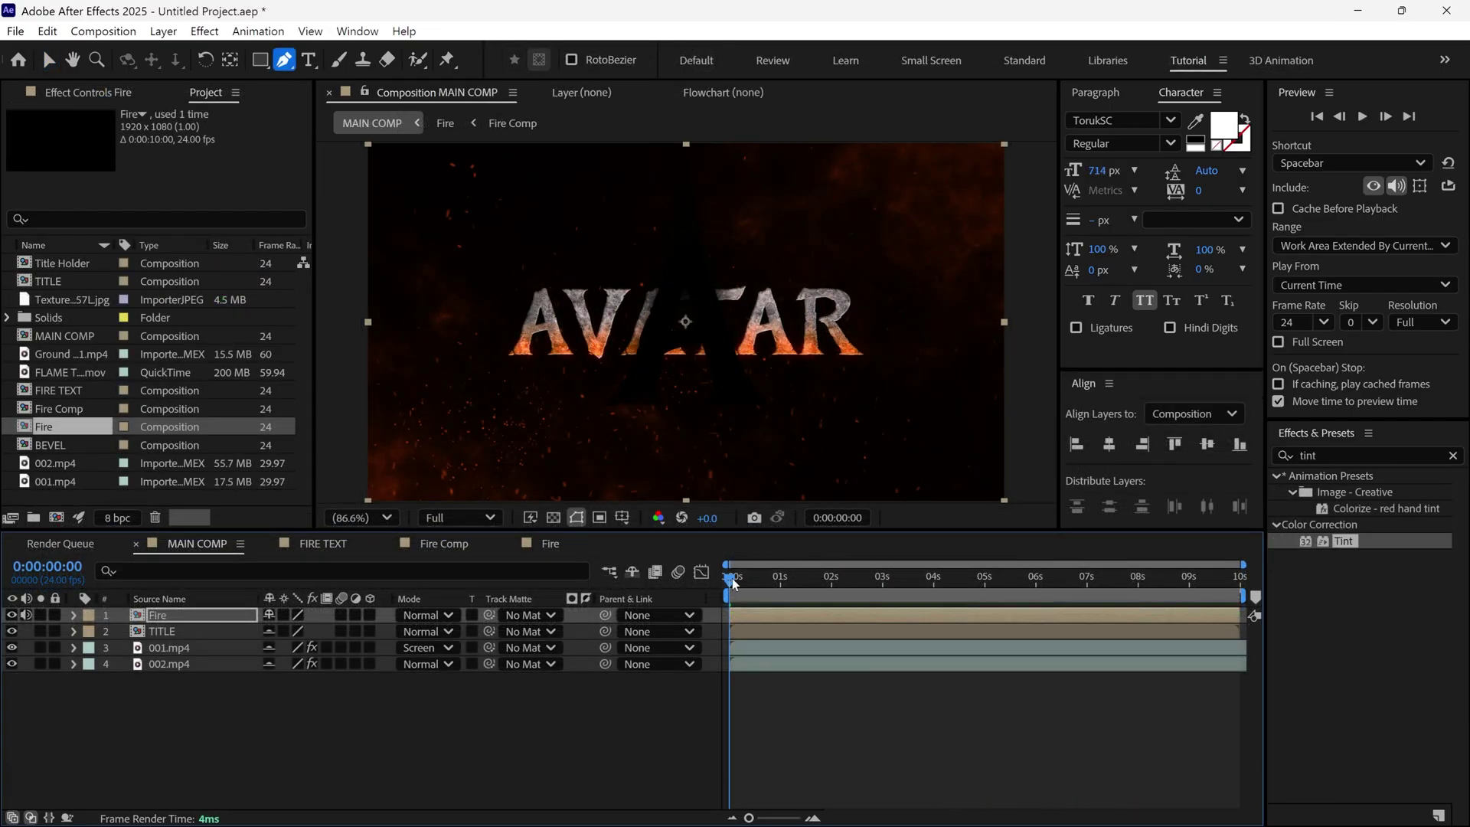
Preview the finished fire title animation in MAIN COMP and view the sample images on the template's product page.
left_click_drag(733, 584, 865, 585)
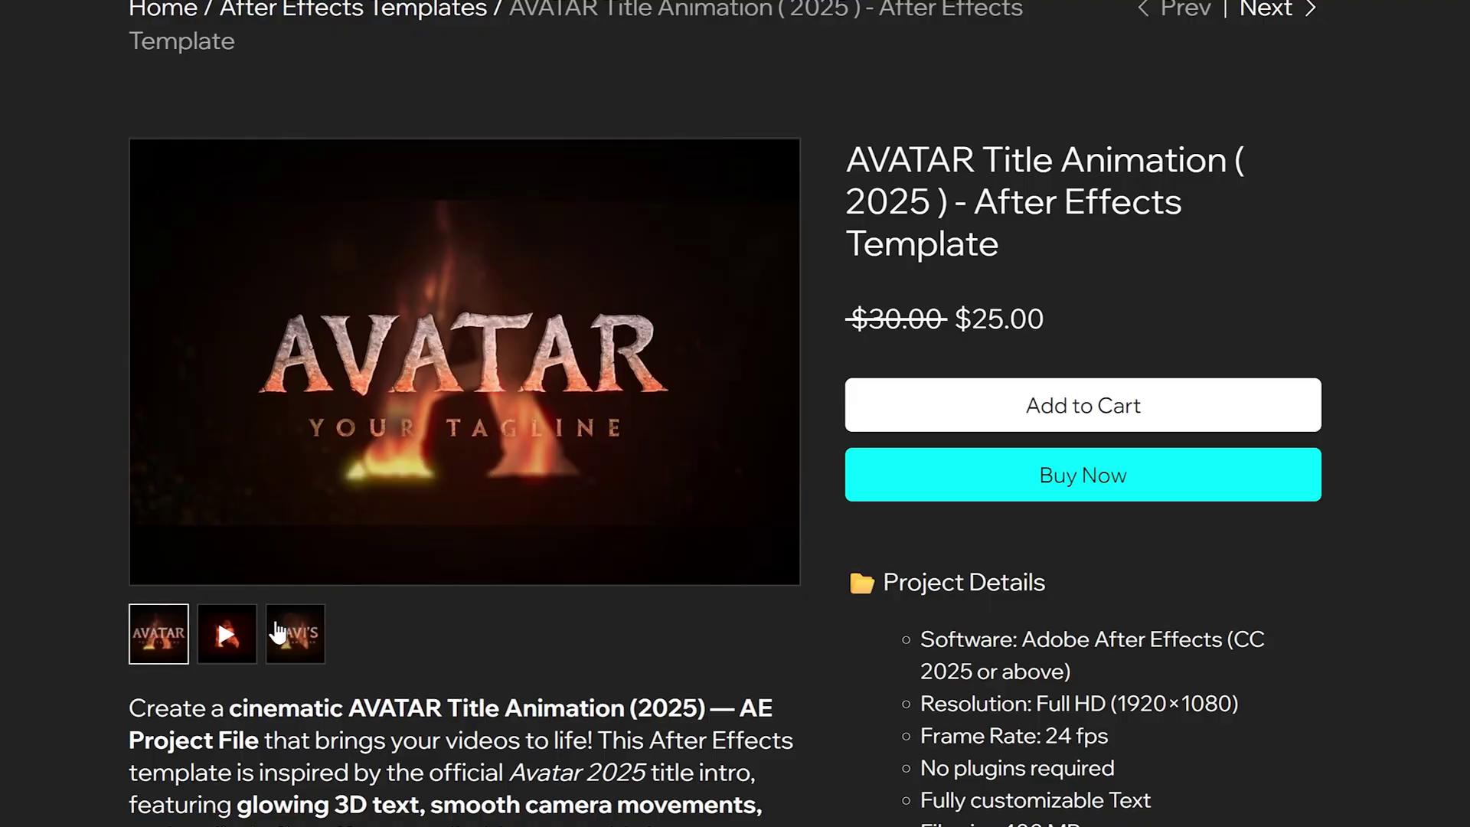
left_click(277, 629)
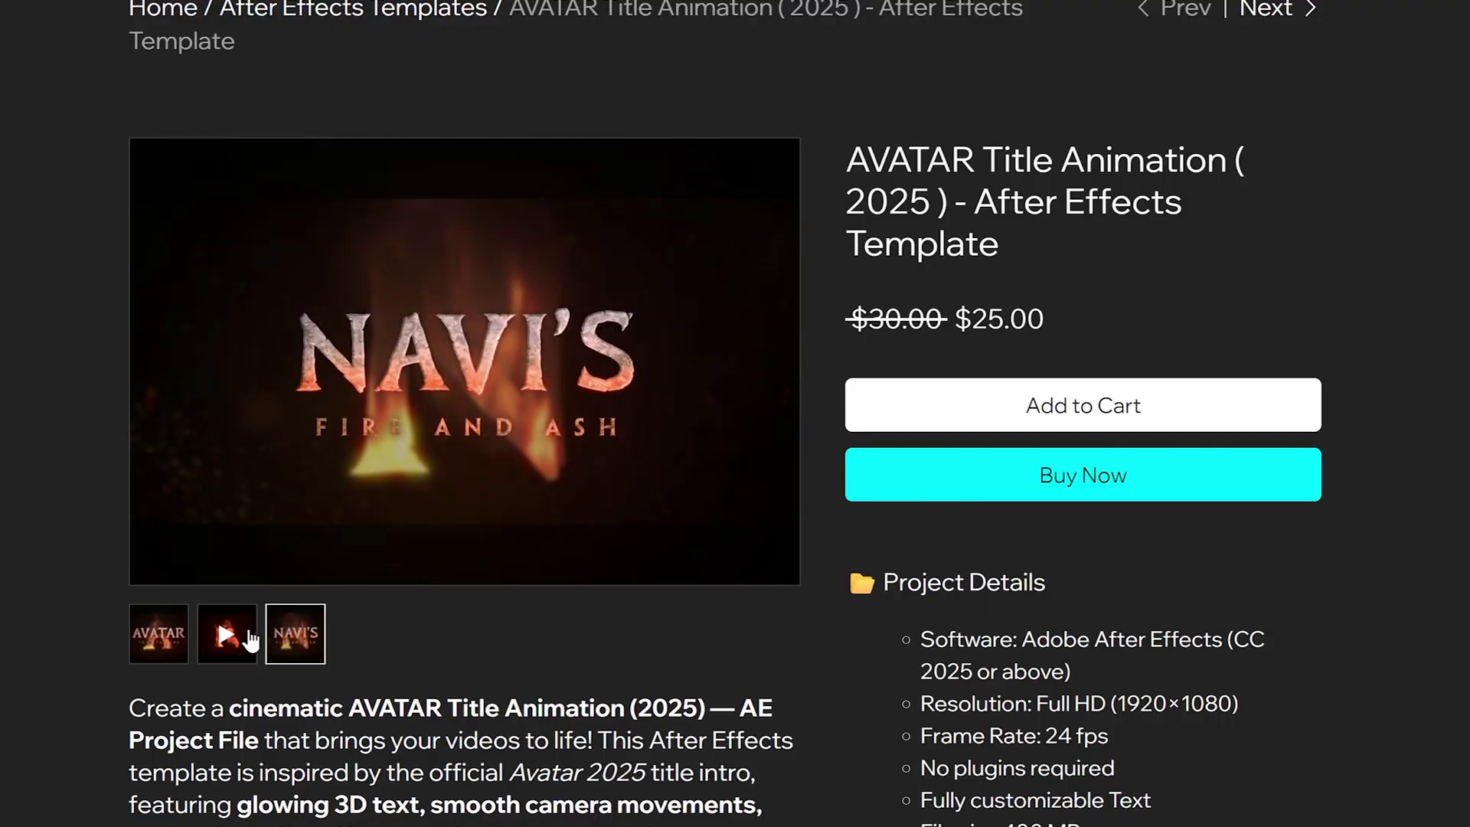
left_click(168, 642)
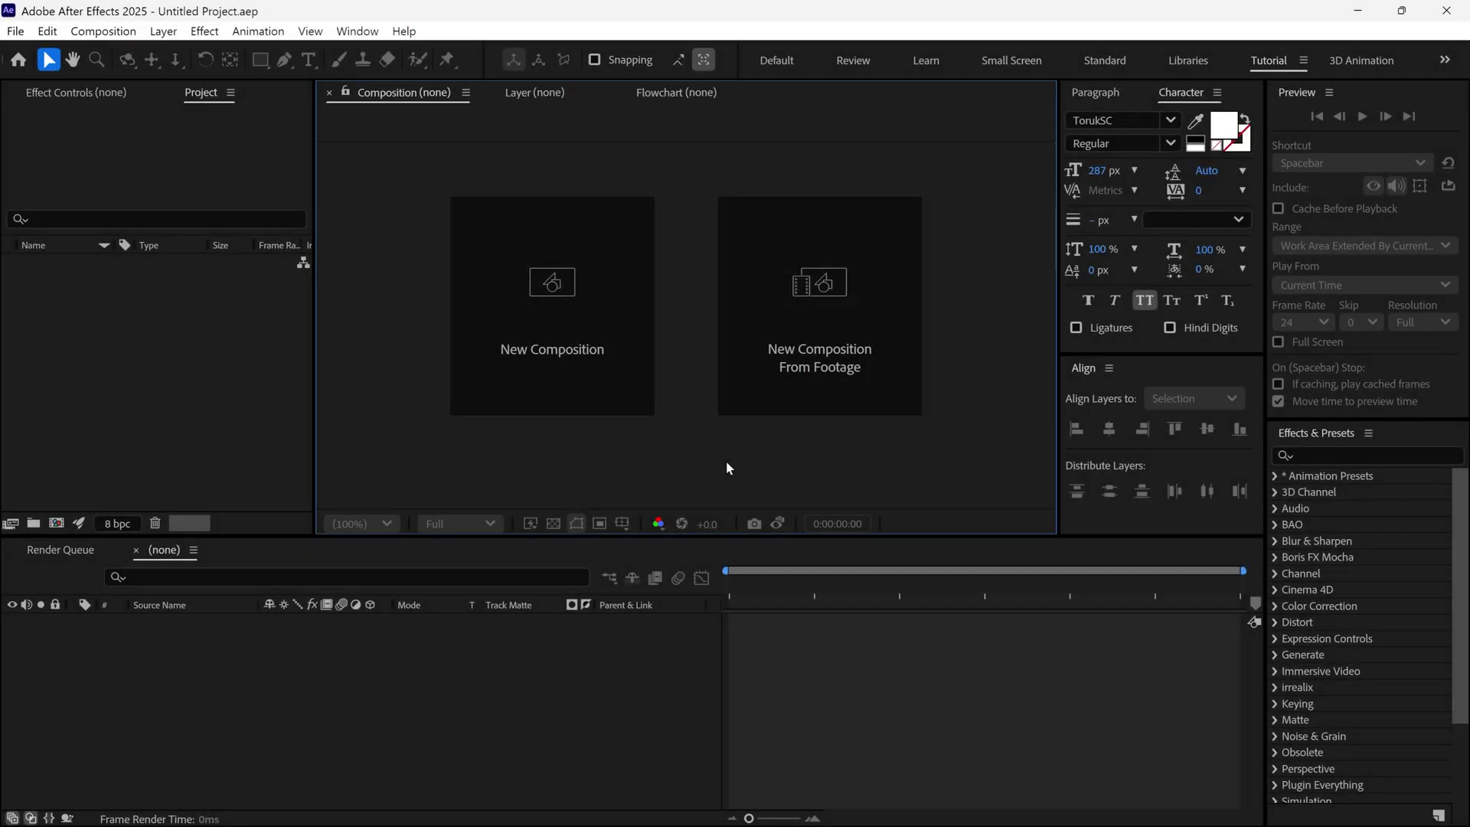
Create a composition named MAIN COMP at 1920x1080 px, 24 frames per second, with a 10-second duration.
left_click(624, 377)
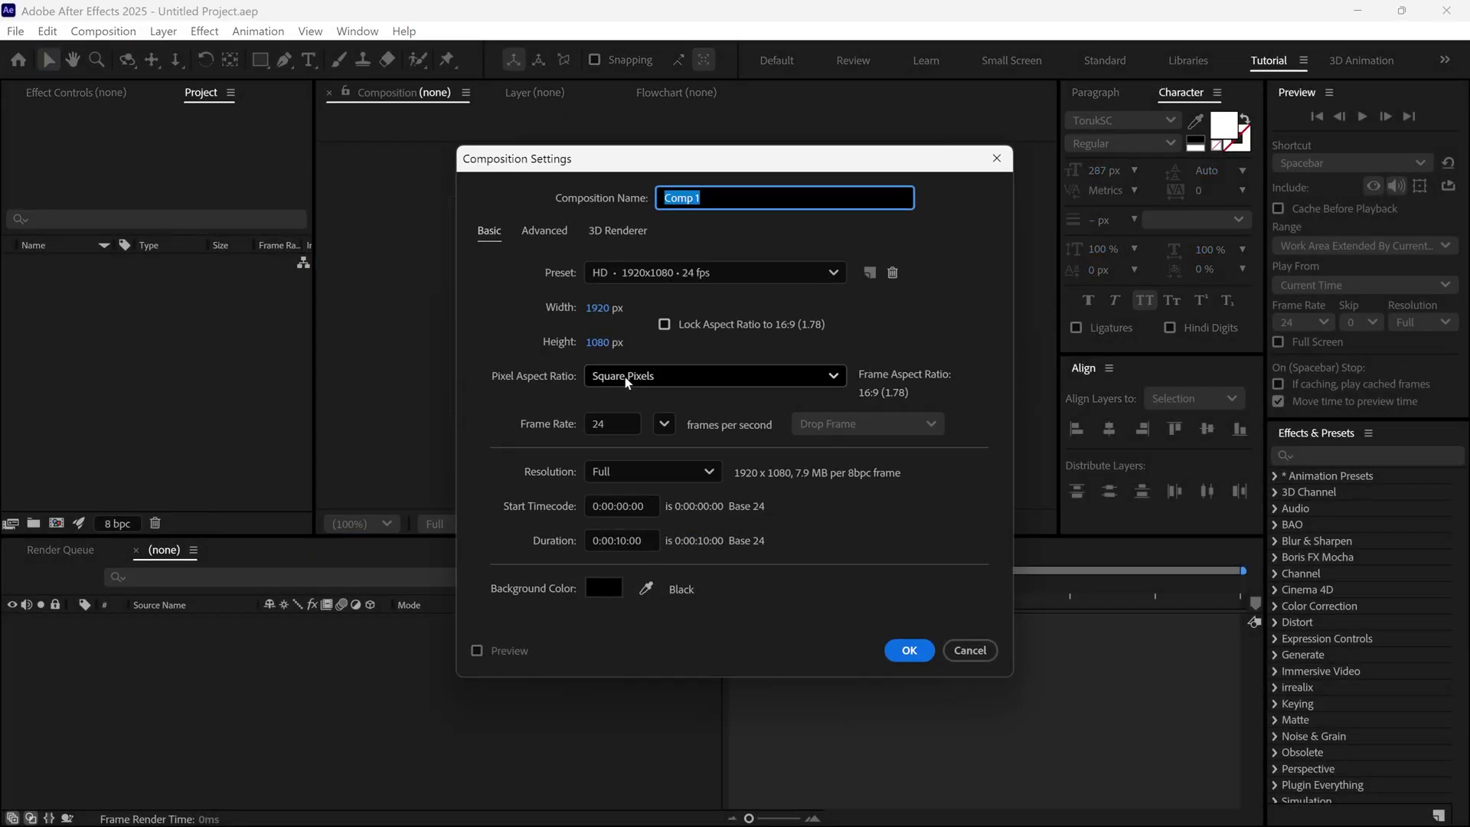
type("MAIN COMP")
left_click(602, 308)
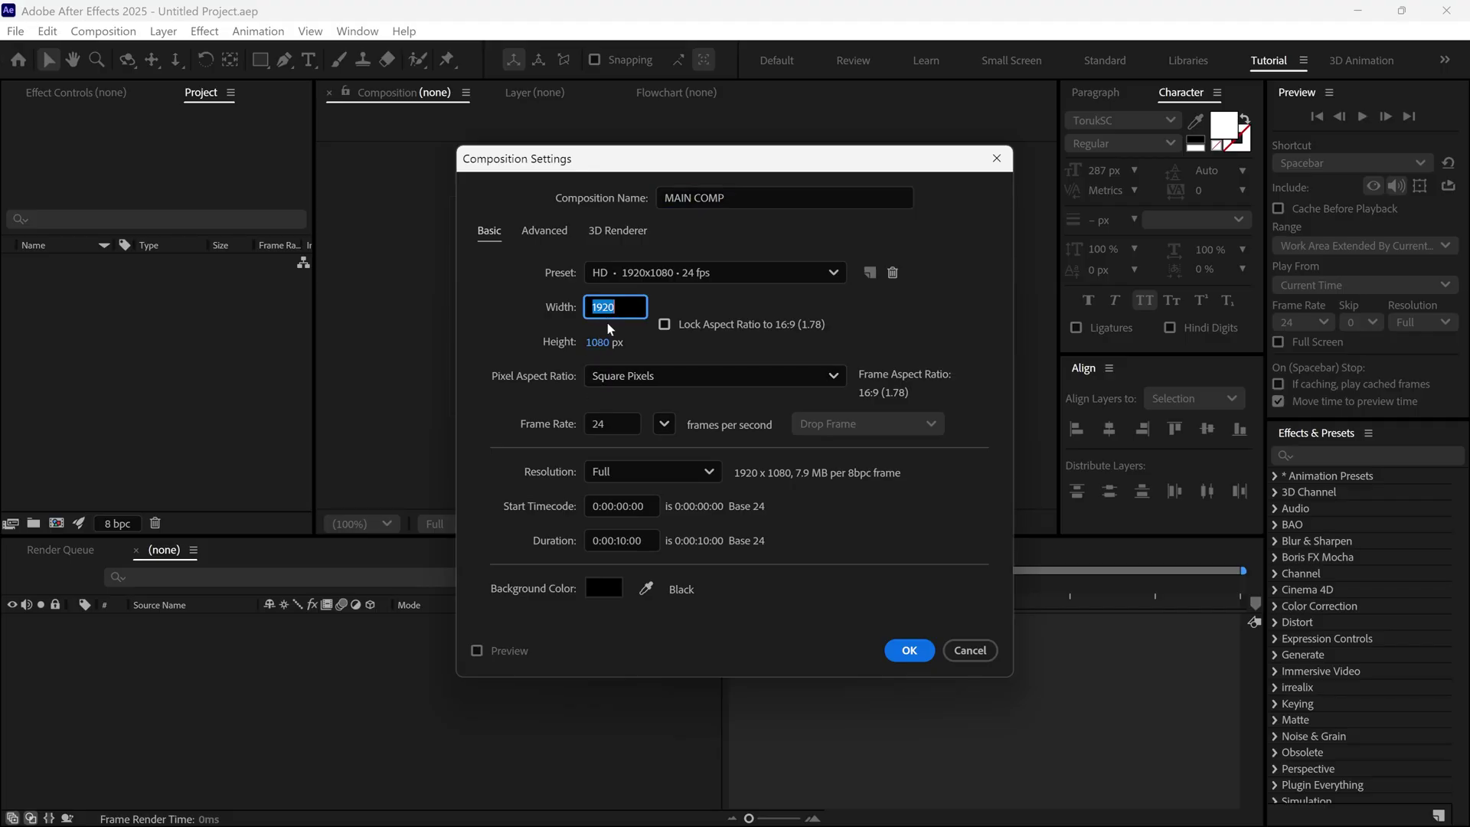
left_click(610, 344)
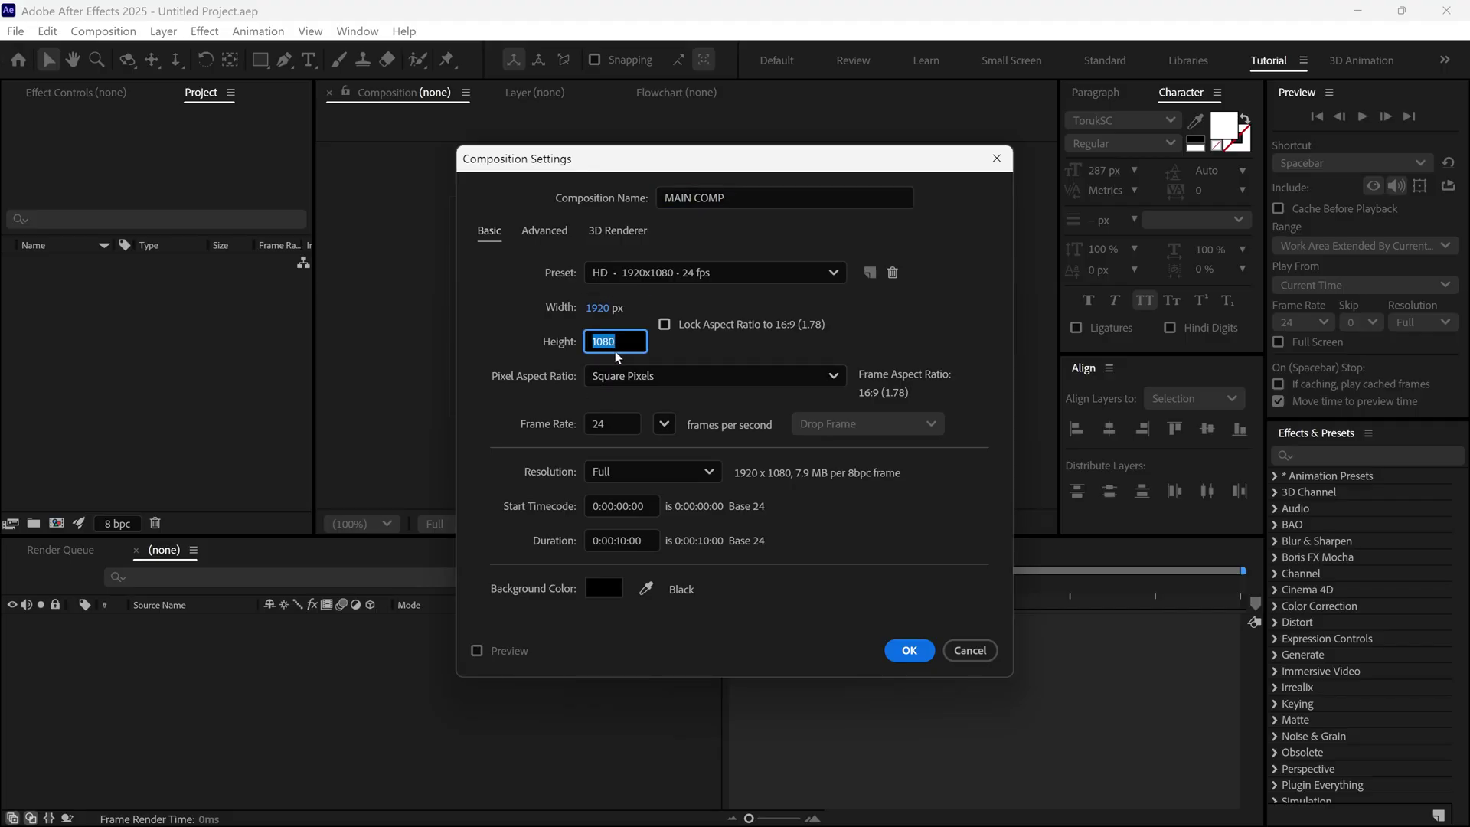
left_click(635, 426)
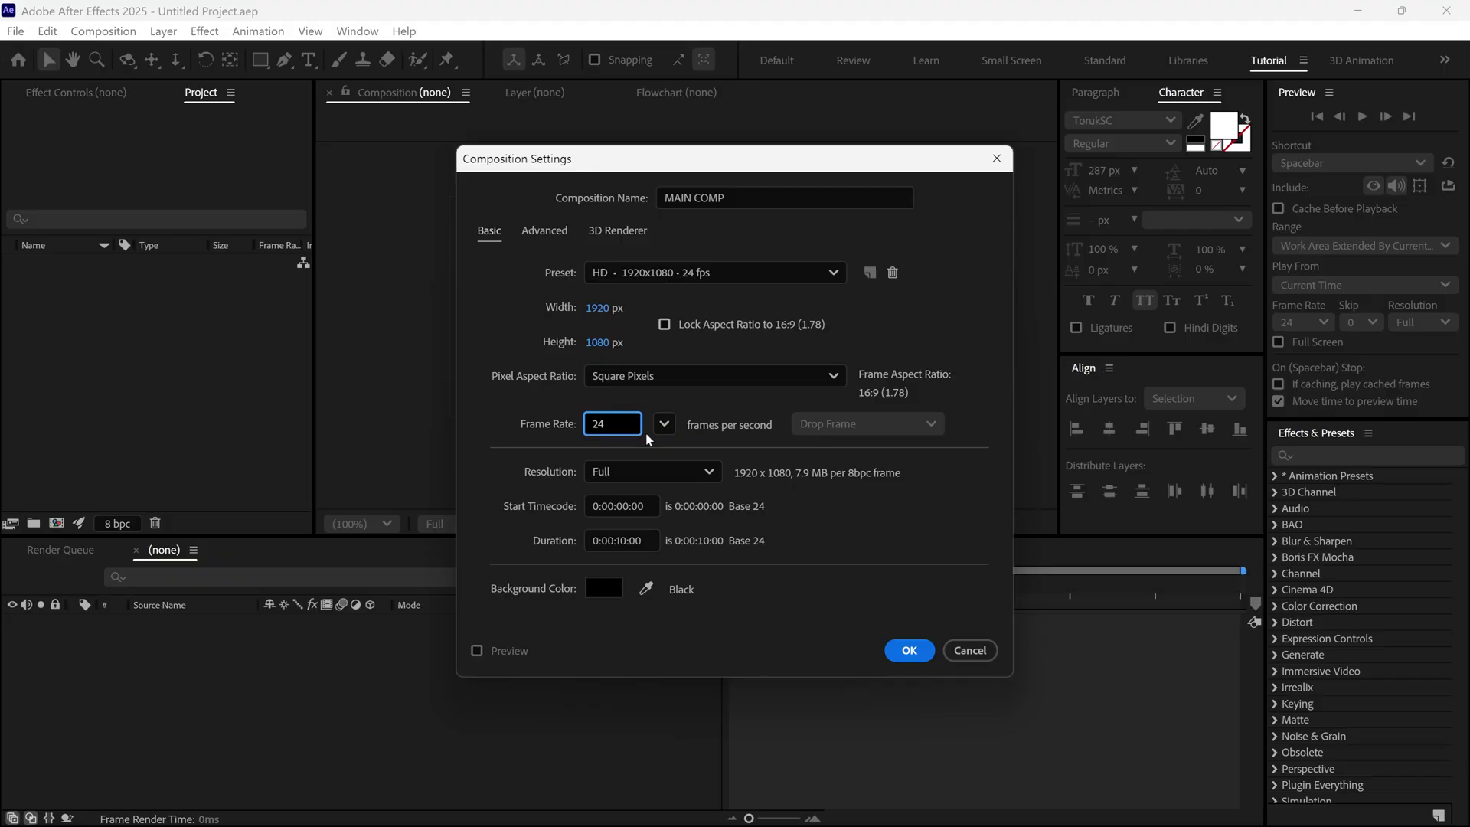
left_click(650, 541)
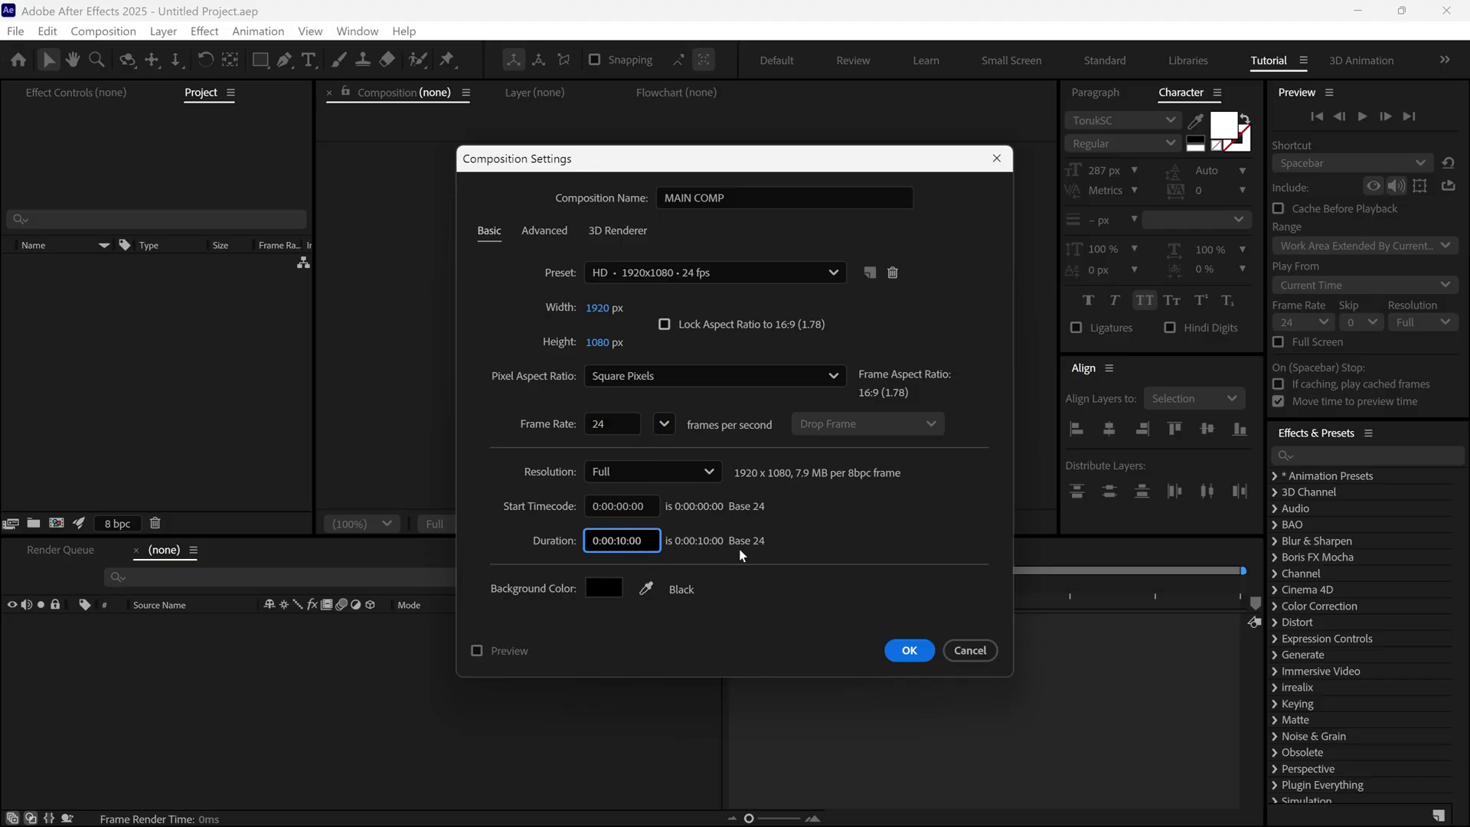
left_click(905, 654)
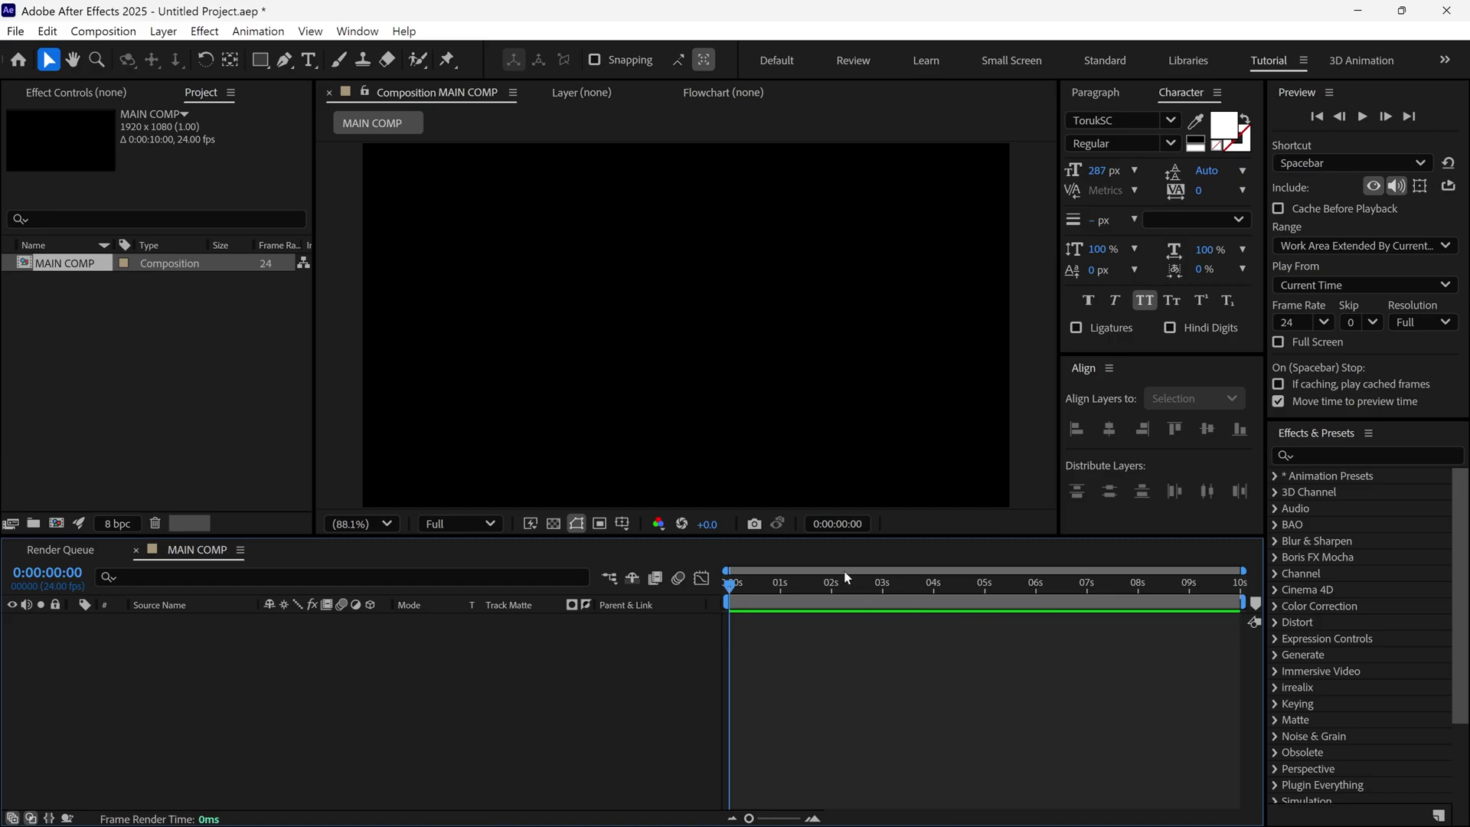
Add the title text "avatar" in the TorukSC font and center it horizontally and vertically in the composition.
left_click(308, 60)
left_click(509, 363)
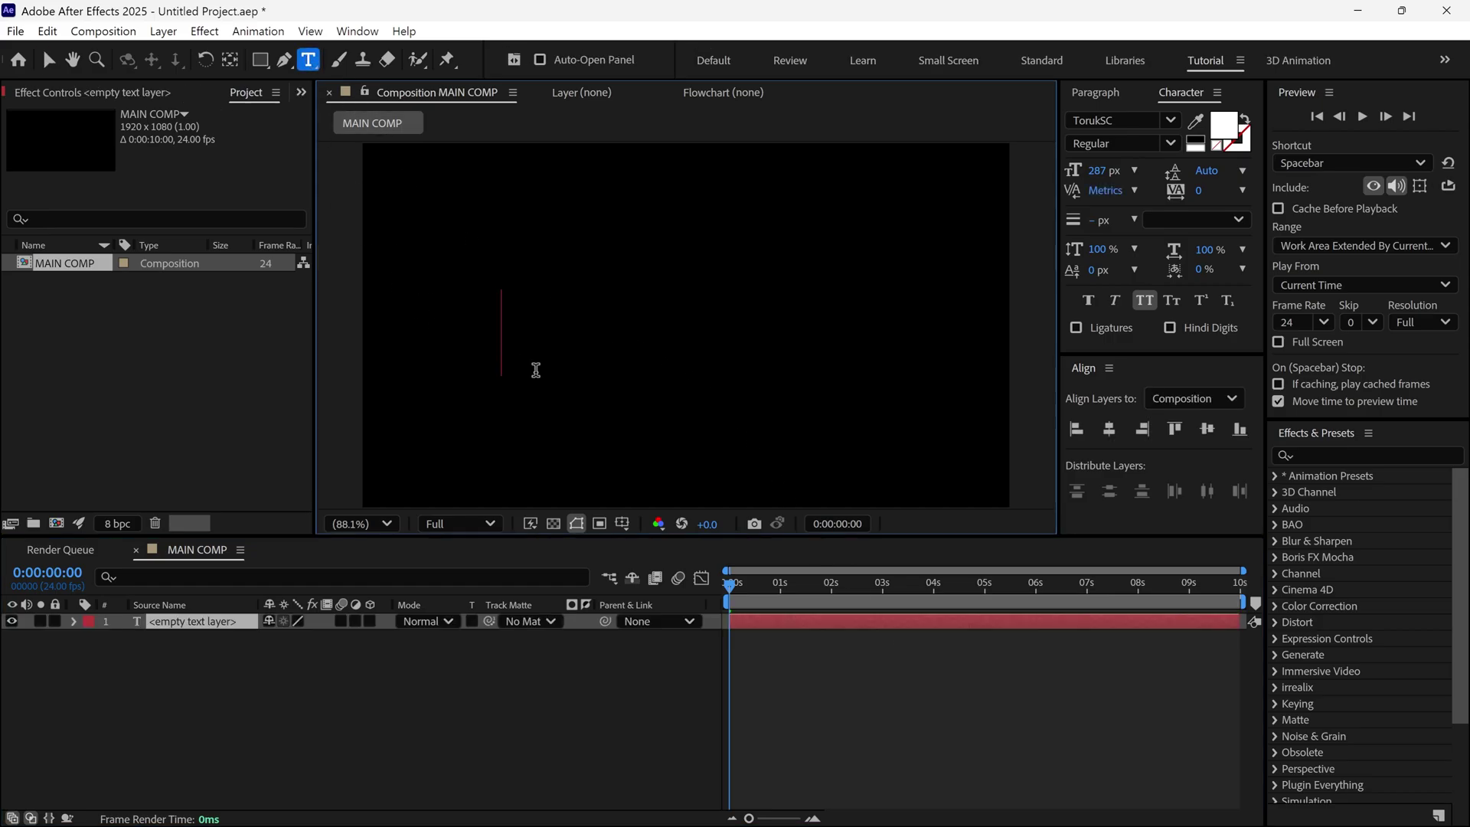
type("avatar")
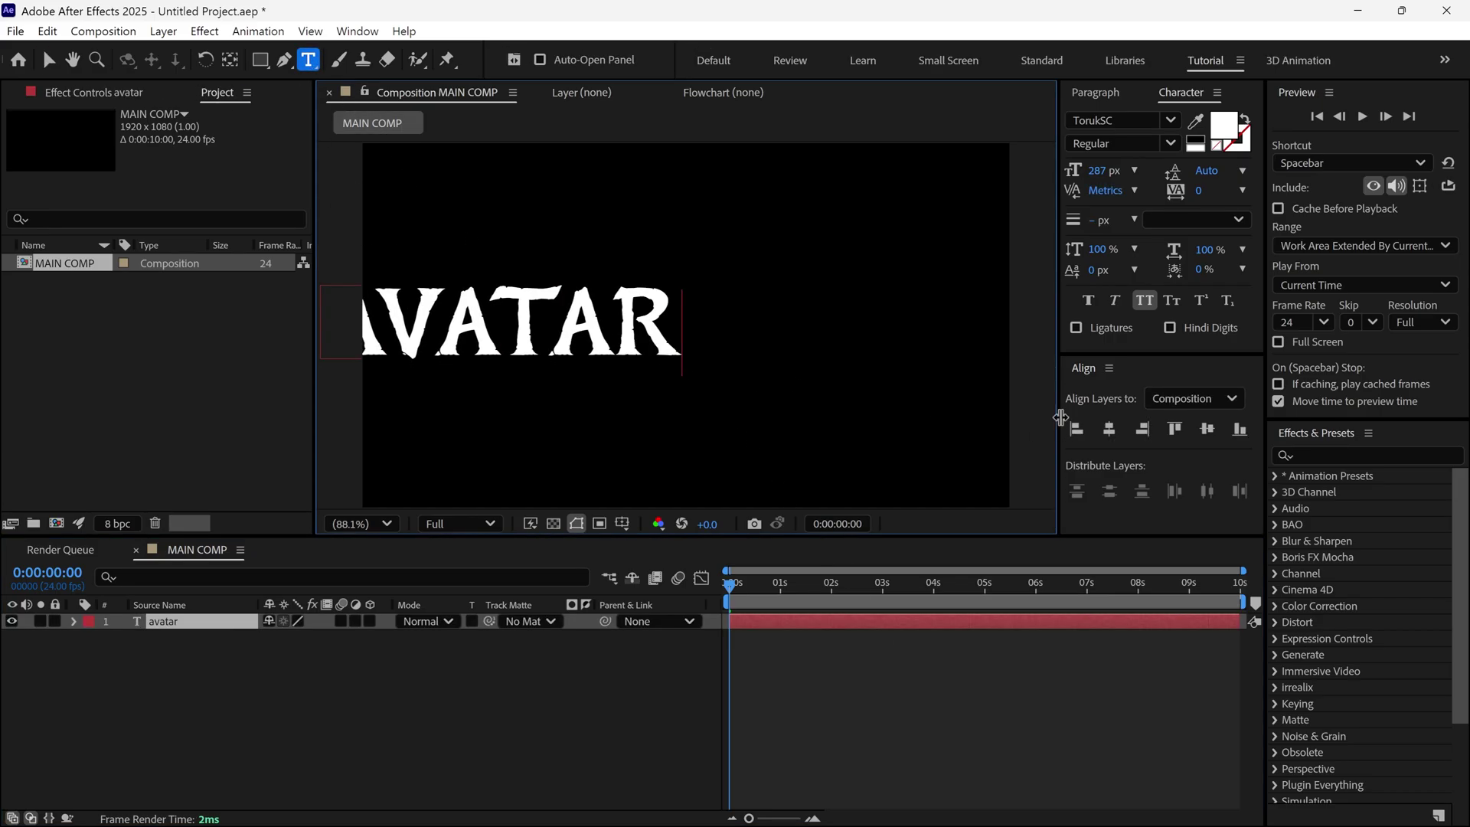
left_click(1109, 429)
left_click(1208, 430)
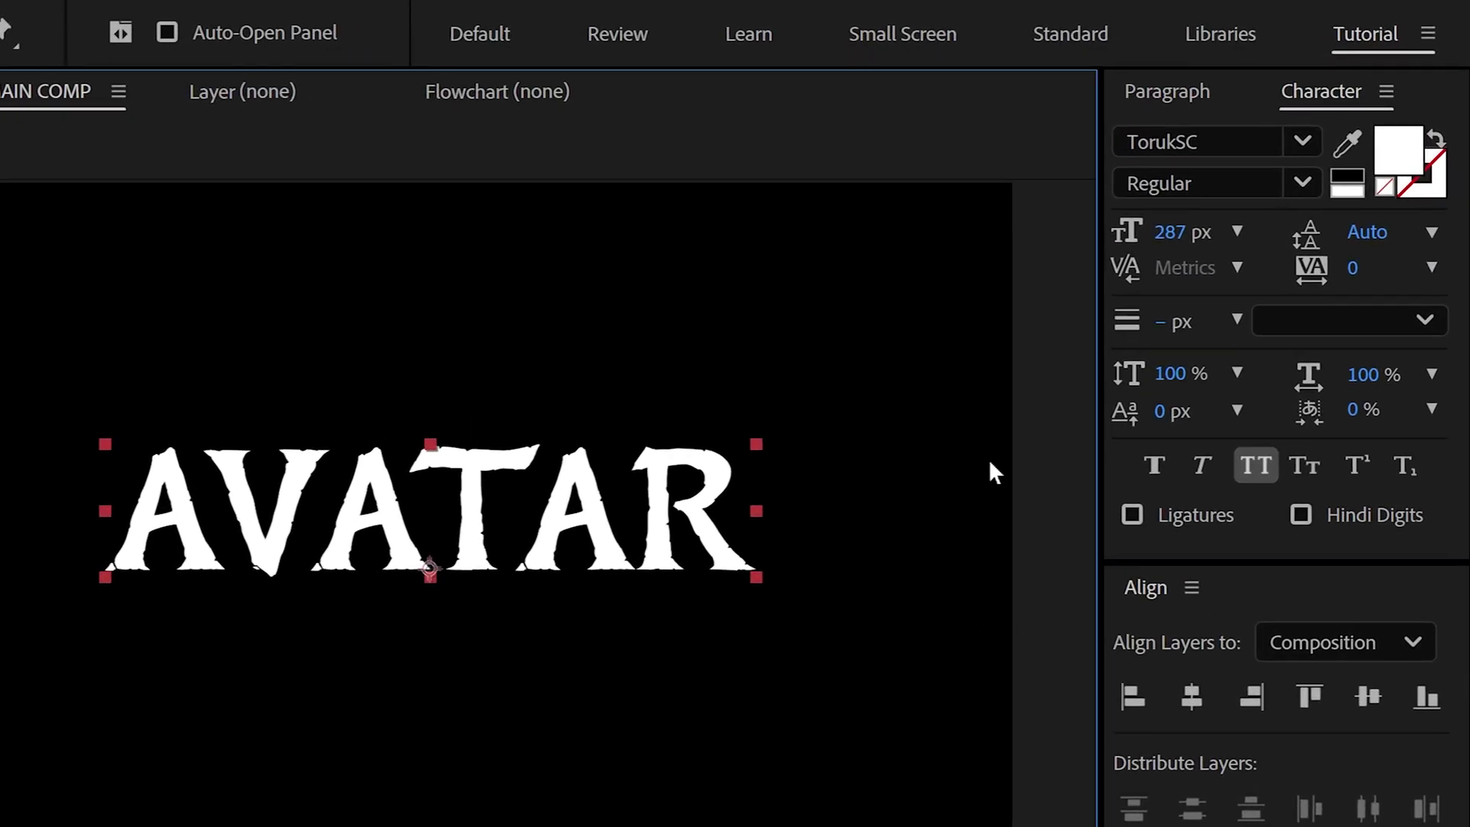
key("v")
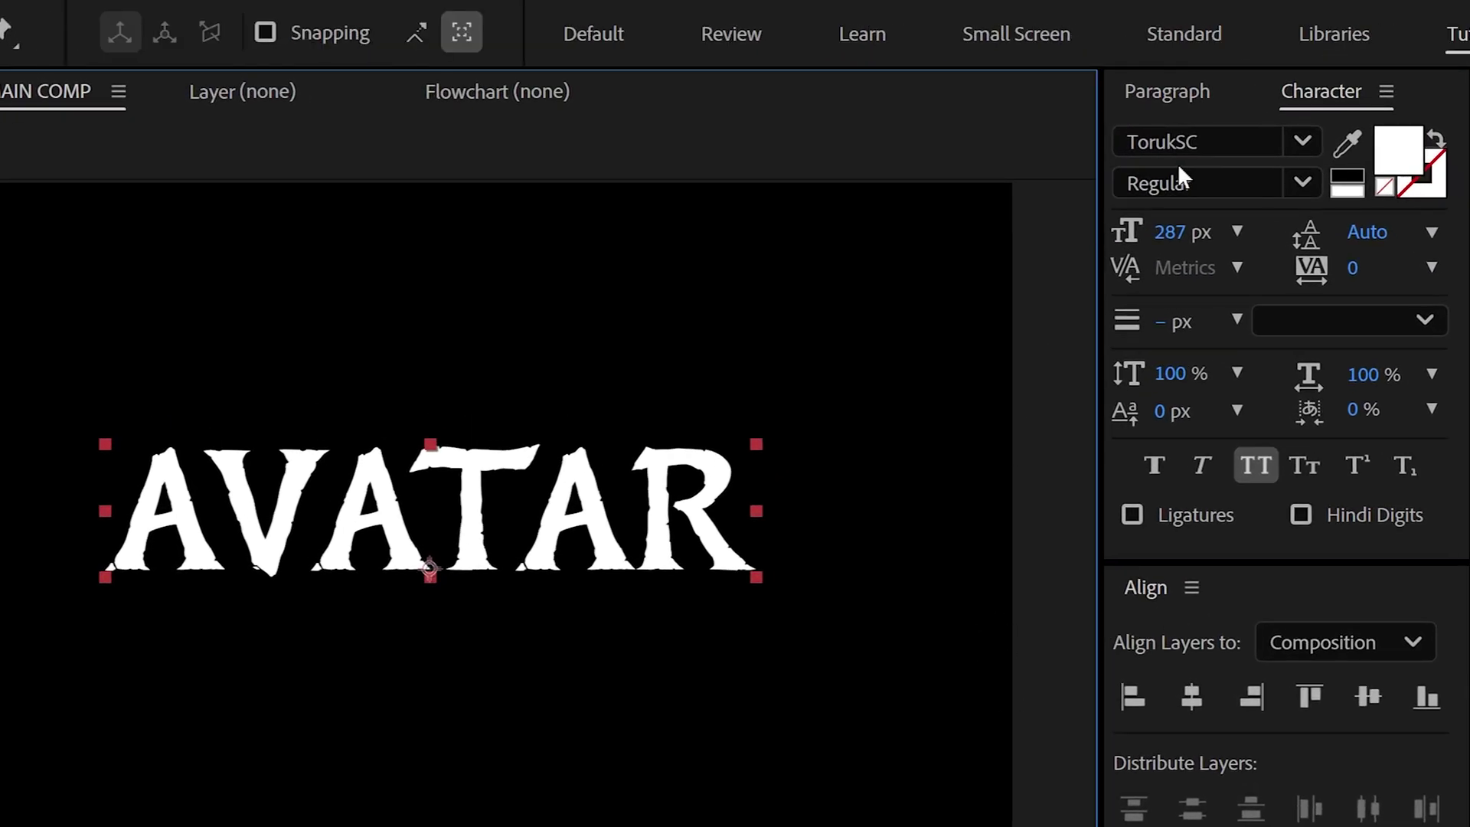
left_click(1164, 142)
left_click(1256, 231)
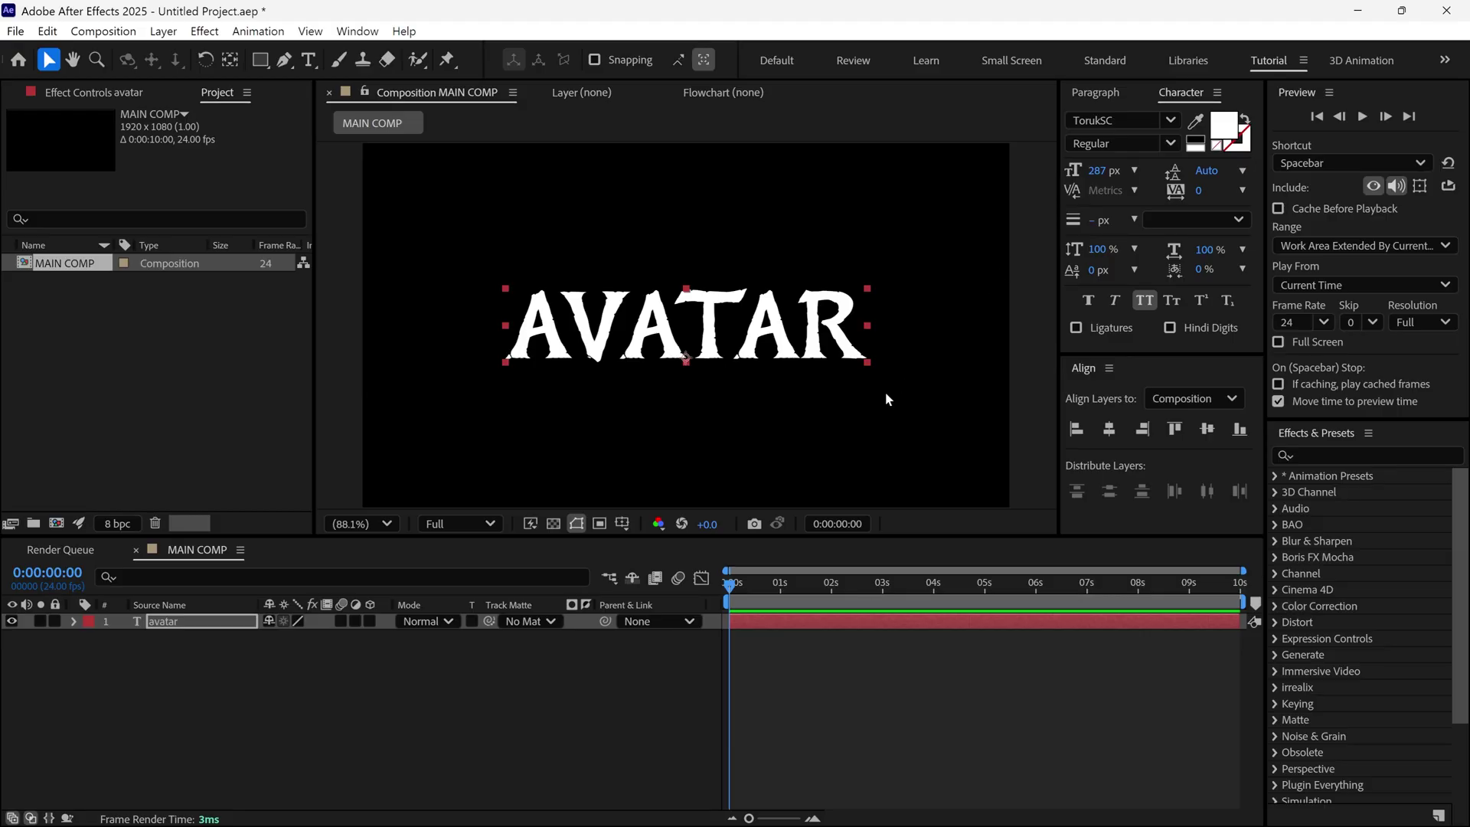
Pre-compose the avatar text layer as "Title Holder", moving all attributes into the new composition.
right_click(227, 627)
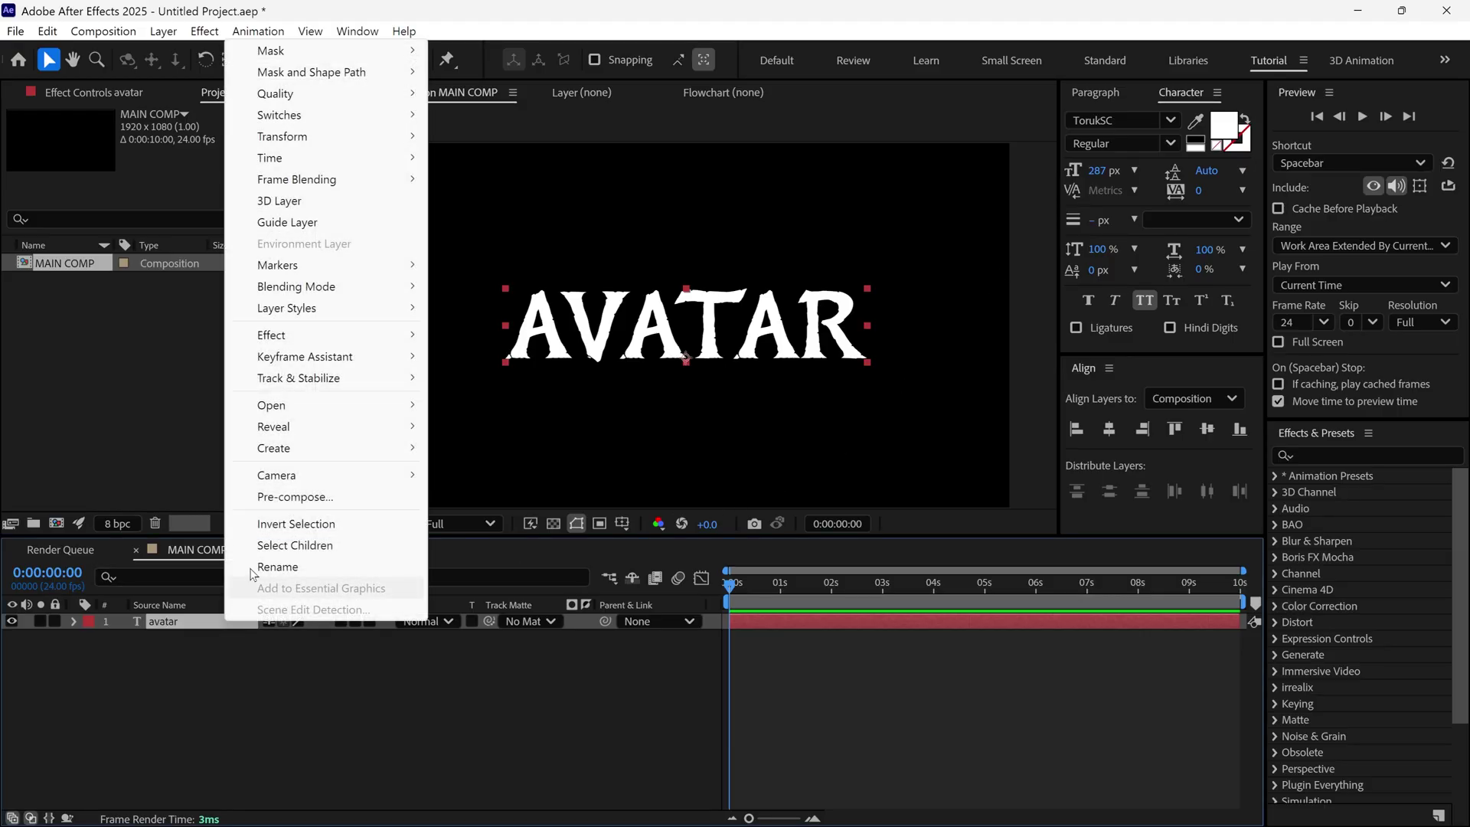
left_click(289, 497)
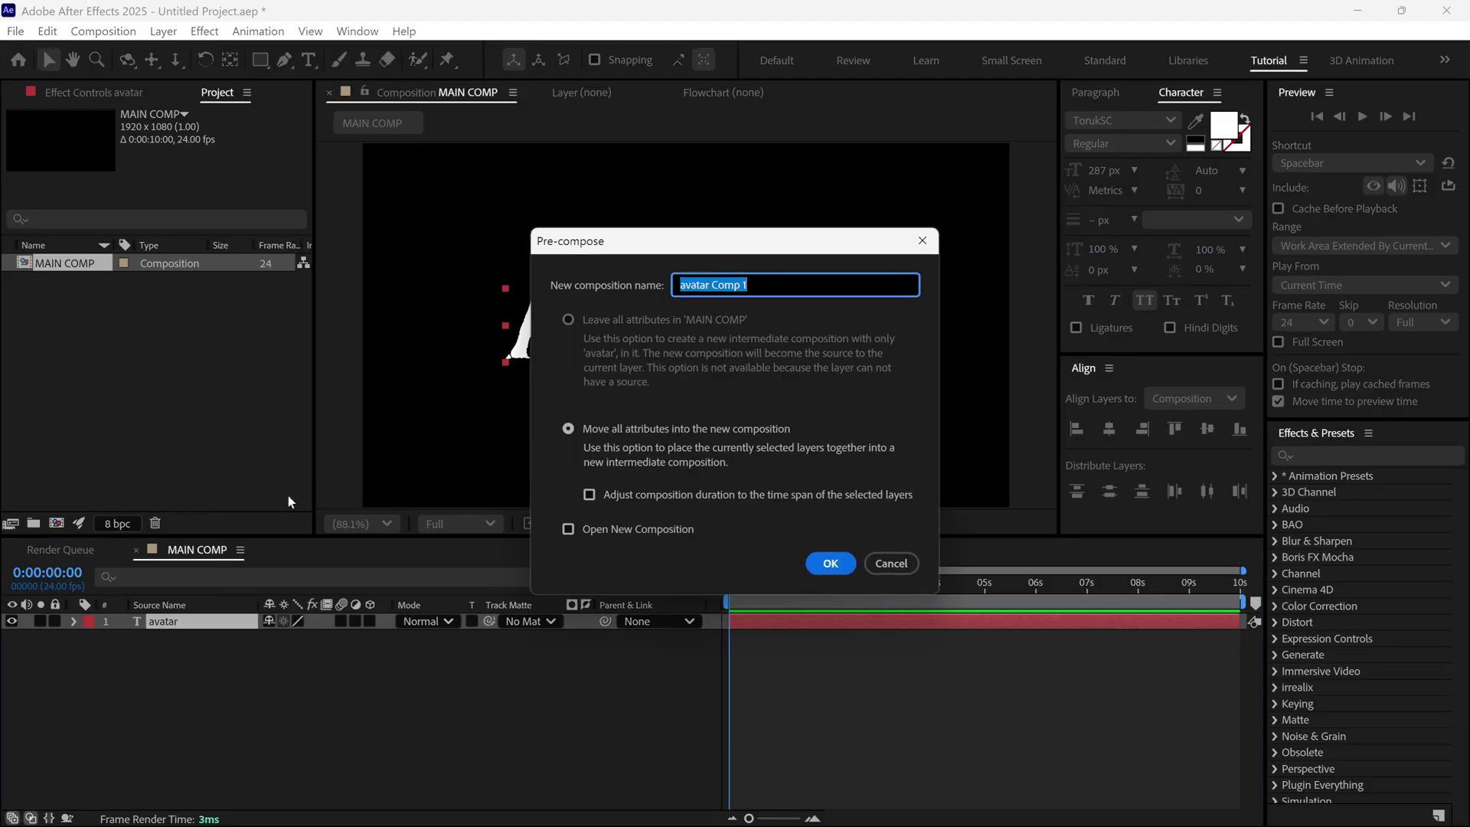
type("Title Holder")
left_click(568, 429)
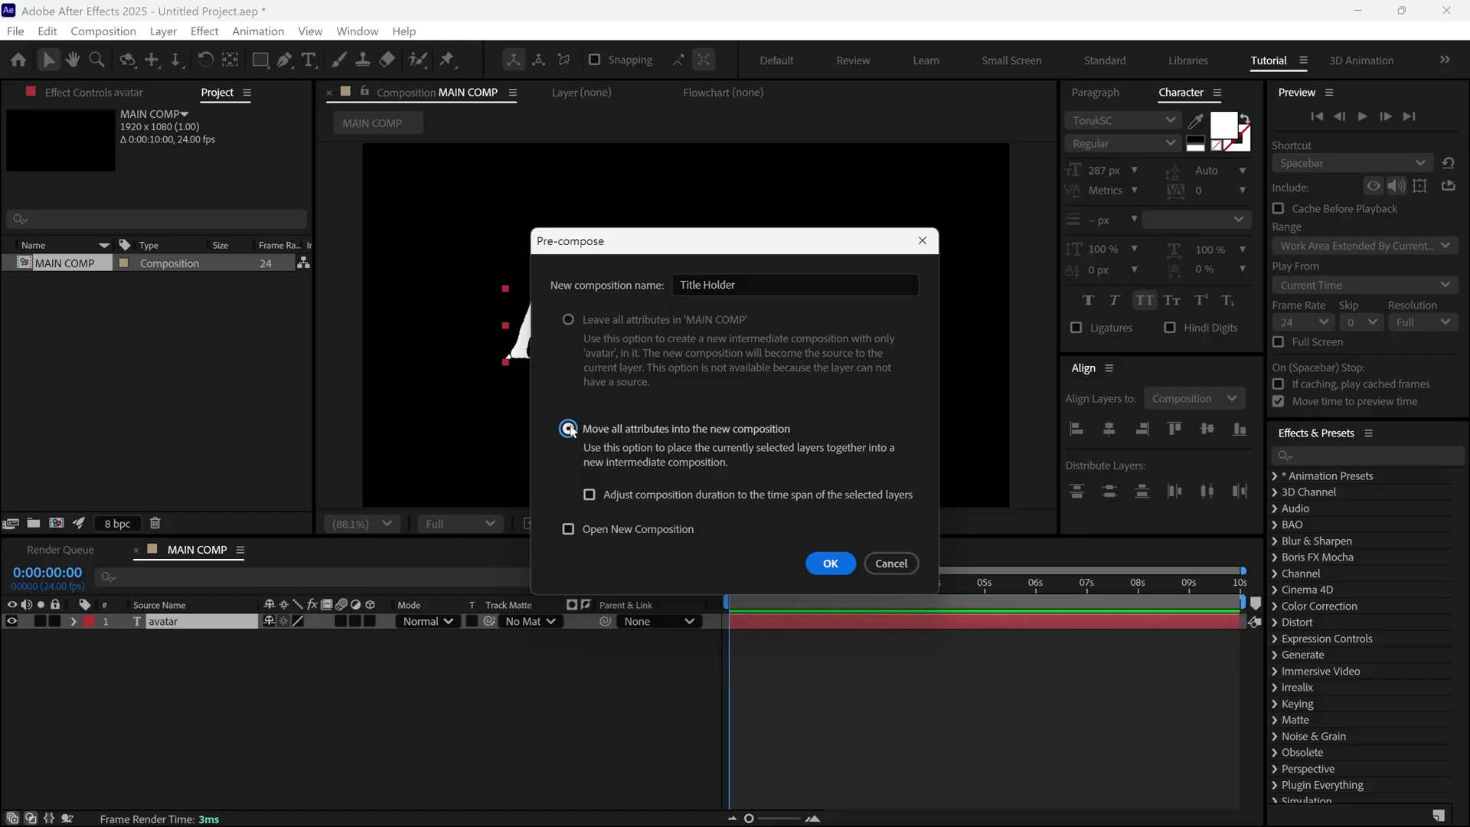
left_click(830, 563)
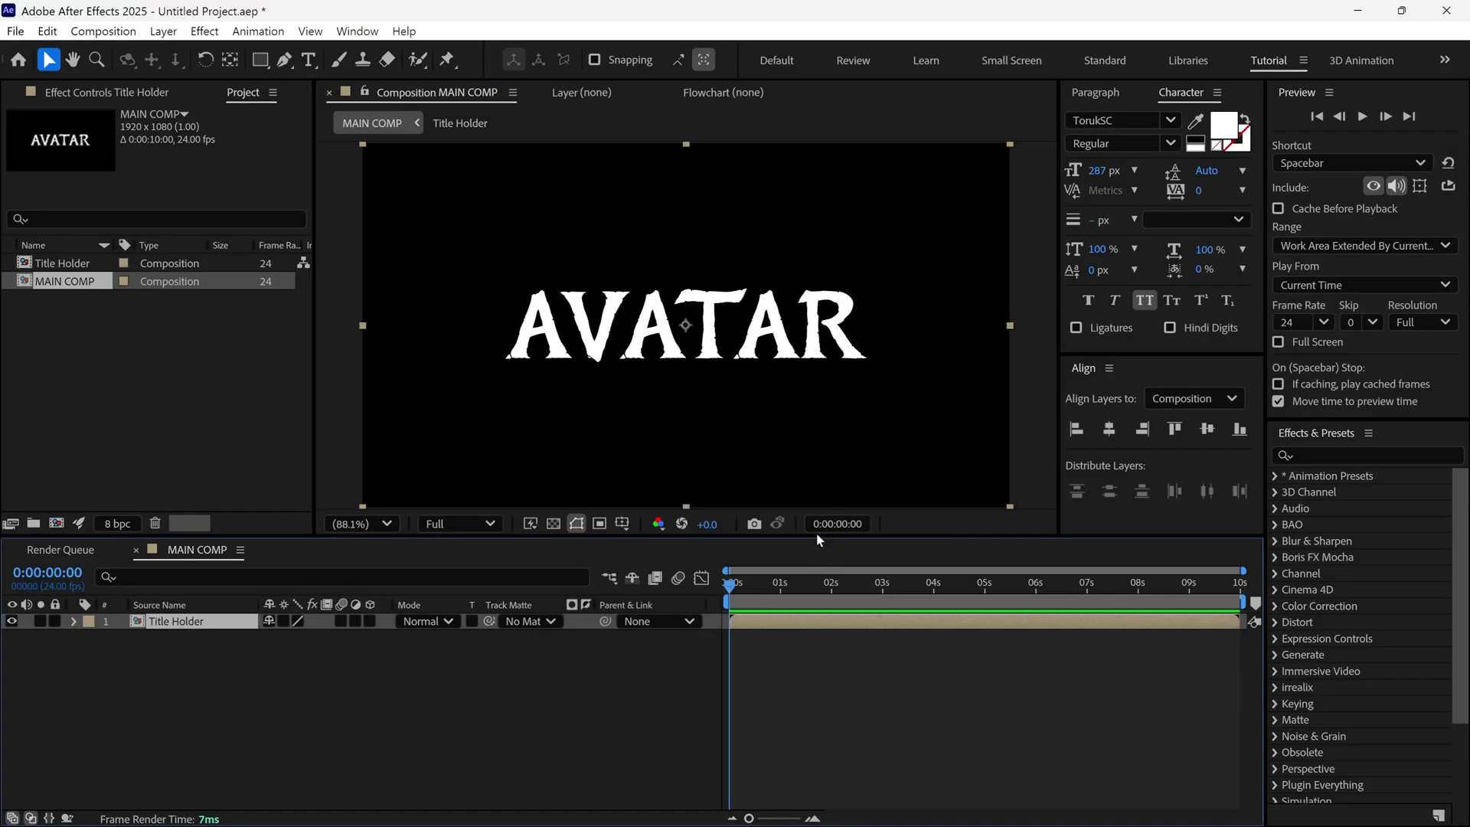
Import the Texturelabs_Stone_157L image from the footage folder's Images > JPG Files subfolder into the project.
double_click(177, 381)
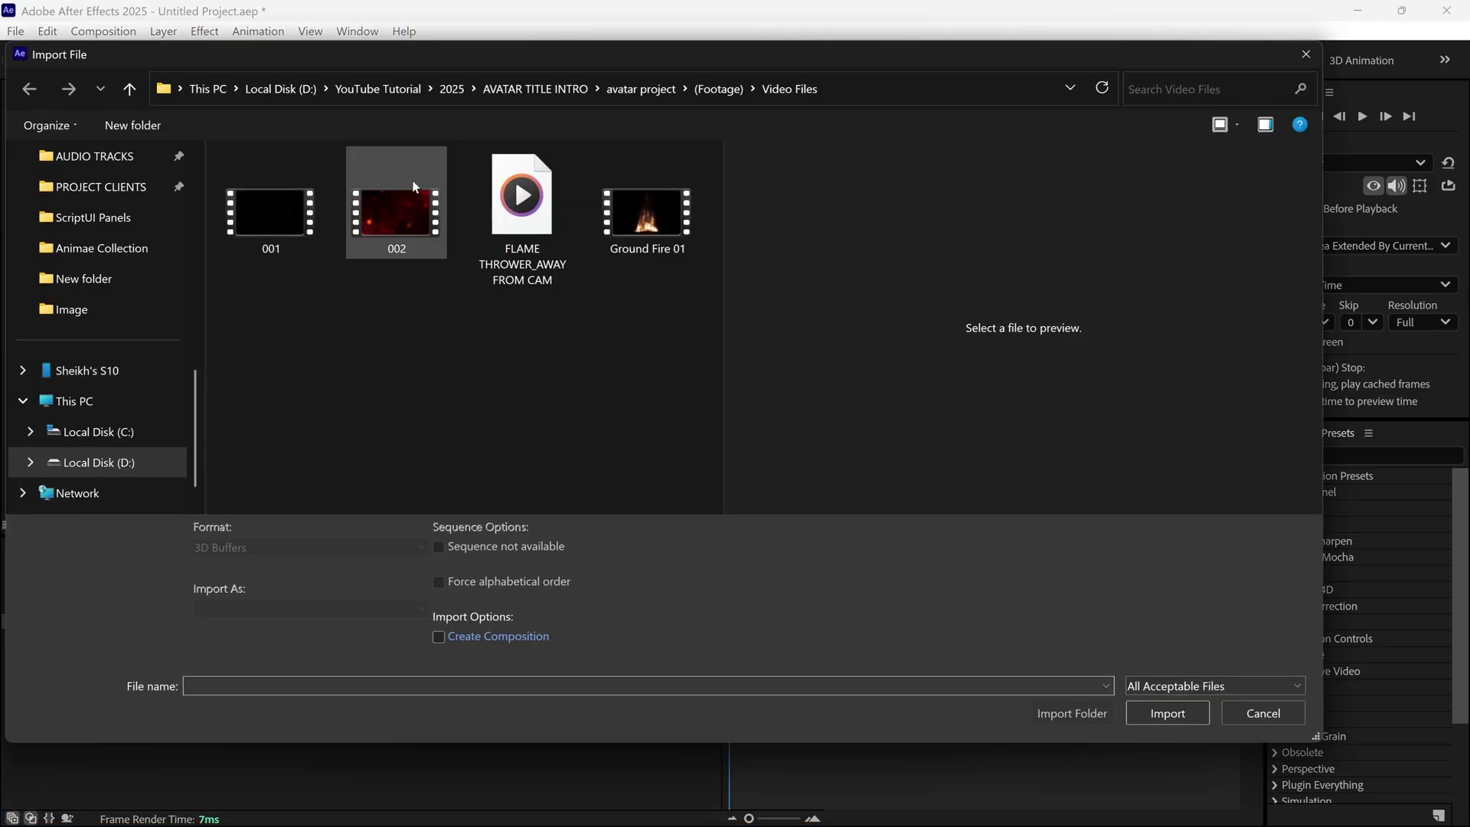
left_click(698, 94)
double_click(297, 182)
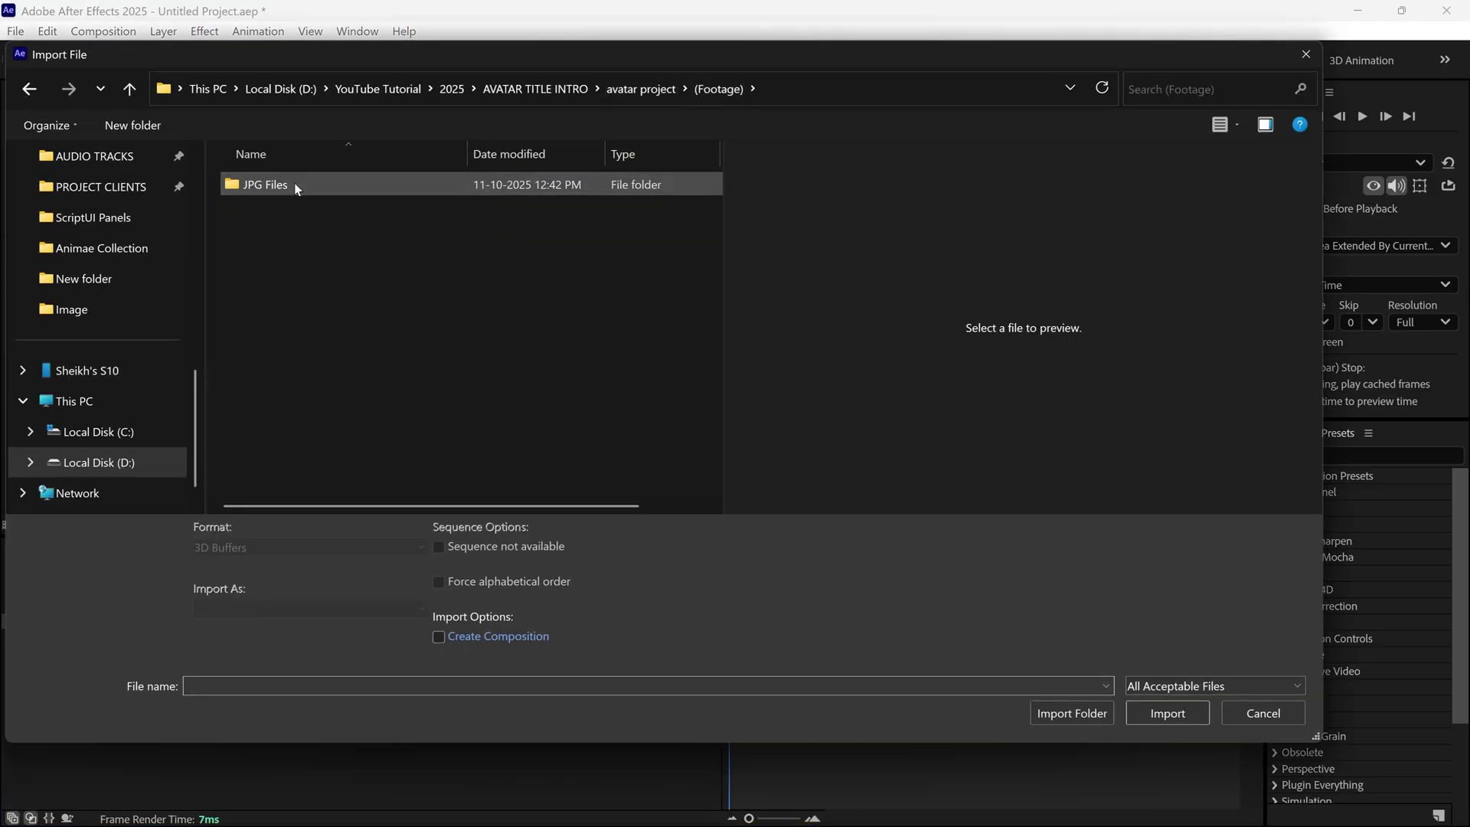
double_click(297, 189)
left_click(297, 188)
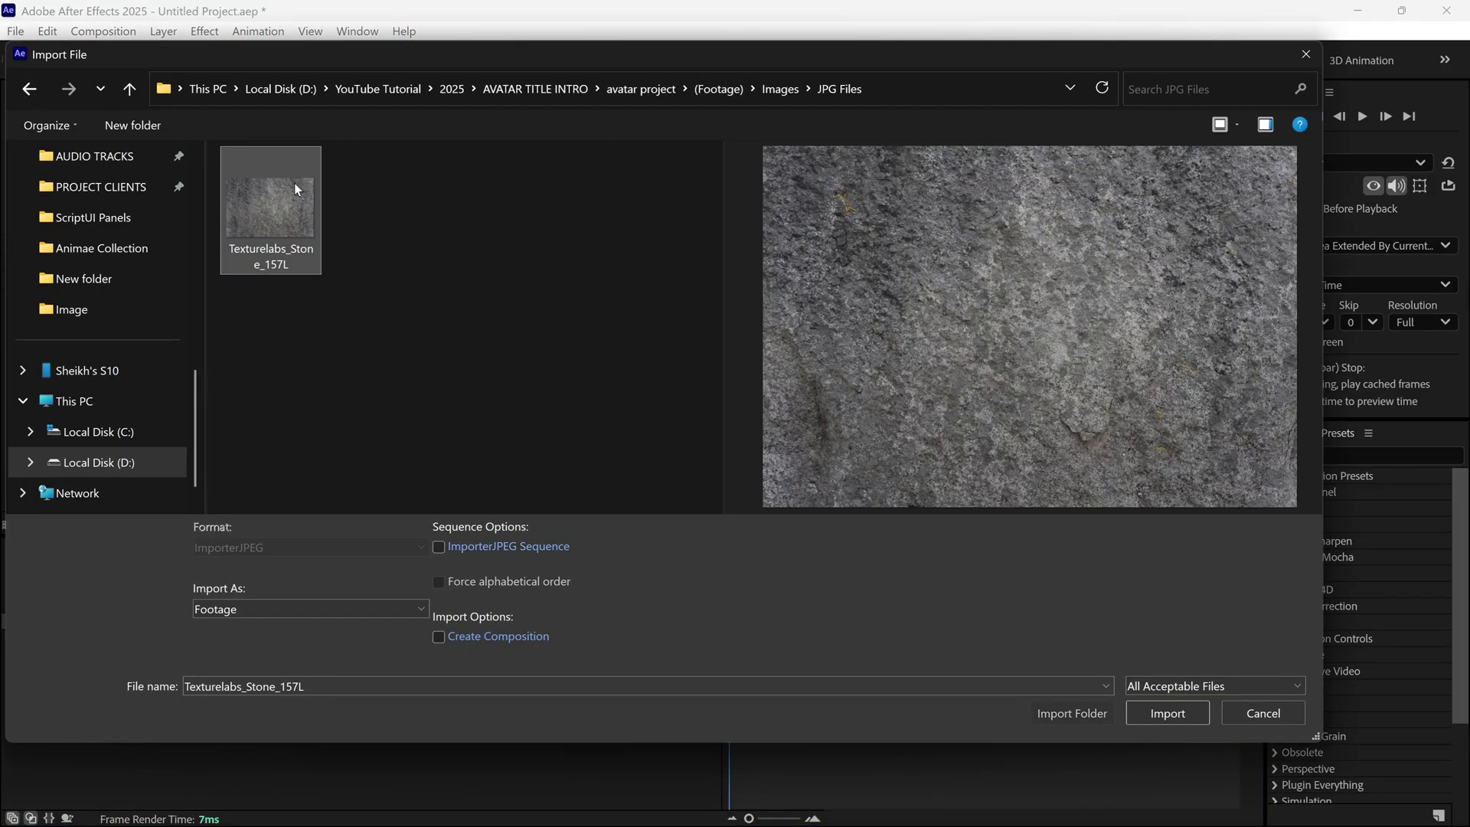
left_click(1158, 711)
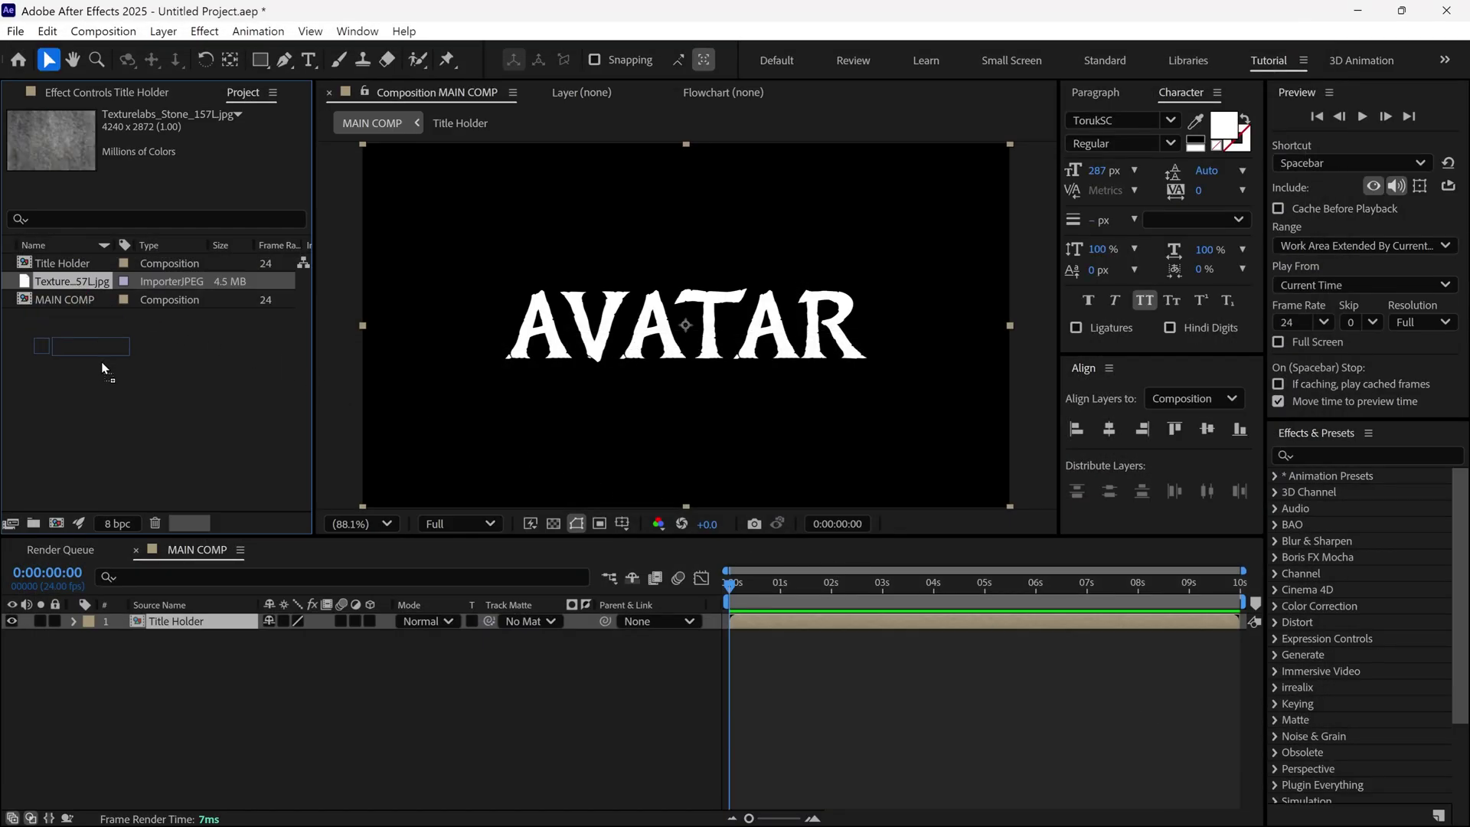
Place the stone texture beneath Title Holder in MAIN COMP and set Title Holder as its track matte.
left_click_drag(102, 363, 550, 640)
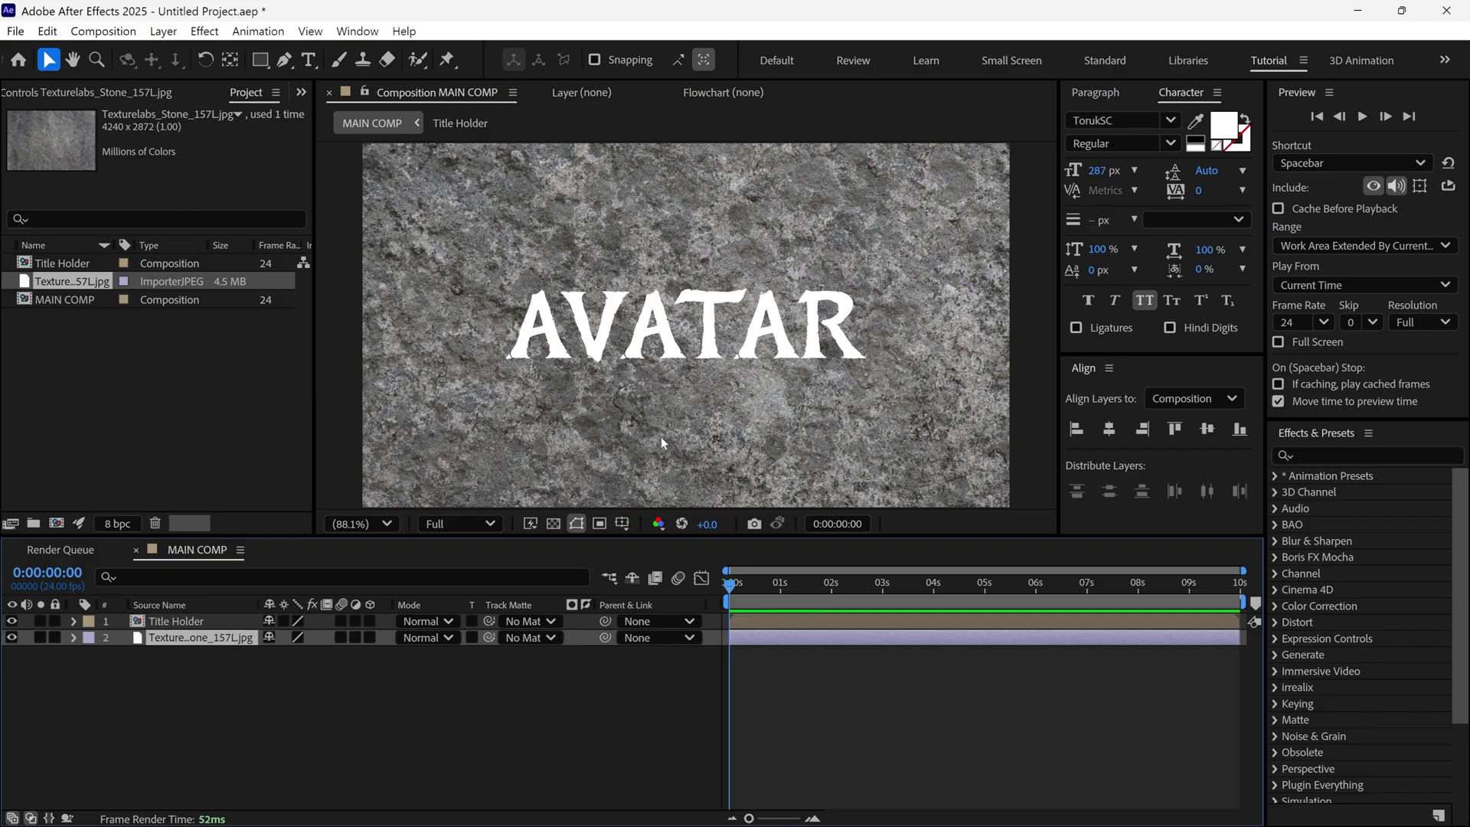
left_click(525, 639)
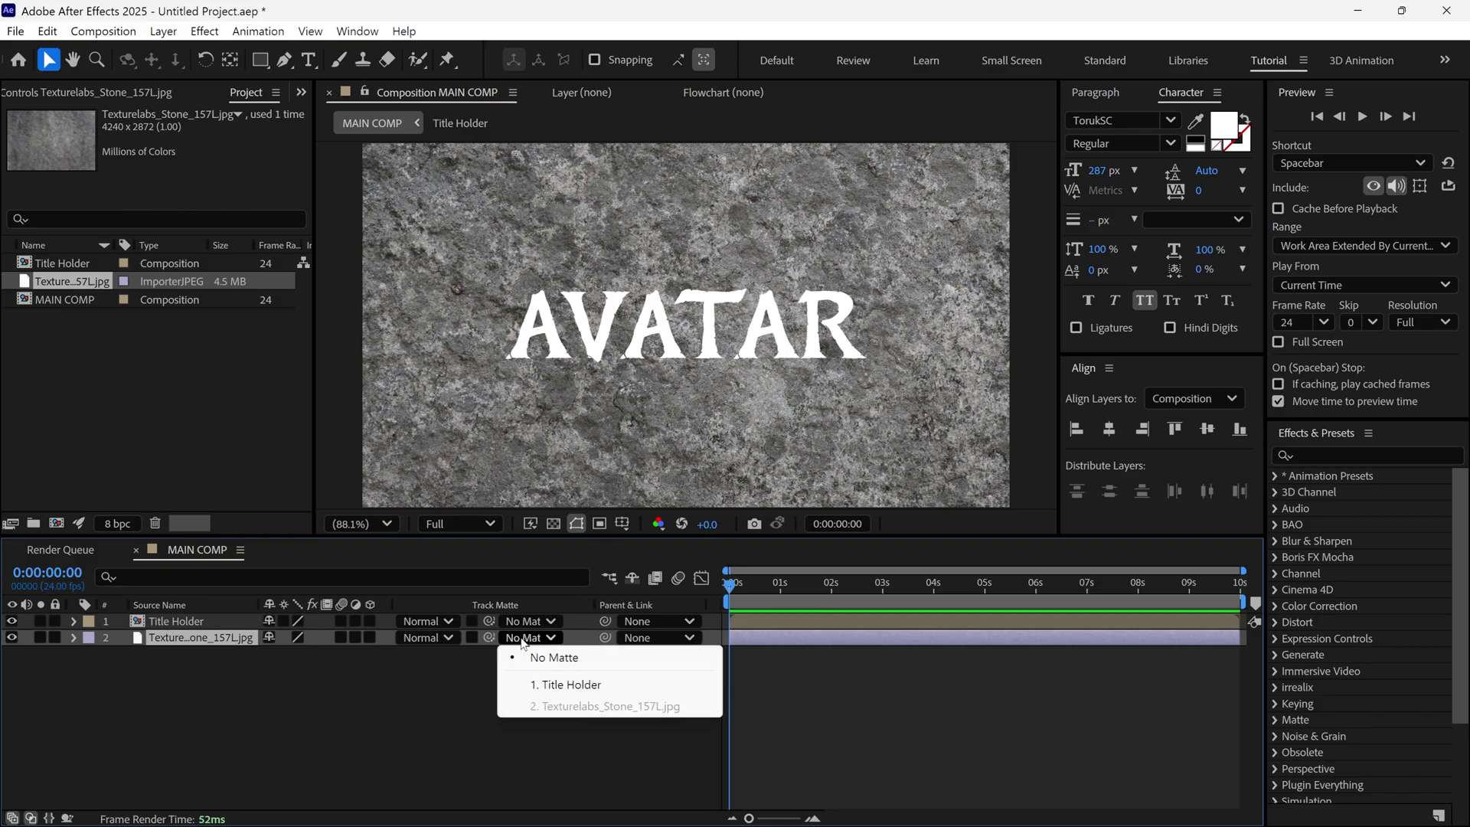
left_click(565, 685)
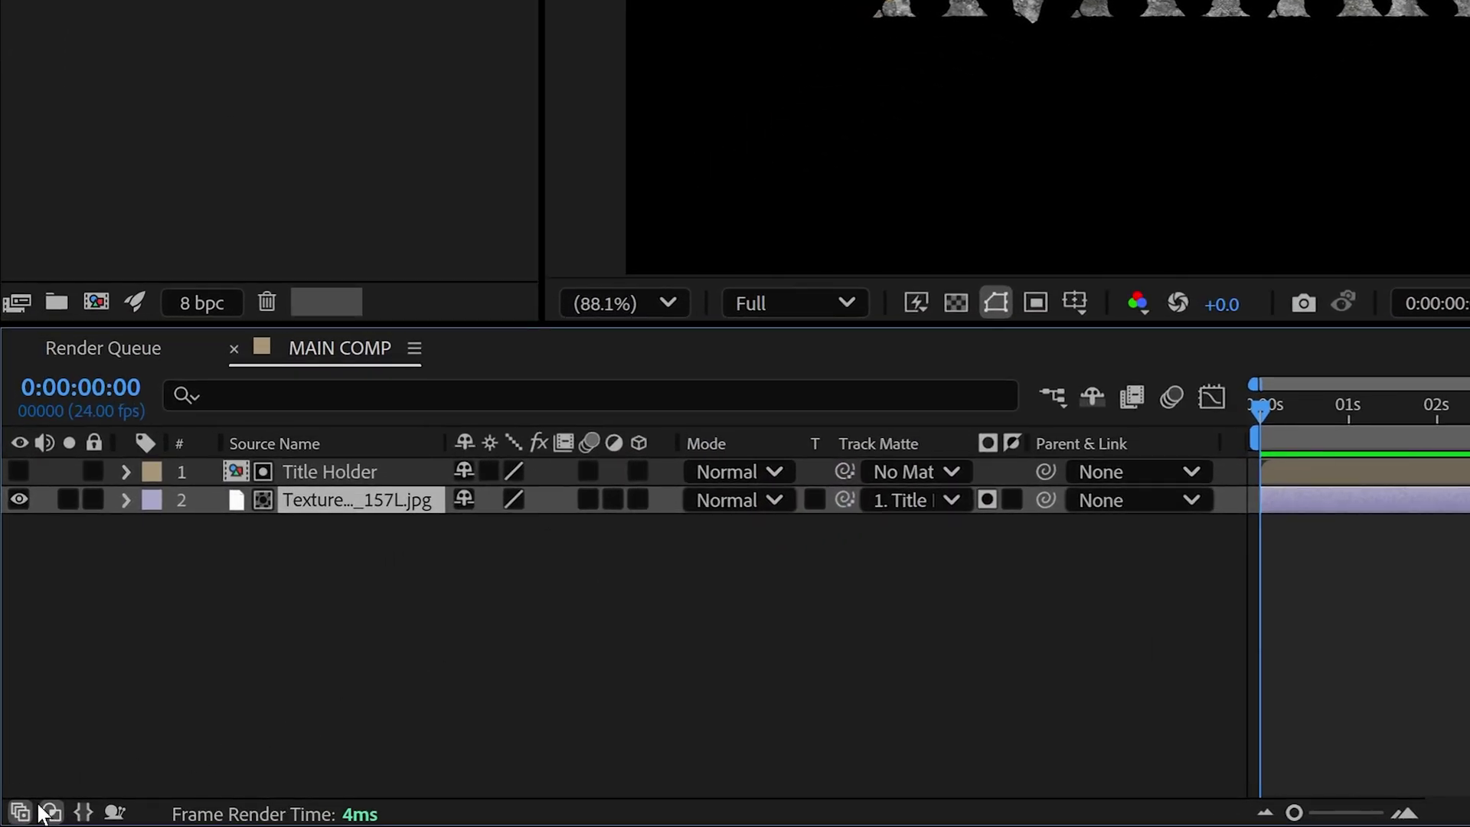
Hide and show the timeline's blending mode and track matte columns.
left_click(51, 812)
left_click(51, 813)
left_click(51, 812)
left_click(51, 812)
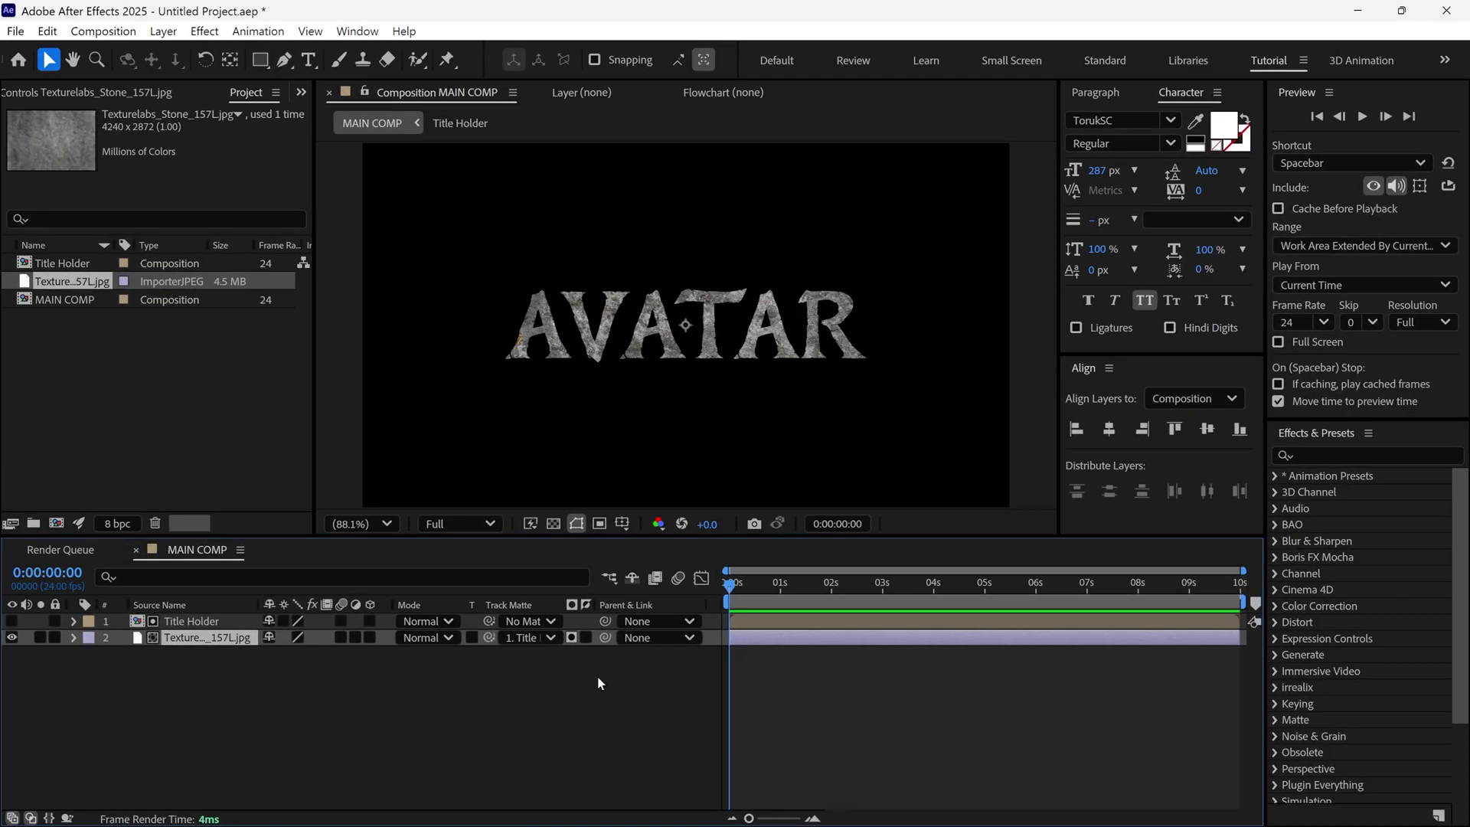
Create a black 1920x1080 px solid named "ramp" above the stone texture layer.
right_click(444, 666)
mouse_move(495, 448)
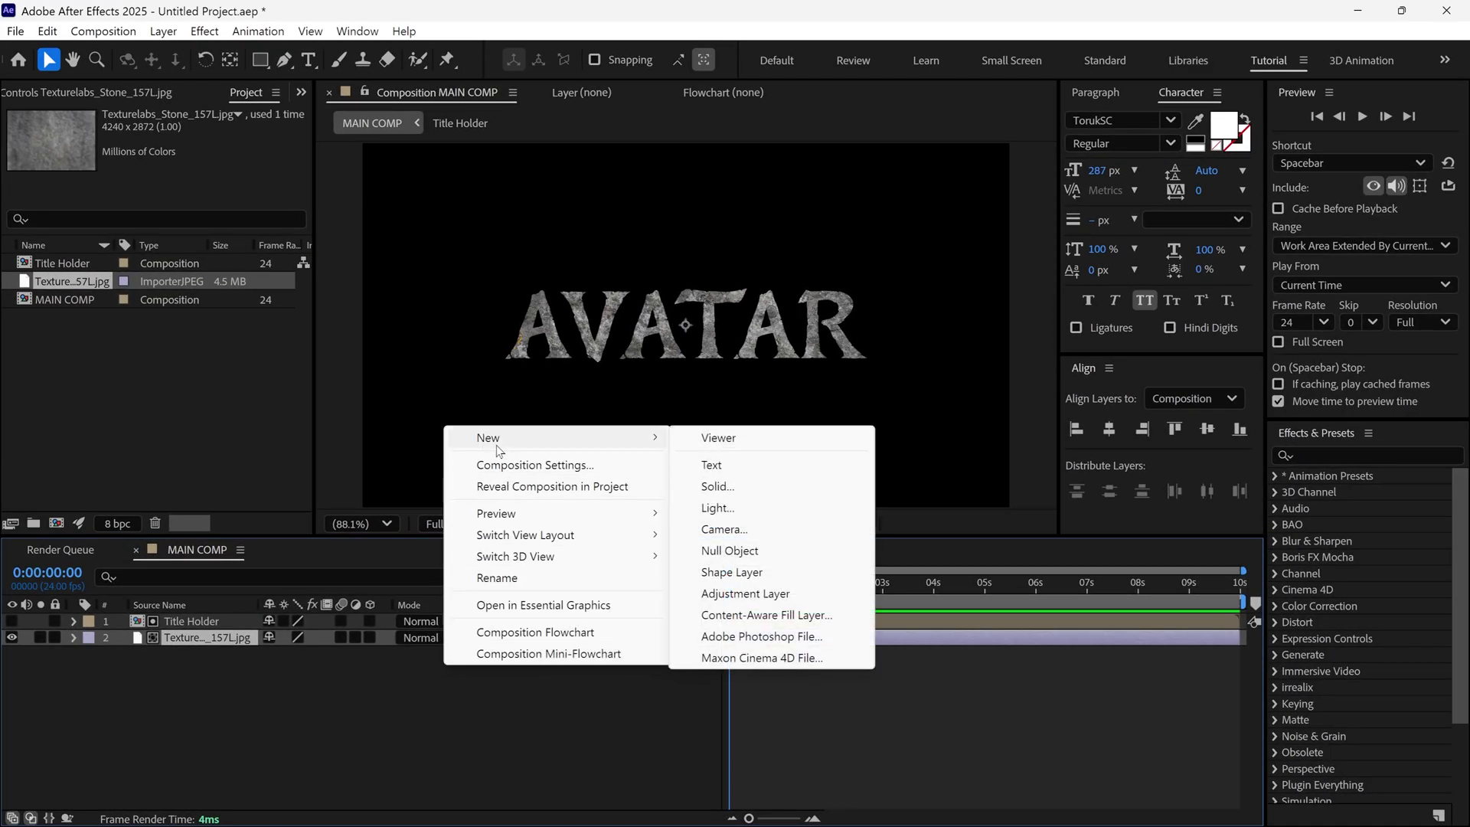
left_click(750, 490)
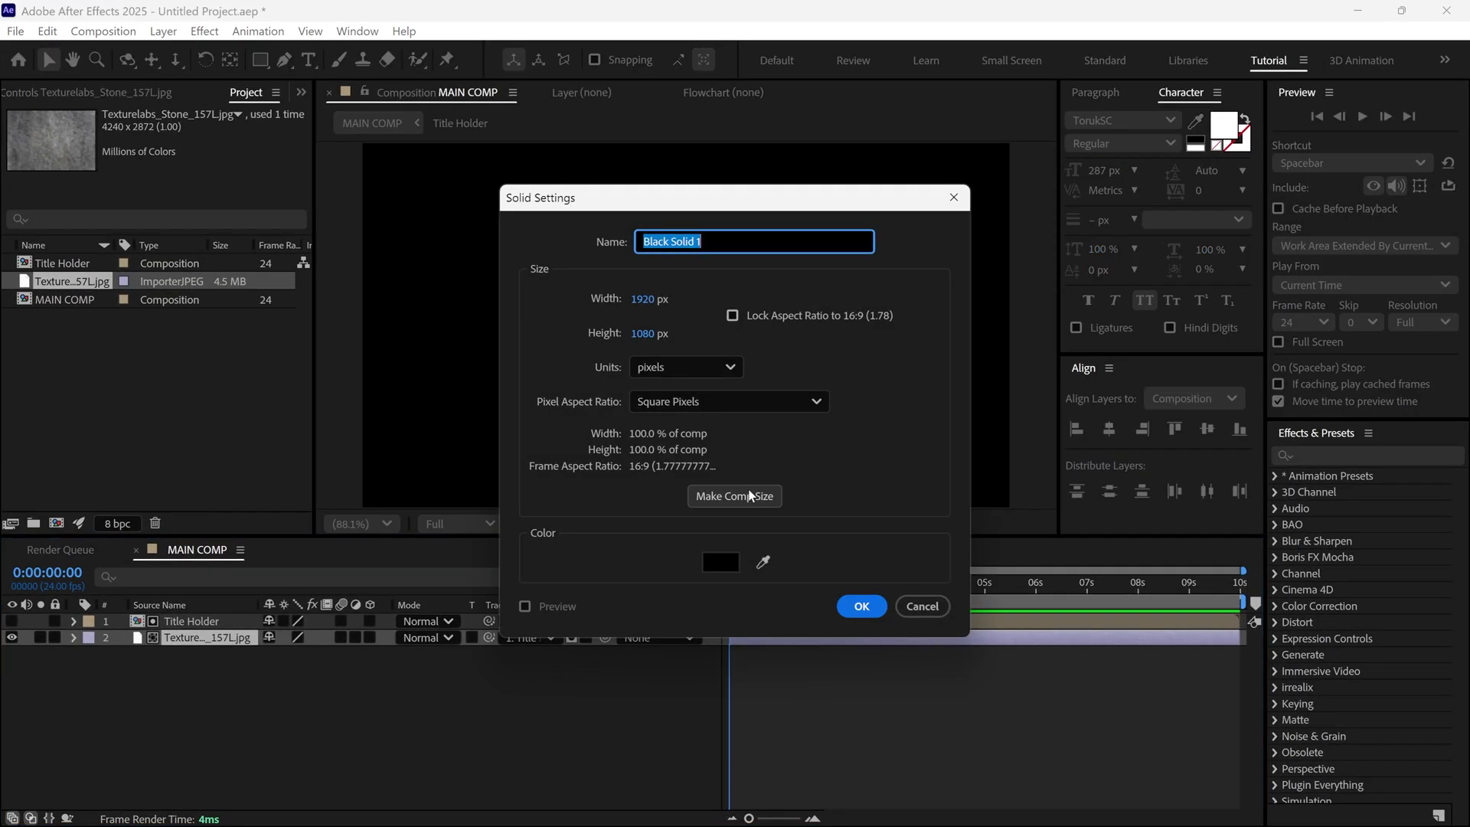
type("ramp")
left_click(854, 606)
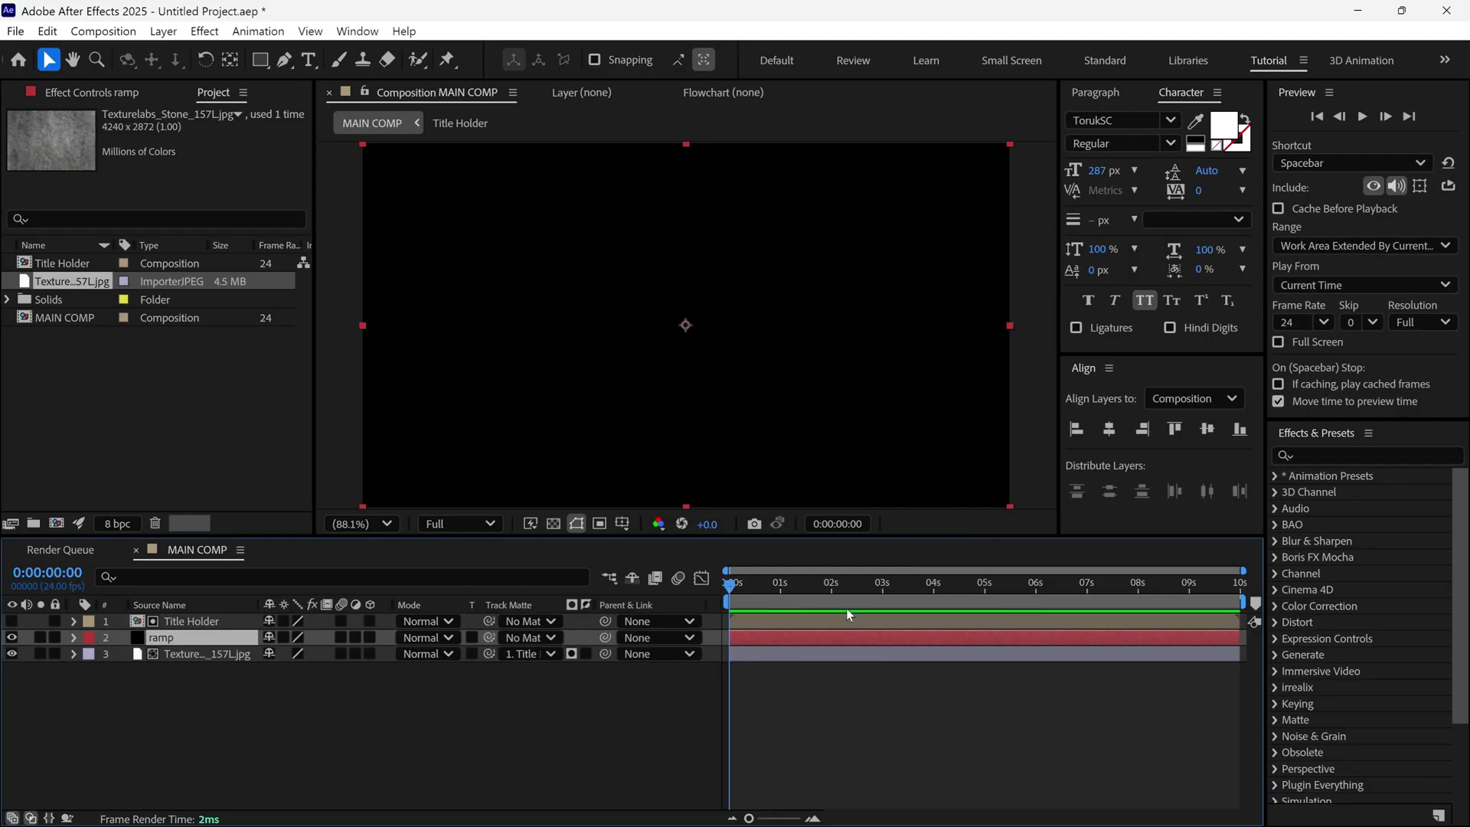
Find the Gradient Ramp effect and apply it to the ramp solid.
left_click(1367, 455)
type("ramp")
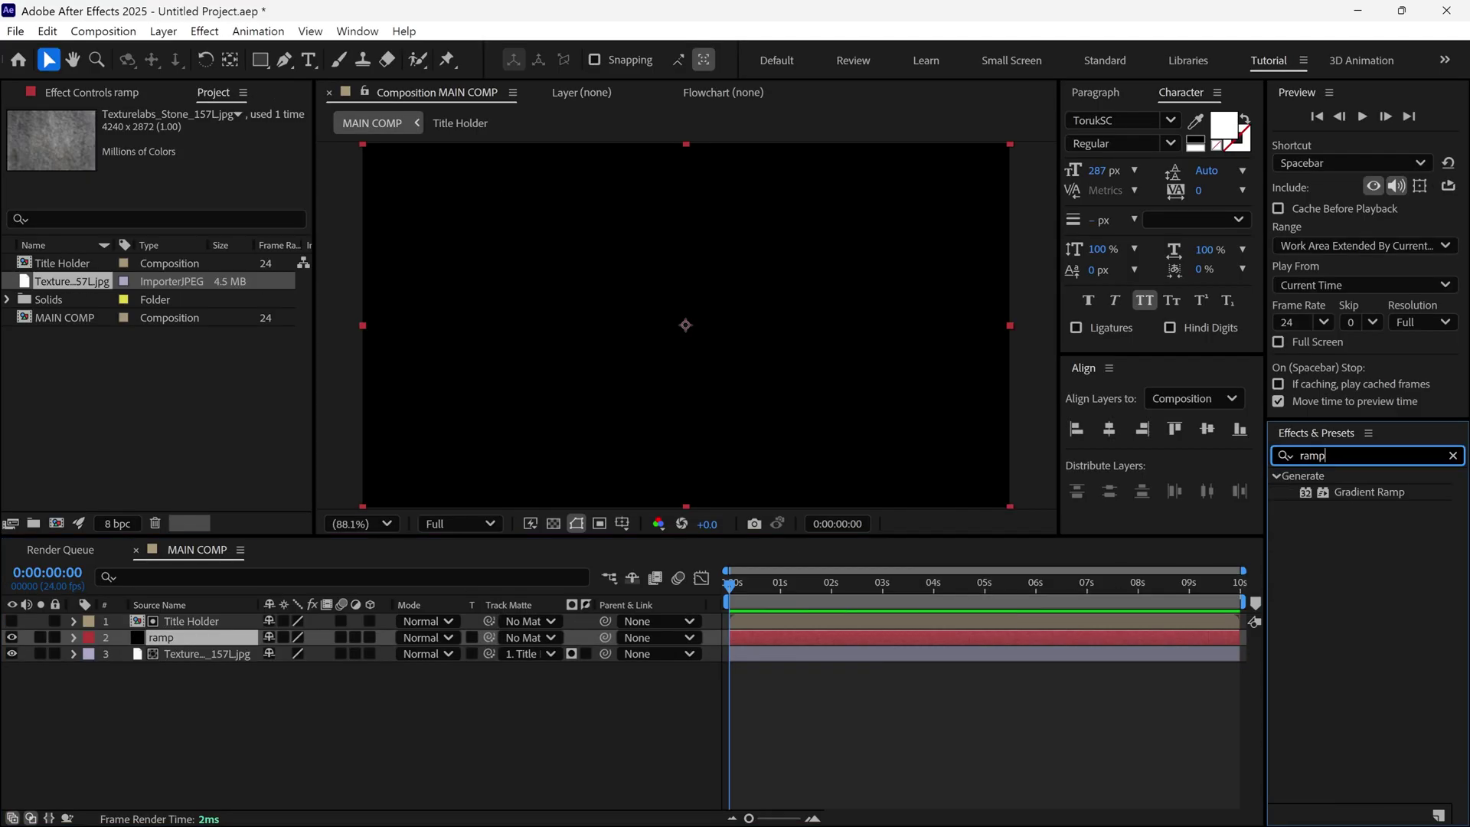
left_click_drag(1356, 494, 700, 333)
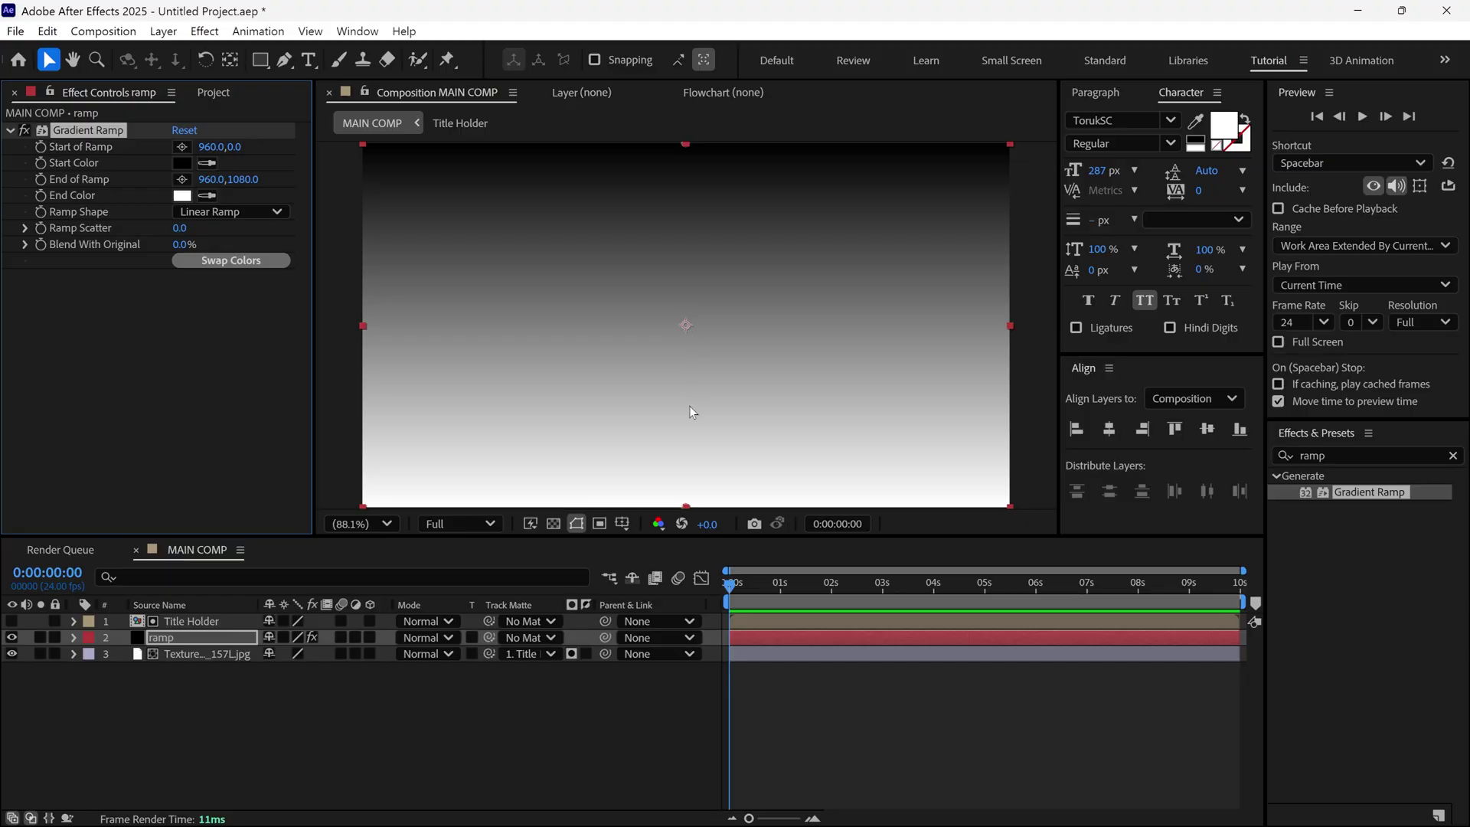
Enable Preserve Underlying Transparency on the ramp layer so its gradient is confined to the title letters.
left_click(218, 641)
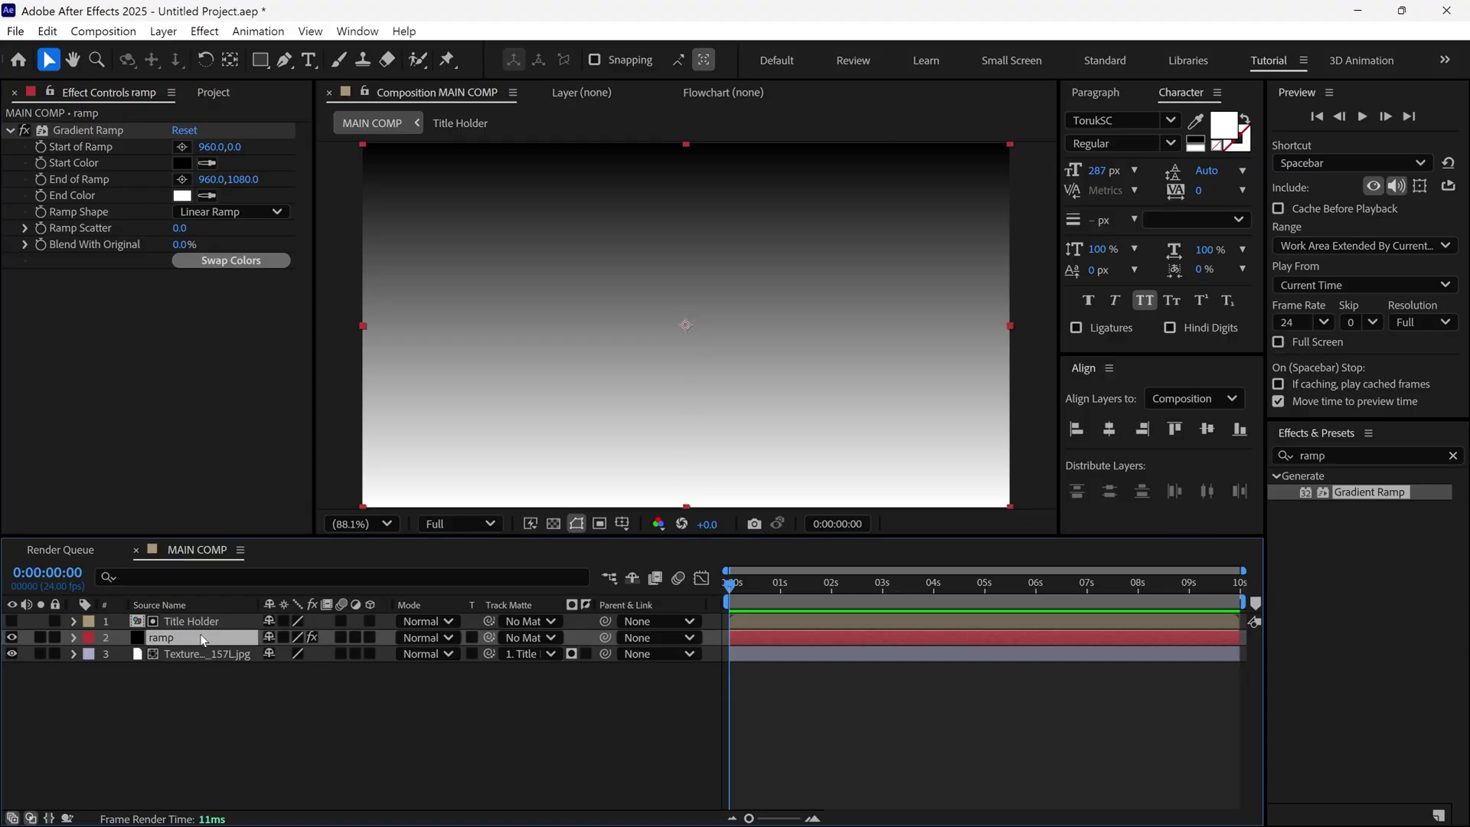
left_click(472, 637, "ctrl")
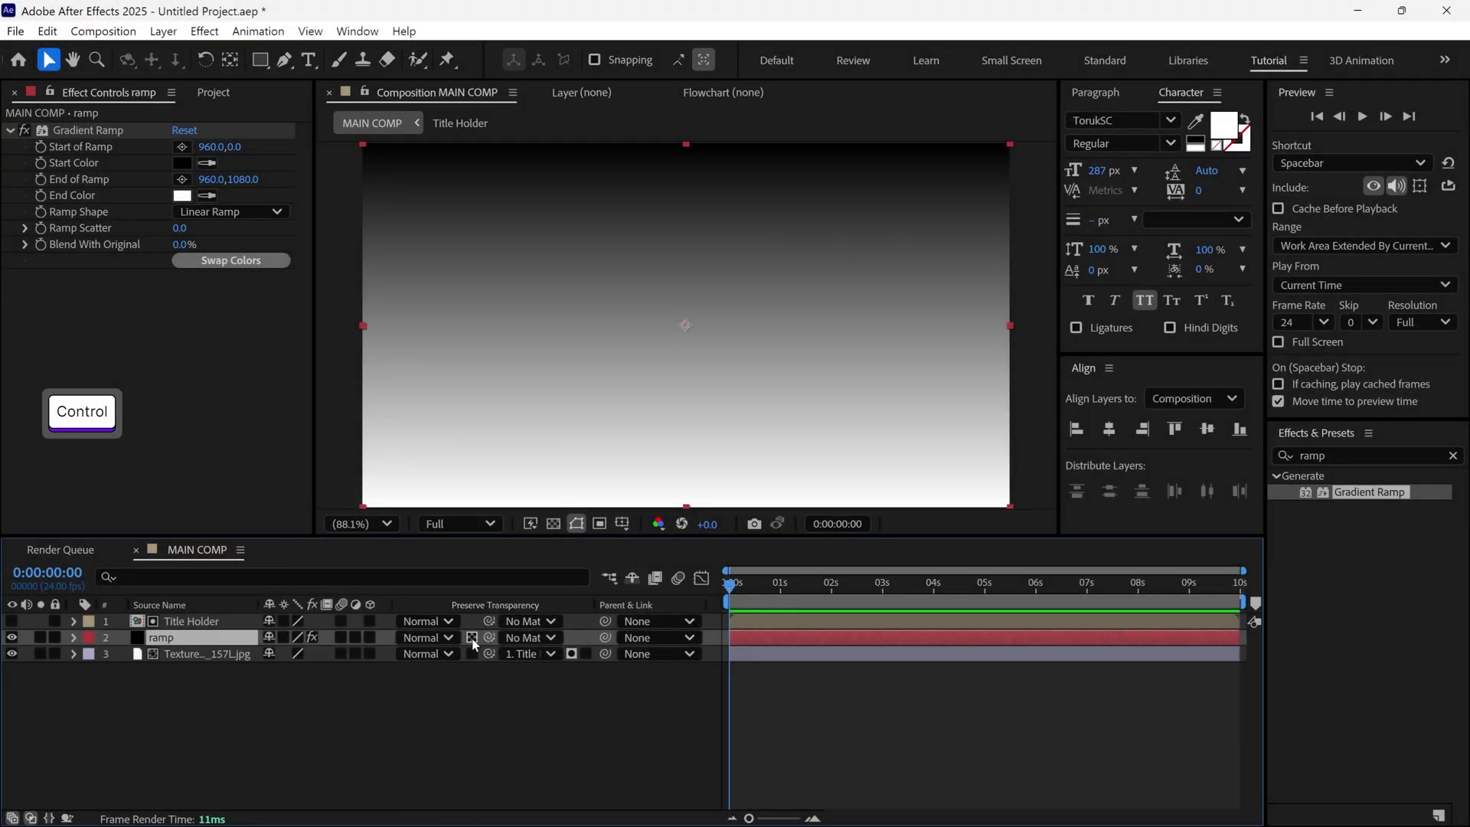
Set the ramp layer's blending mode to Color and move it above the Title Holder layer.
key("period")
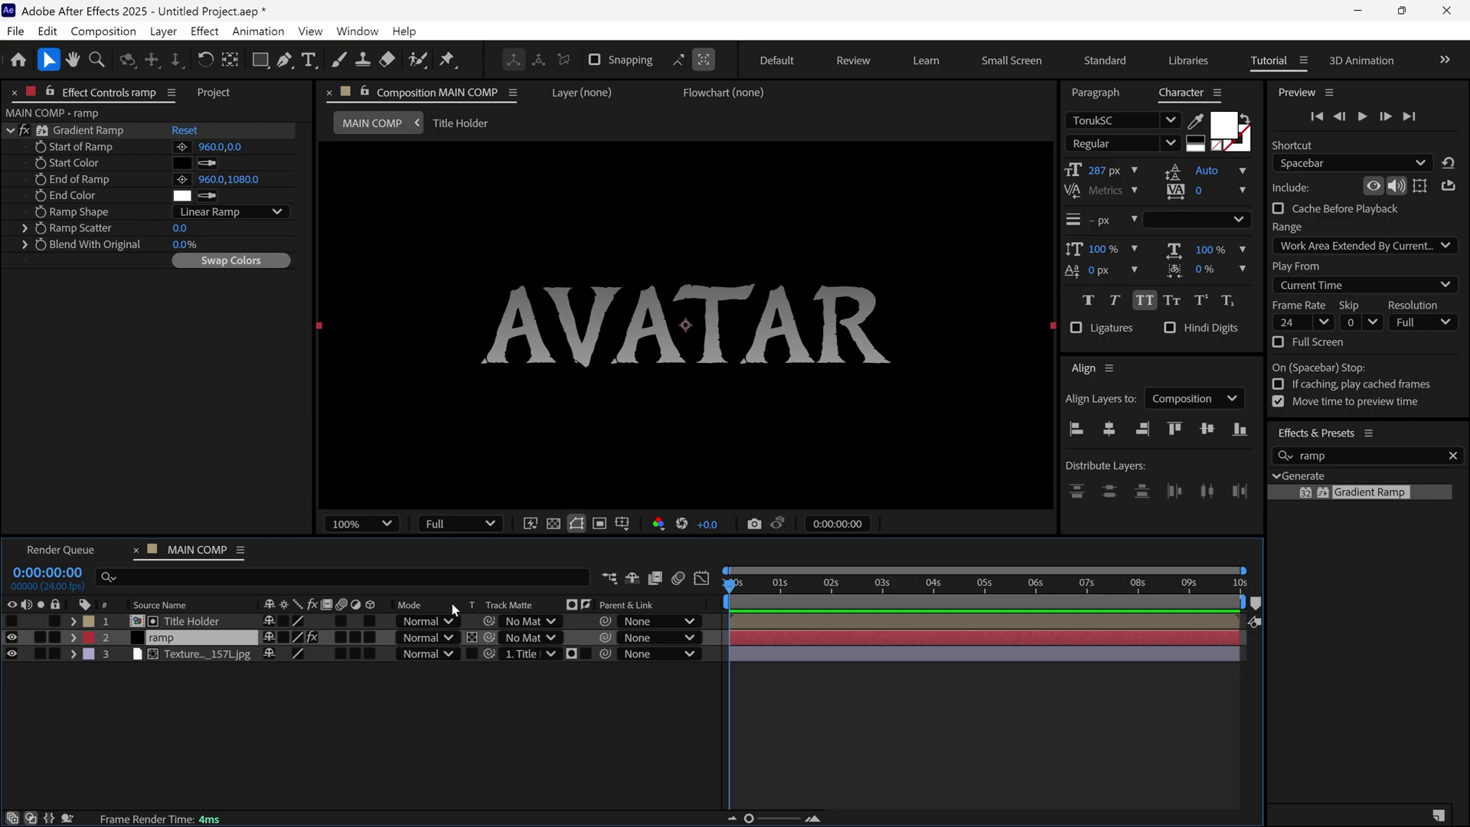
left_click(423, 641)
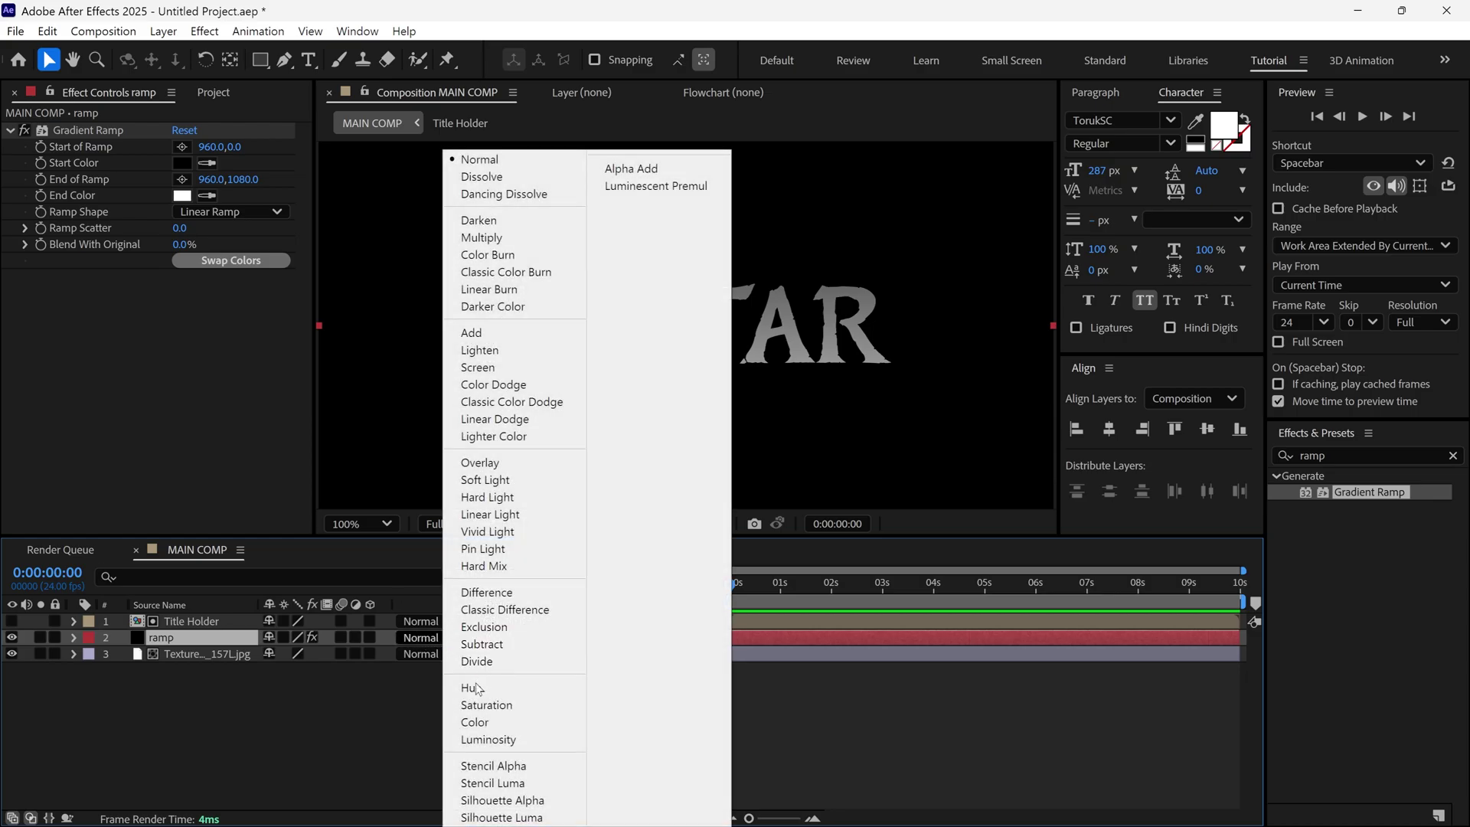
left_click(483, 722)
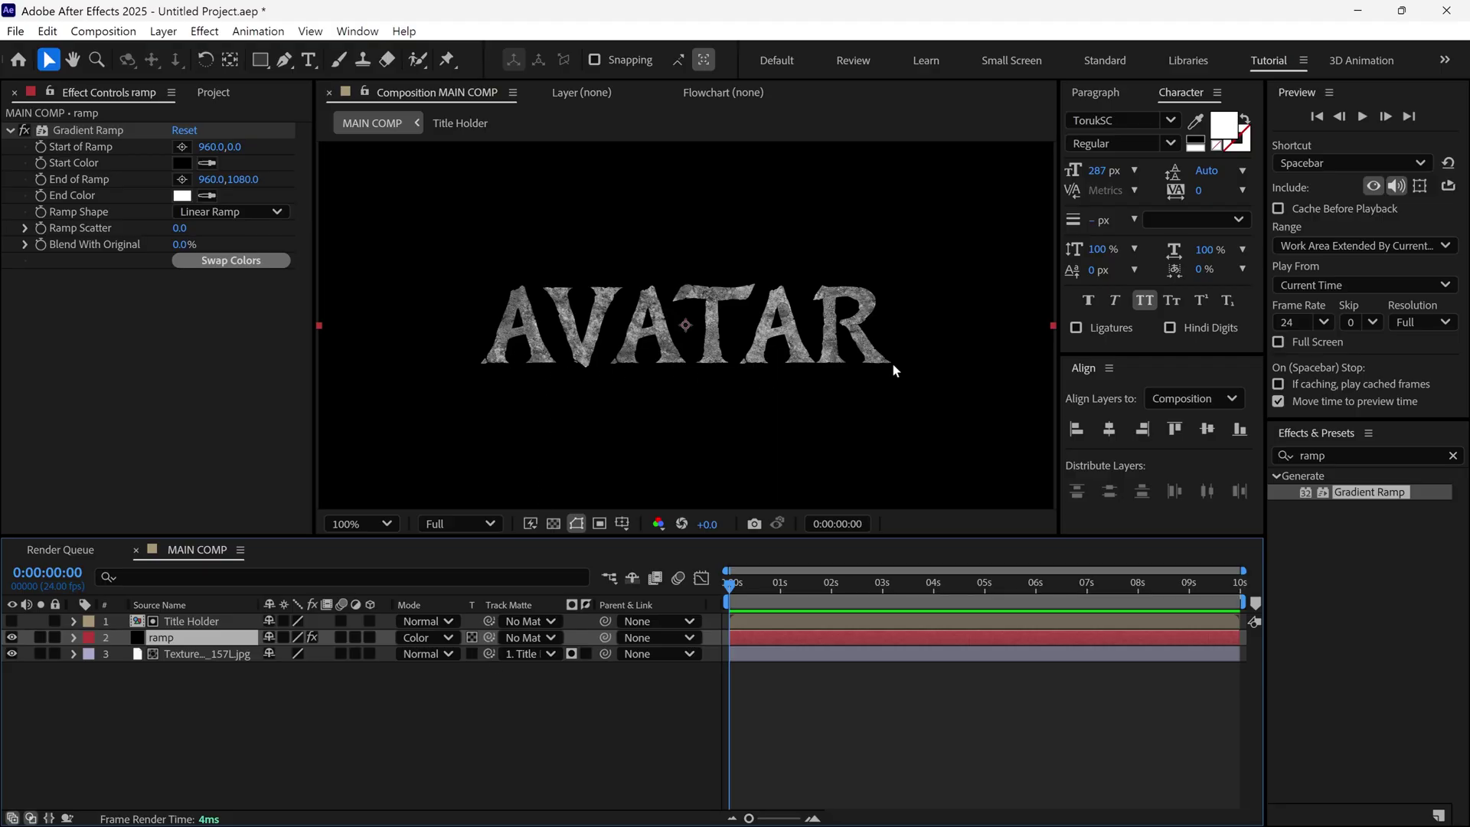
left_click_drag(209, 645, 228, 616)
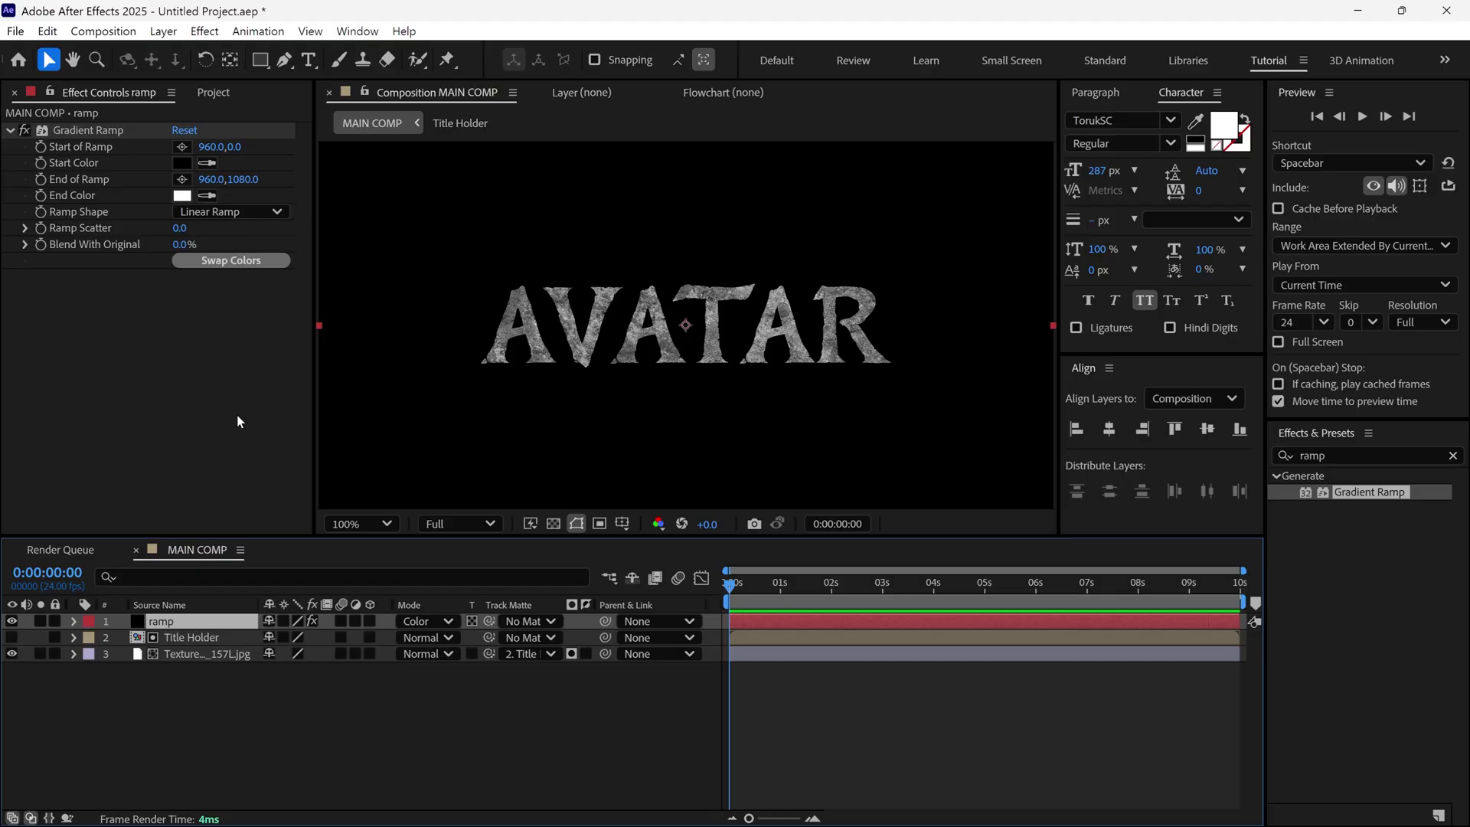
Set the Gradient Ramp's end color to orange FD7C03.
left_click(183, 196)
left_click_drag(702, 285, 1010, 274)
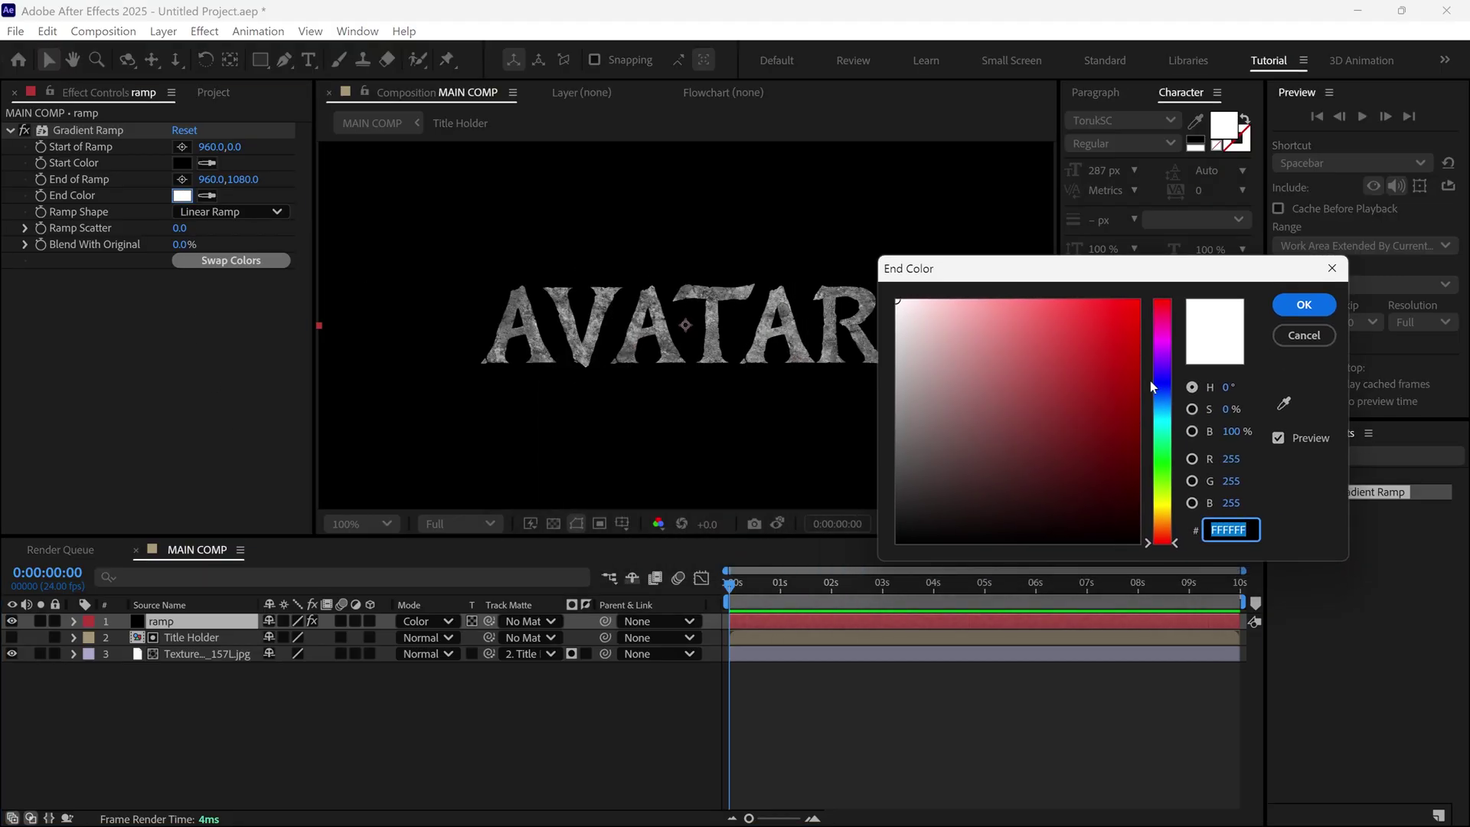
left_click_drag(1153, 387, 1162, 524)
left_click(1136, 301)
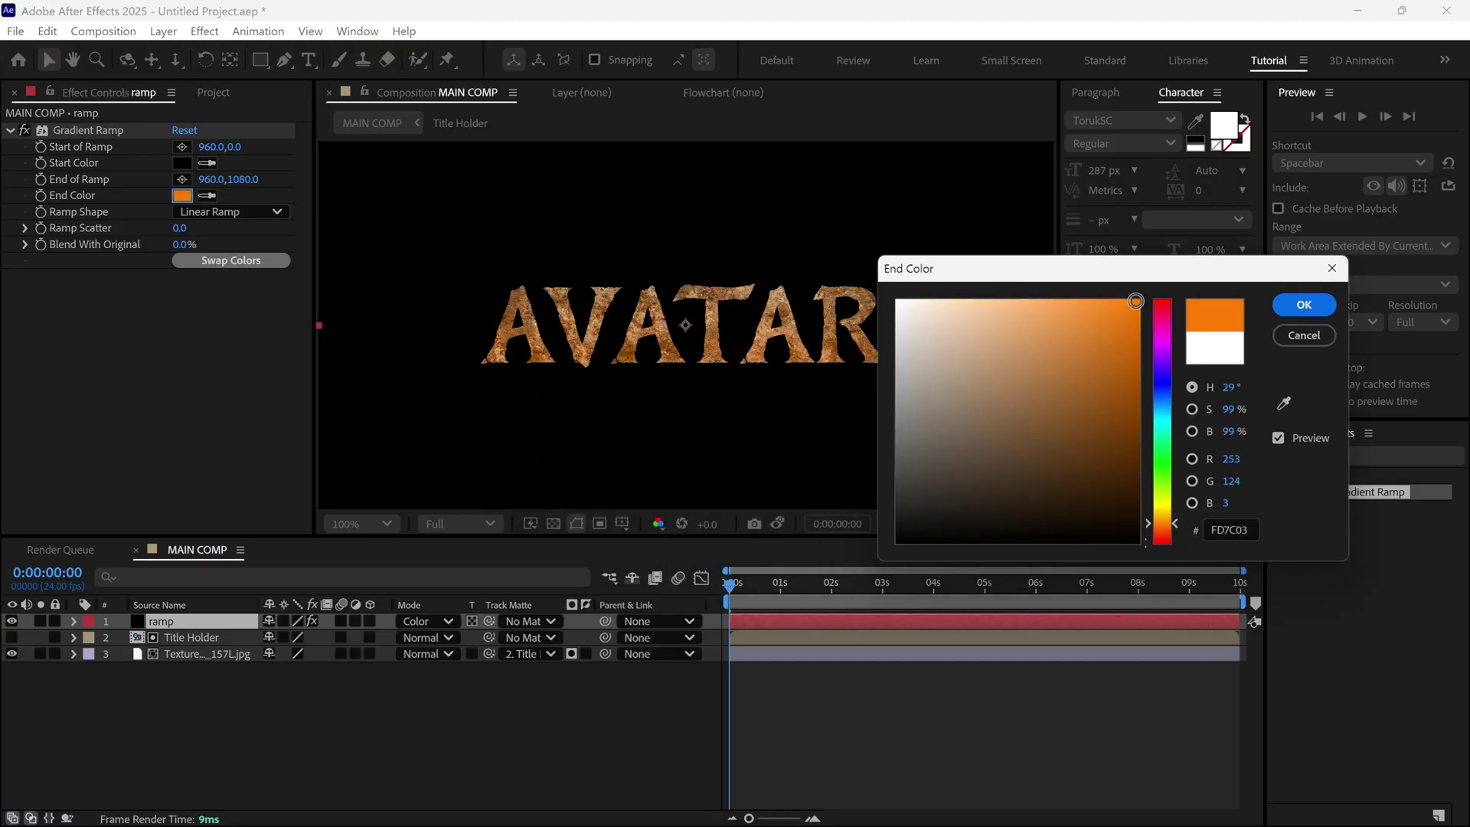
left_click(1304, 304)
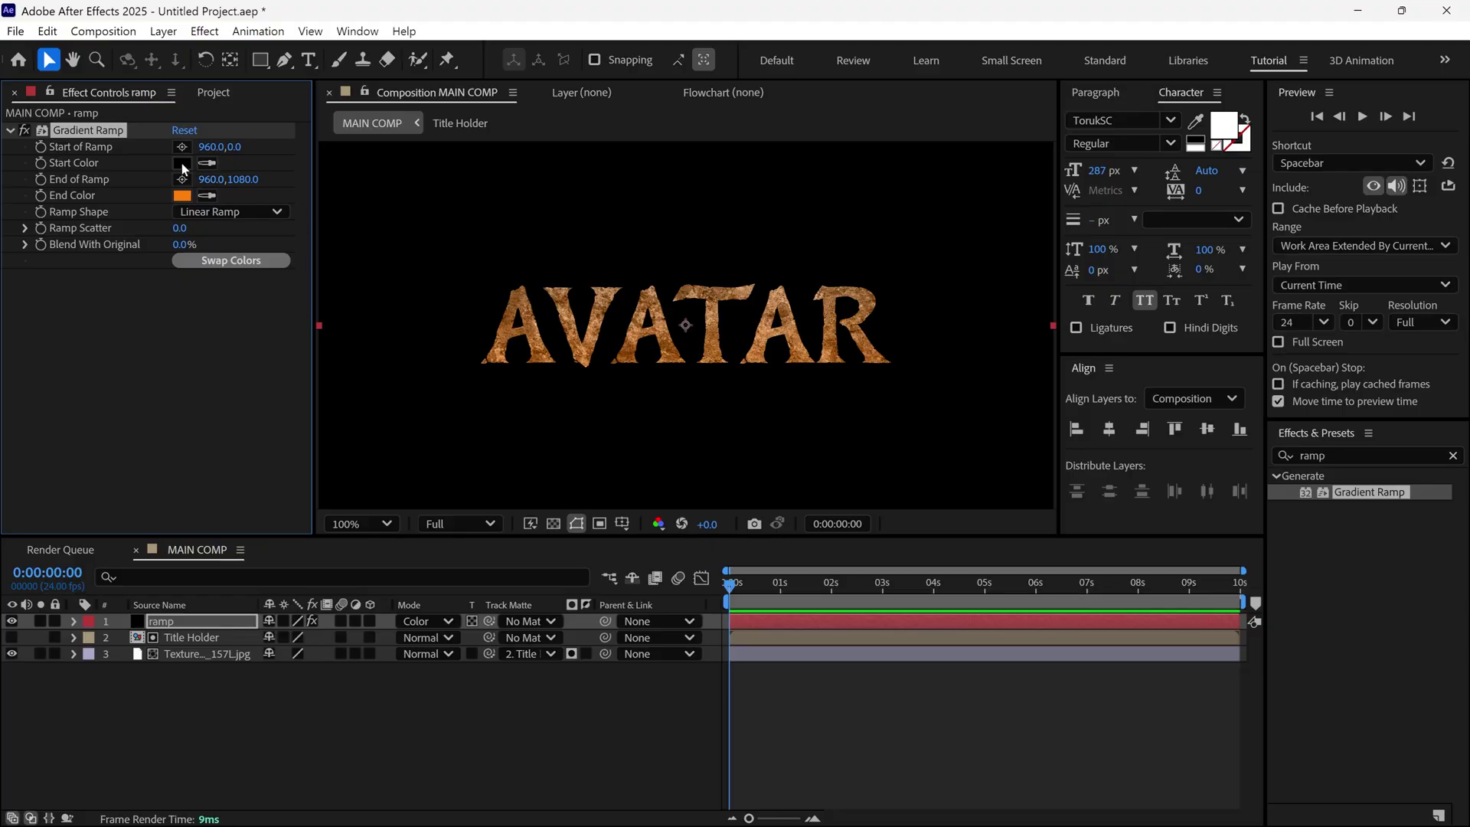
Change the Gradient Ramp's start color to white.
left_click(183, 163)
left_click_drag(589, 271, 820, 272)
left_click_drag(820, 322, 765, 307)
left_click(1158, 313)
Unlink the ramp layer's scale and reduce its height to 19%, keeping the width at 100%.
key("s")
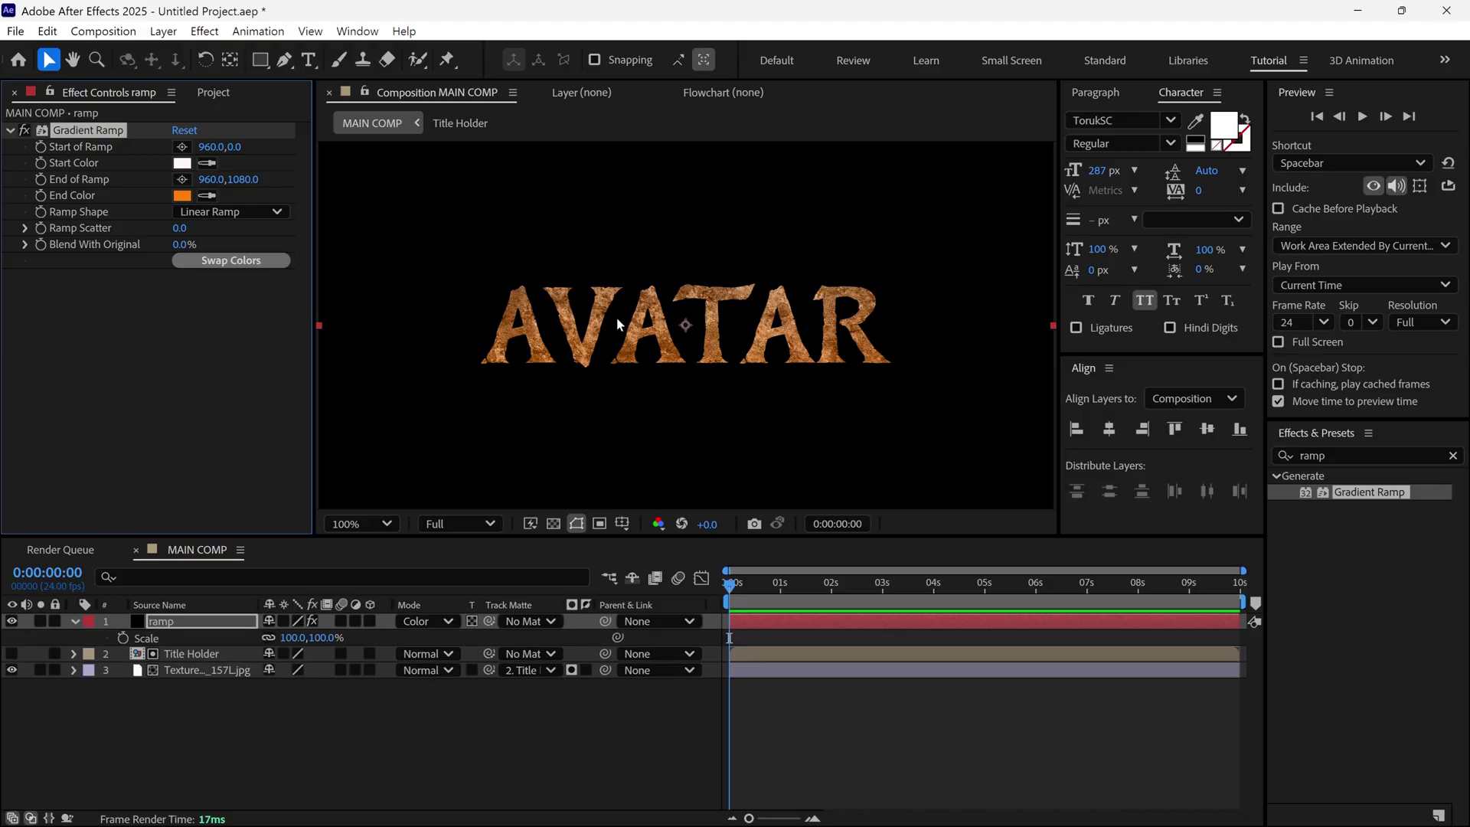
left_click(269, 639)
left_click_drag(322, 637, 261, 638)
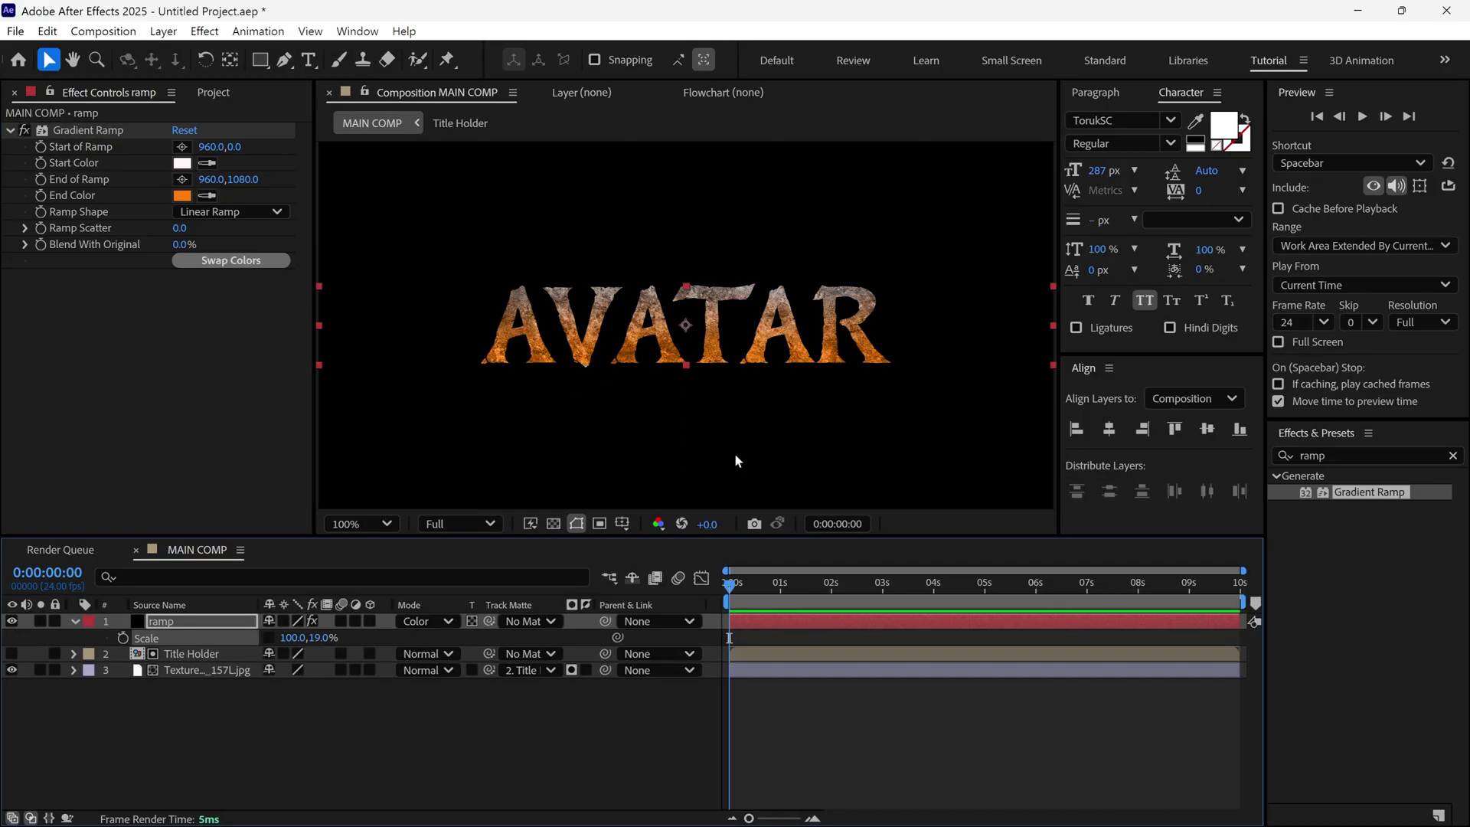
Reposition the gradient's control points, with the ramp start at about 943.5, 492.1 and its end at about 959.5, 1224.7.
left_click(112, 133)
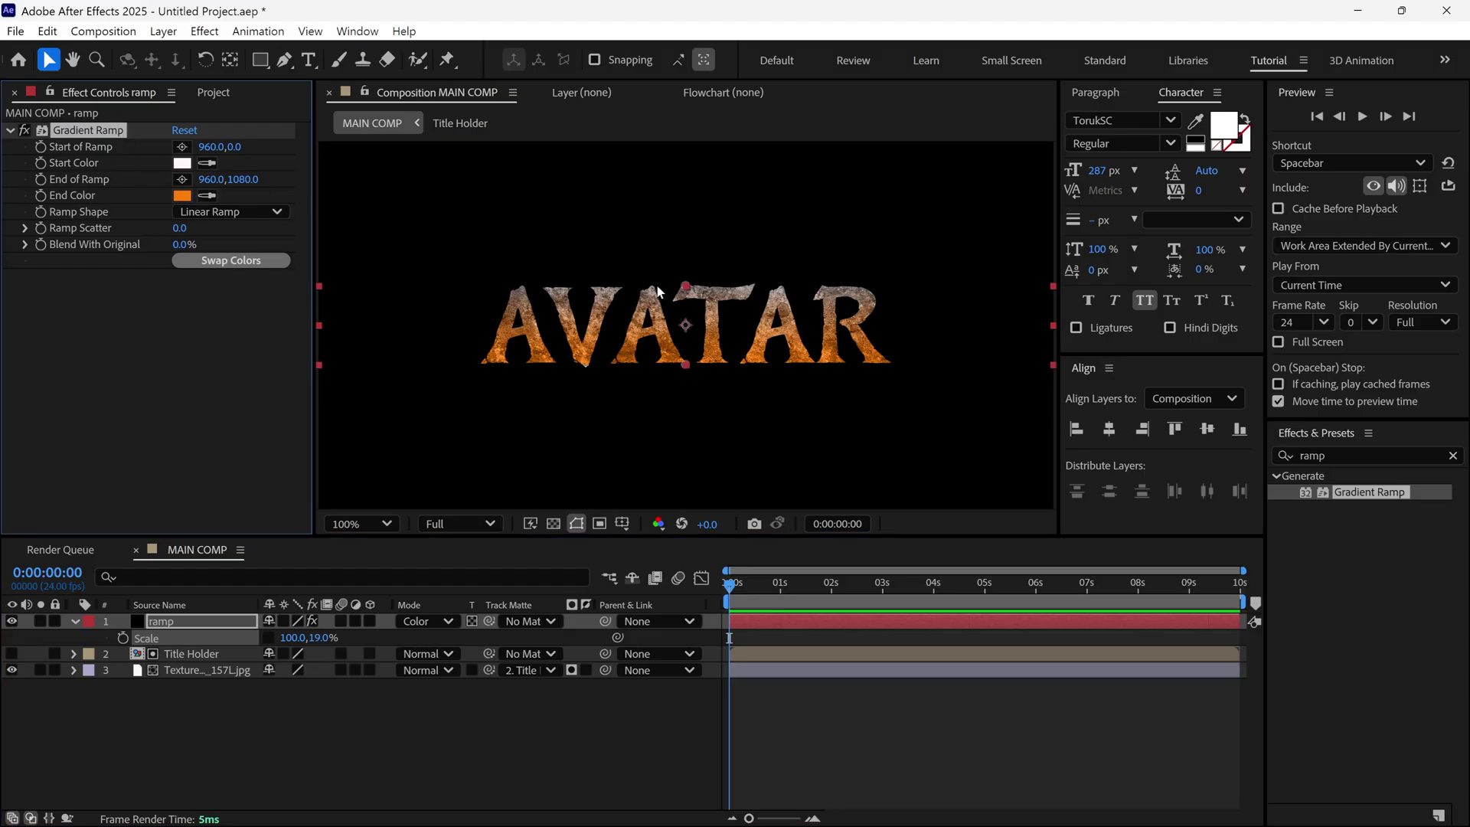
key("grave")
key("period")
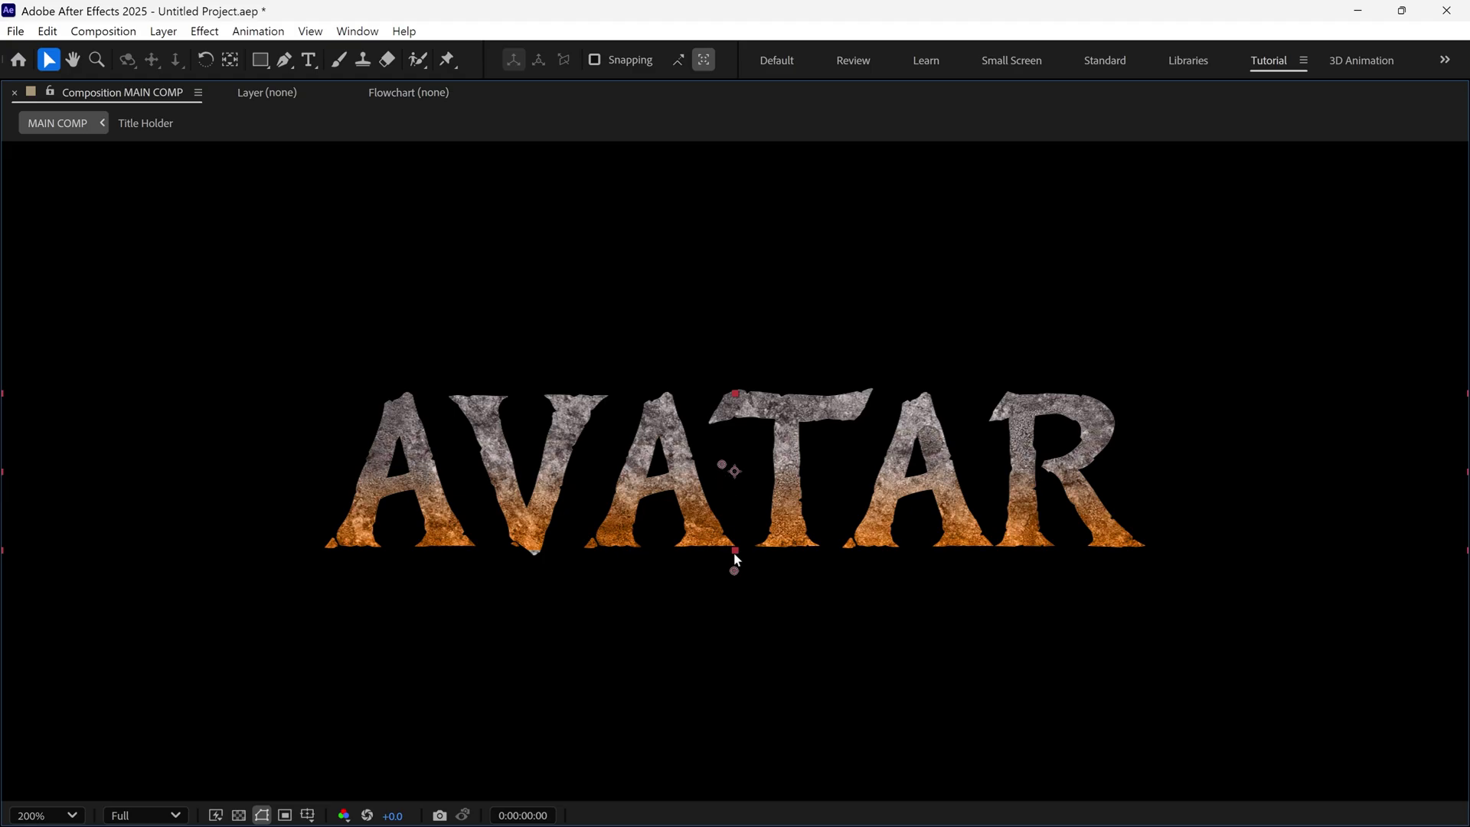
key("grave")
key("comma")
Apply the Curves effect to the stone texture layer and raise its Red channel curve slightly above the midpoint.
left_click(1347, 455)
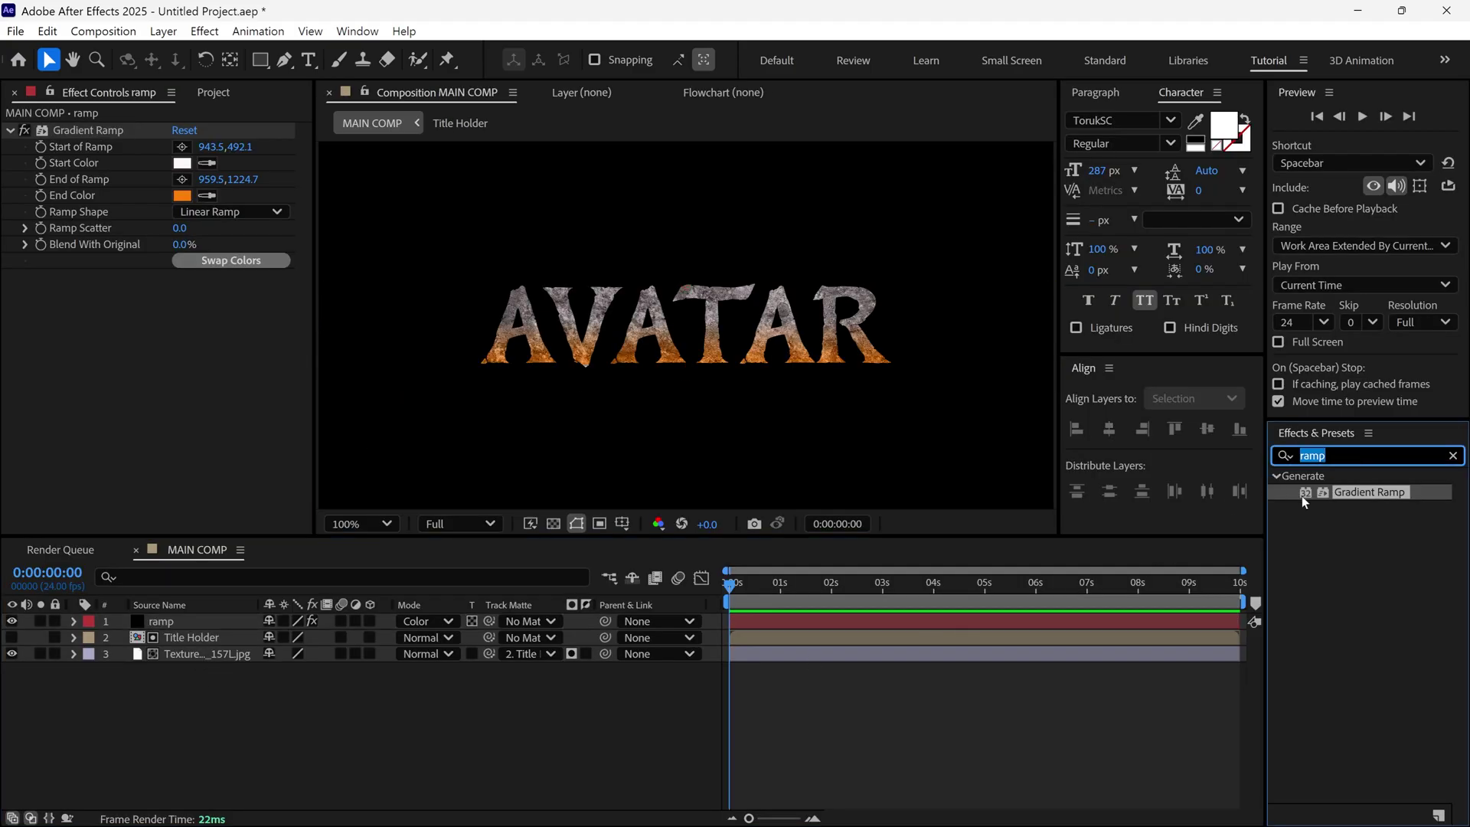
type("curv")
left_click_drag(1359, 552, 210, 654)
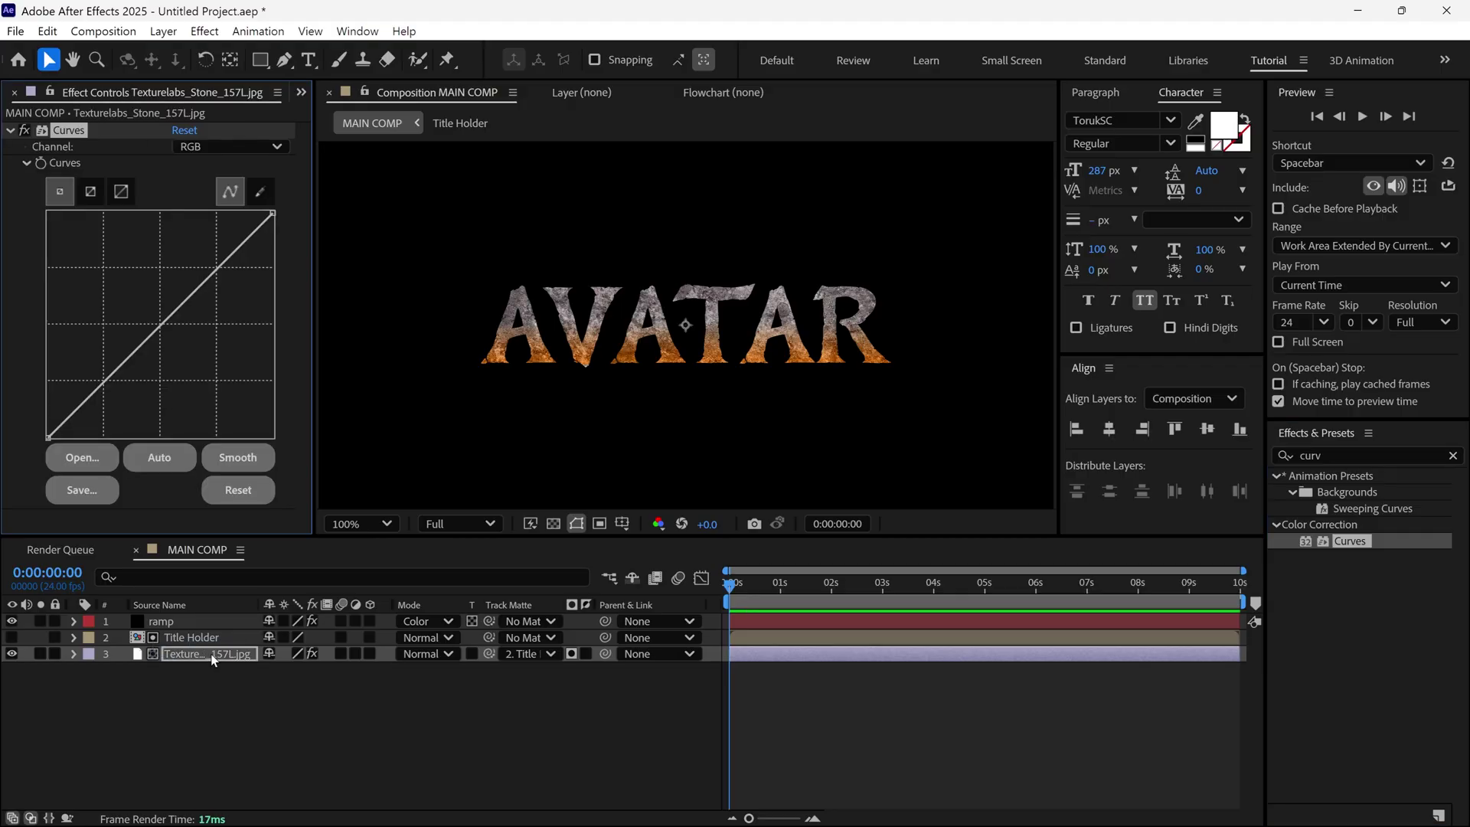
left_click(279, 149)
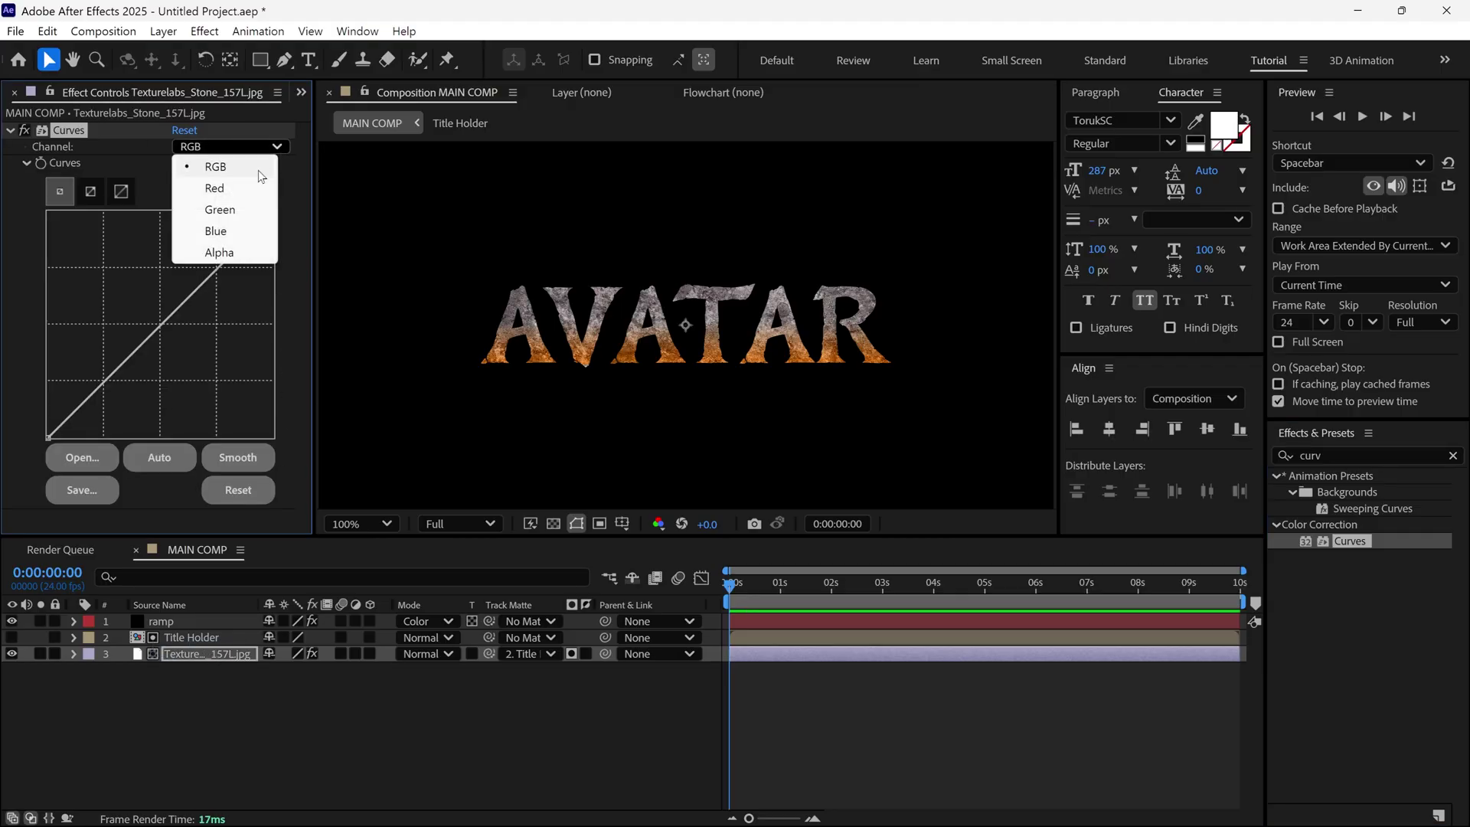
left_click(214, 189)
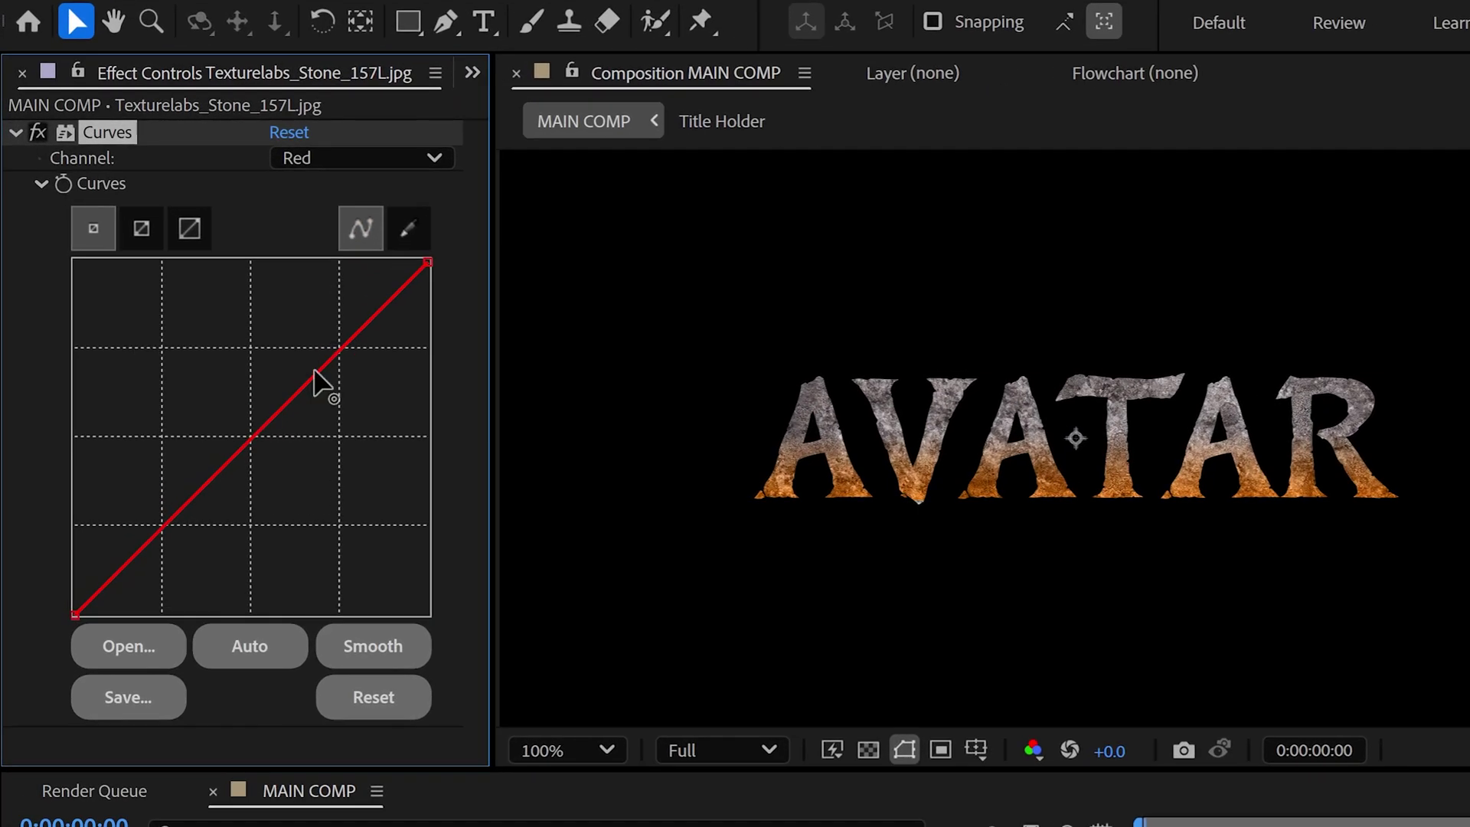
mouse_move(309, 367)
left_mouse_down()
mouse_move(265, 320)
mouse_move(312, 354)
left_mouse_up()
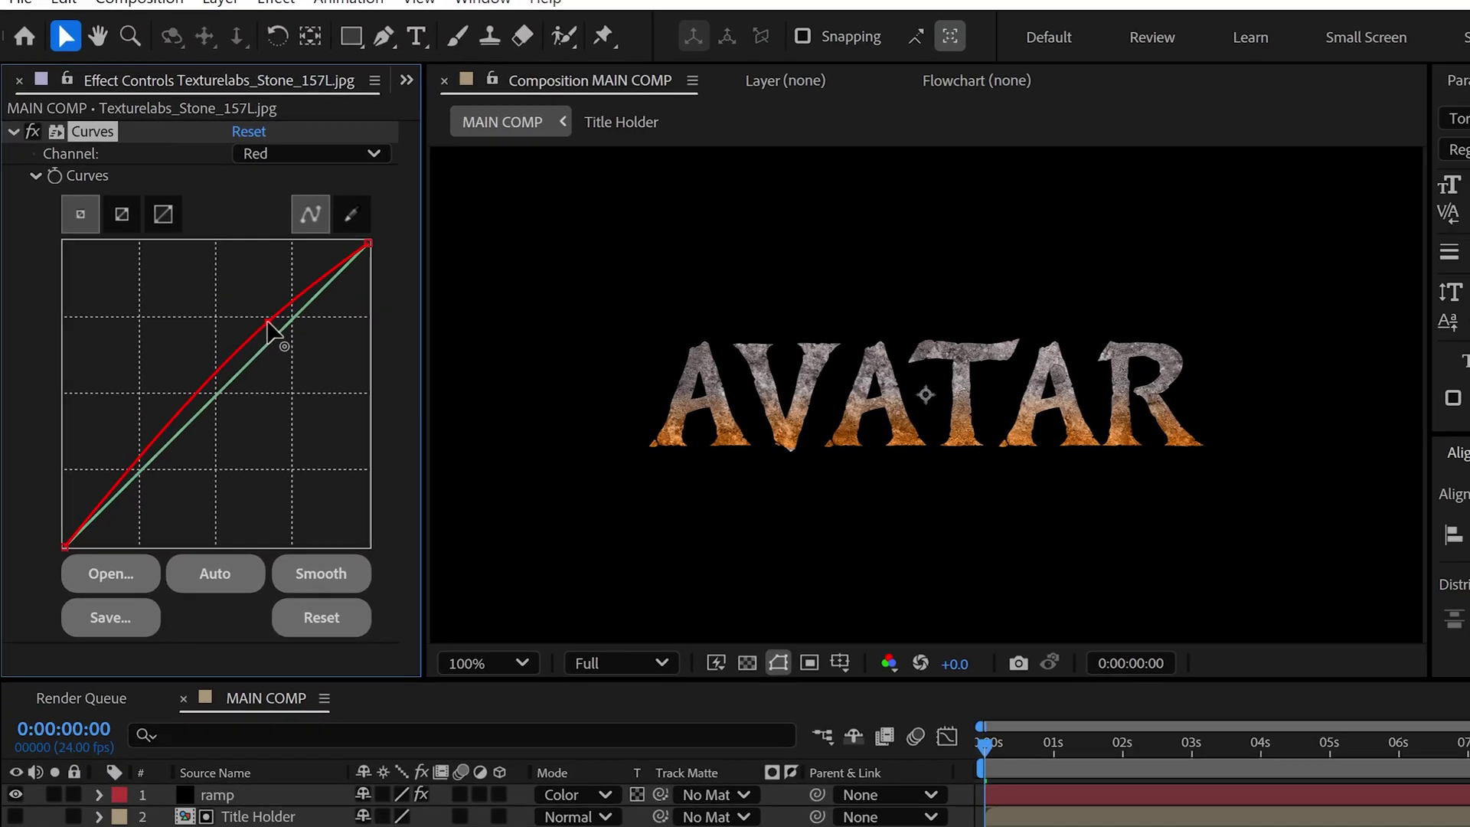
Create an adjustment layer on top of the layer stack and apply the Glow effect to it.
right_click(242, 687)
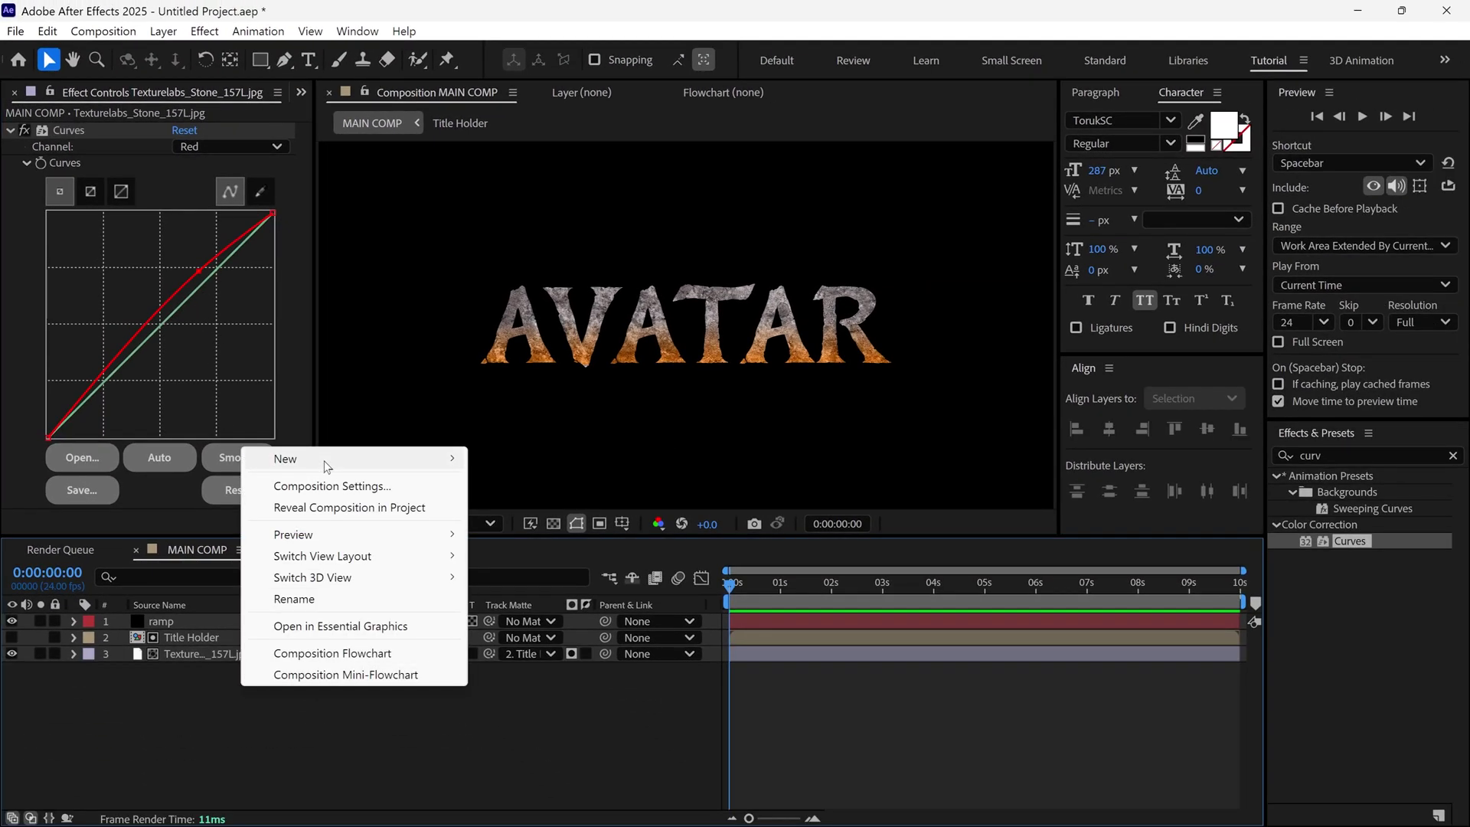
mouse_move(327, 463)
left_click(534, 621)
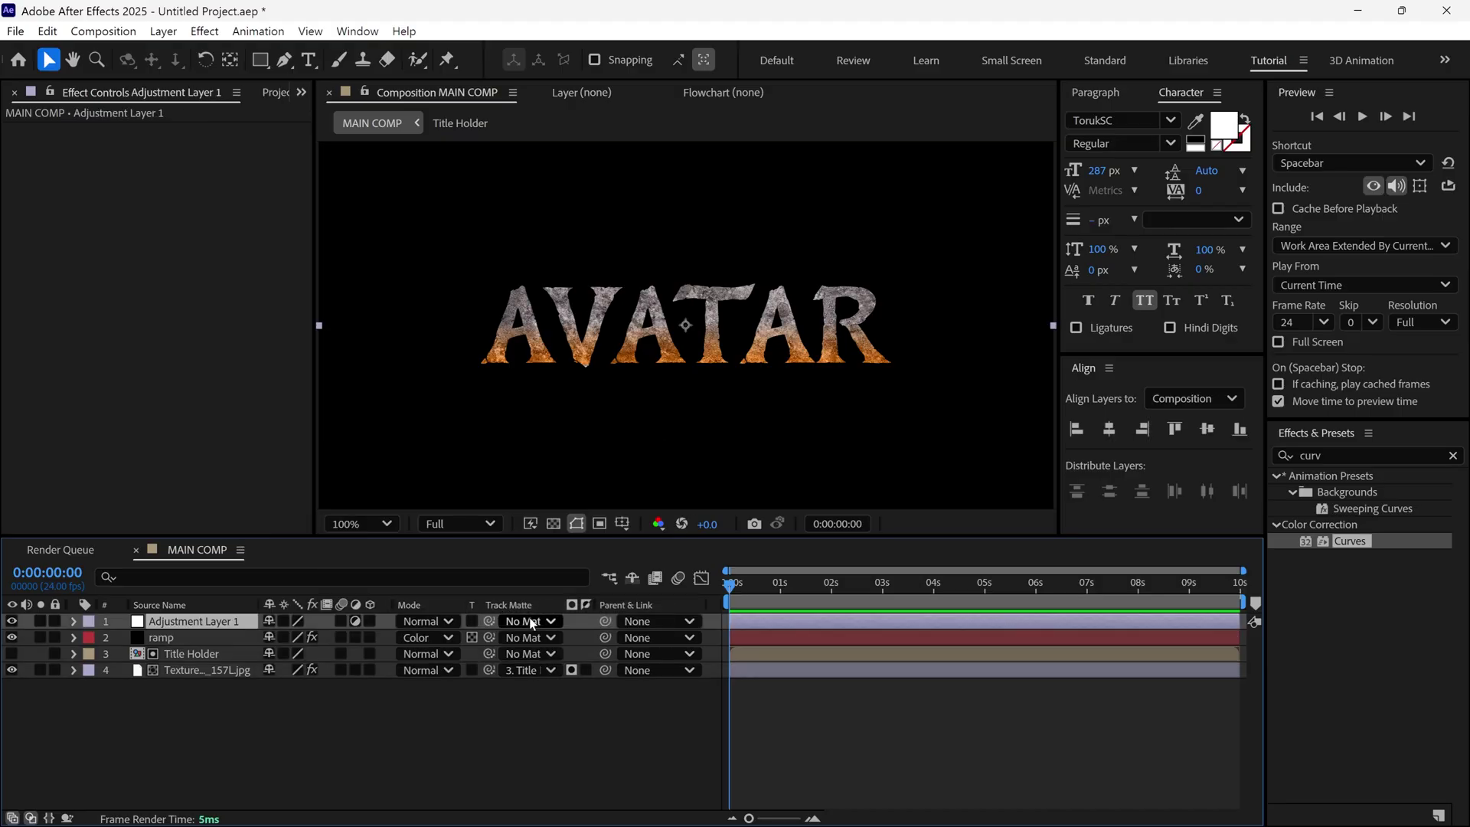
left_click(1288, 457)
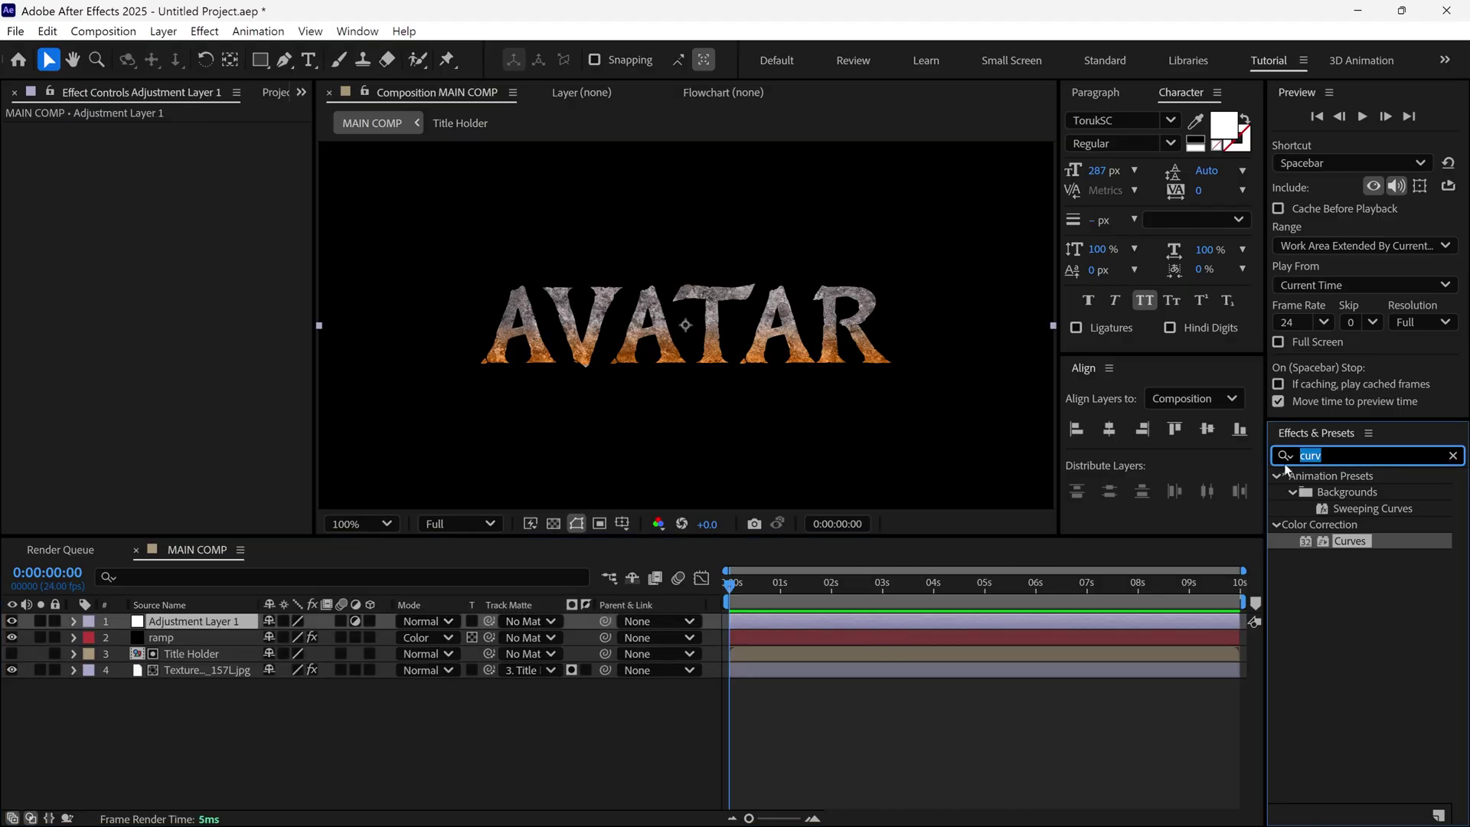
type("glow")
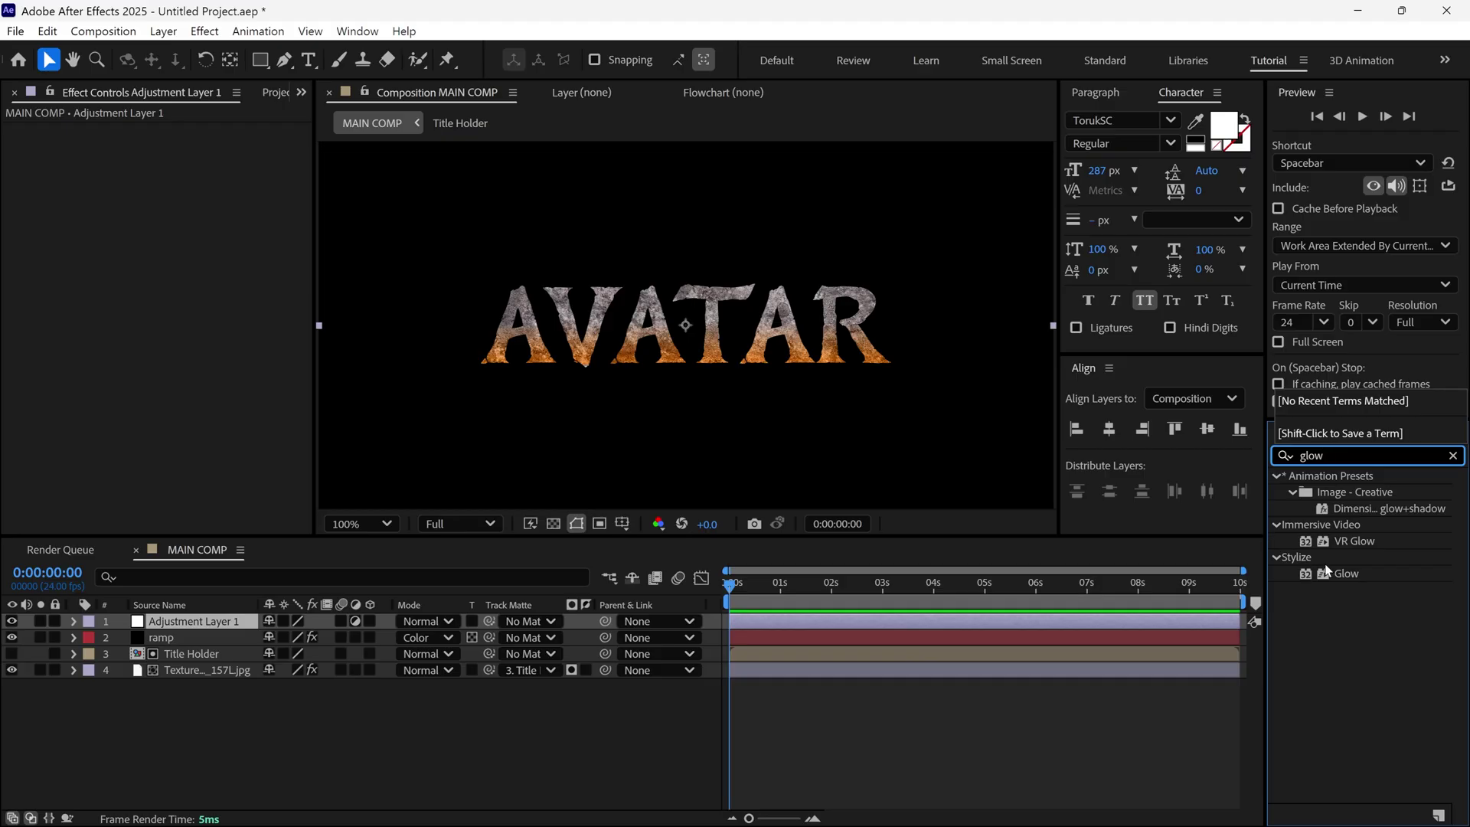
left_click_drag(1327, 571, 236, 626)
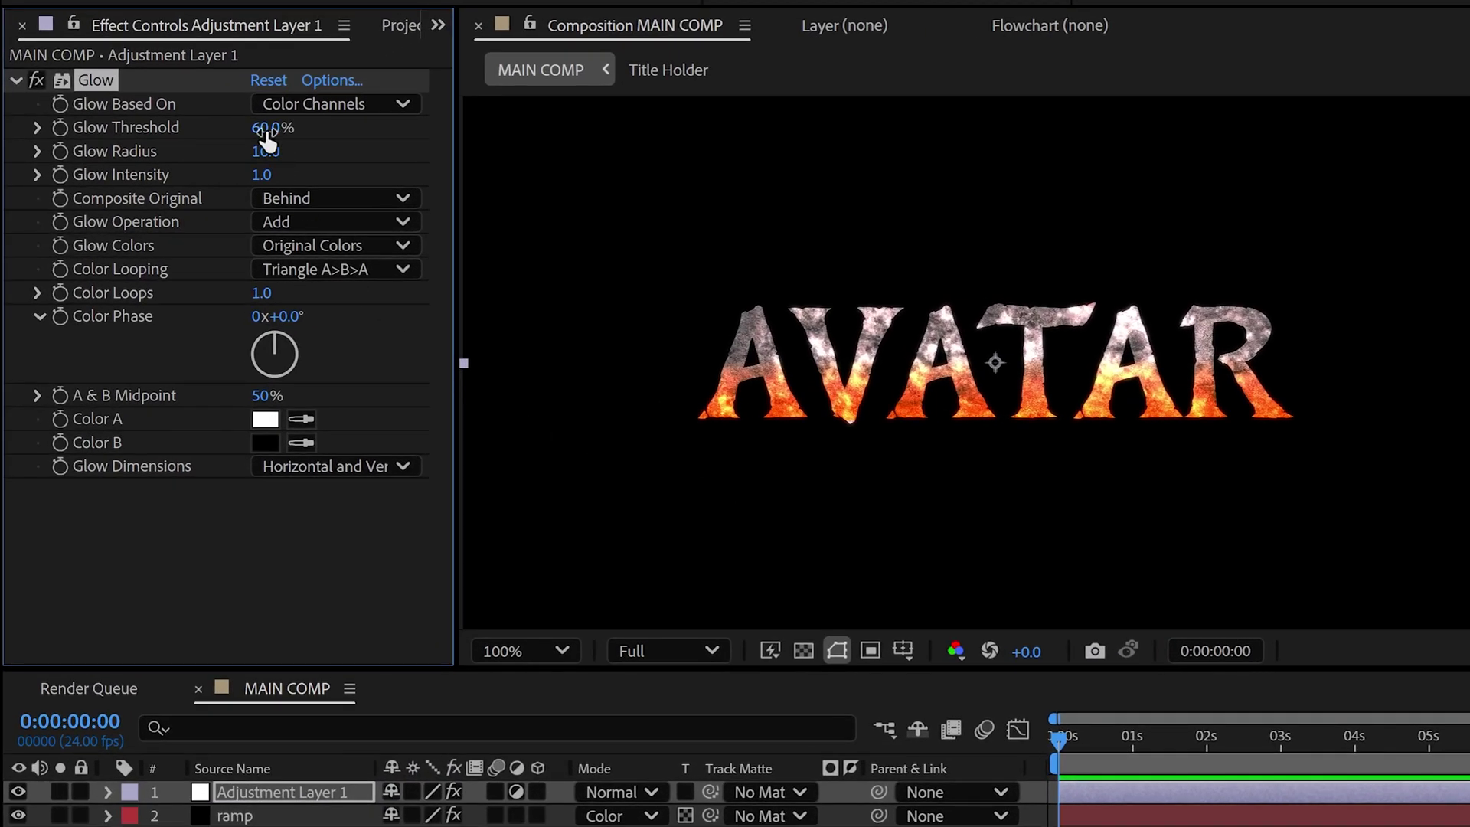
Set the Glow Threshold to 80% and the Glow Radius to 30.
left_click(264, 130)
type("80")
key("Return")
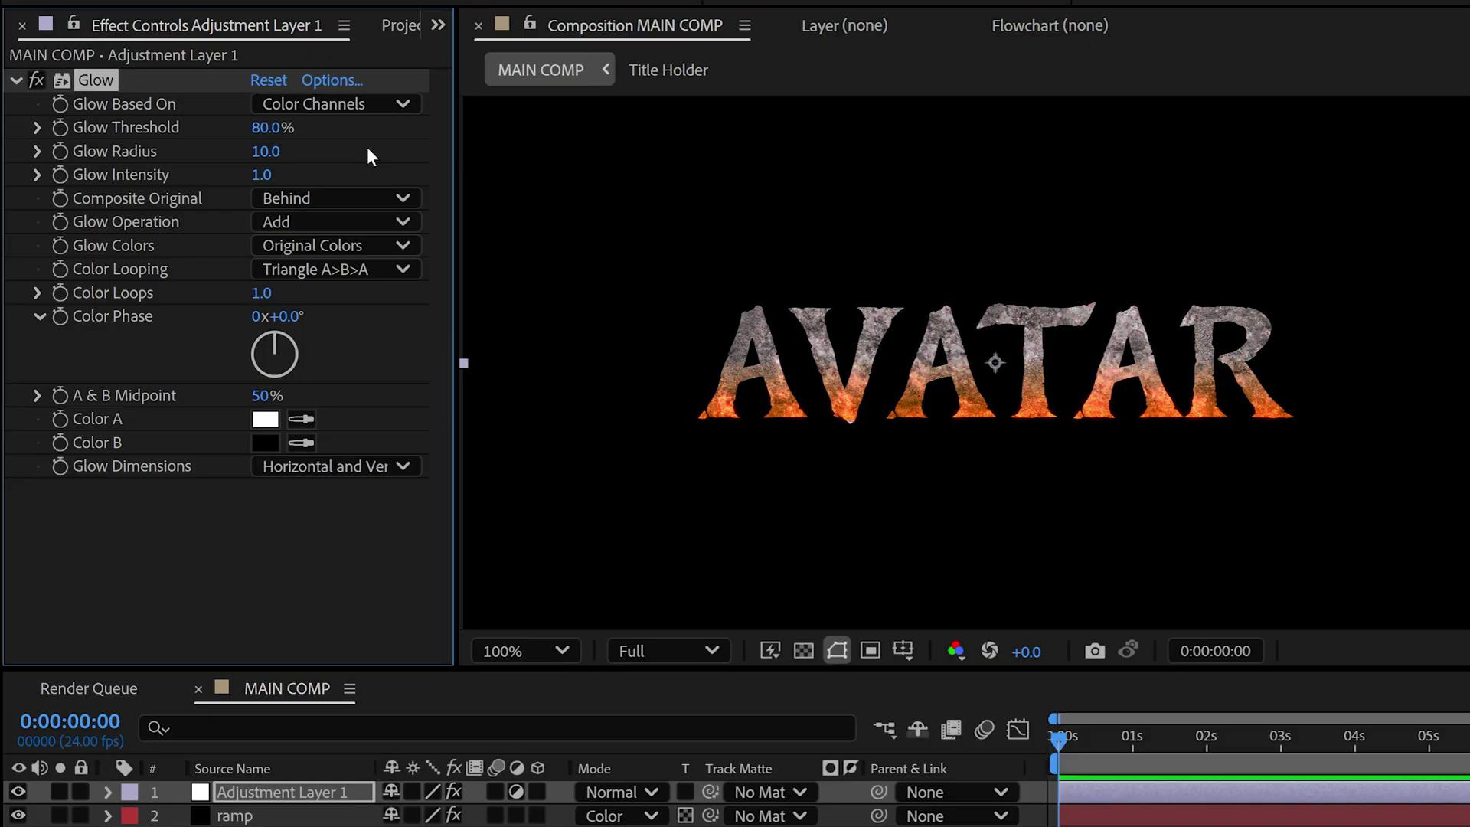
left_click(264, 151)
type("30")
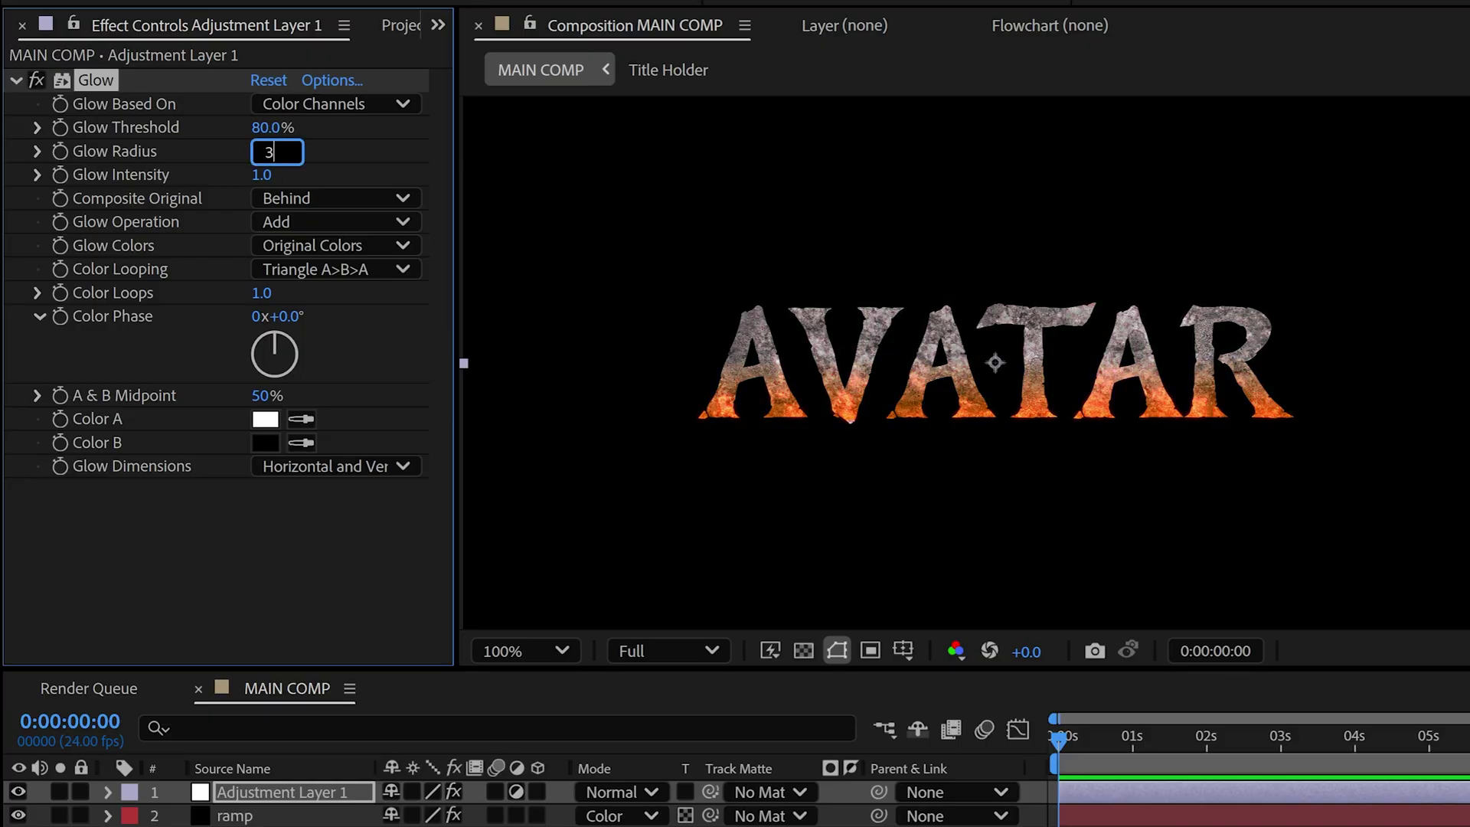
key("Return")
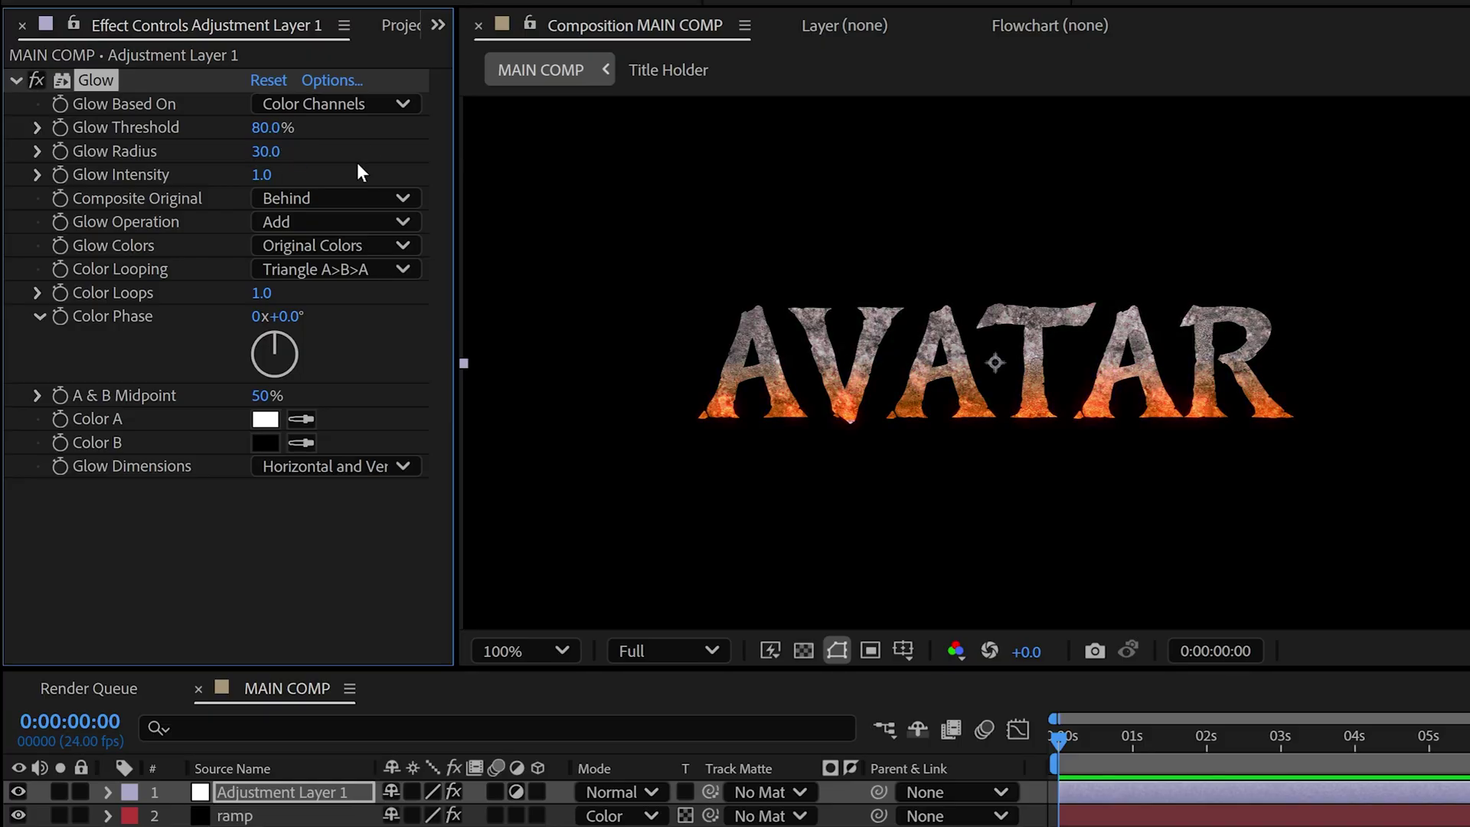
Turn the Glow effect off and on to compare the title with and without it.
left_click(33, 80)
left_click(34, 80)
left_click(33, 80)
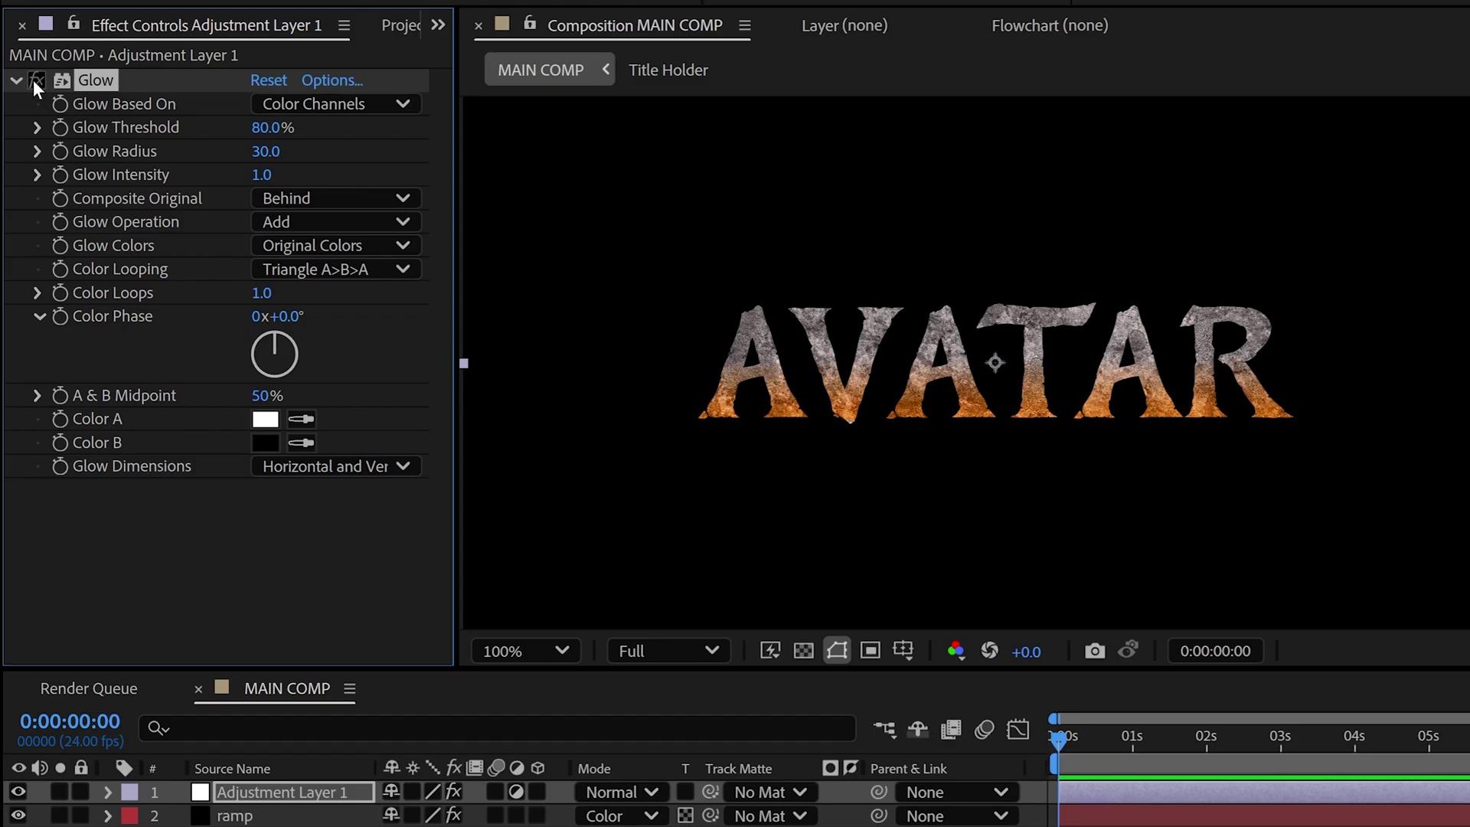
left_click(33, 80)
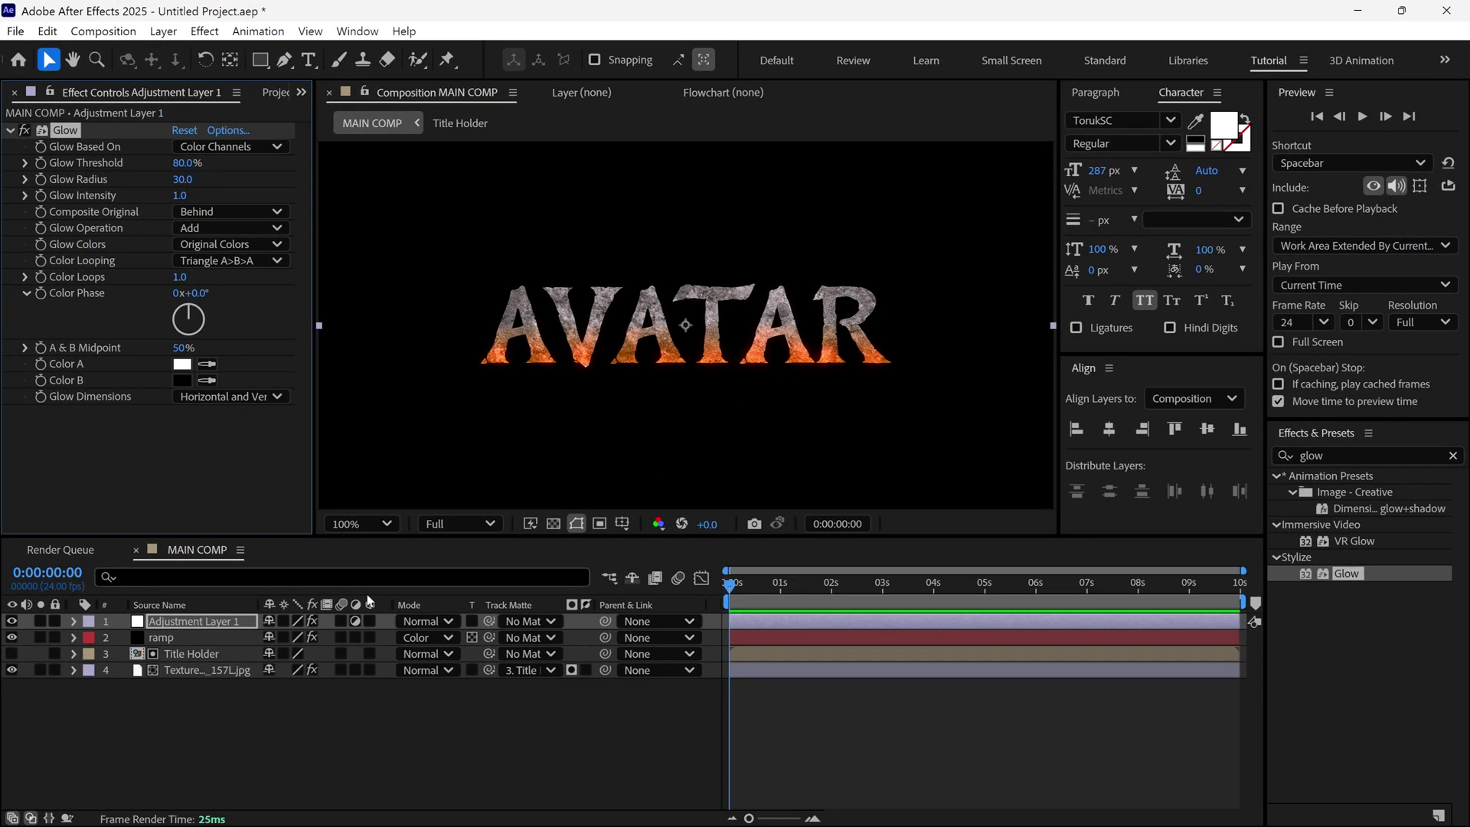
Pre-compose all four layers into a composition named "BEVEL", moving all attributes into it.
left_click_drag(261, 716, 208, 620)
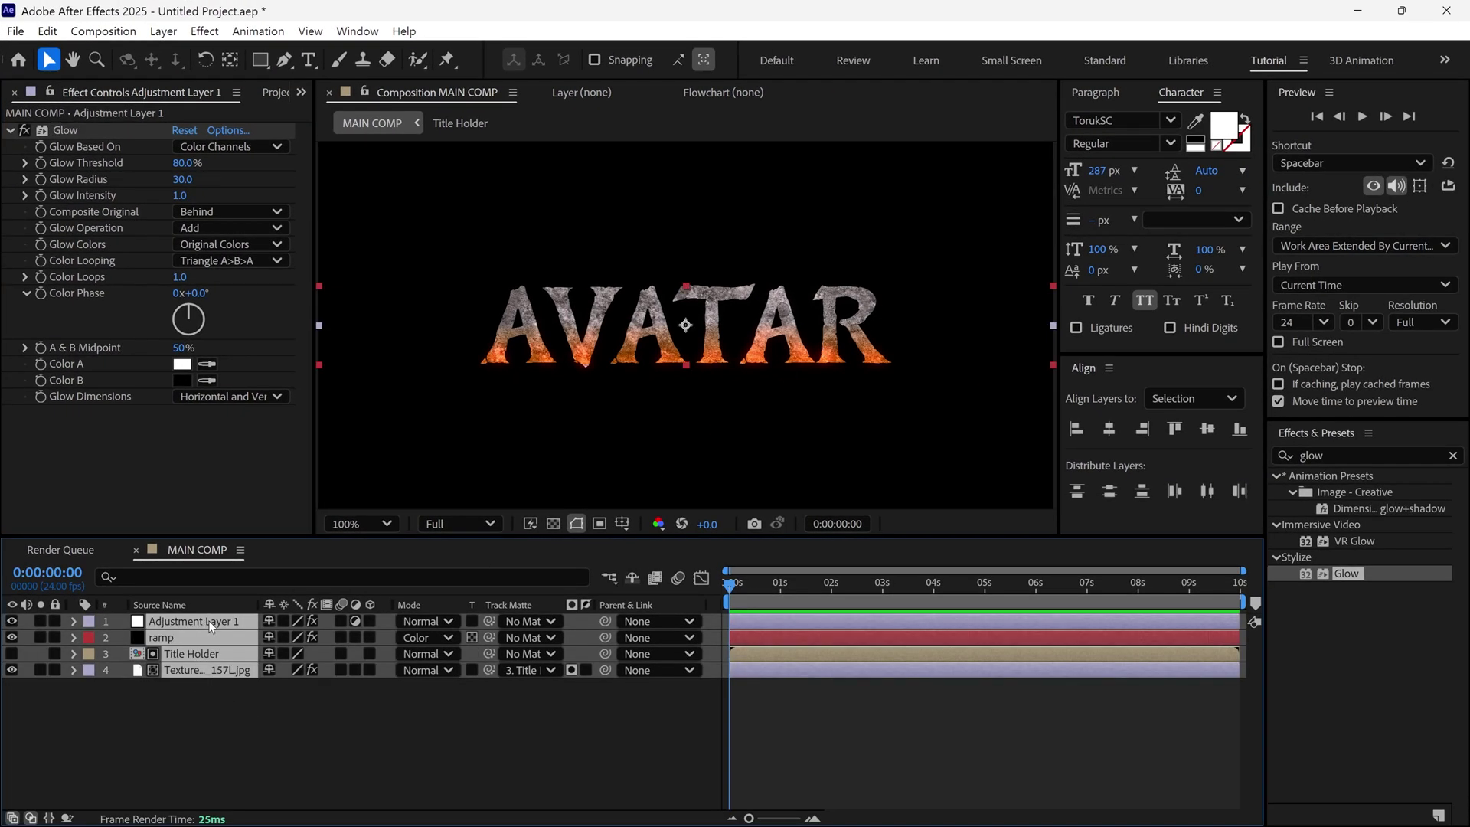
right_click(208, 620)
left_click(240, 496)
type("BEVEL")
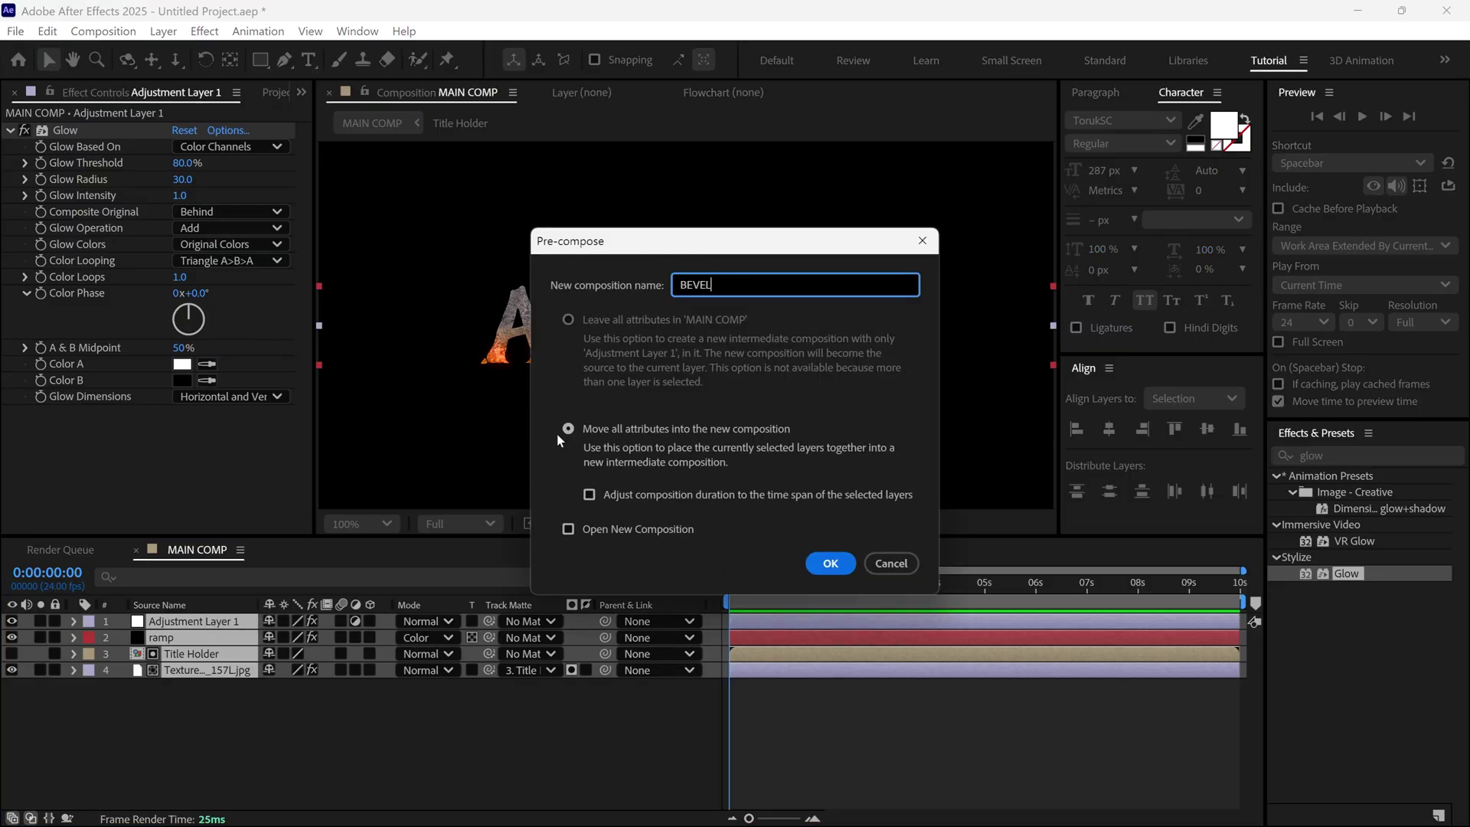
left_click(567, 429)
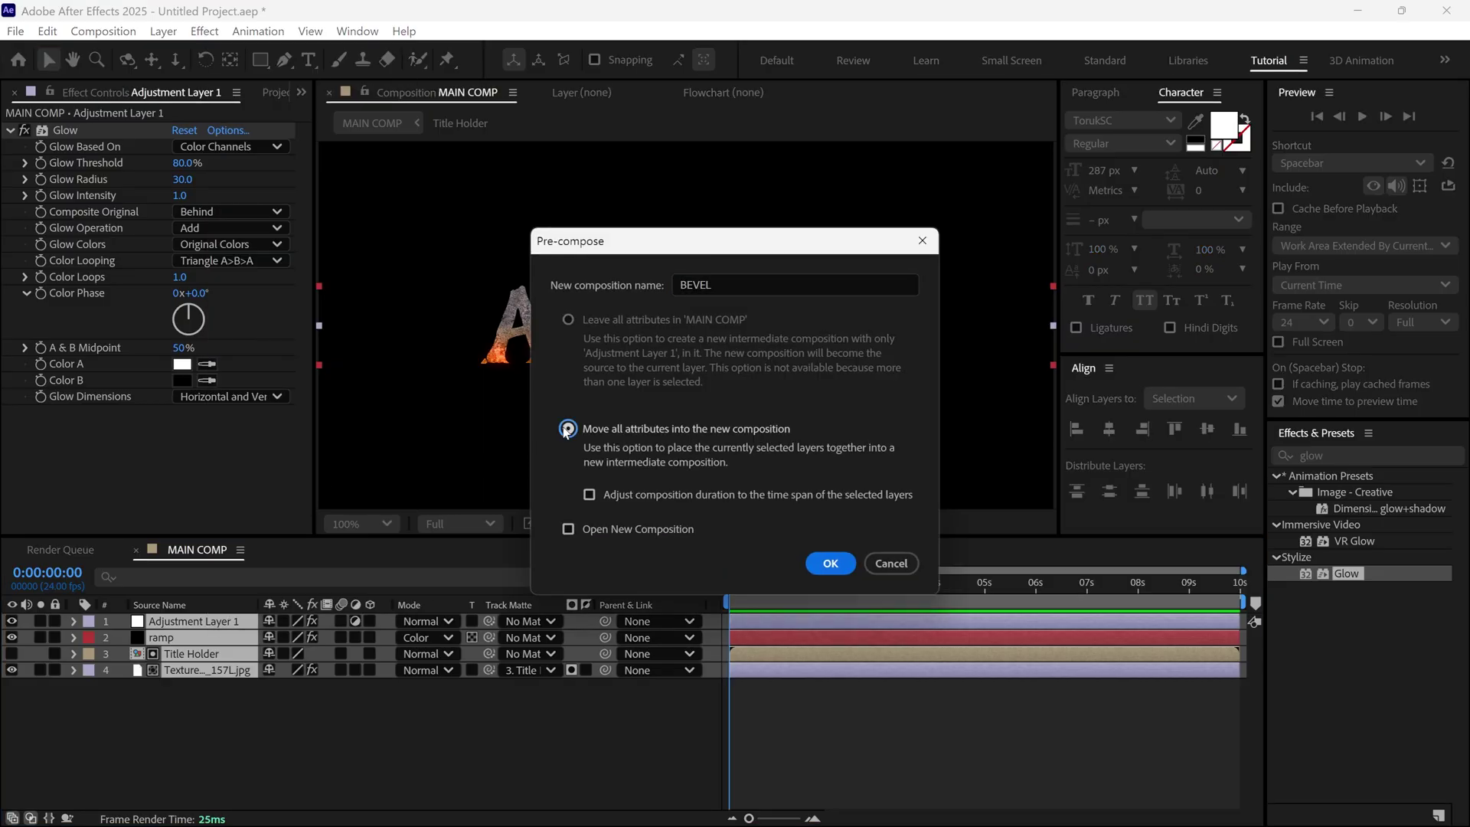
left_click(833, 565)
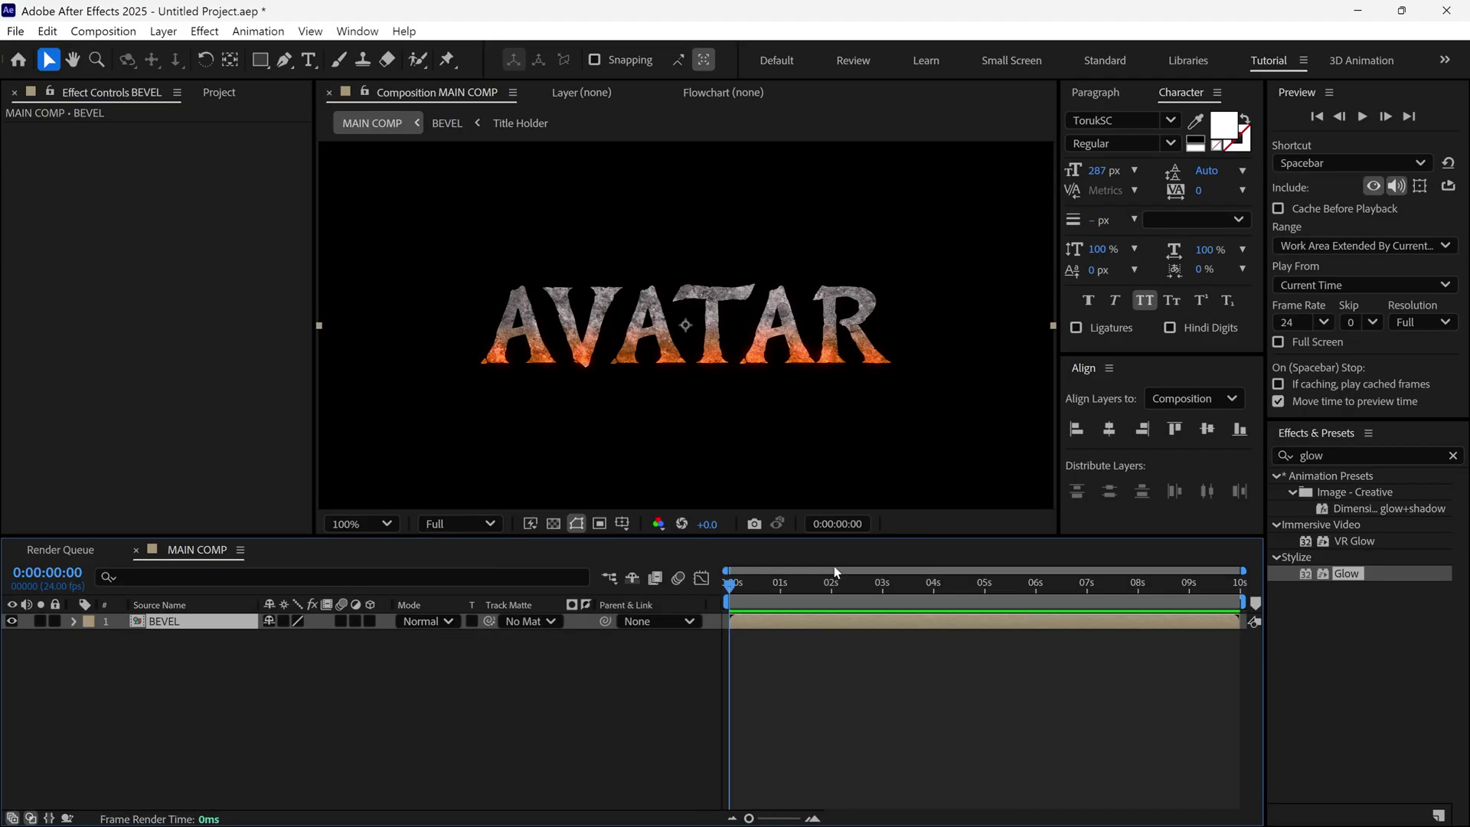
Add a Bevel and Emboss layer style to the BEVEL layer and enlarge the timeline area.
right_click(237, 624)
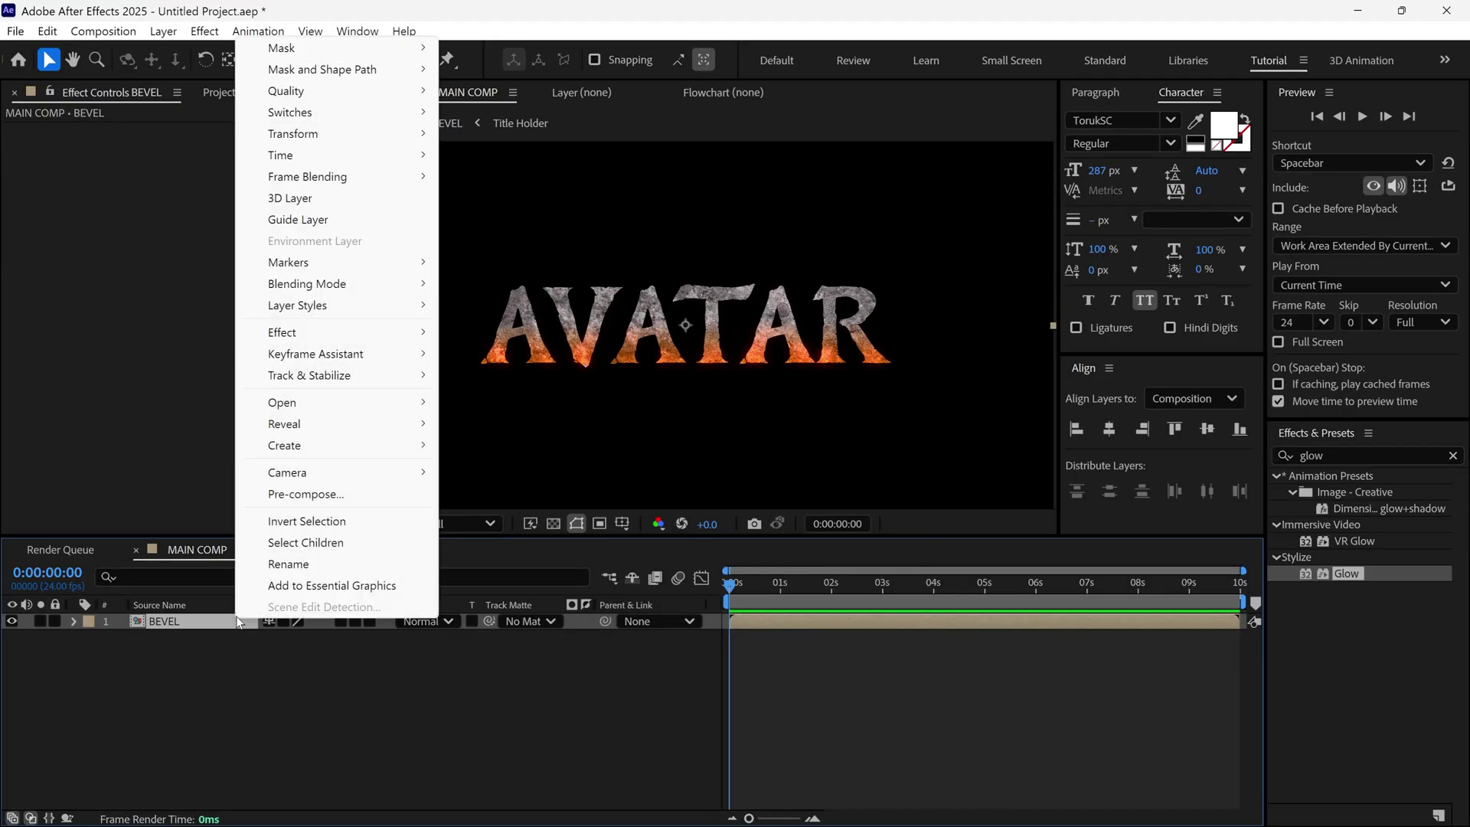
mouse_move(305, 311)
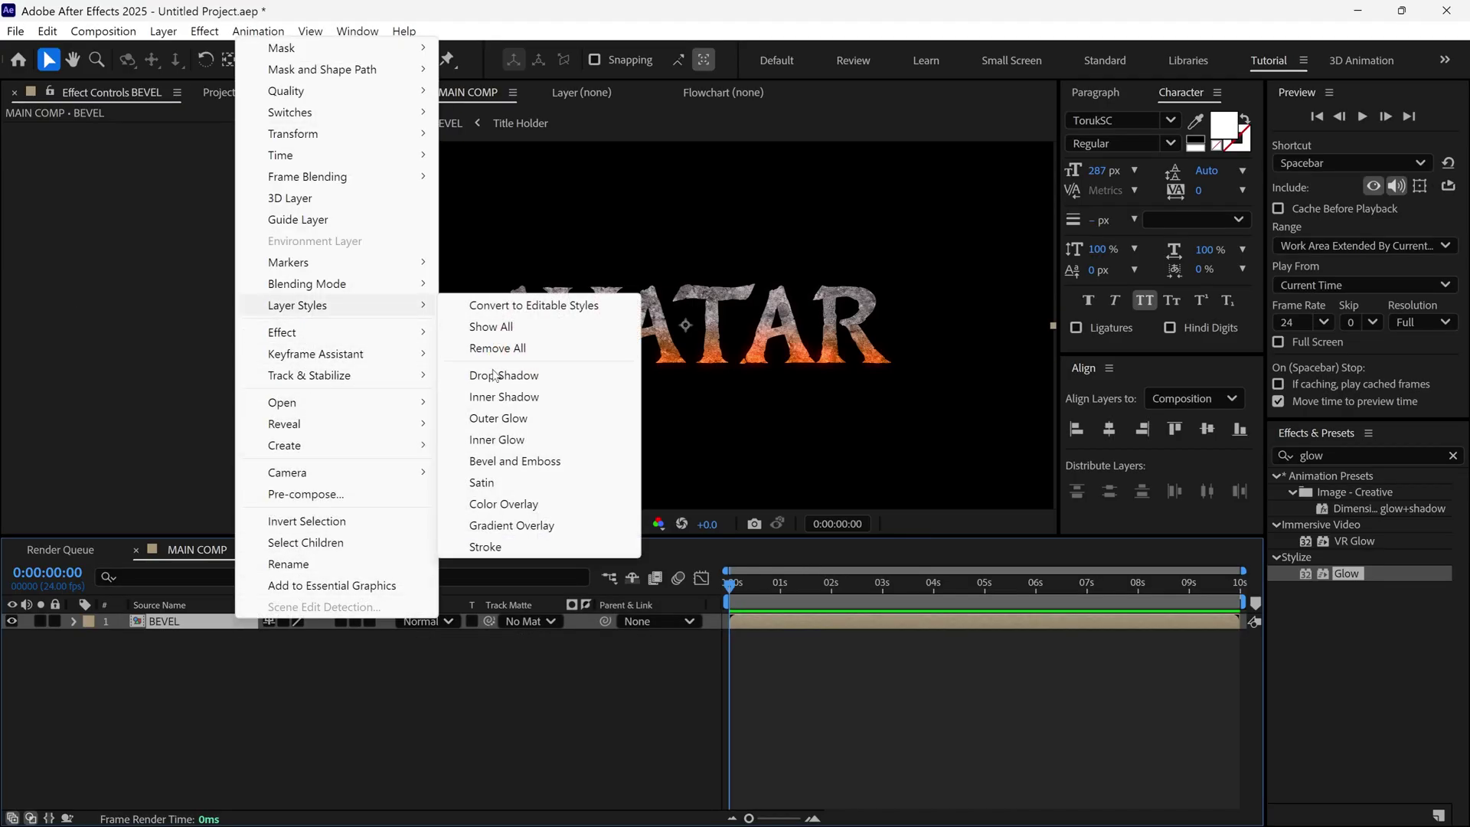
left_click(553, 461)
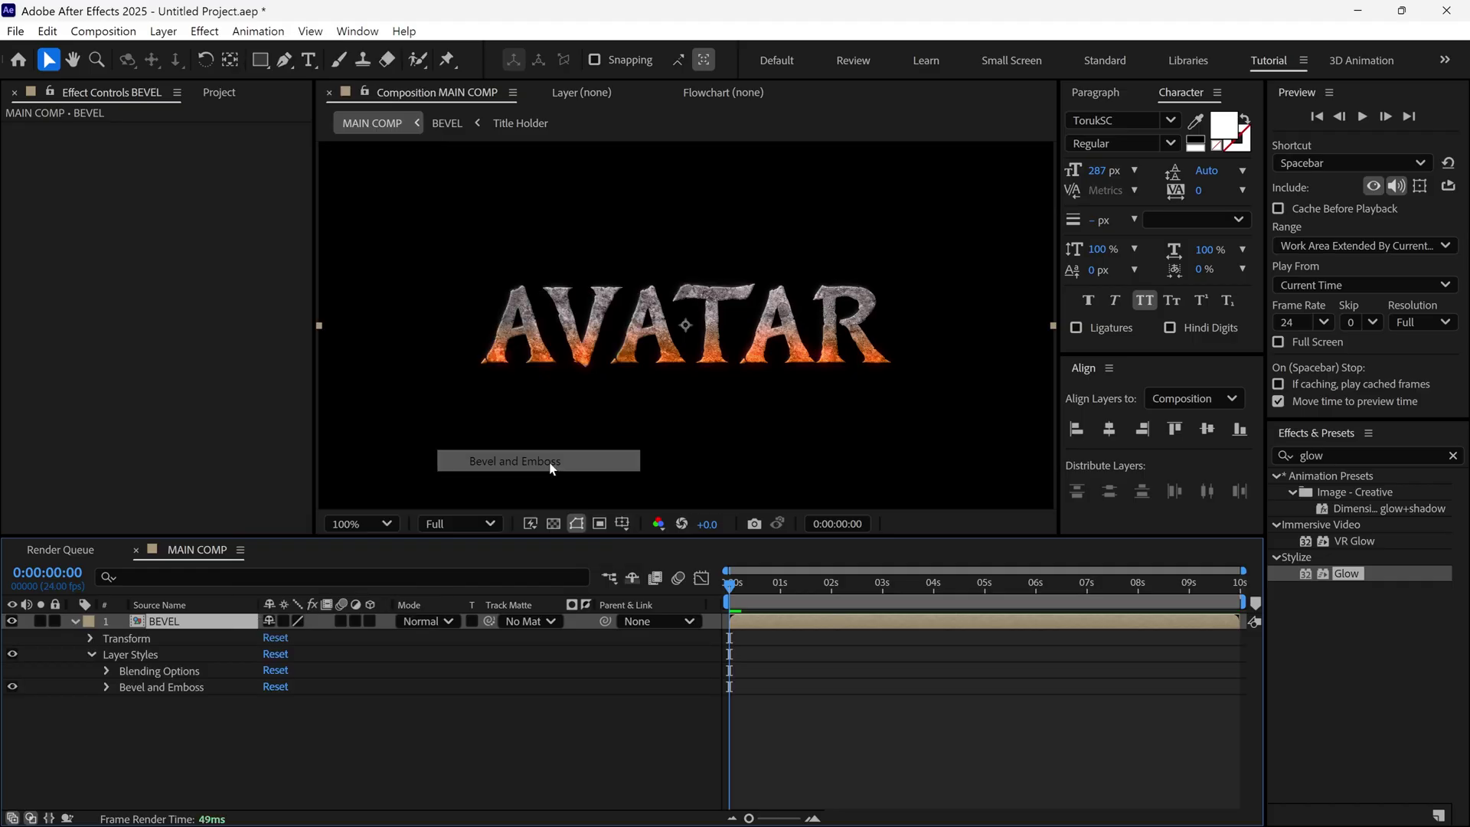
left_click_drag(640, 535, 647, 427)
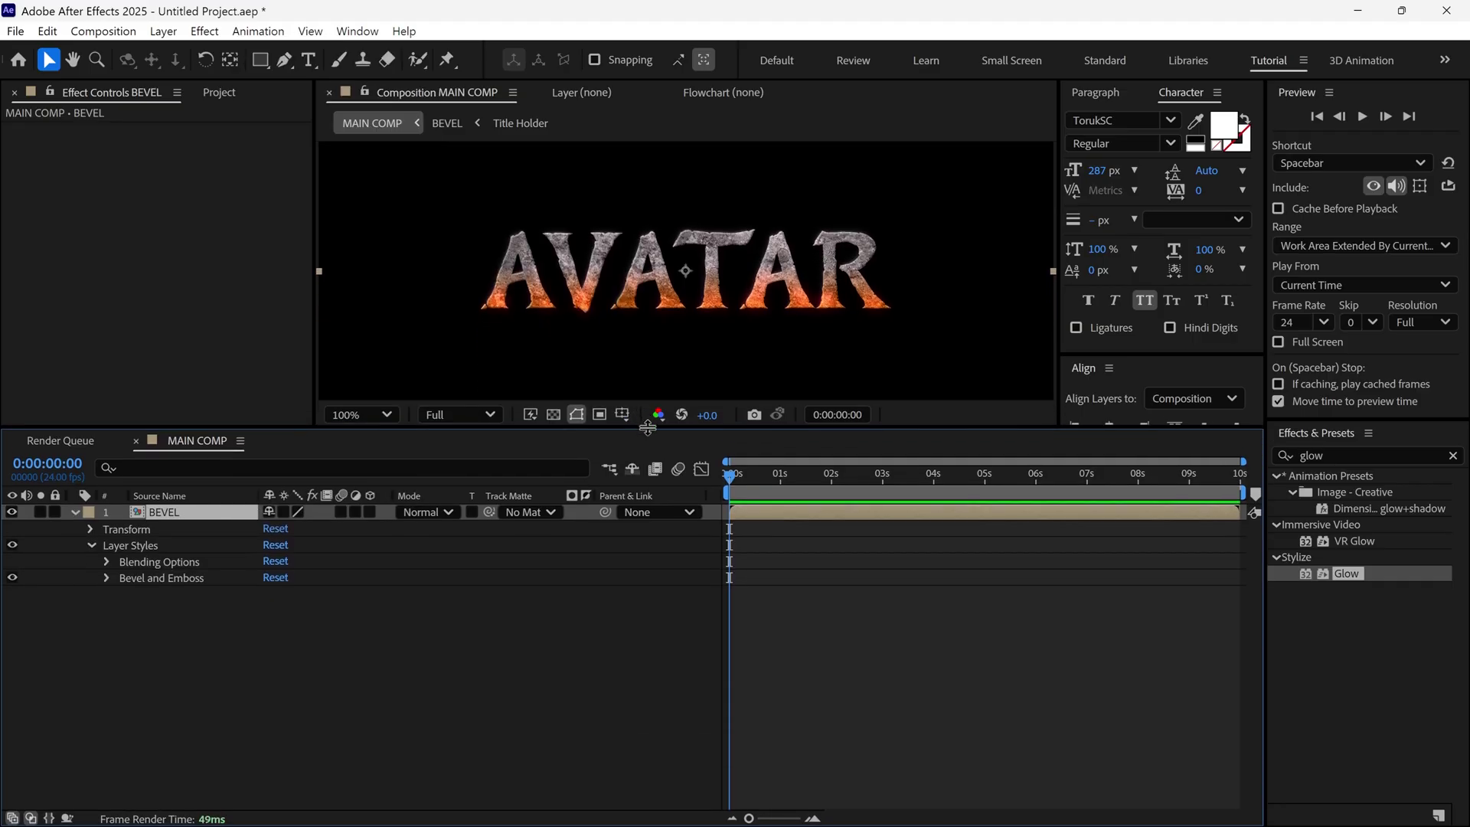
key("period")
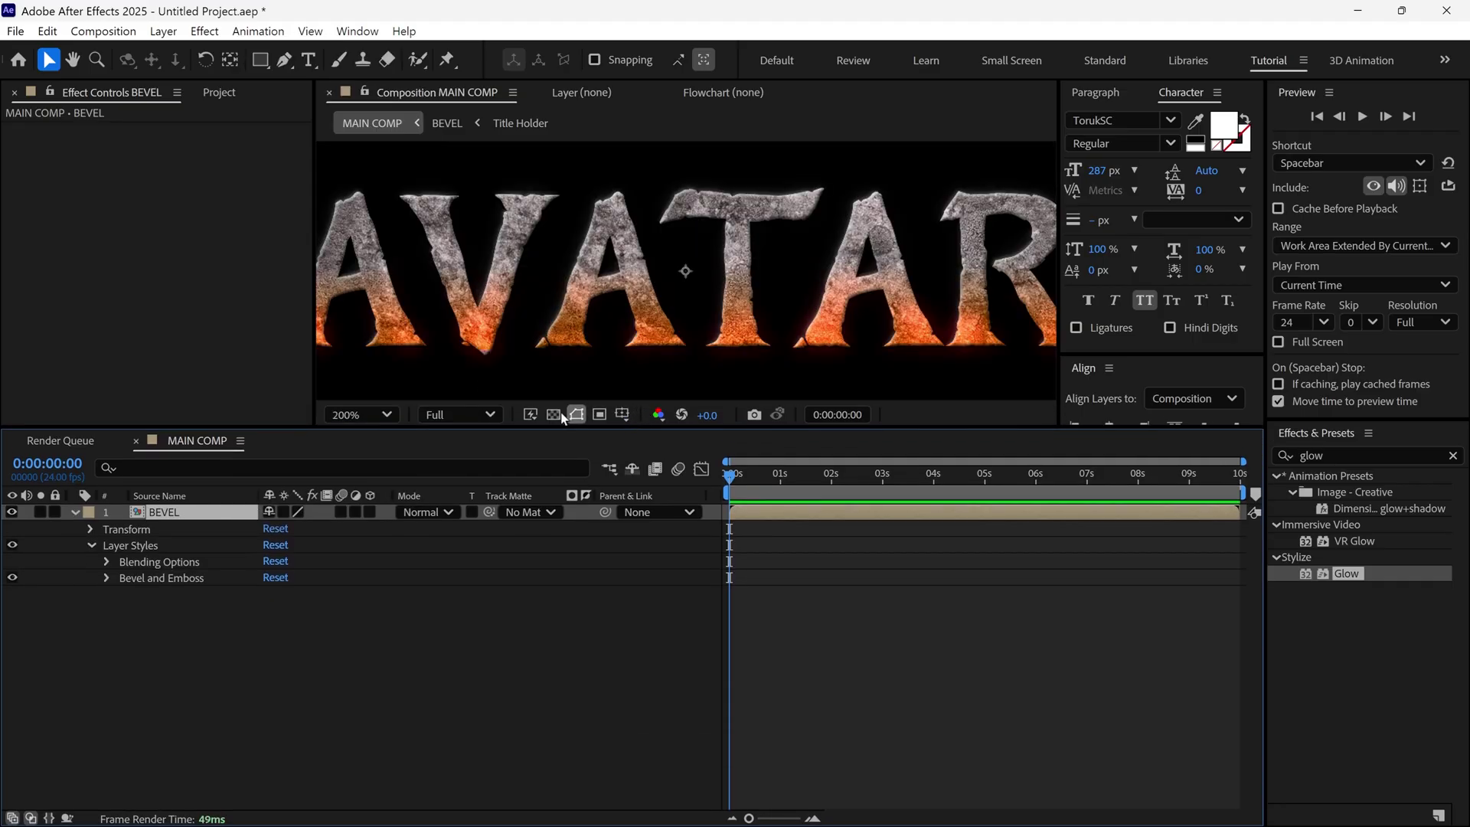
Set the BEVEL layer's Bevel and Emboss Technique to Chisel Hard, Direction to Down, and Size to 3.
left_click(107, 580)
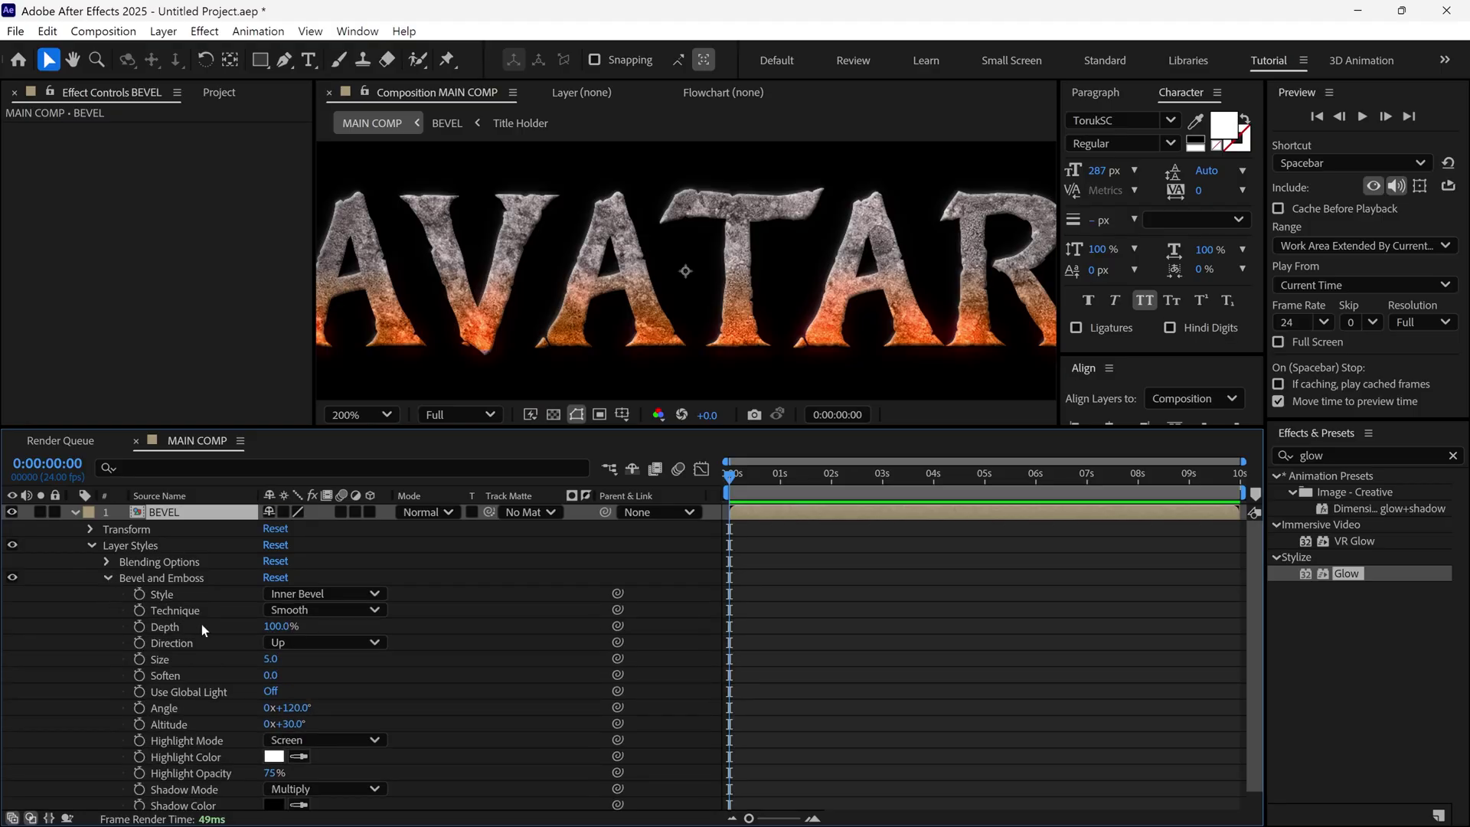
left_click(343, 612)
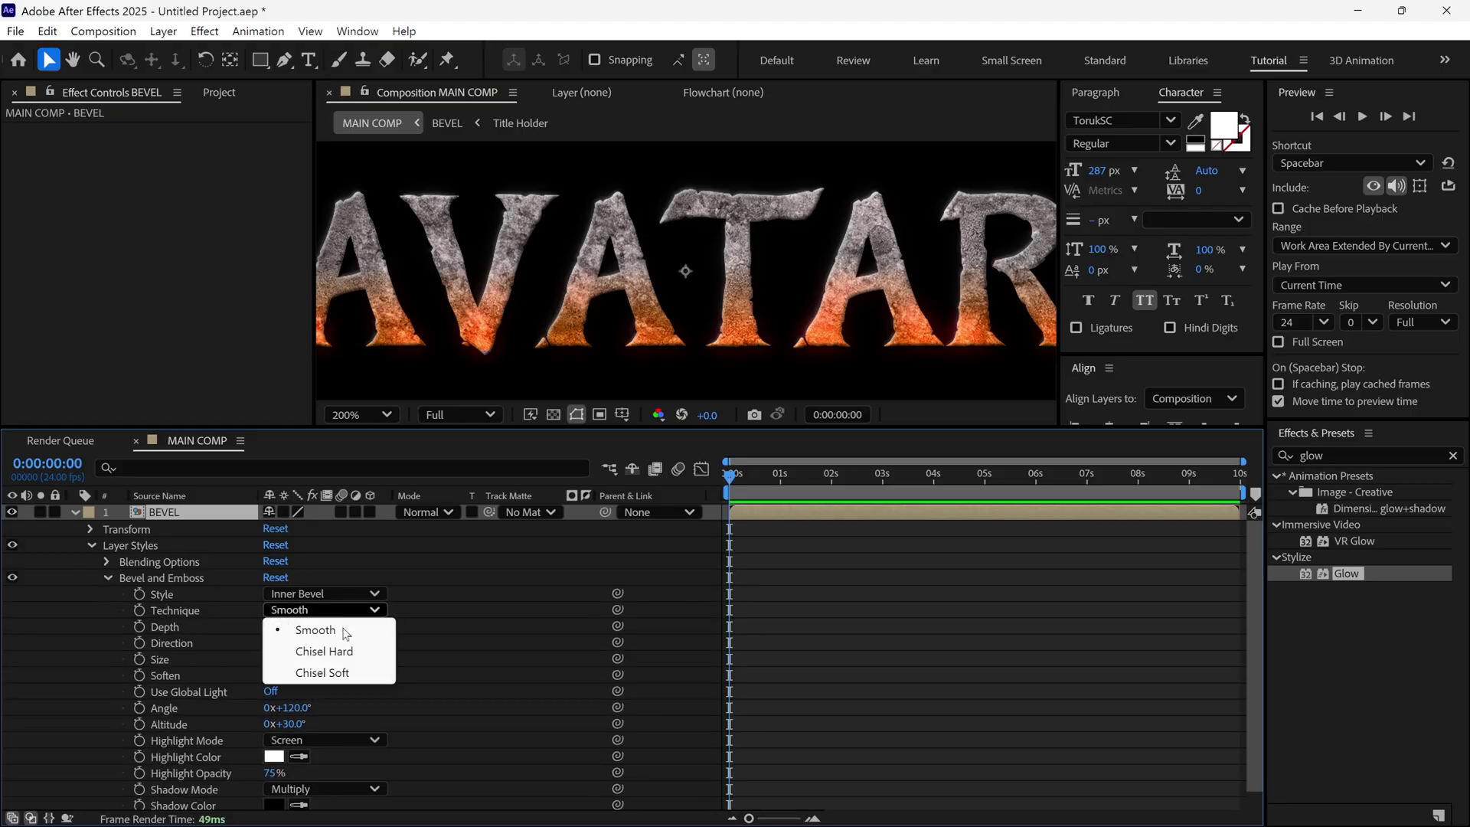
left_click(349, 654)
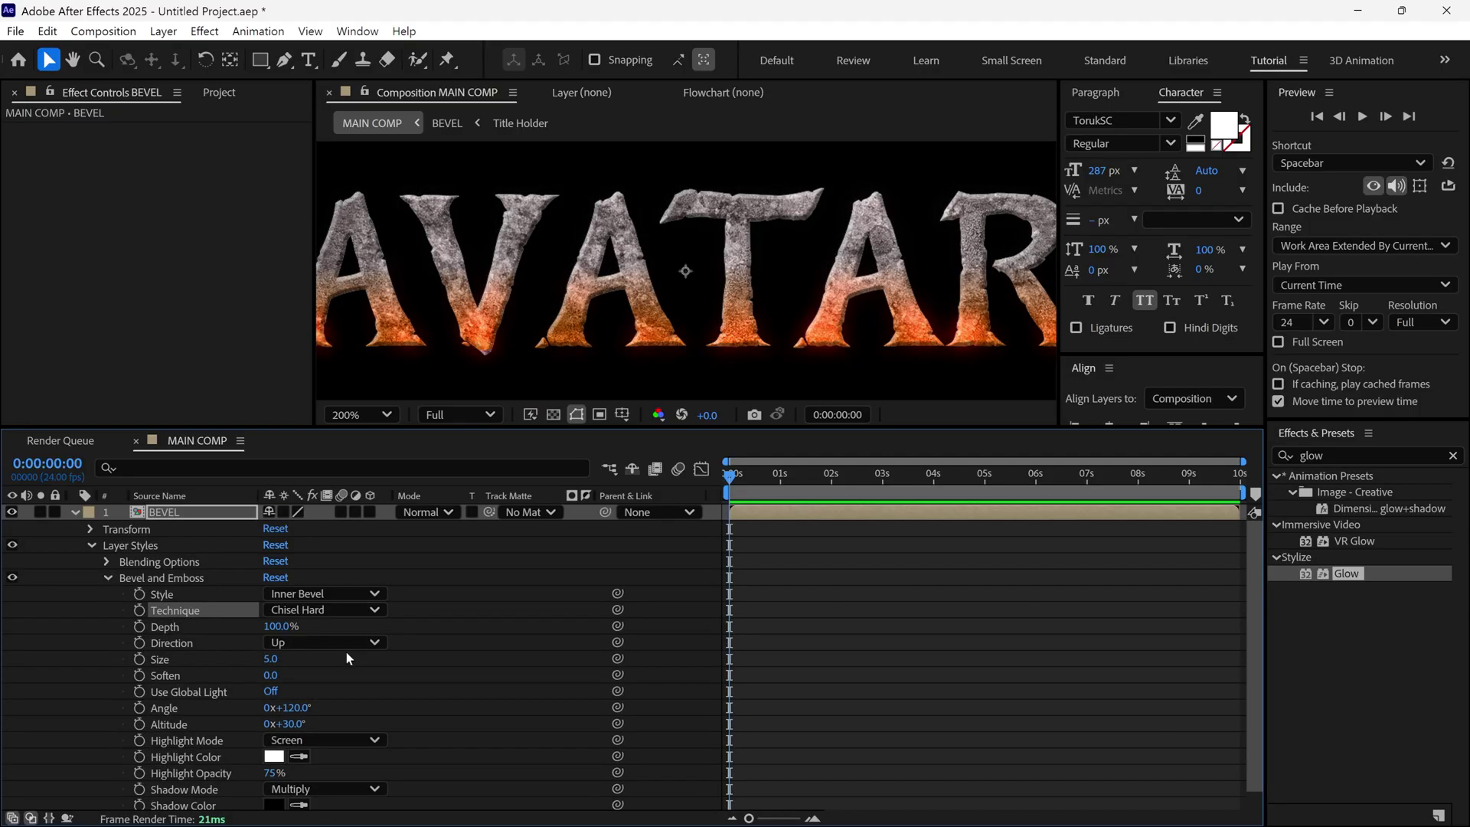
left_click(317, 643)
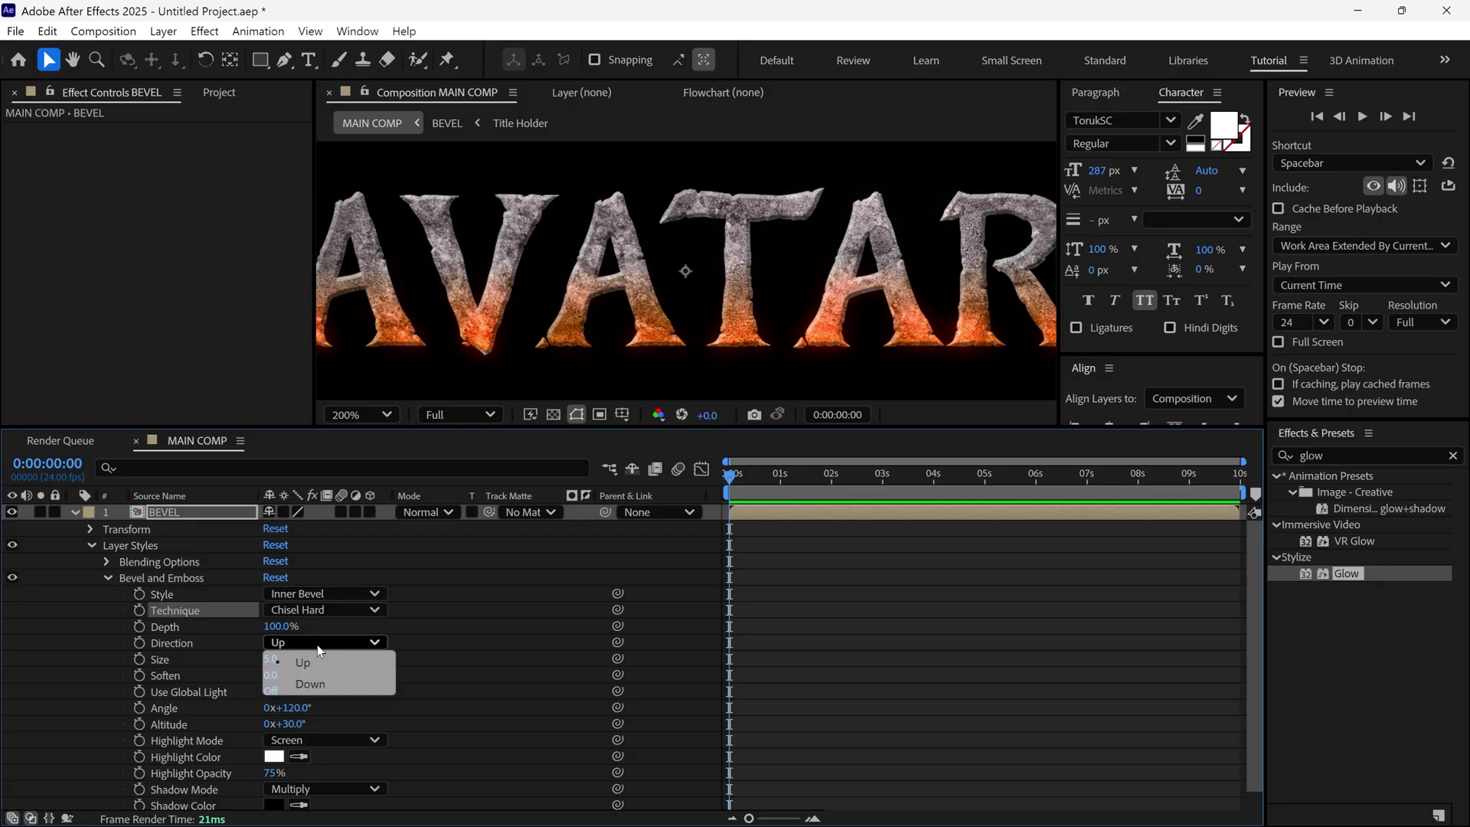
left_click(320, 683)
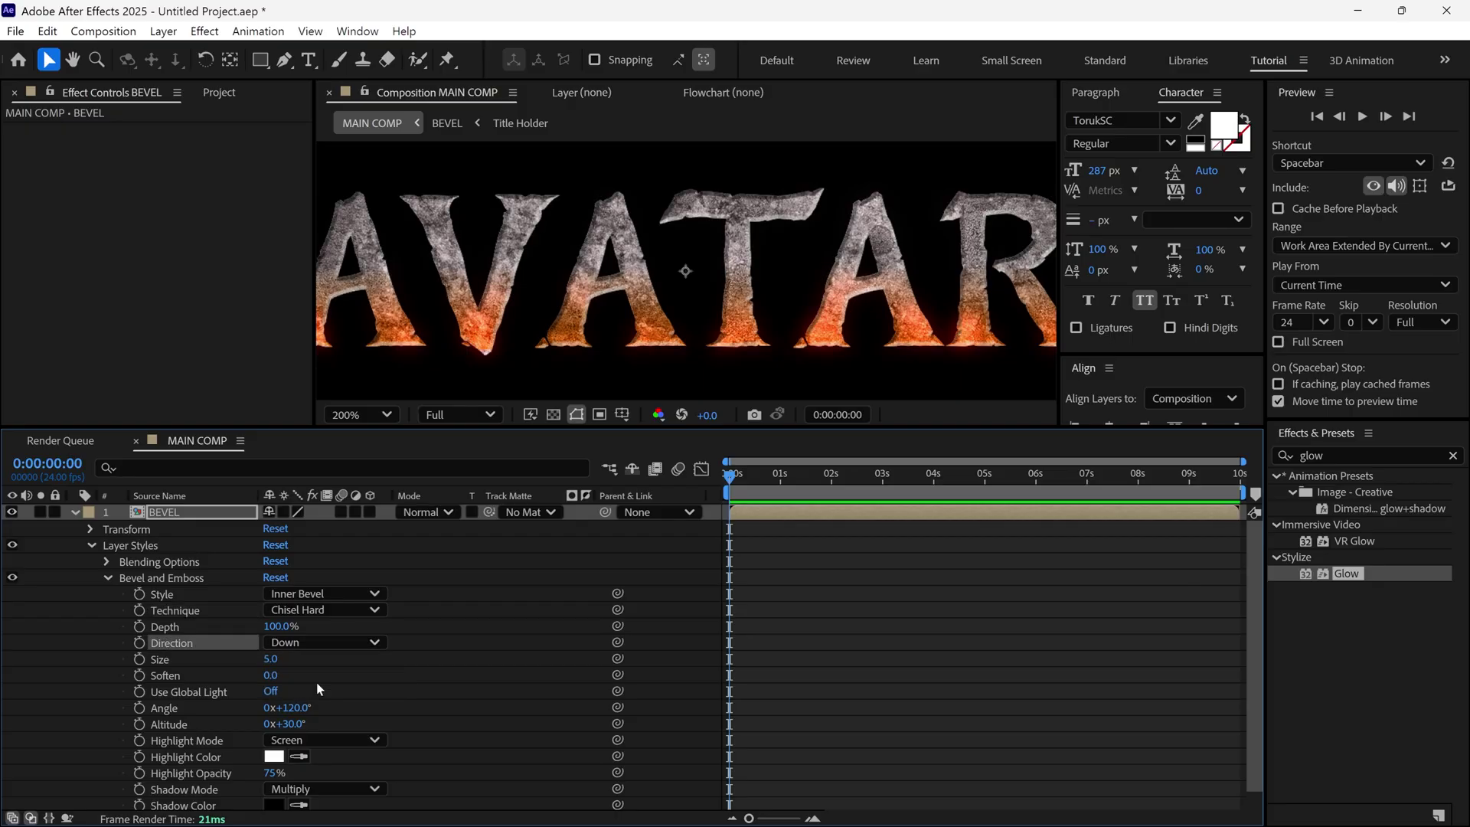
left_click(268, 661)
type("3")
key("Return")
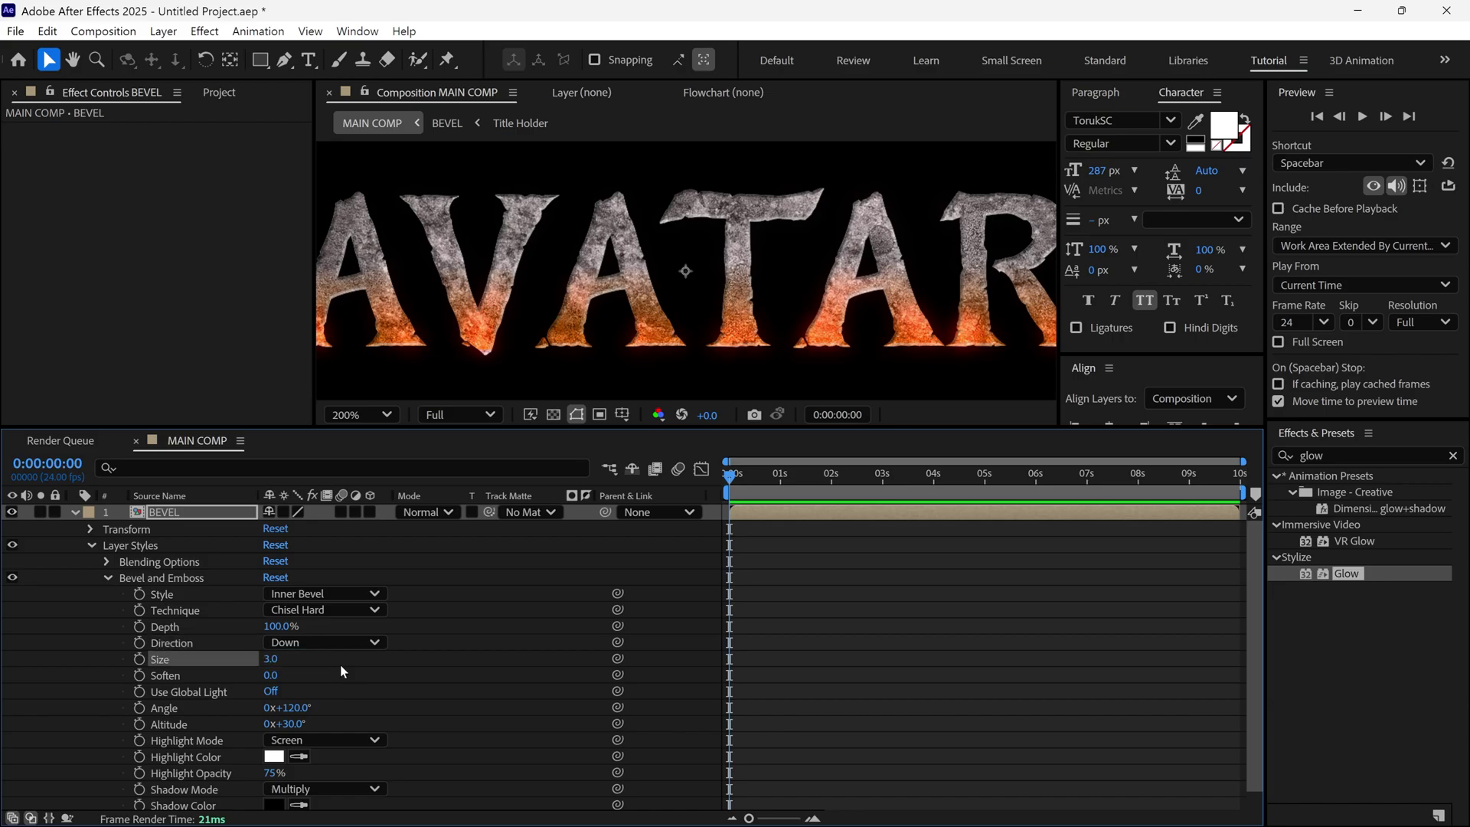
Try much larger Bevel and Emboss Size values on the BEVEL layer, and set the Size back to 3.
left_click(271, 660)
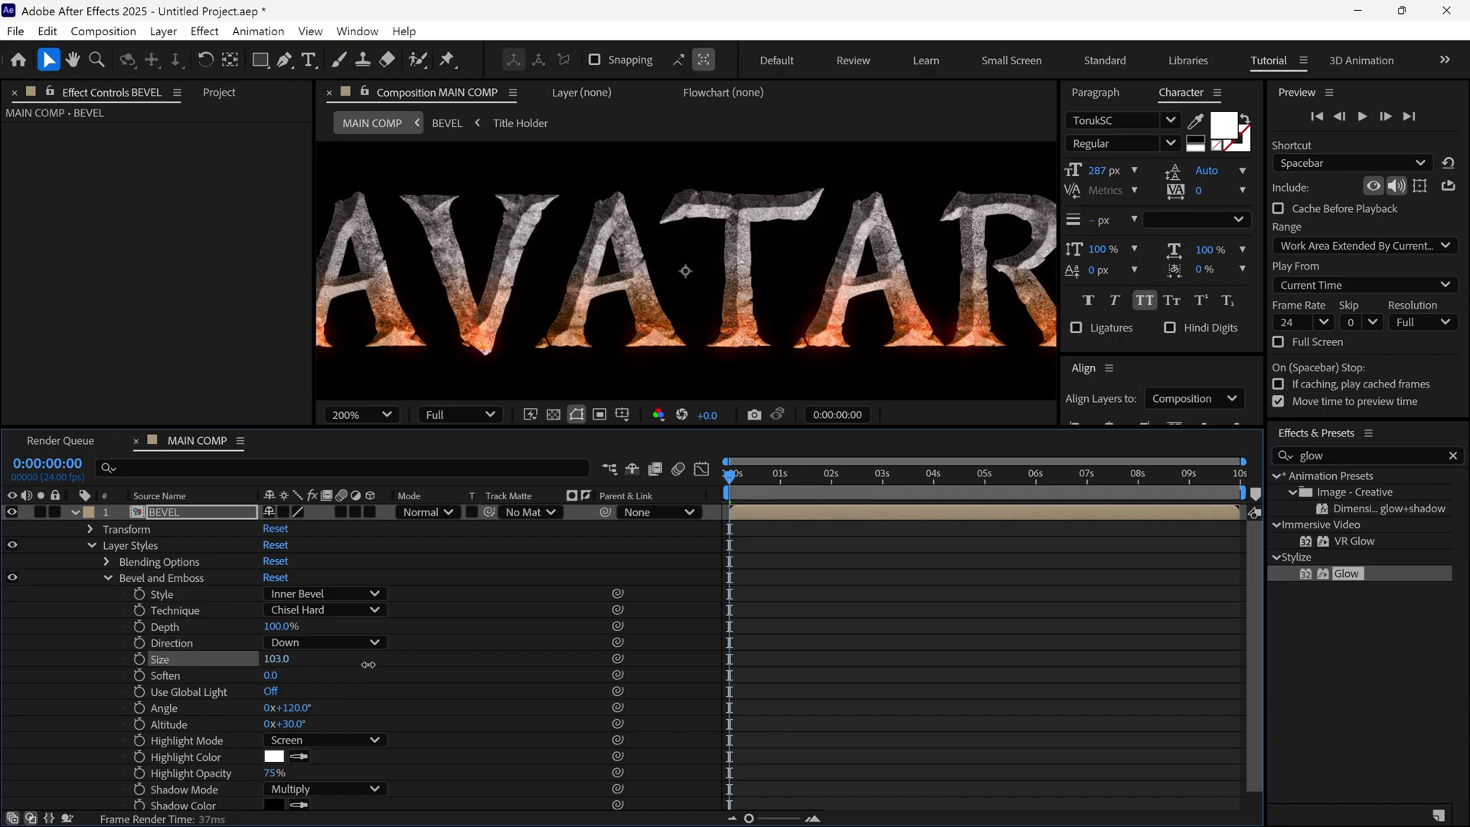
type("32")
key("Return")
left_click_drag(280, 672, 284, 672)
left_click(292, 659)
type("3")
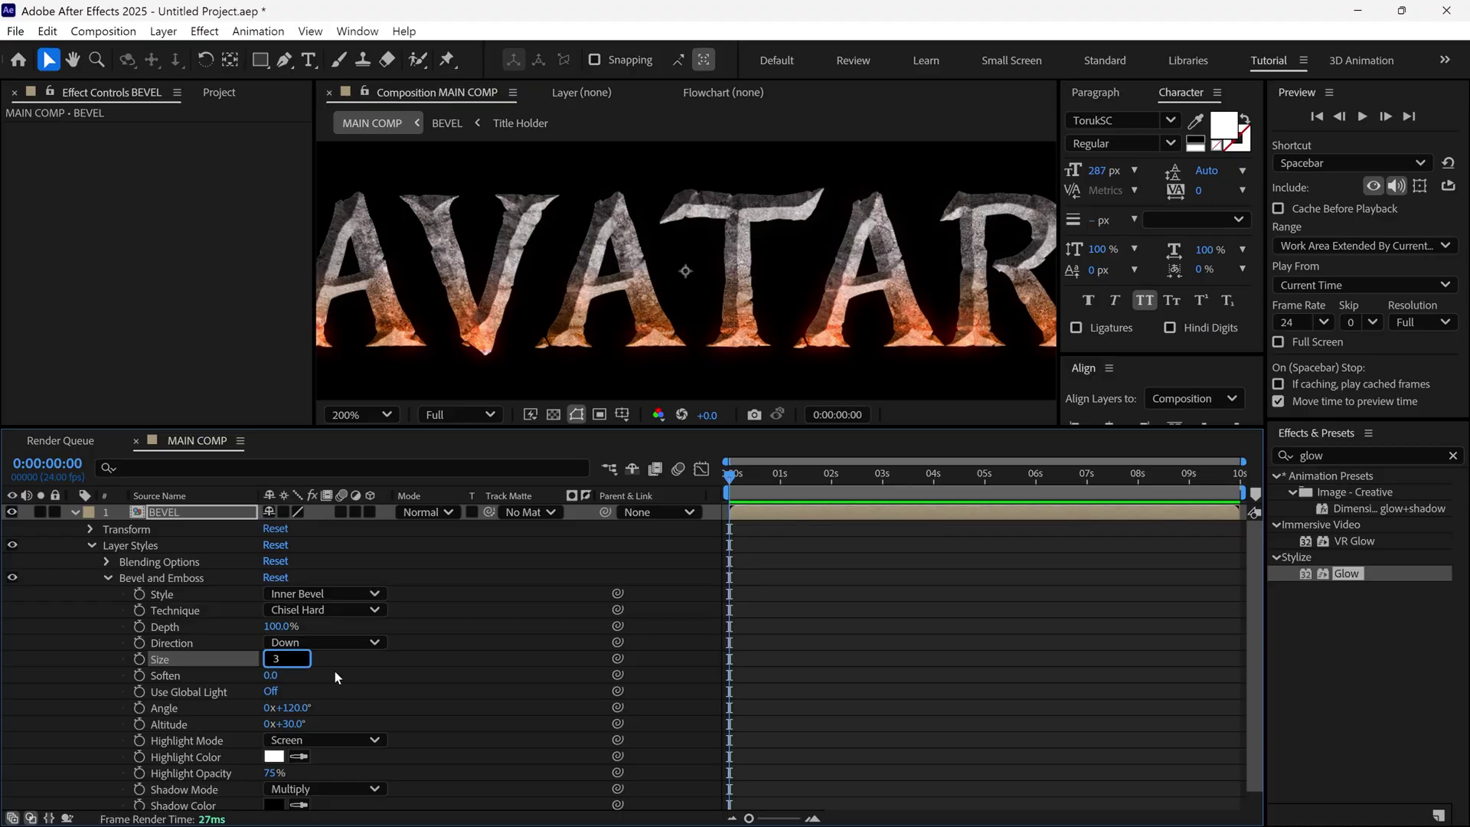
key("Return")
Pre-compose the BEVEL layer into a composition named "TITLE", moving all attributes into it.
left_click(75, 512)
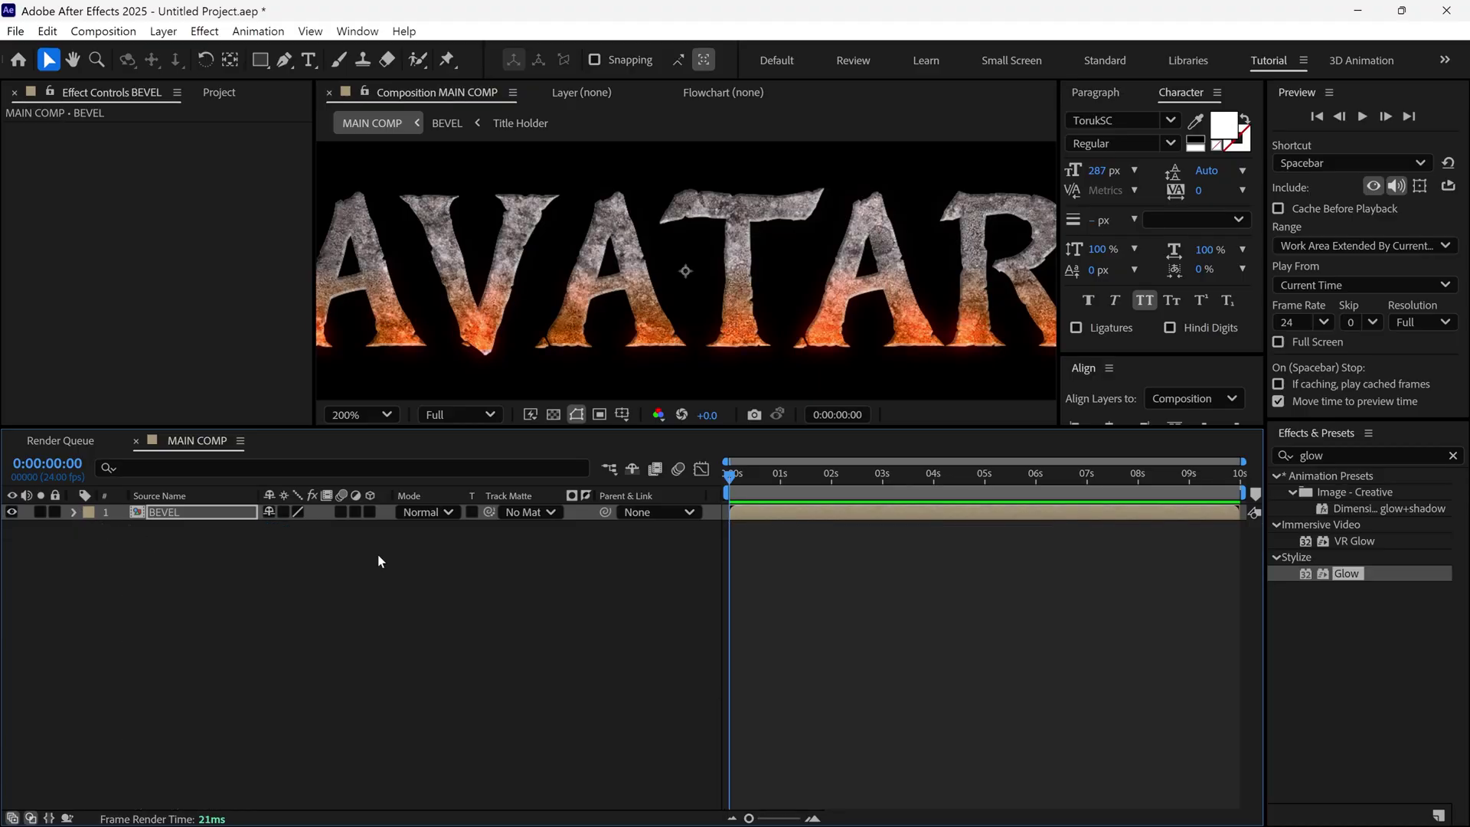
left_click_drag(782, 427, 773, 529)
key("comma")
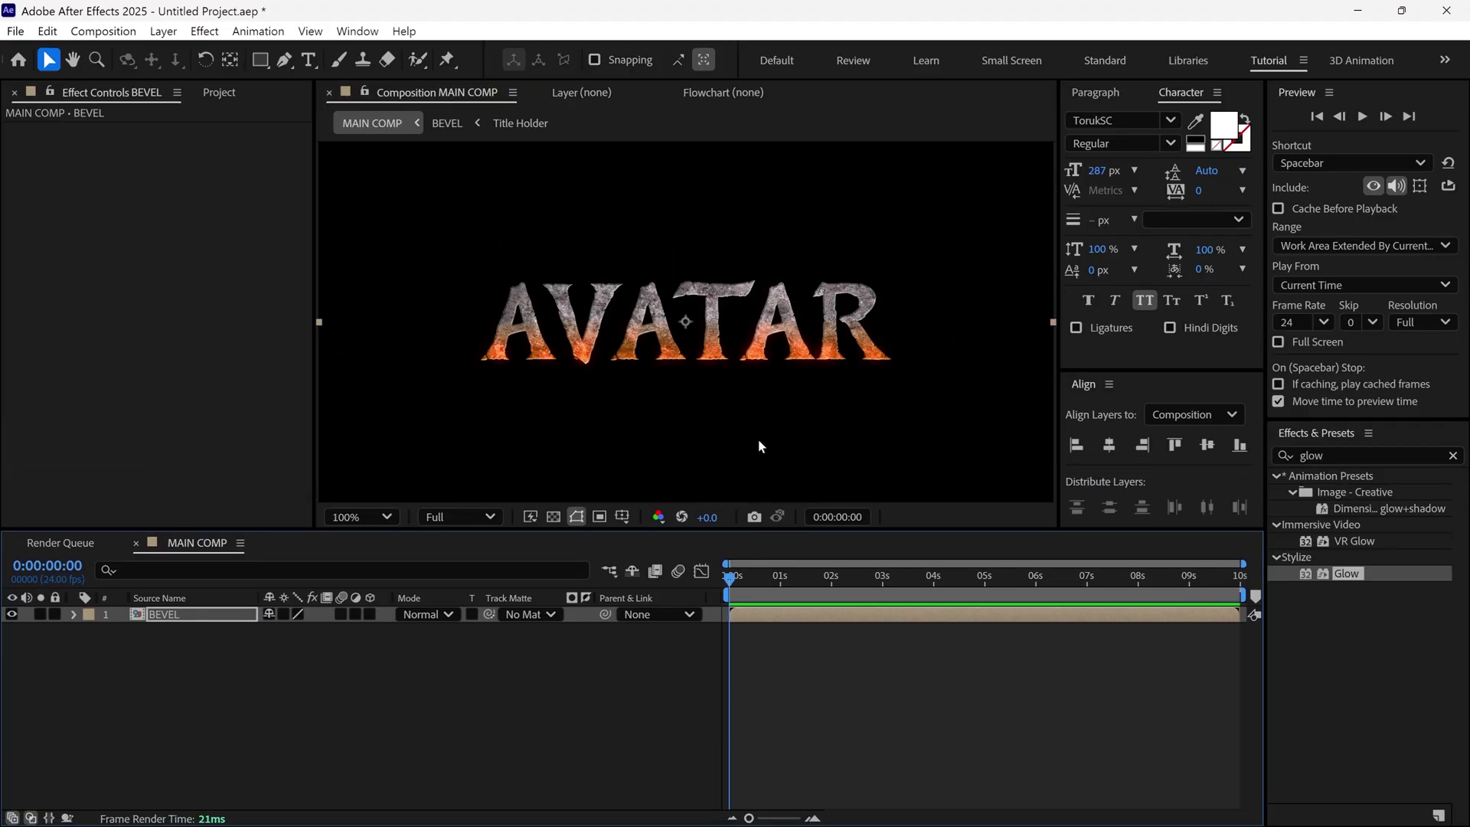
right_click(216, 614)
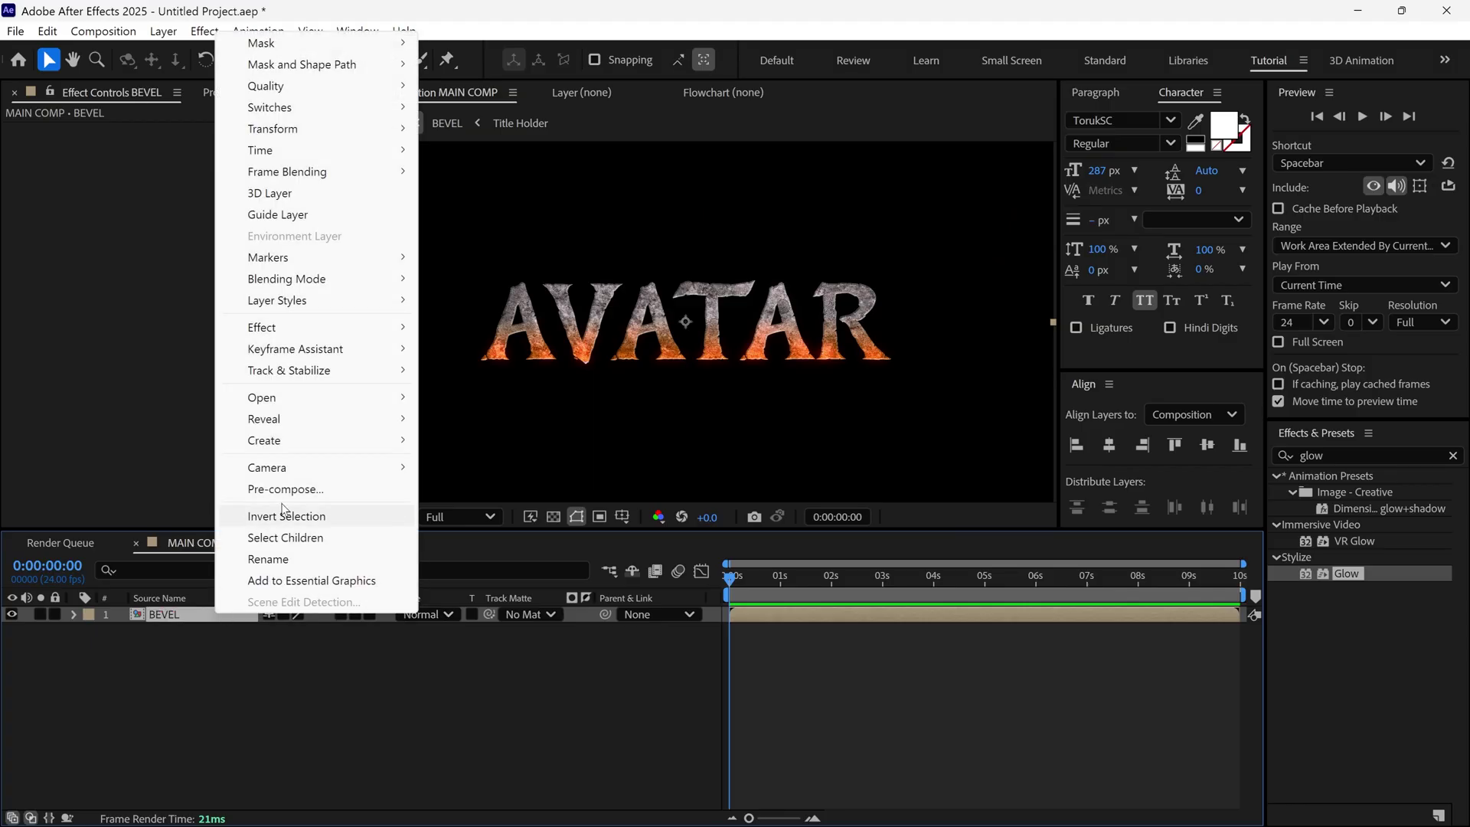
left_click(290, 492)
type("TITLE")
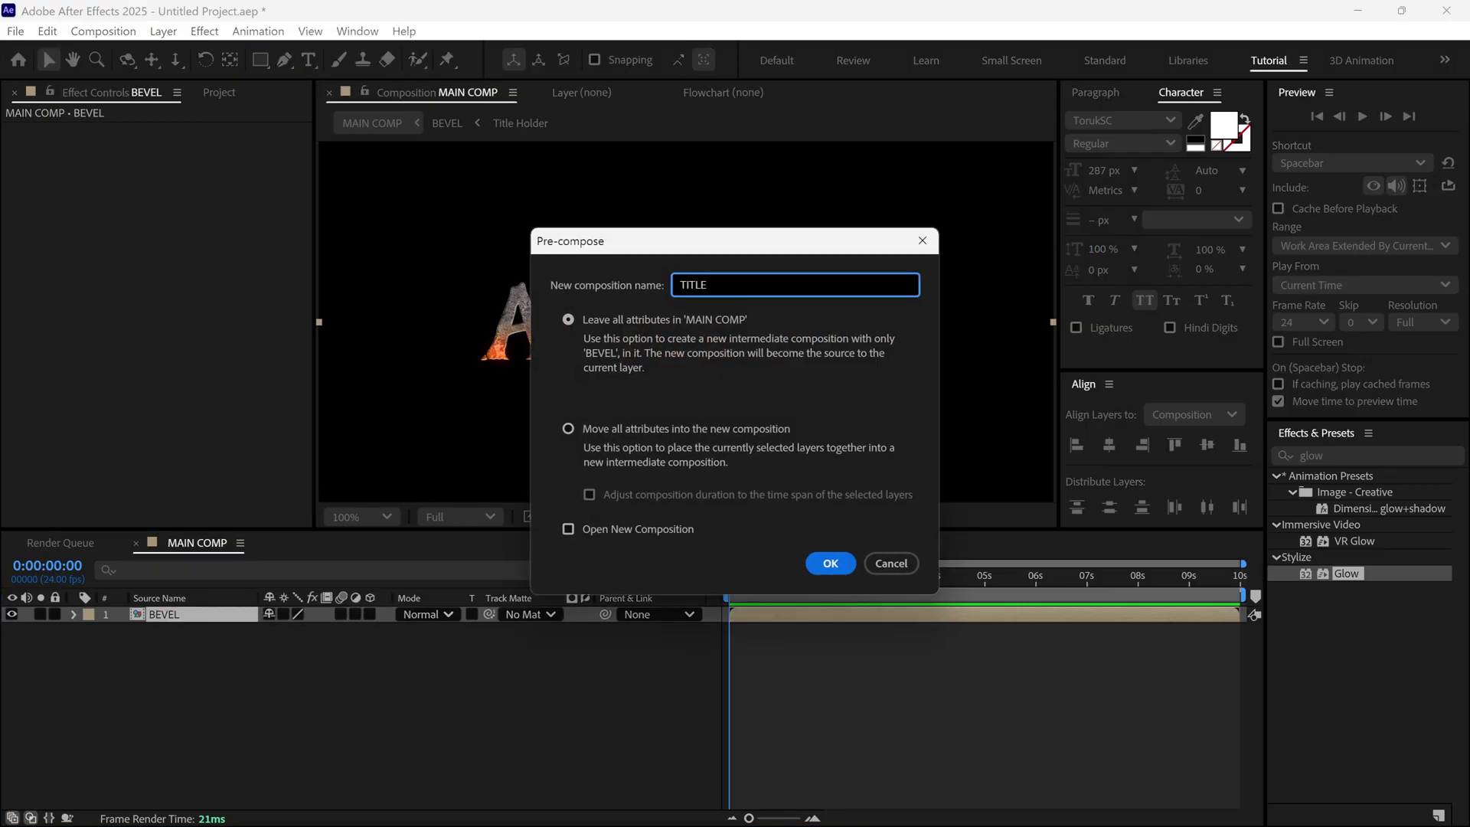
left_click(568, 429)
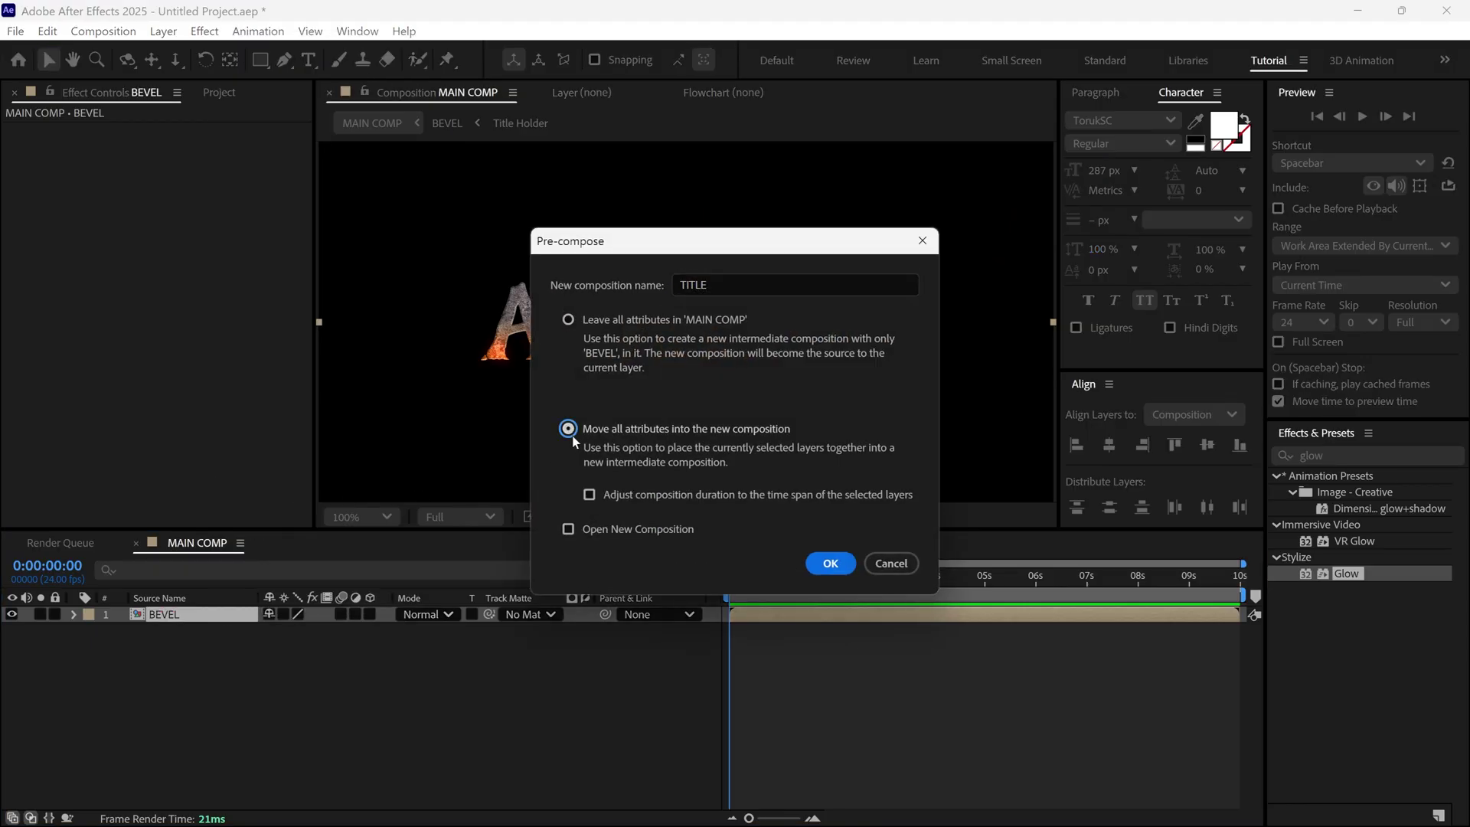
left_click(829, 563)
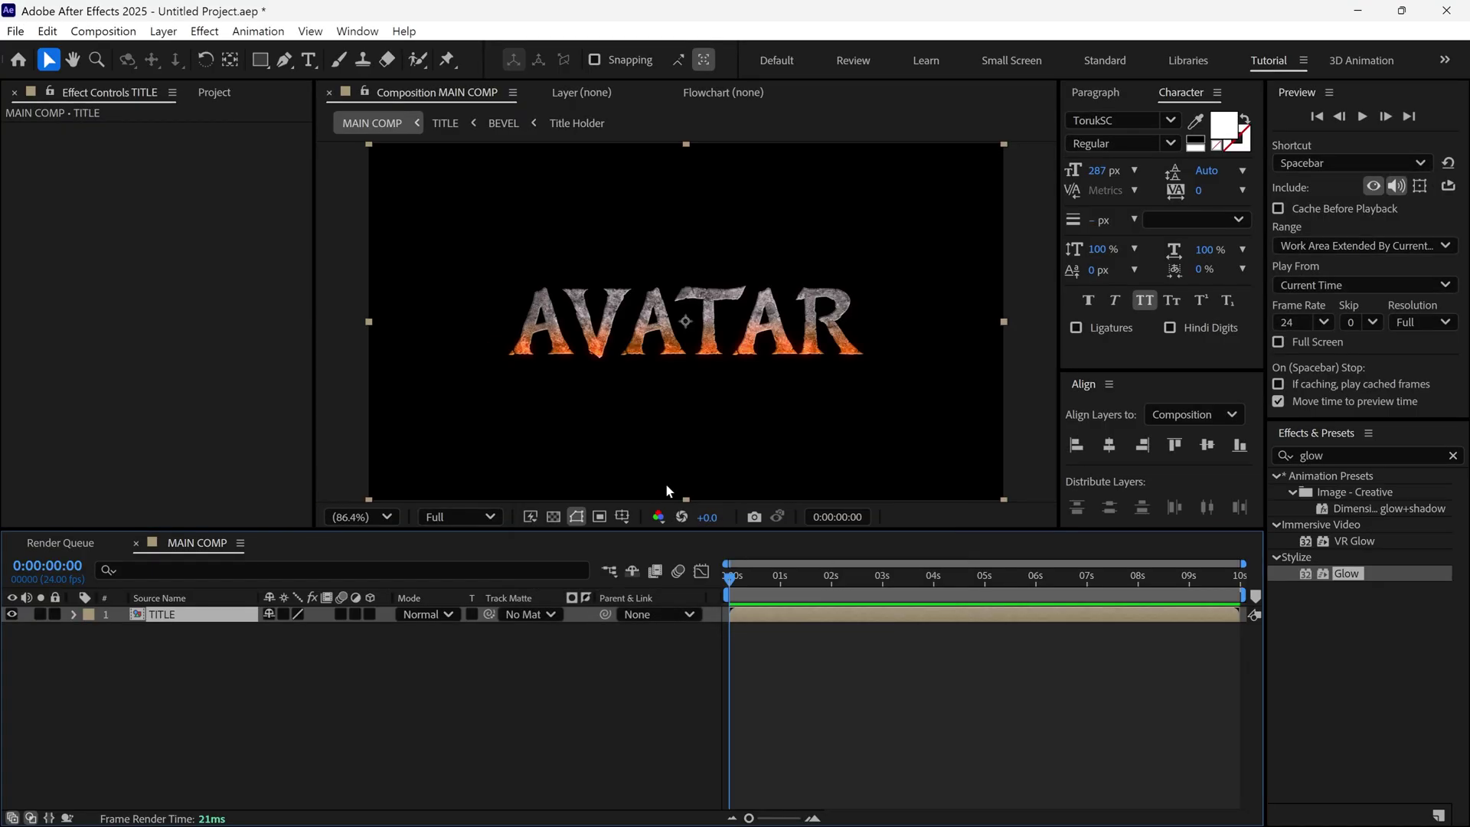
Import the video clips 001 and 002 from the Video Files footage folder.
left_click(212, 98)
double_click(173, 418)
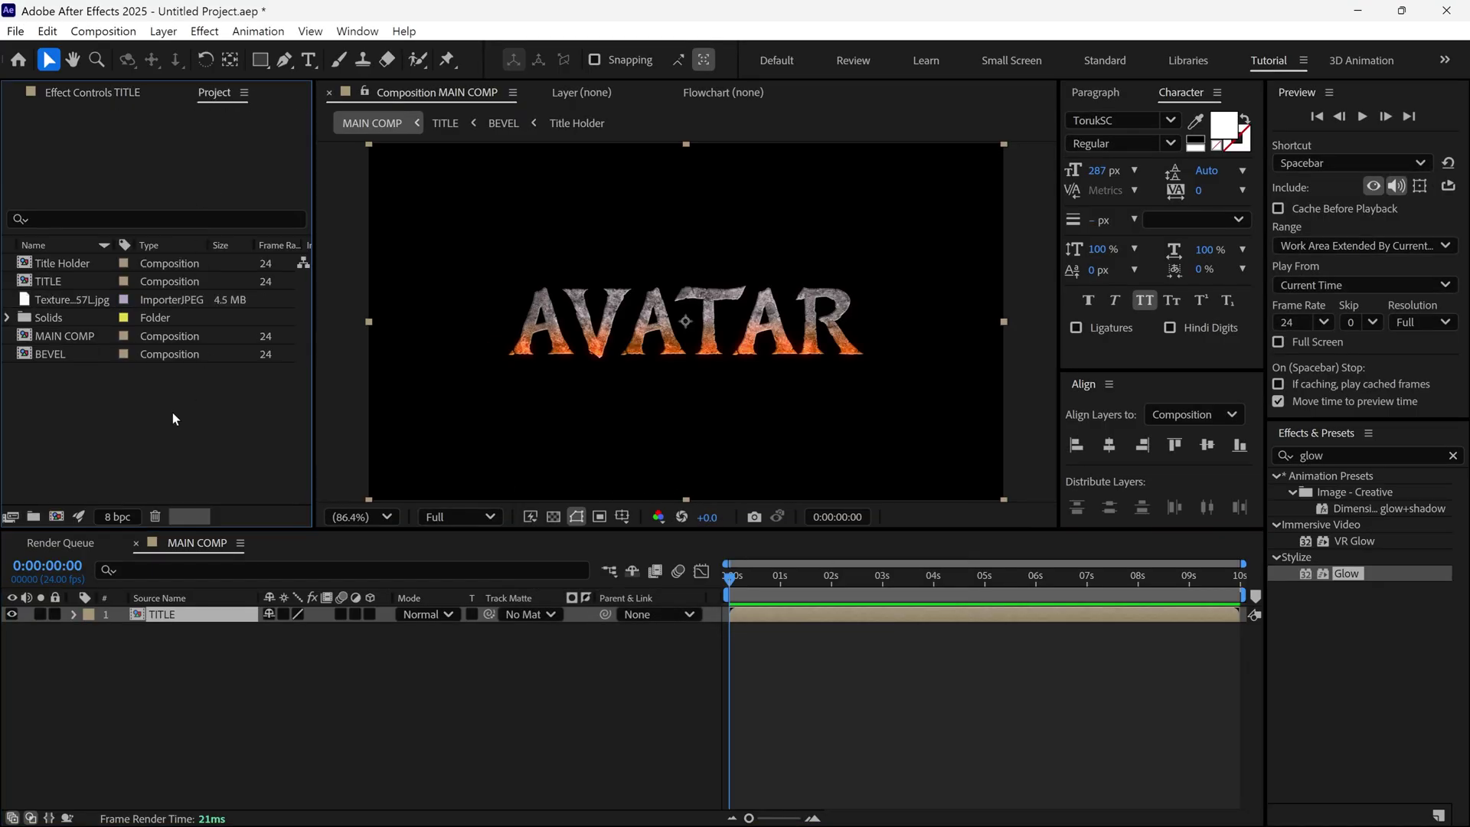
left_click(725, 89)
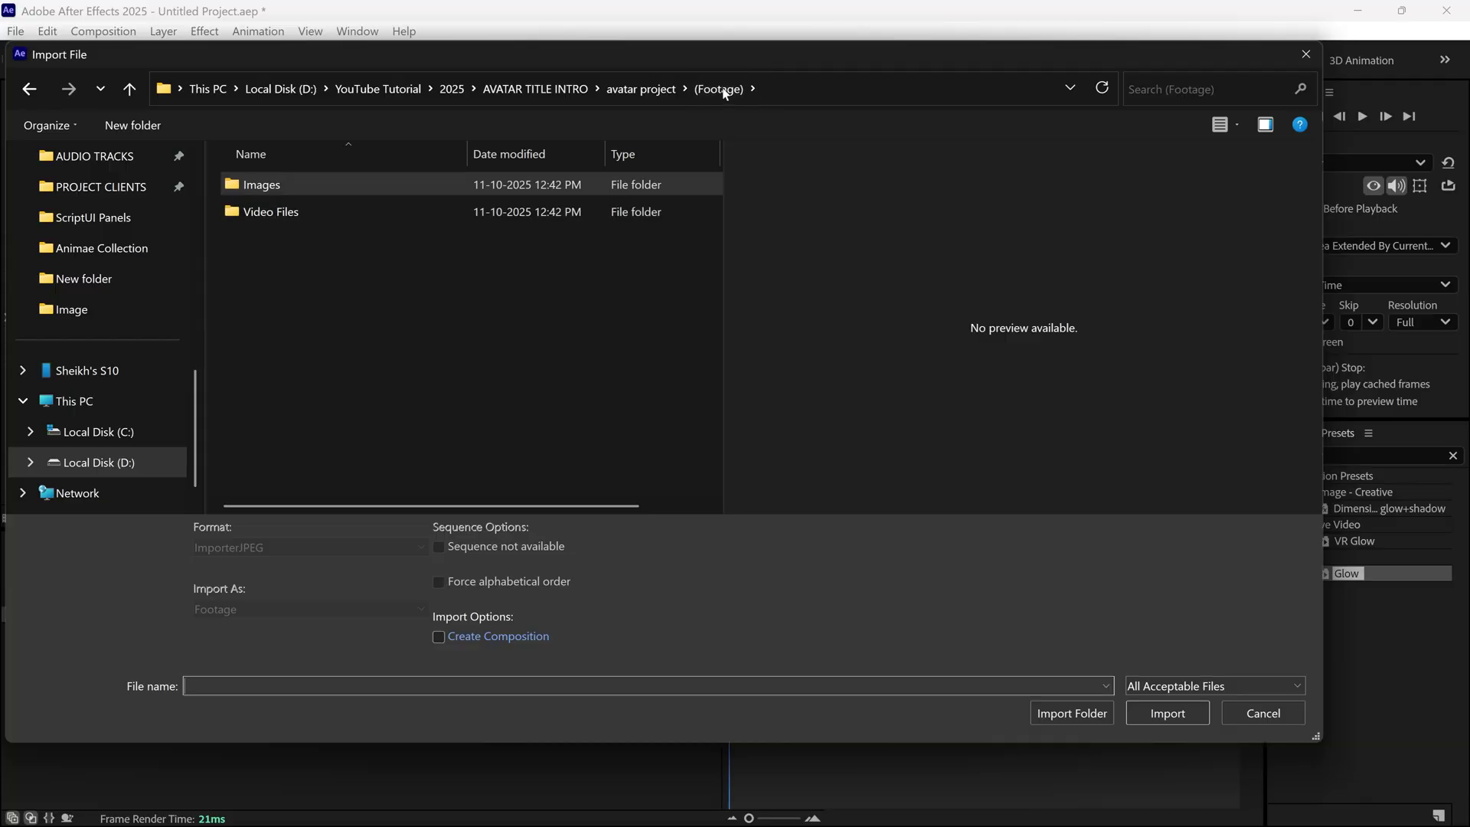
double_click(342, 205)
left_click_drag(282, 284, 382, 218)
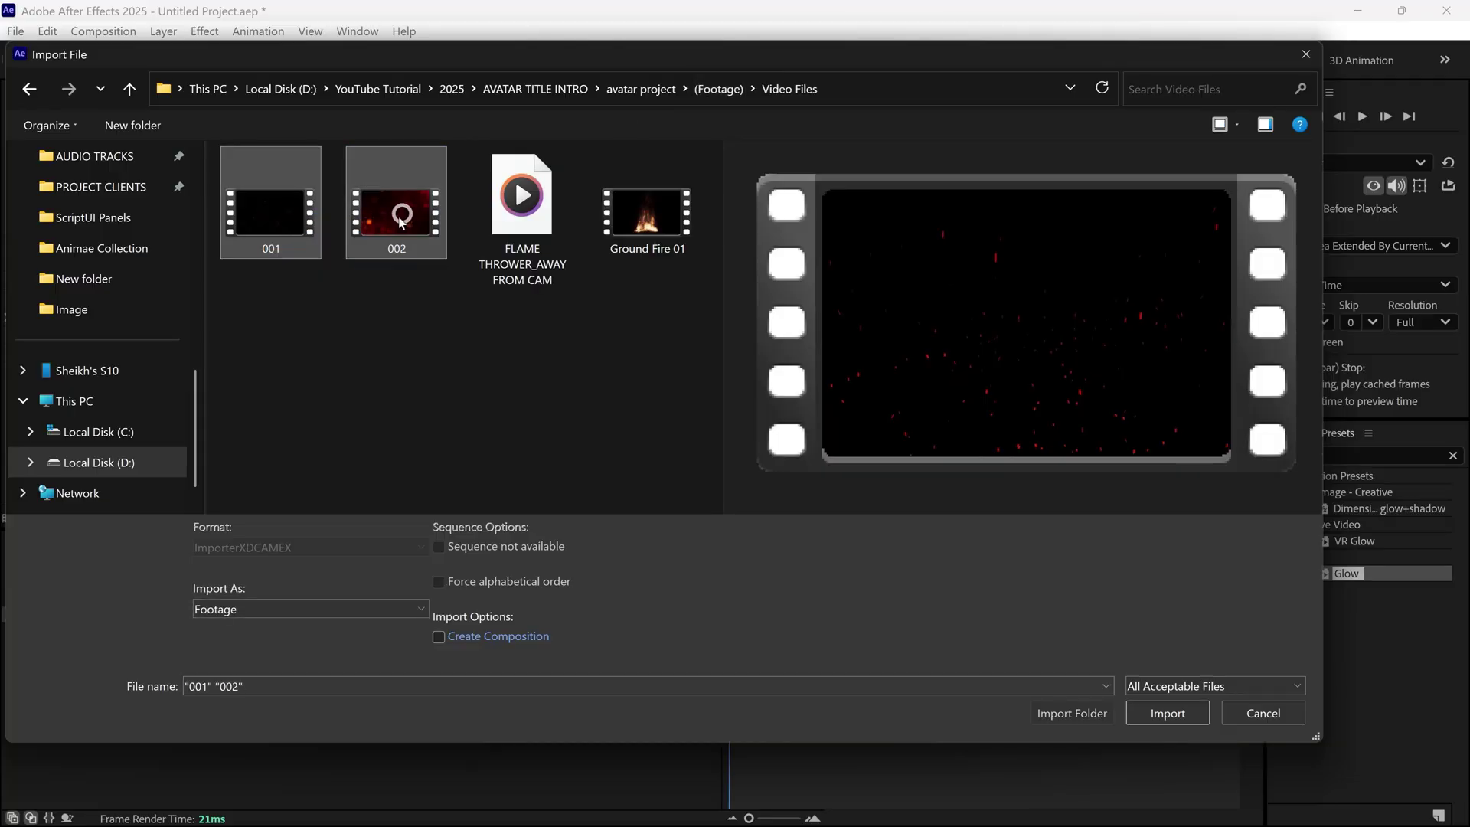
left_click(1158, 716)
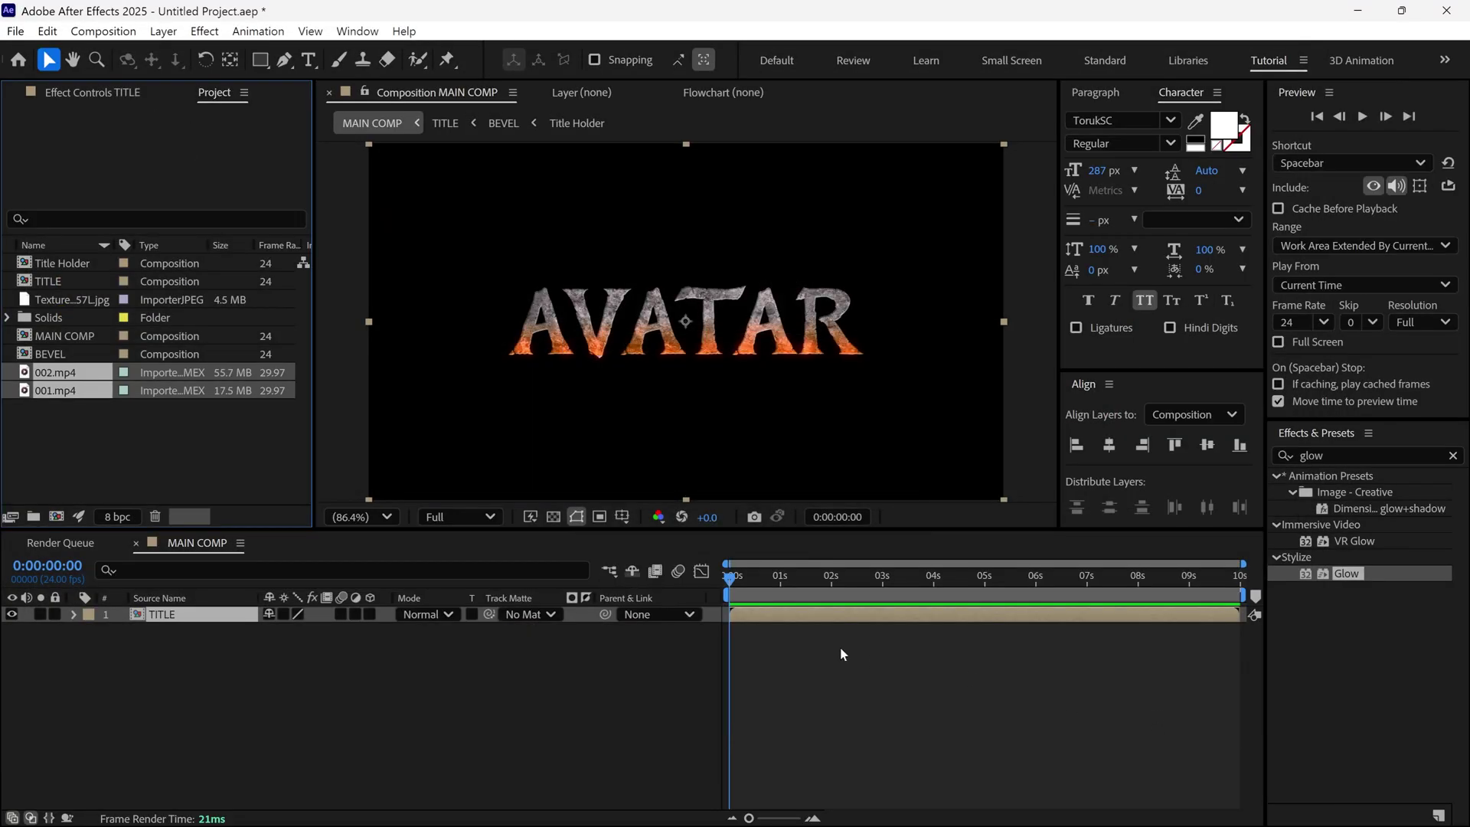
Place 001.mp4 and 002.mp4 beneath the TITLE layer, set 001.mp4's blending mode to Screen, and scrub through the result.
left_click_drag(92, 401, 123, 640)
left_click(173, 630)
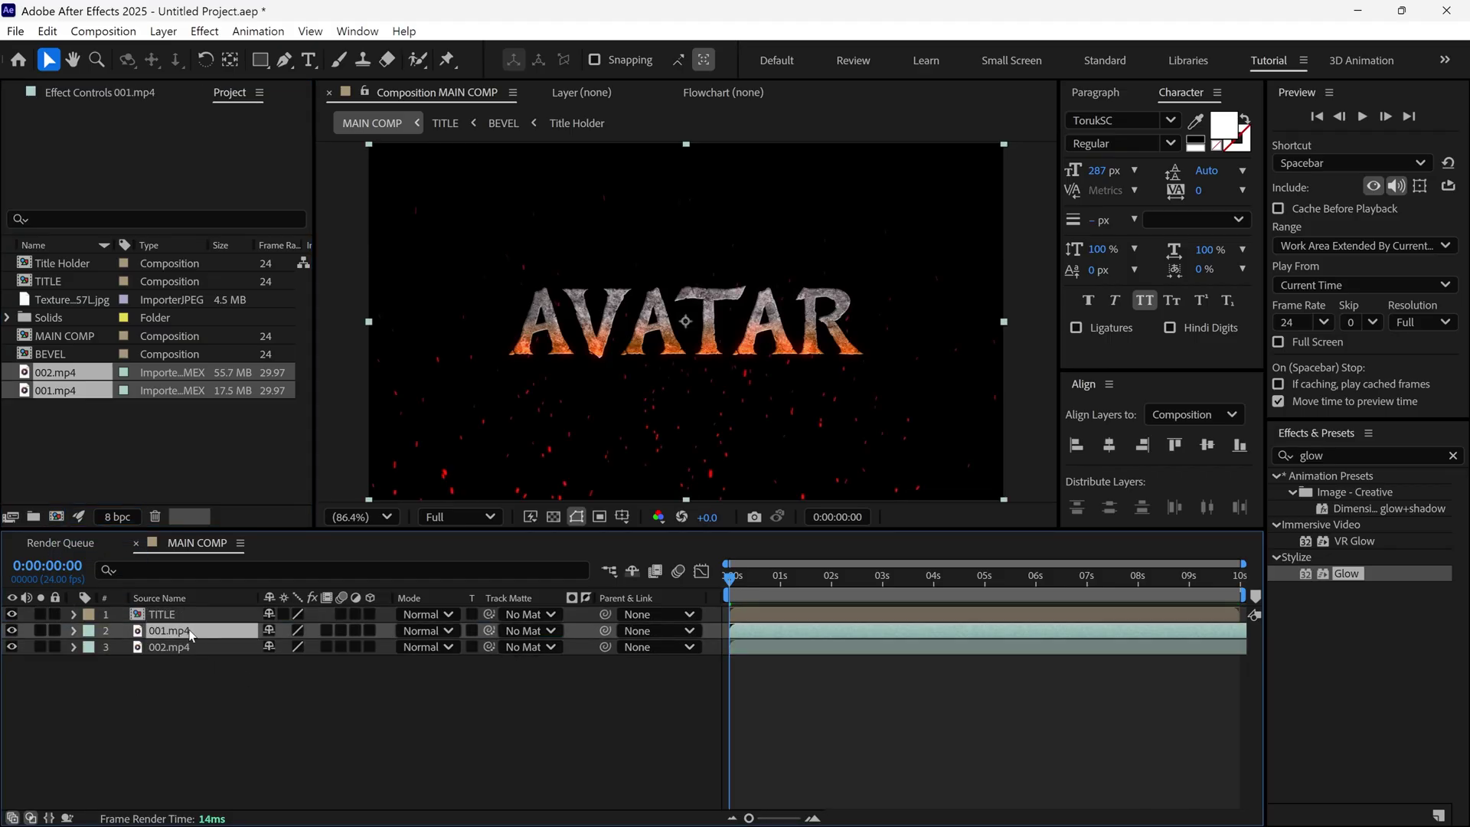
left_click(423, 631)
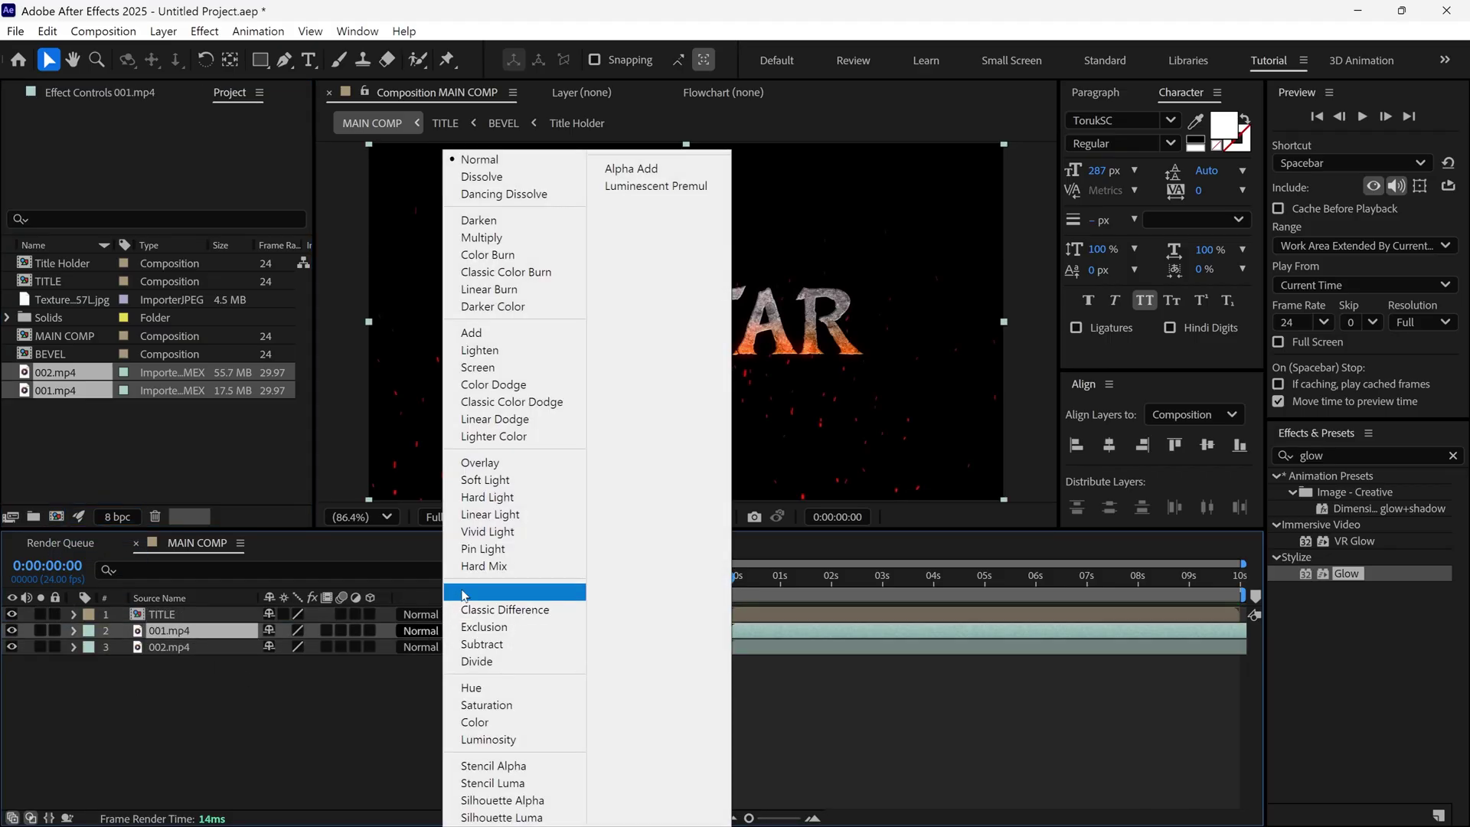
left_click(484, 375)
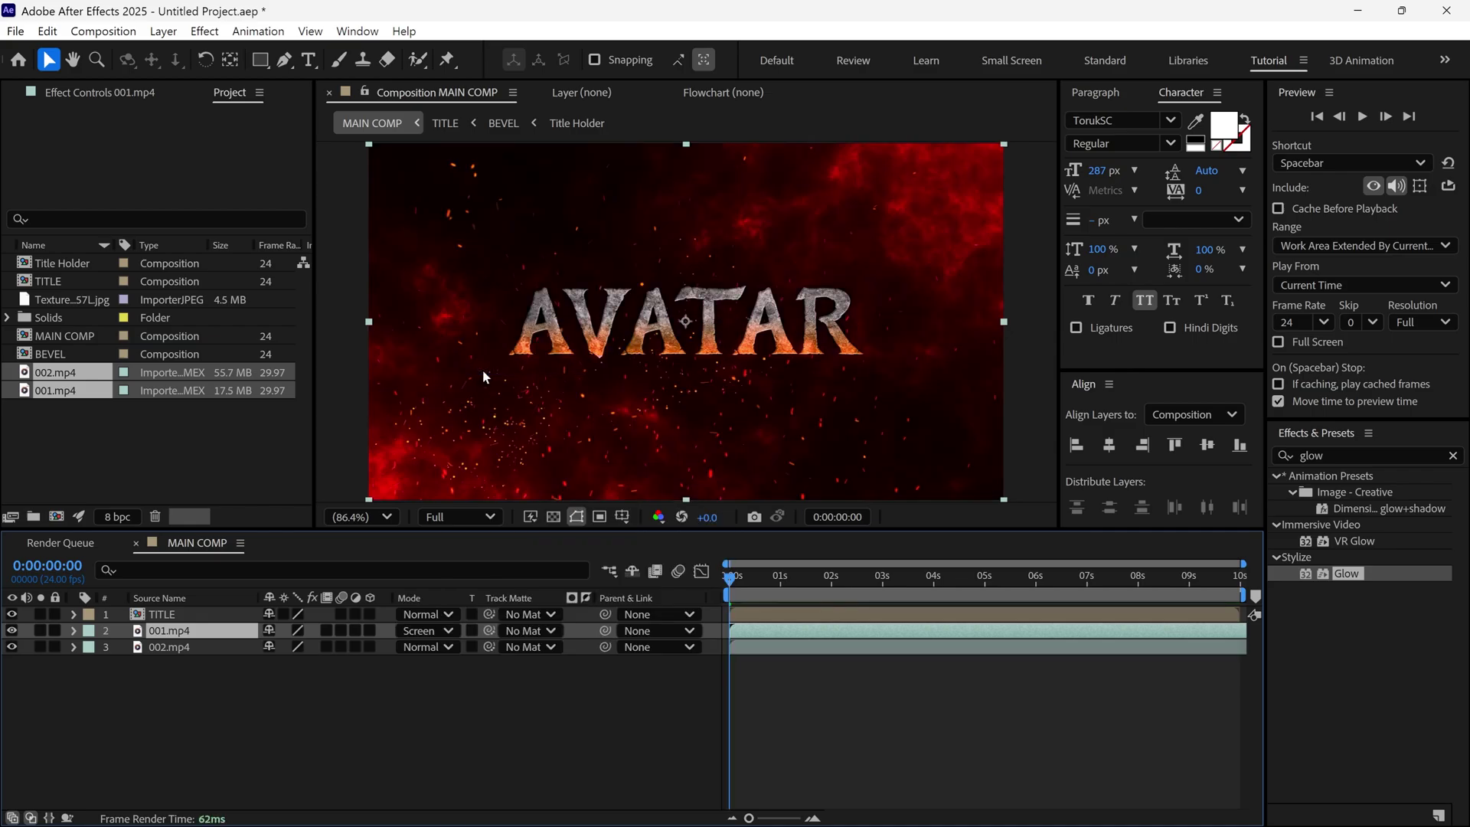
left_click_drag(736, 596, 868, 591)
key("Home")
left_click(194, 675)
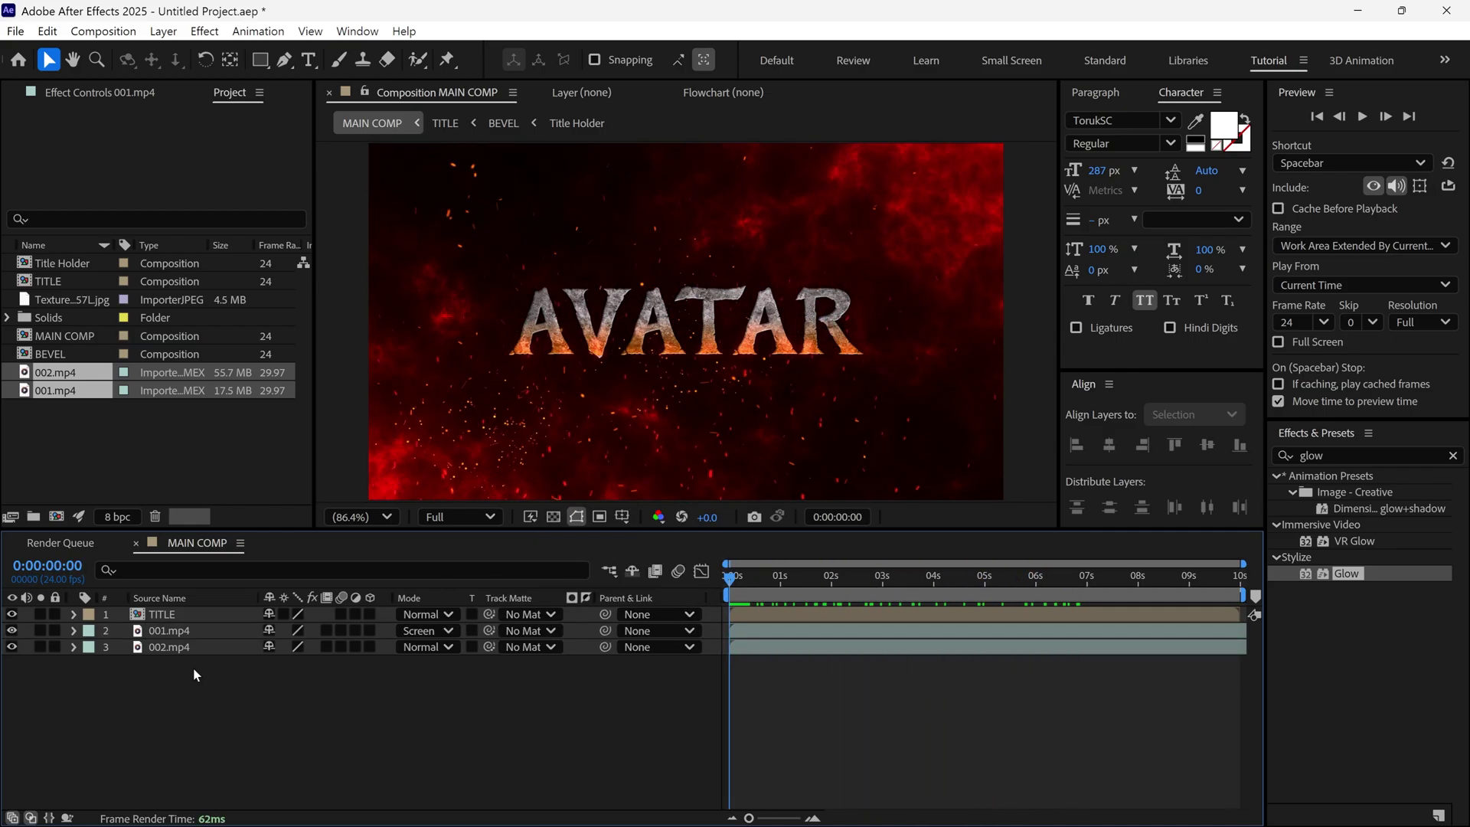
Find the Tint effect and apply it to the 001.mp4 layer.
left_click(1348, 456)
type("t")
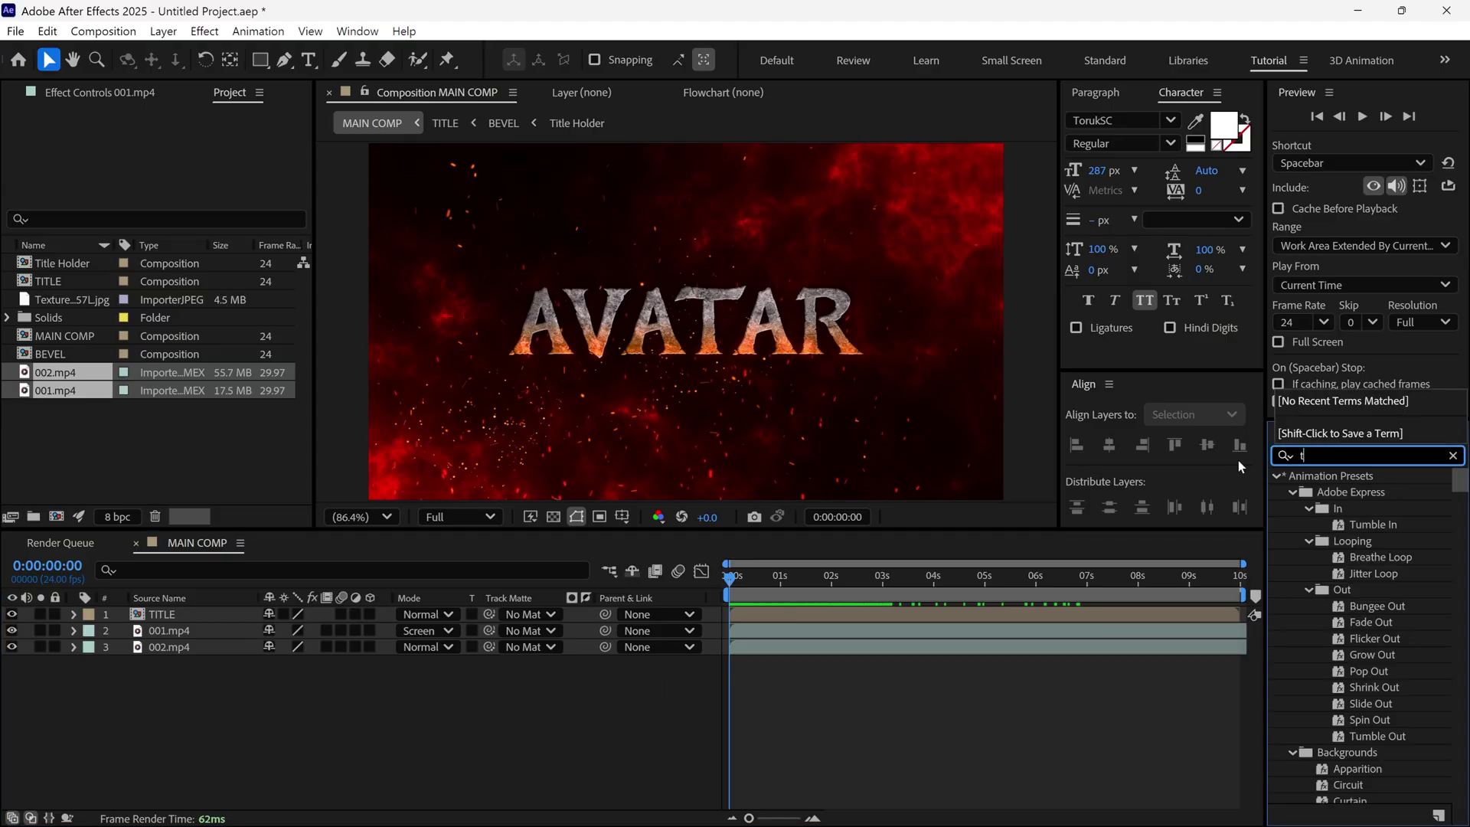
type("int")
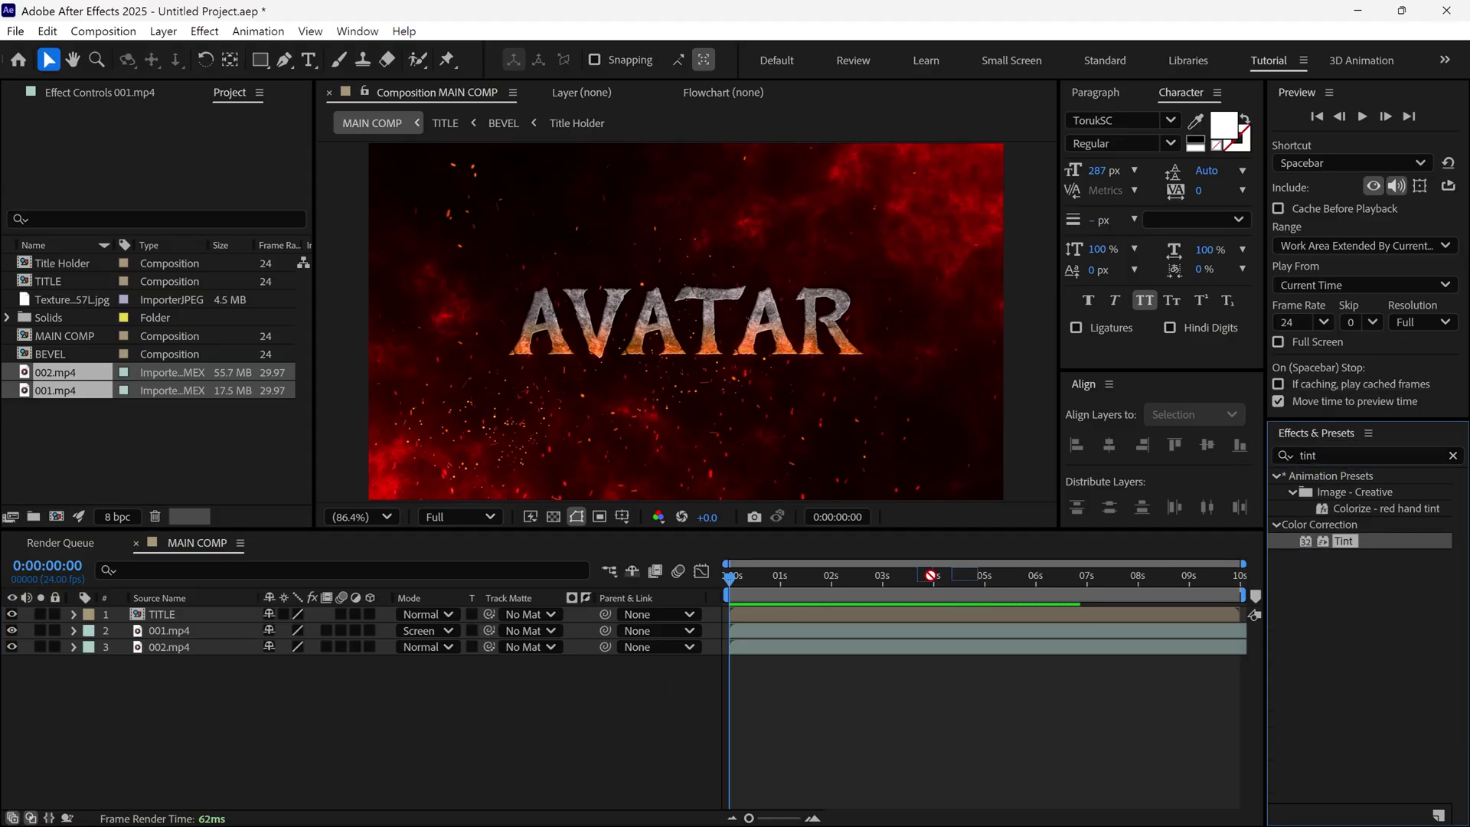
left_click(242, 632)
left_click_drag(241, 632, 237, 633)
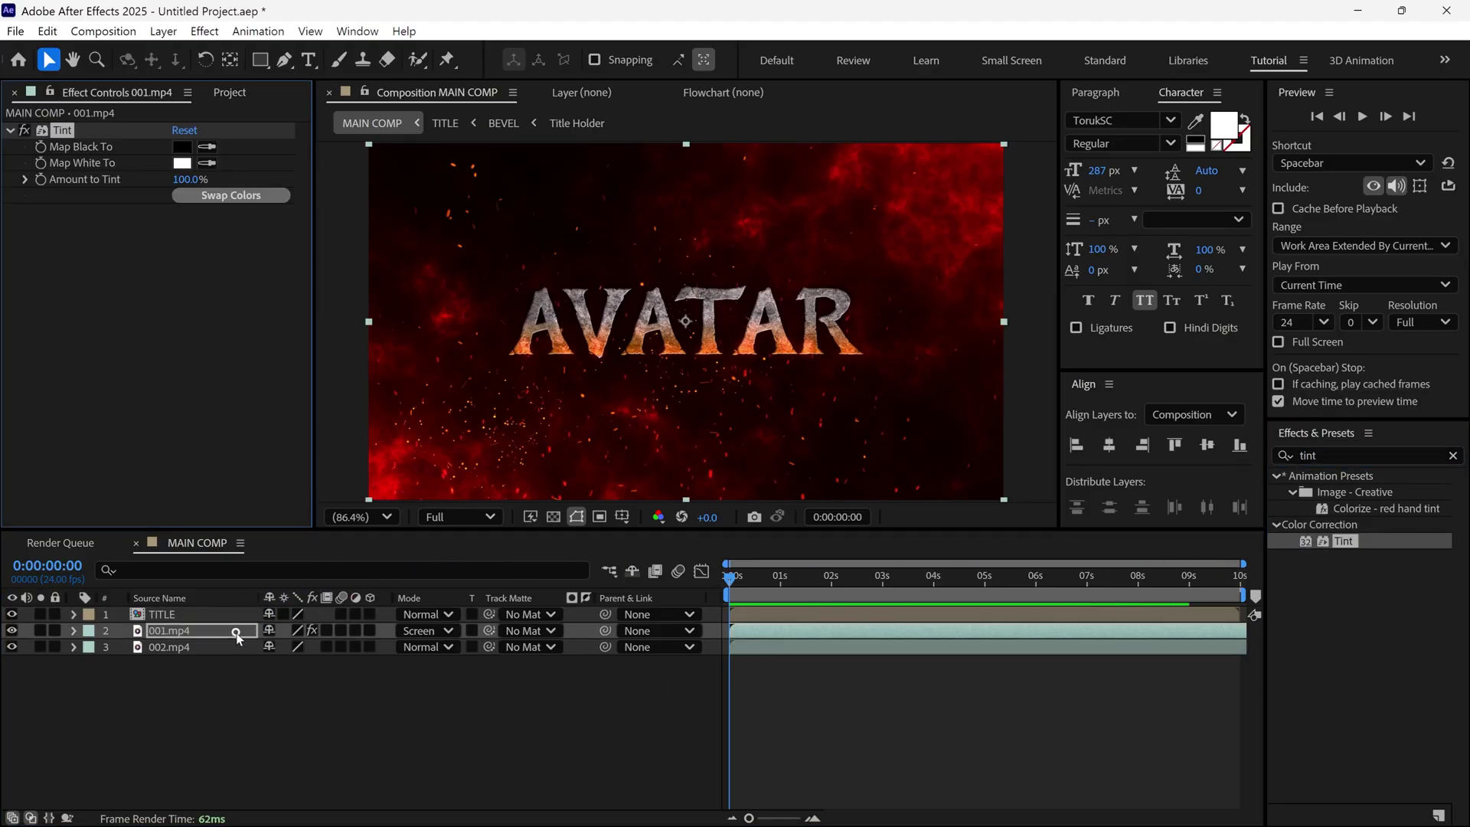
Solo the 001.mp4 layer and set its Tint's Map White To color to orange-red EF4607.
left_click(43, 631)
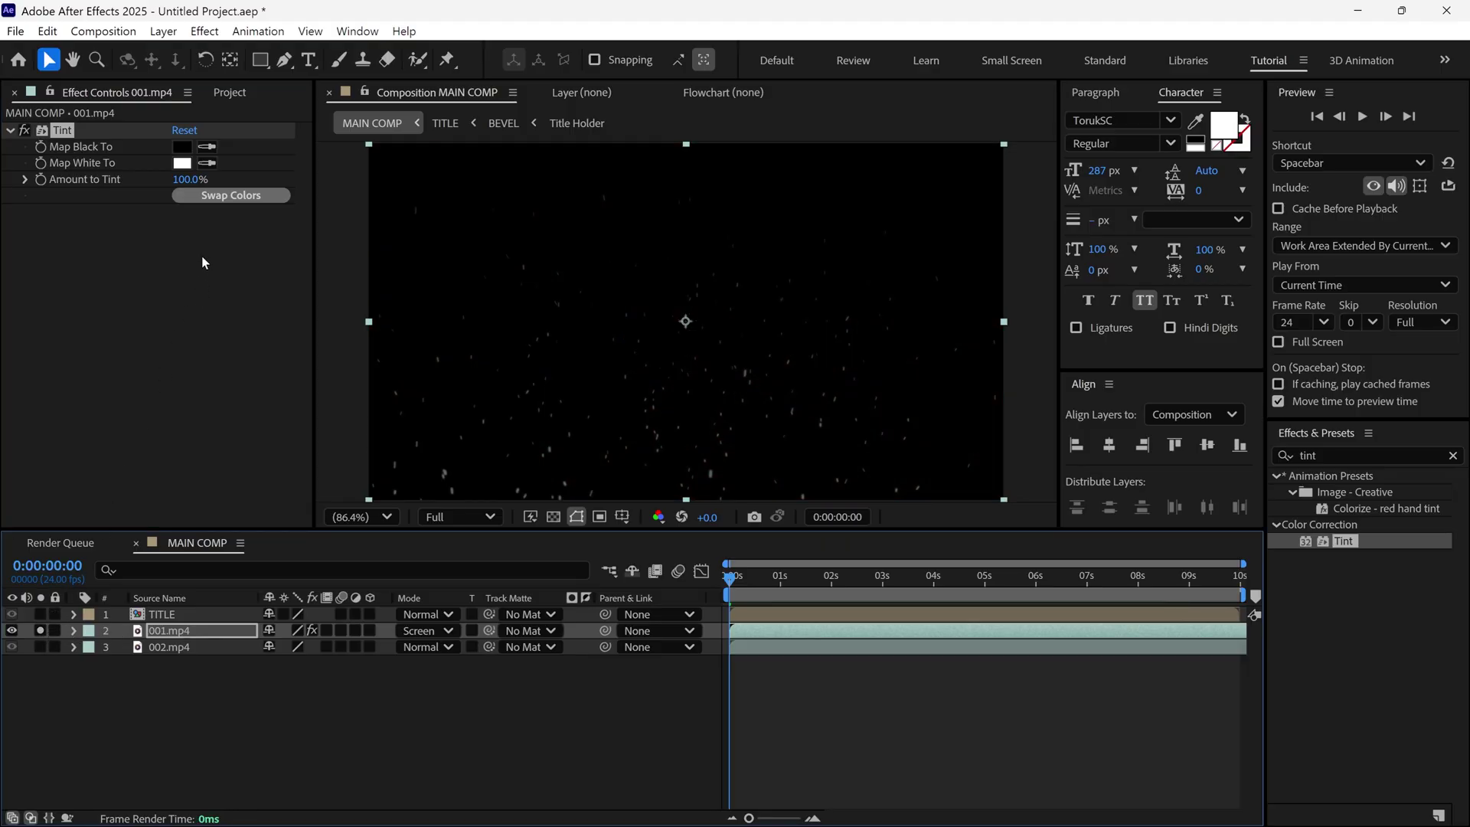
left_click(182, 163)
left_click(754, 316)
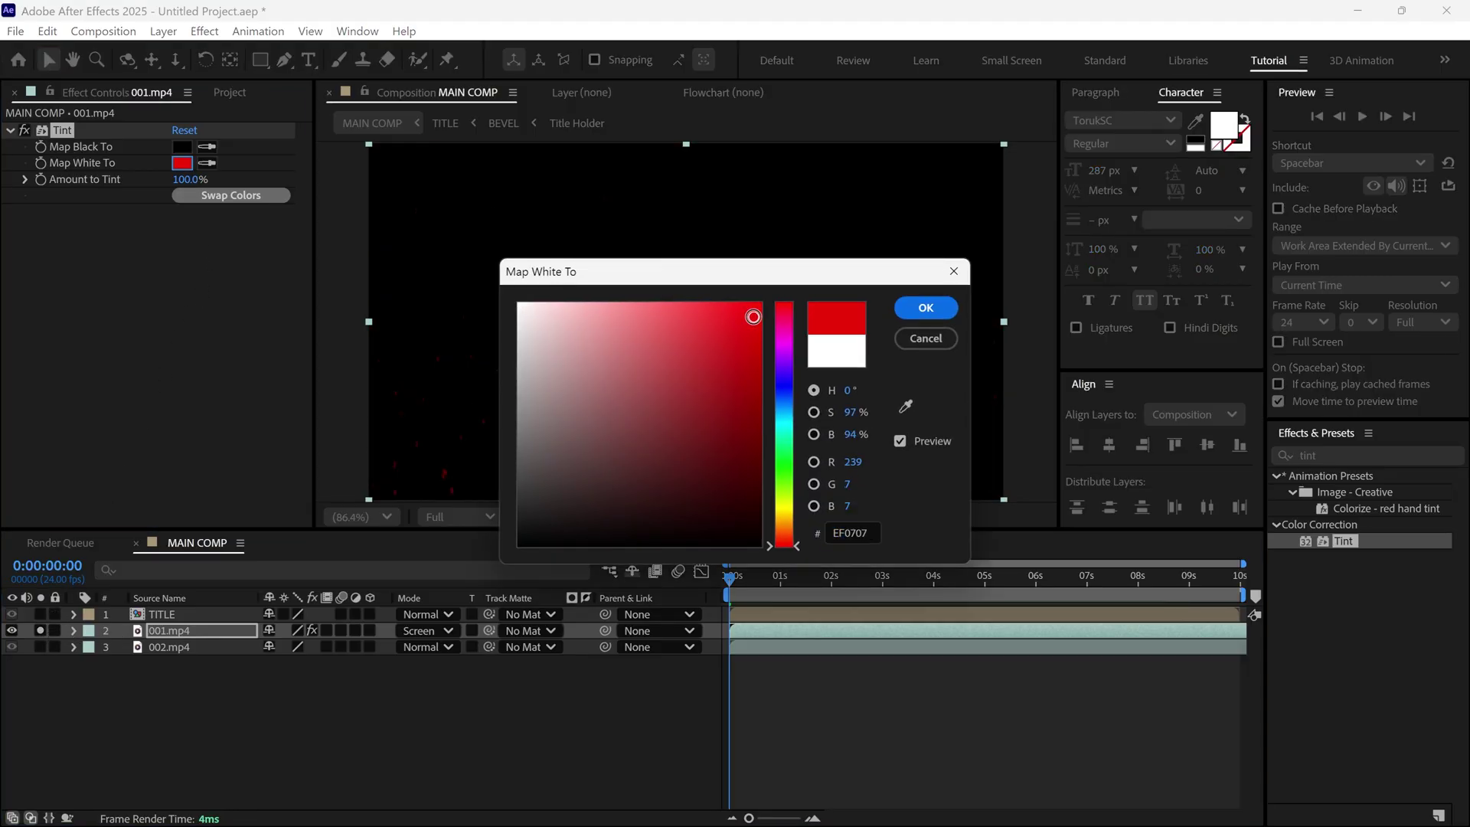
left_click_drag(769, 273, 1034, 265)
left_click(1051, 530)
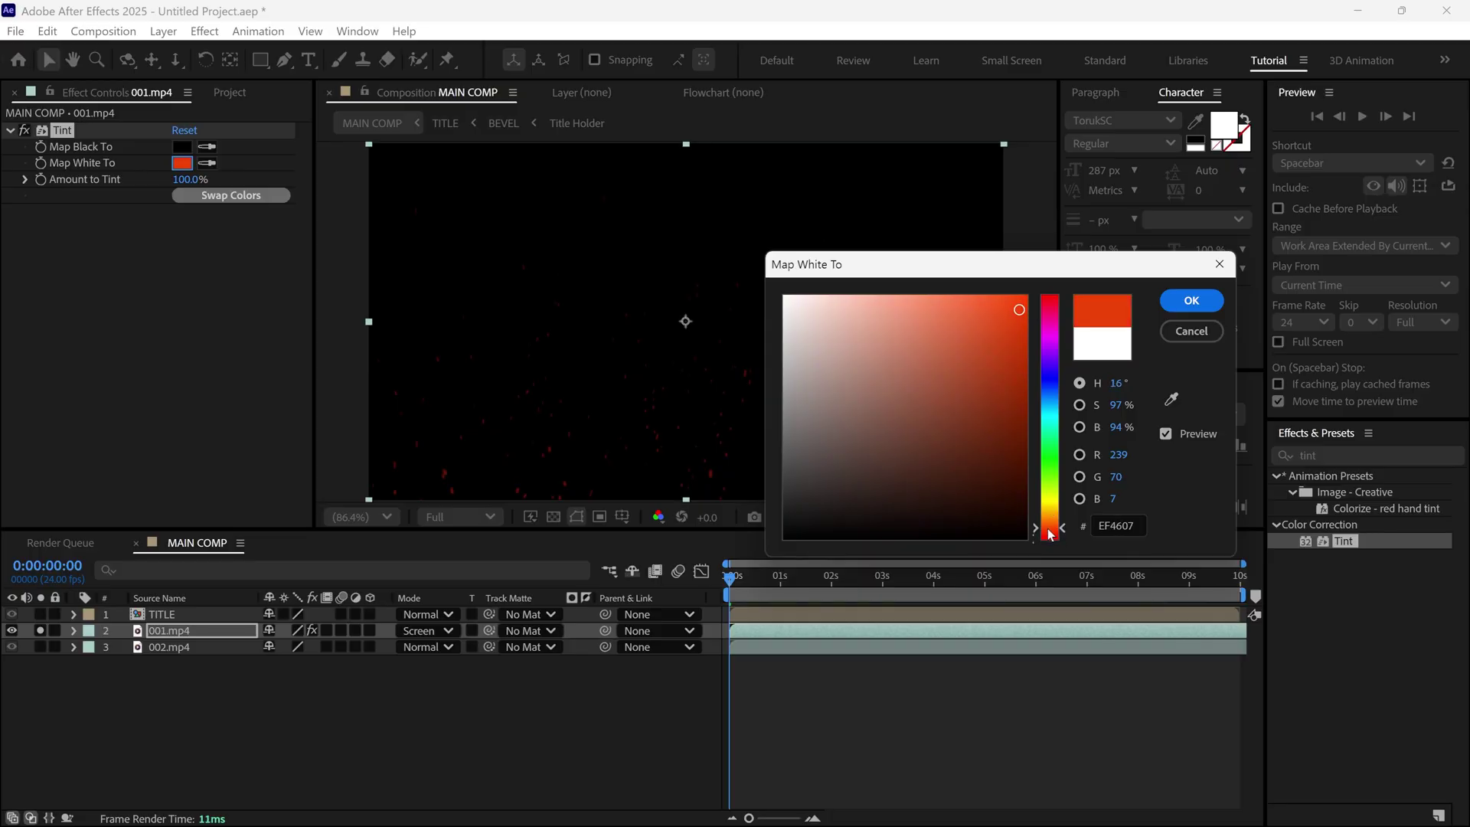
left_click(1192, 300)
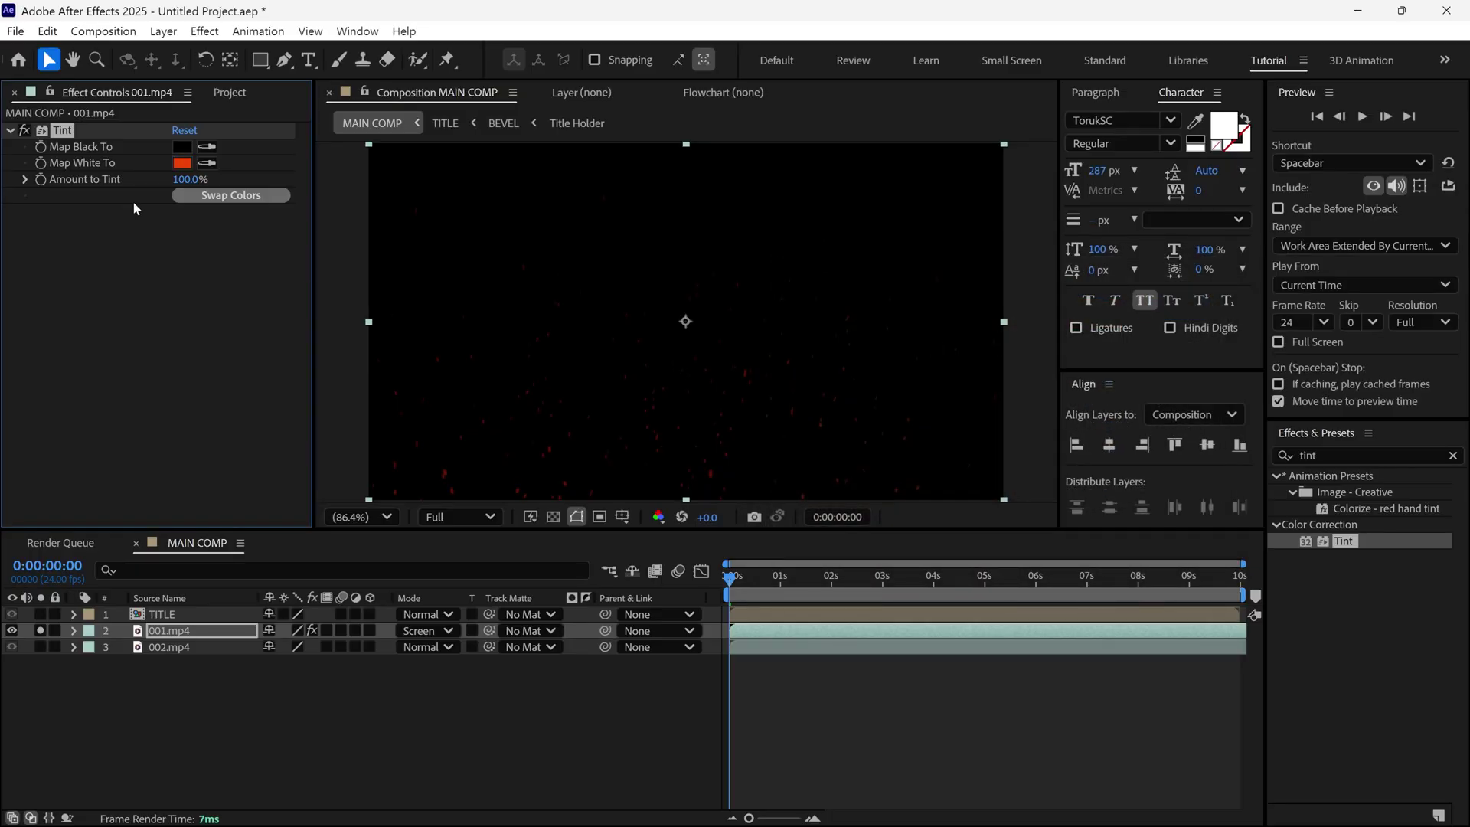
Copy the Tint effect from 001.mp4 onto the 002.mp4 layer, and turn off solo on both clips.
key("ctrl+c")
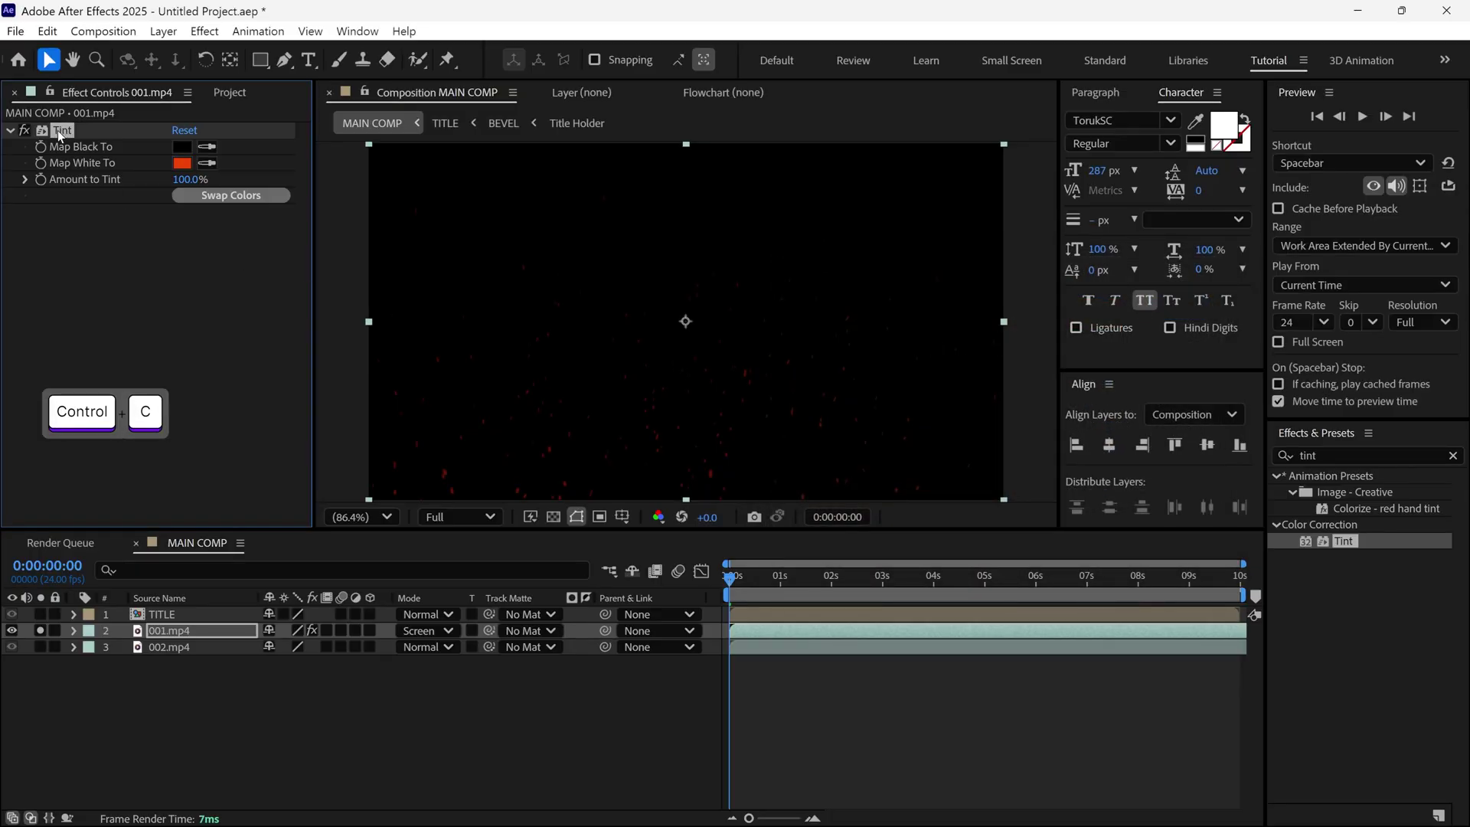
left_click(41, 647)
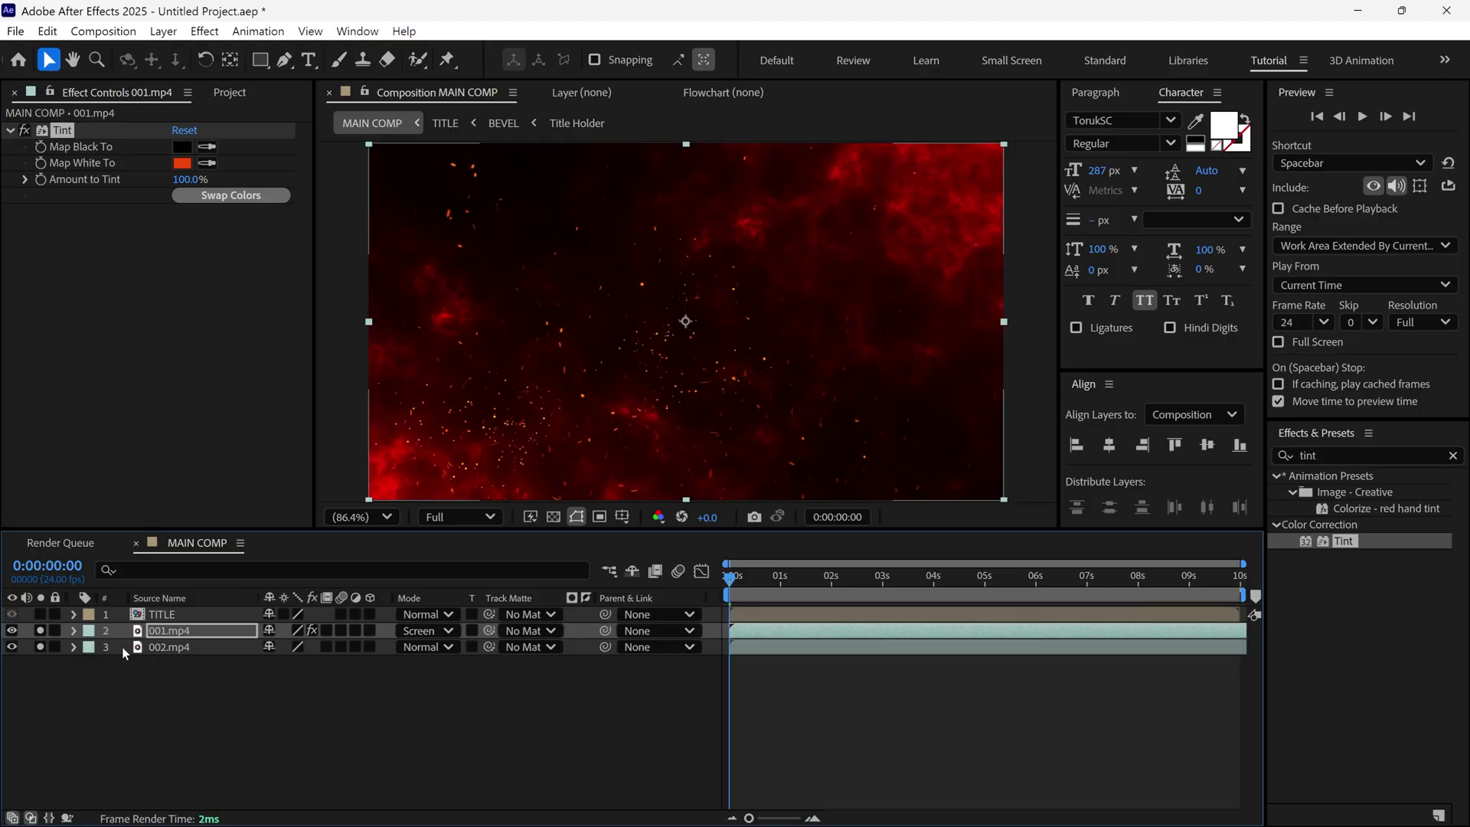
left_click(182, 649)
key("ctrl+v")
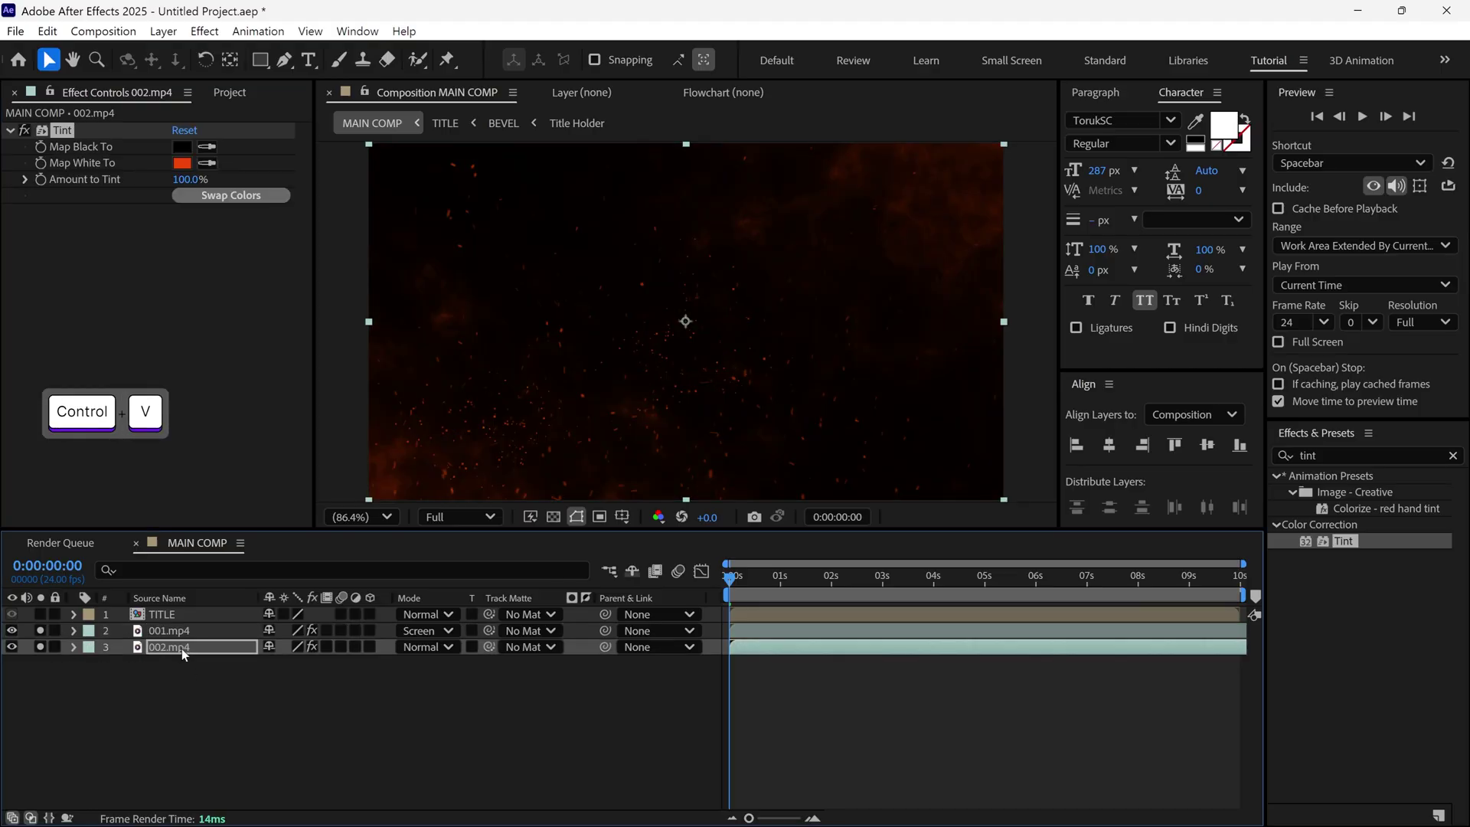
left_click_drag(41, 630, 40, 647)
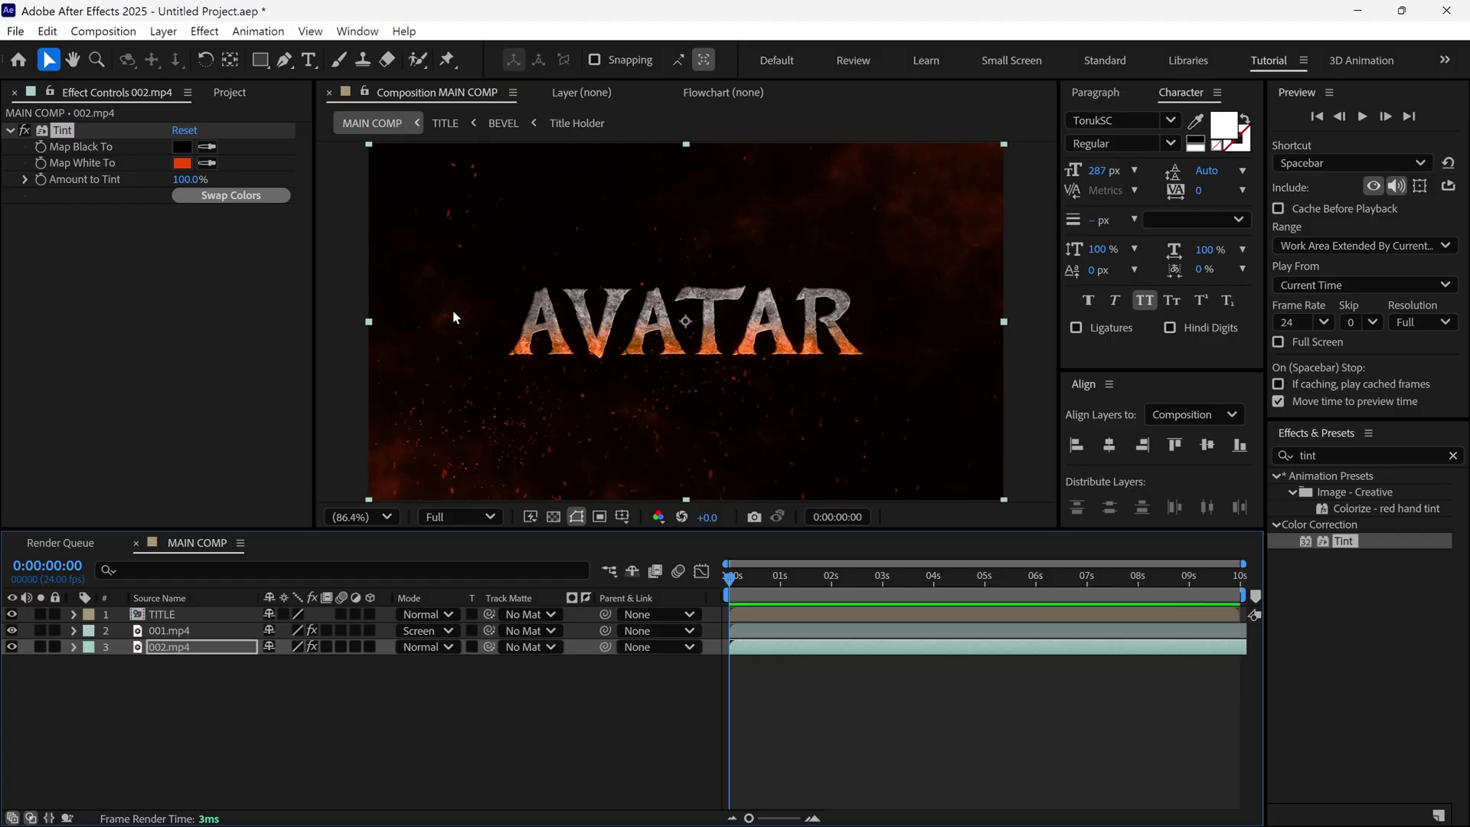
Create a new 1920x1080, 24 fps, 10-second composition named FIRE TEXT.
left_click(239, 98)
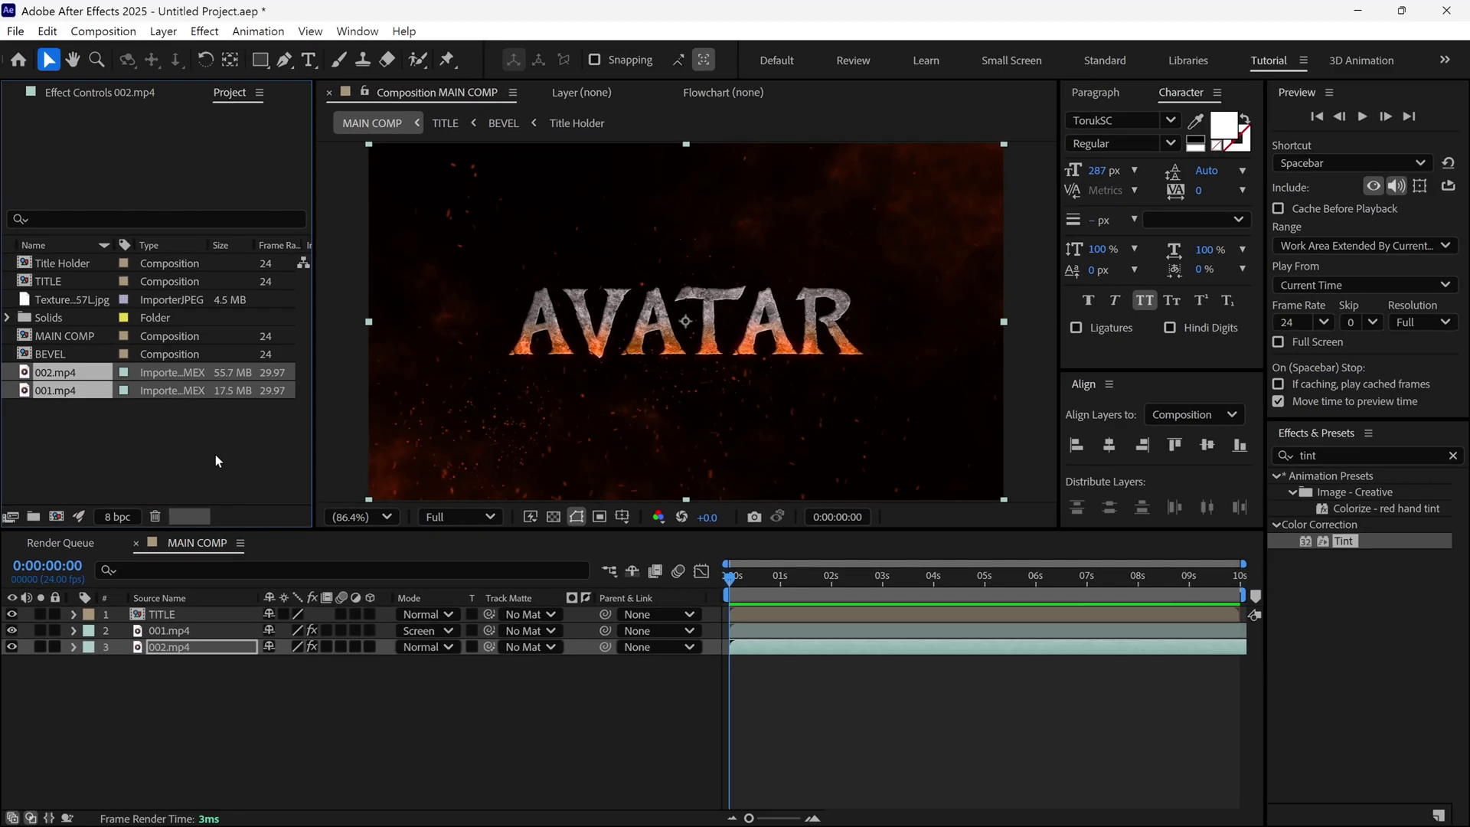
key("ctrl+n")
type("FIRE TEXT")
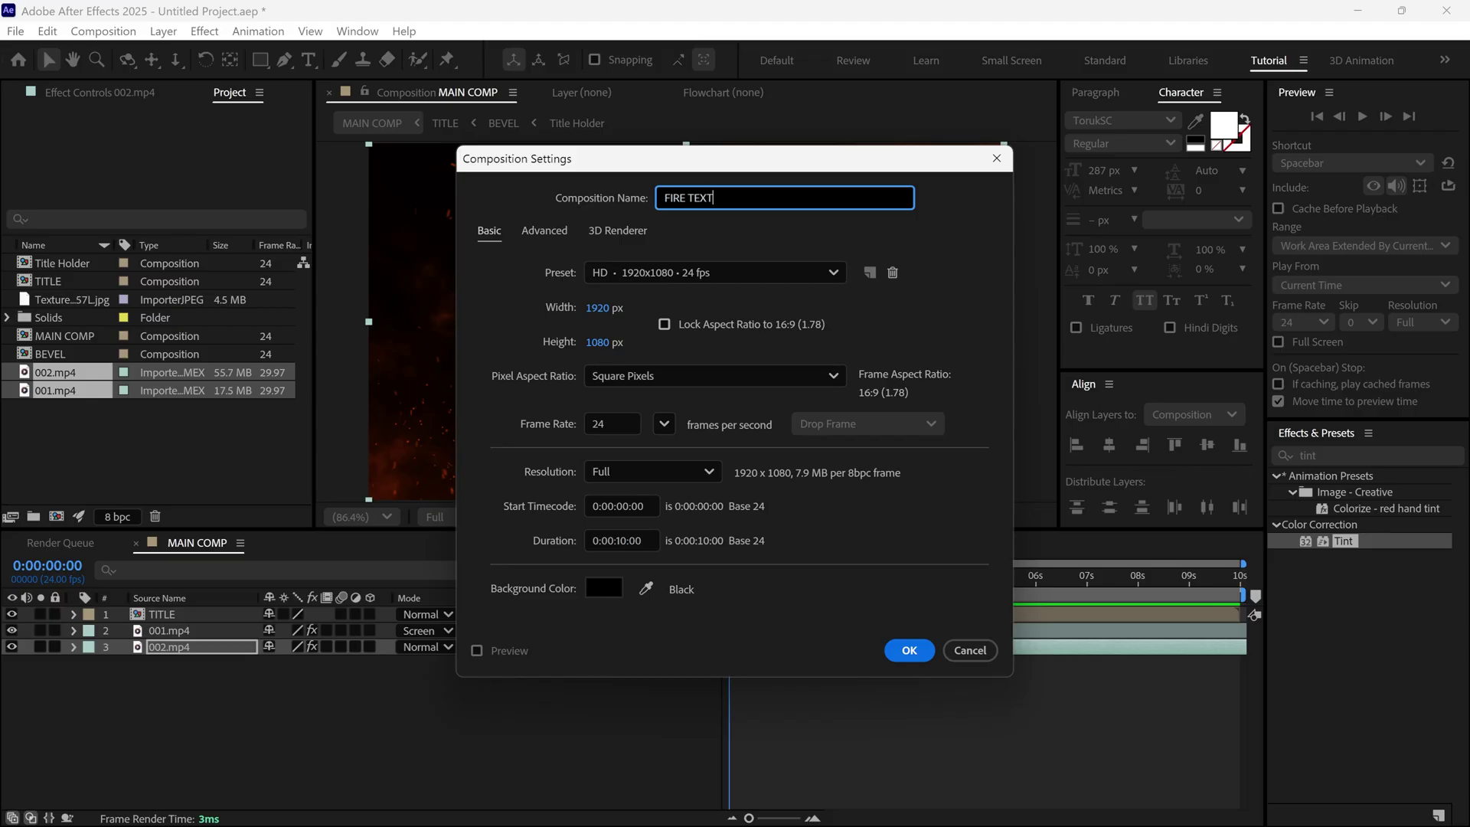
left_click(909, 650)
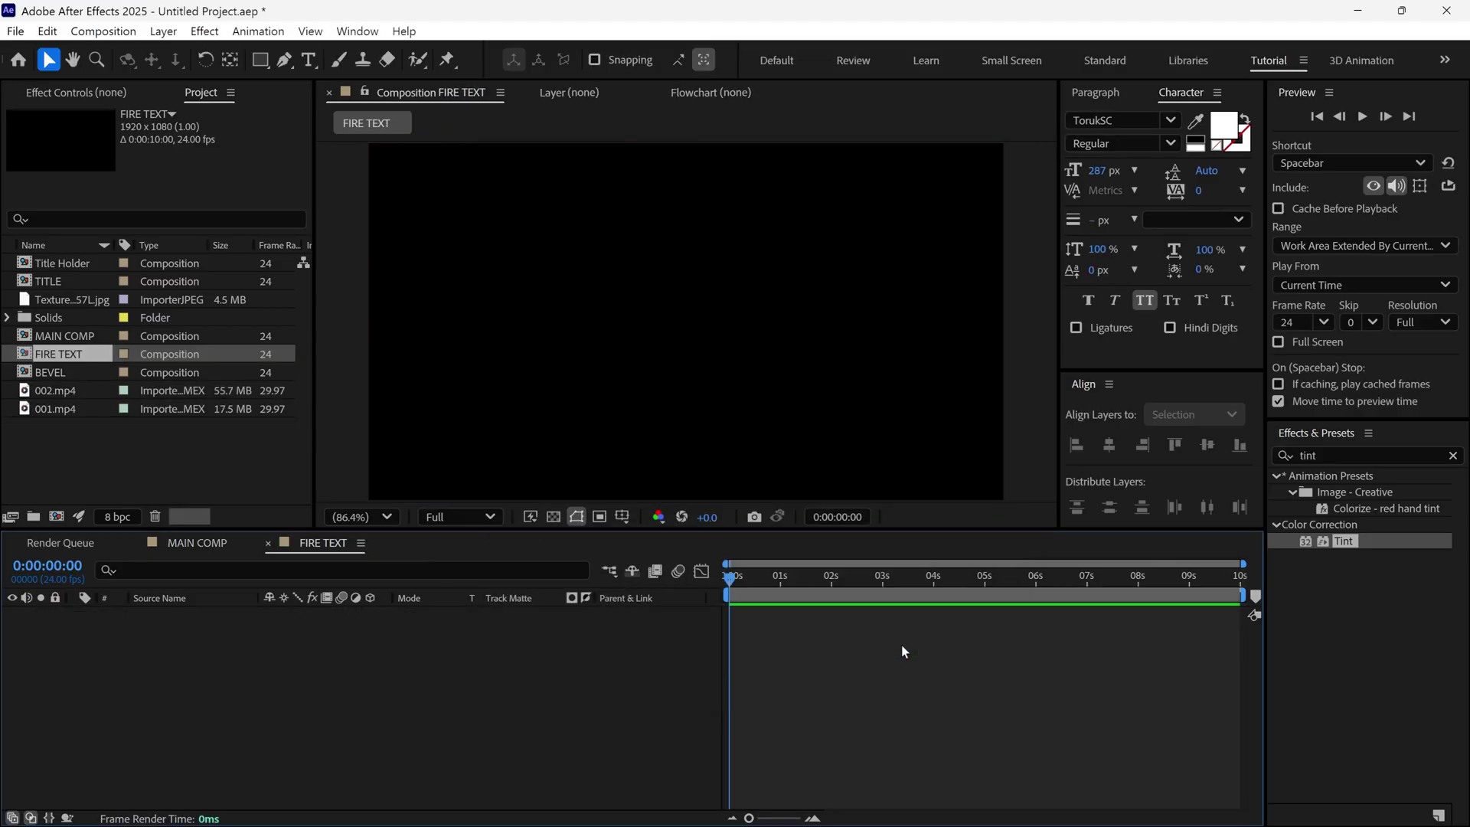
Add a text layer with the letter A in FIRE TEXT and centre it horizontally and vertically in the composition.
left_click(308, 64)
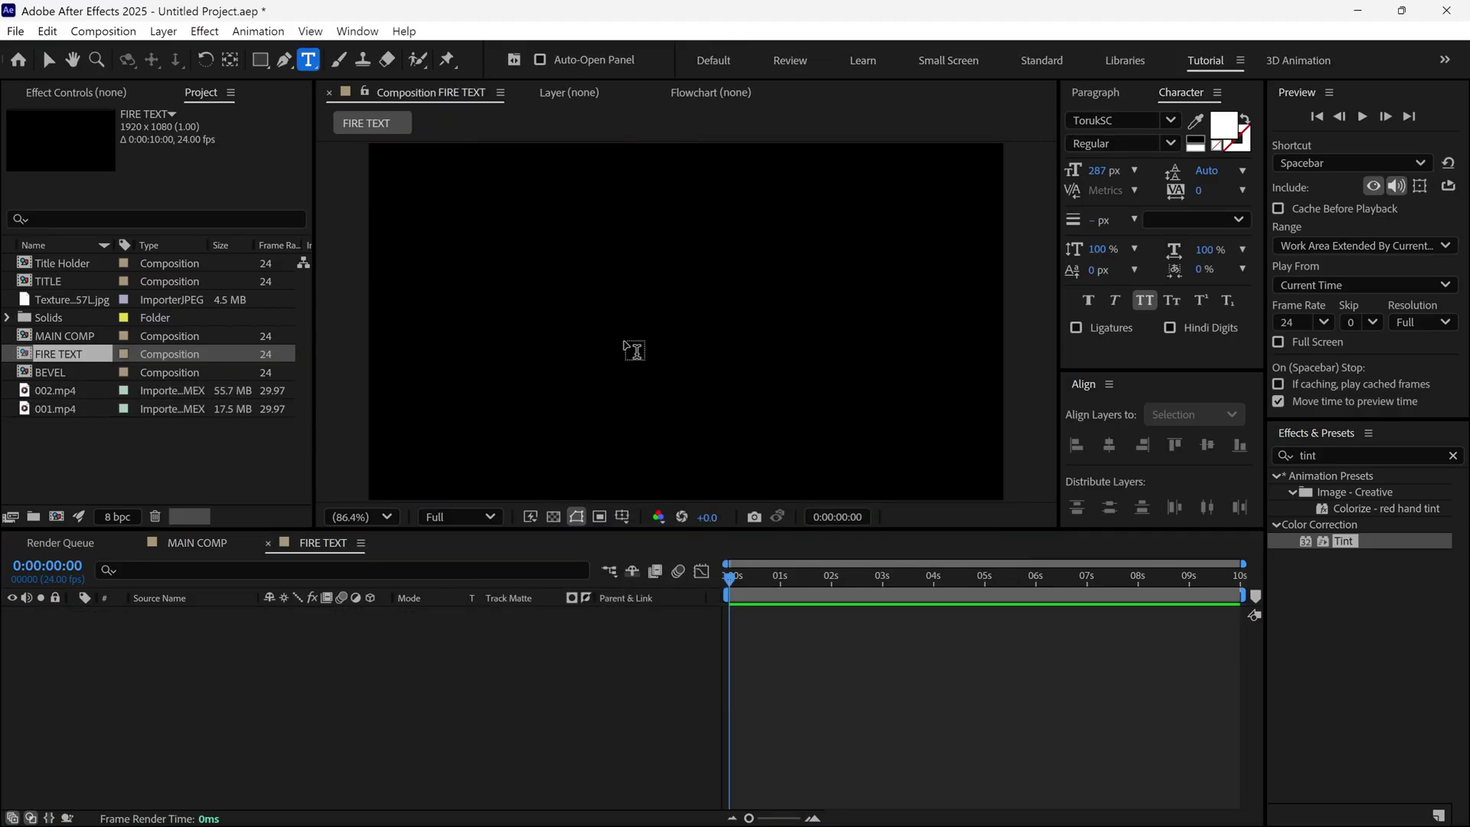
left_click(609, 342)
type("A")
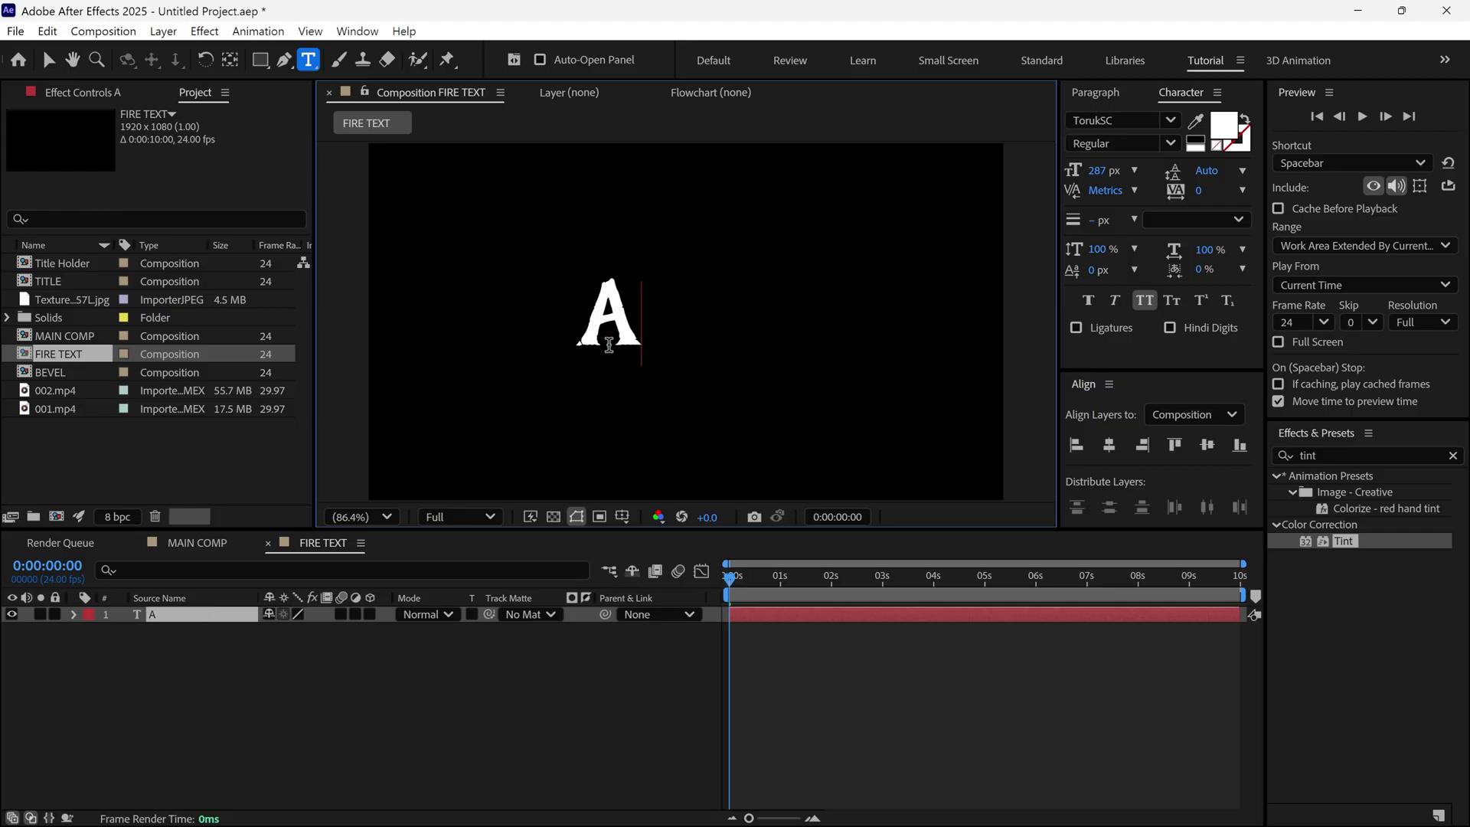
left_click(1108, 455)
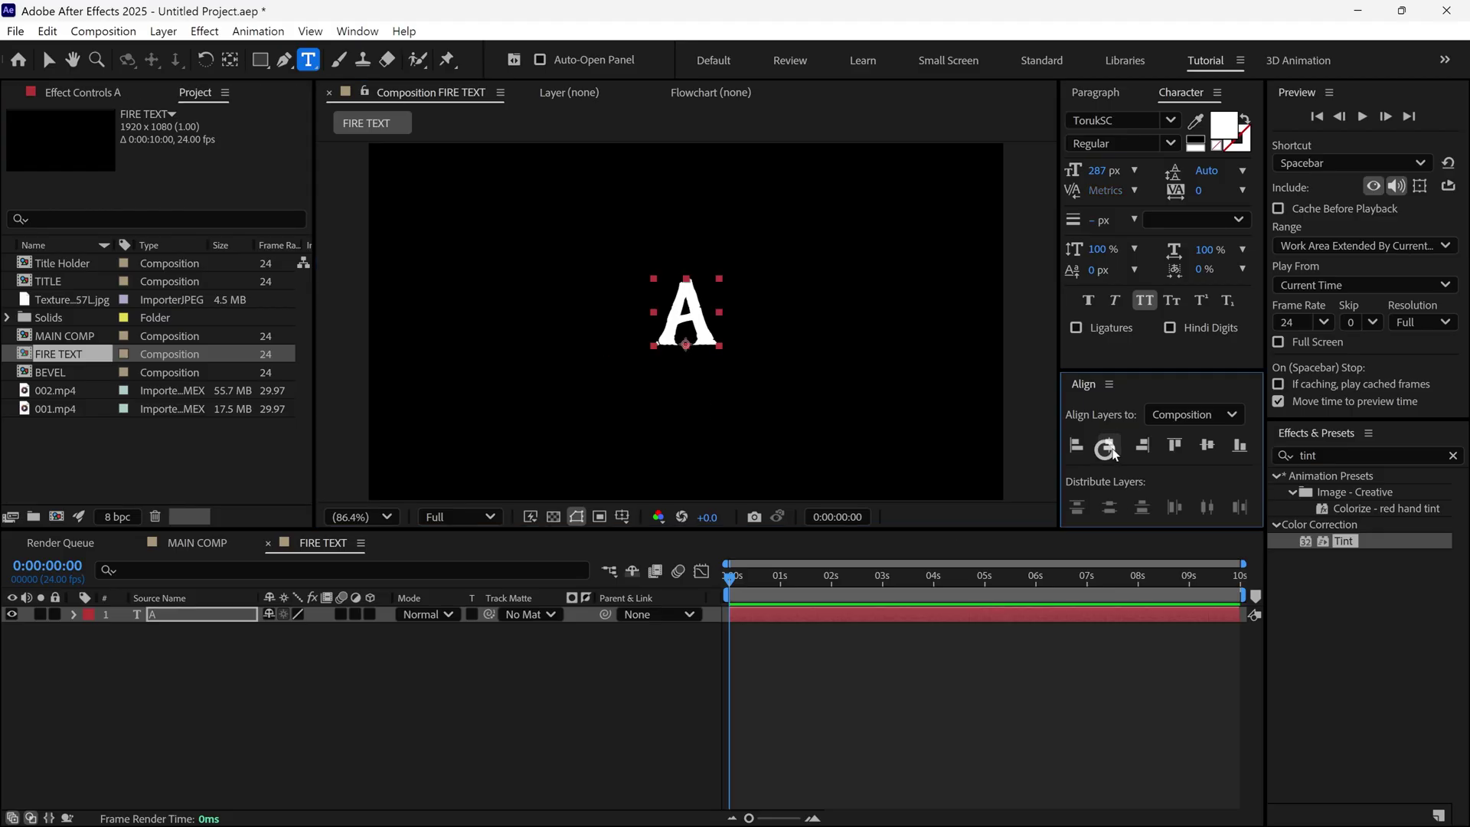
left_click(1207, 446)
Enlarge the letter A to a font size of 714 px and centre it vertically again.
left_click(1099, 171)
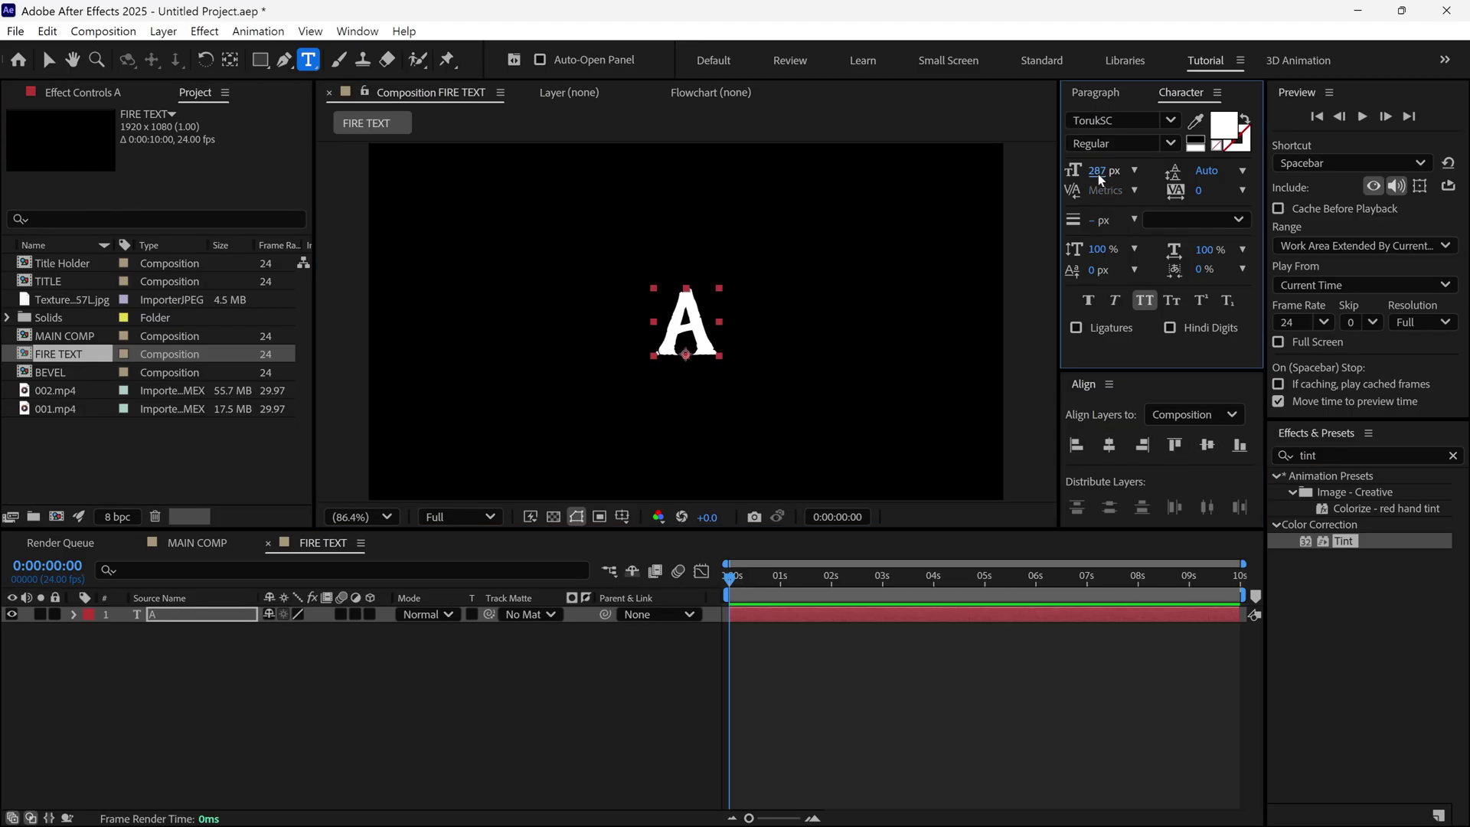
type("50")
key("Escape")
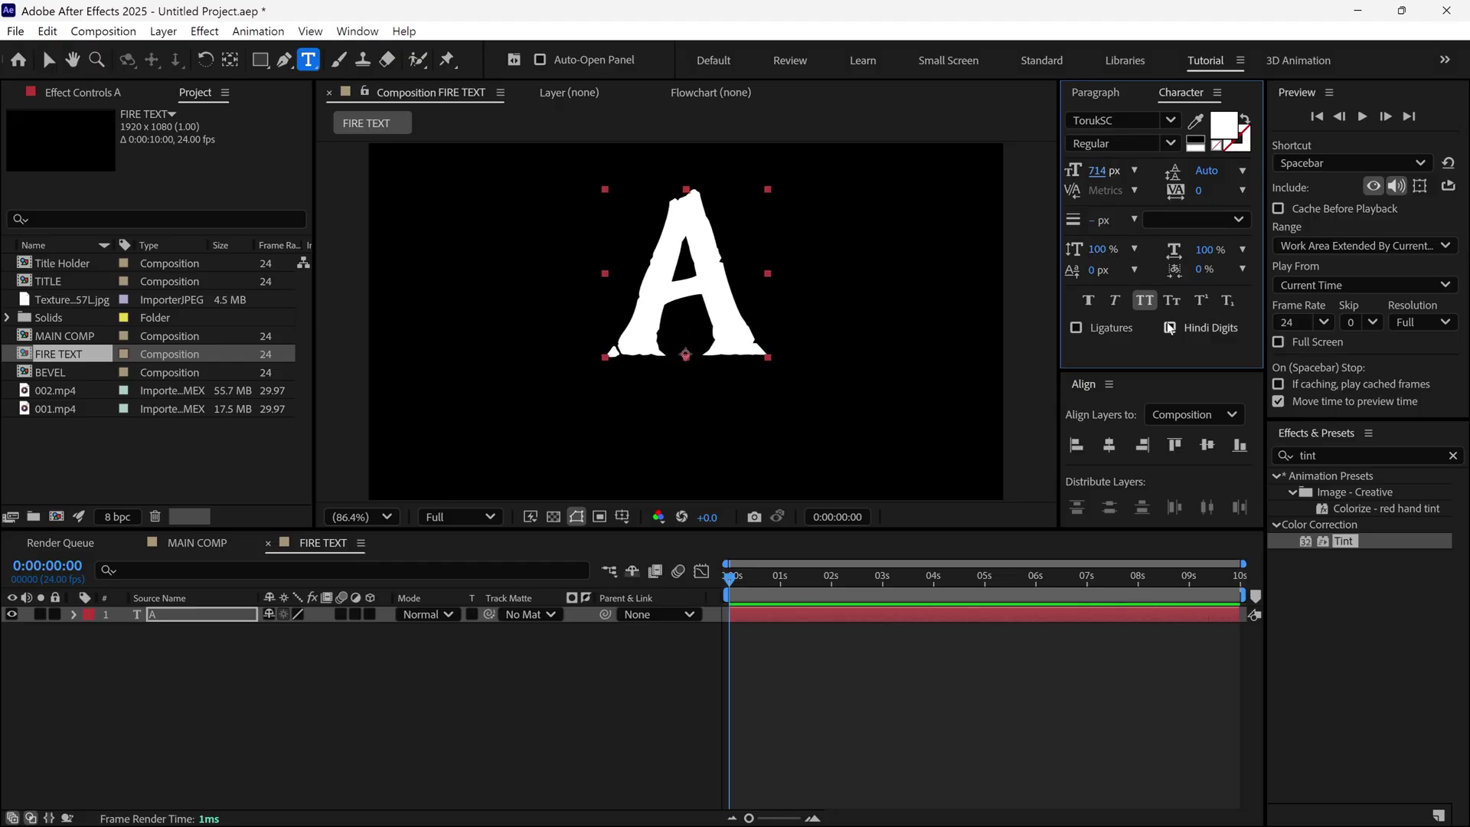
left_click(1207, 446)
key("v")
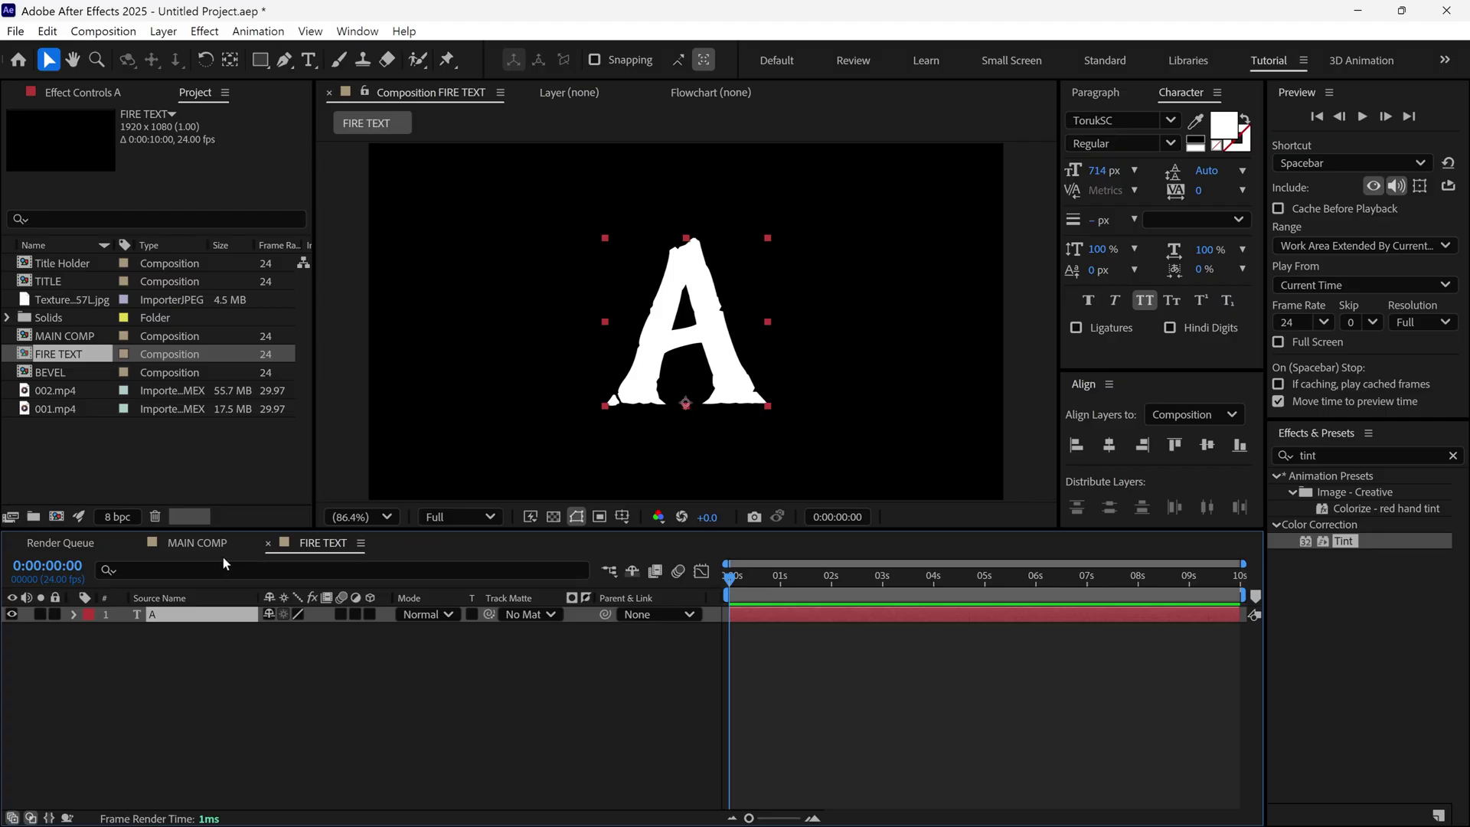
In MAIN COMP, turn off visibility of TITLE, 001.mp4 and 002.mp4, lock them, mark them shy and hide shy layers.
left_click(205, 545)
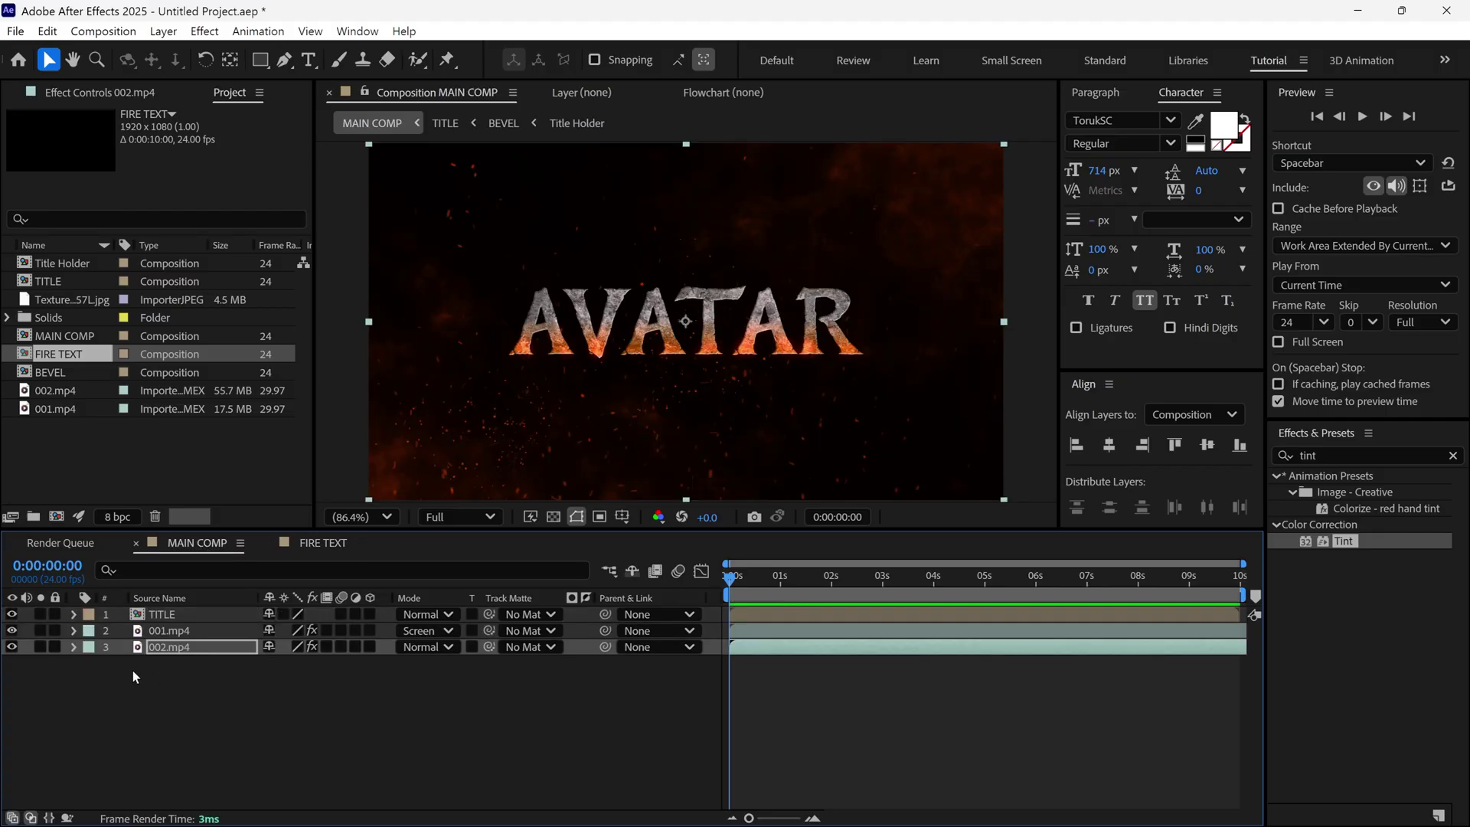
left_click_drag(12, 615, 54, 651)
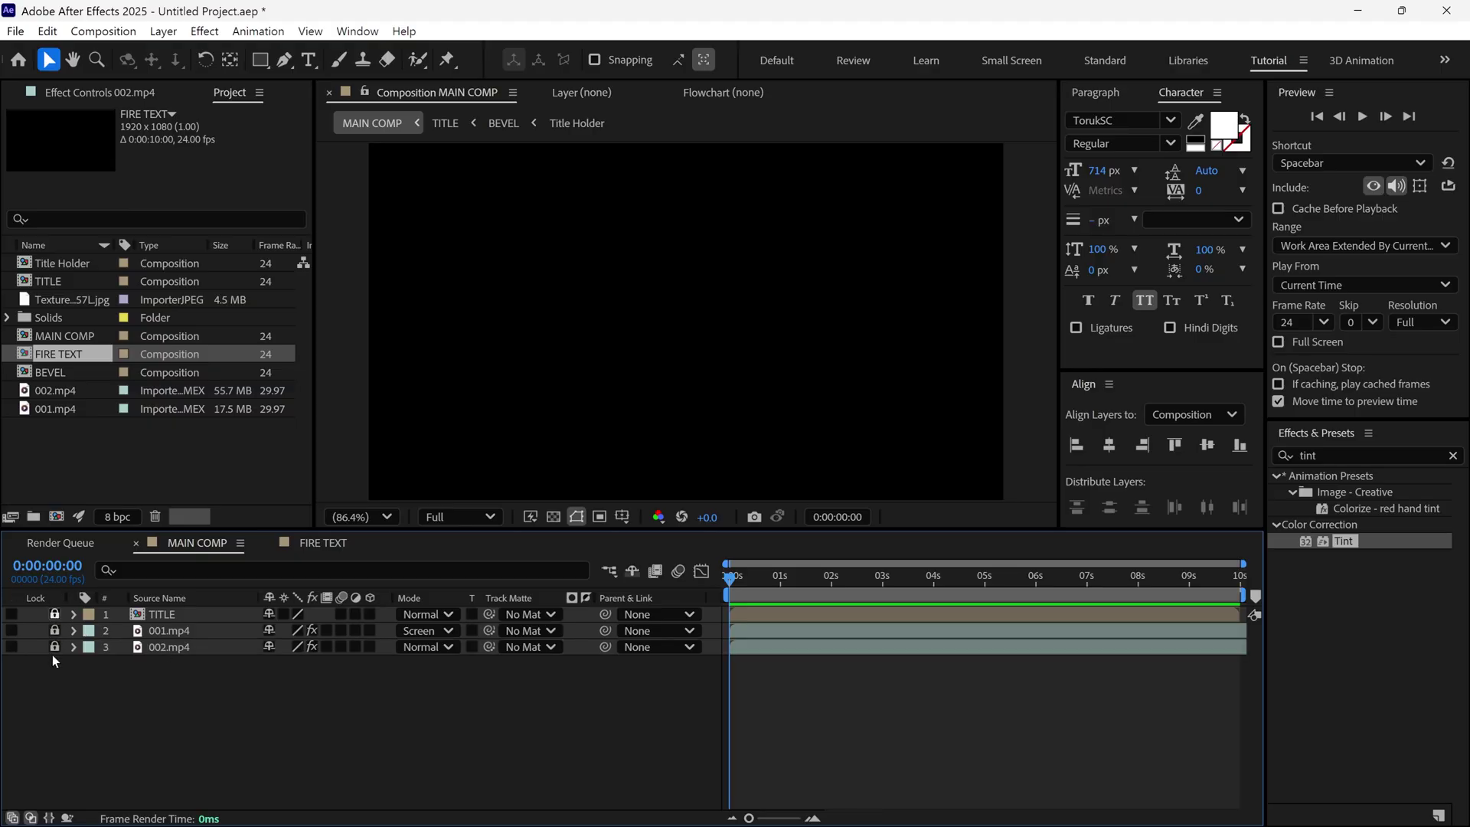
left_click(271, 616)
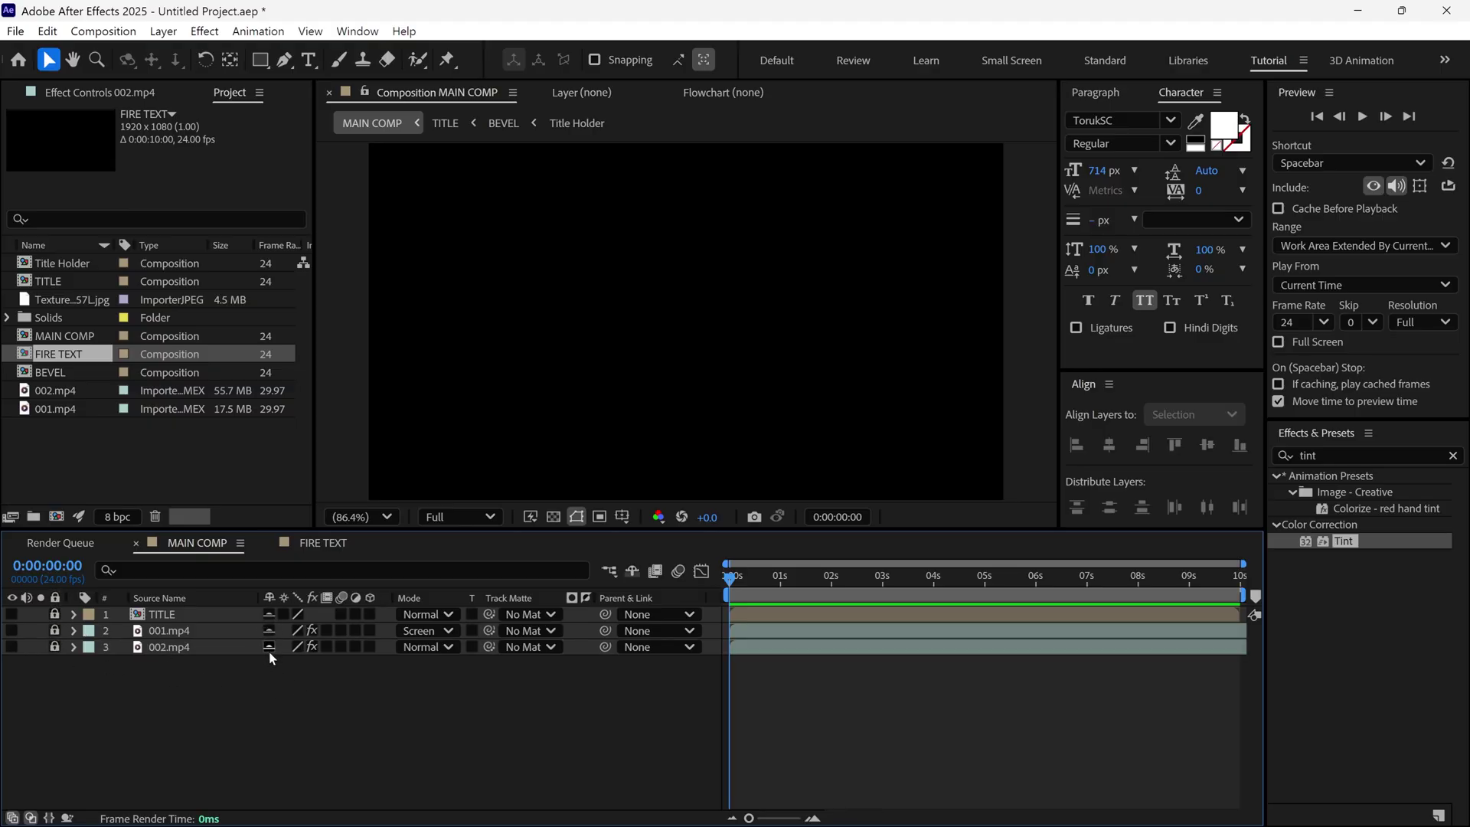
left_click(639, 572)
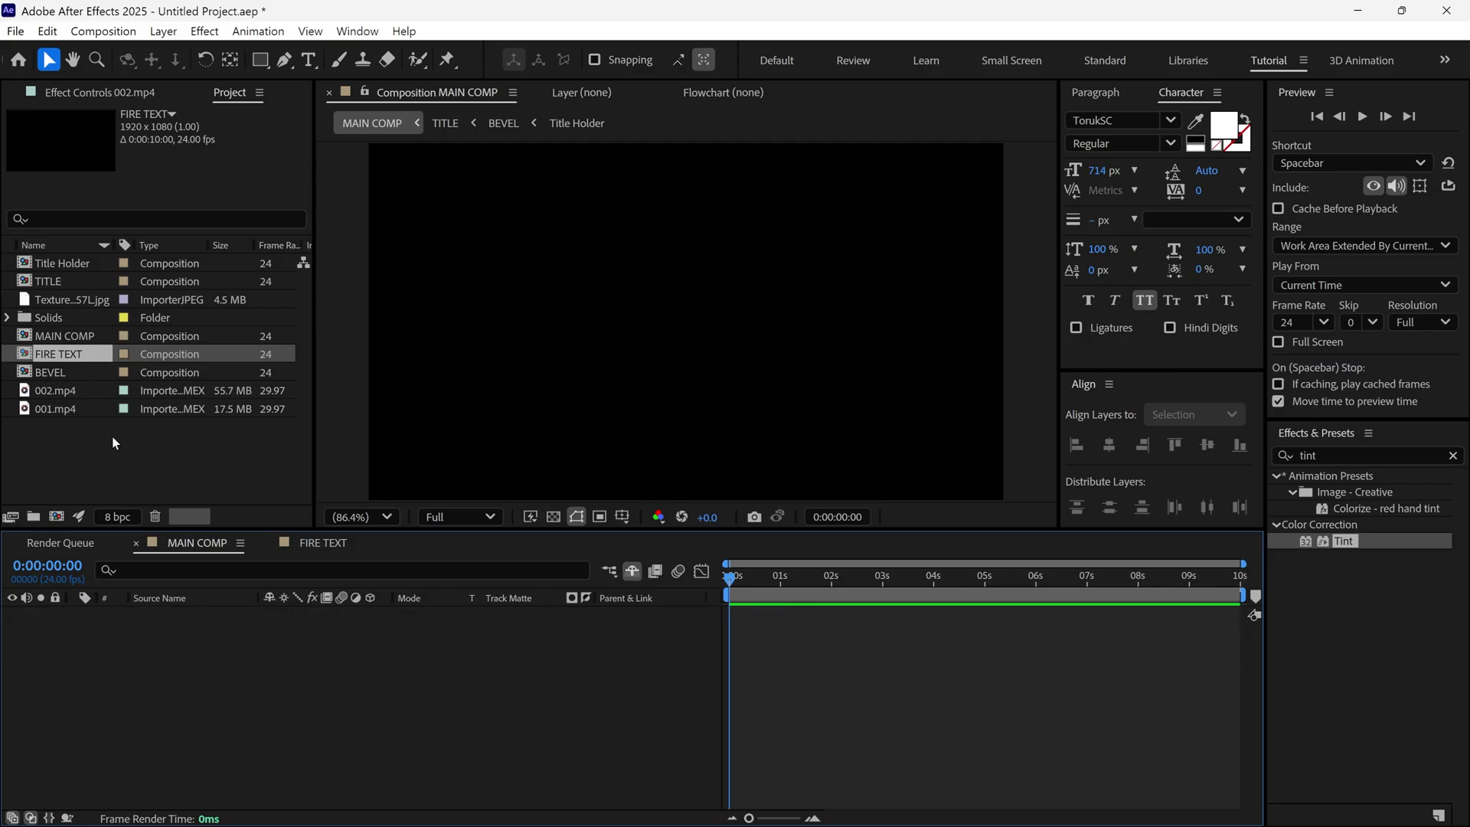
Add FIRE TEXT to MAIN COMP and import FLAME THROWER_AWAY FROM CAM and Ground Fire 01, placing both clips above it.
left_click_drag(68, 351, 118, 623)
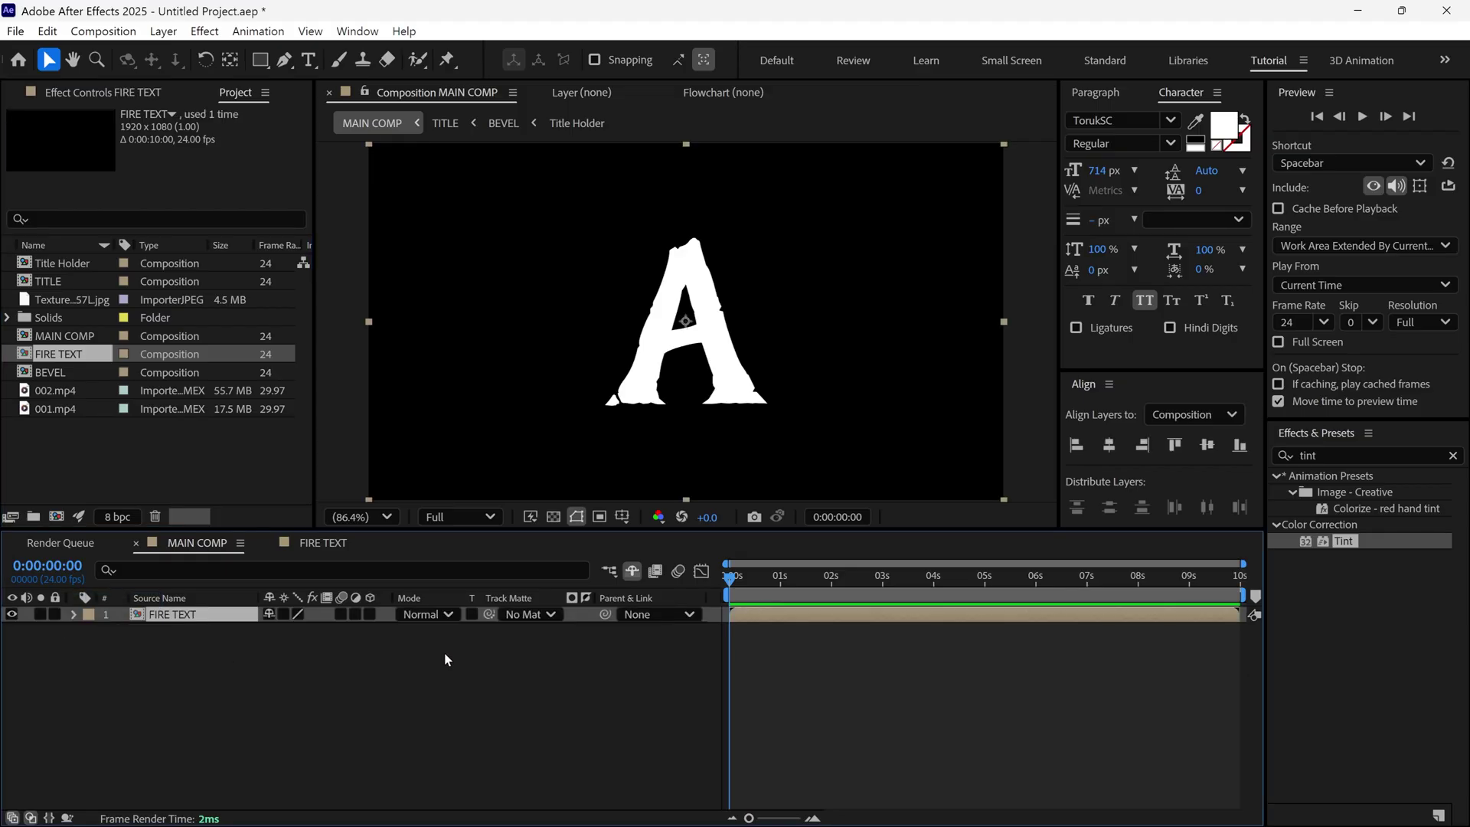
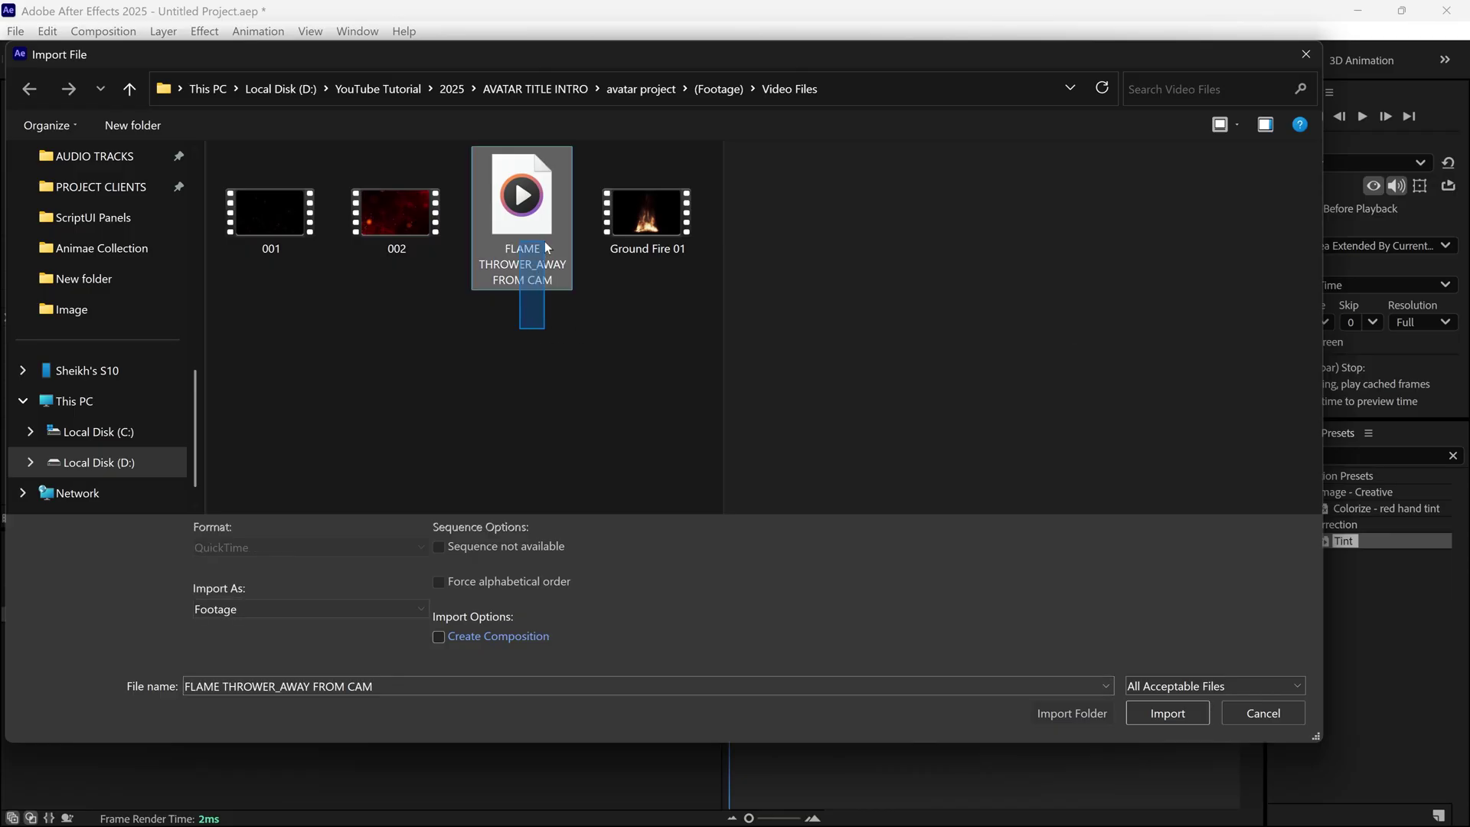
left_click(651, 230, "ctrl")
left_click(1161, 714)
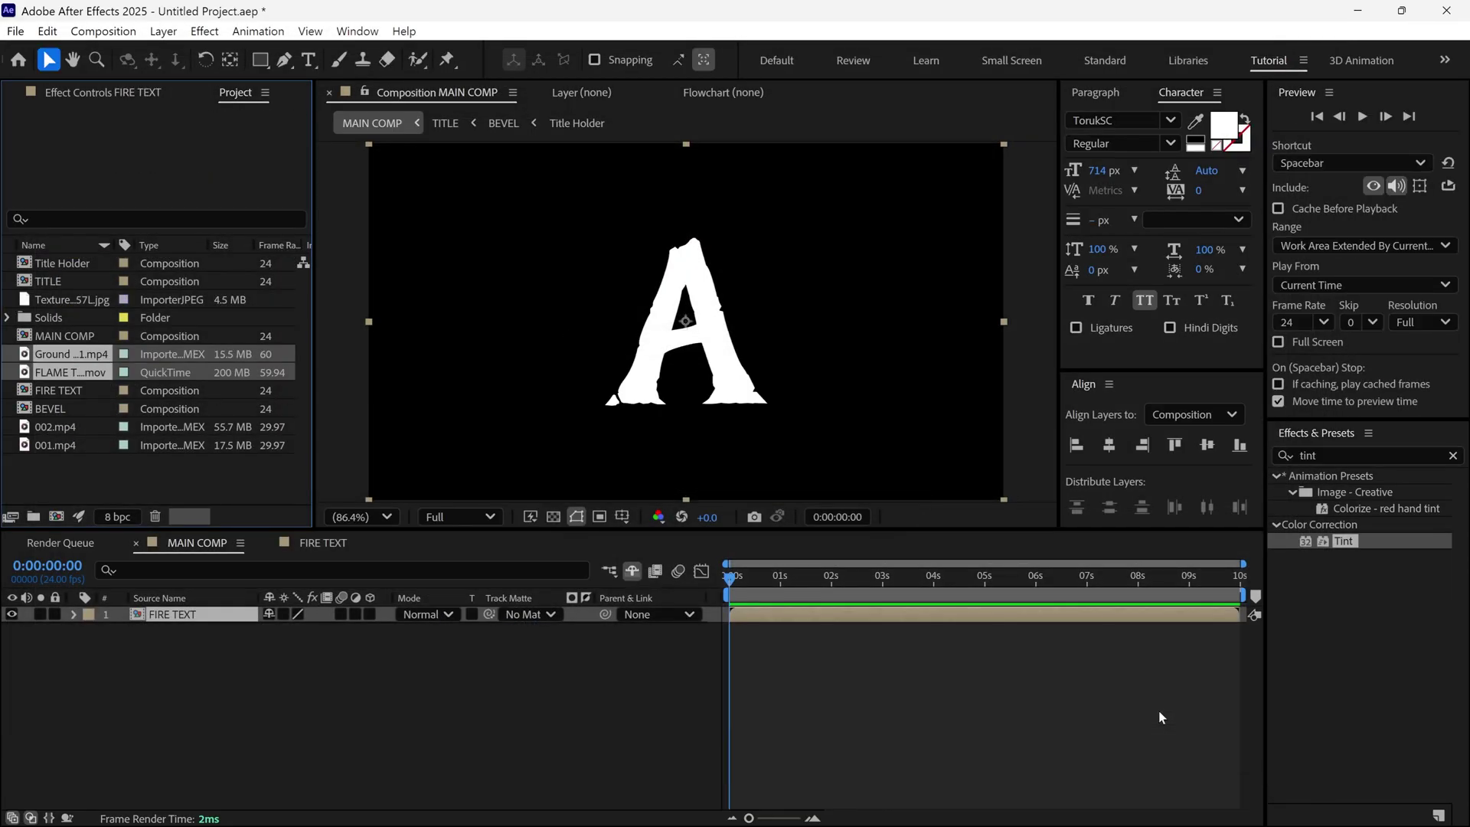
left_click_drag(92, 376, 186, 611)
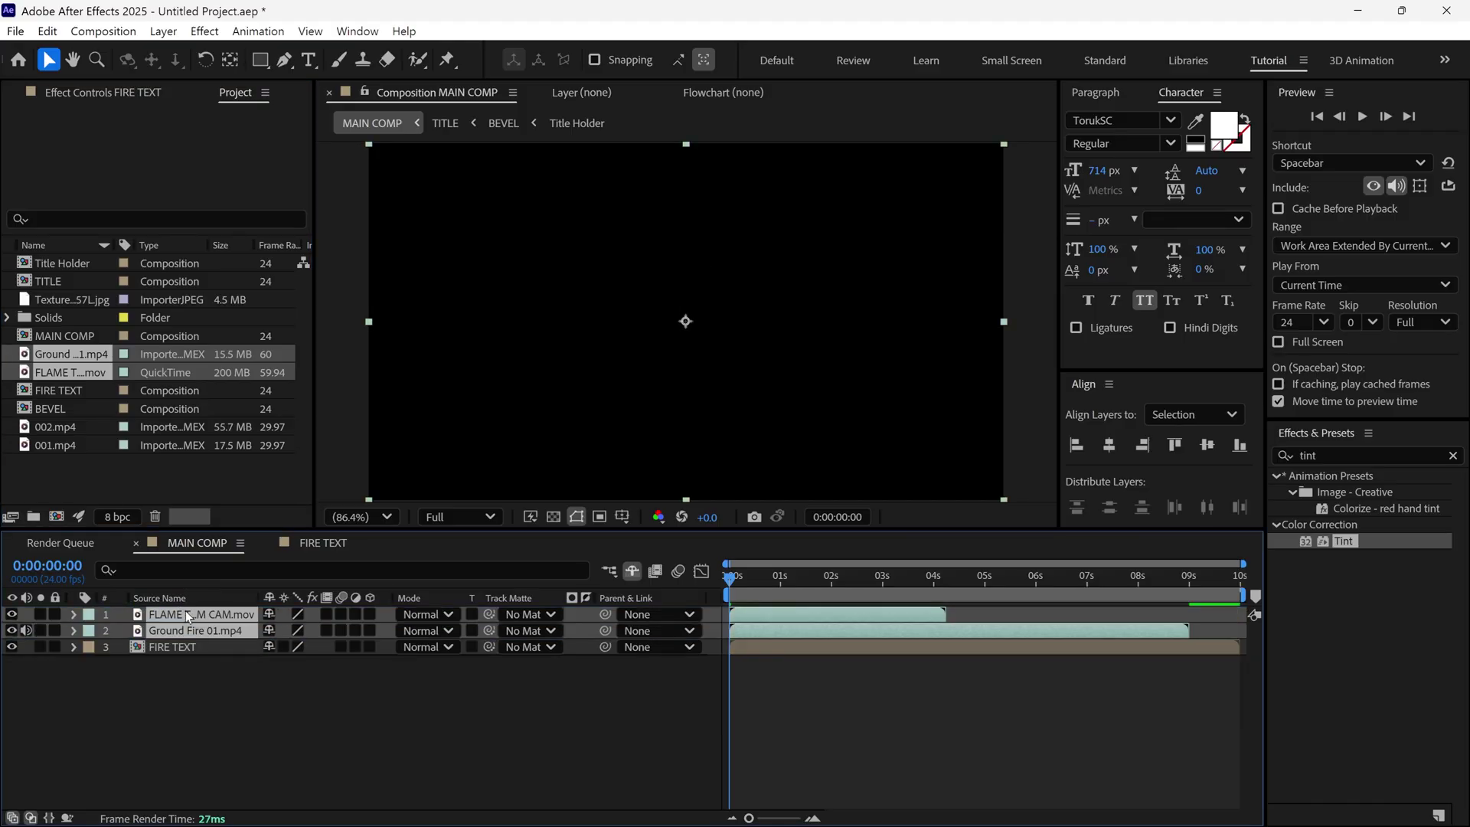
Set both fire clips' blending mode to Screen and scrub through the result.
left_click(438, 615)
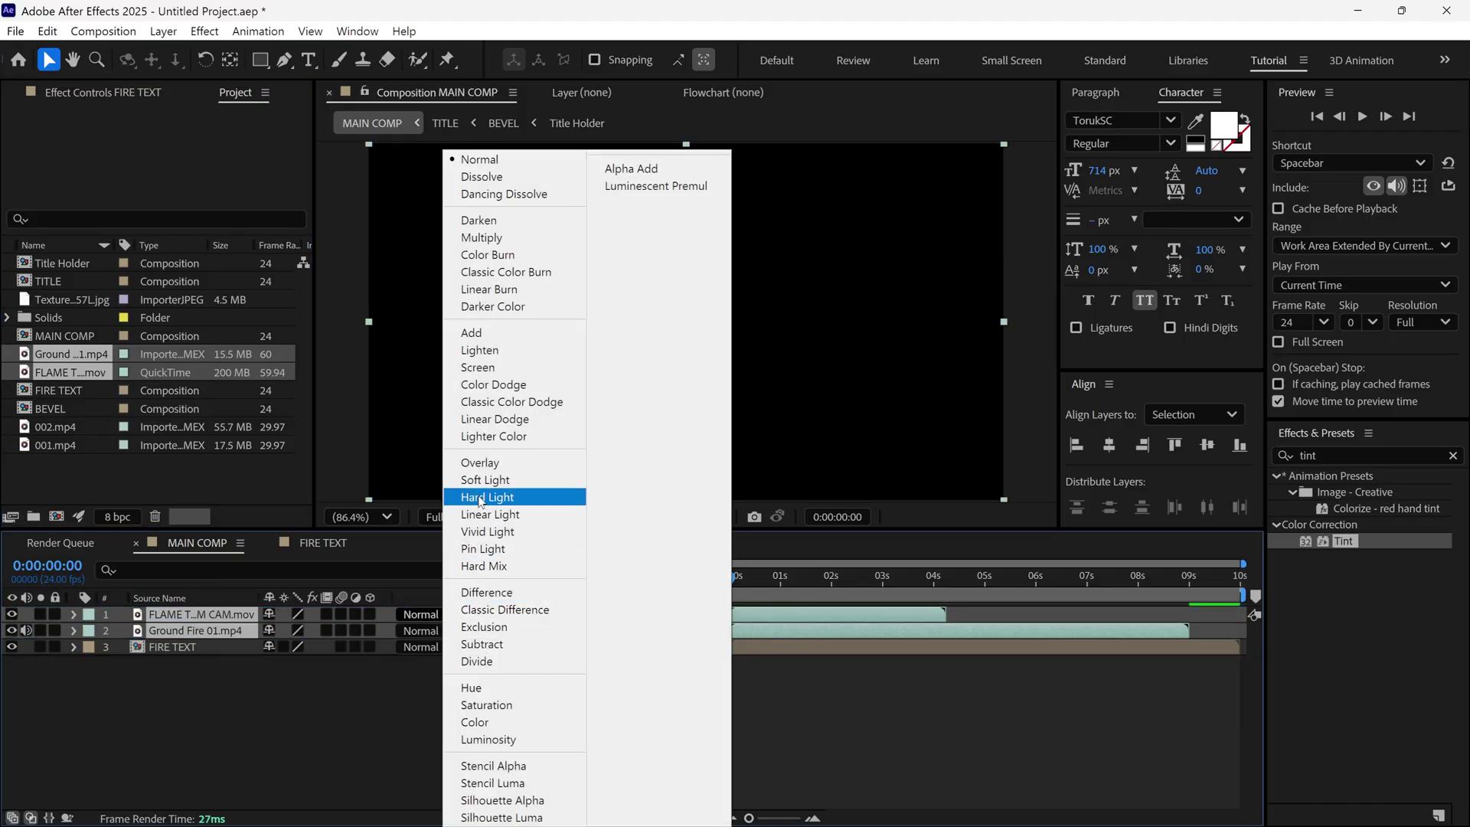
left_click(478, 368)
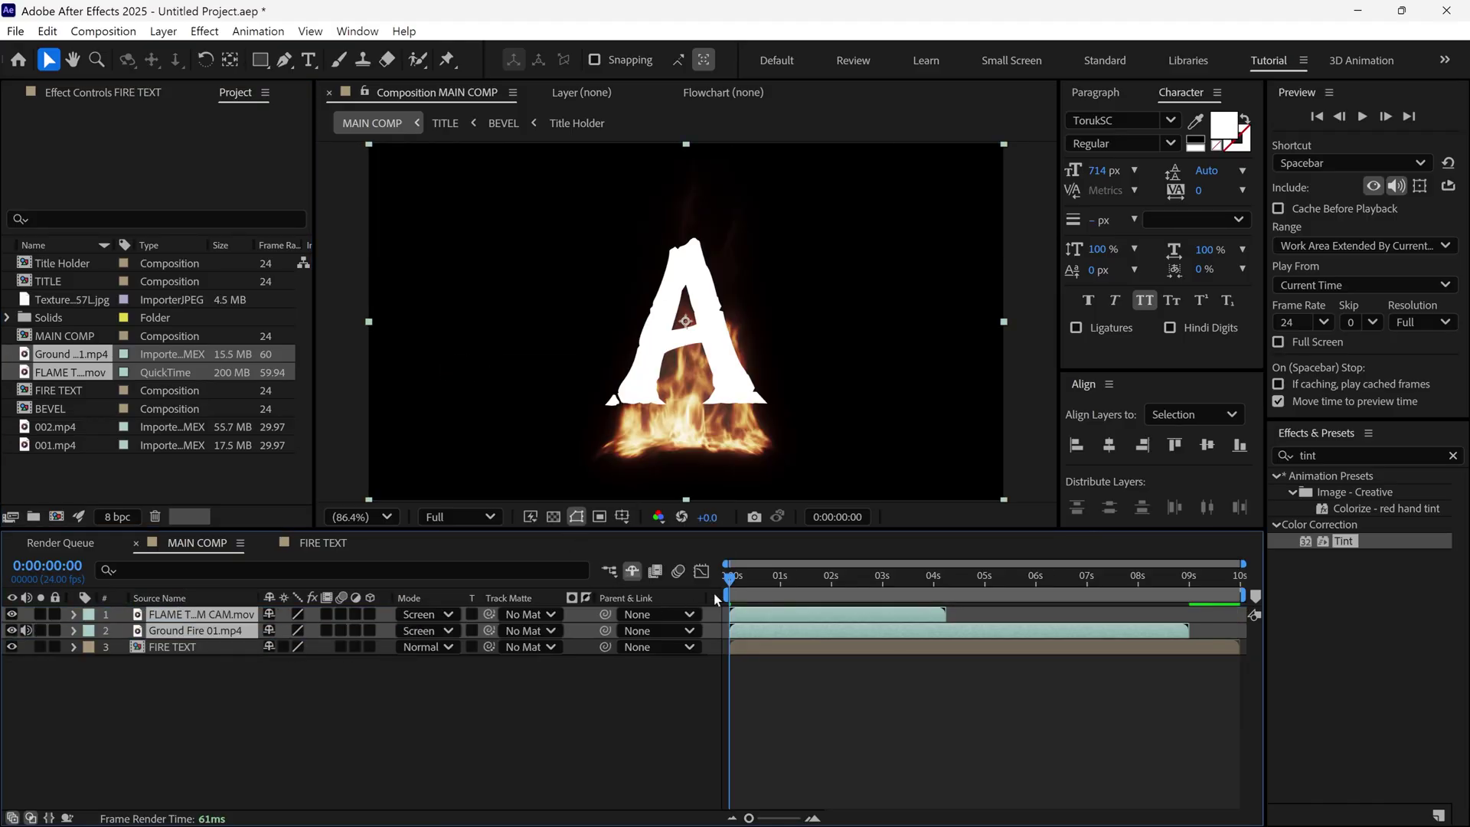
left_click_drag(731, 576, 715, 609)
left_click(223, 663)
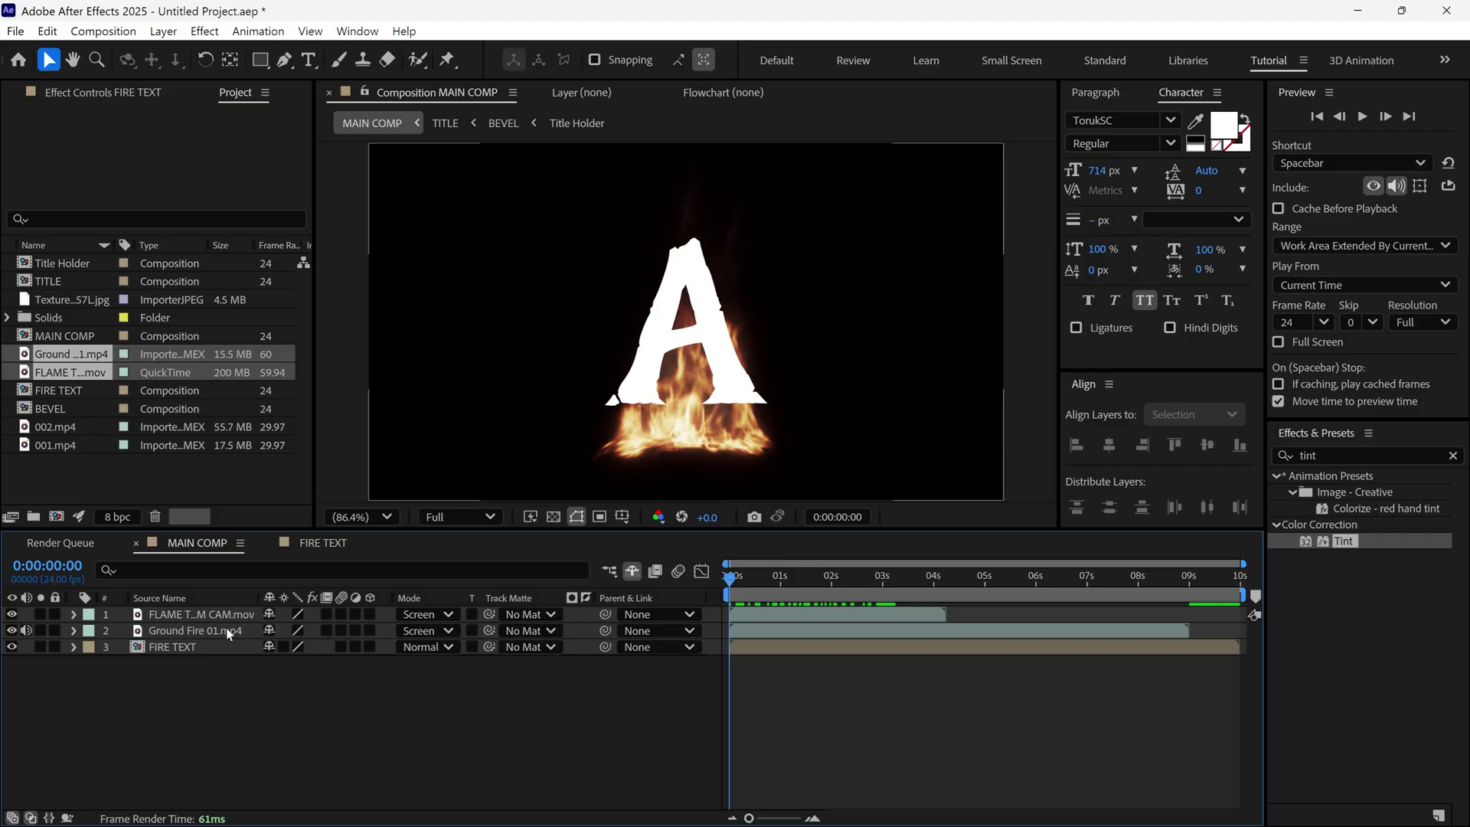
Raise the Ground Fire 01 clip to the base of the letter A and scale it to 105%.
left_click(226, 627)
left_click_drag(680, 469, 674, 434)
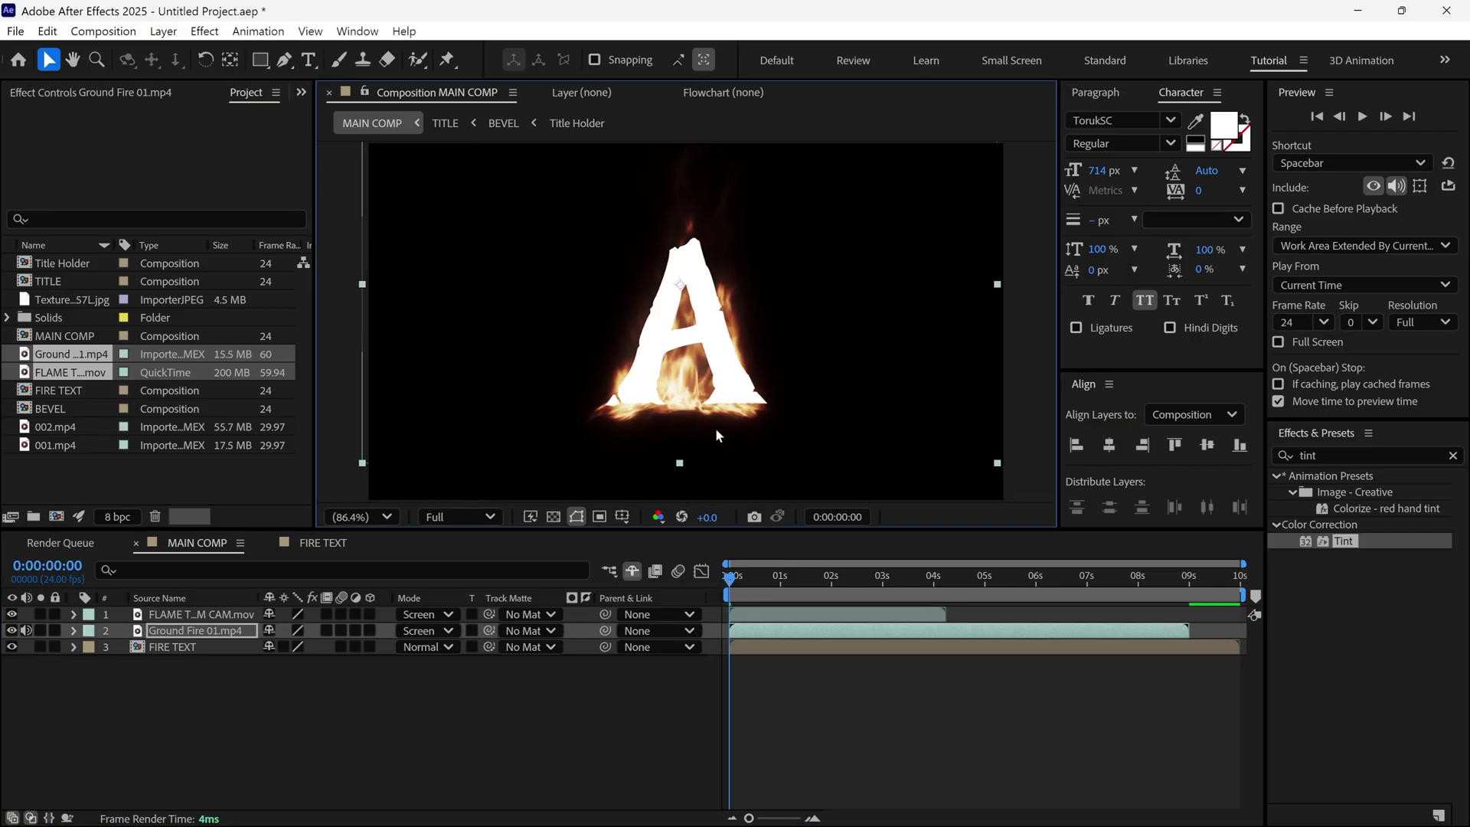
key("s")
left_click_drag(293, 652, 296, 648)
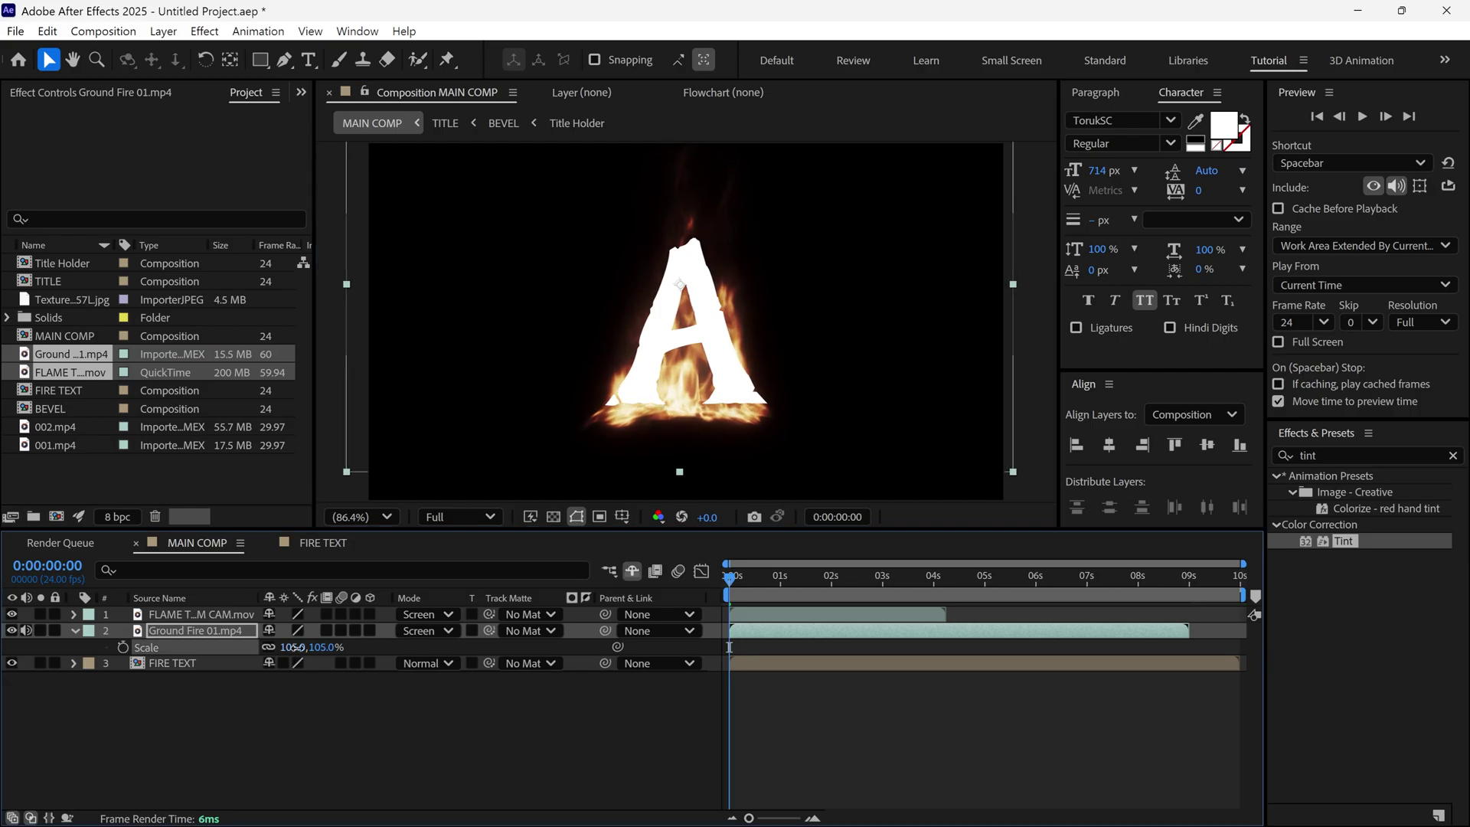
left_click(75, 630)
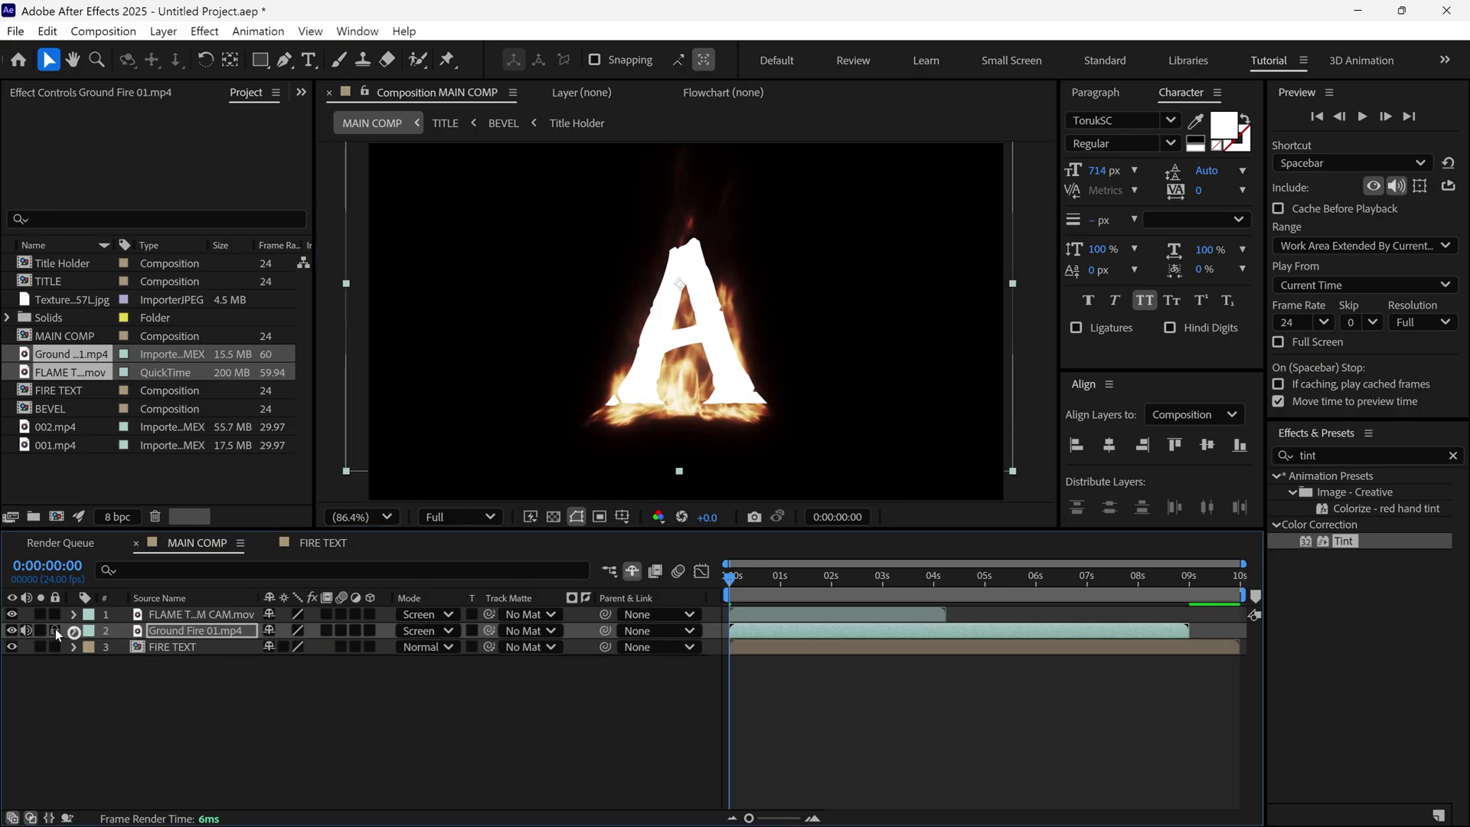
Solo the flame thrower clip, rotate it so the flame shoots upward, scale it to 74%, and turn off its solo.
left_click(40, 614)
left_click(791, 615)
left_click(774, 578)
key("r")
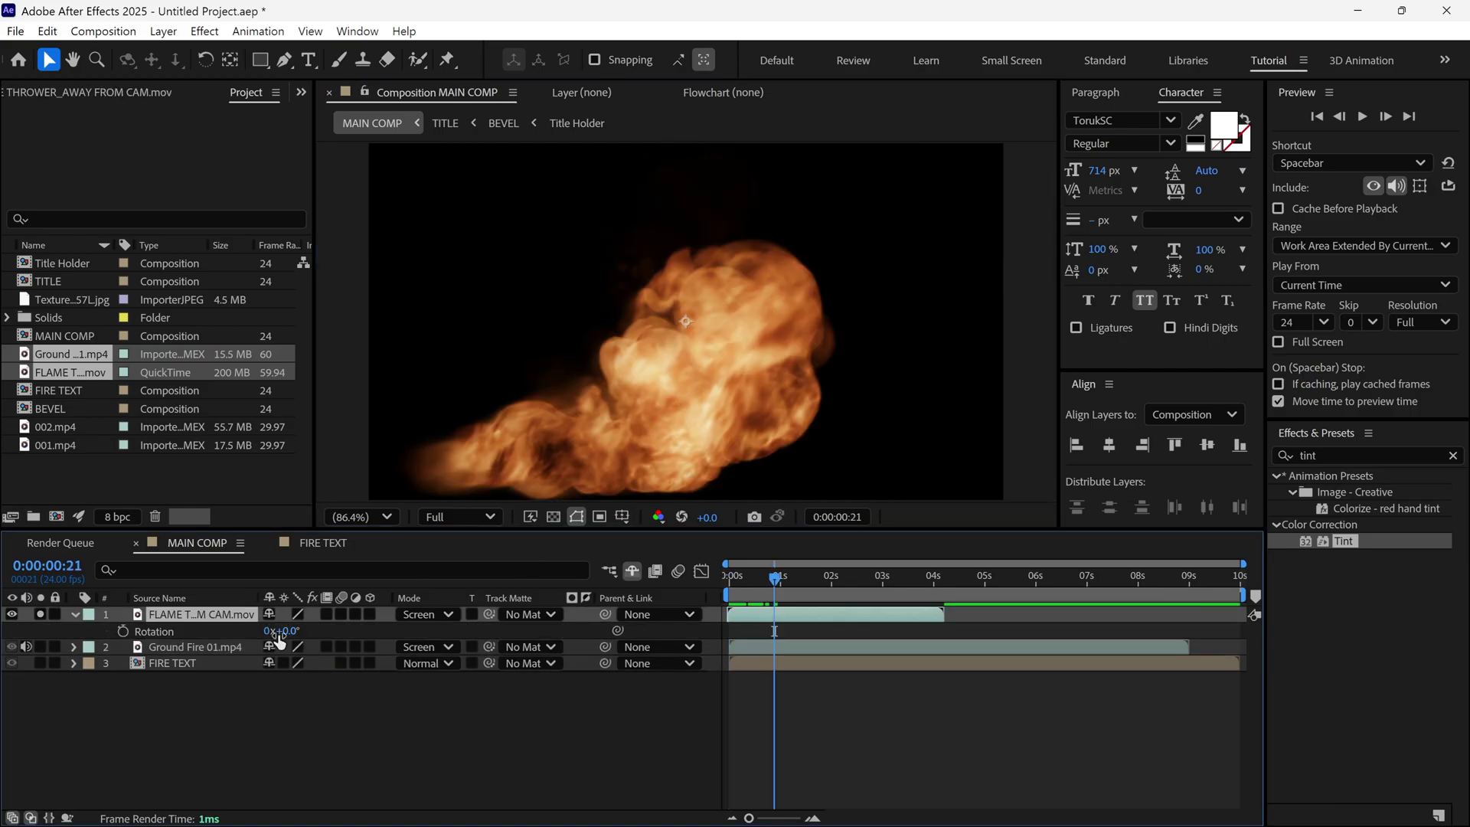
mouse_move(283, 631)
left_mouse_down()
mouse_move(243, 631)
mouse_move(269, 631)
left_mouse_up()
left_click(666, 407)
key("s")
left_click(41, 614)
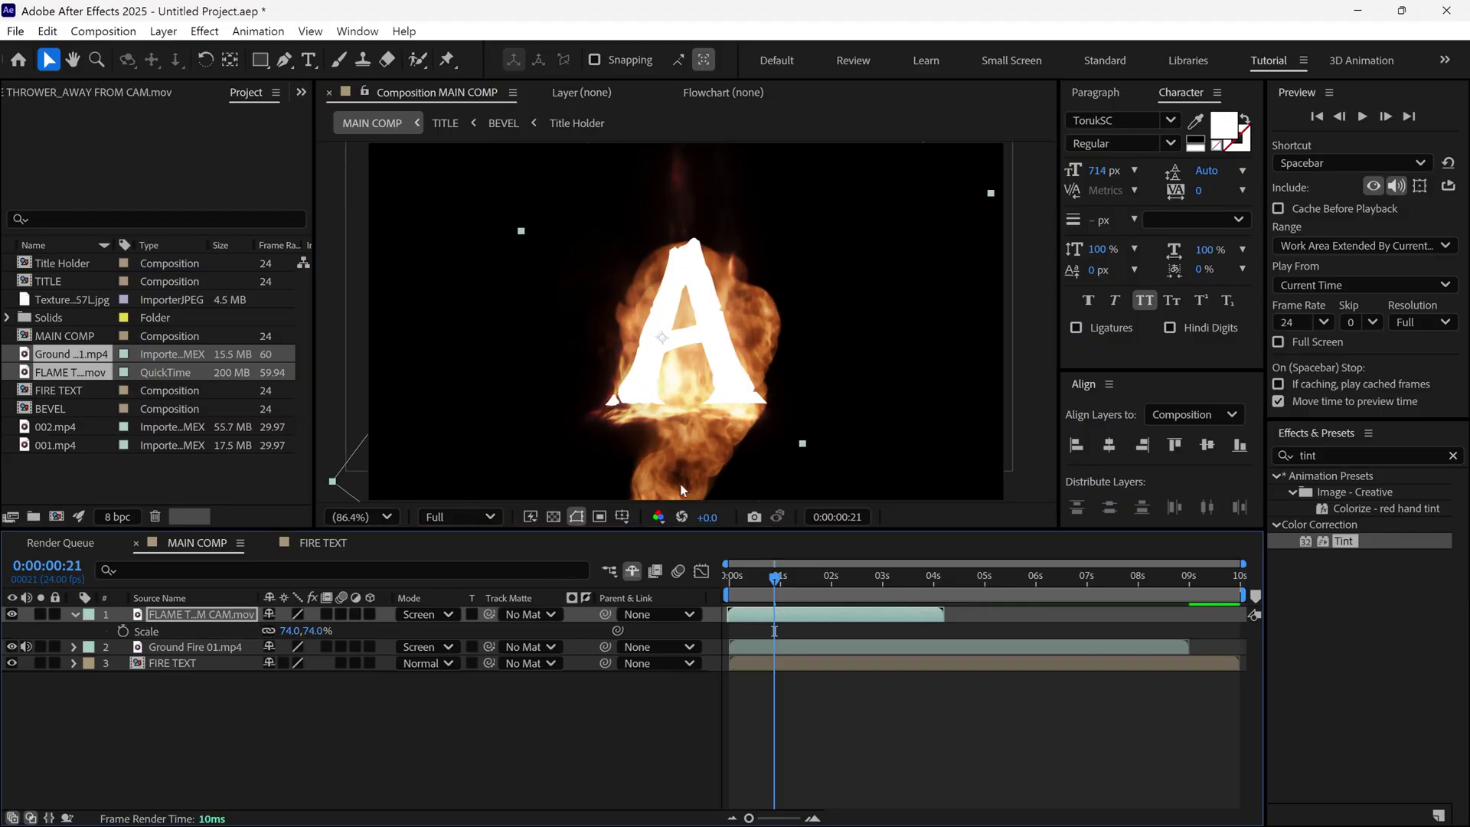
Move the flame thrower clip slightly up over the letter A and scrub back to the start to check it.
left_click_drag(682, 490, 676, 453)
left_click_drag(777, 592, 728, 587)
key("s")
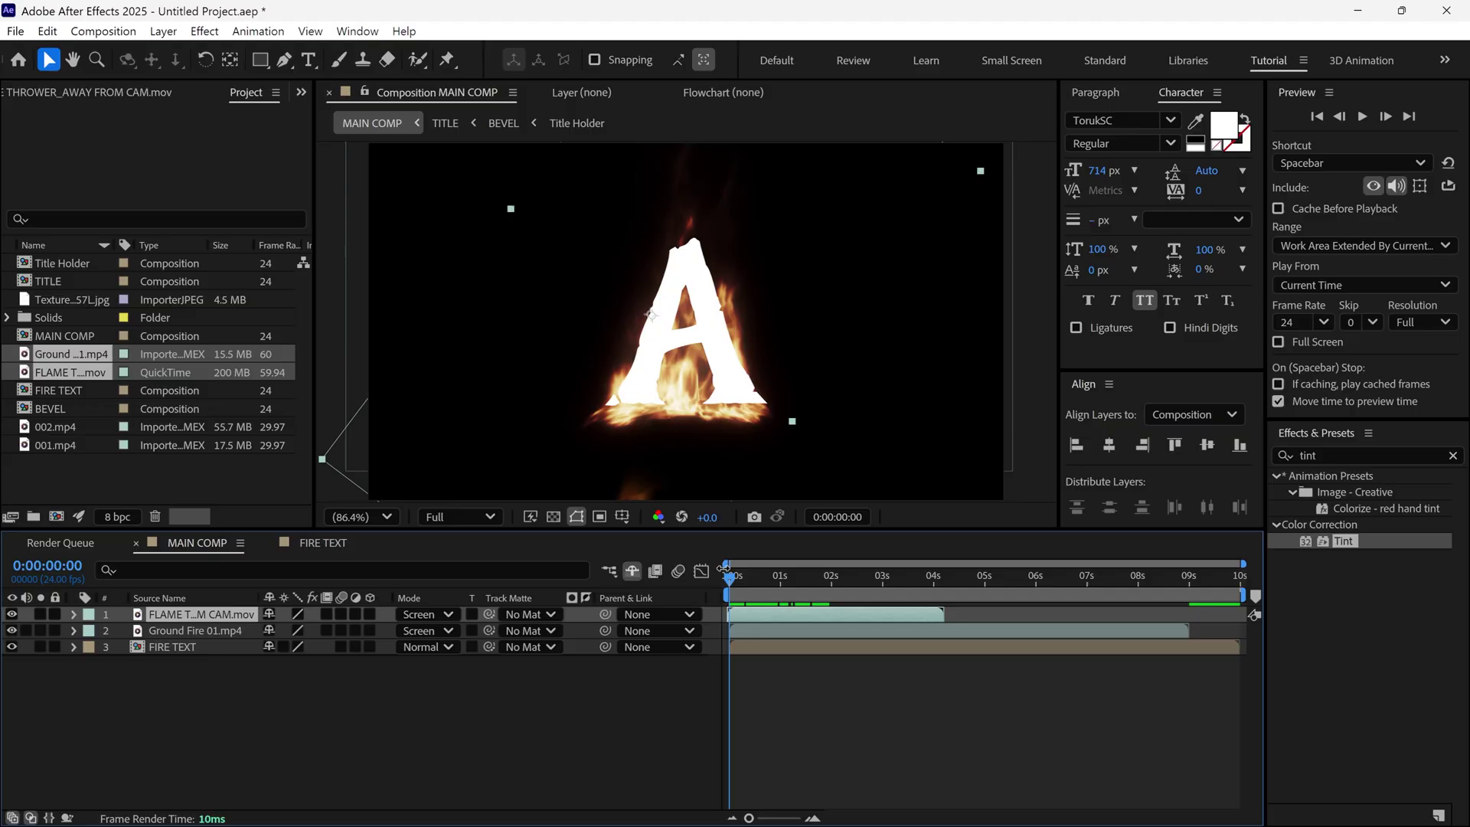
Keyframe the flame thrower clip's opacity to fade from 100% at 0:00:01:13 to 0% at 0:00:02:14.
left_click_drag(731, 582, 810, 586)
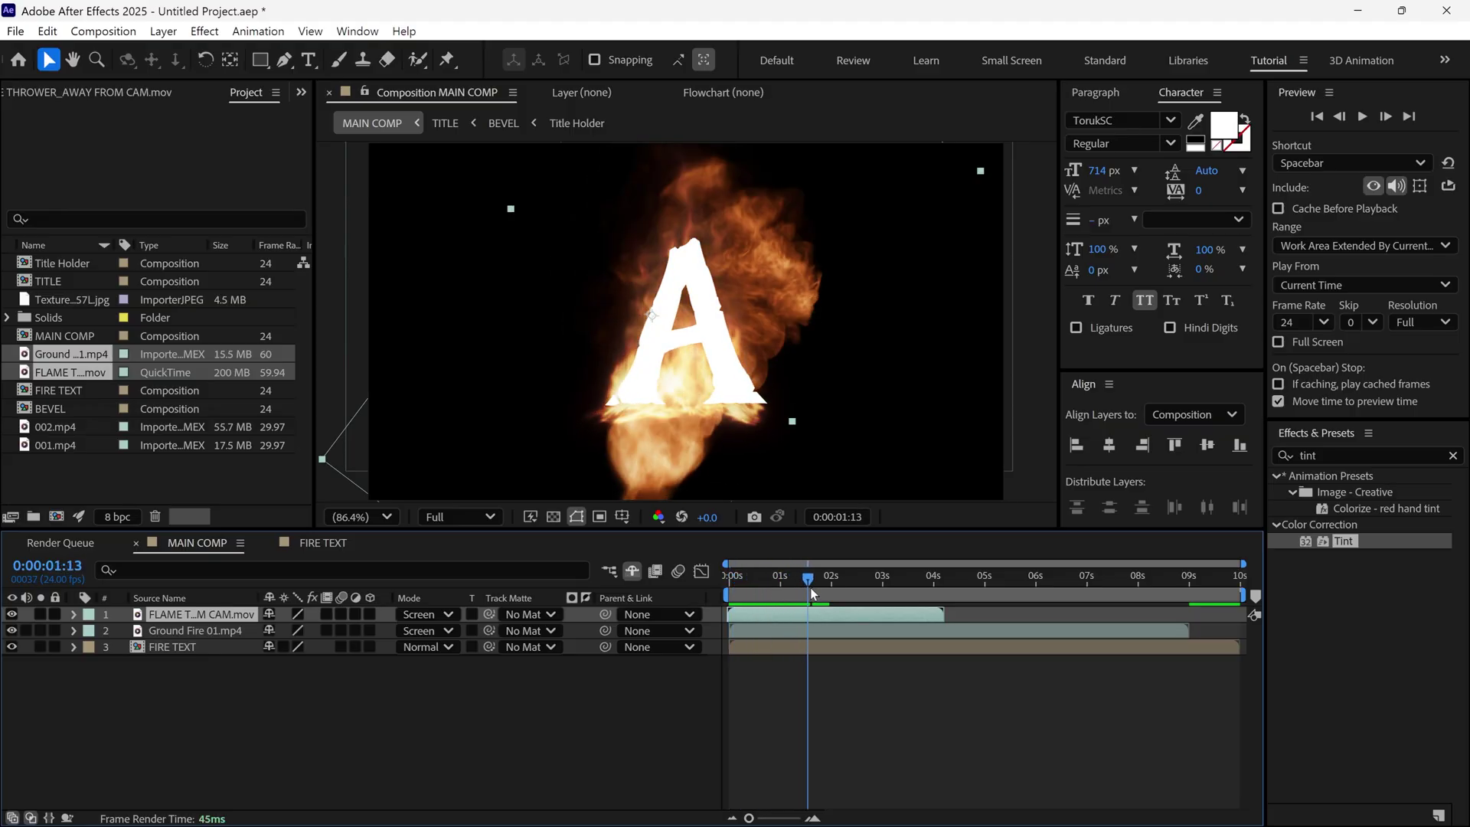
key("t")
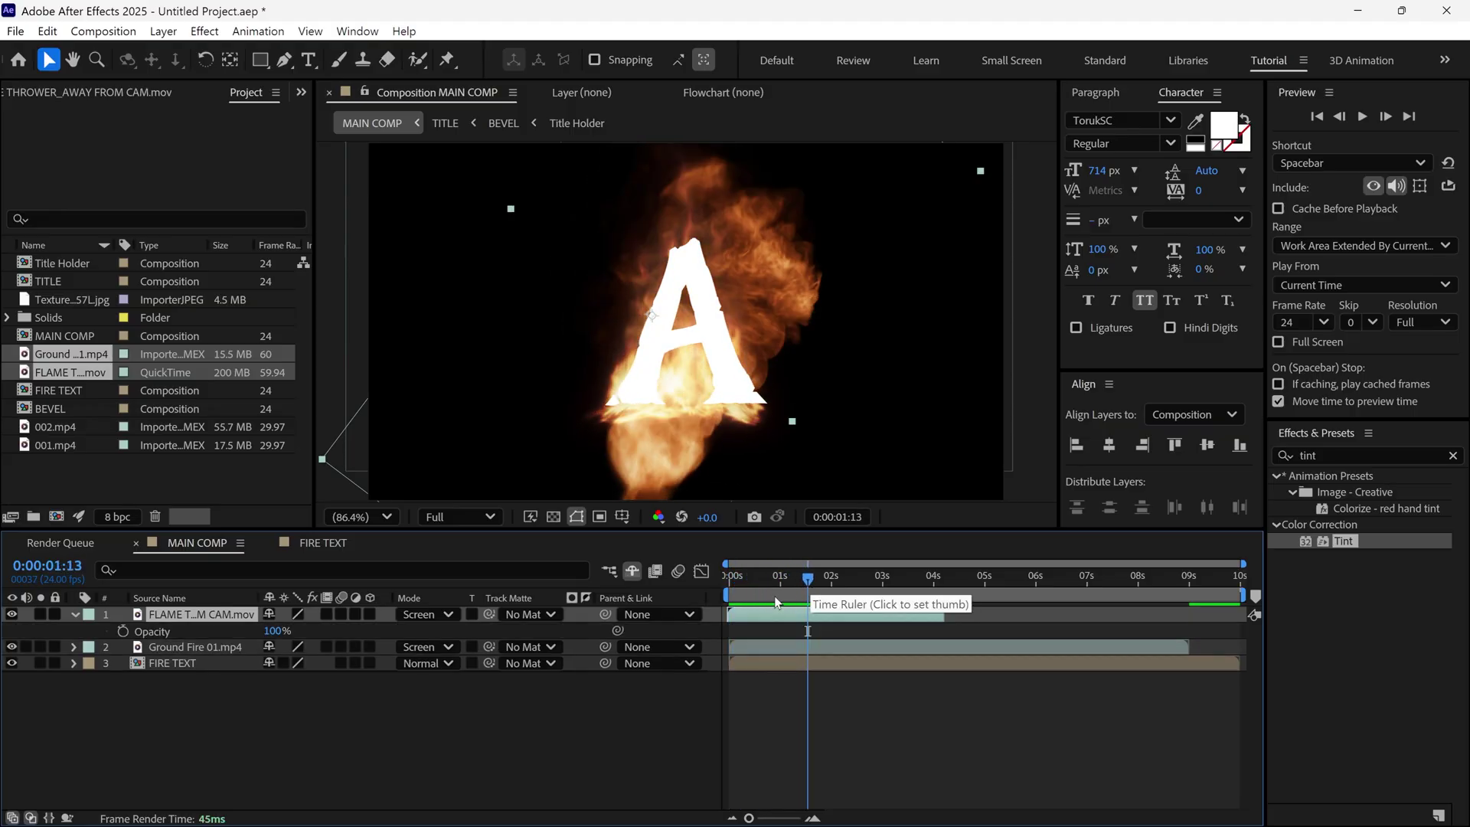
left_click(123, 631)
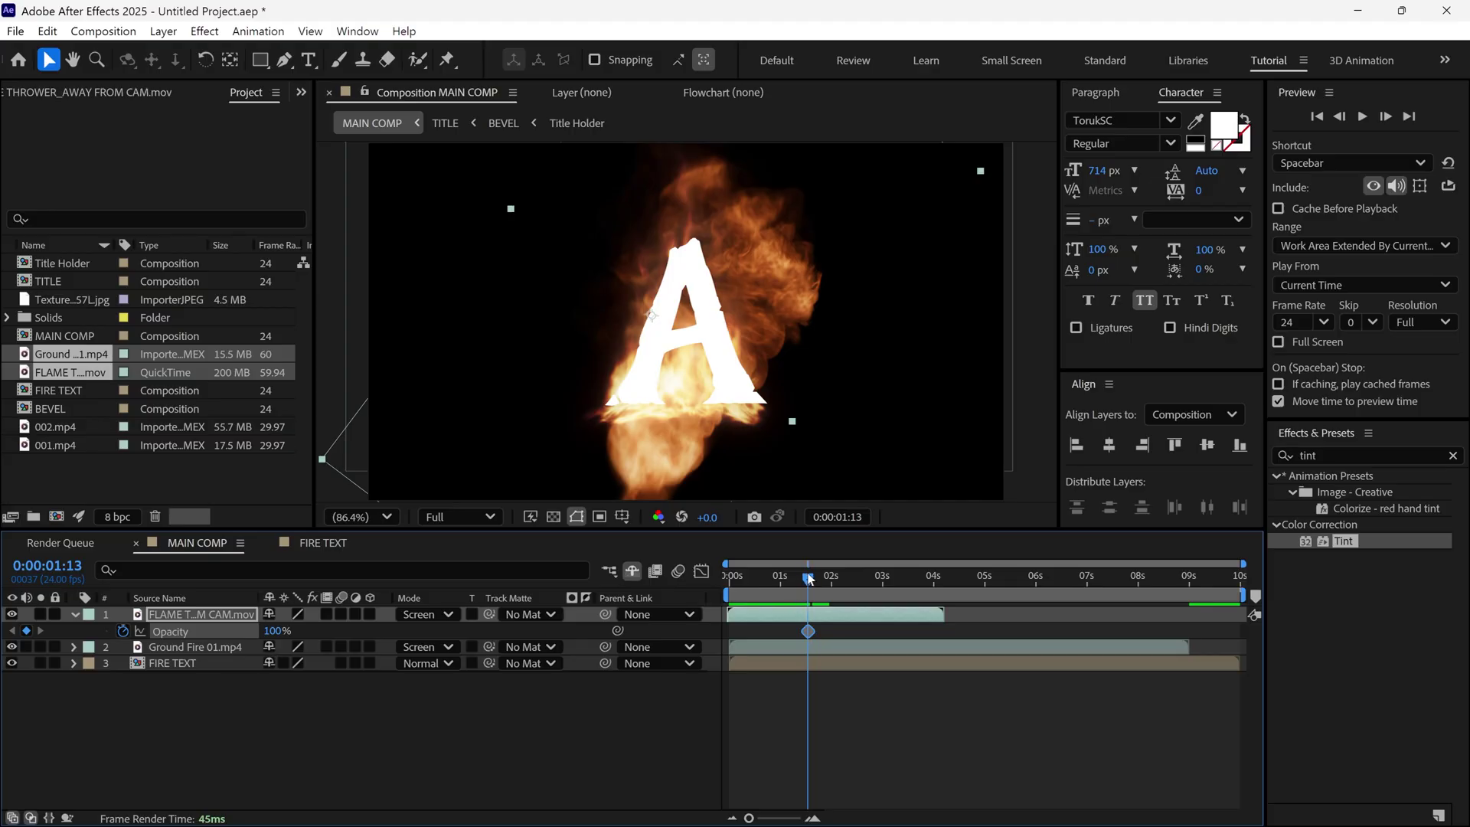
left_click_drag(809, 579, 862, 580)
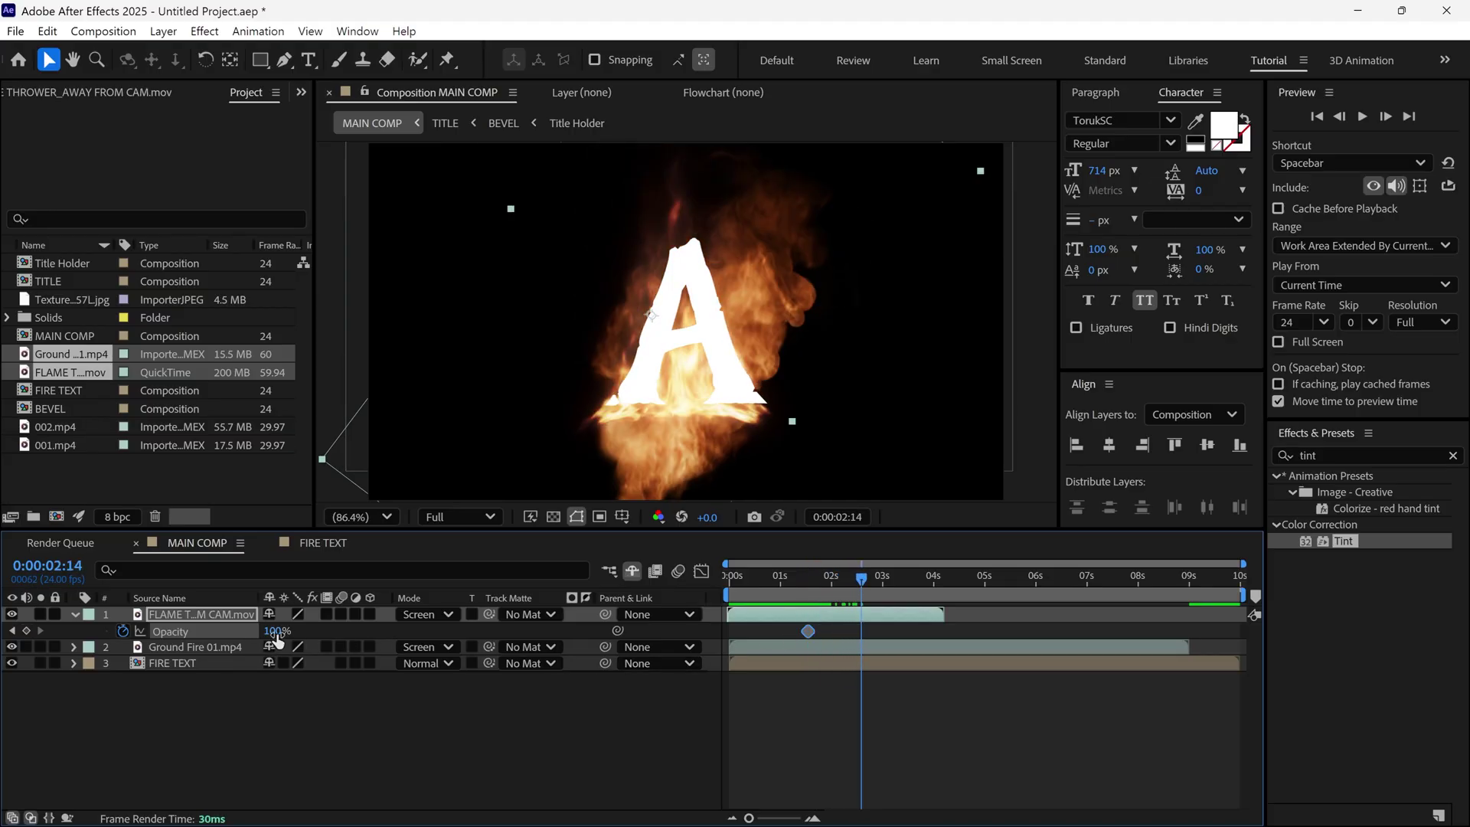
left_click_drag(277, 640, 167, 635)
left_click_drag(859, 584, 810, 596)
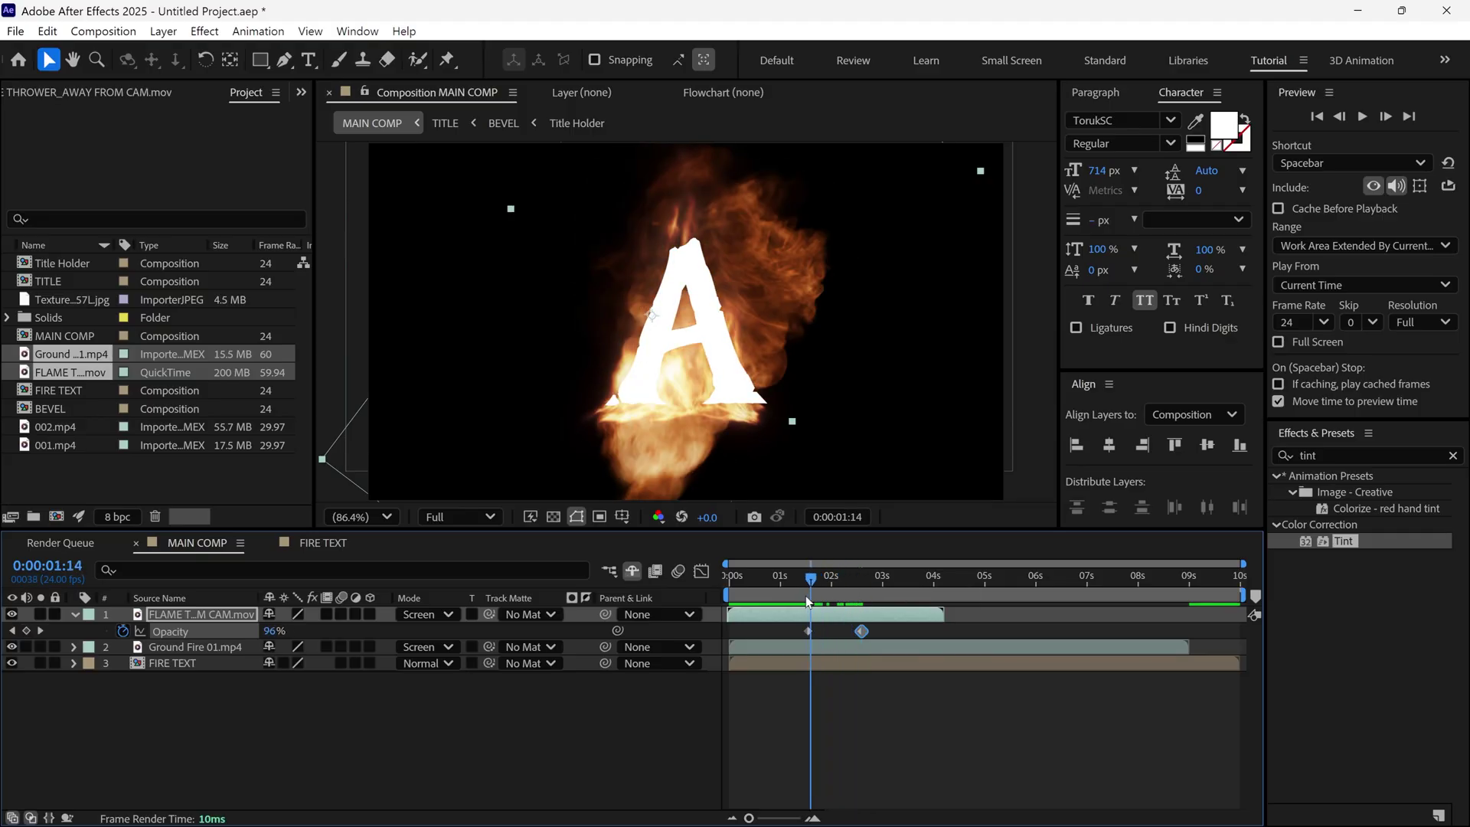
Keyframe Ground Fire 01's opacity from 0% at 0:00:01:14 to 100% at 0:00:02:13, and preview the crossfade.
left_click(778, 650)
key("t")
left_click(123, 663)
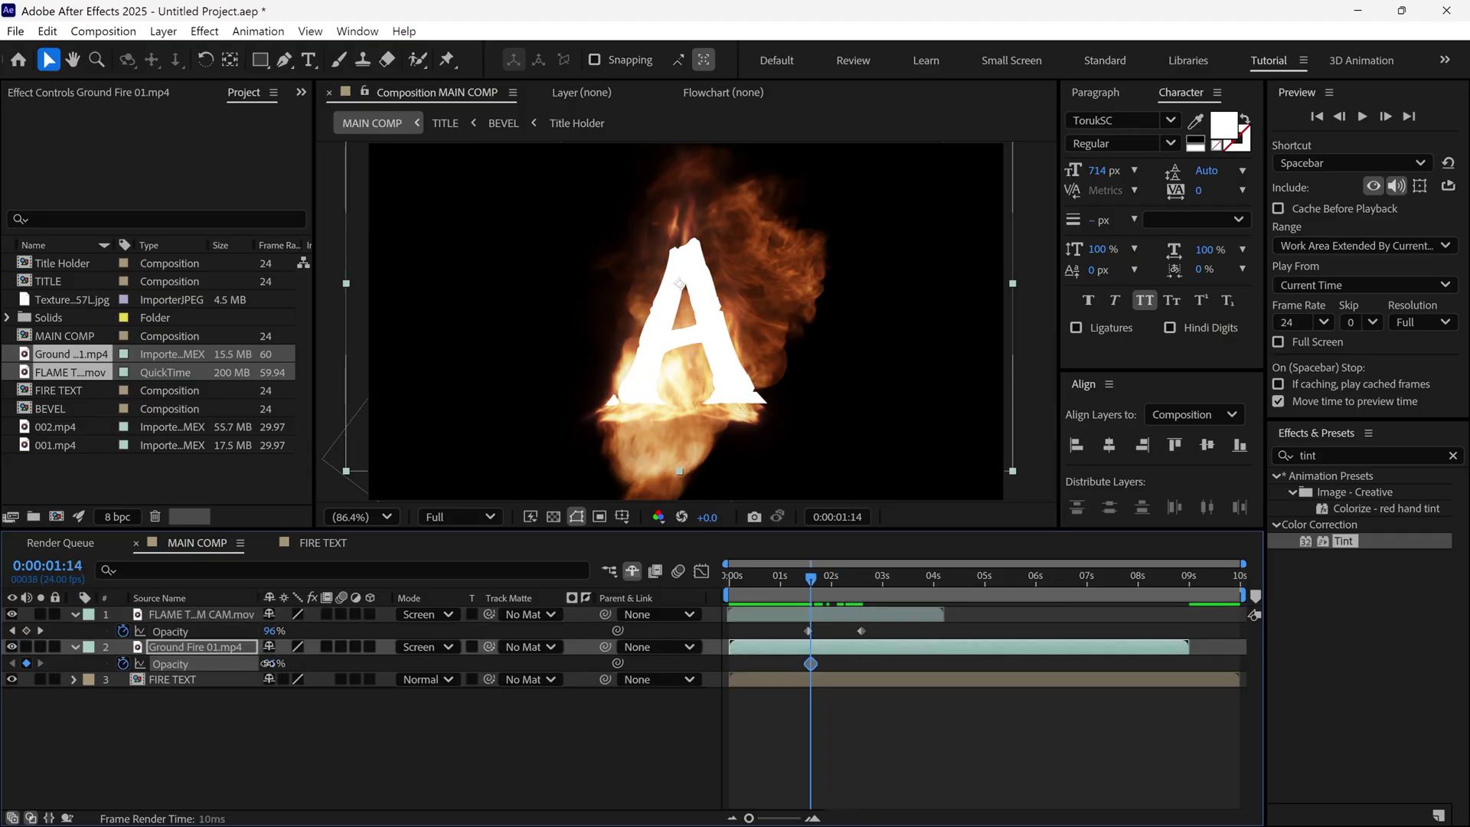
left_click_drag(274, 663, 306, 666)
key("k")
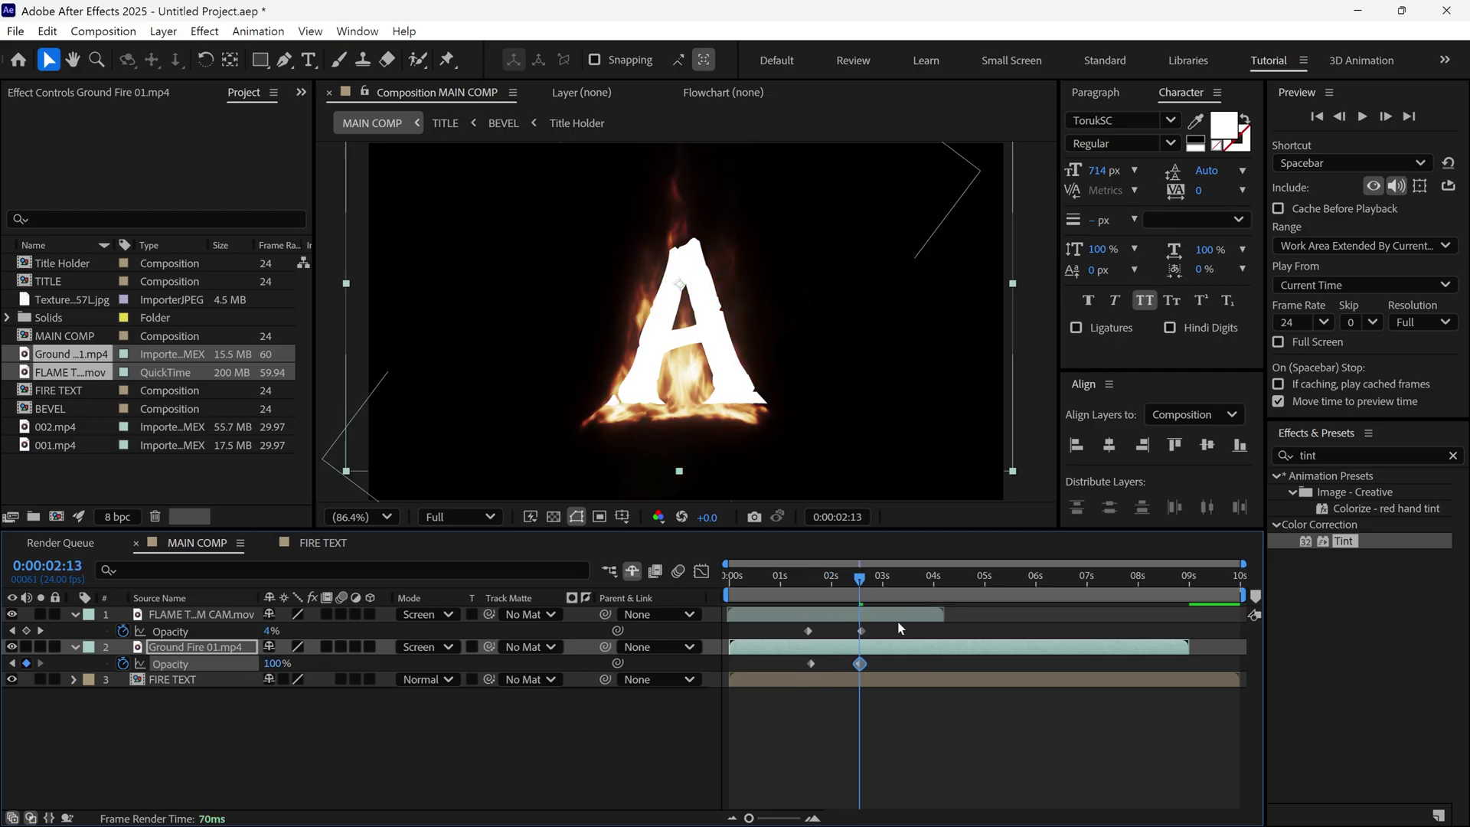
left_click_drag(859, 583, 804, 599)
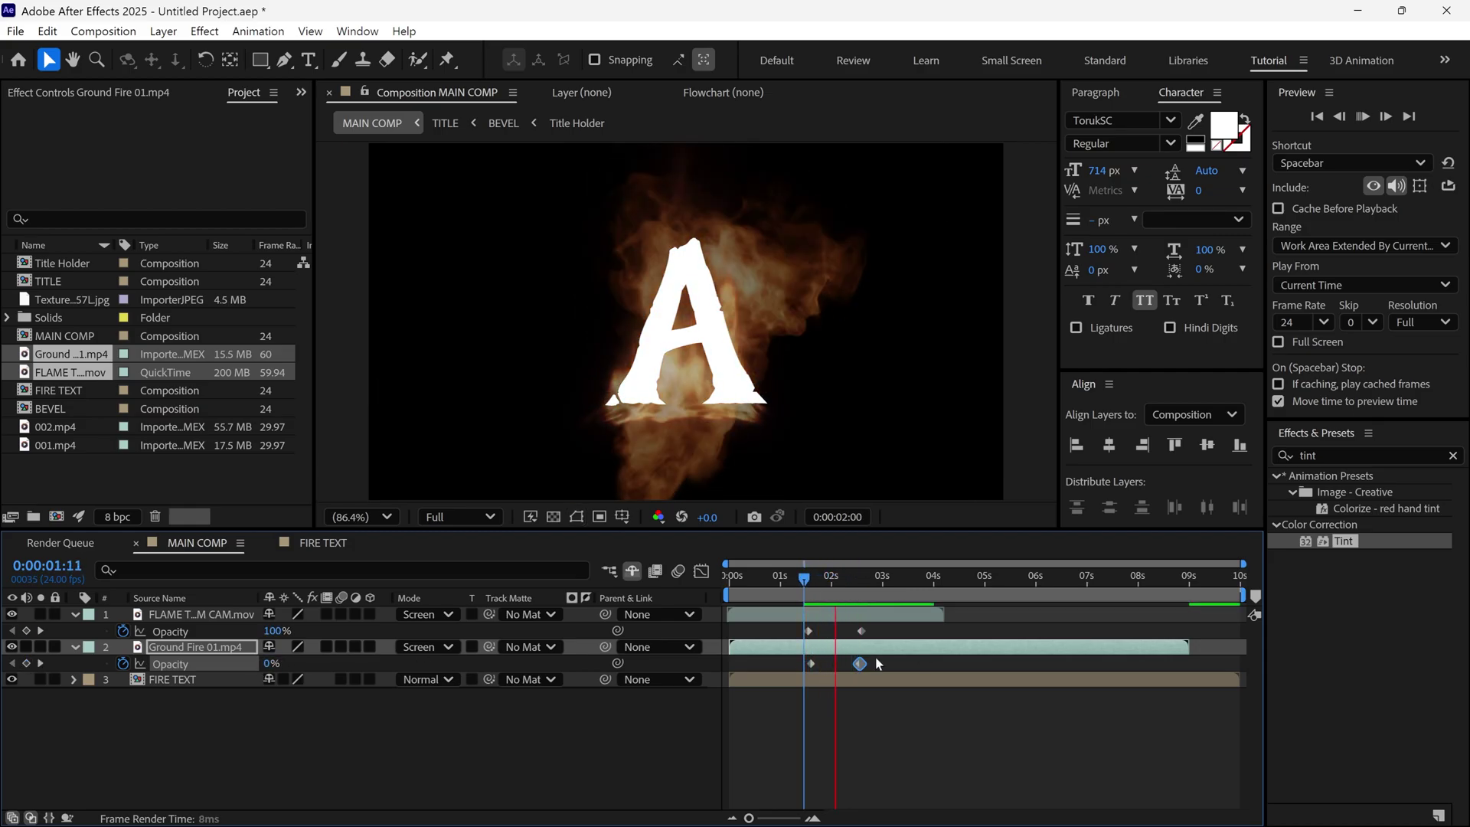
key("space")
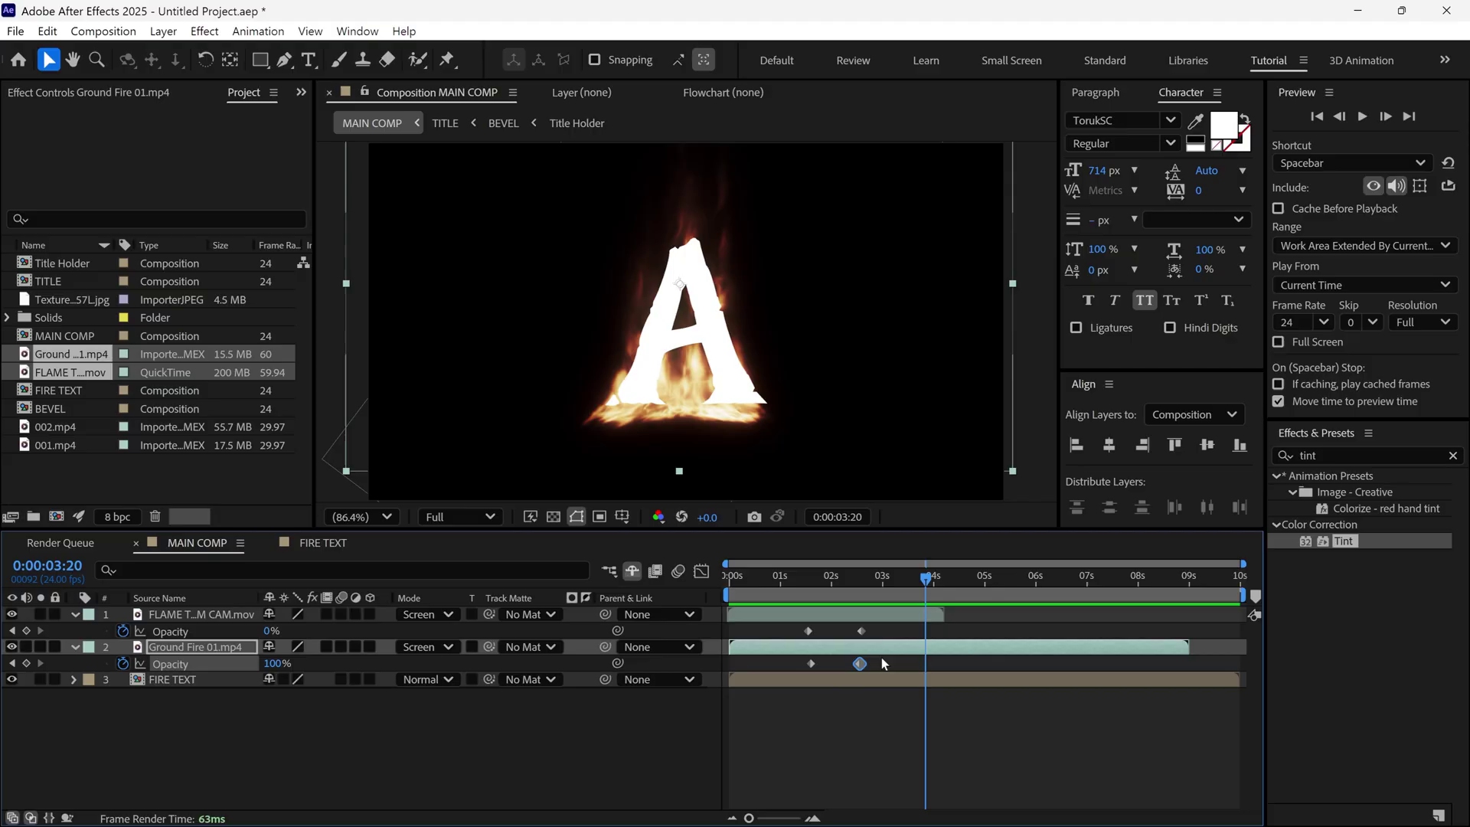
Pre-compose the flame thrower and Ground Fire 01 layers as "Fire Comp", moving all attributes into the new composition.
left_click(811, 664, "shift")
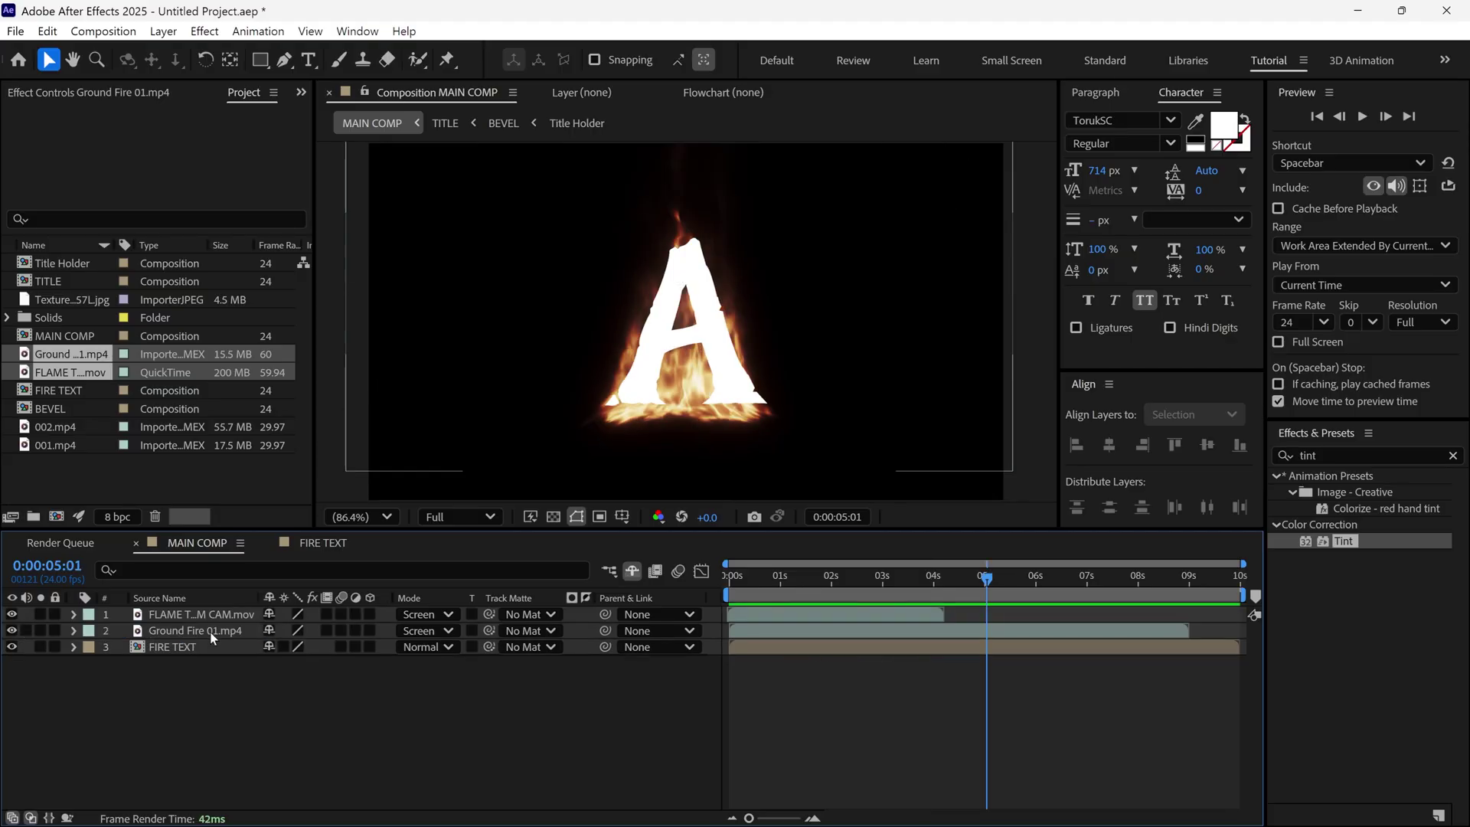
left_click(216, 630)
left_click(205, 617, "shift")
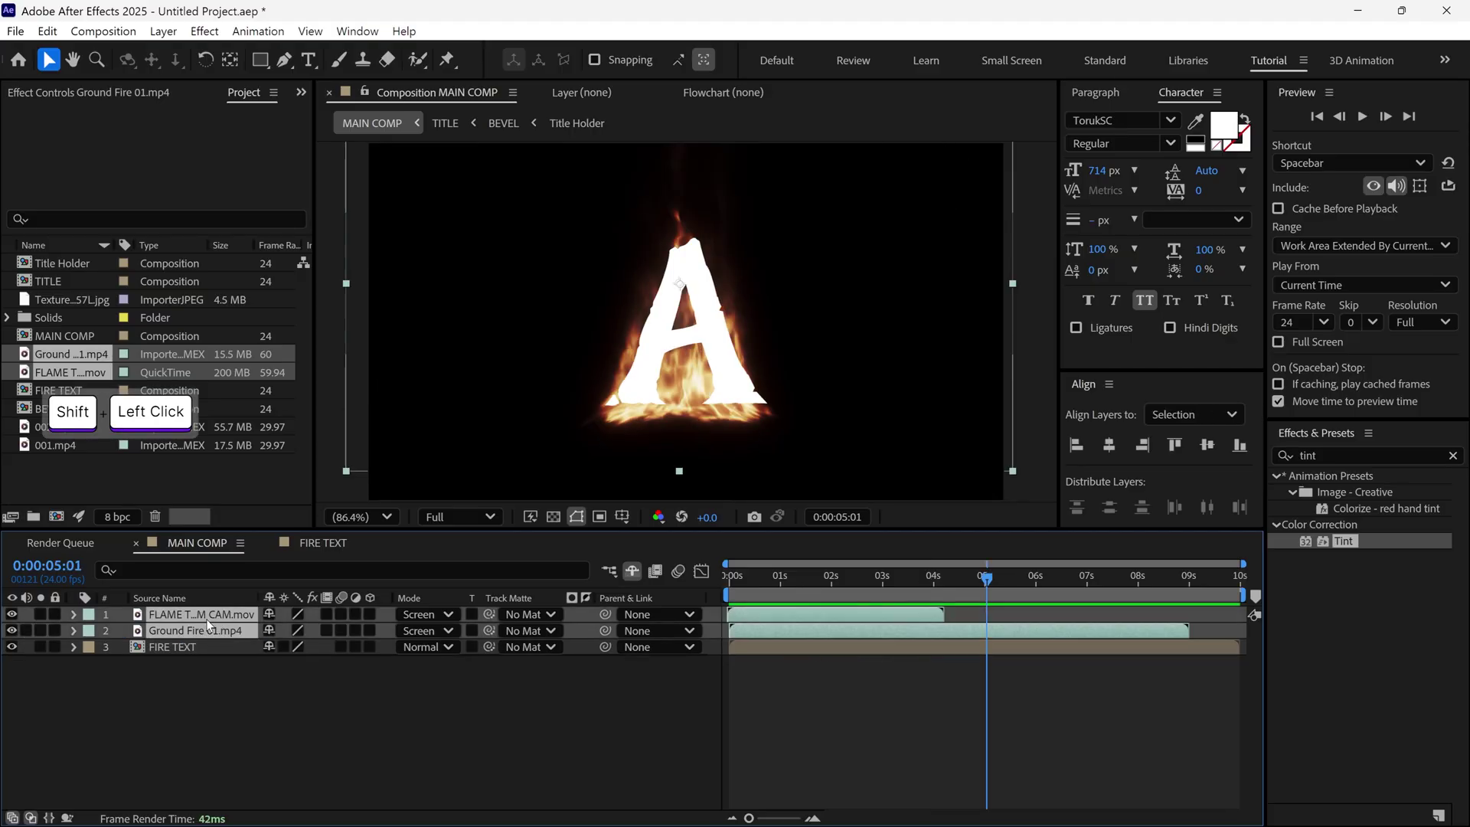
right_click(227, 615)
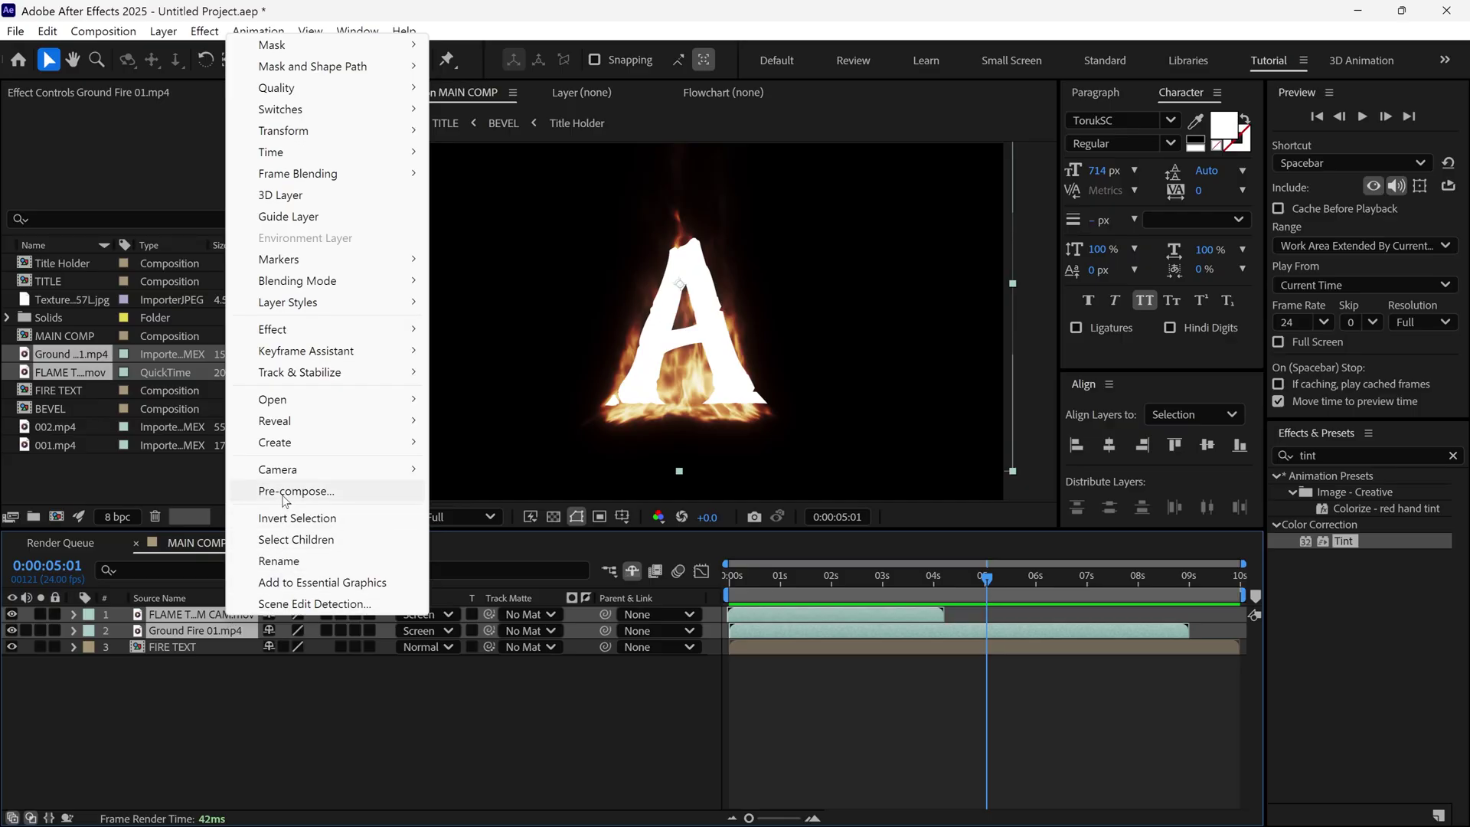
left_click(314, 491)
type("Fire Comp")
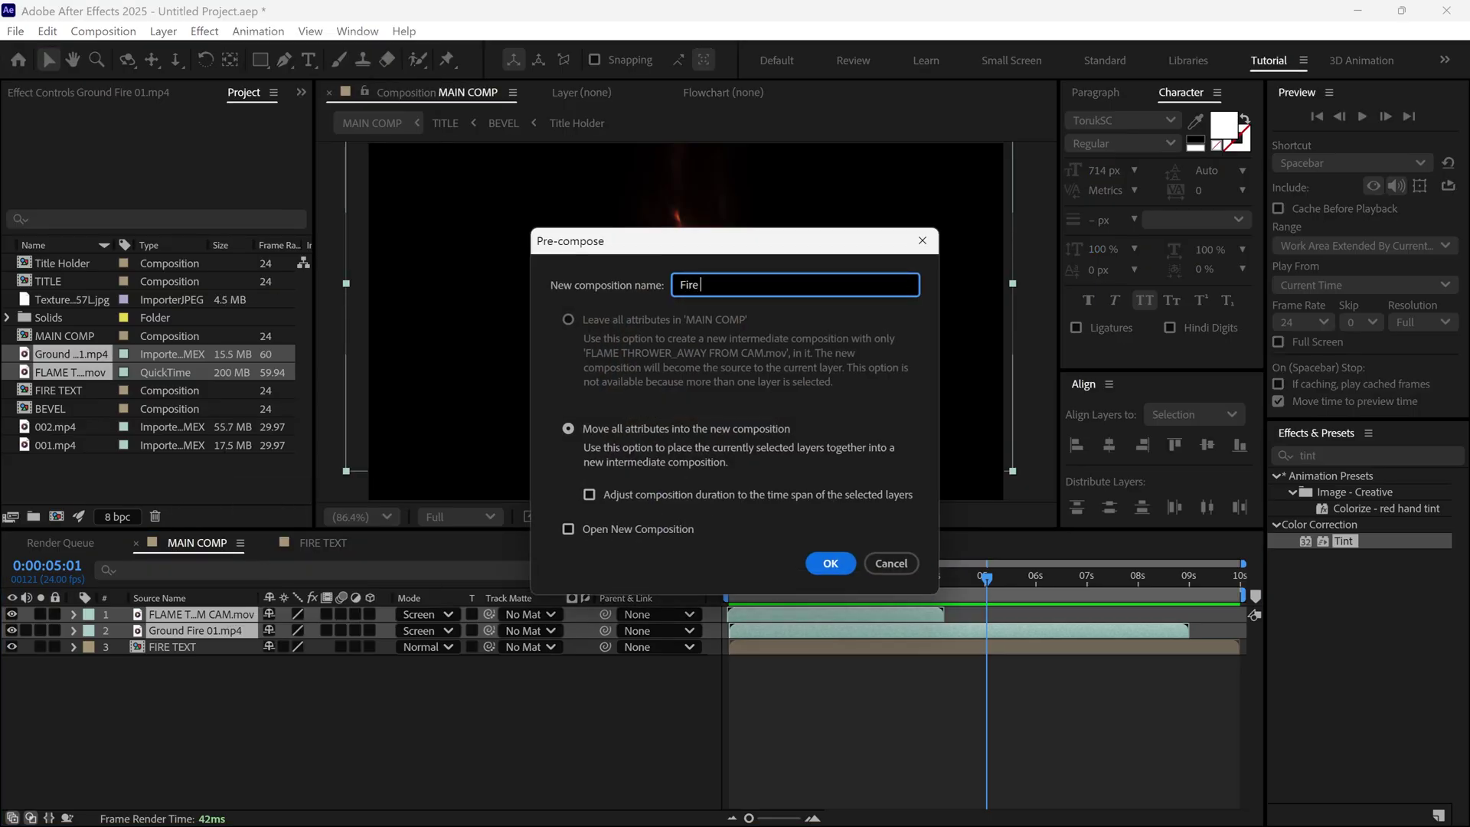
left_click(568, 428)
left_click(830, 564)
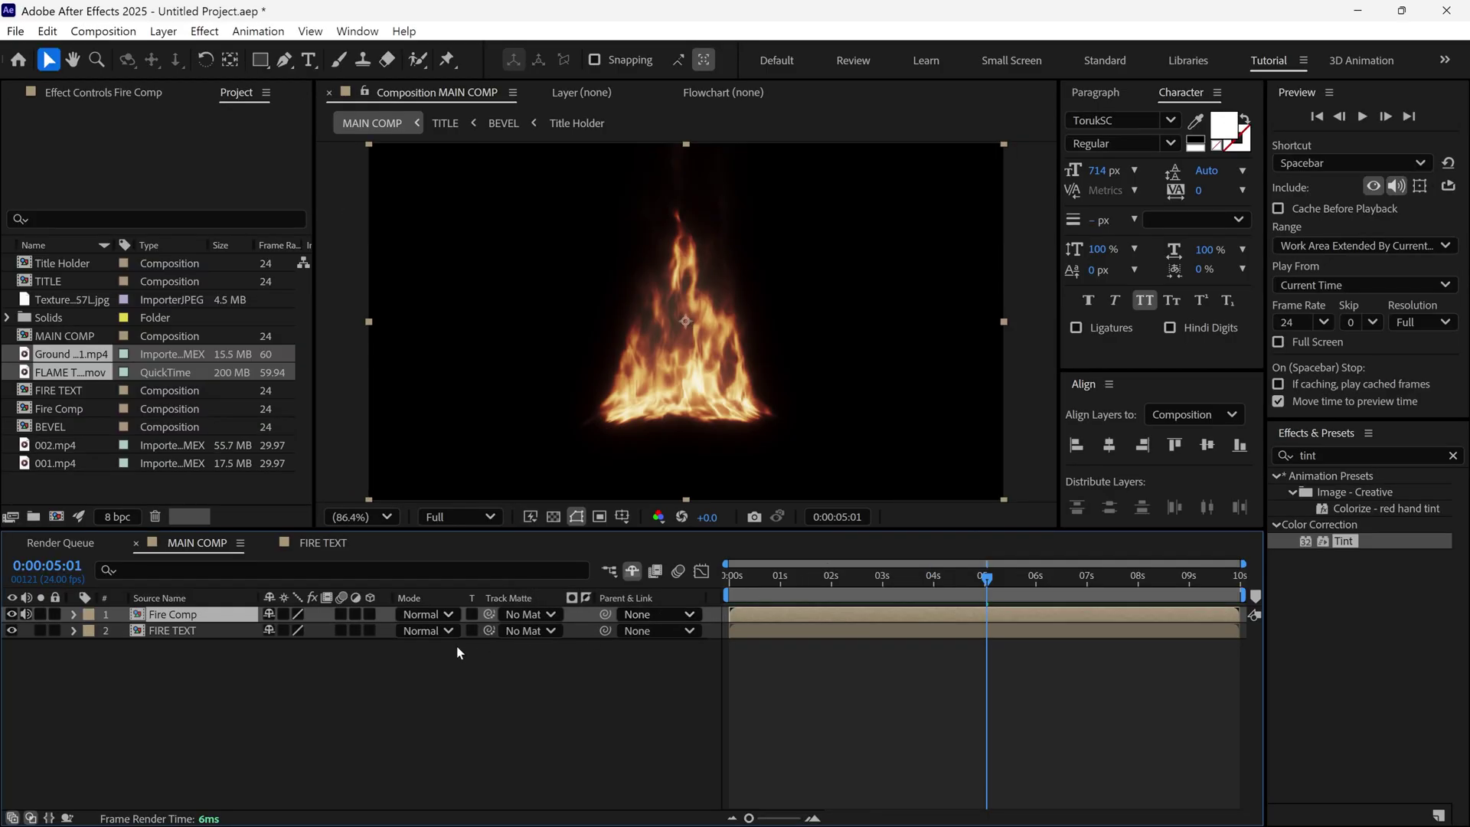
Turn on Preserve Underlying Transparency for Fire Comp so the fire fills the letter A, and preview it from the start.
left_click(471, 614)
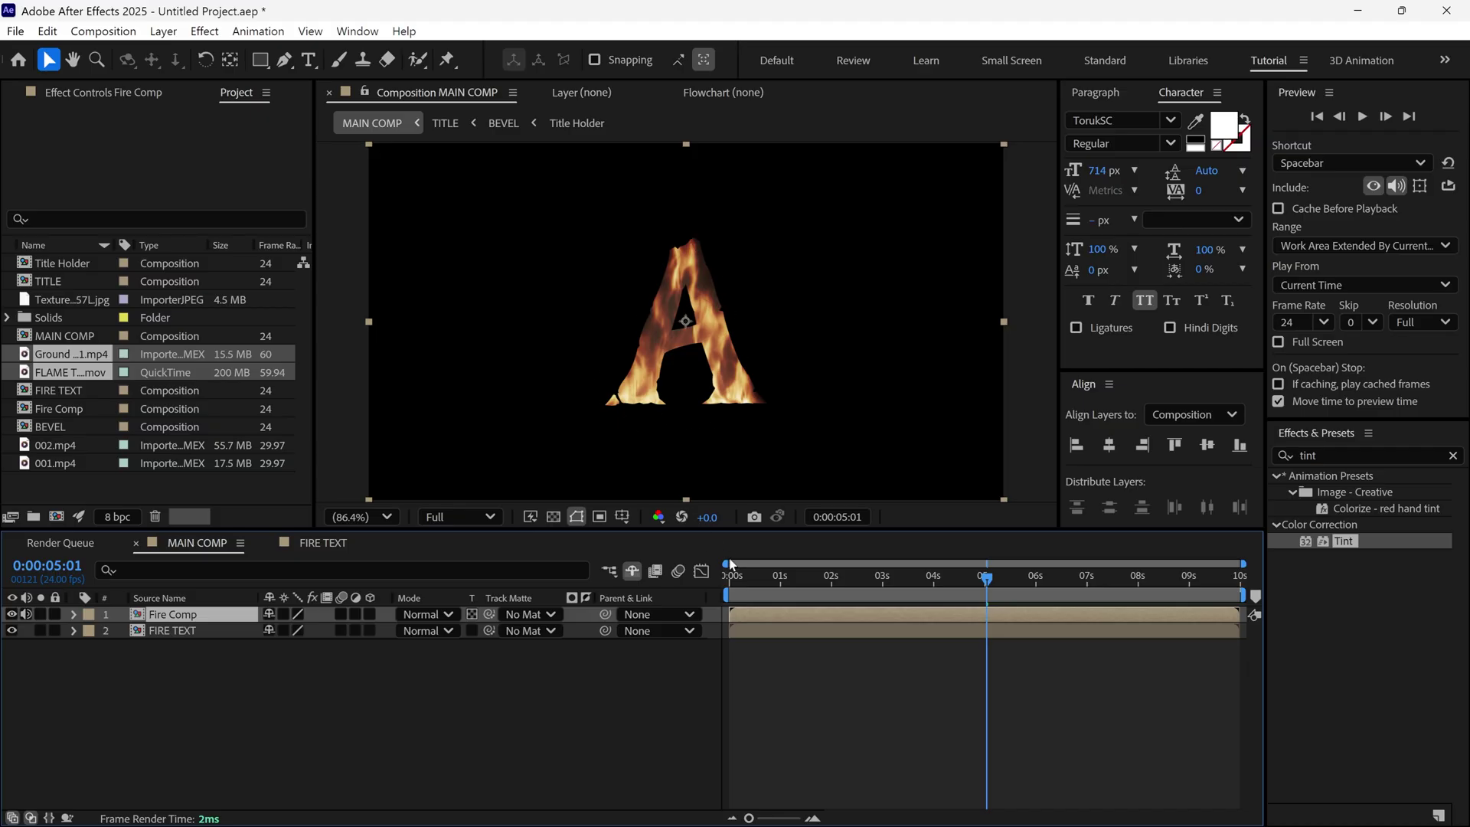
left_click_drag(972, 586, 729, 586)
key("space")
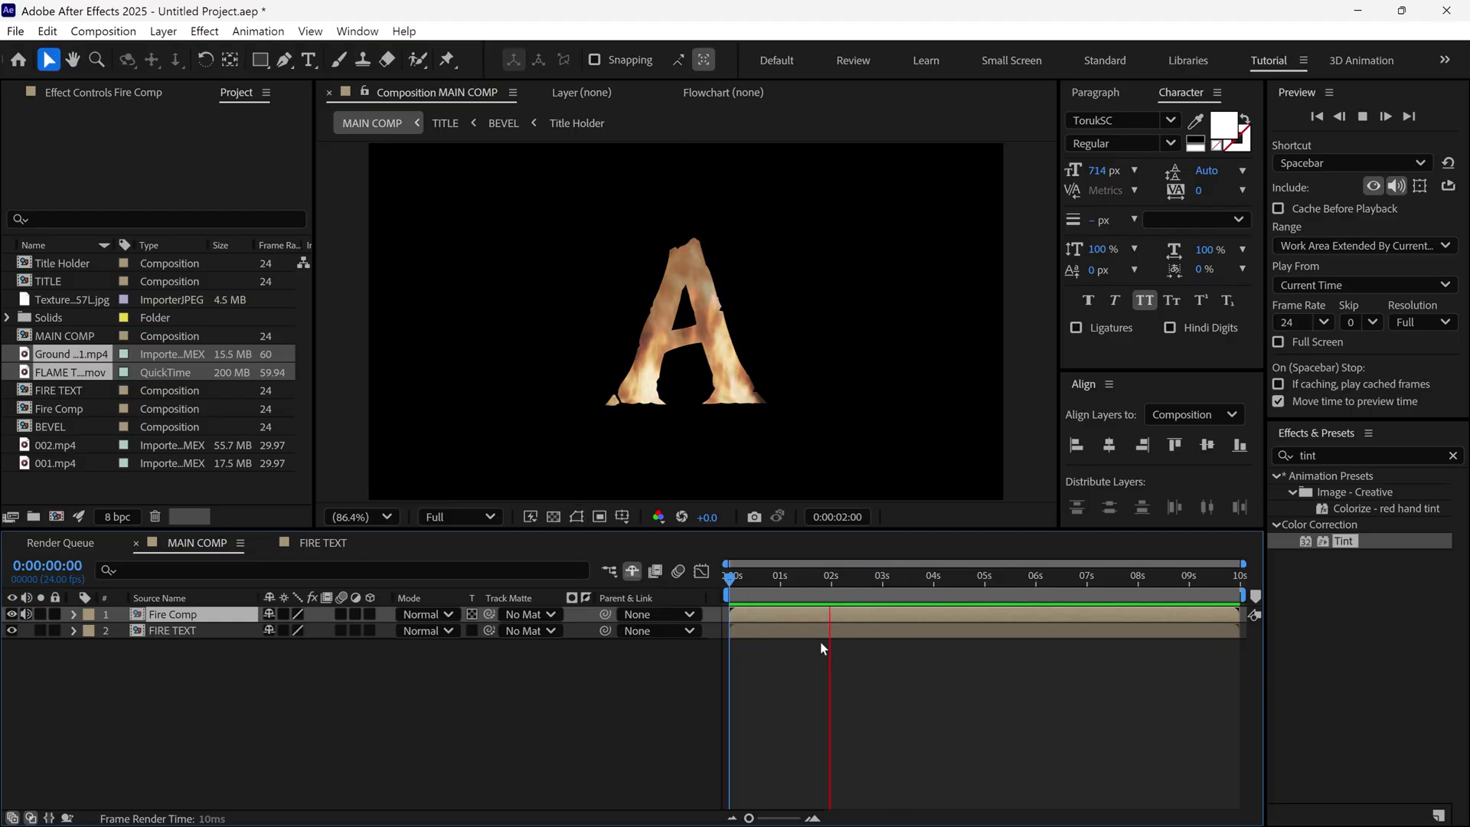
key("space")
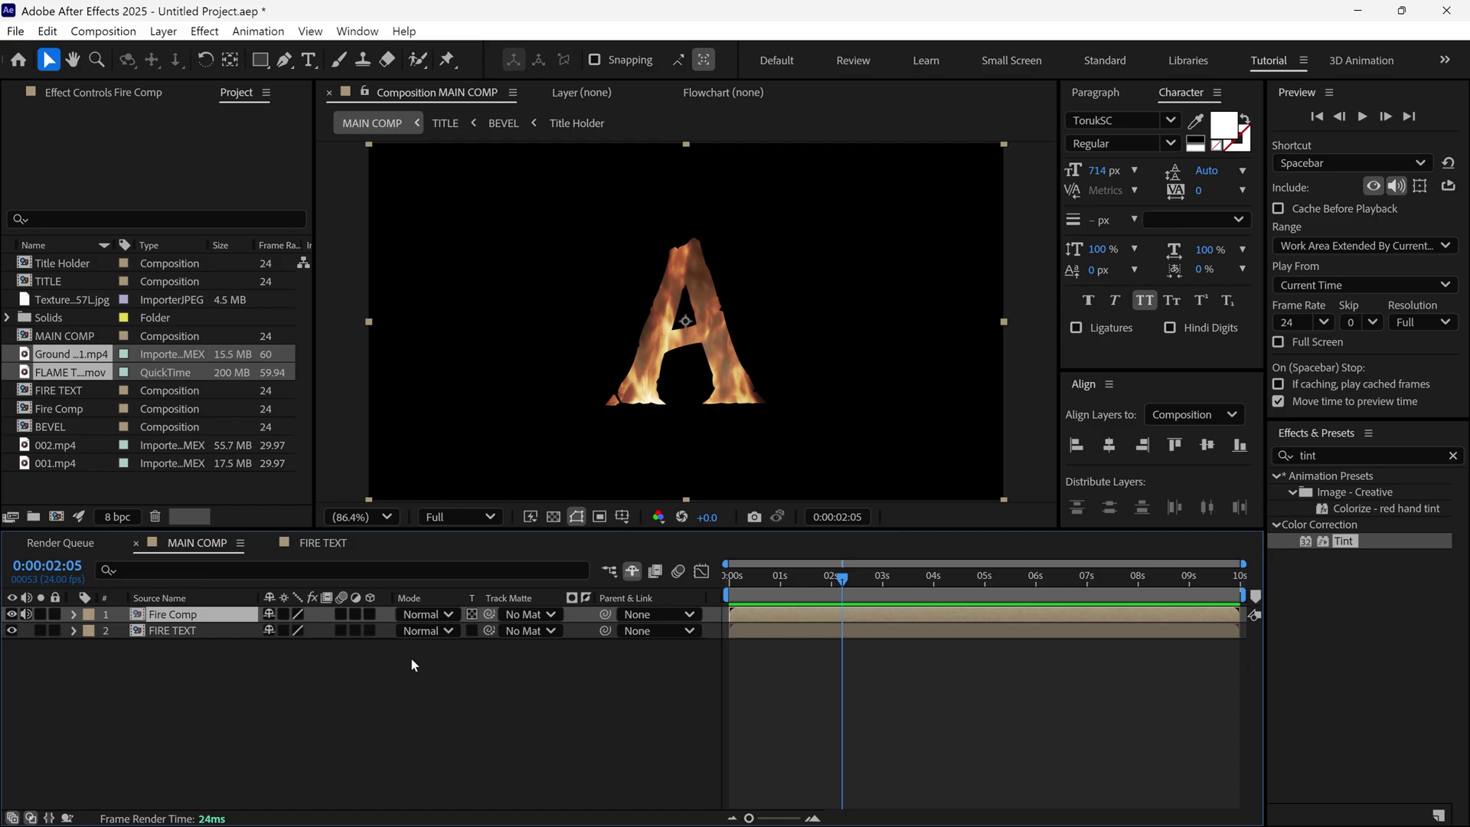
Duplicate Fire Comp, turn off Preserve Underlying Transparency on the upper copy, and set its blending mode to Screen.
key("ctrl+d")
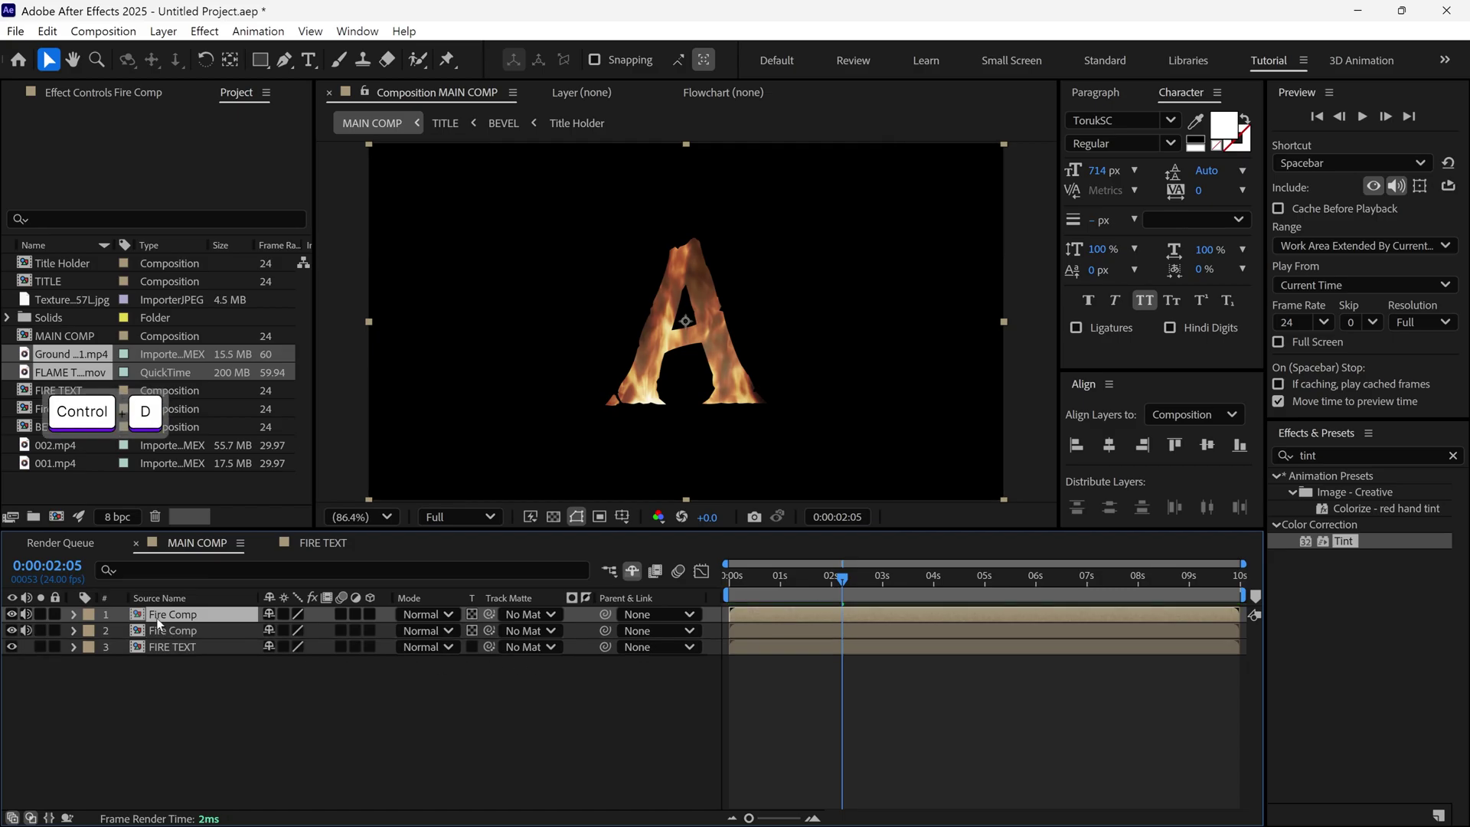
left_click(475, 615)
left_click(433, 624)
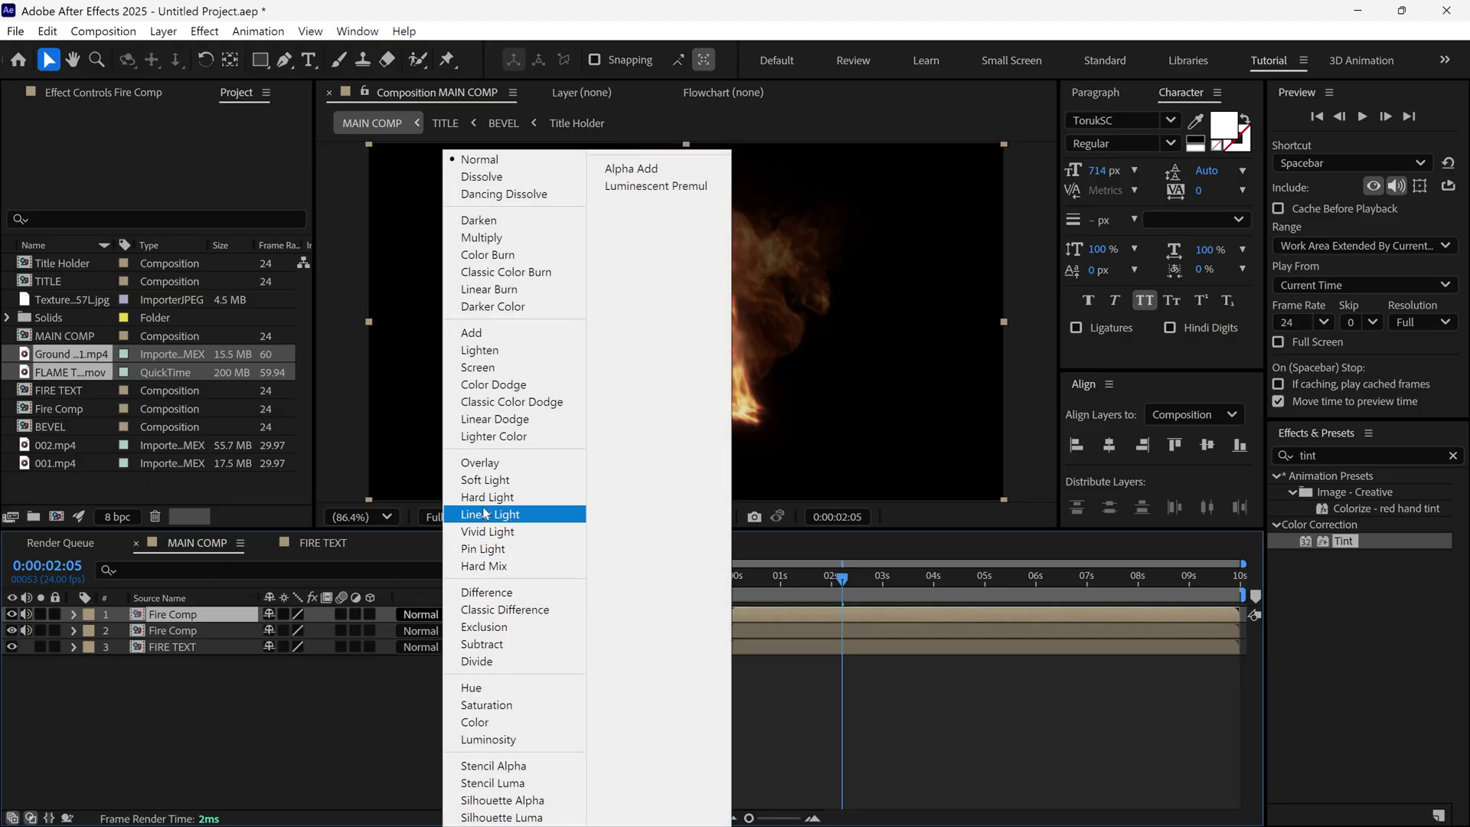
left_click(484, 368)
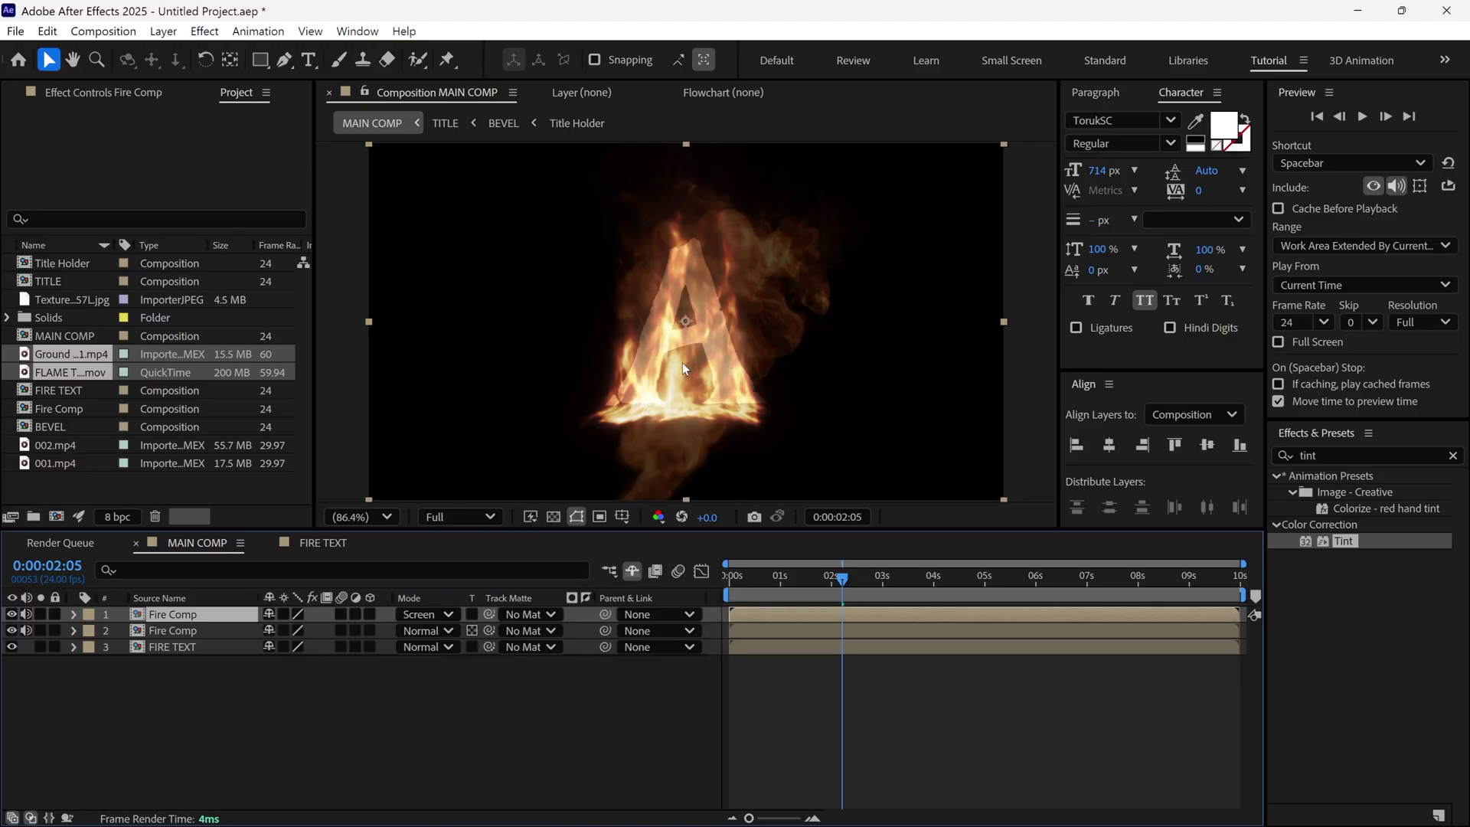
Draw a closed Pen tool mask on the upper Fire Comp around the letter's upper part, peaking above its tip.
left_click(284, 60)
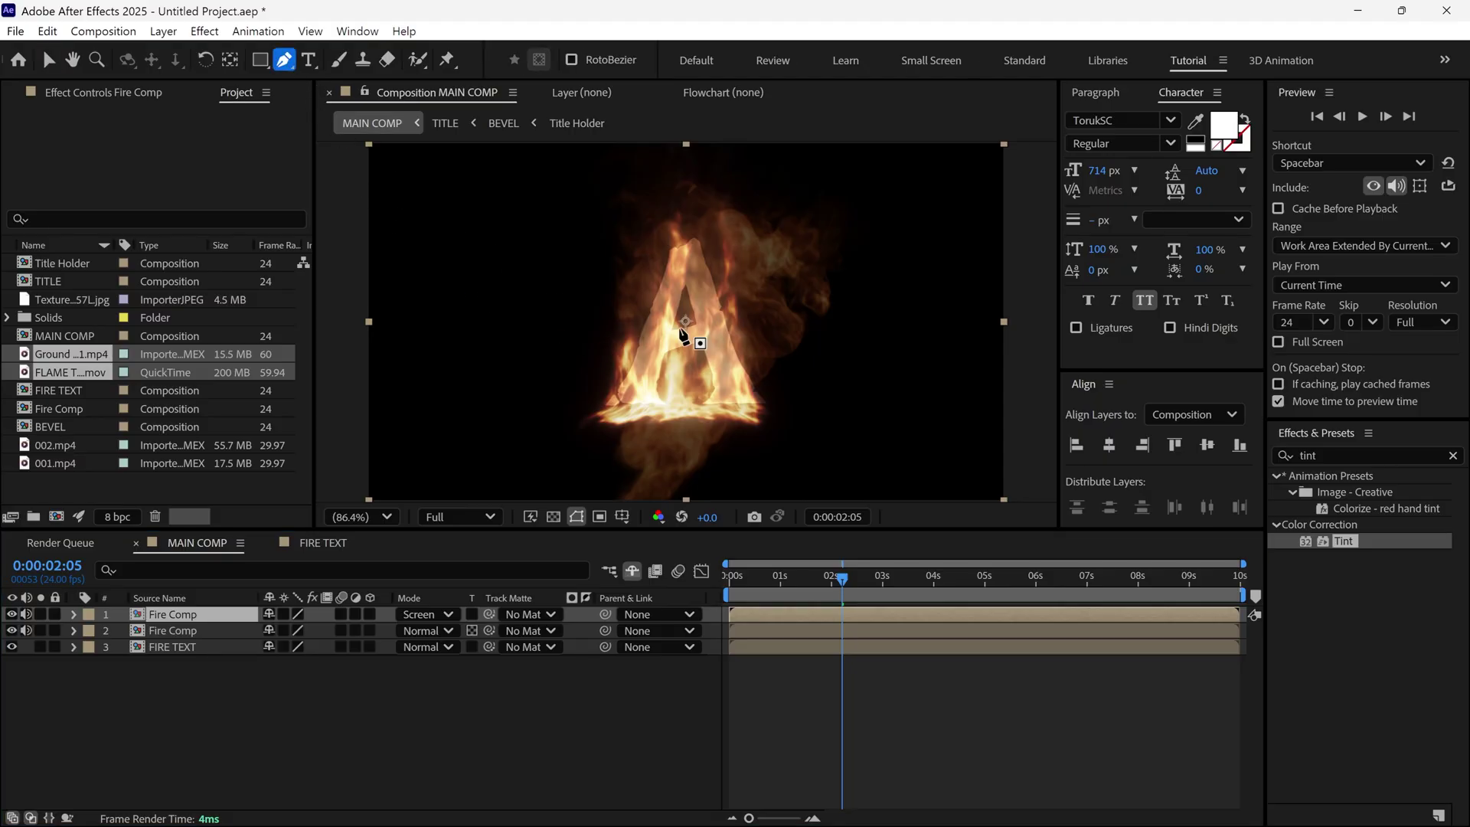
left_click(632, 369)
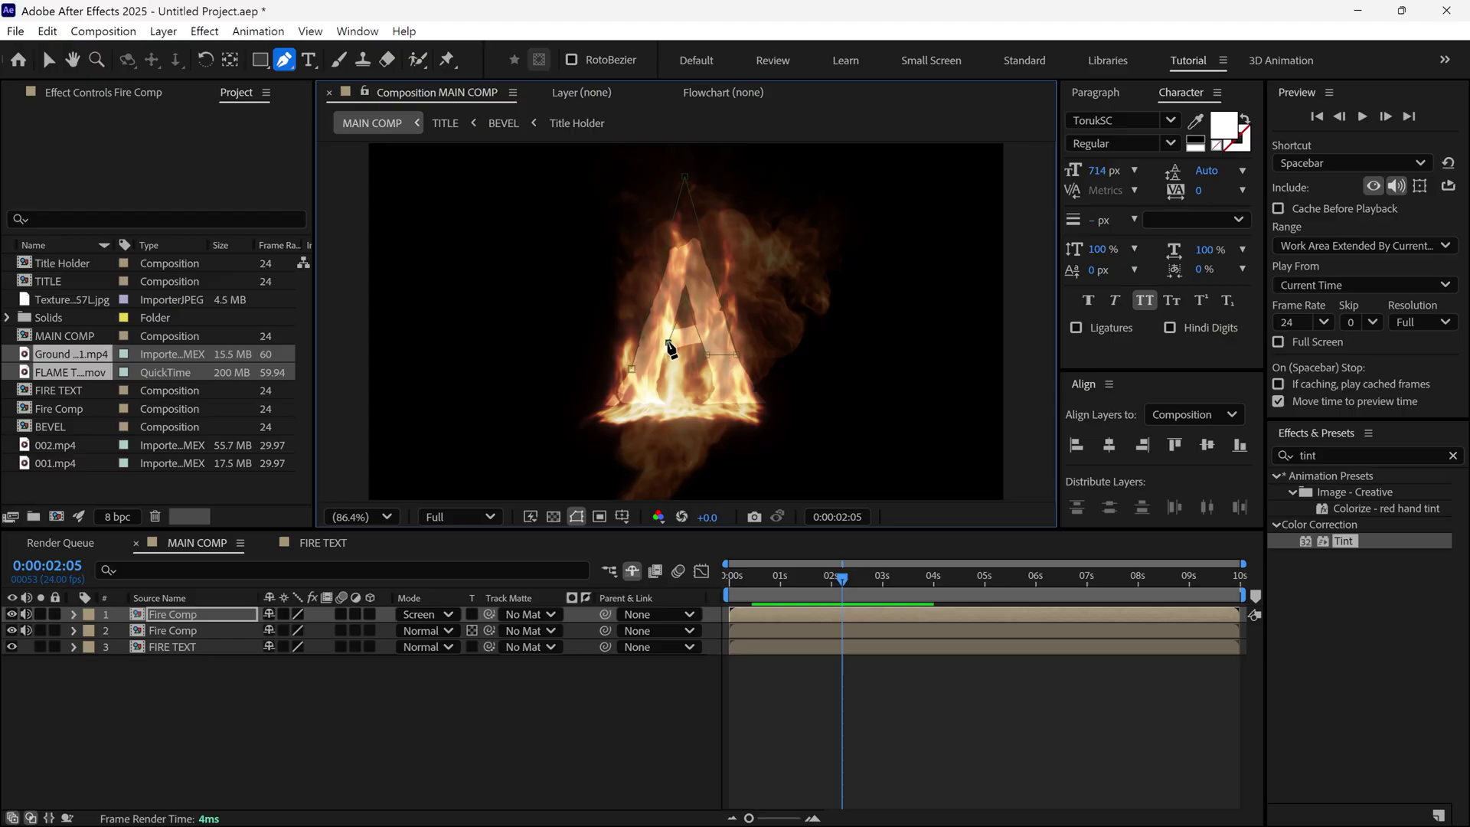
double_click(669, 345)
Use the Mask Feather tool to feather the mask outward on both sides of the peak and keep it tight near both lower ends.
key("slash")
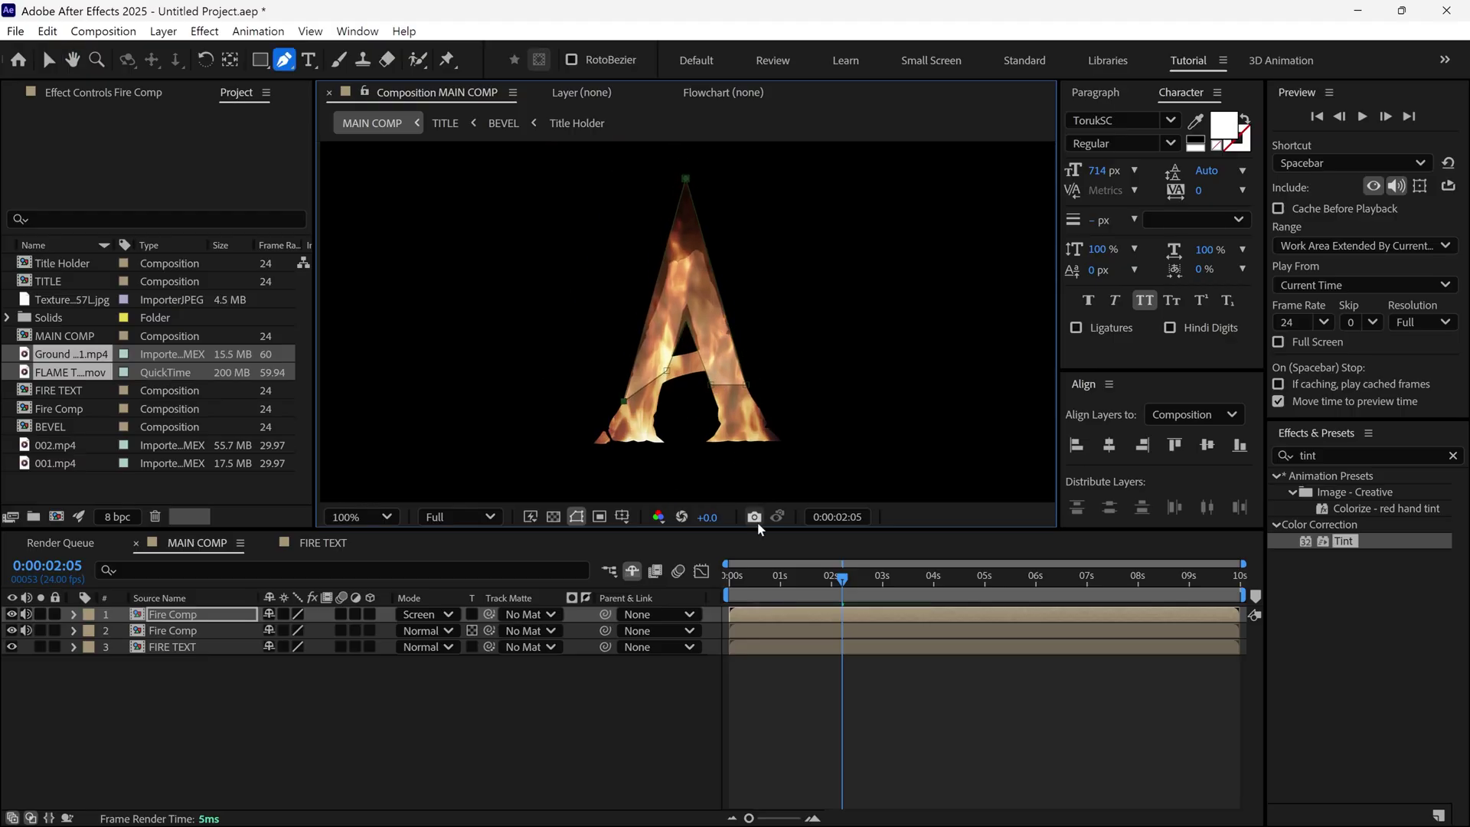
scroll(762, 401, "up", 2)
key("grave")
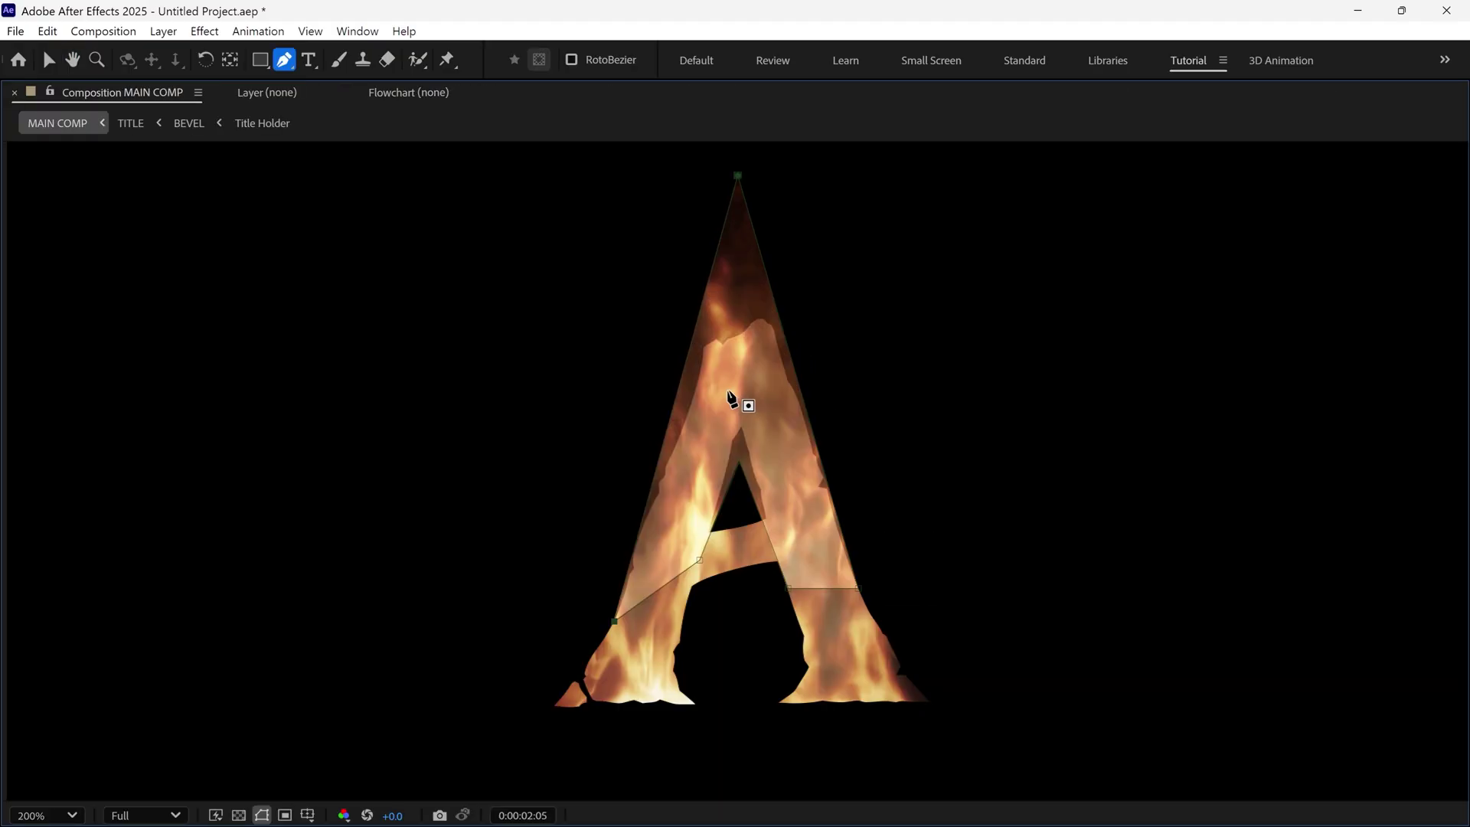
left_click(283, 68)
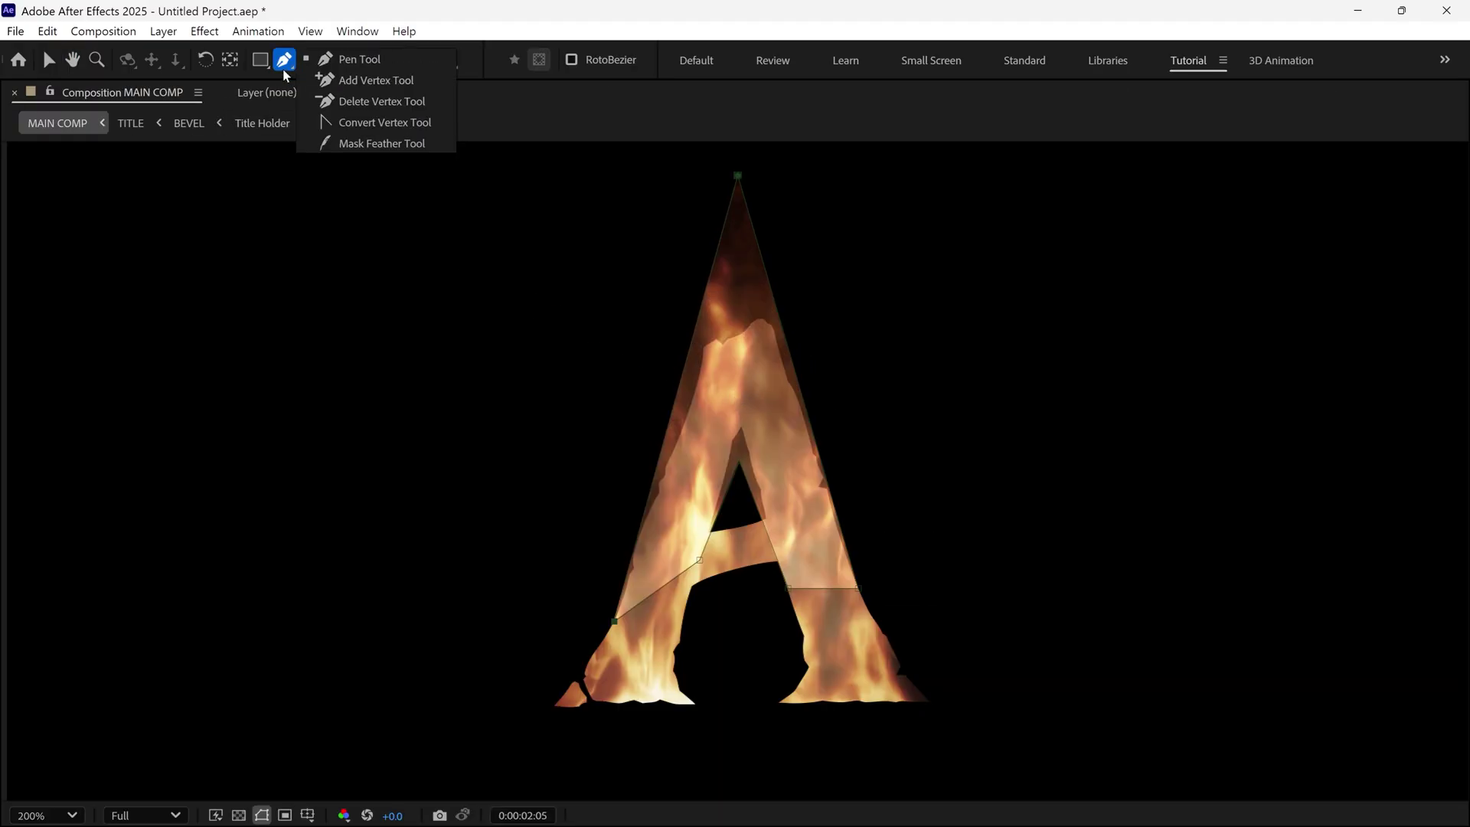
left_click(399, 146)
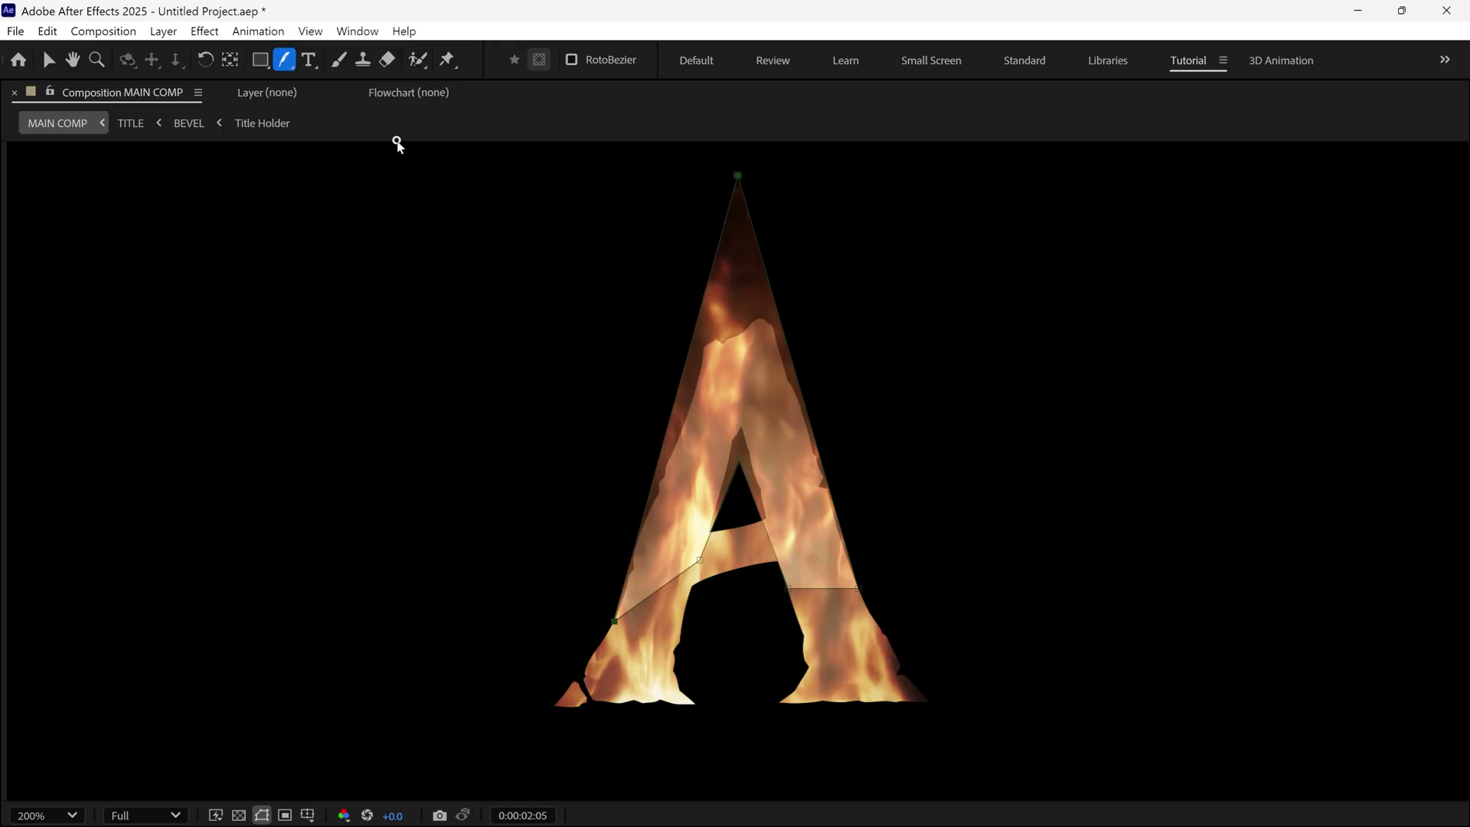
left_click(793, 349)
left_click_drag(789, 349, 811, 337)
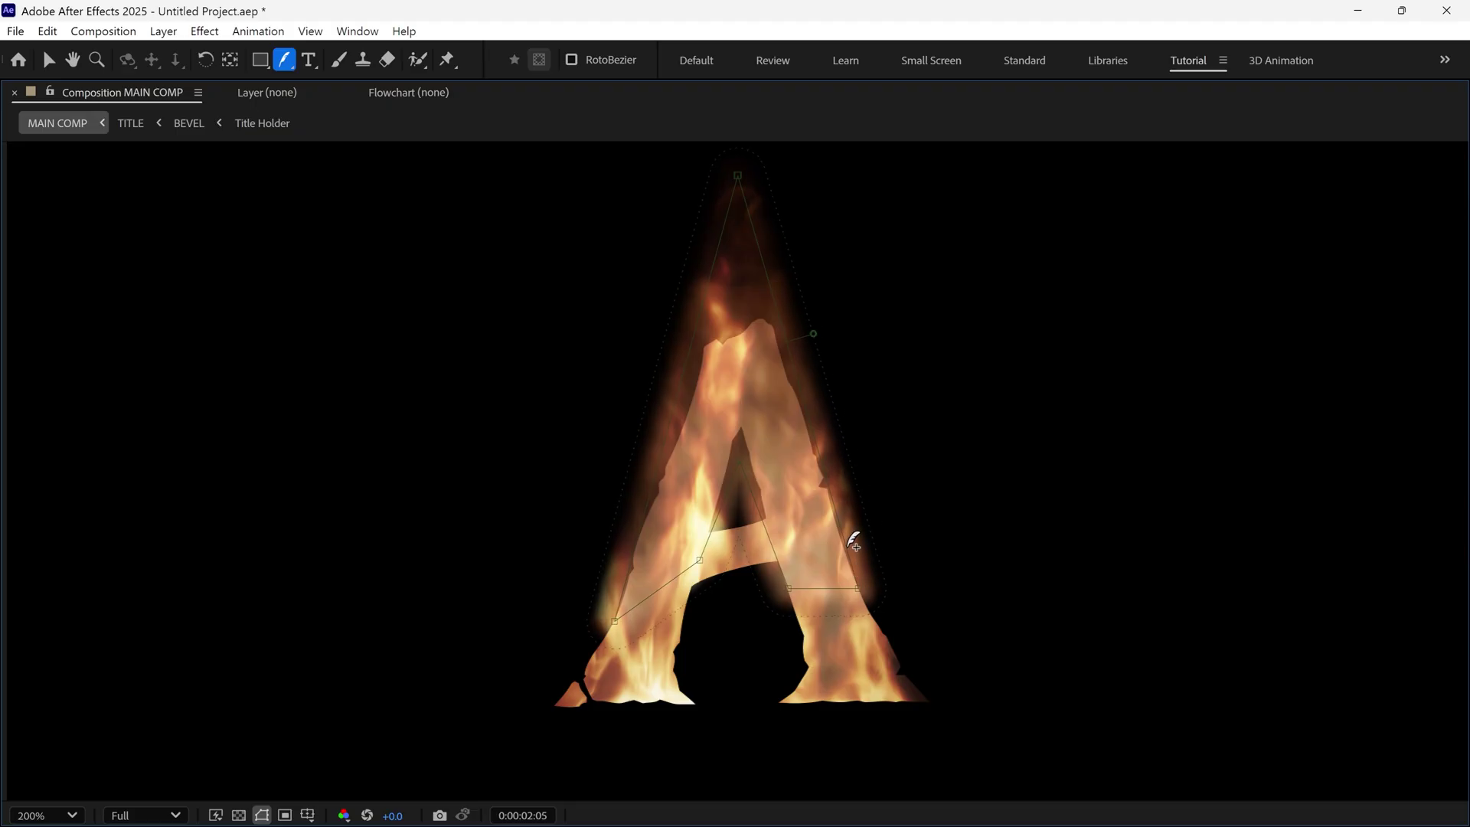
left_click_drag(848, 547, 851, 557)
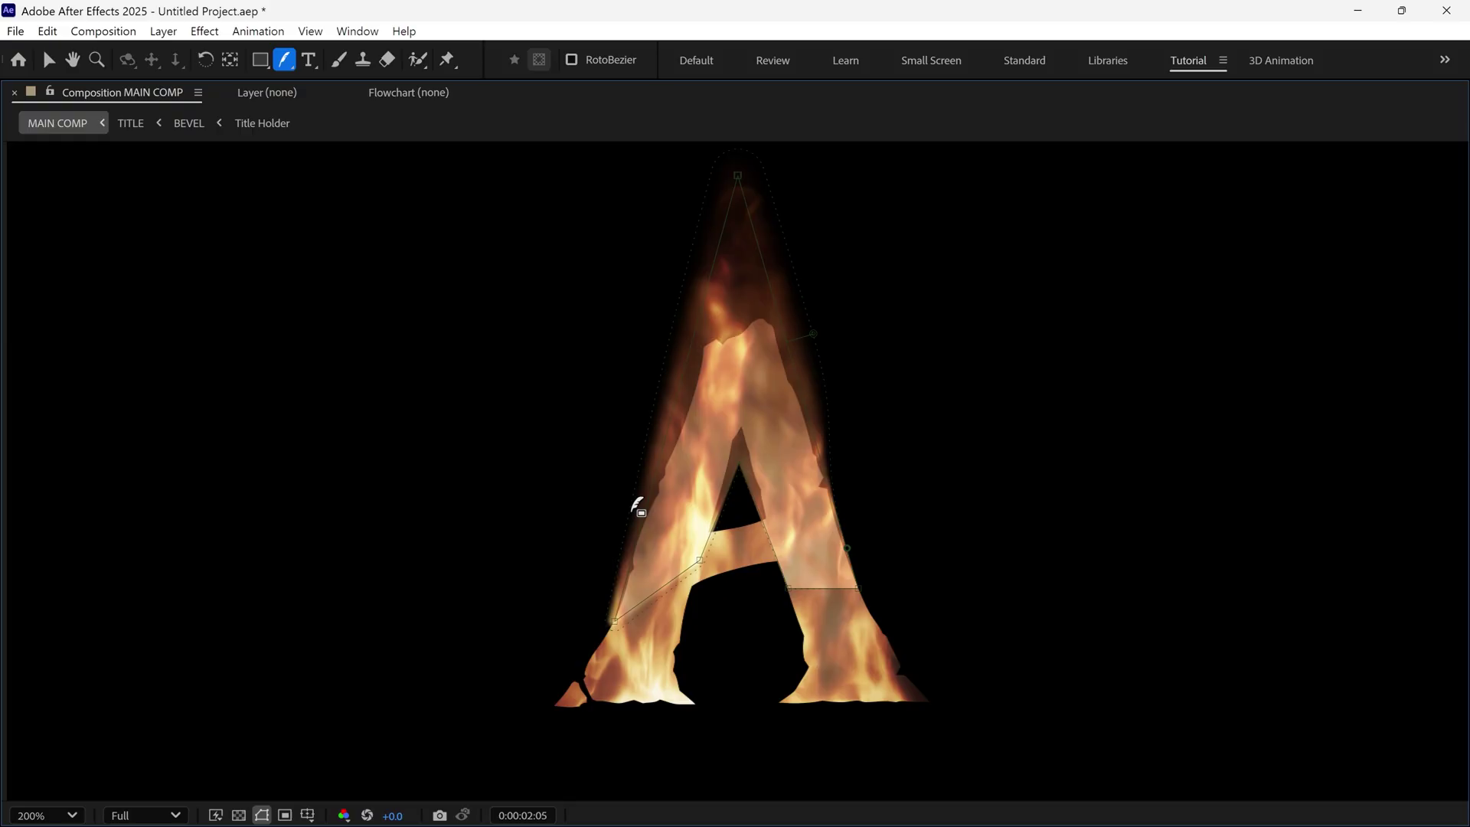
left_click_drag(634, 508, 645, 511)
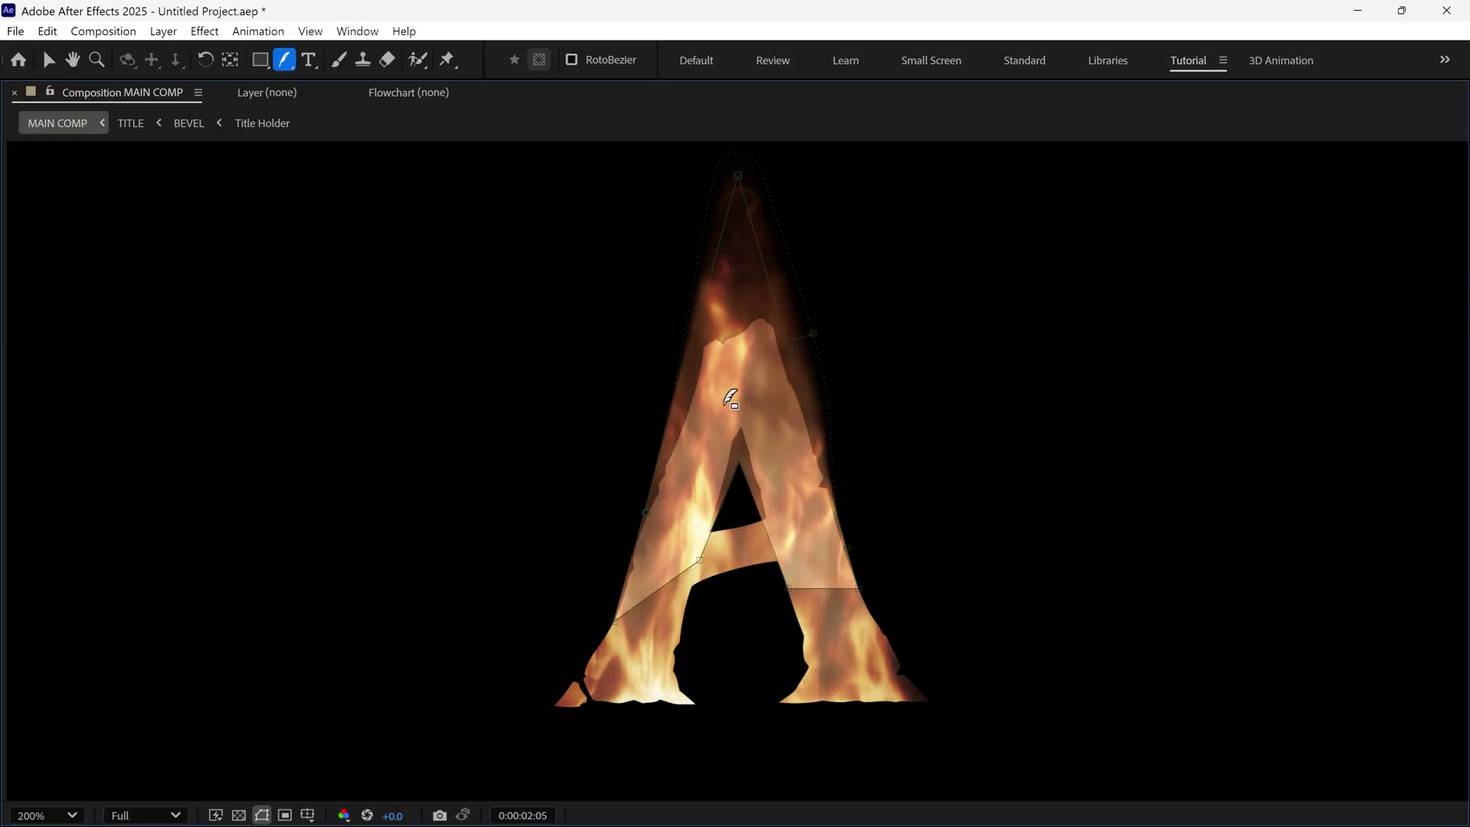
left_click_drag(701, 330, 672, 337)
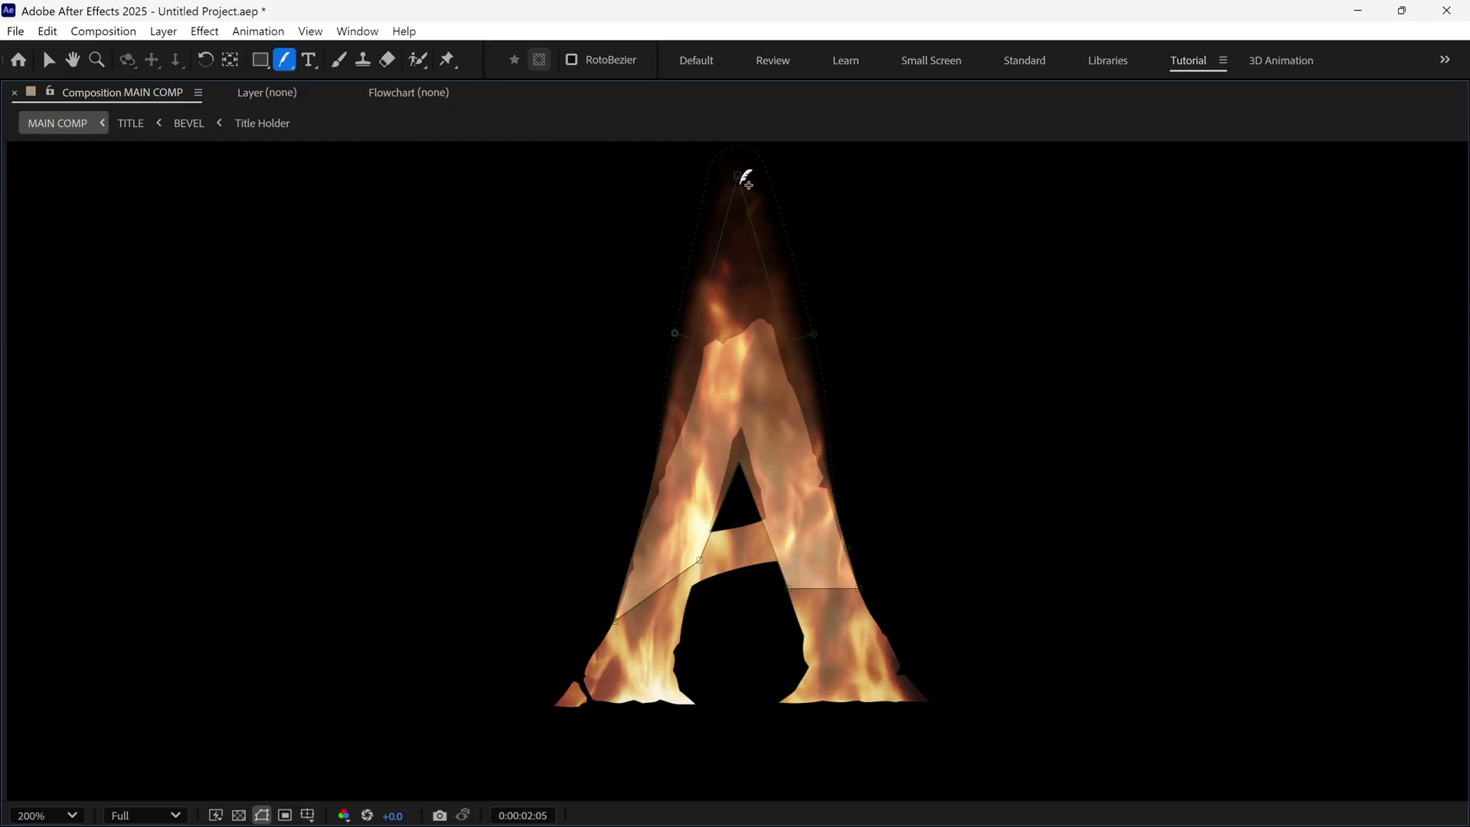
key("grave")
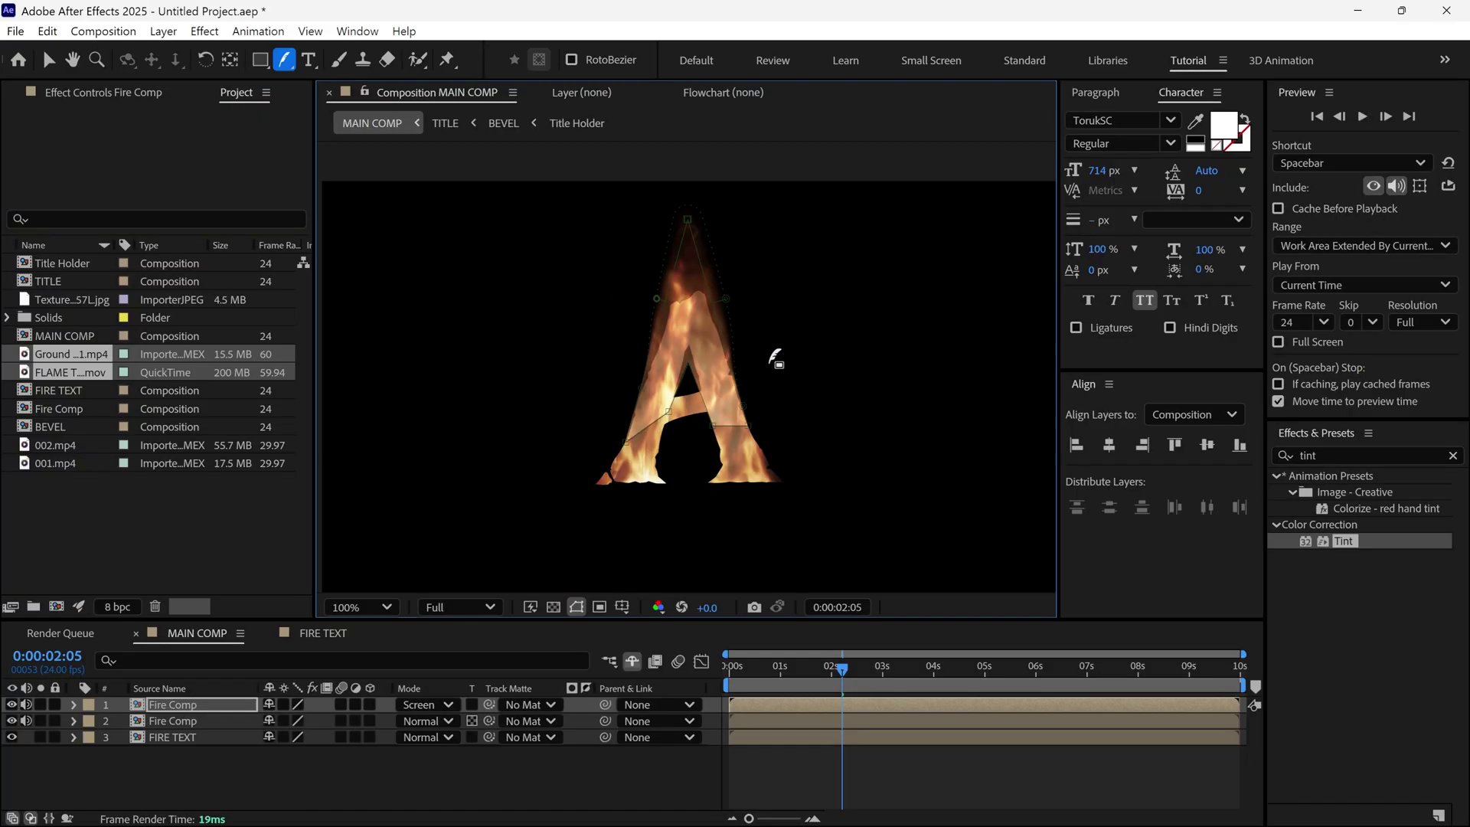
Set the mask's feather to 34 pixels and nudge its lower-right vertex slightly.
key("f")
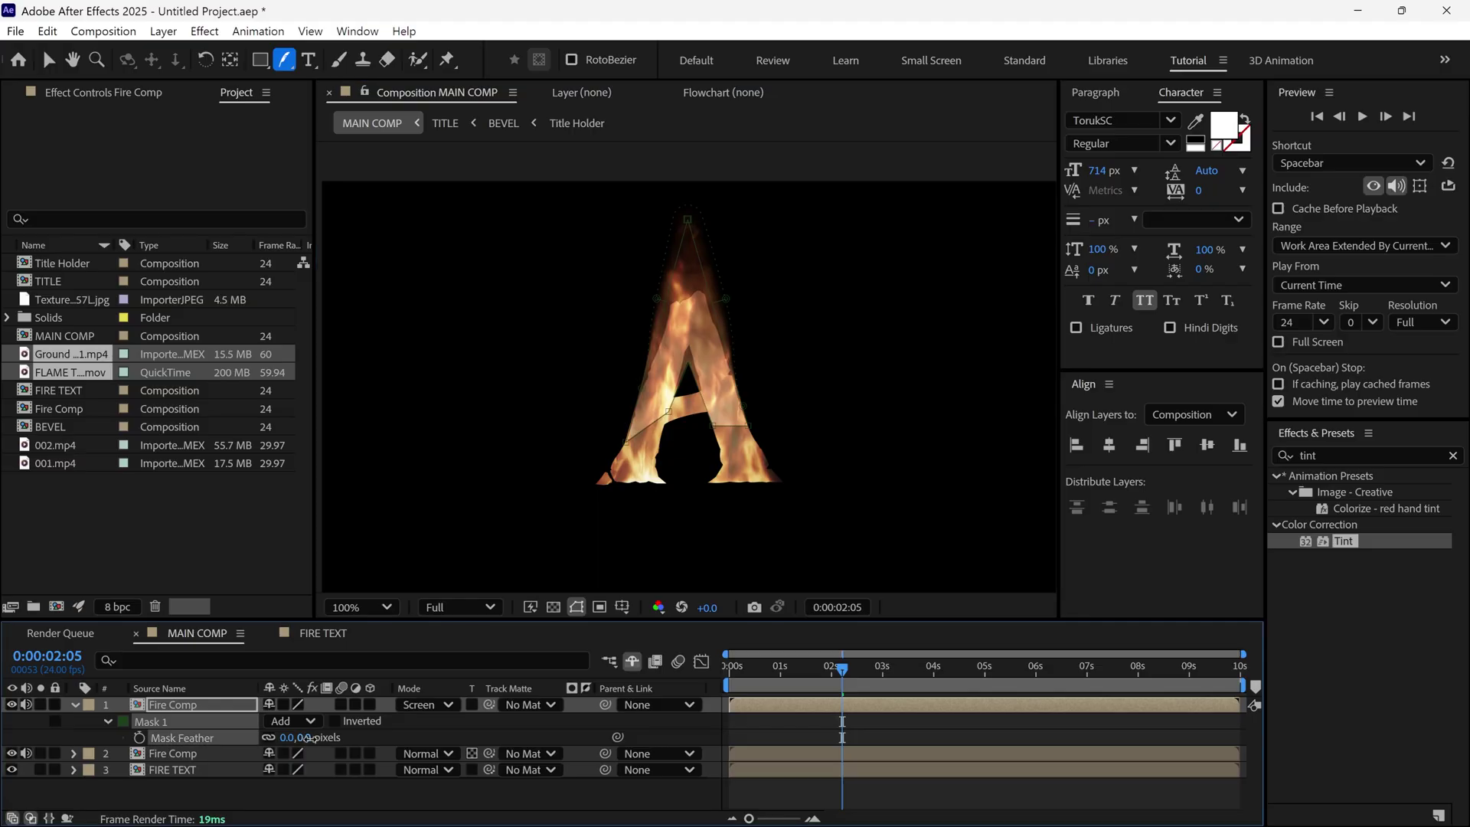
left_click_drag(322, 742, 330, 742)
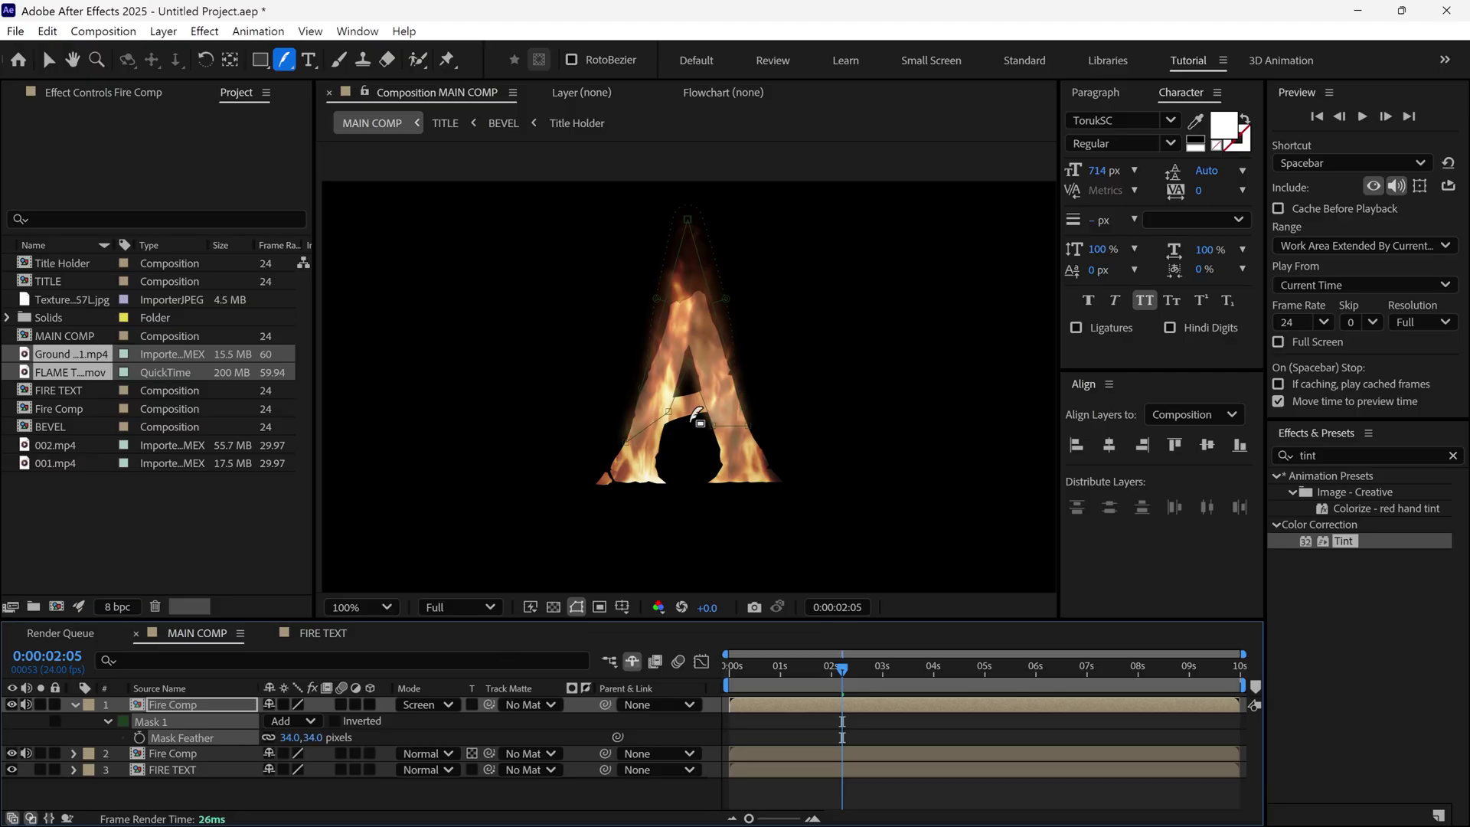
left_click(629, 447)
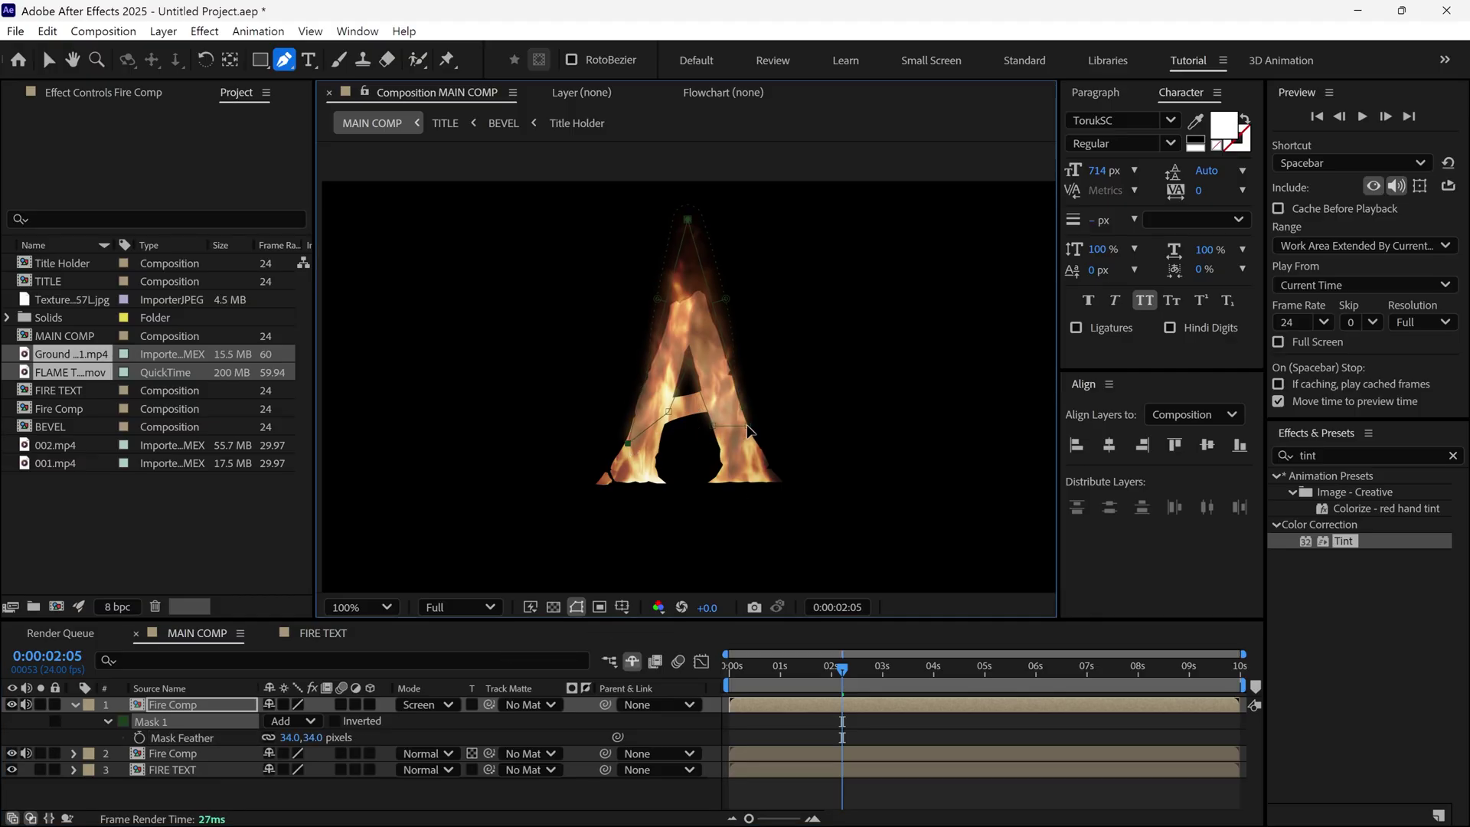
left_click_drag(750, 431, 748, 434)
key("shift+/")
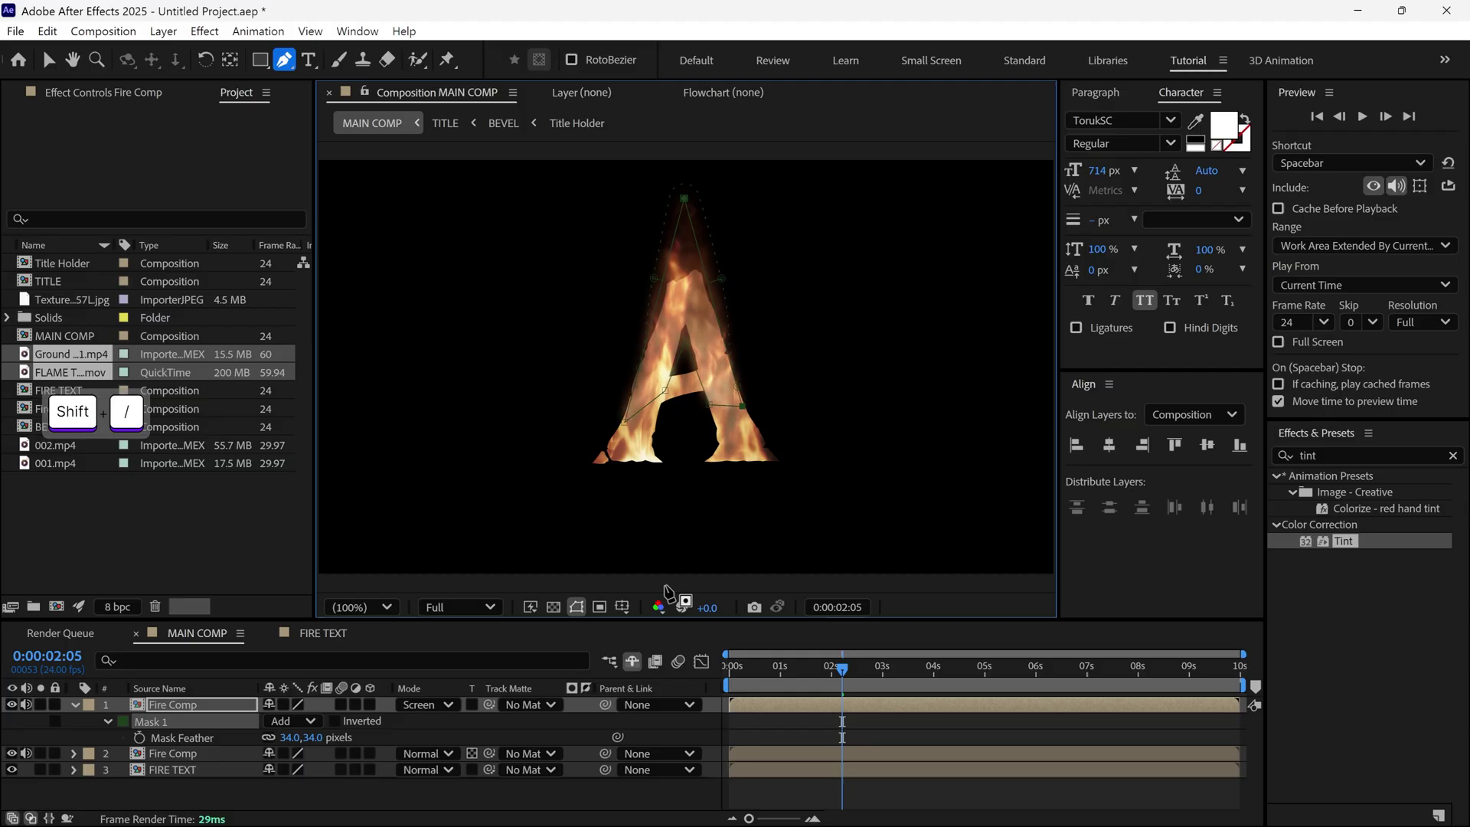
Preview the burning letter A in MAIN COMP from the start.
key("Home")
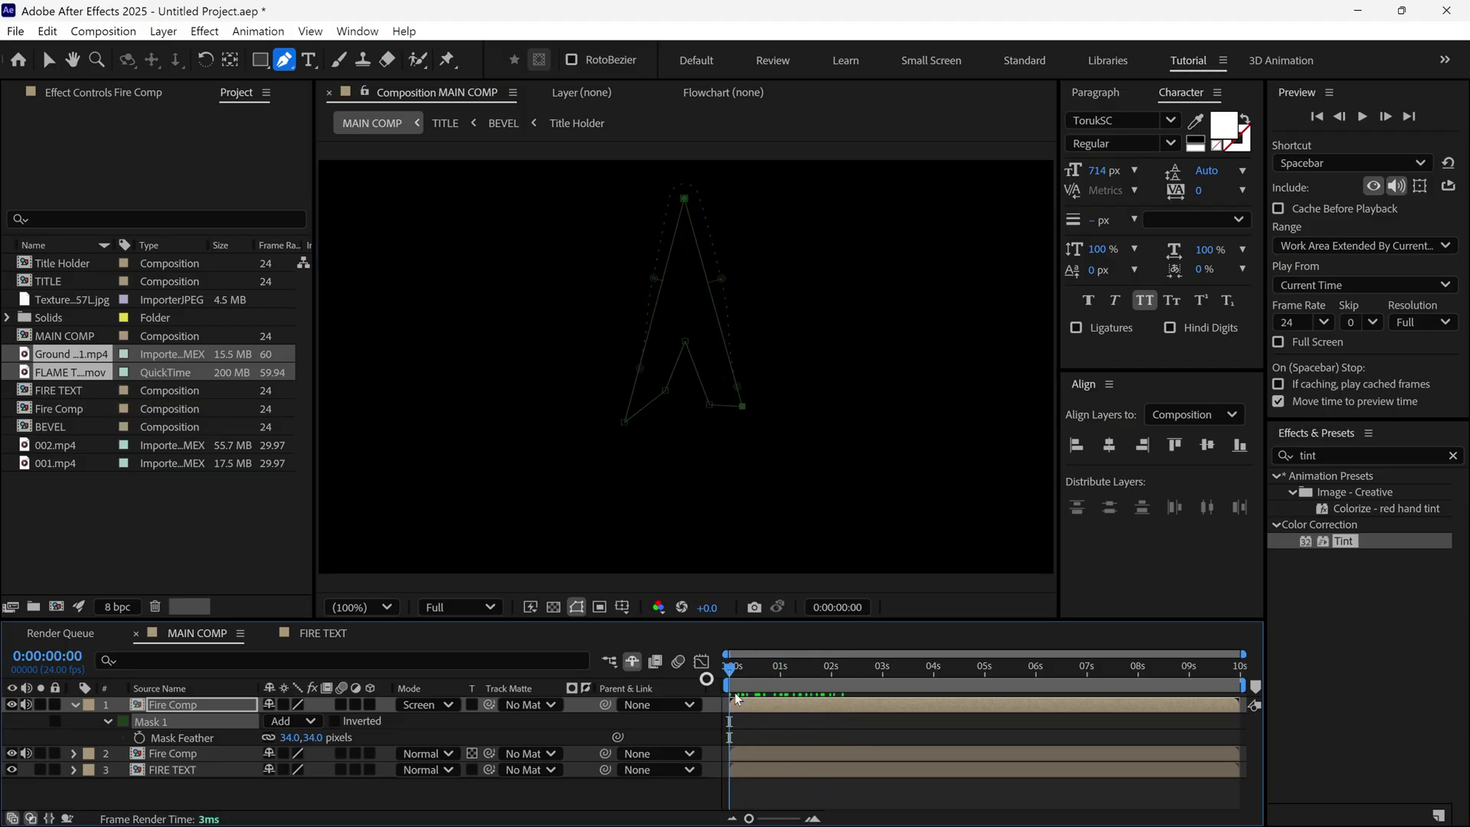
key("space")
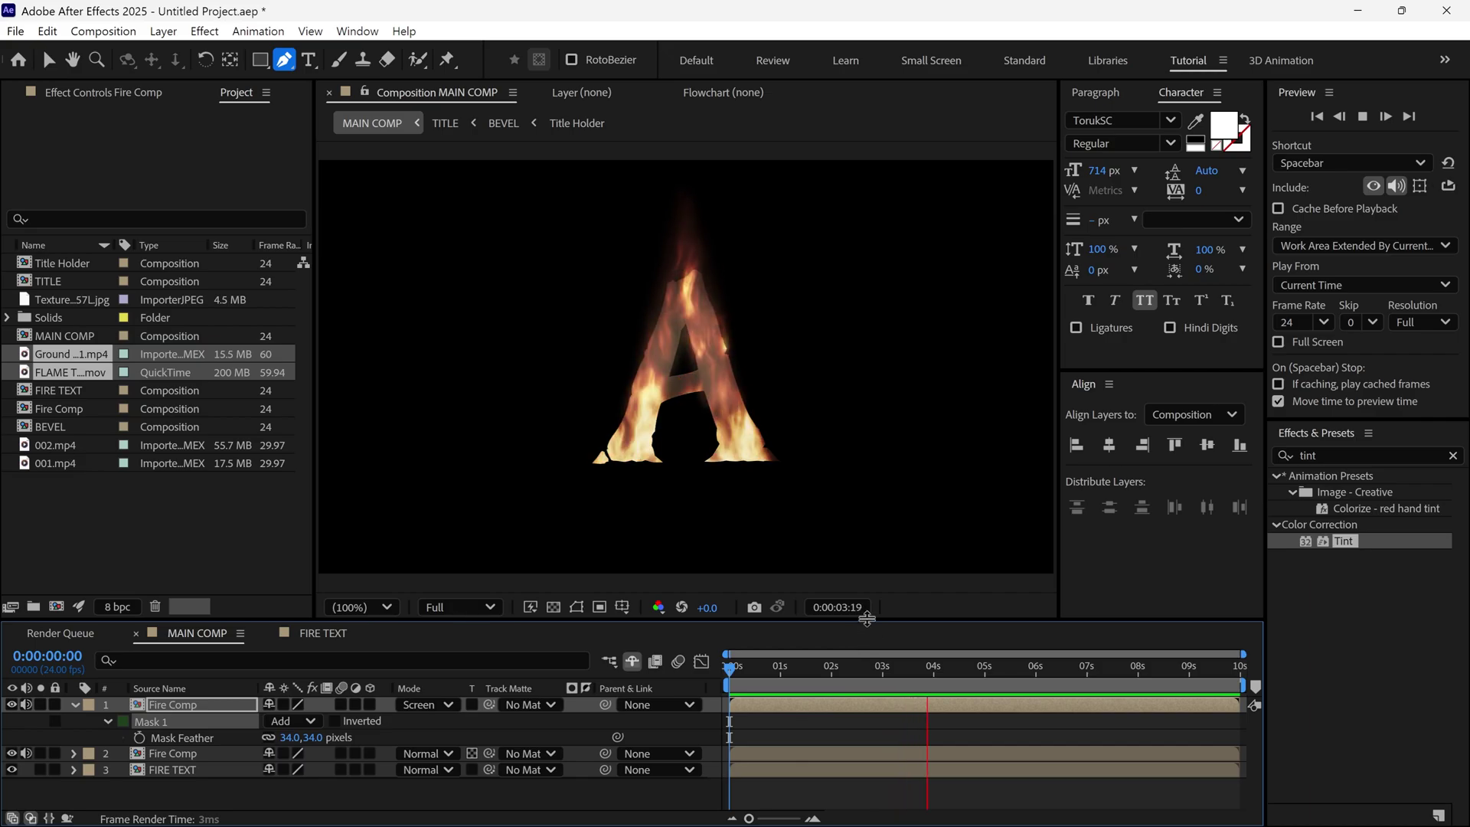
left_click_drag(880, 618, 887, 531)
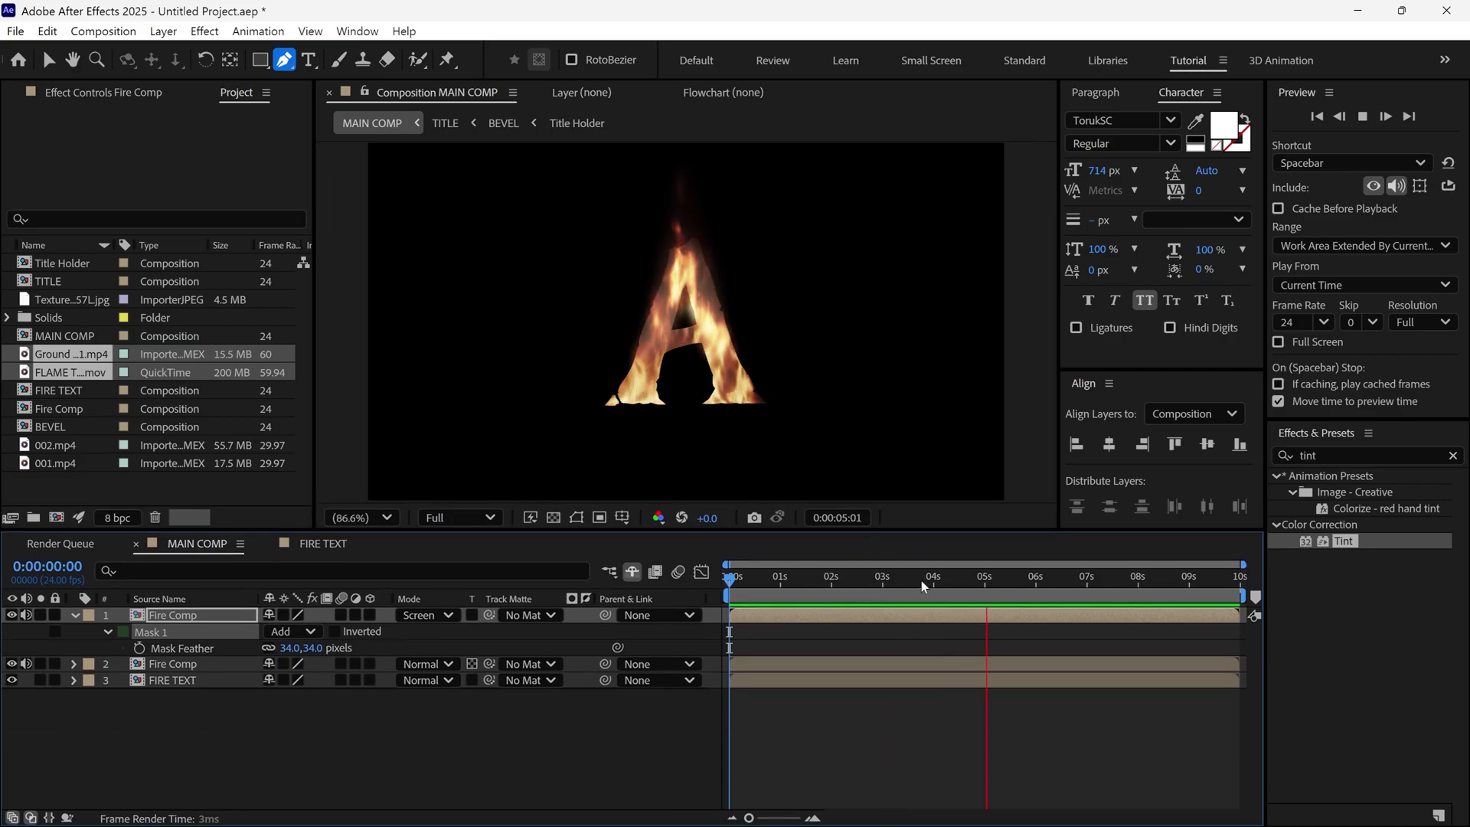
double_click(820, 665)
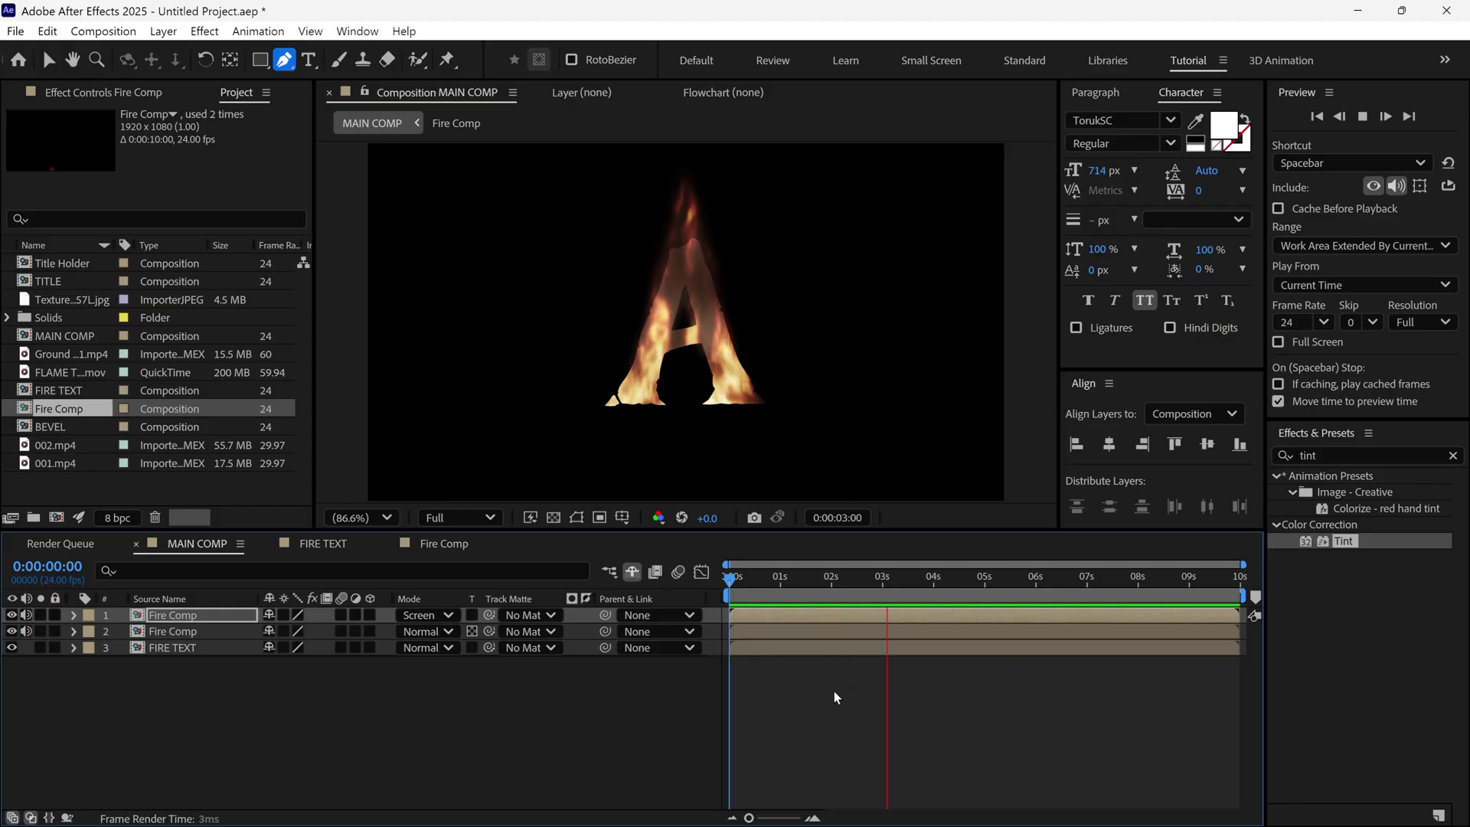
key("space")
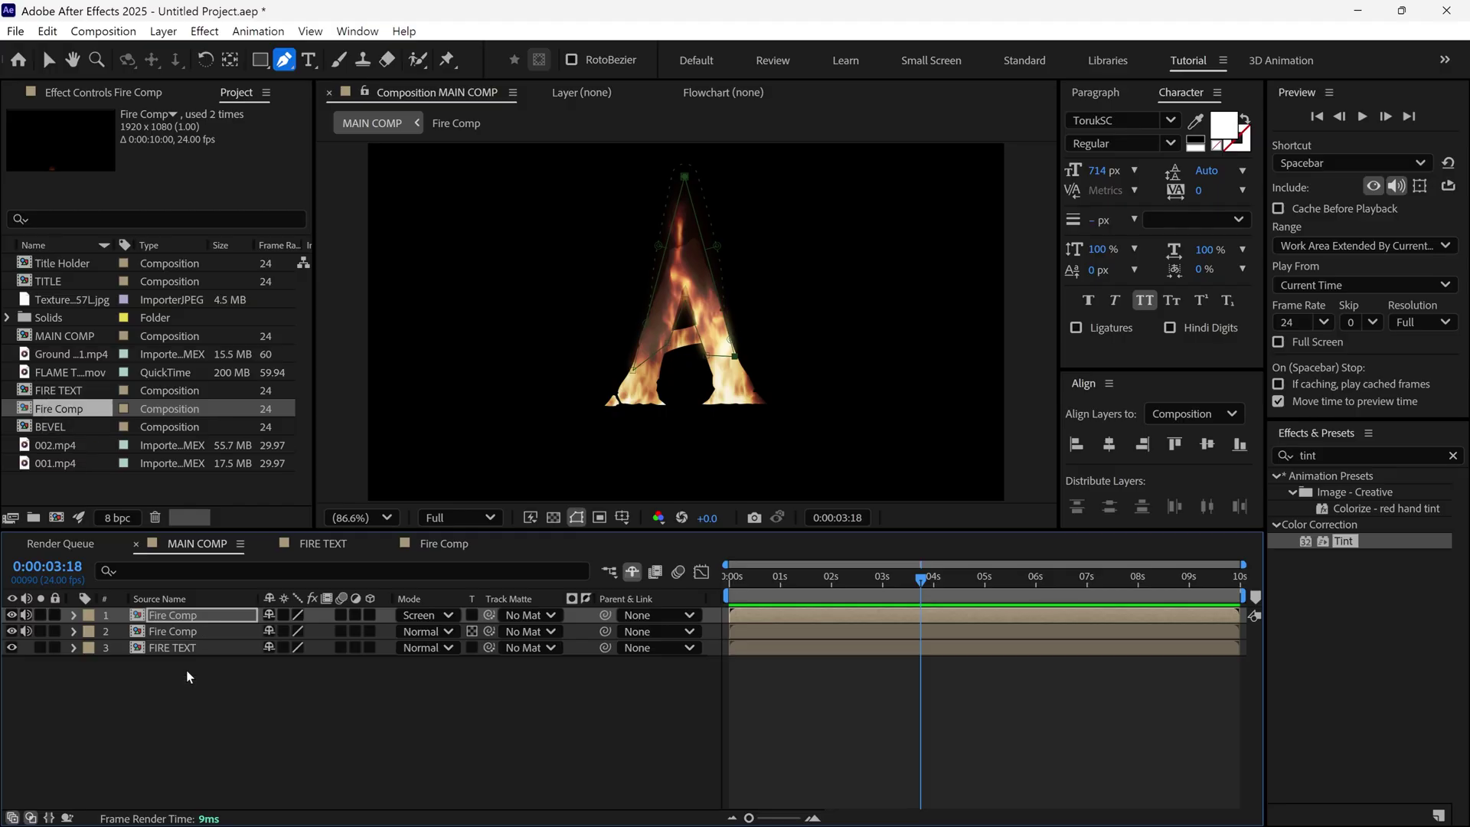
Pre-compose both Fire Comp layers and the FIRE TEXT layer into a composition named "Fire".
left_click_drag(186, 669, 194, 617)
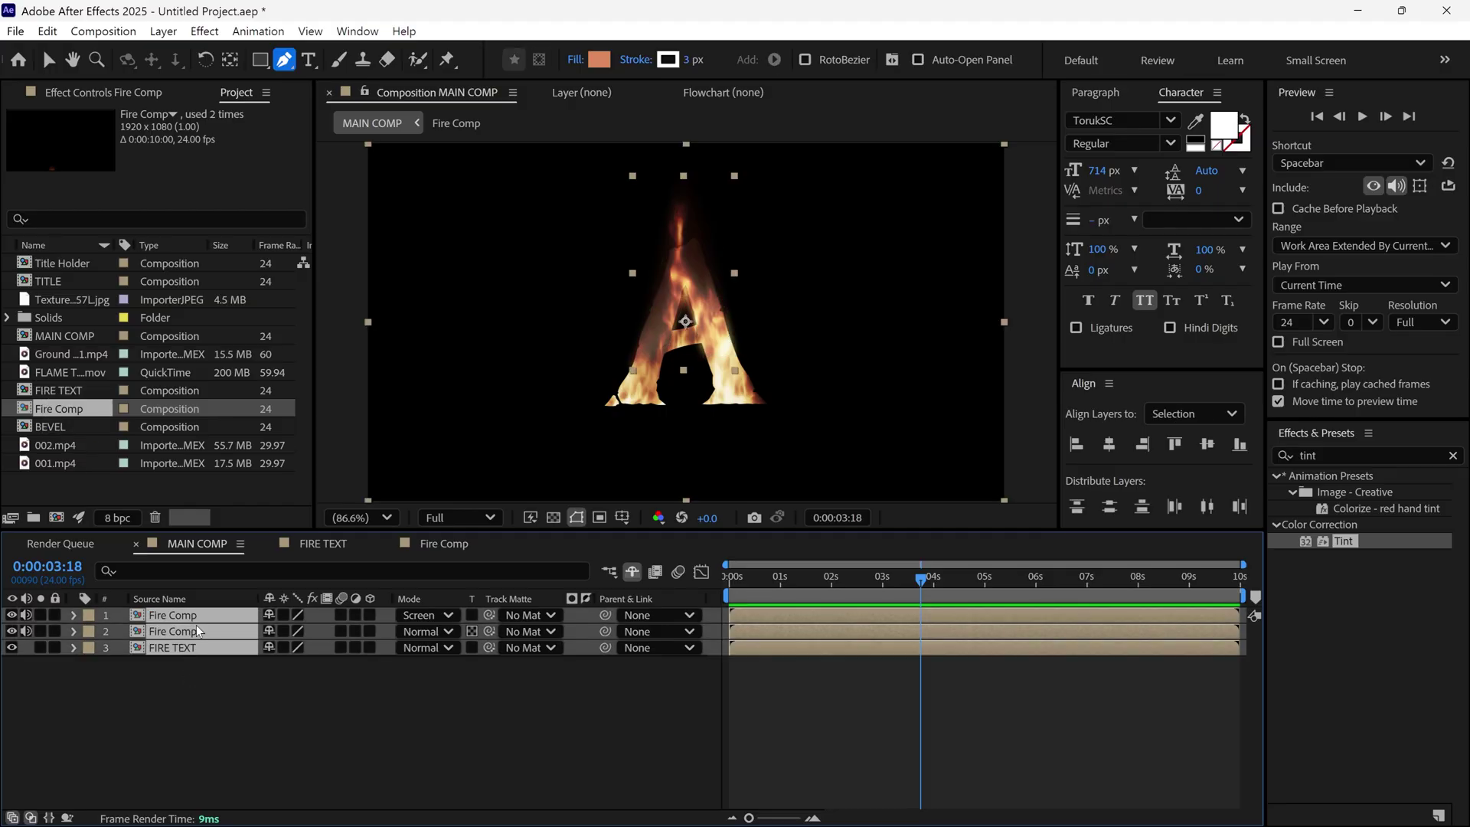
right_click(196, 625)
left_click(251, 502)
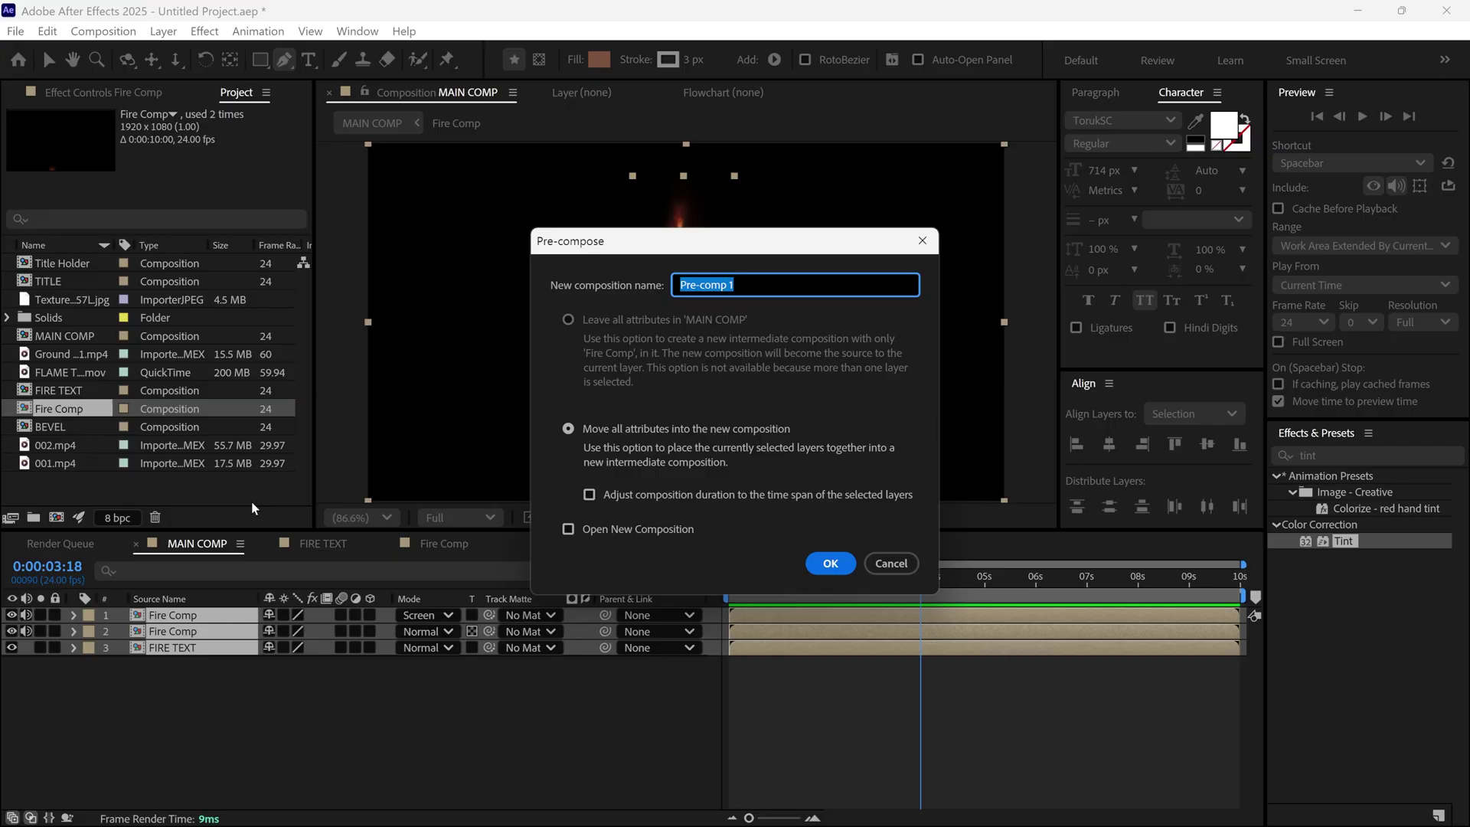
type("Fire")
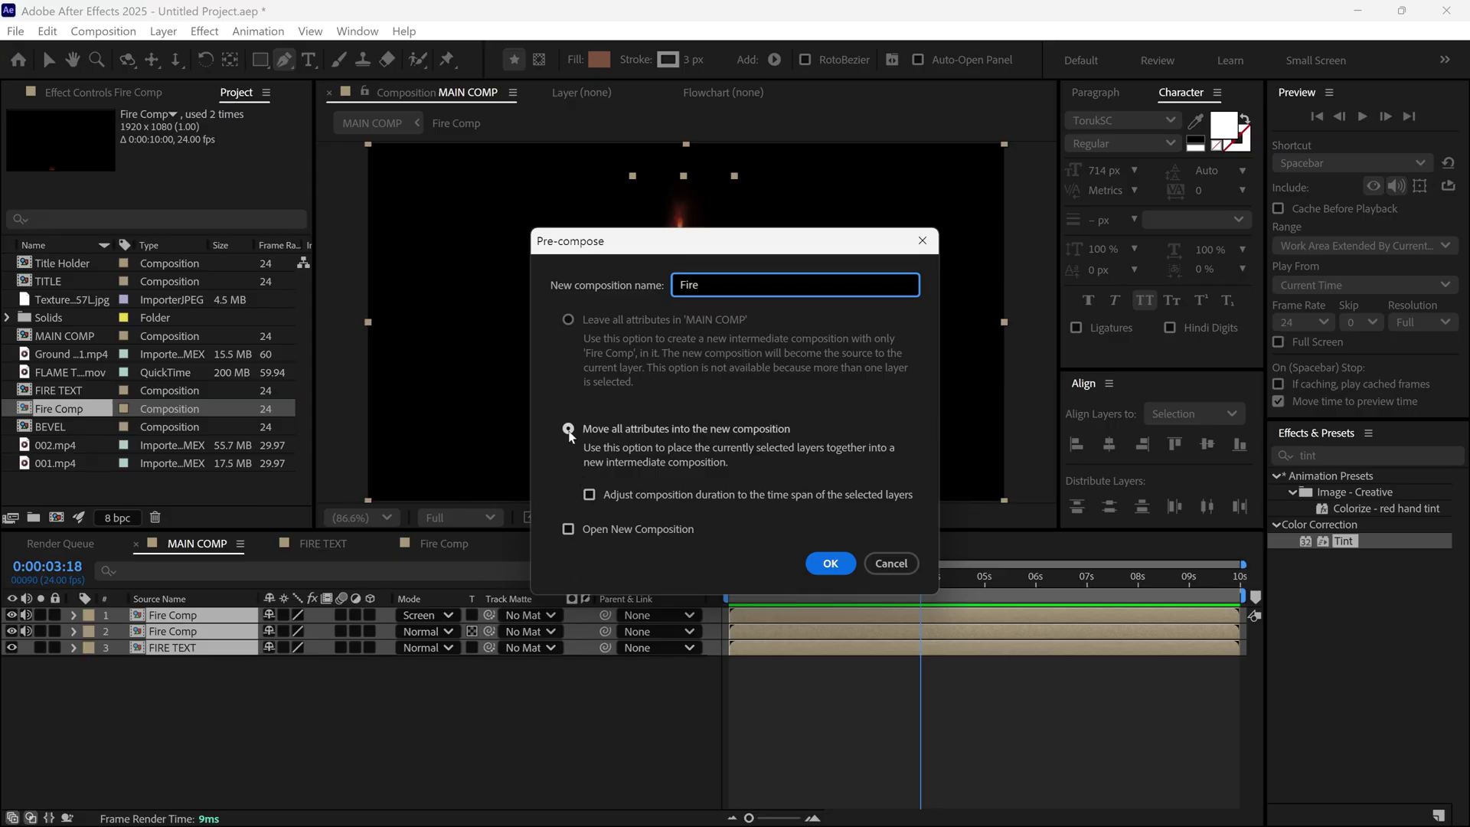
left_click(823, 562)
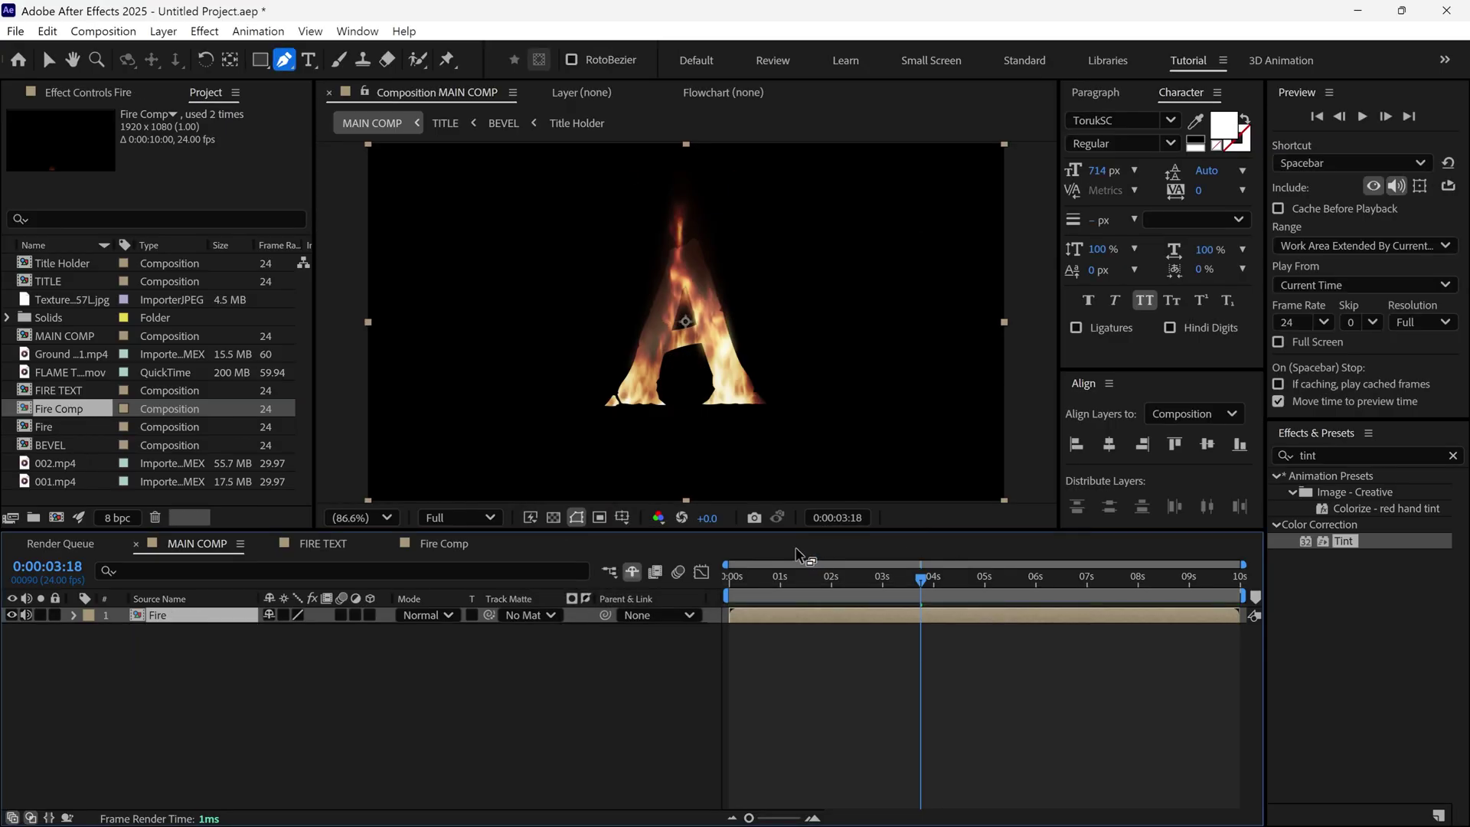
Enable time remapping on the Fire layer and add a Time Remap keyframe at 0:00:04:00.
right_click(205, 617)
mouse_move(276, 152)
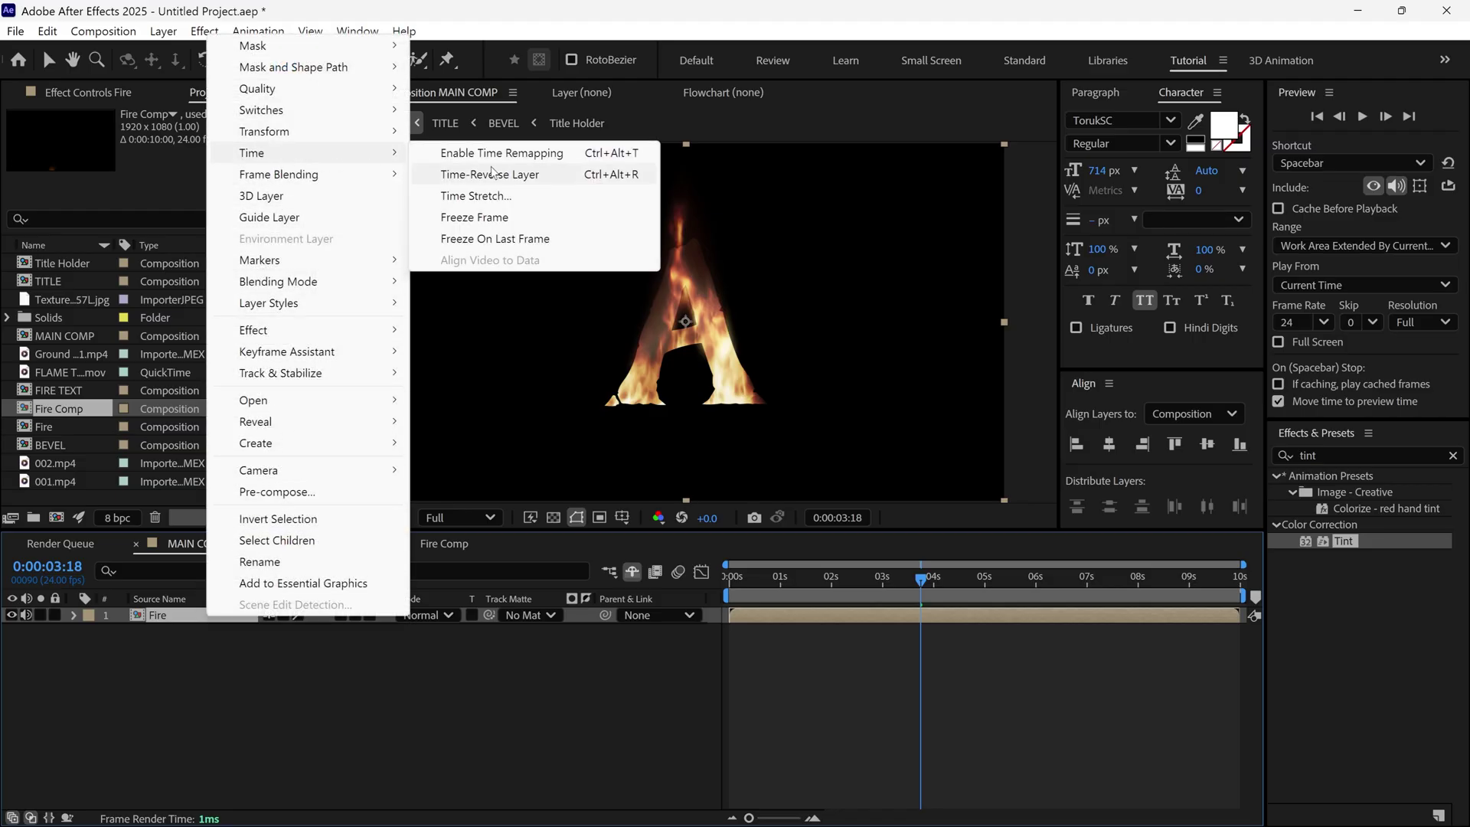
left_click(567, 155)
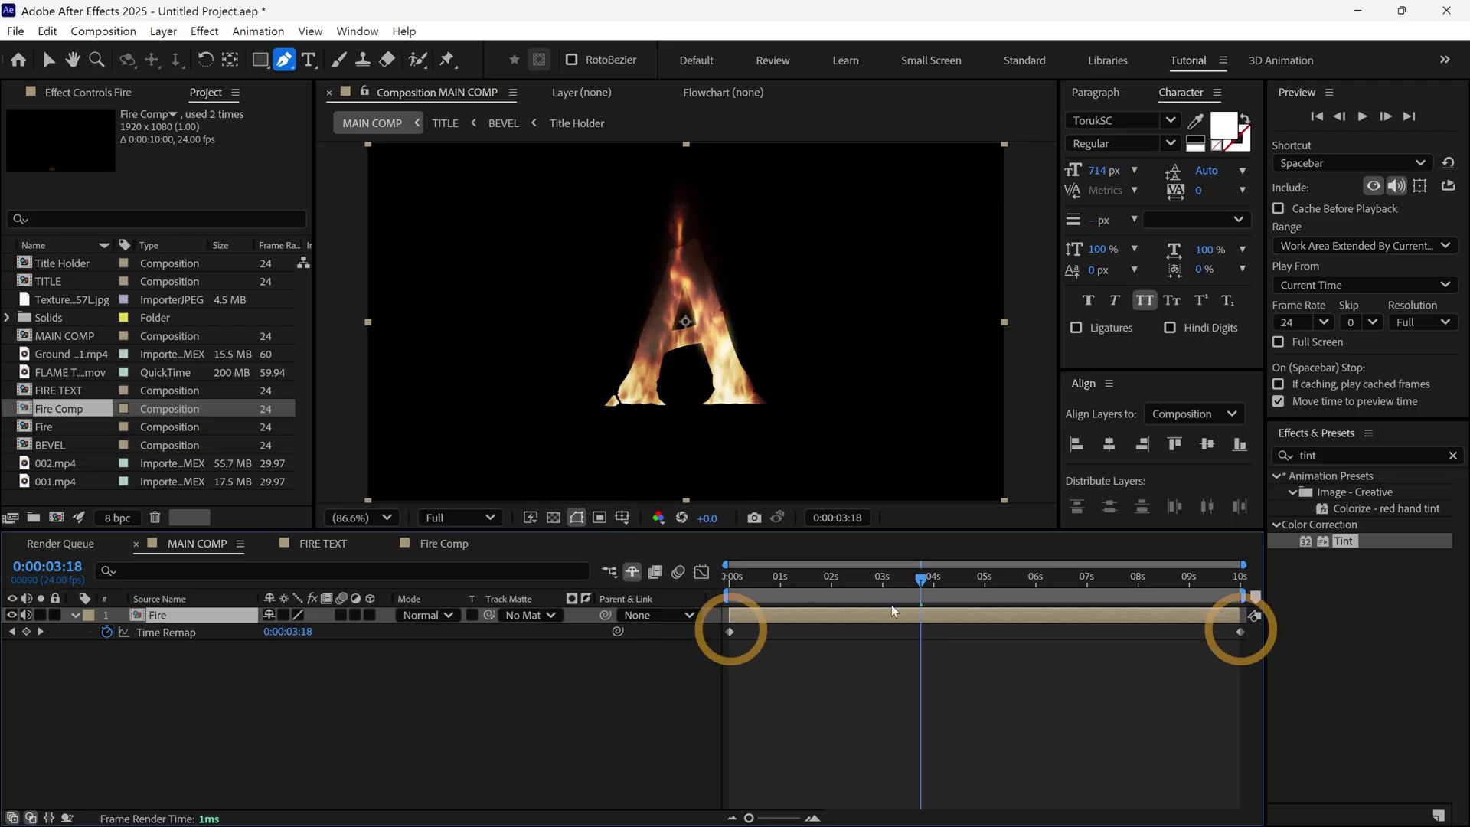
mouse_move(922, 581)
left_mouse_down()
mouse_move(729, 586)
mouse_move(935, 599)
left_mouse_up()
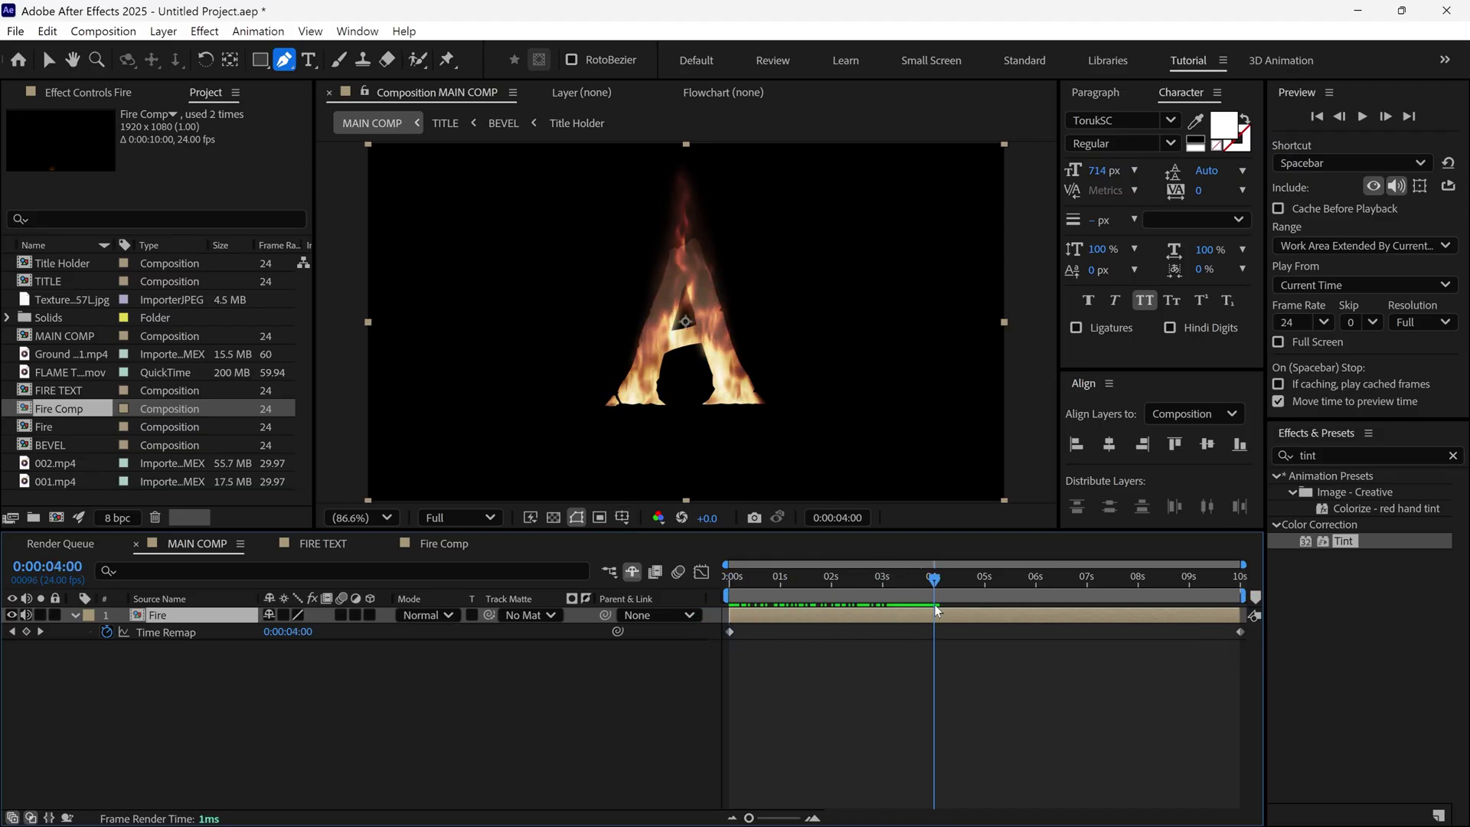
left_click(26, 632)
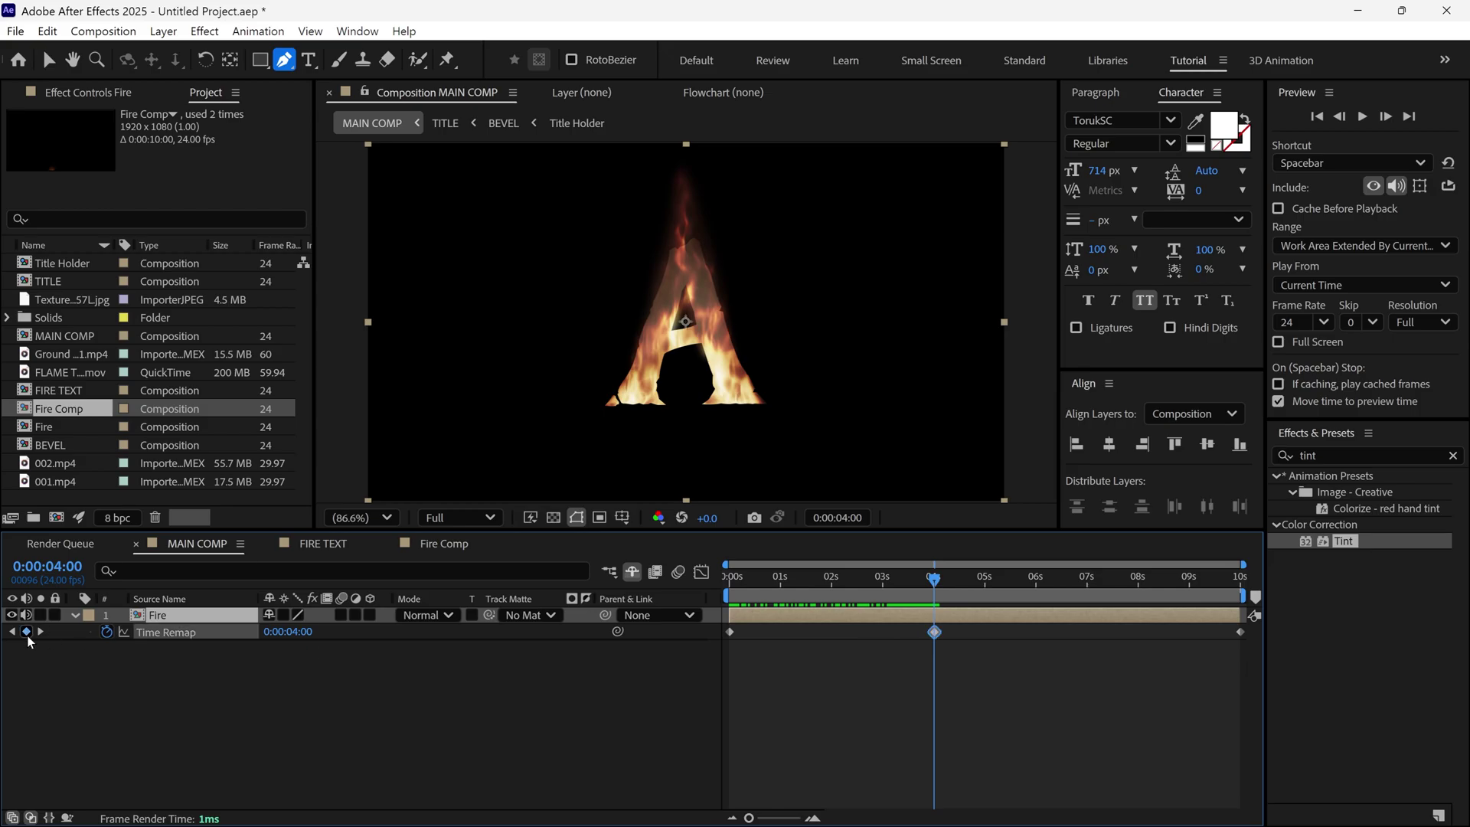
Delete the Time Remap keyframe at the end of the Fire layer and move the four-second keyframe there.
left_click(1240, 633)
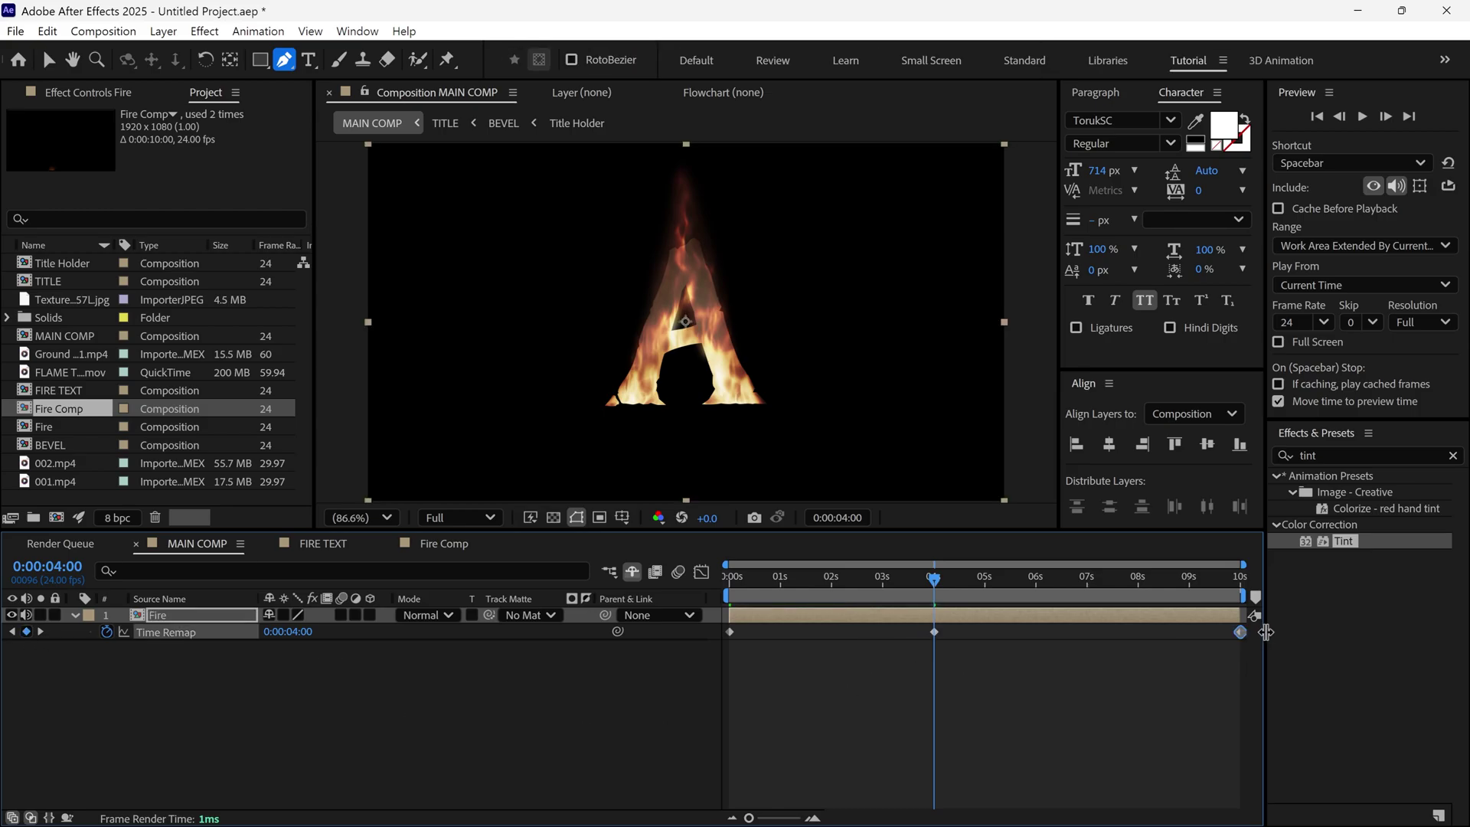
key("Delete")
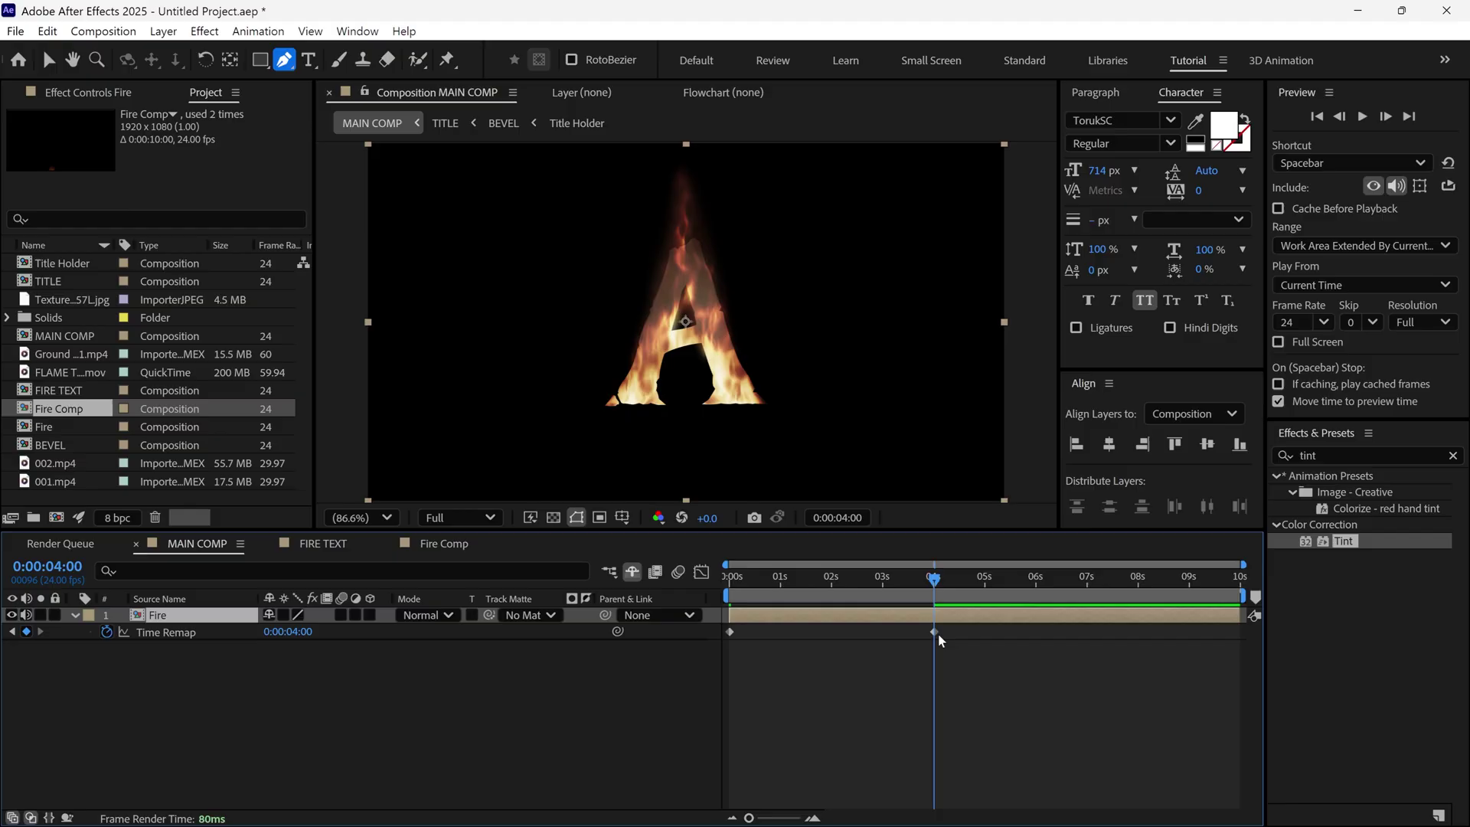
left_click_drag(934, 633, 1238, 635)
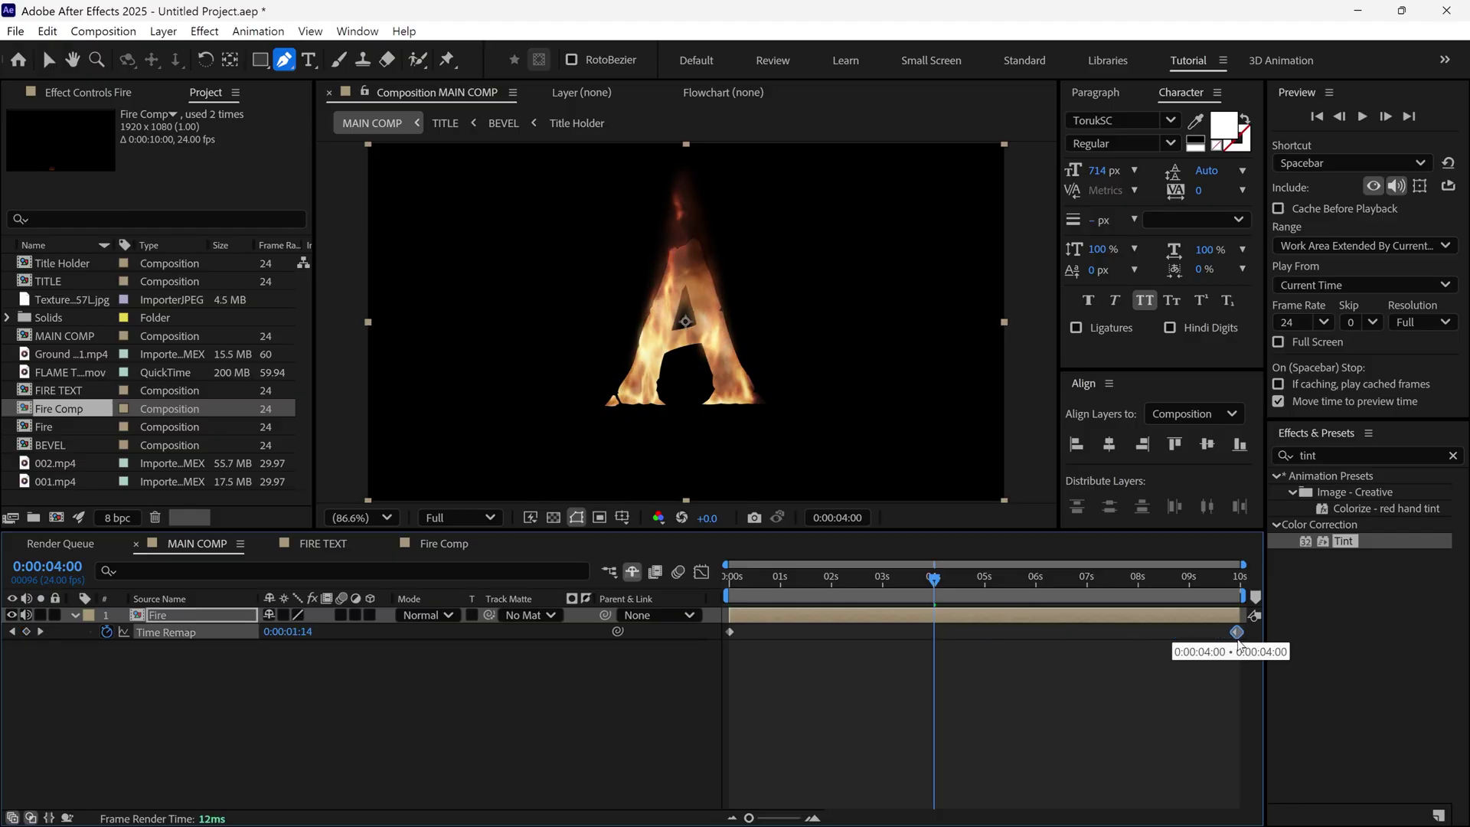
Preview the time-remapped Fire layer from the start of MAIN COMP.
left_click_drag(934, 579, 740, 624)
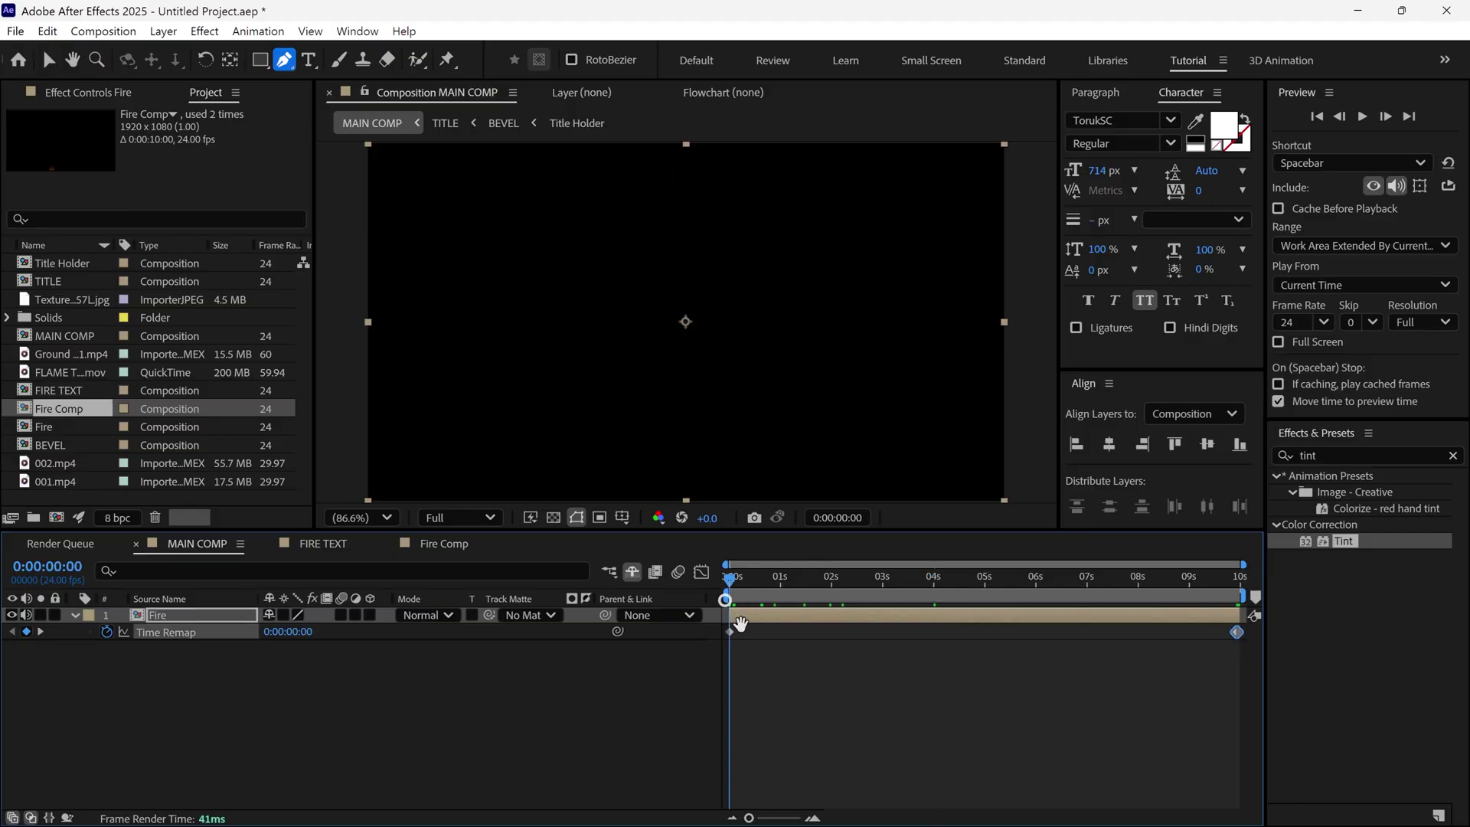
key("space")
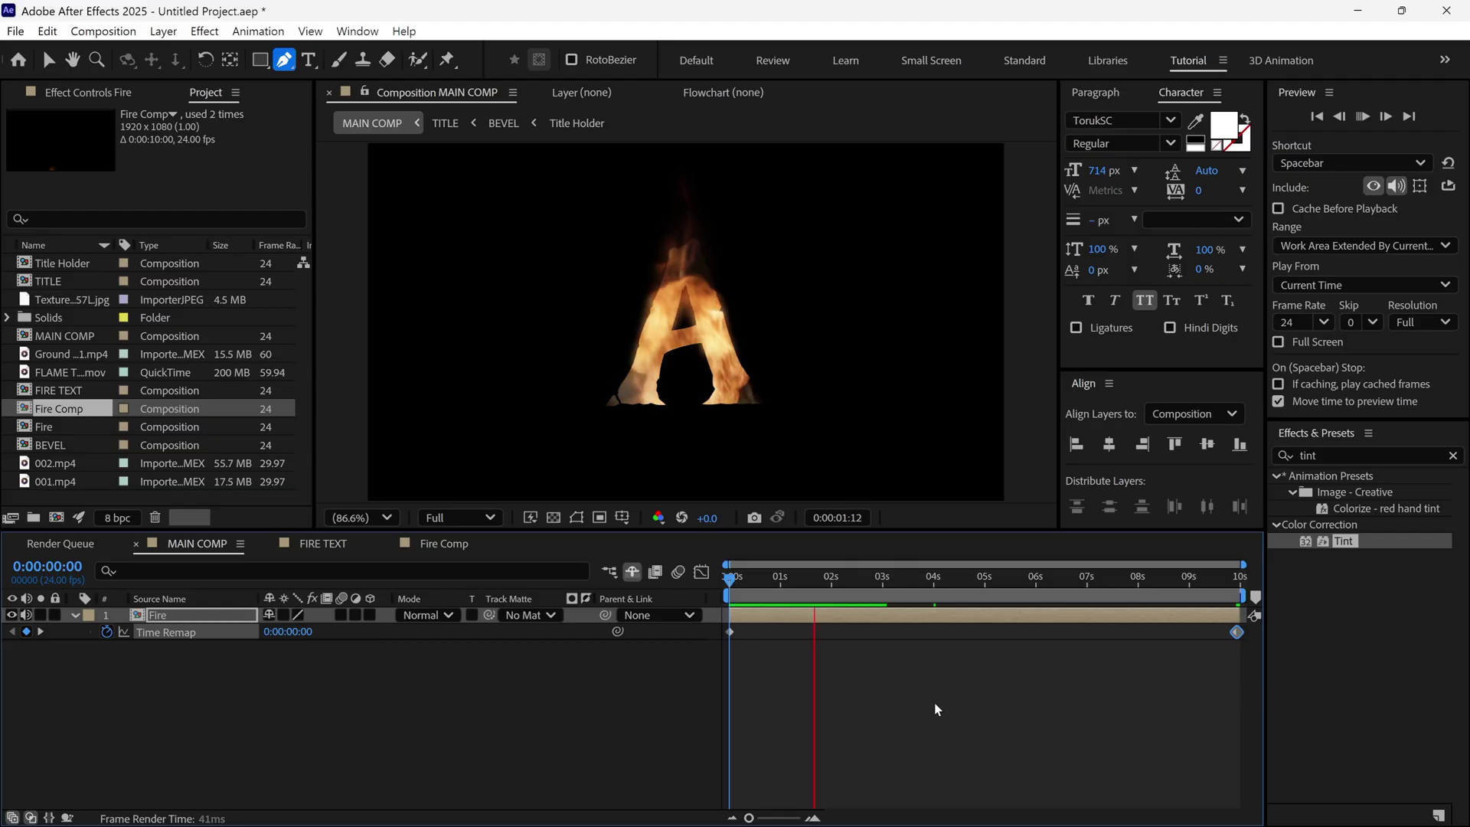
key("space")
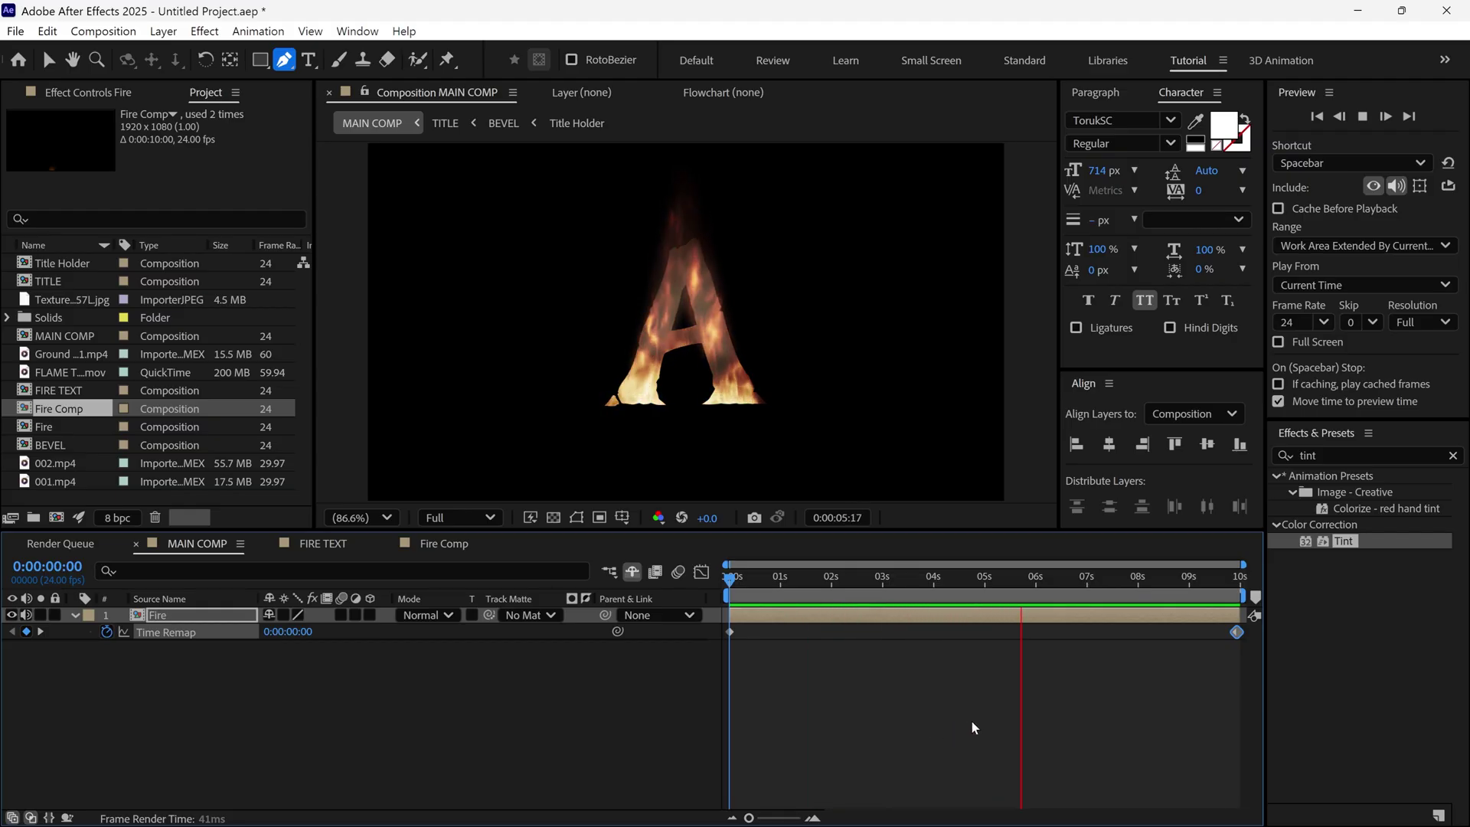
left_click_drag(1126, 578, 1052, 596)
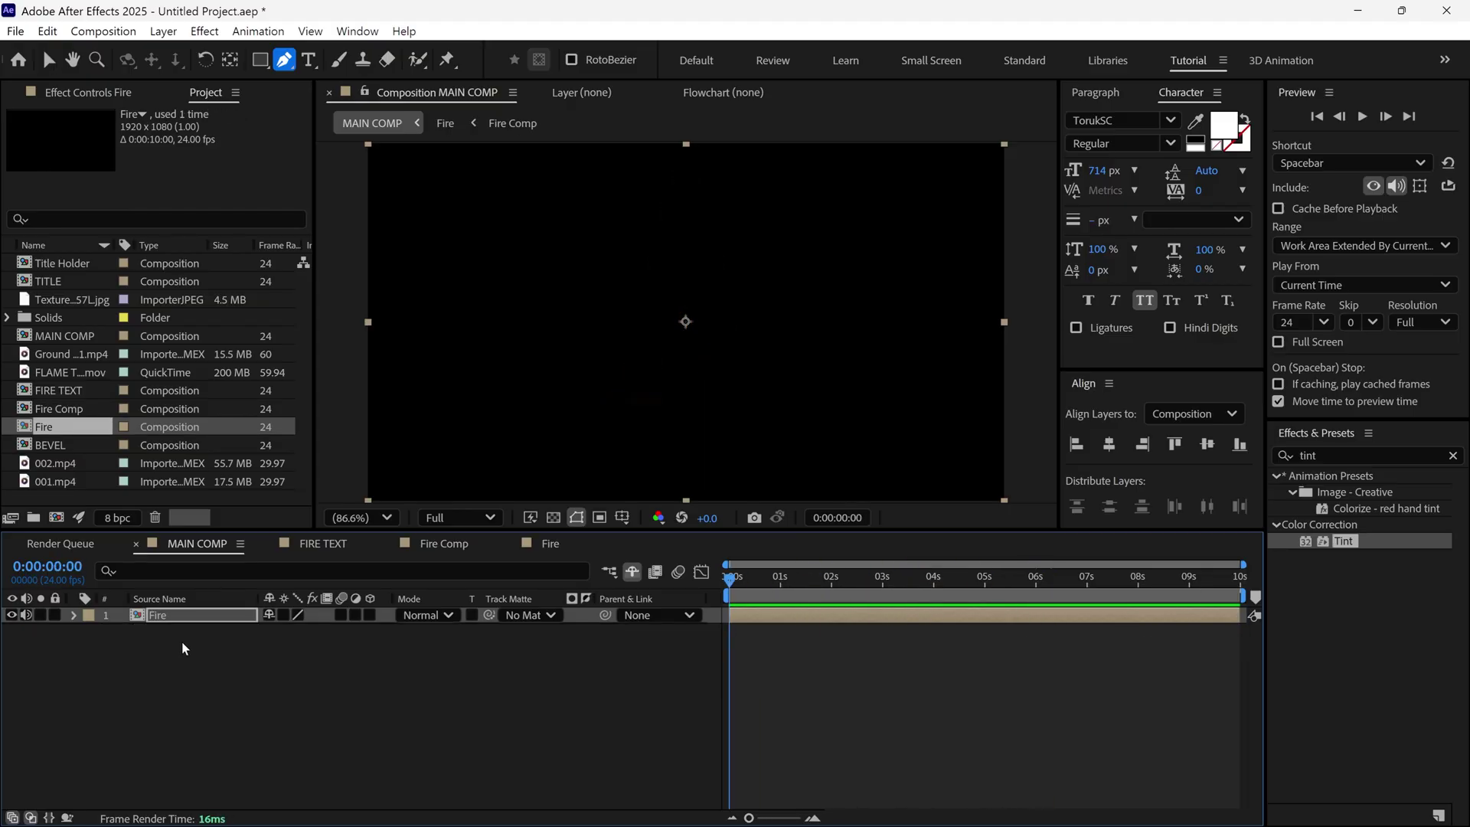
Reveal the shy layers in MAIN COMP and turn on visibility for TITLE, 001.mp4 and 002.mp4.
left_click(631, 575)
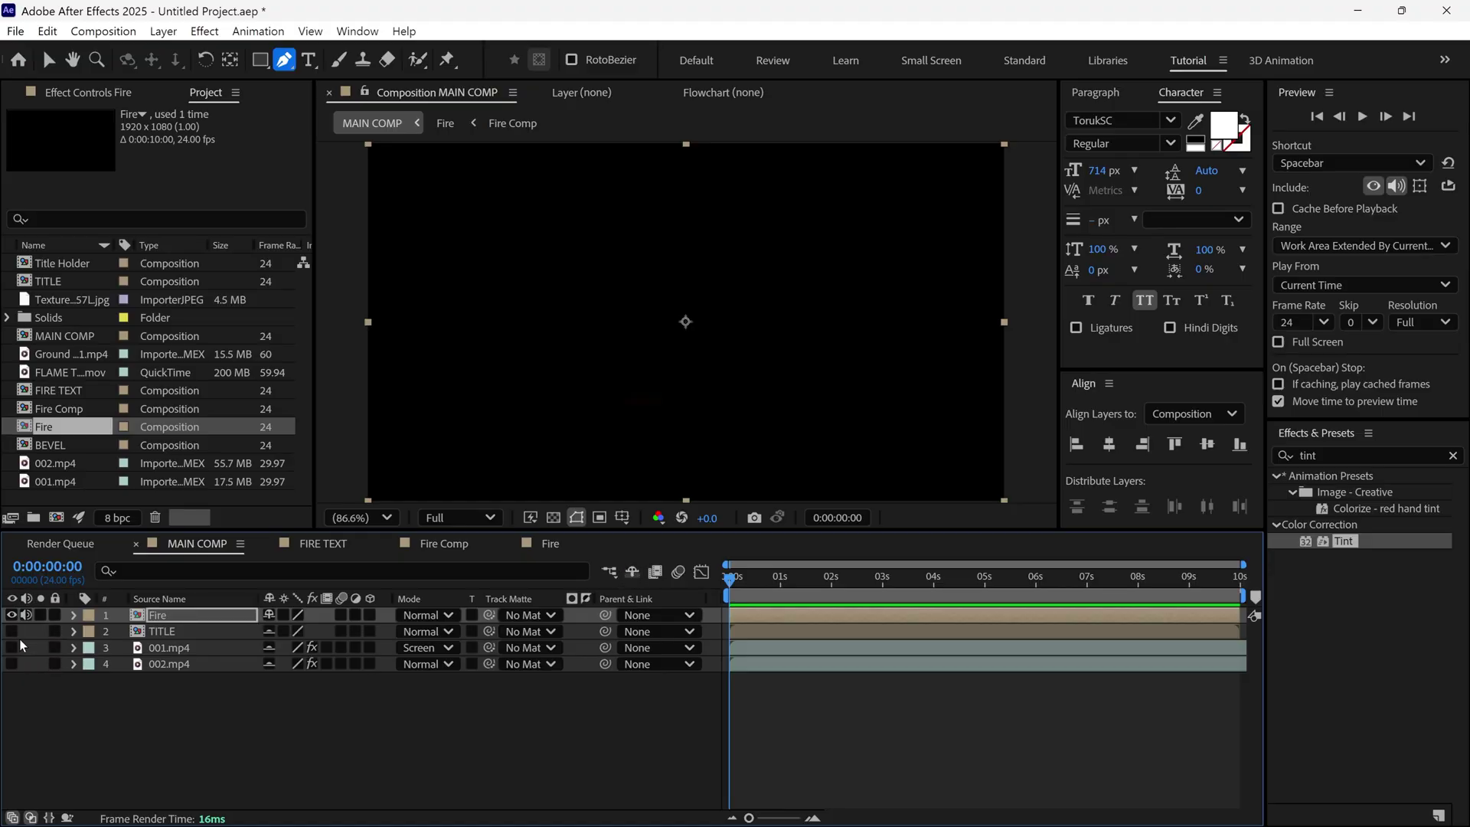
left_click_drag(12, 631, 13, 664)
left_click_drag(732, 586, 850, 589)
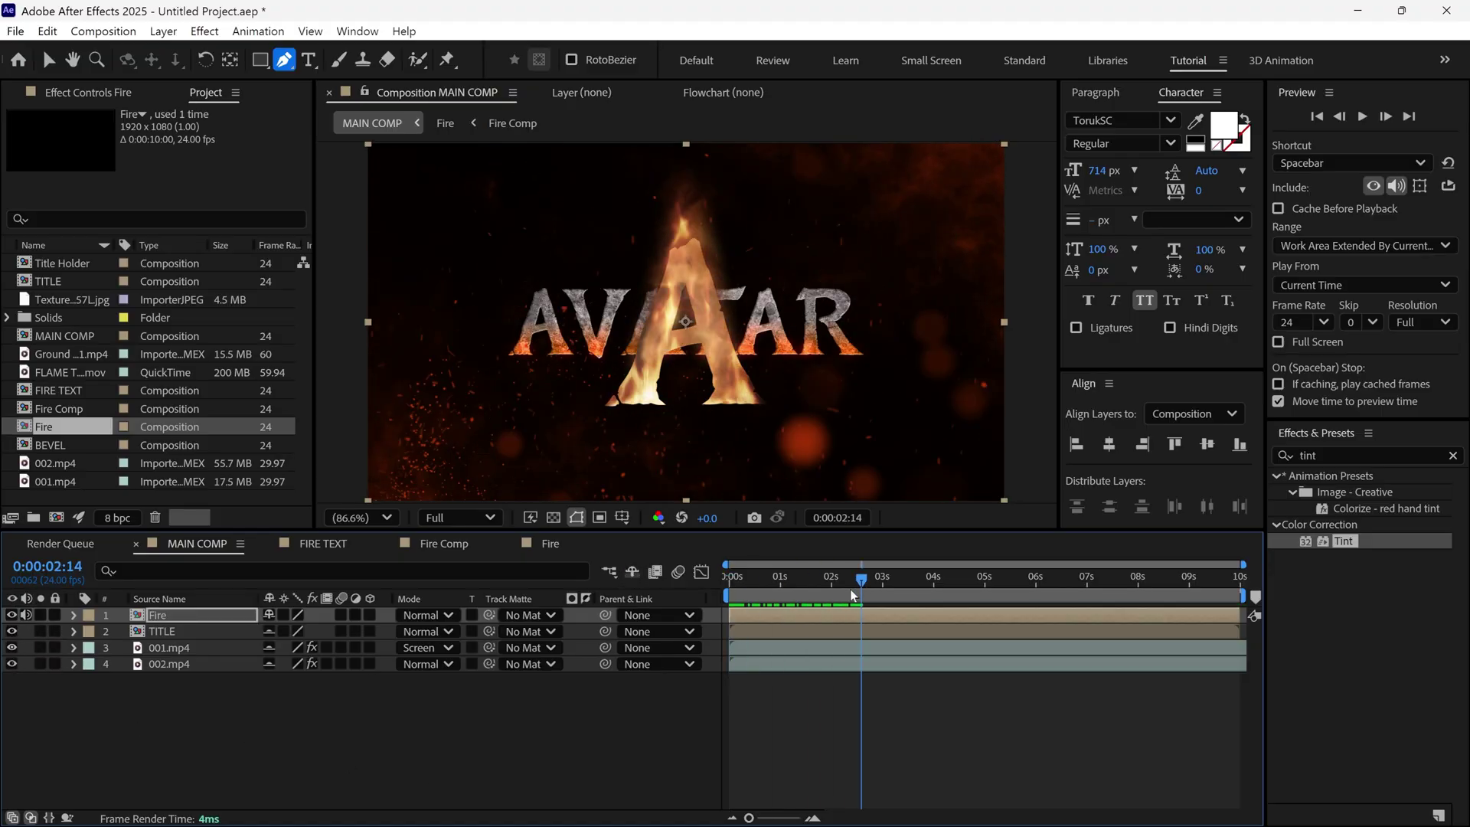
Move the Fire layer below the TITLE layer in the layer stack.
left_click(205, 619)
left_click_drag(204, 618, 199, 642)
Set the opacity of both background layers, 001.mp4 and 002.mp4, to 45%.
left_click(189, 663)
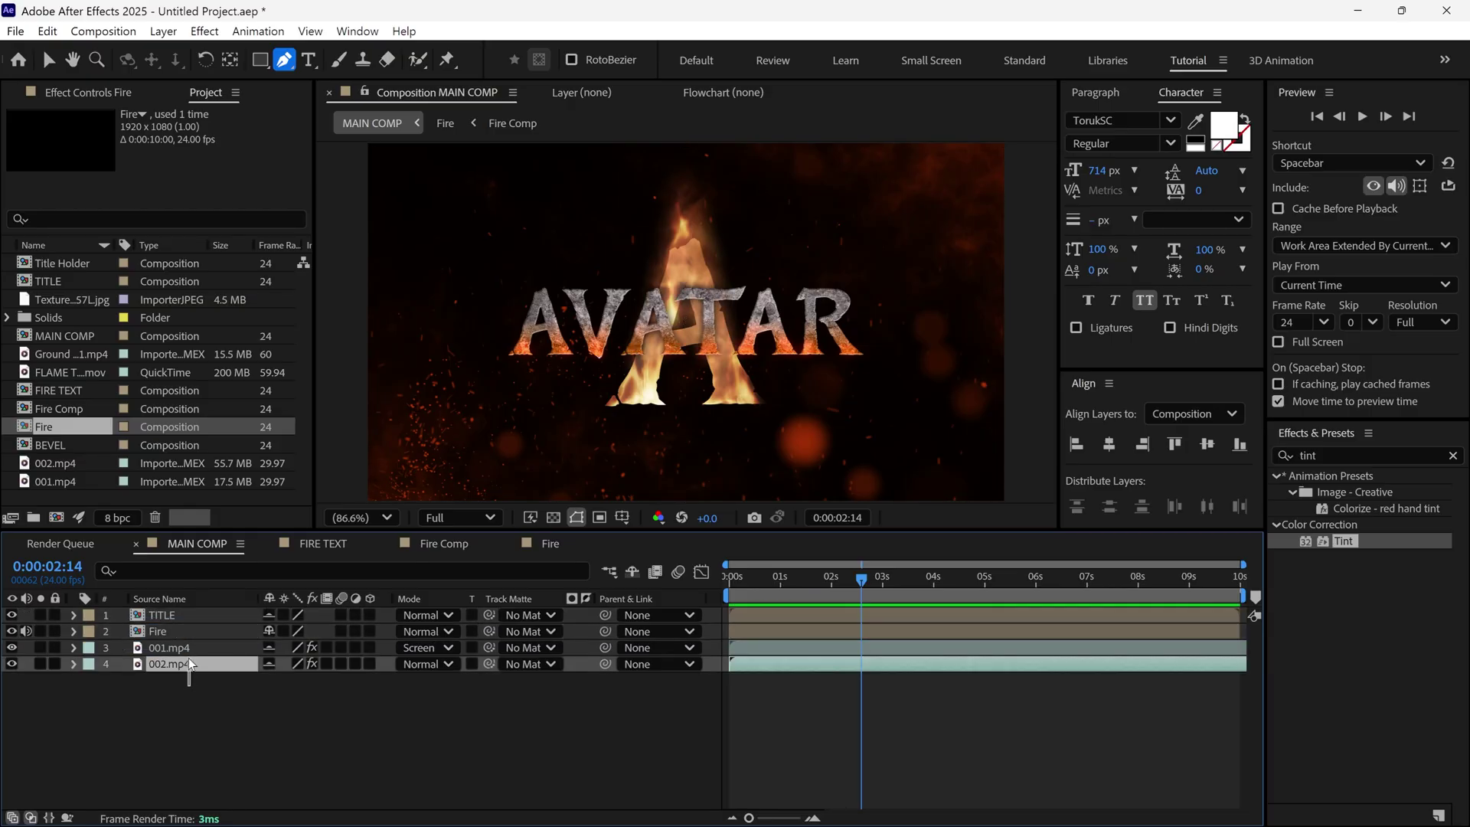
left_click(195, 648, "shift")
key("t")
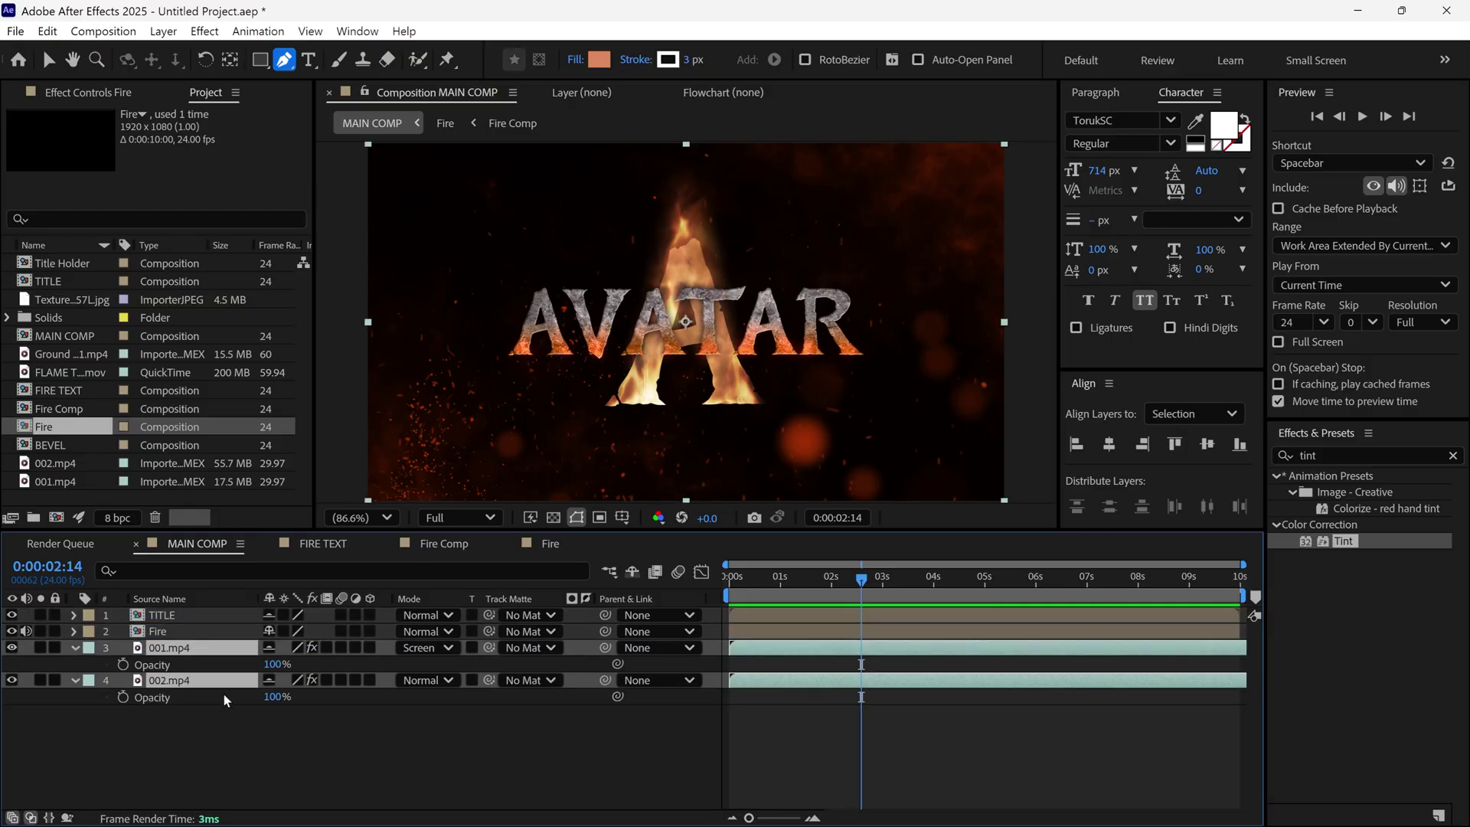
left_click(276, 665)
type("45")
key("Return")
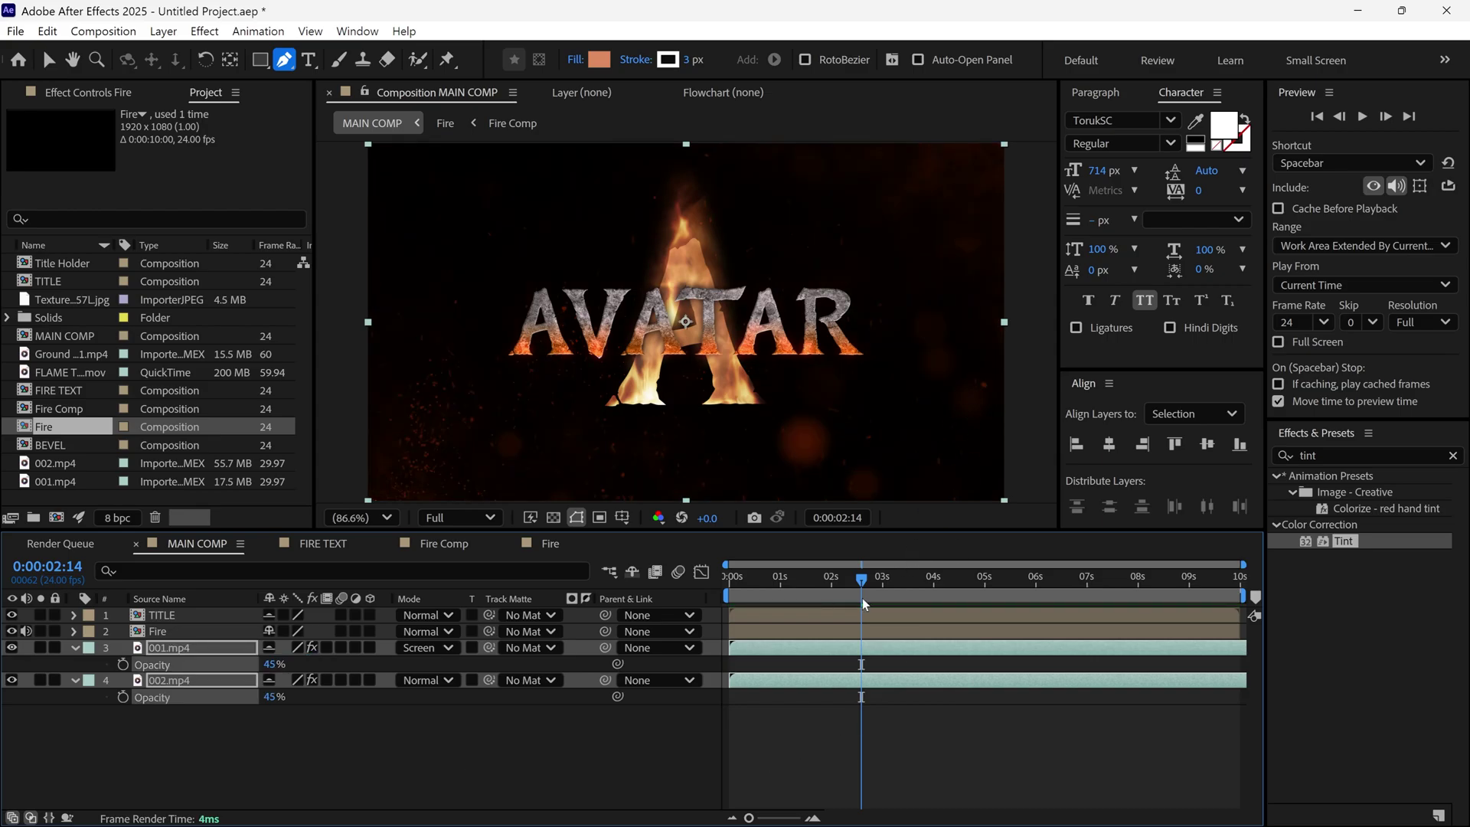
Preview the combined title, fire and dimmed backgrounds in MAIN COMP from the start.
left_click_drag(862, 599, 729, 596)
key("space")
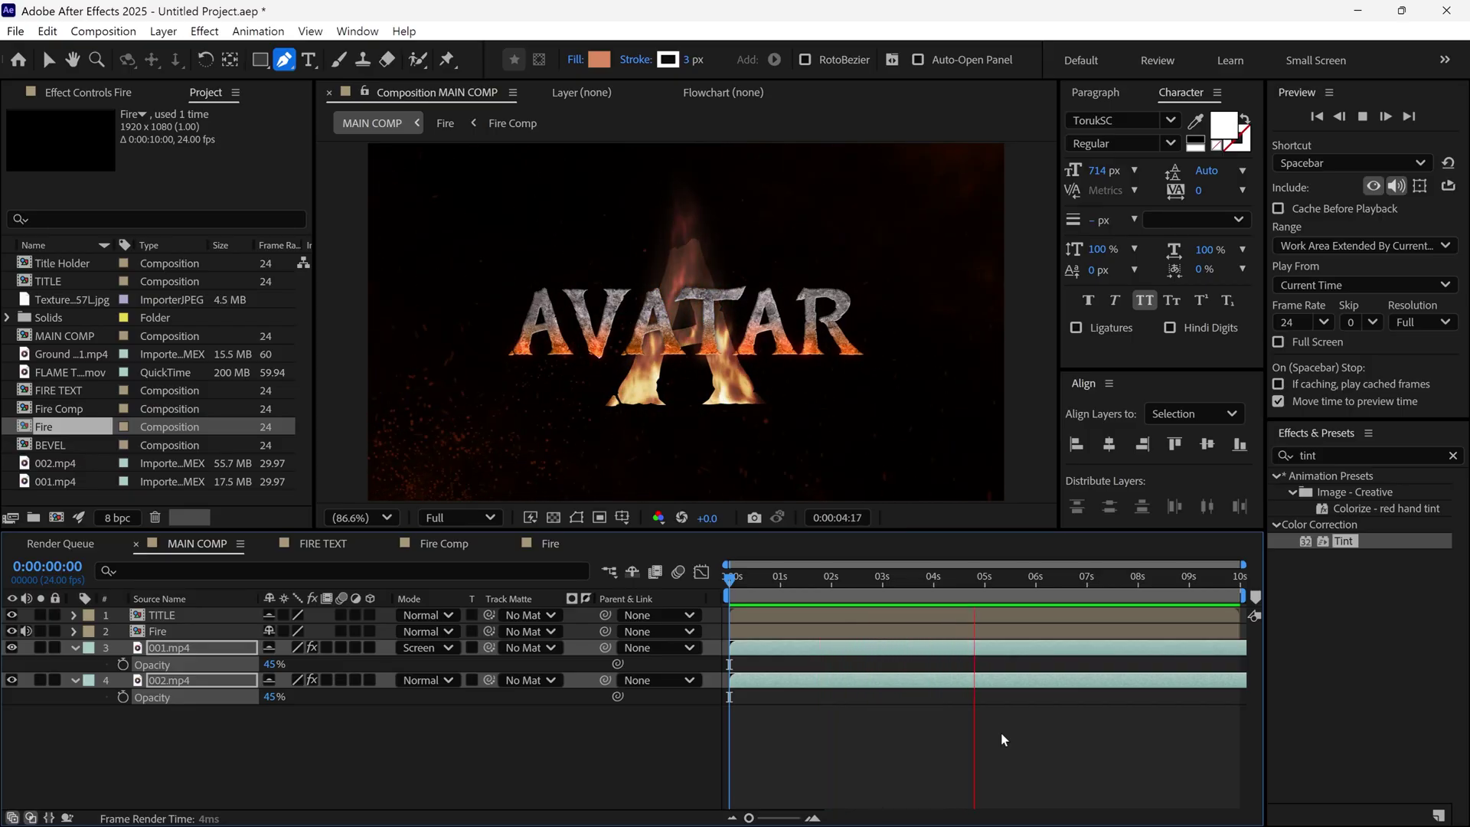
key("space")
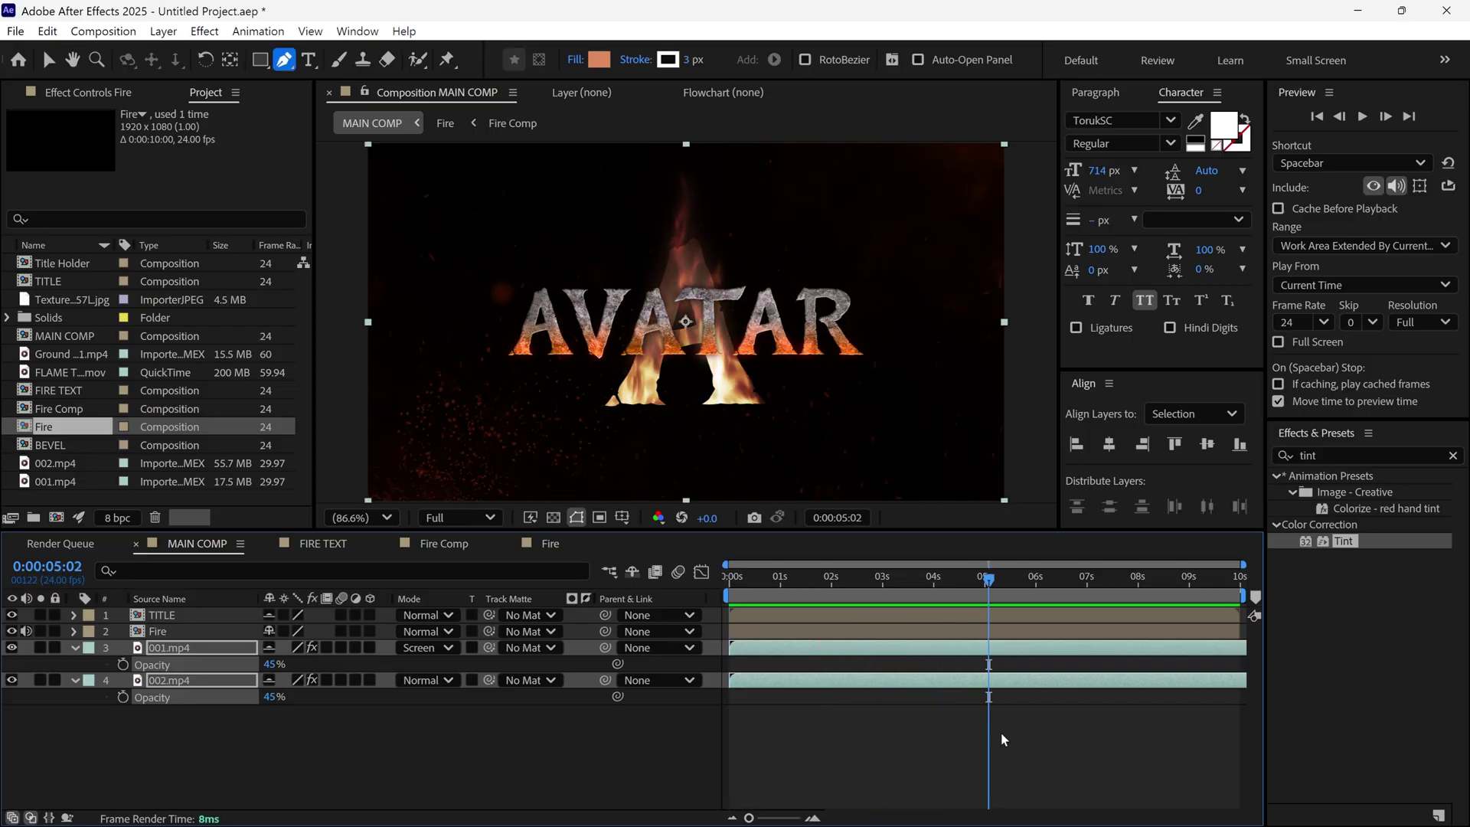
Make all four MAIN COMP layers 3D and switch to the Selection tool.
left_click(74, 648)
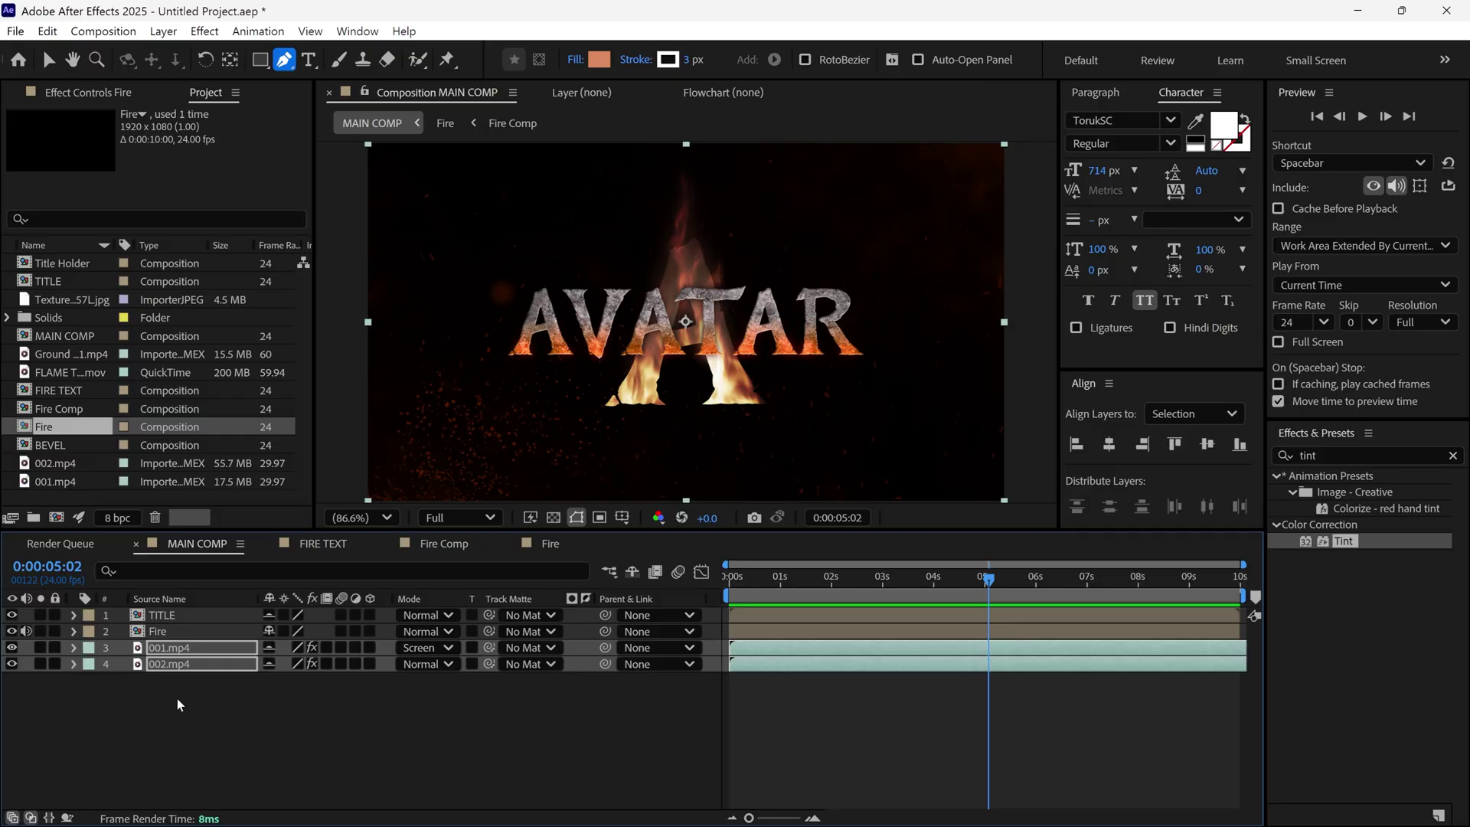
left_click_drag(179, 698, 183, 619)
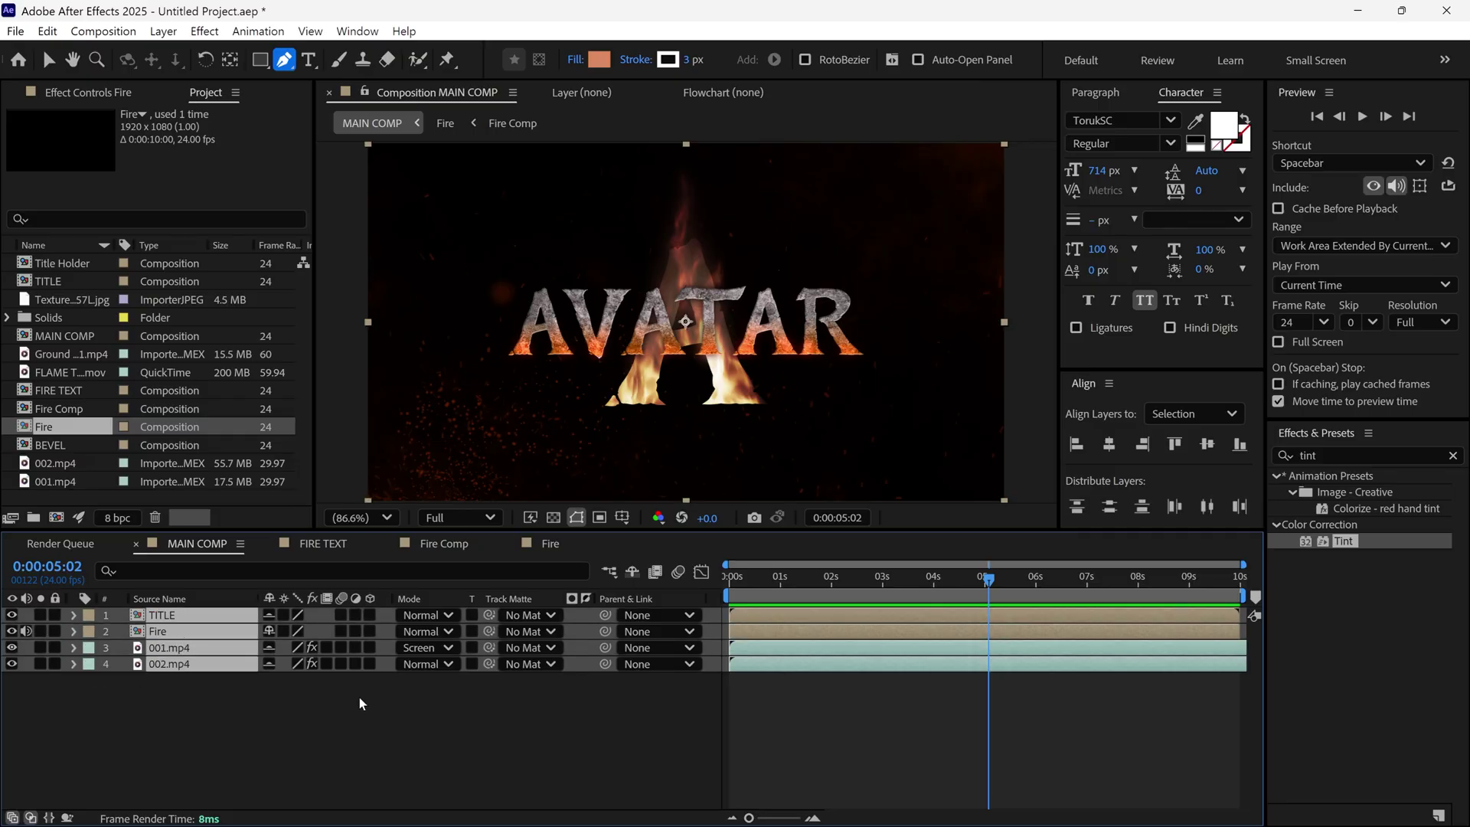
left_click(372, 617)
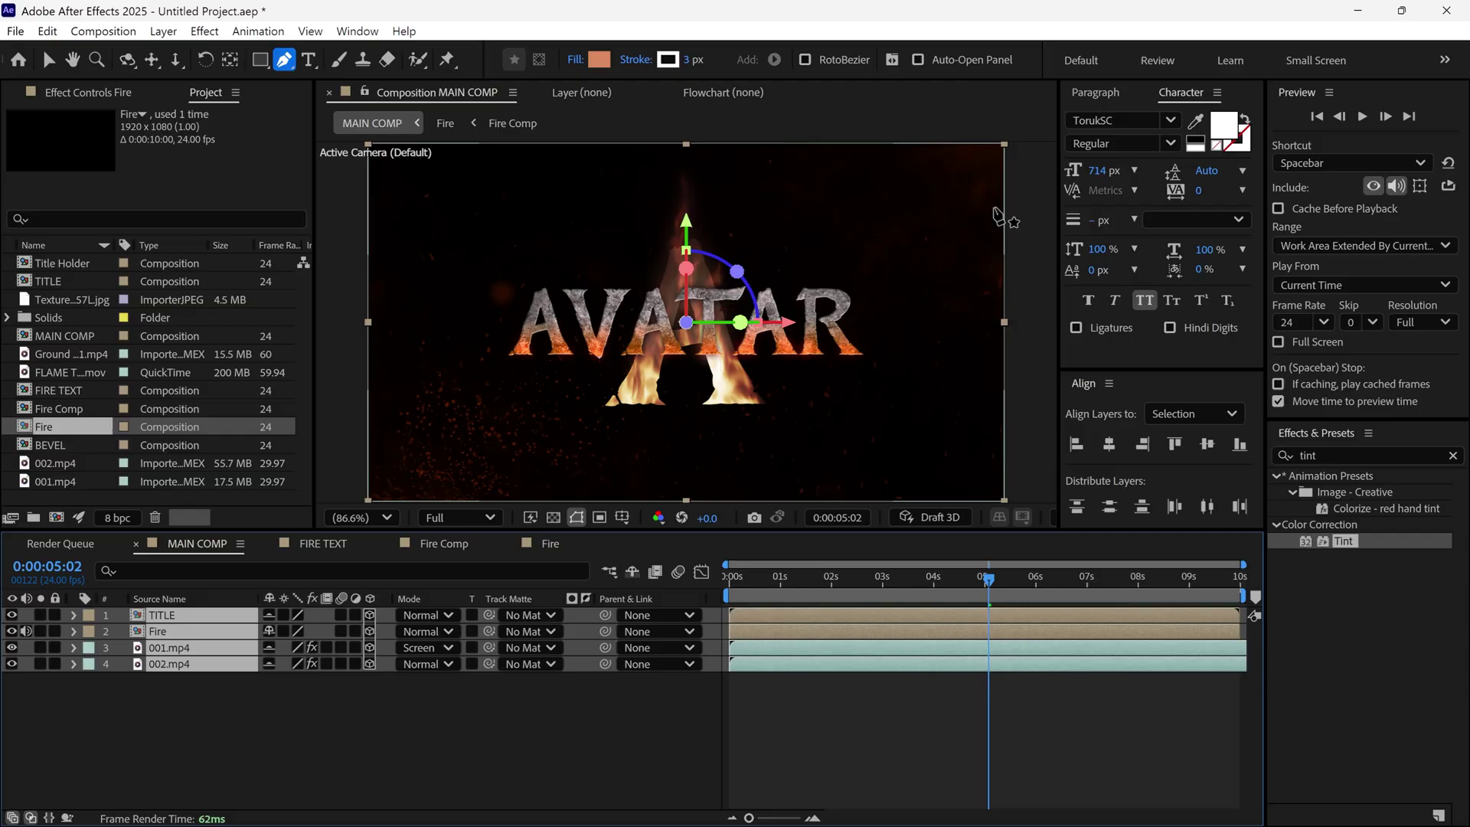
key("v")
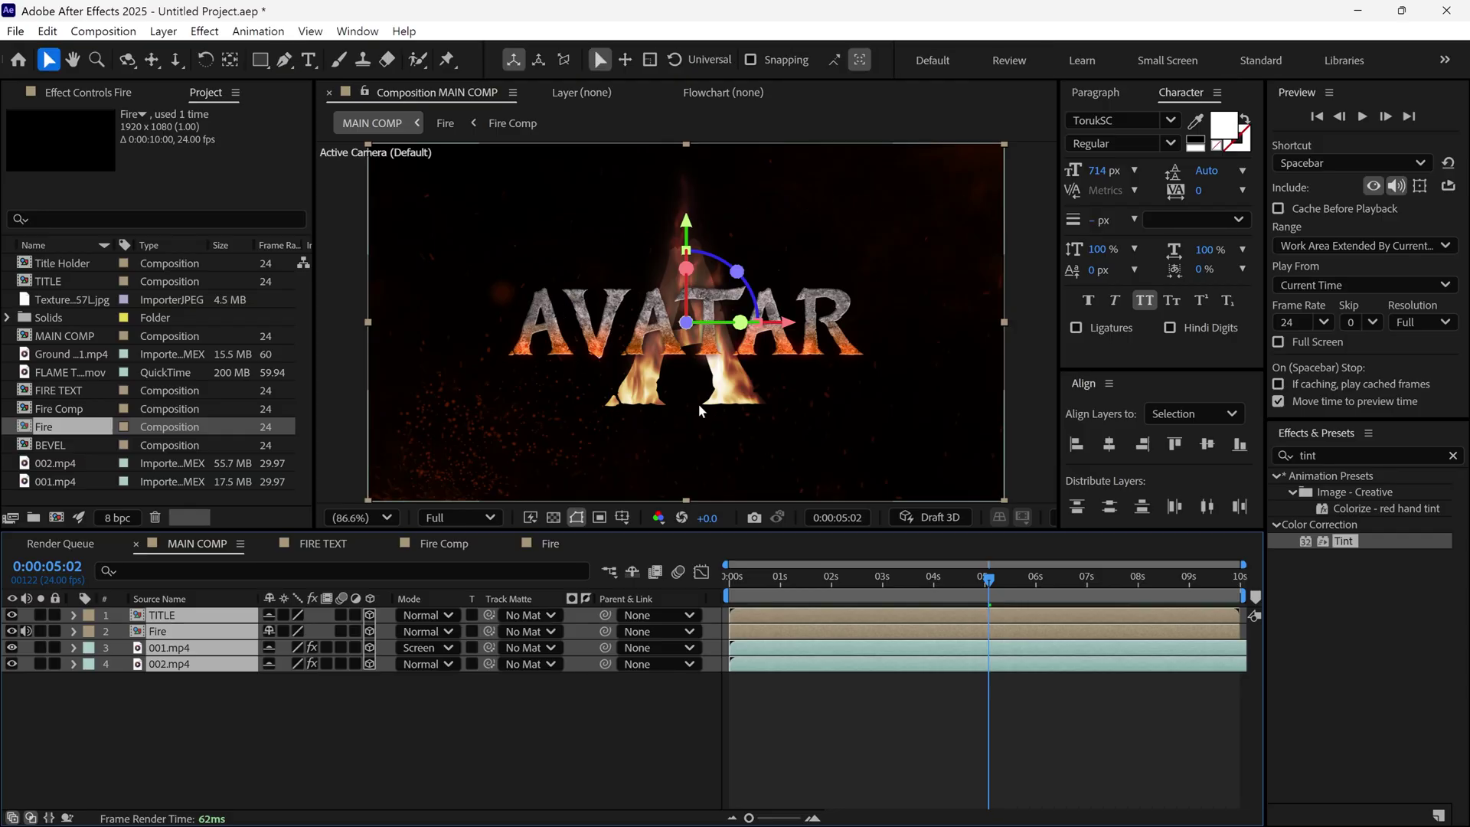
Add a Two-Node Camera named Camera 1 with the 80mm preset to MAIN COMP.
right_click(479, 690)
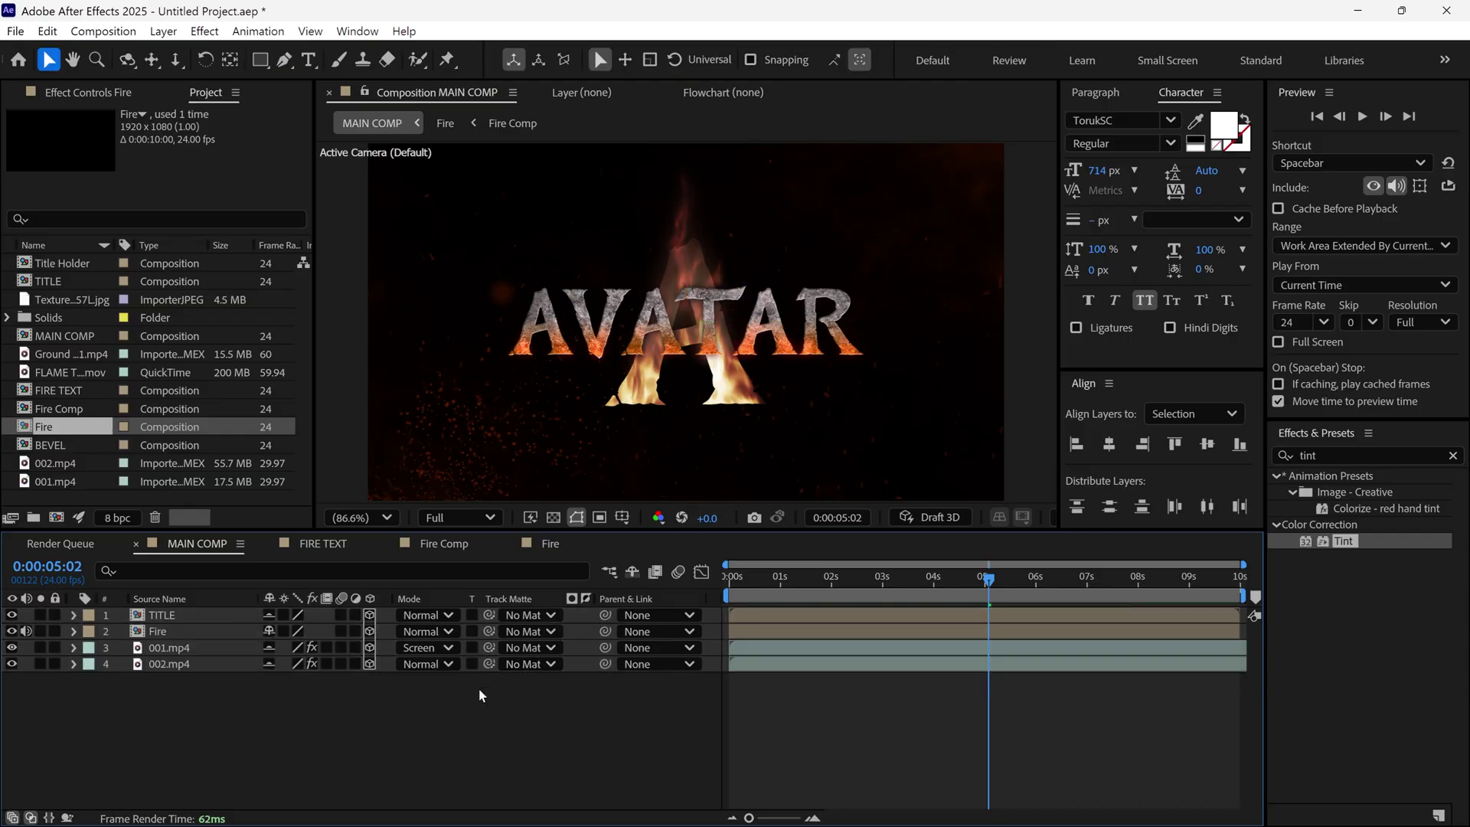
mouse_move(674, 462)
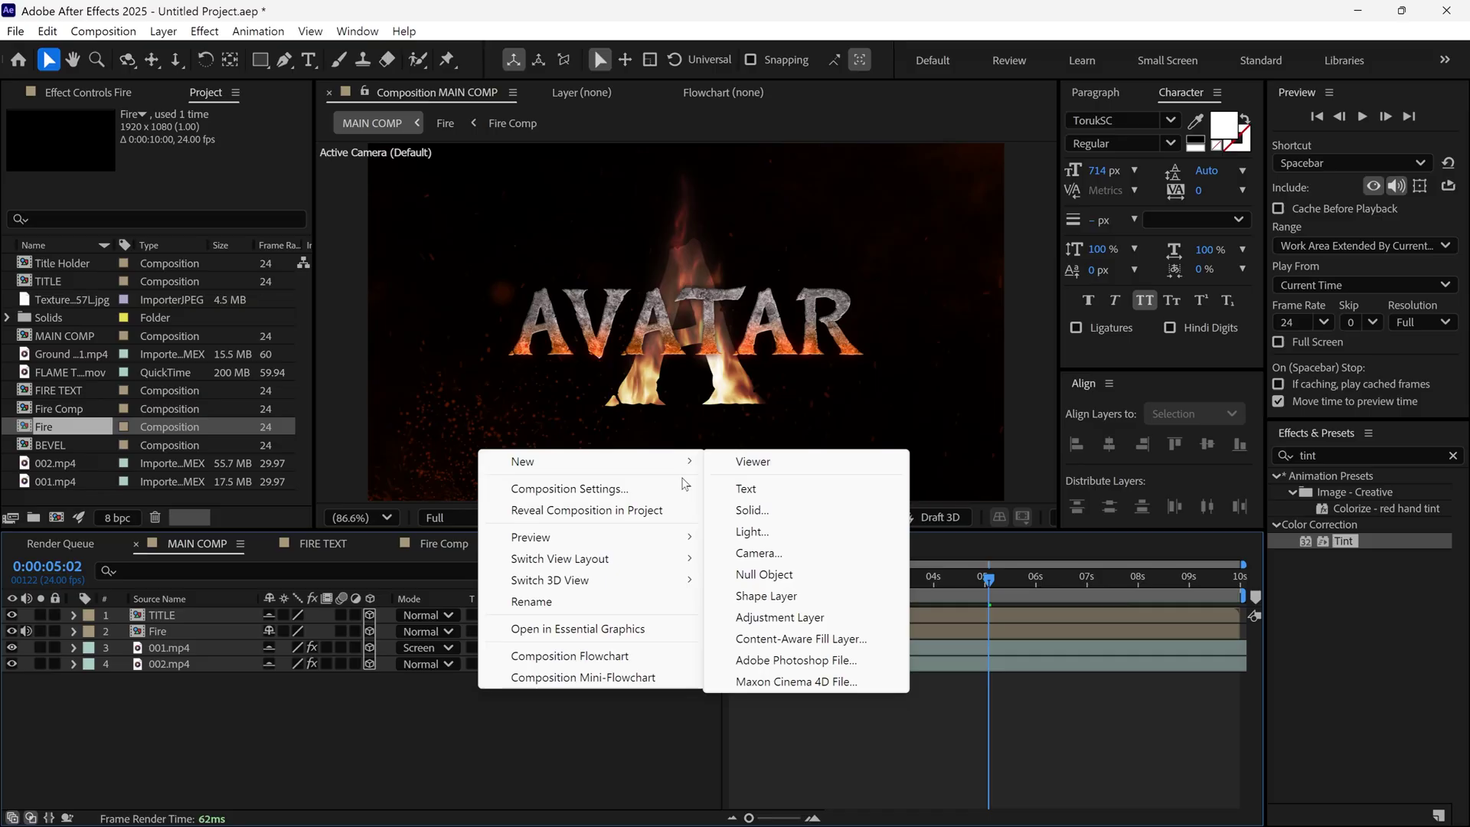
left_click(762, 553)
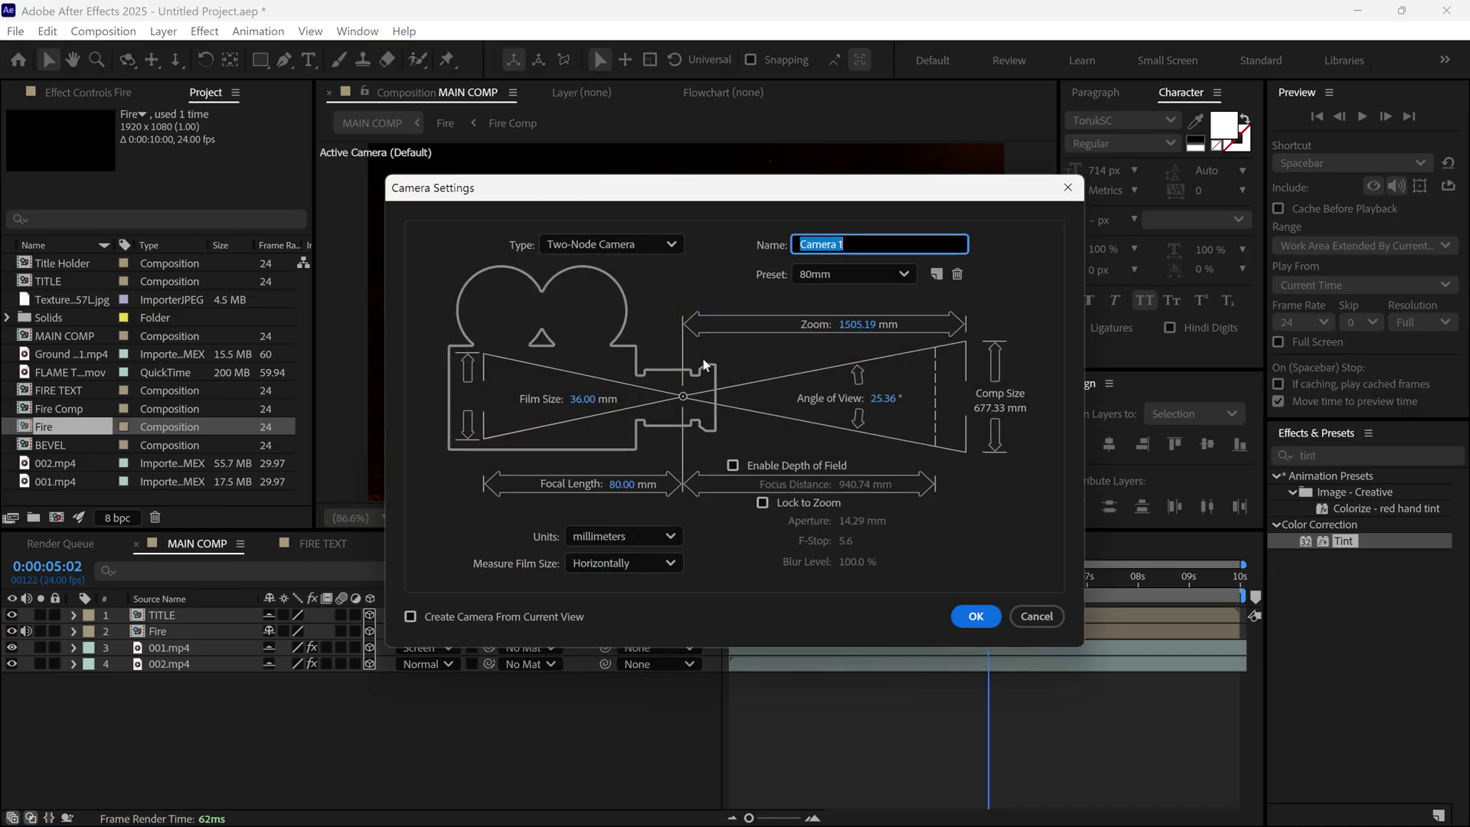
left_click(670, 243)
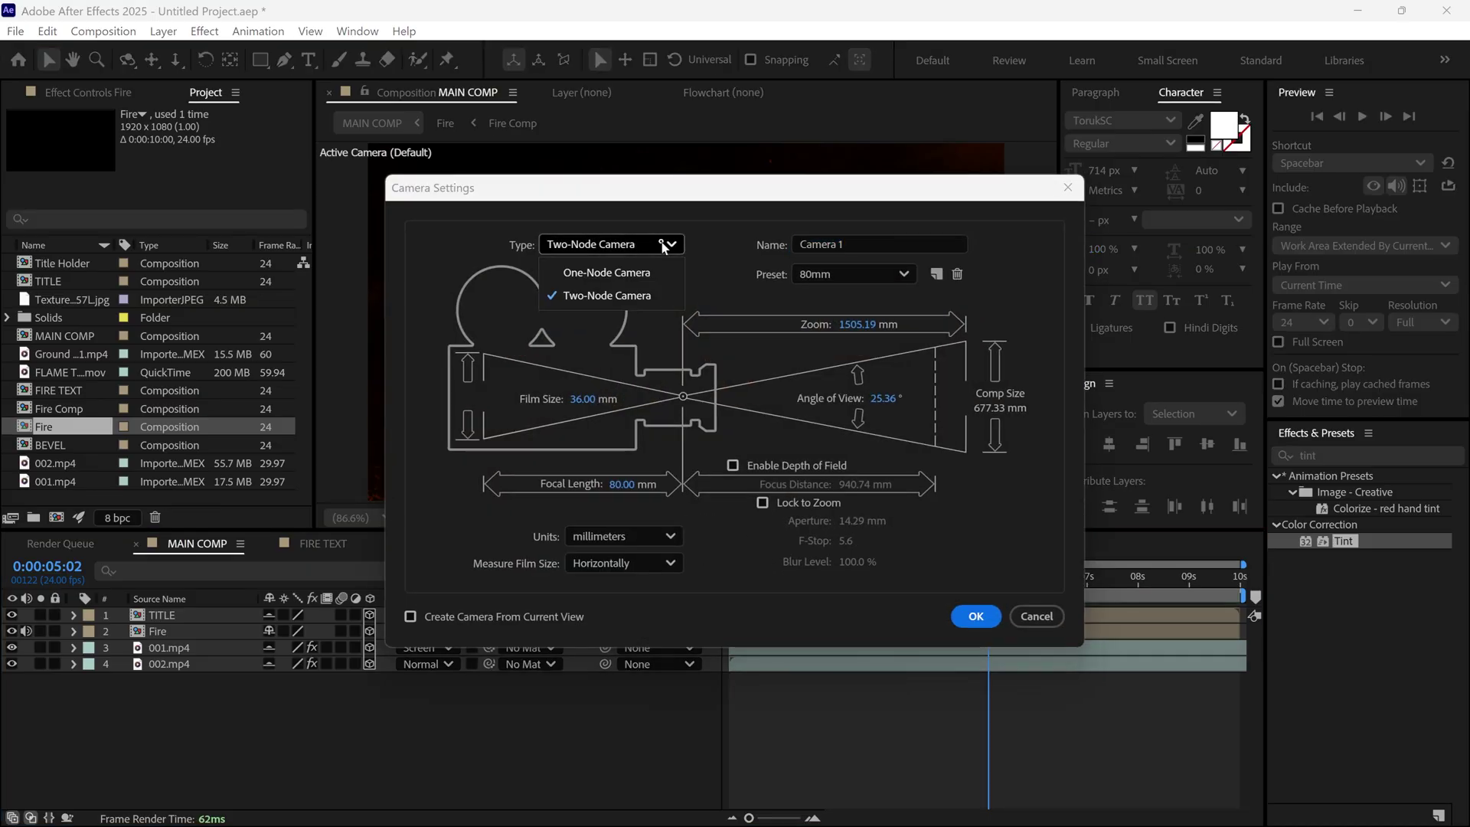
left_click(646, 295)
left_click(814, 274)
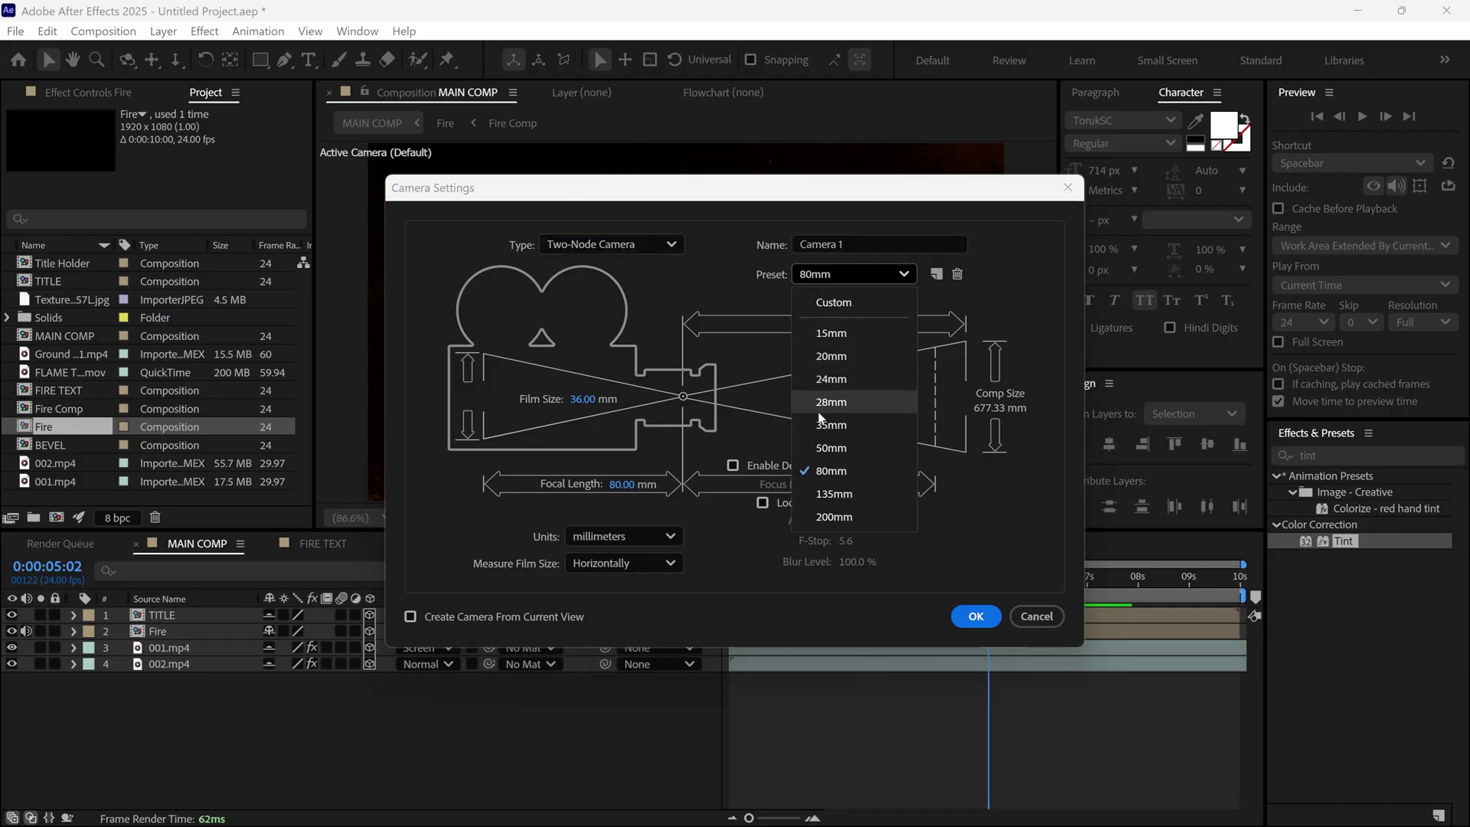
left_click(883, 471)
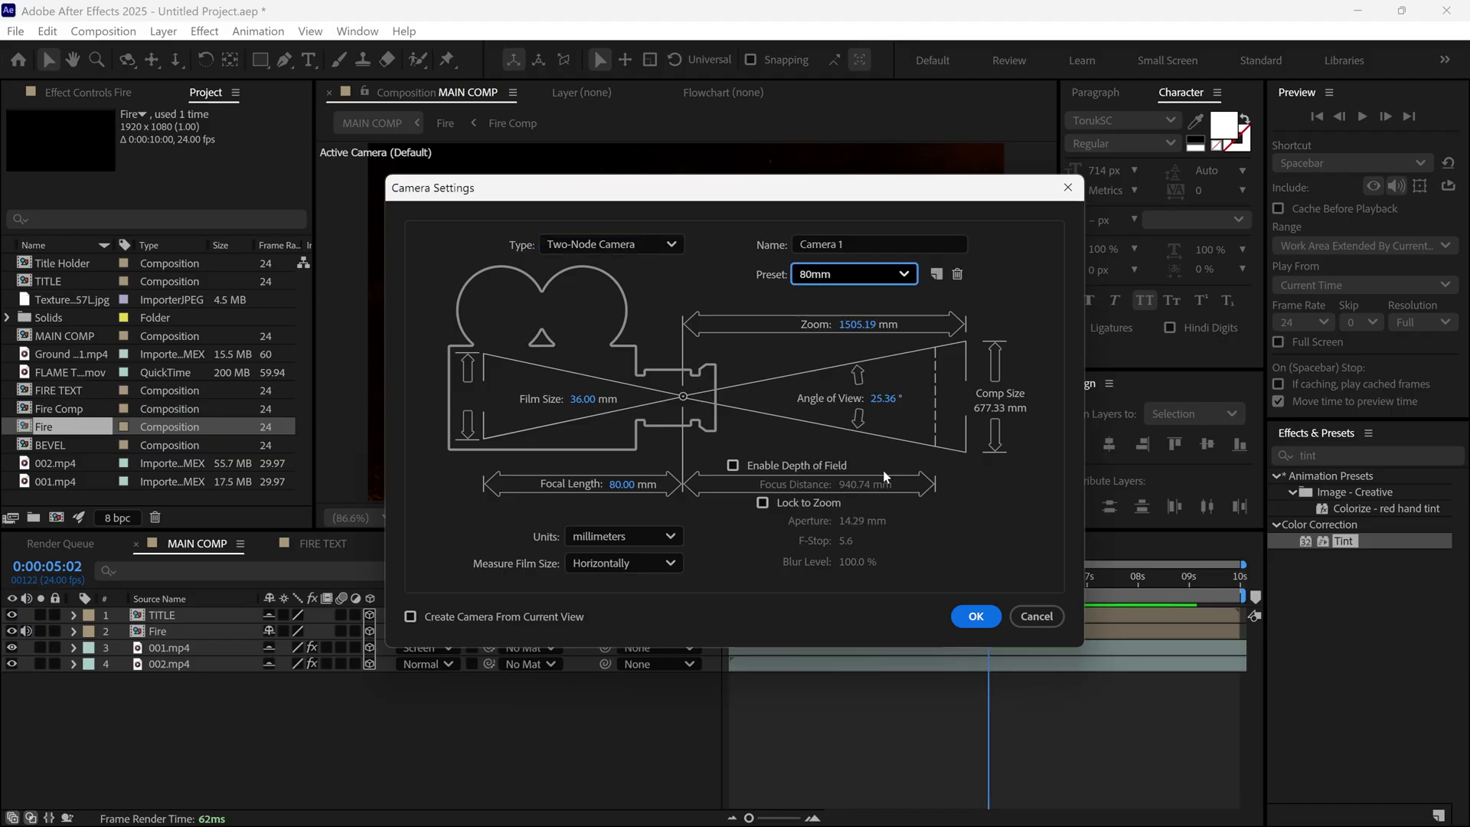
left_click(976, 616)
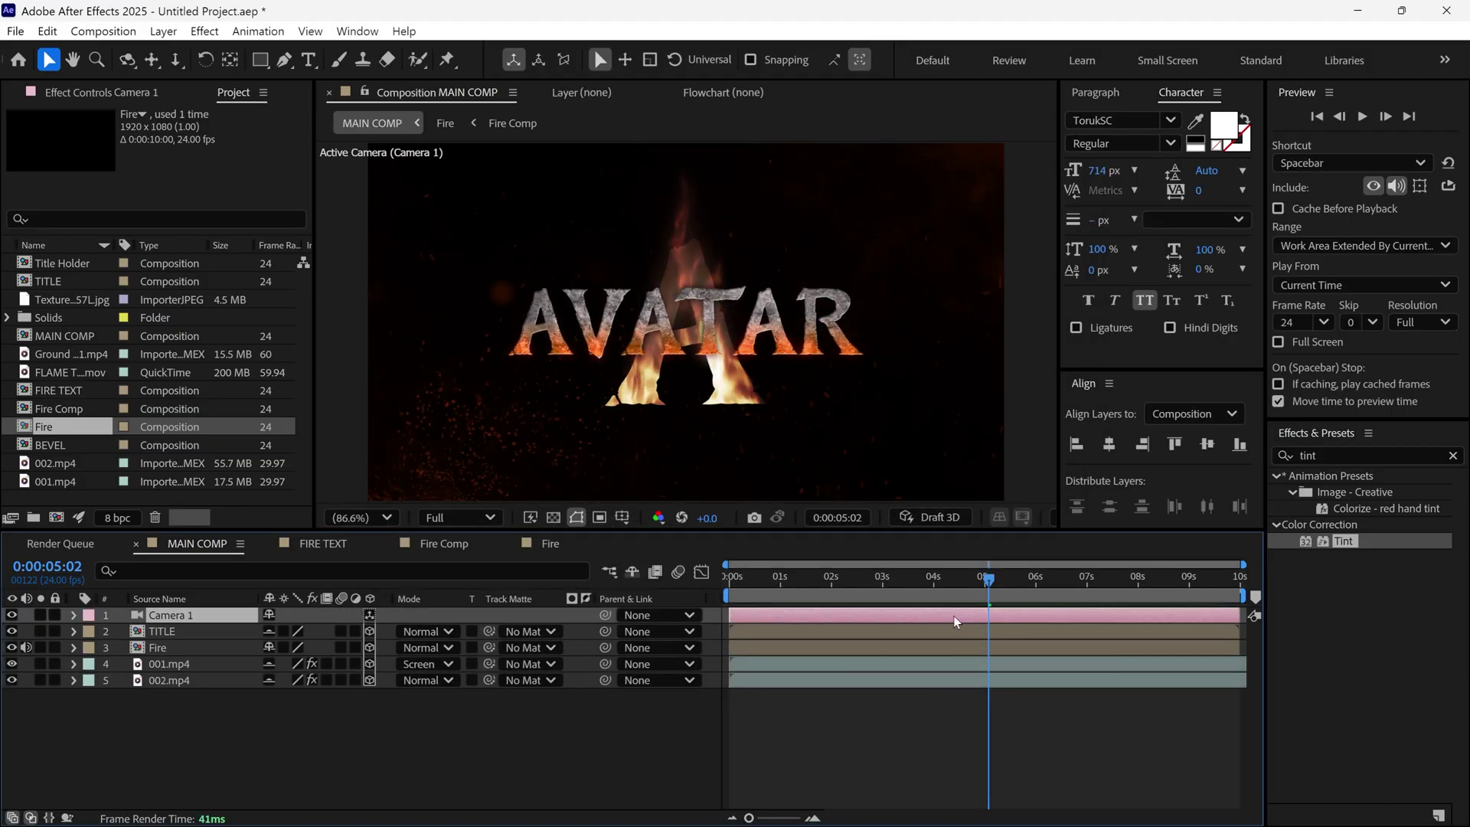
Add a null object to MAIN COMP and rename it "Camera Controller".
right_click(660, 706)
mouse_move(696, 478)
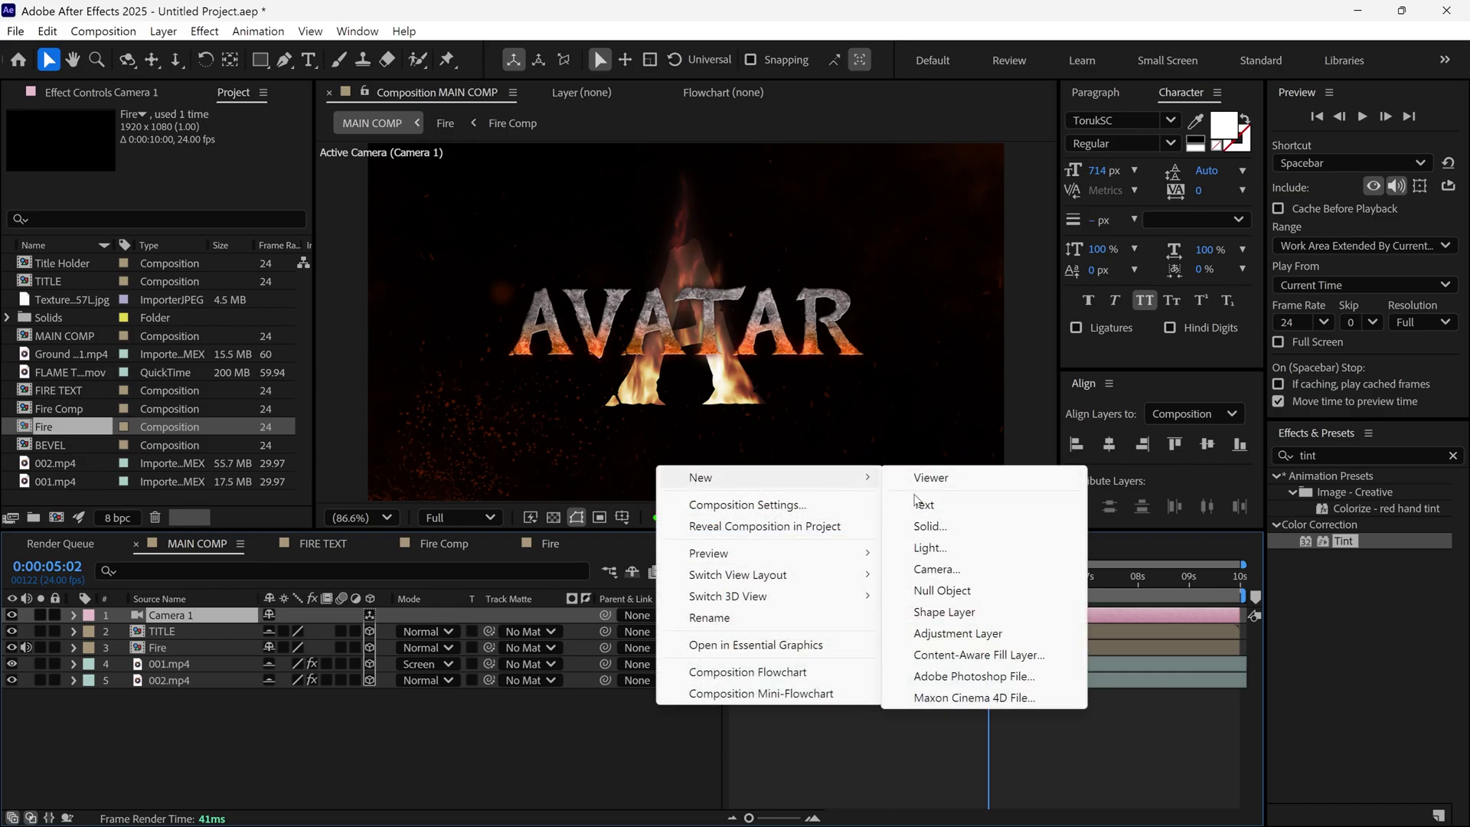
left_click(898, 589)
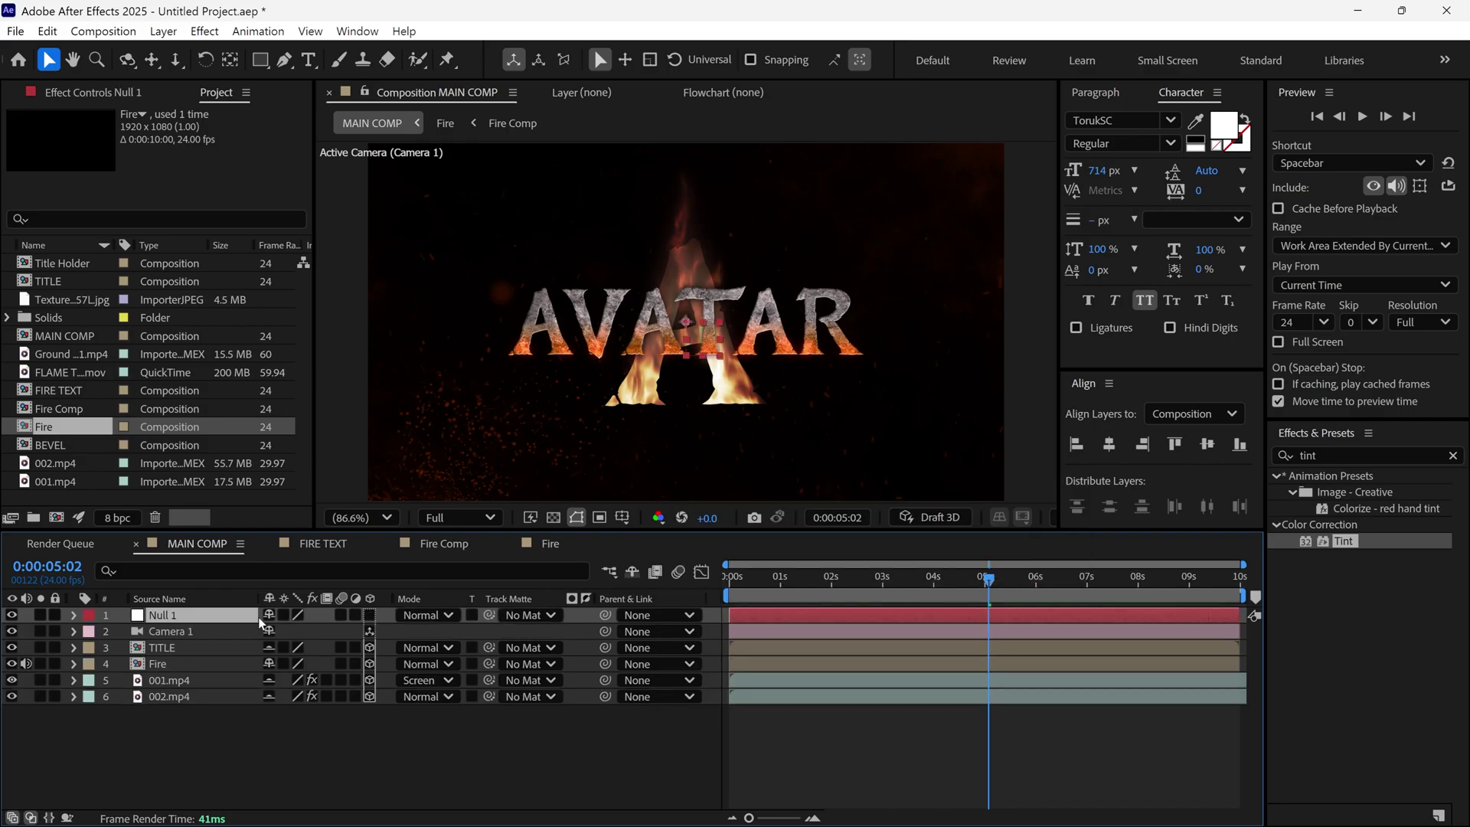
key("Return")
type("Camer")
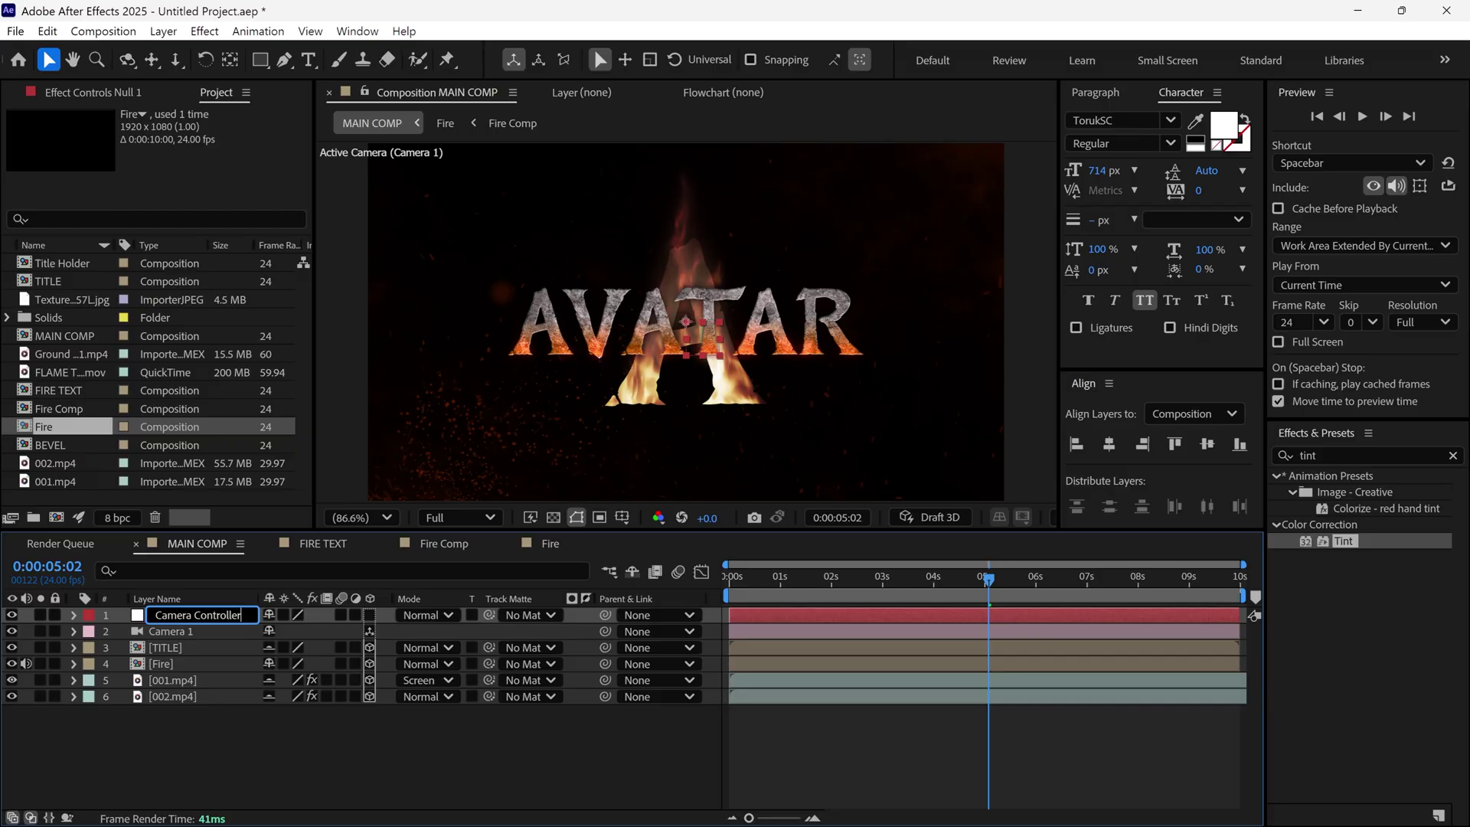
type("a Controller")
key("Return")
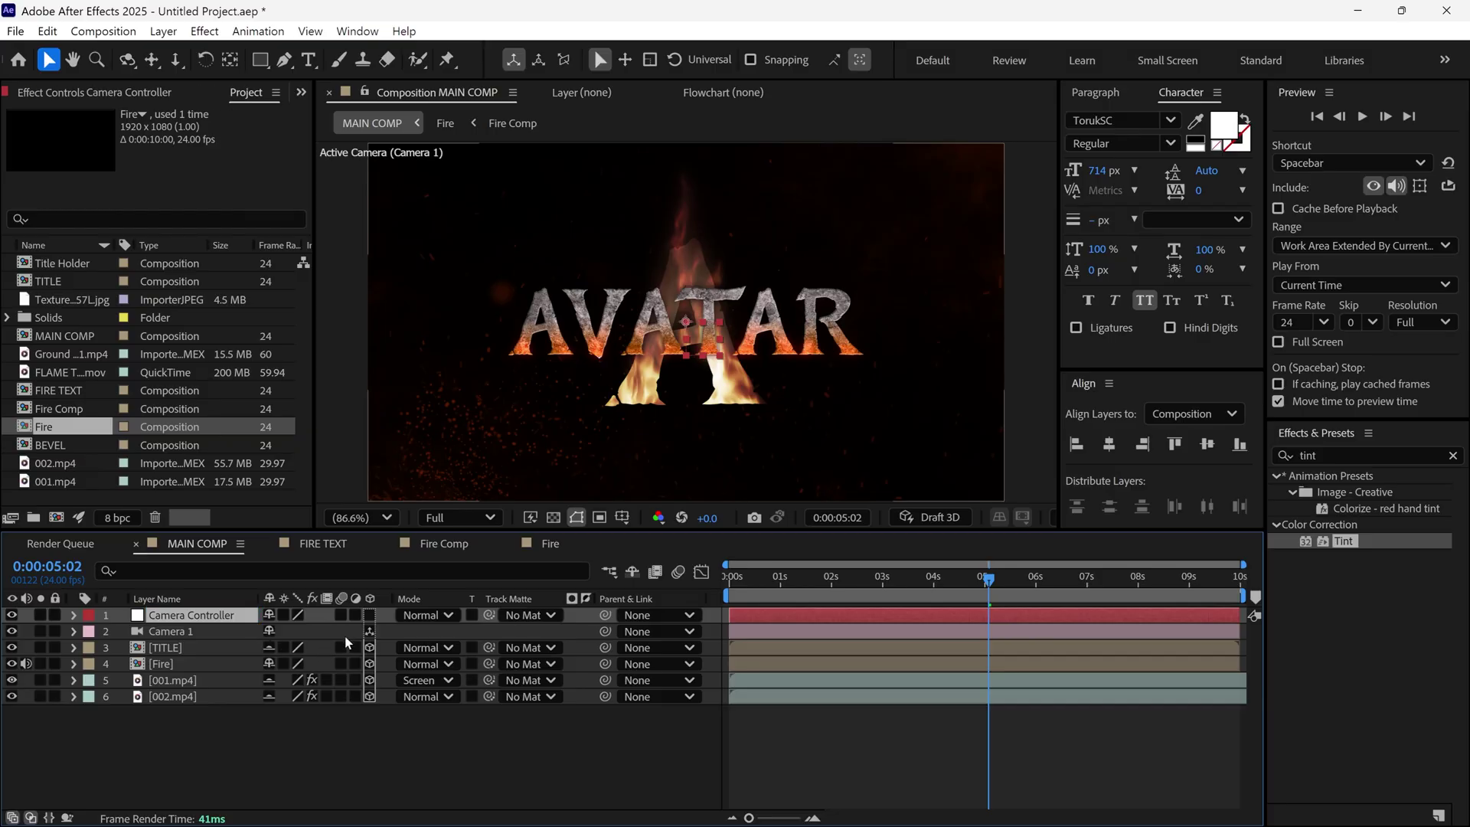
Make the Camera Controller null a 3D layer and maximize the composition viewer.
left_click(370, 615)
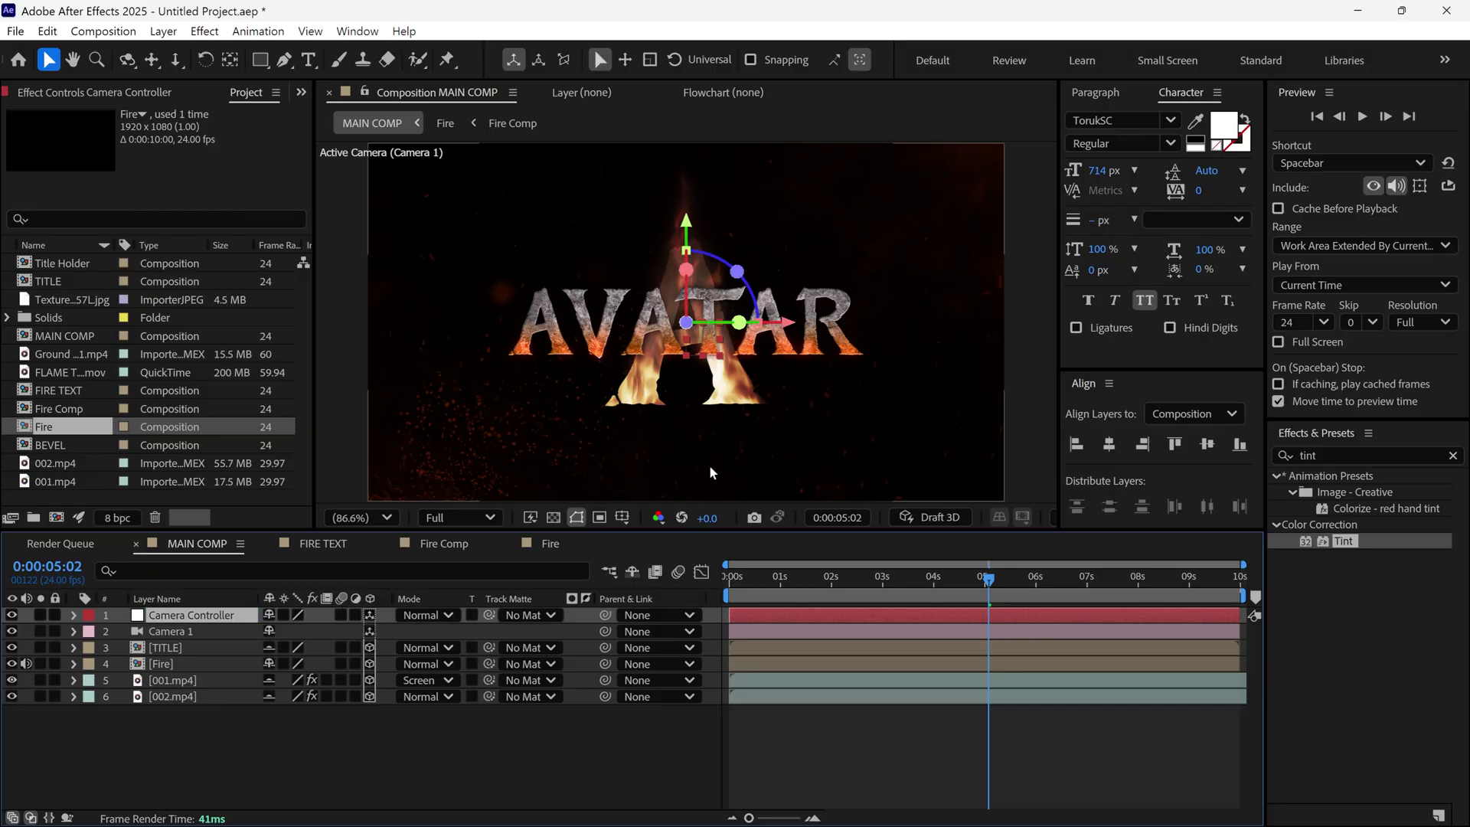
key("grave")
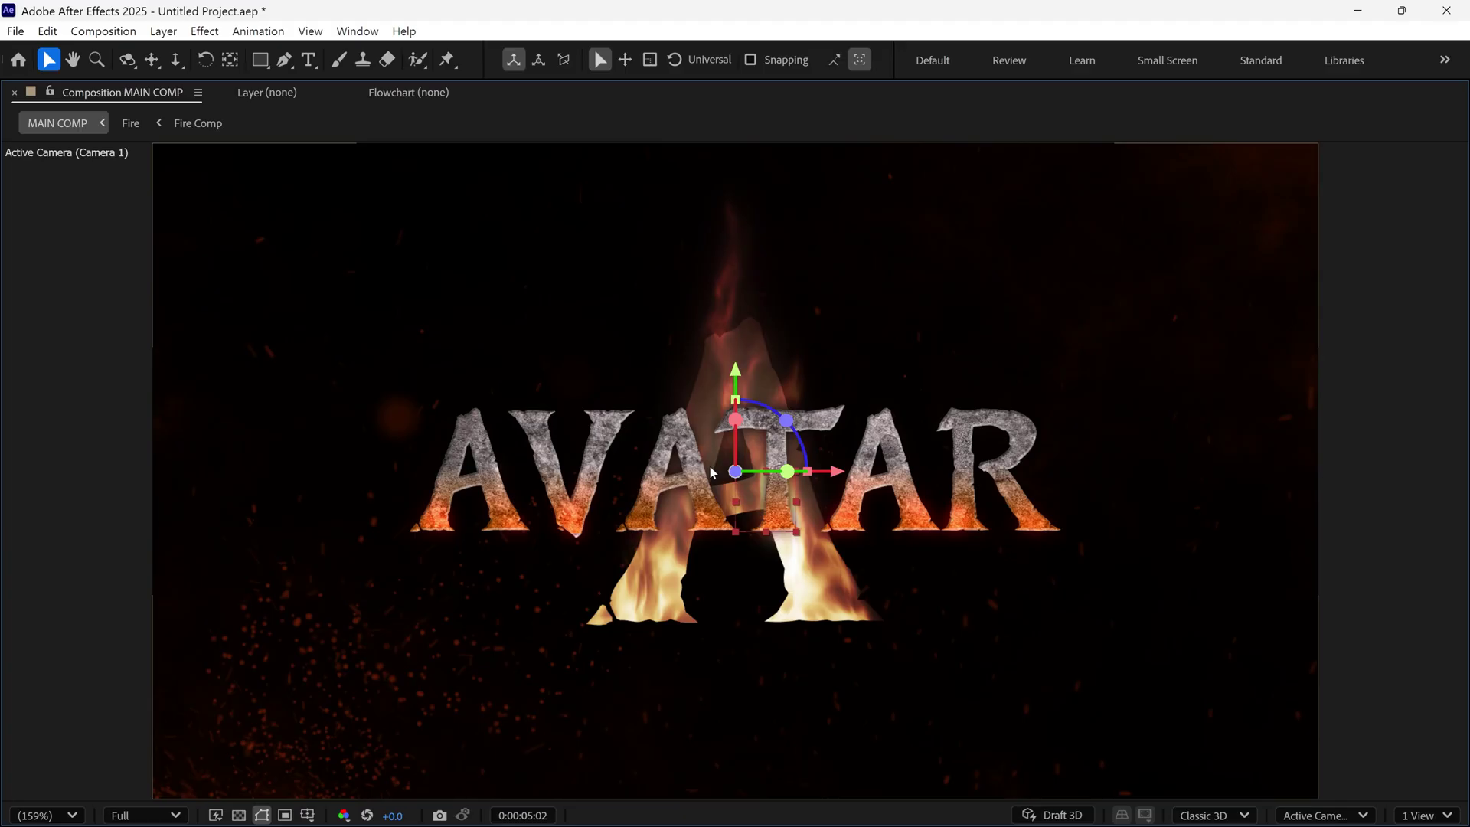
Show MAIN COMP from the Top view with the entire camera cone in frame.
left_click(1332, 816)
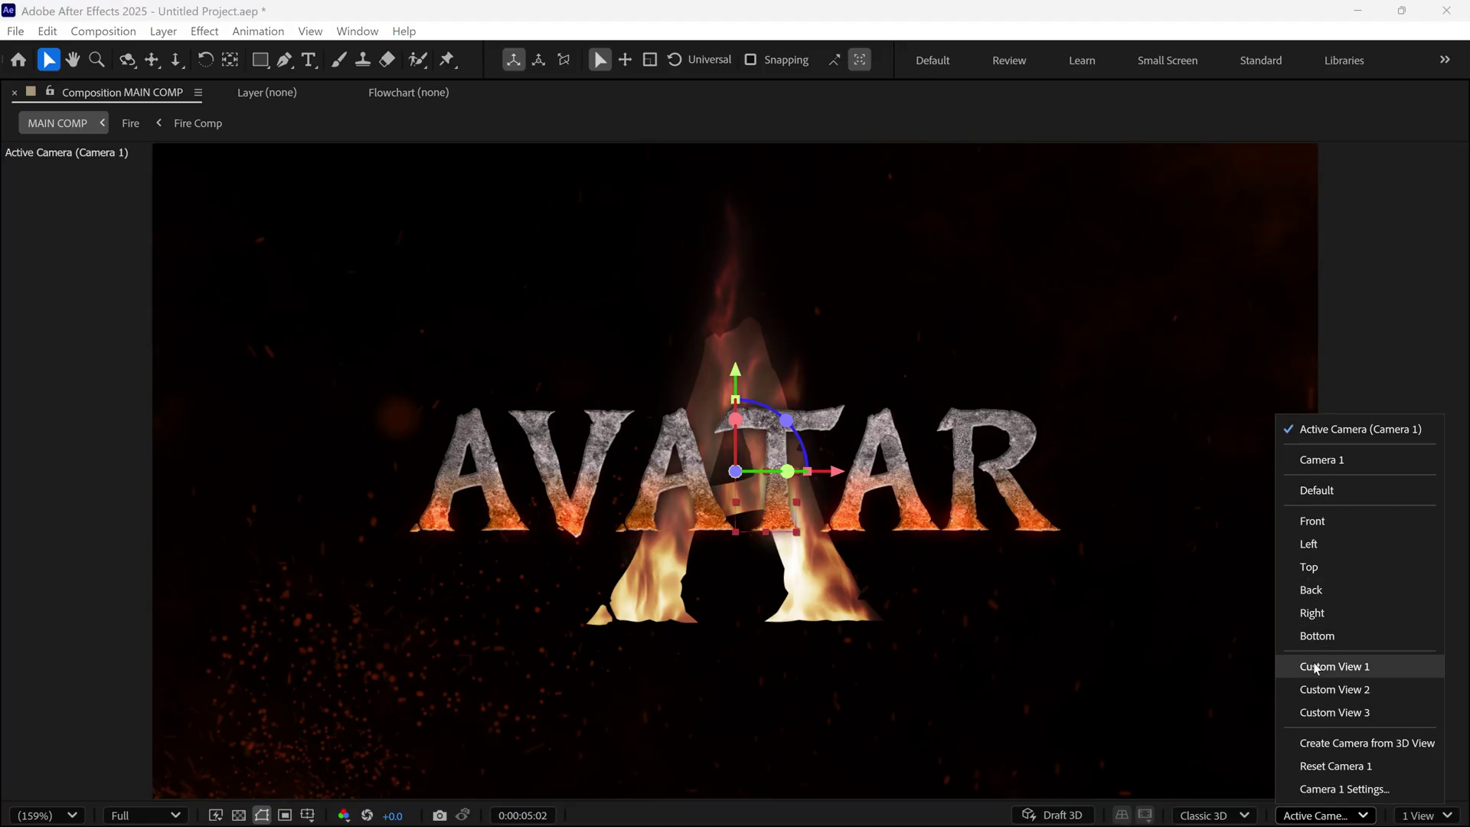
left_click(1310, 568)
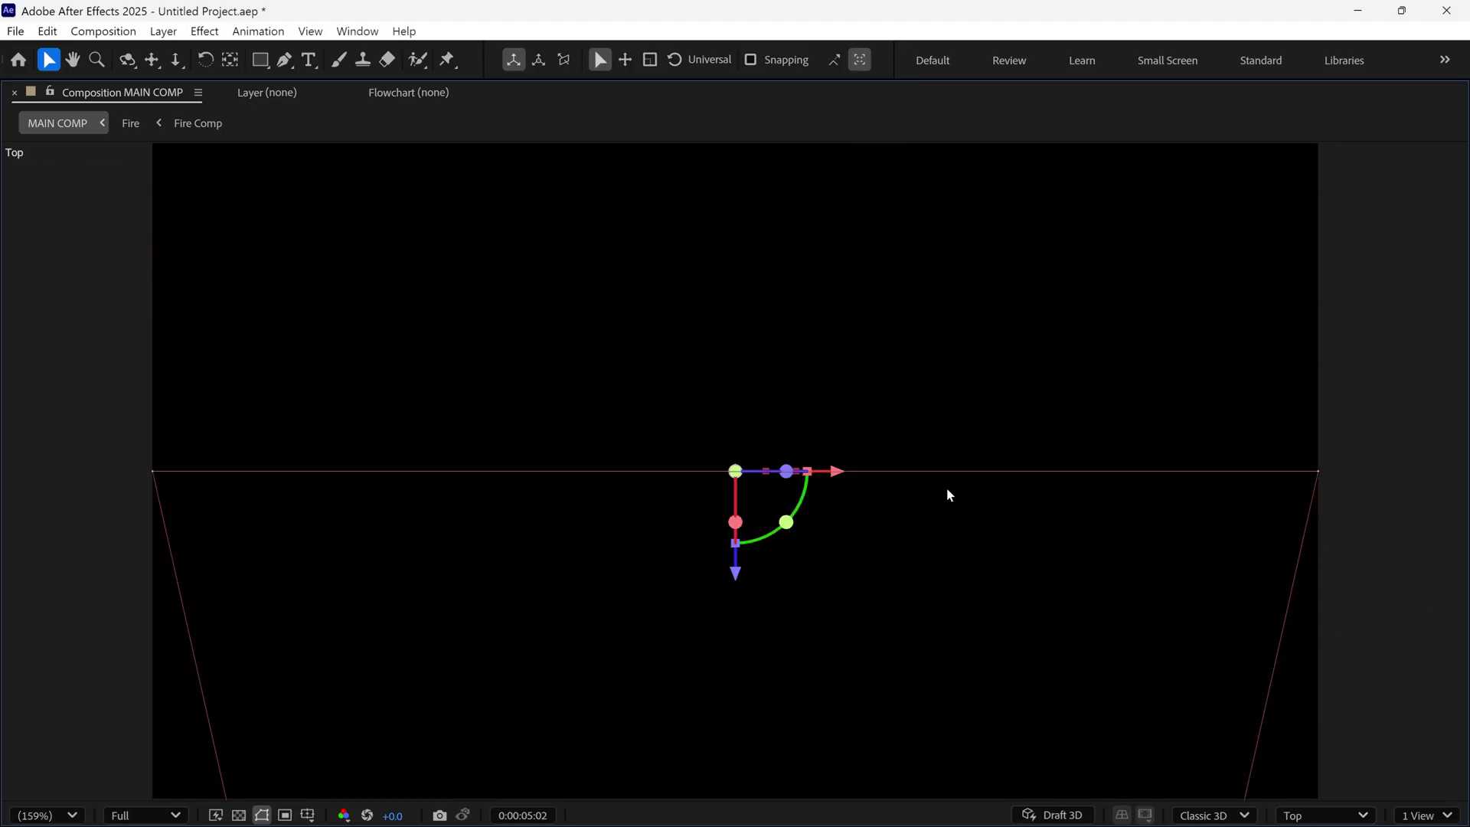
key("comma")
key("comma")
key("comma")
key("comma")
key("comma")
key("space")
left_click_drag(860, 477, 857, 324)
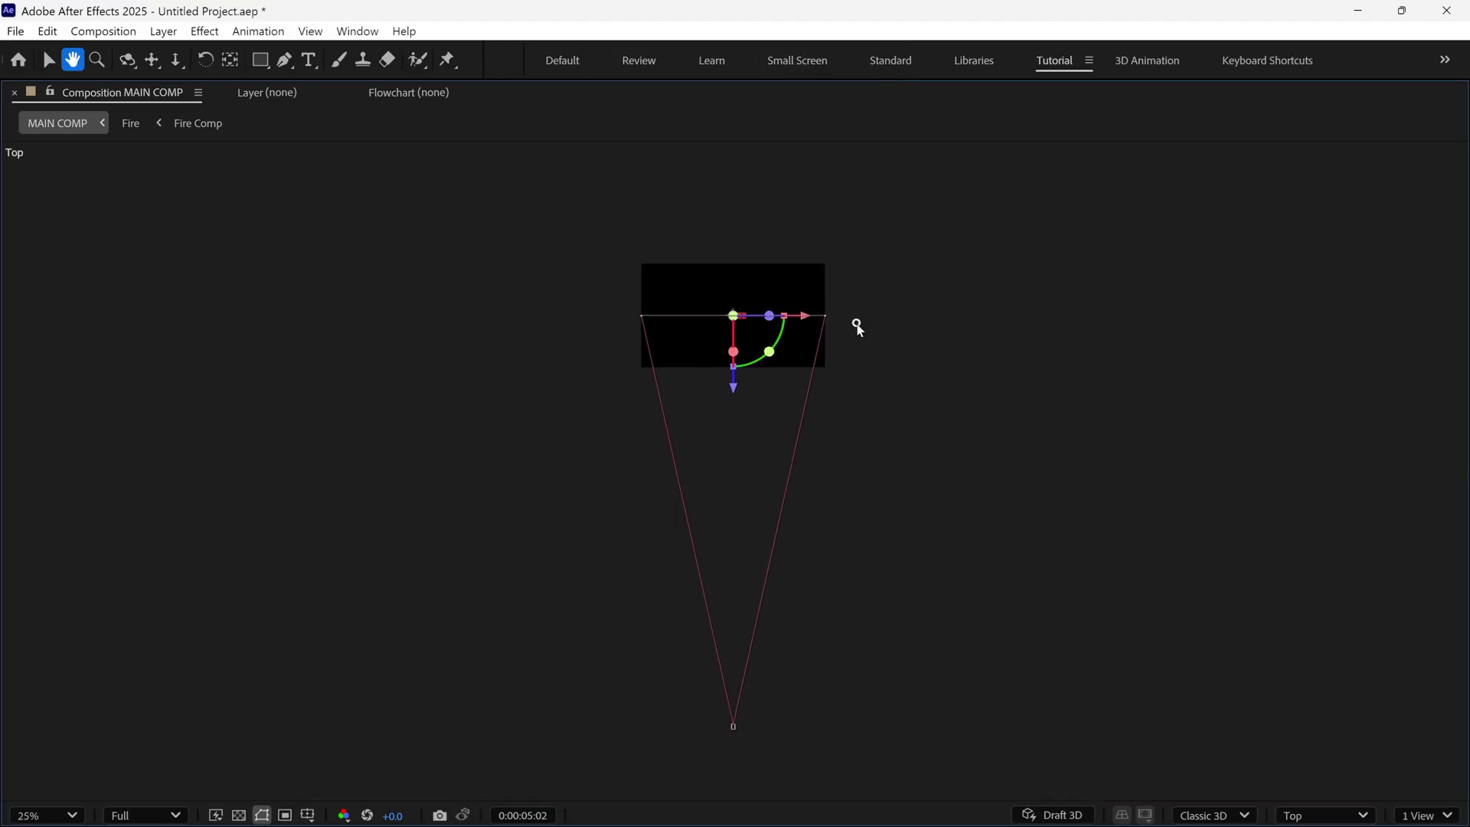
key("grave")
key("comma")
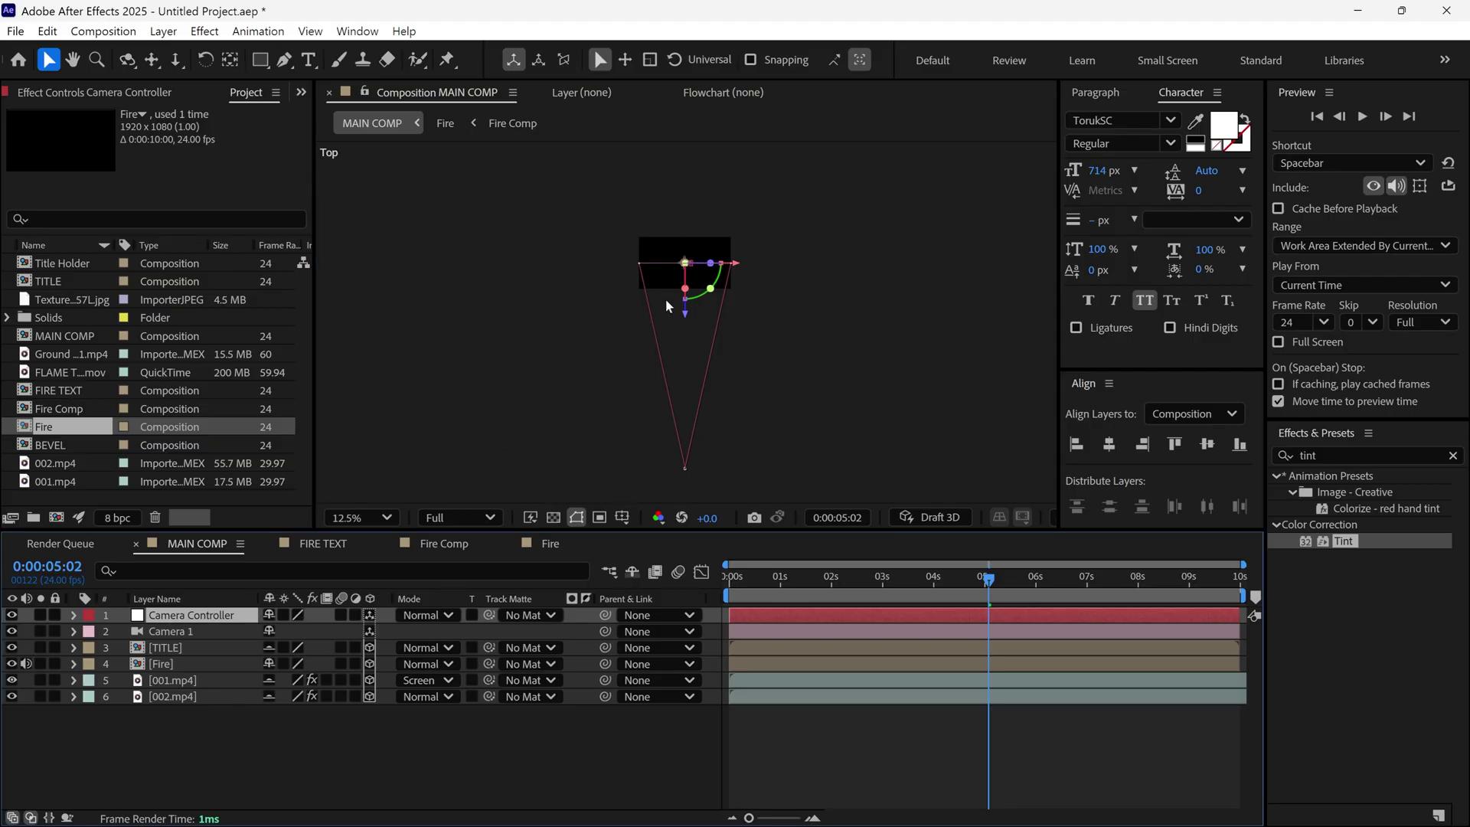
Try to move the Camera Controller null along Z to the camera's position in the Top view.
left_click(202, 636)
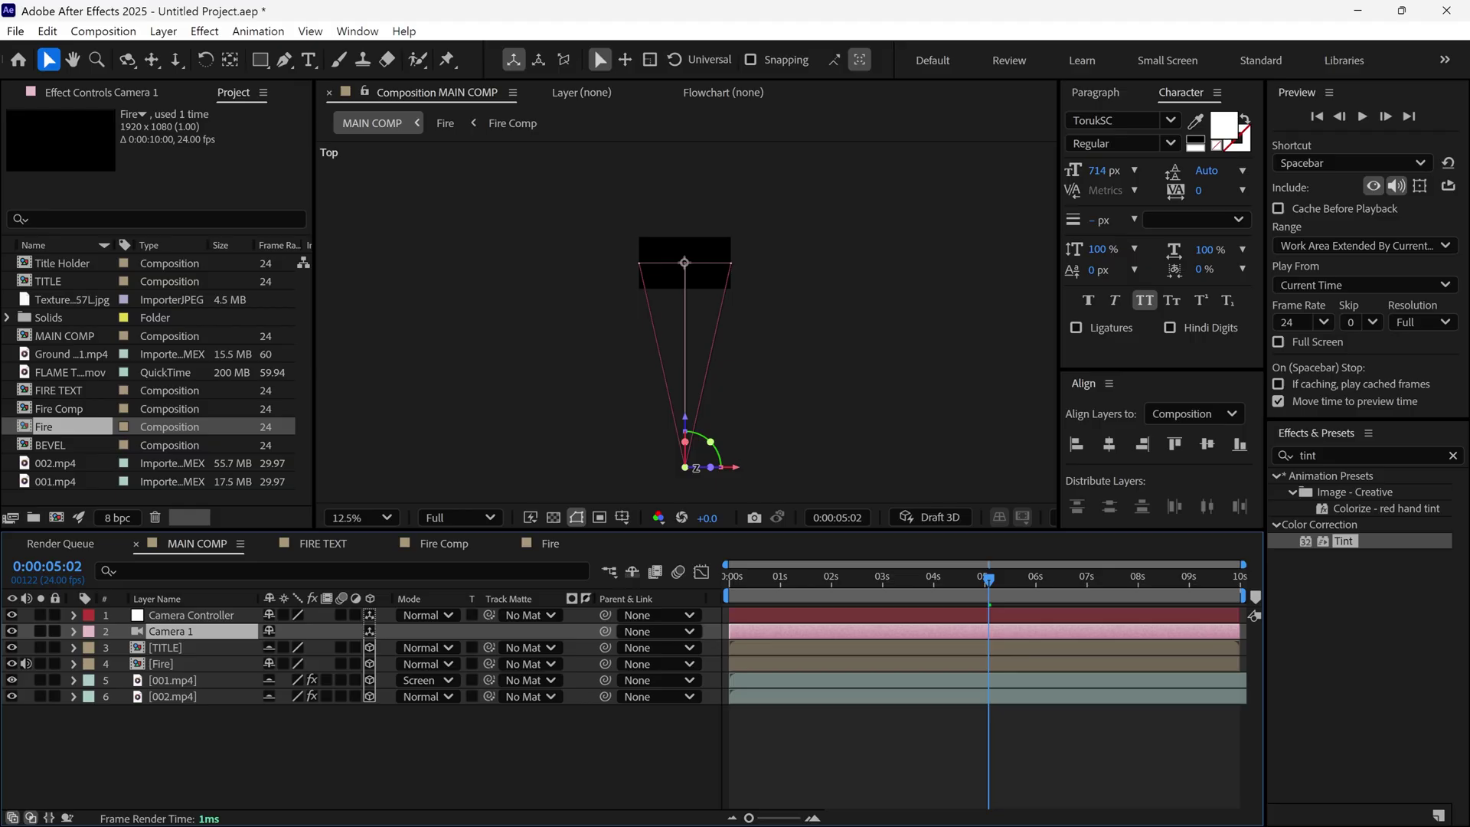
left_click(174, 617)
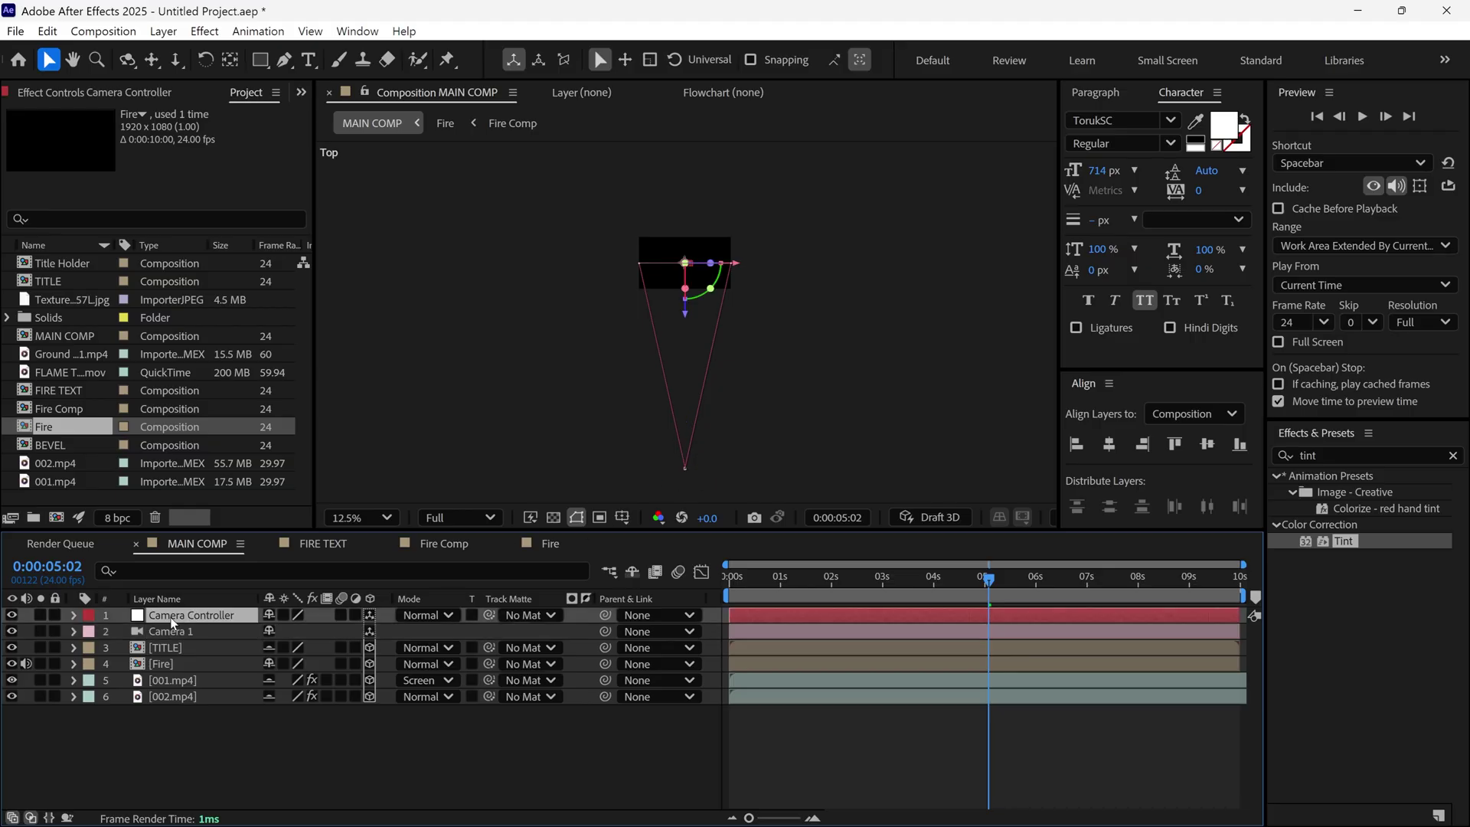
left_click_drag(689, 322, 690, 519)
key("ctrl+z")
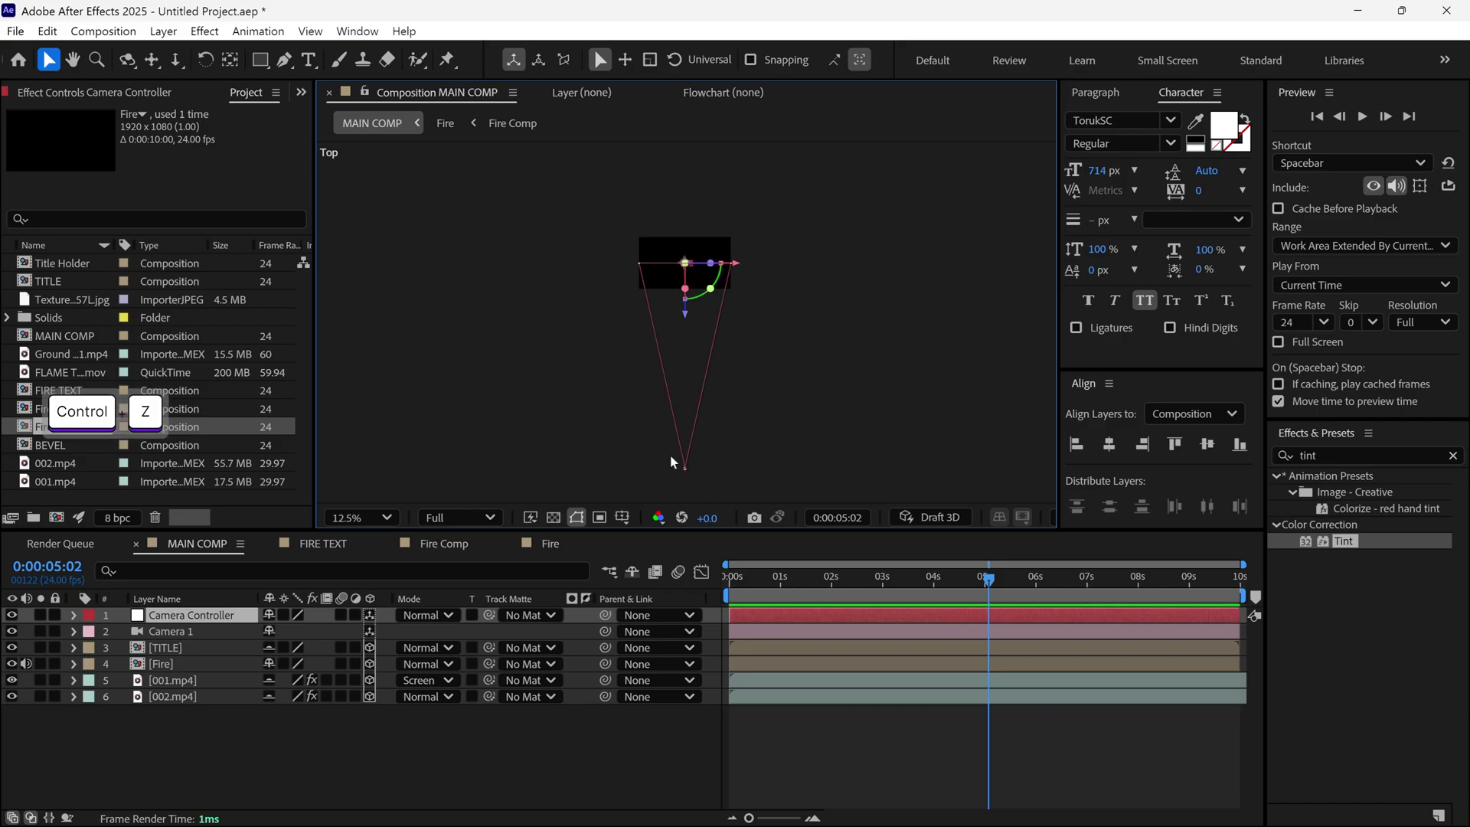
Copy Camera 1's Position value onto the Camera Controller null and parent Camera 1 to that null.
left_click(203, 633)
key("p")
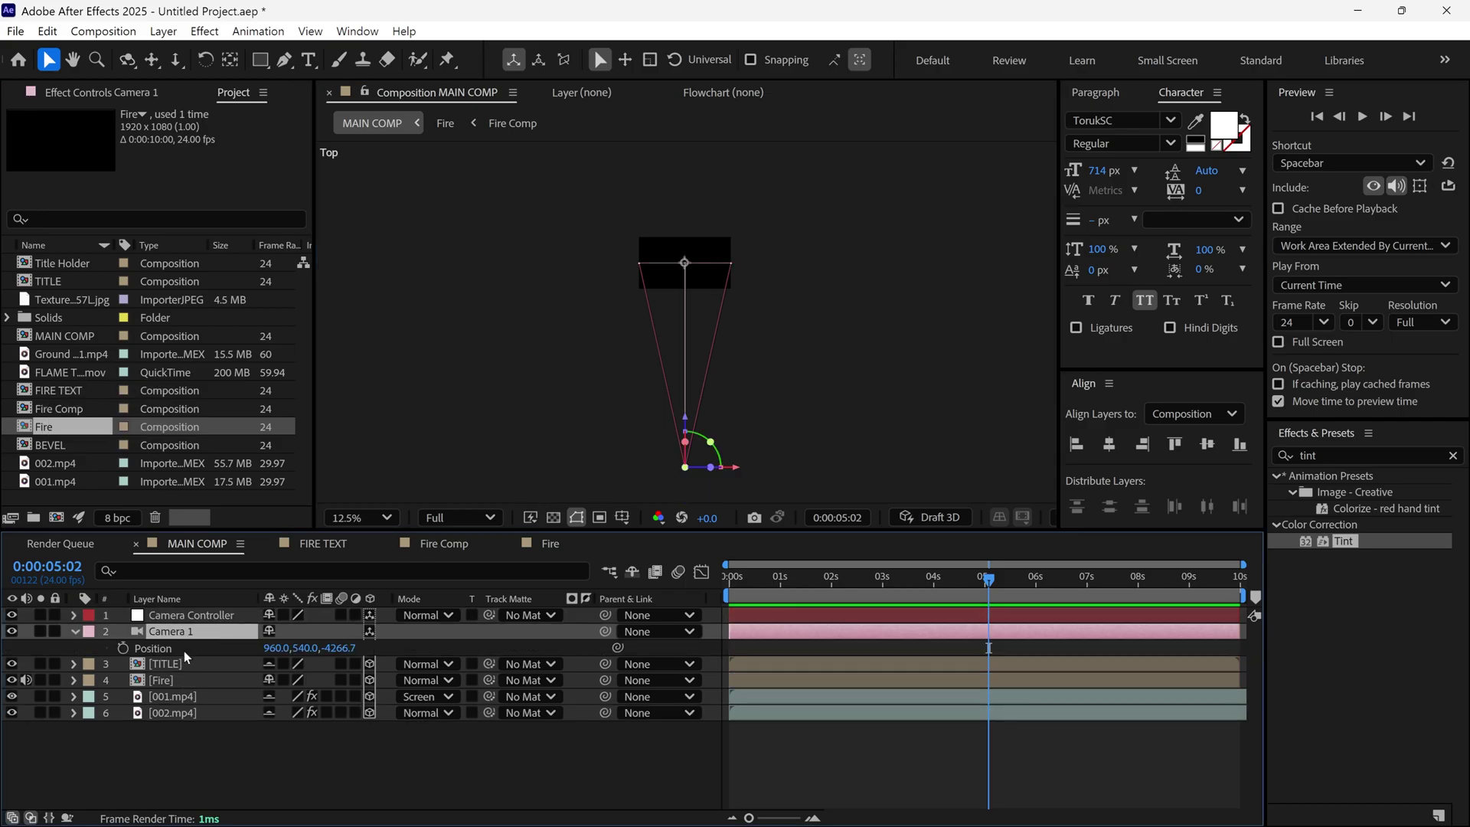
left_click(193, 616)
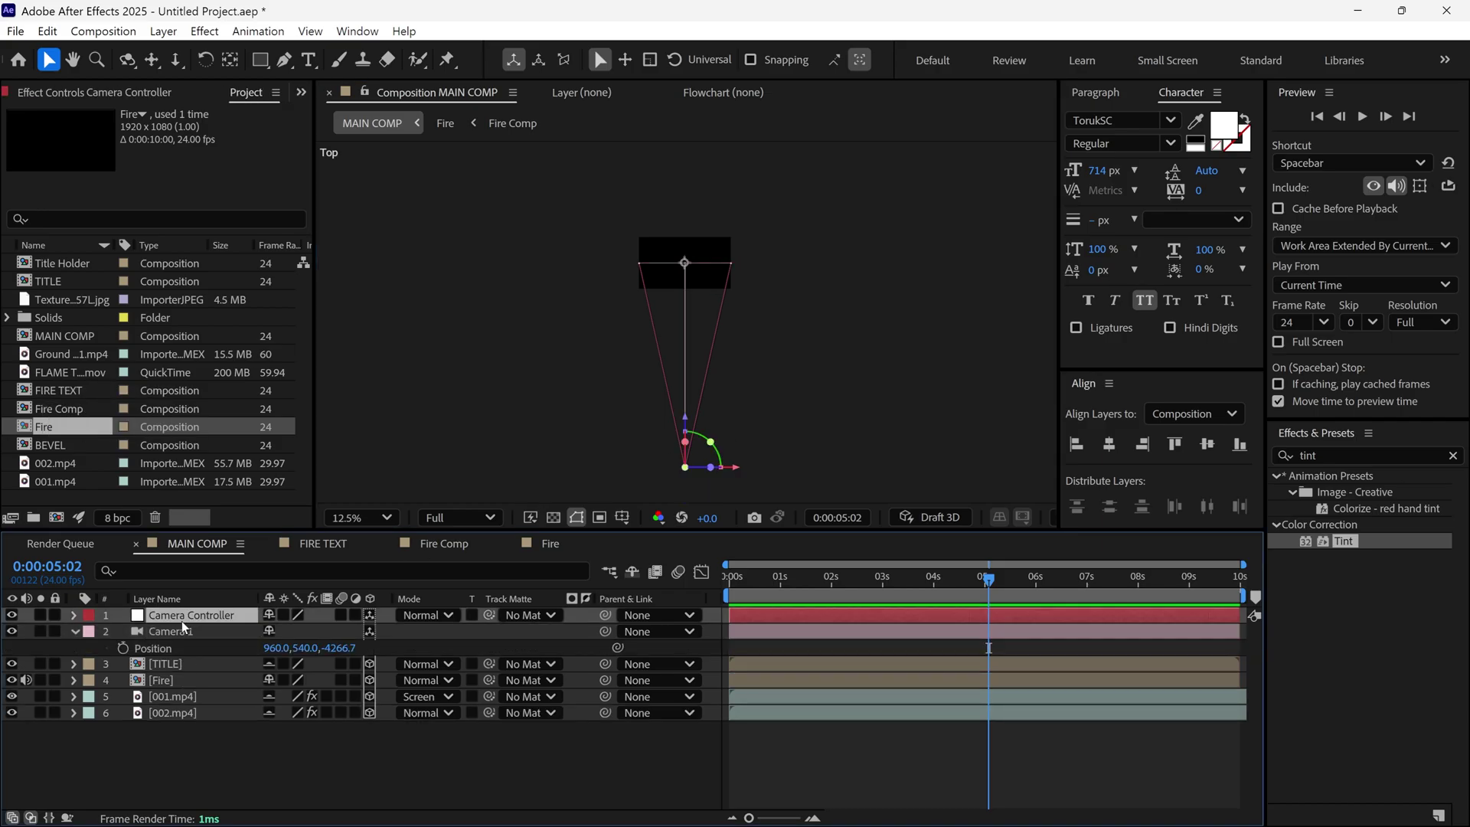
key("p")
key("ctrl+v")
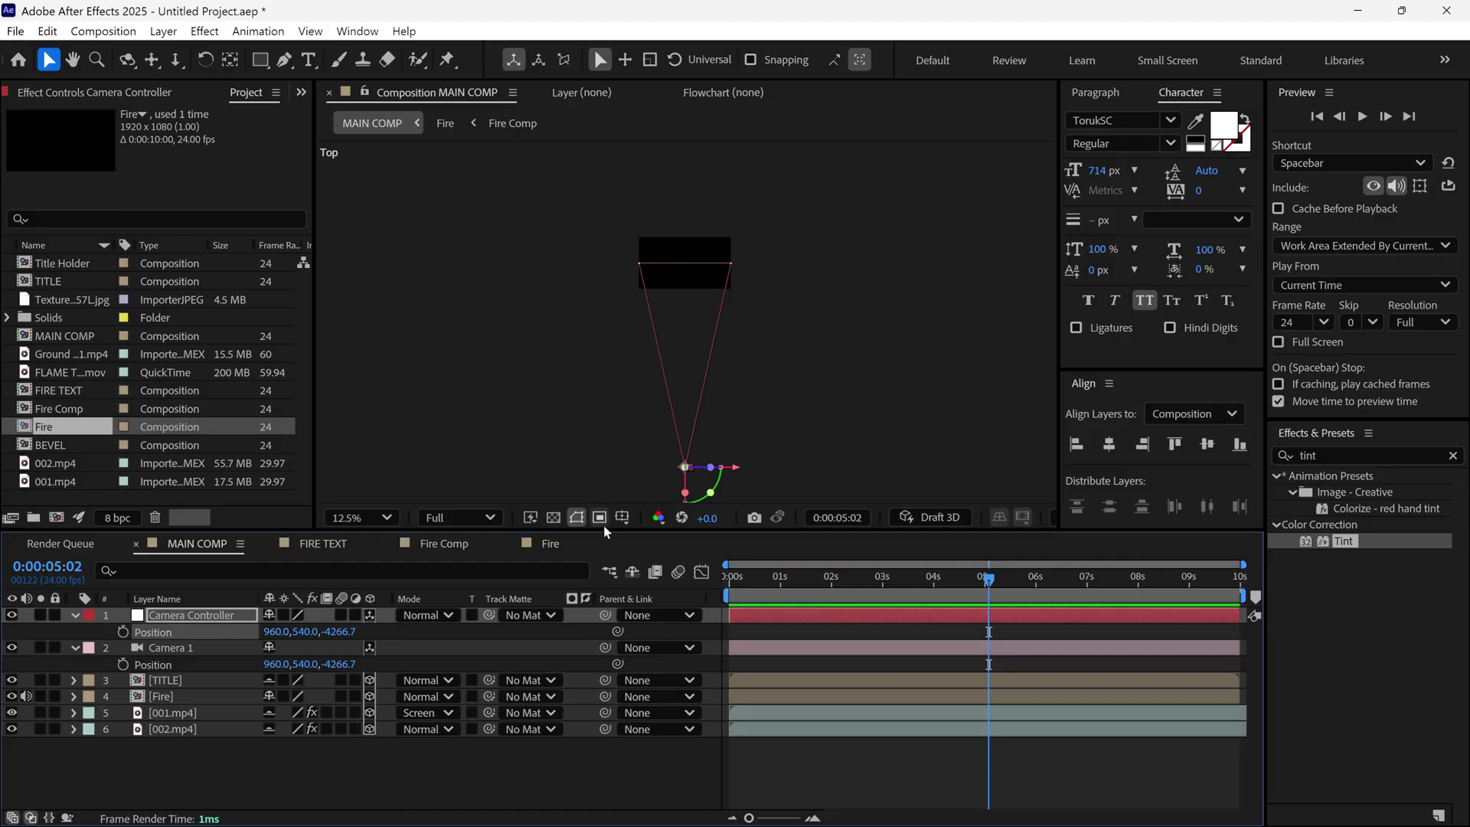
left_click(193, 649)
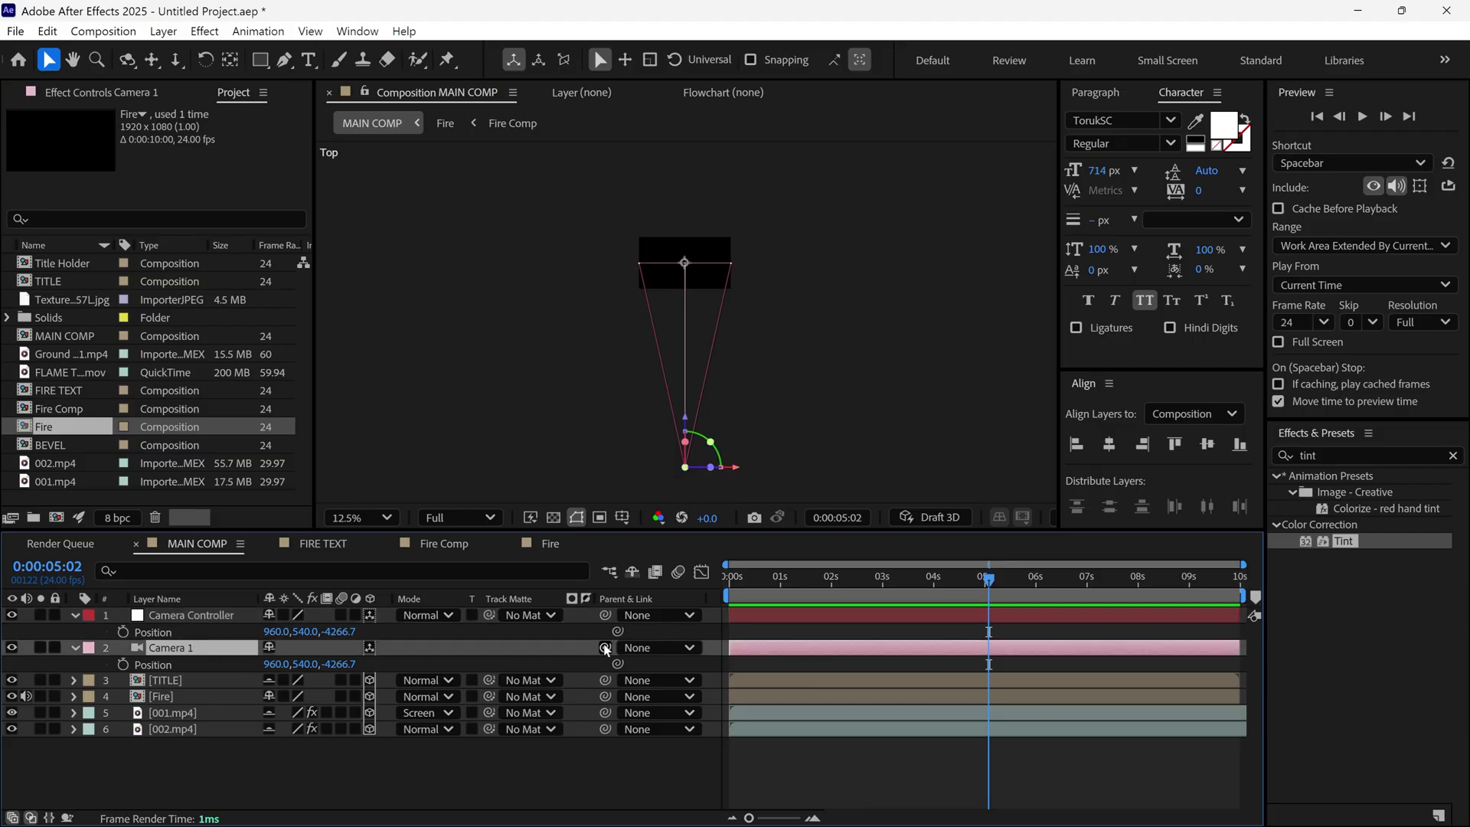
left_click_drag(604, 650, 220, 620)
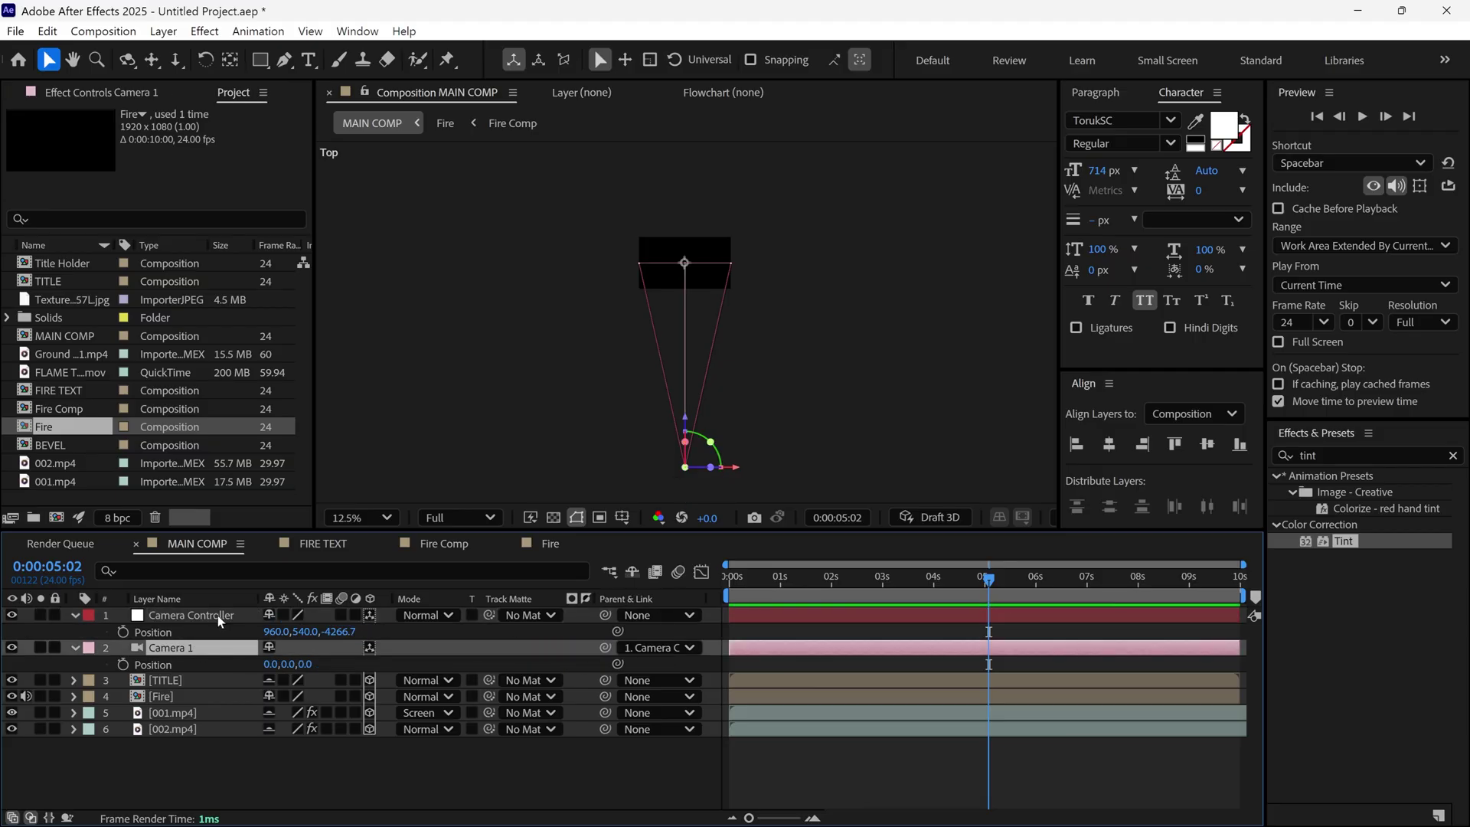
Test the camera rig by changing the Camera Controller's Z position, and undo the test move.
left_click_drag(341, 637, 1013, 614)
key("ctrl+z")
key("ctrl+z")
key("ctrl+z")
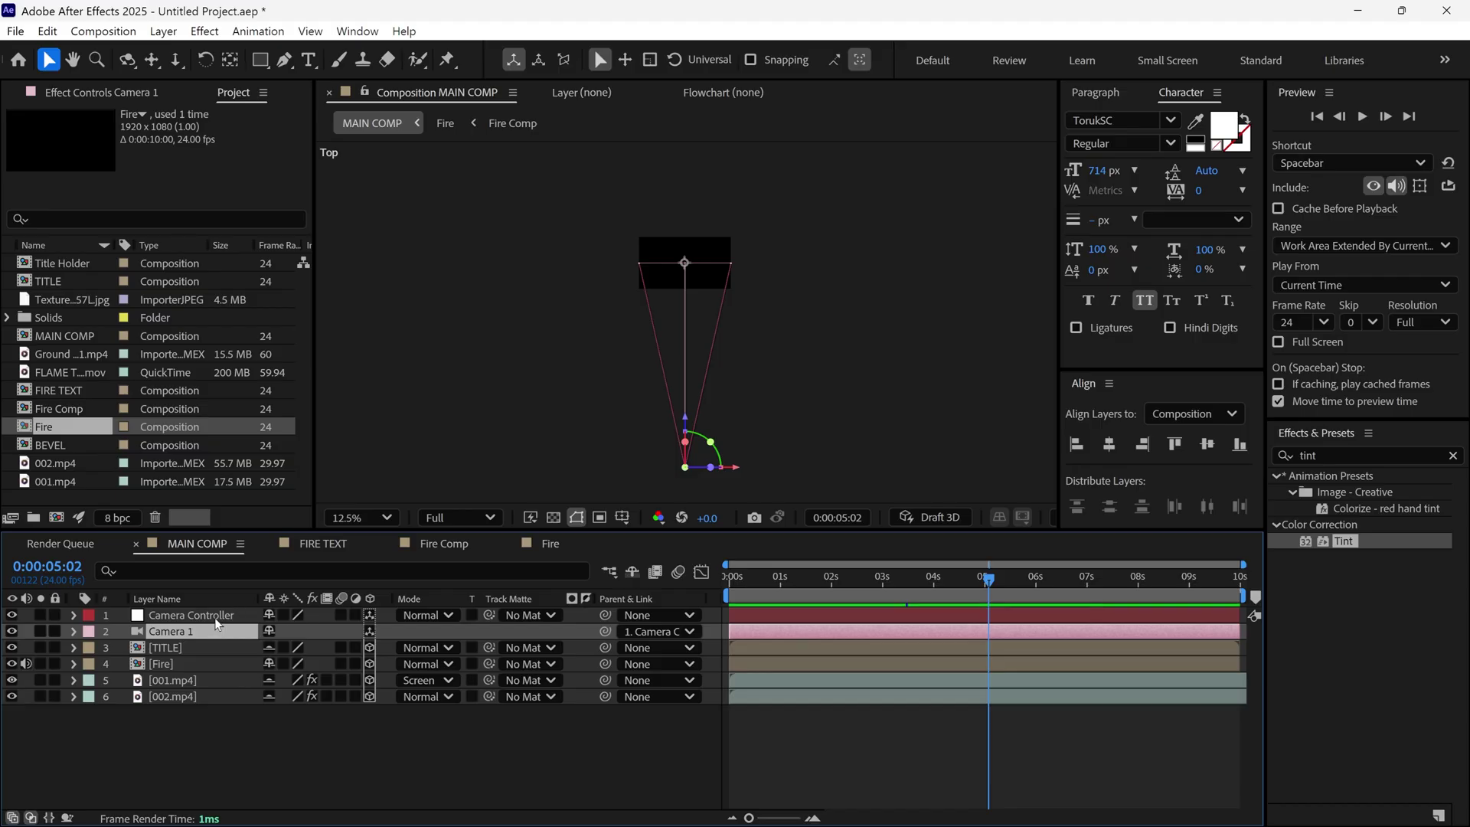
left_click(461, 616)
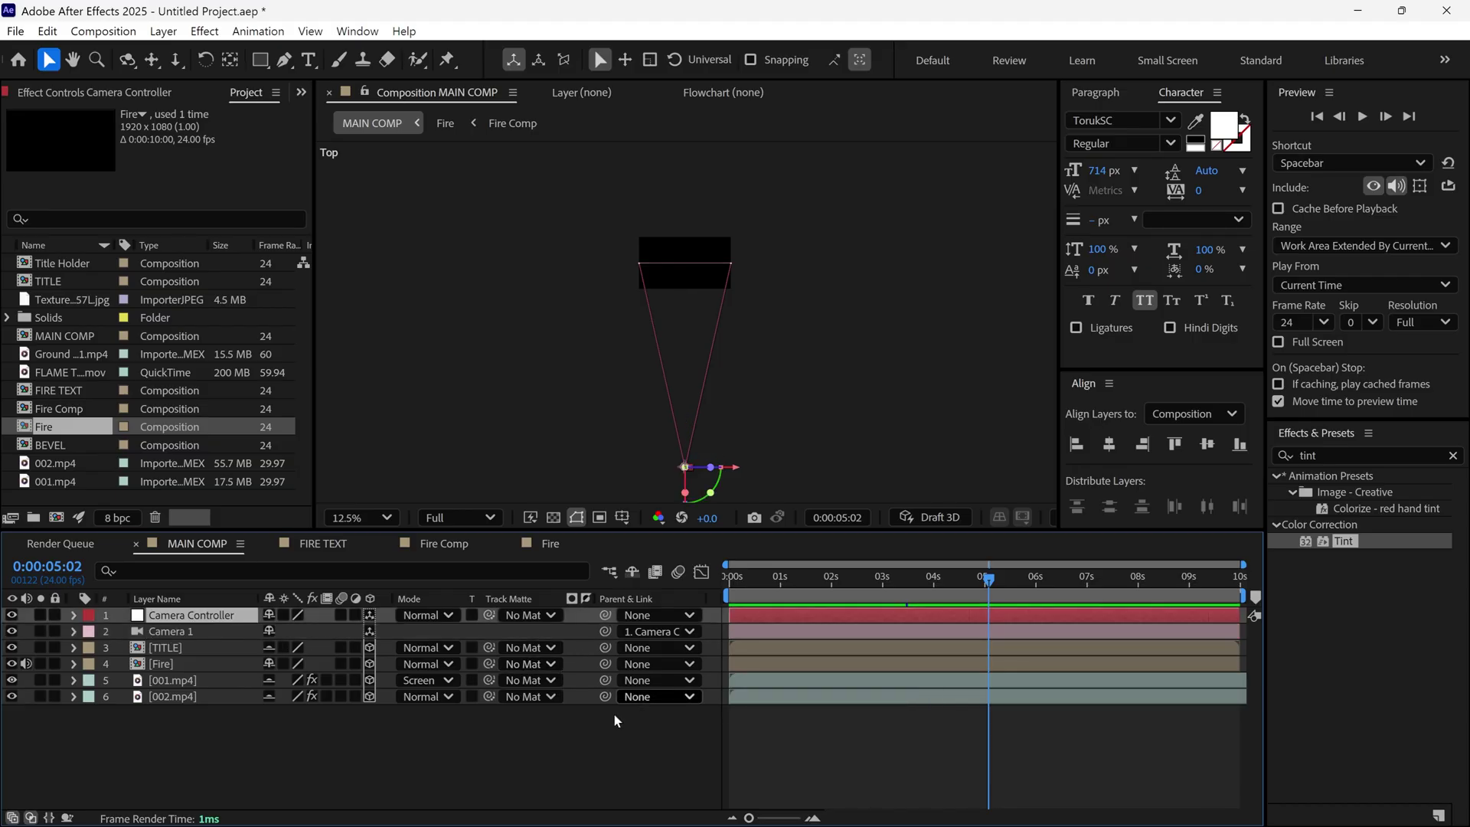
Set the composition viewer to 2 Views, showing the Active Camera beside the Top view.
key("grave")
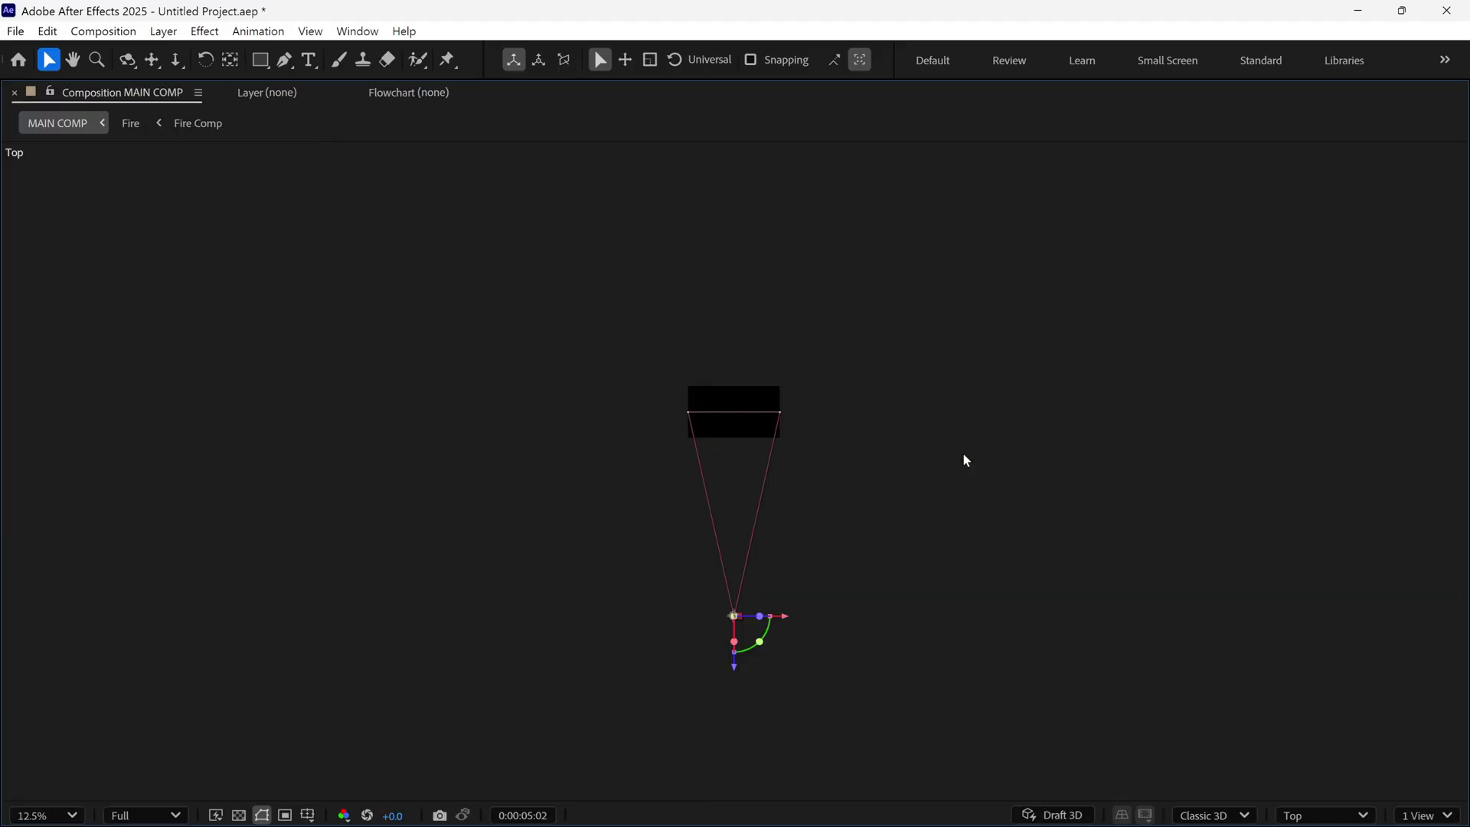
left_click(1427, 816)
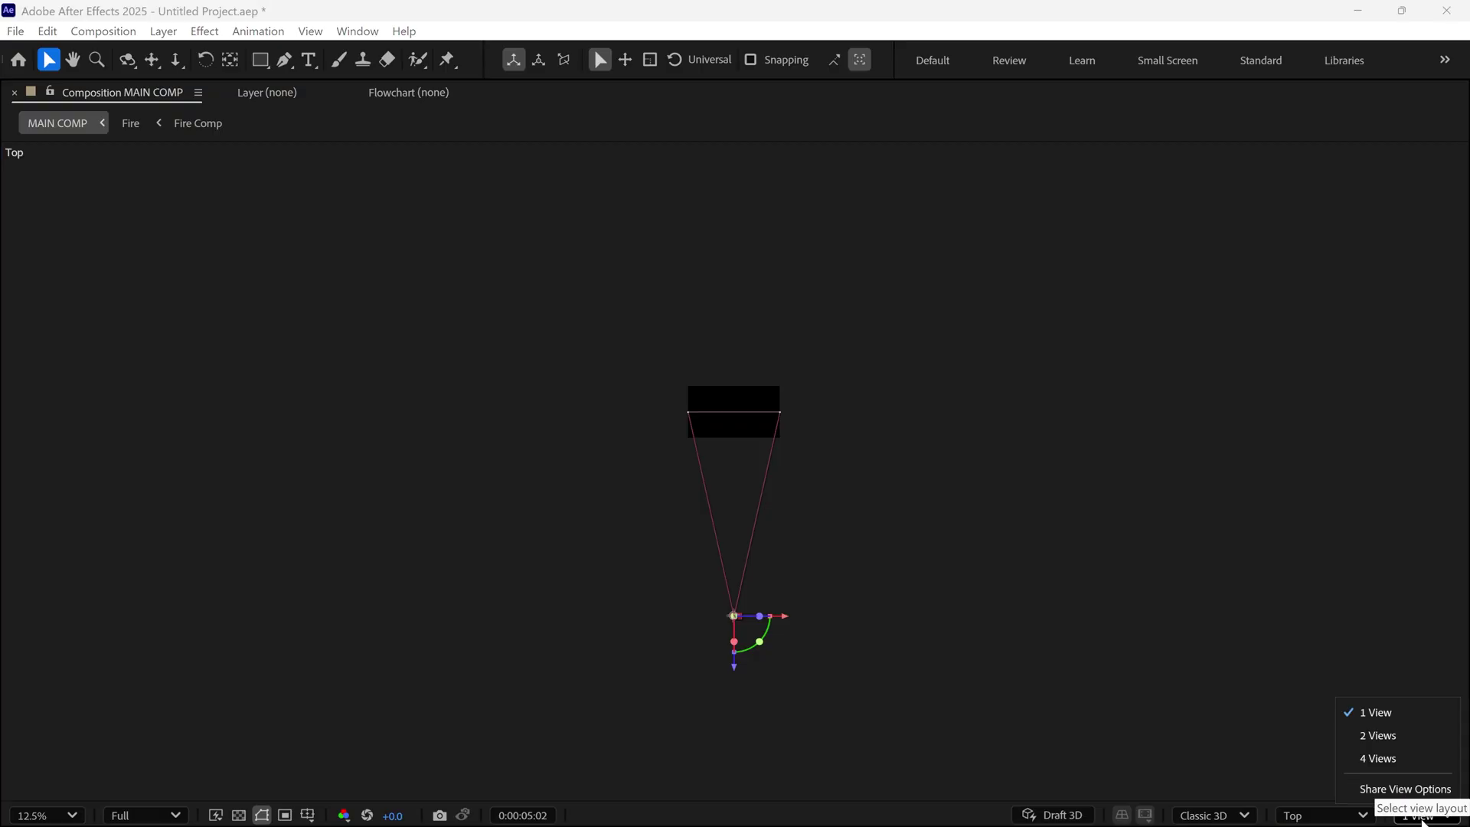
left_click(1395, 744)
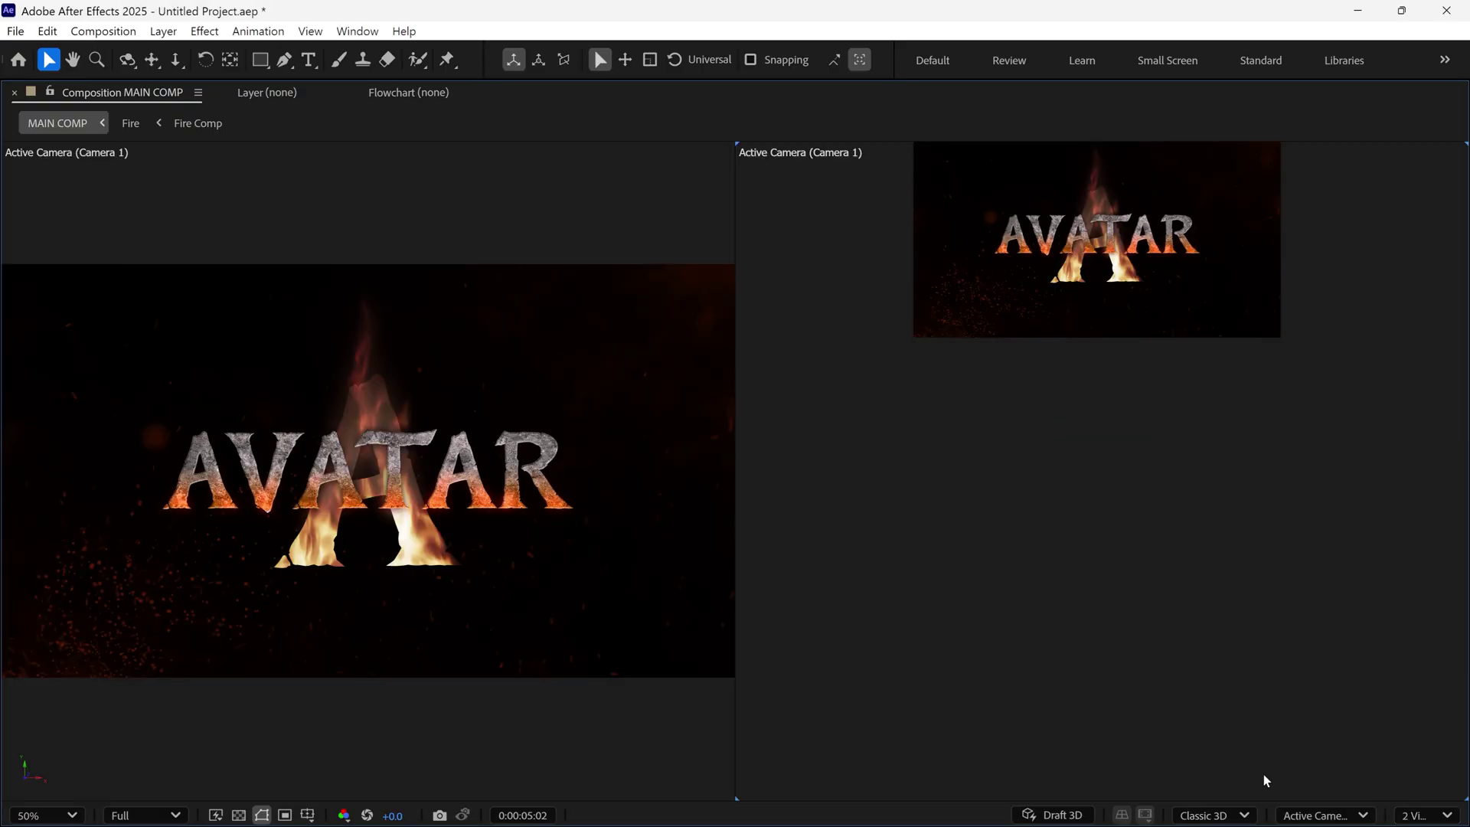
left_click(1306, 816)
left_click(1314, 576)
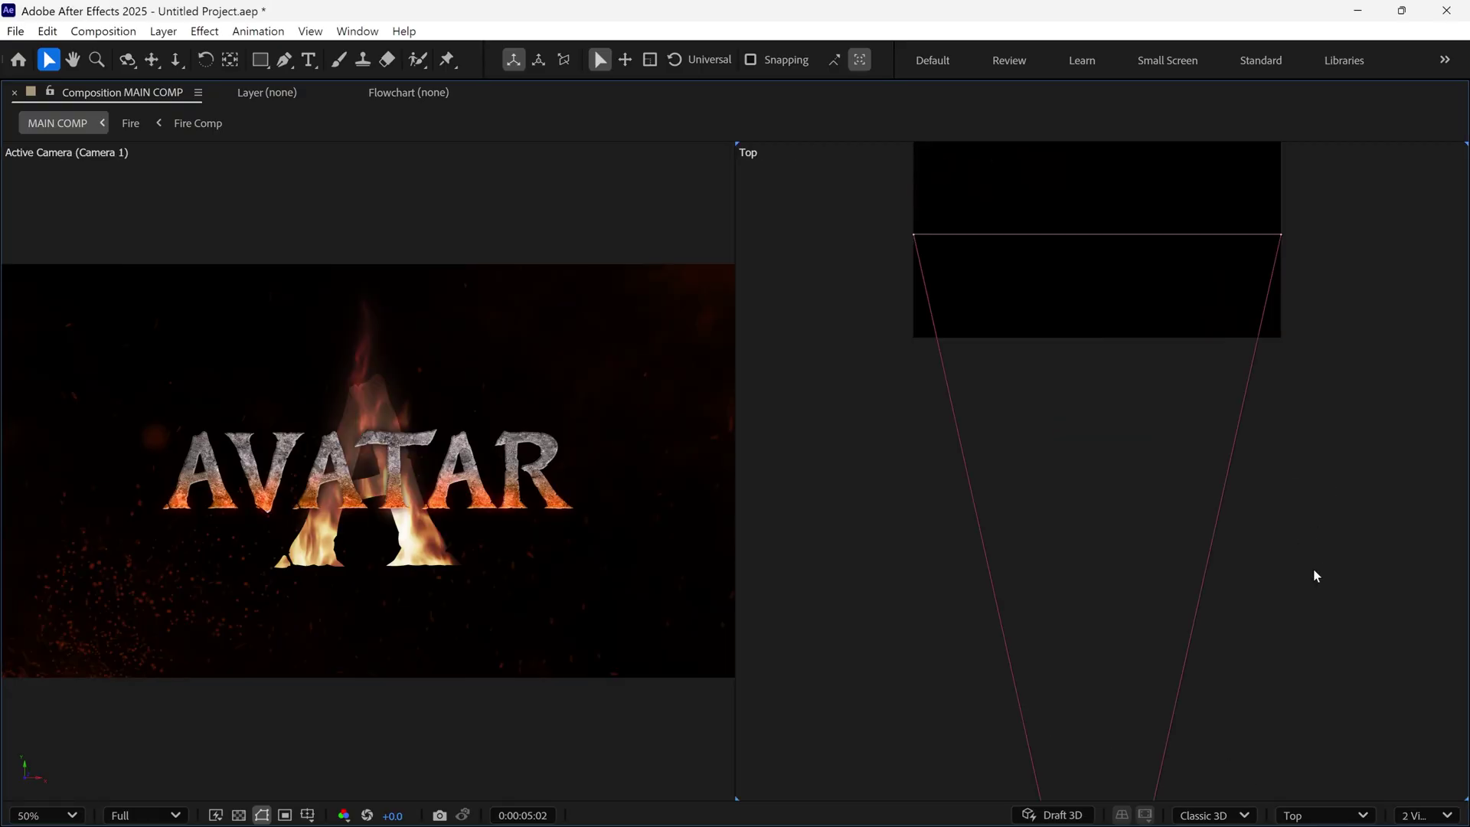
key("shift+slash")
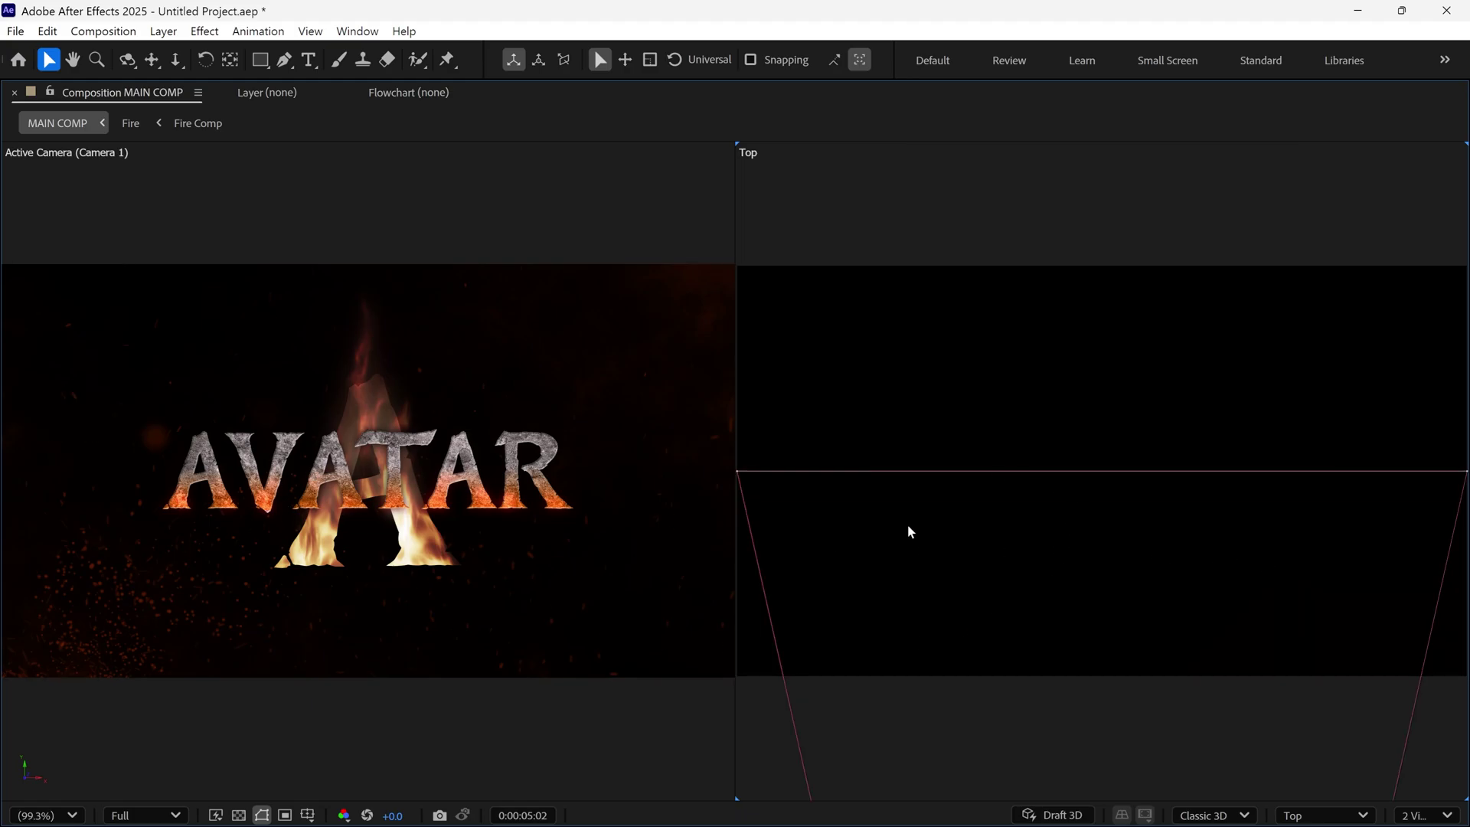
key("grave")
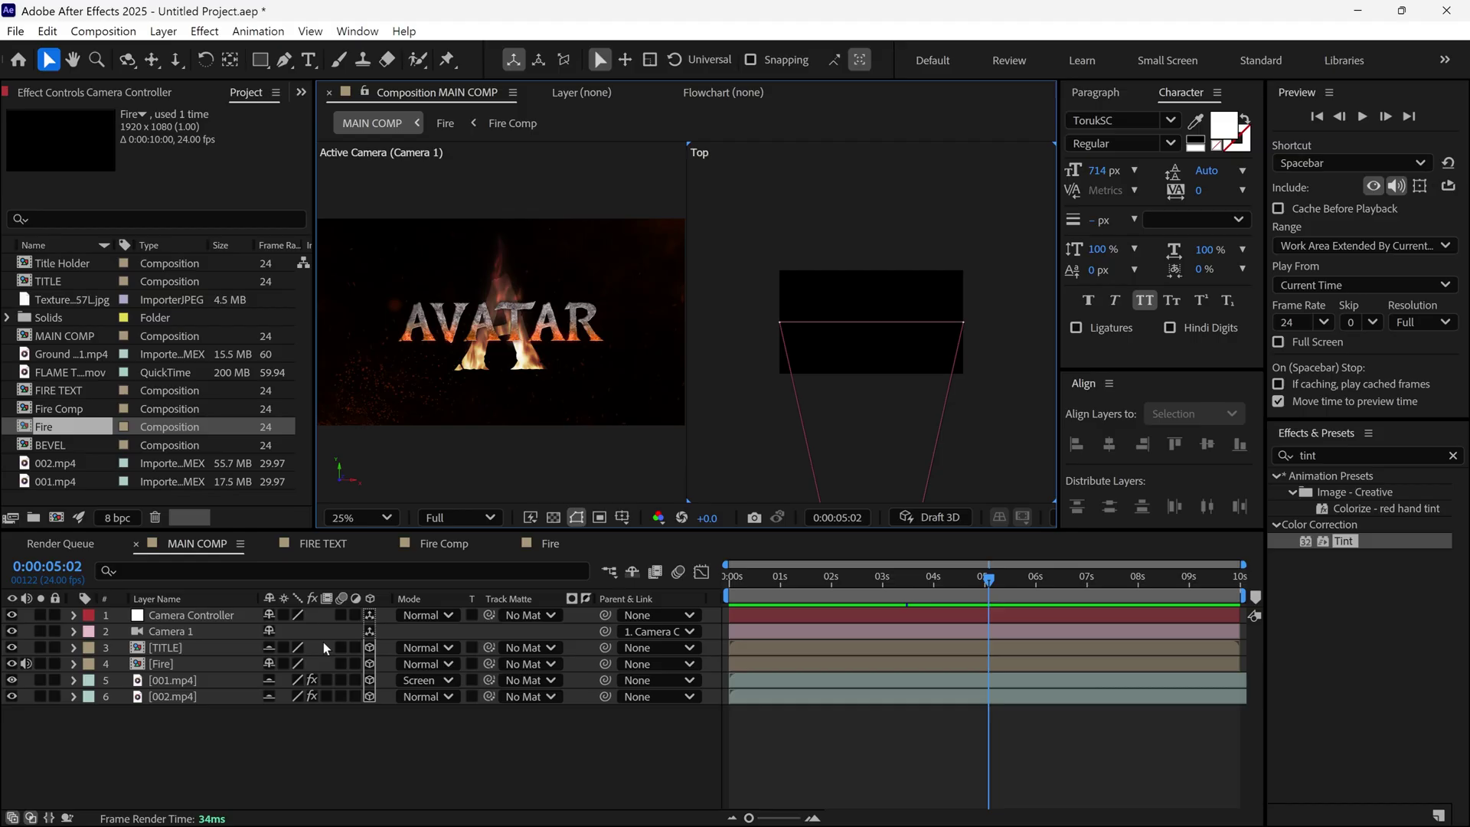
Push the Fire layer back in Z behind the title and scale it to 154%.
left_click(160, 664)
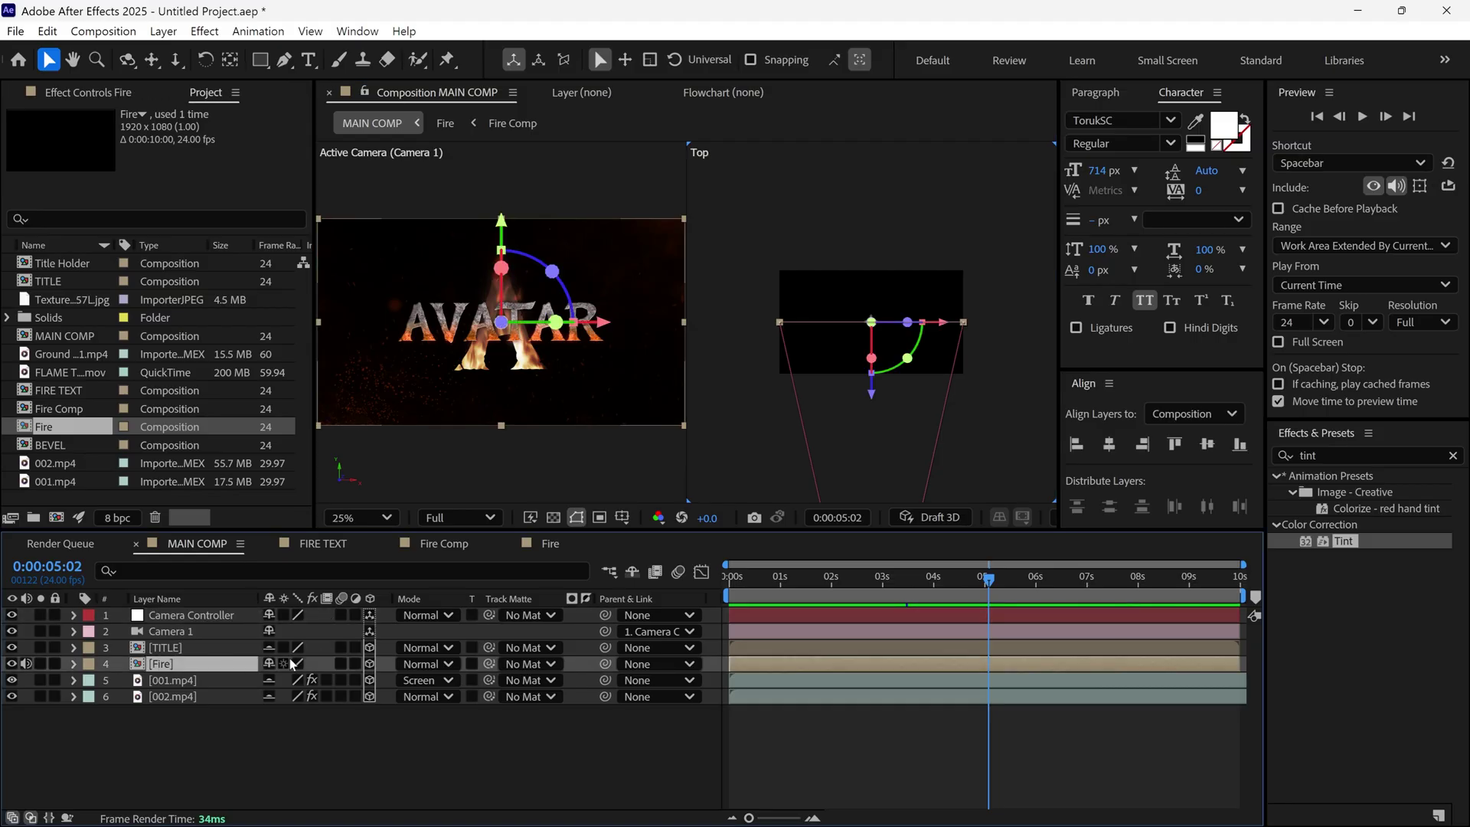
left_click_drag(873, 396, 865, 191)
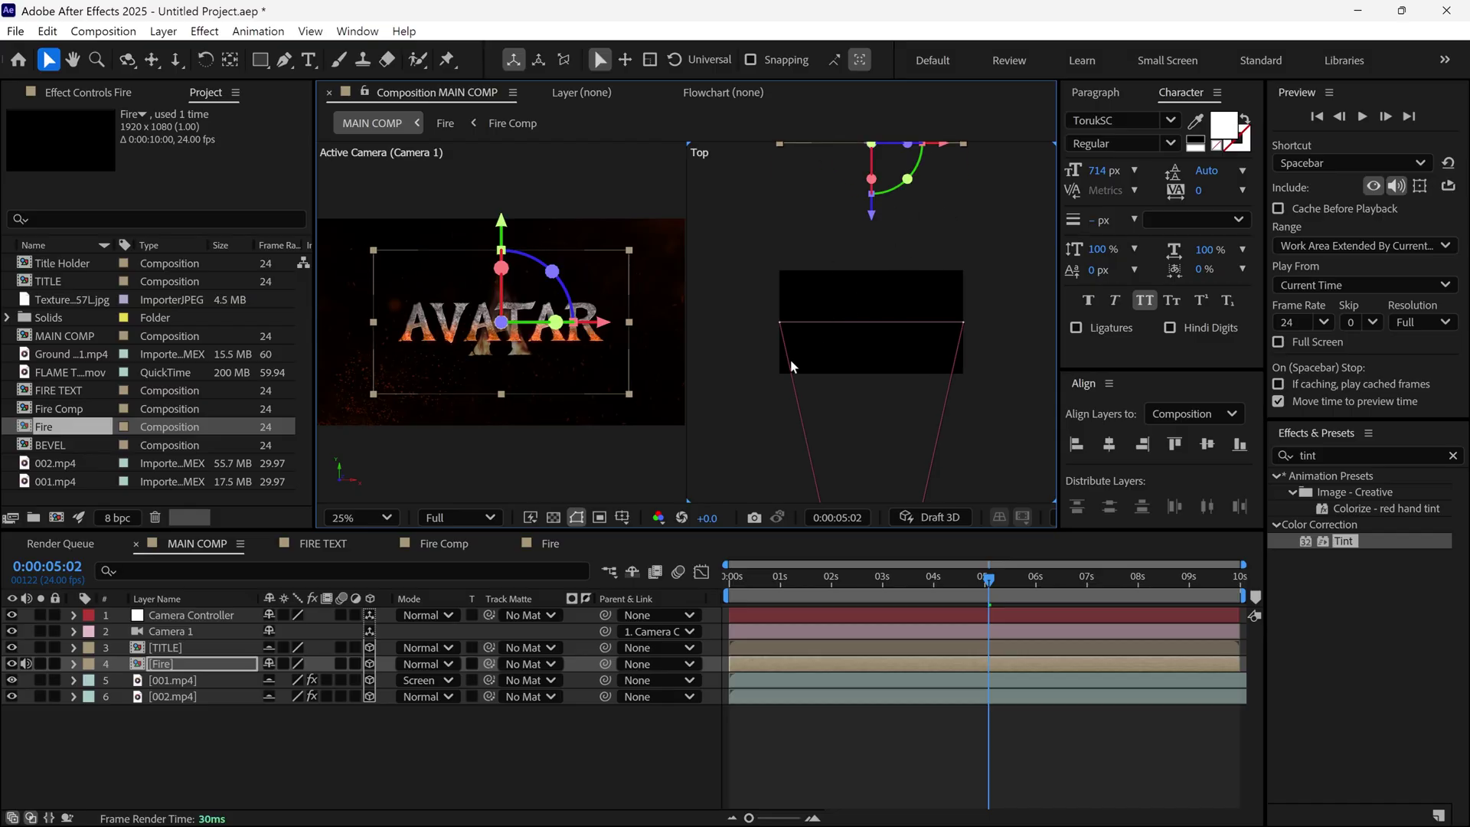
key("s")
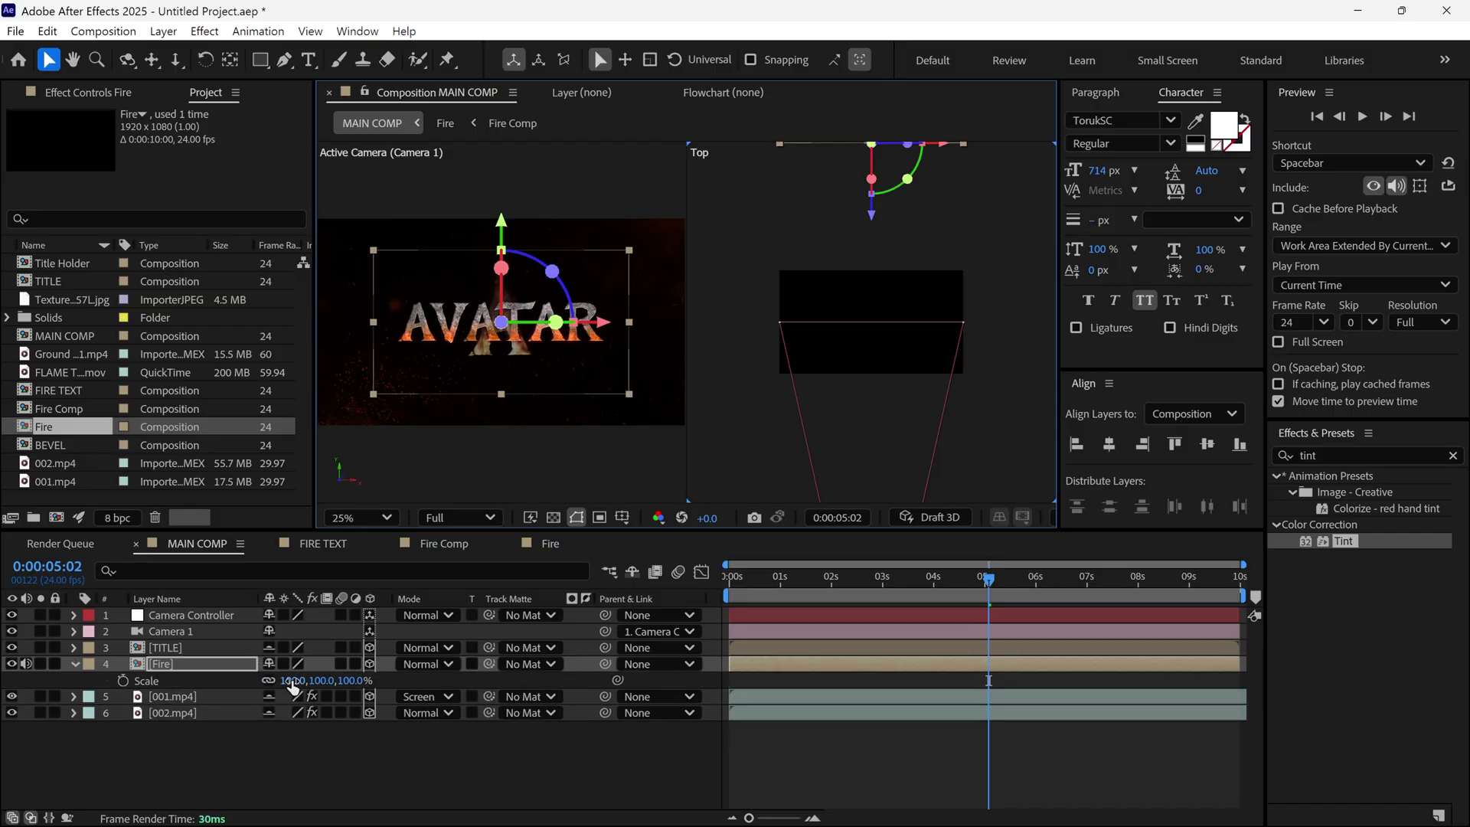
left_click_drag(291, 680, 355, 697)
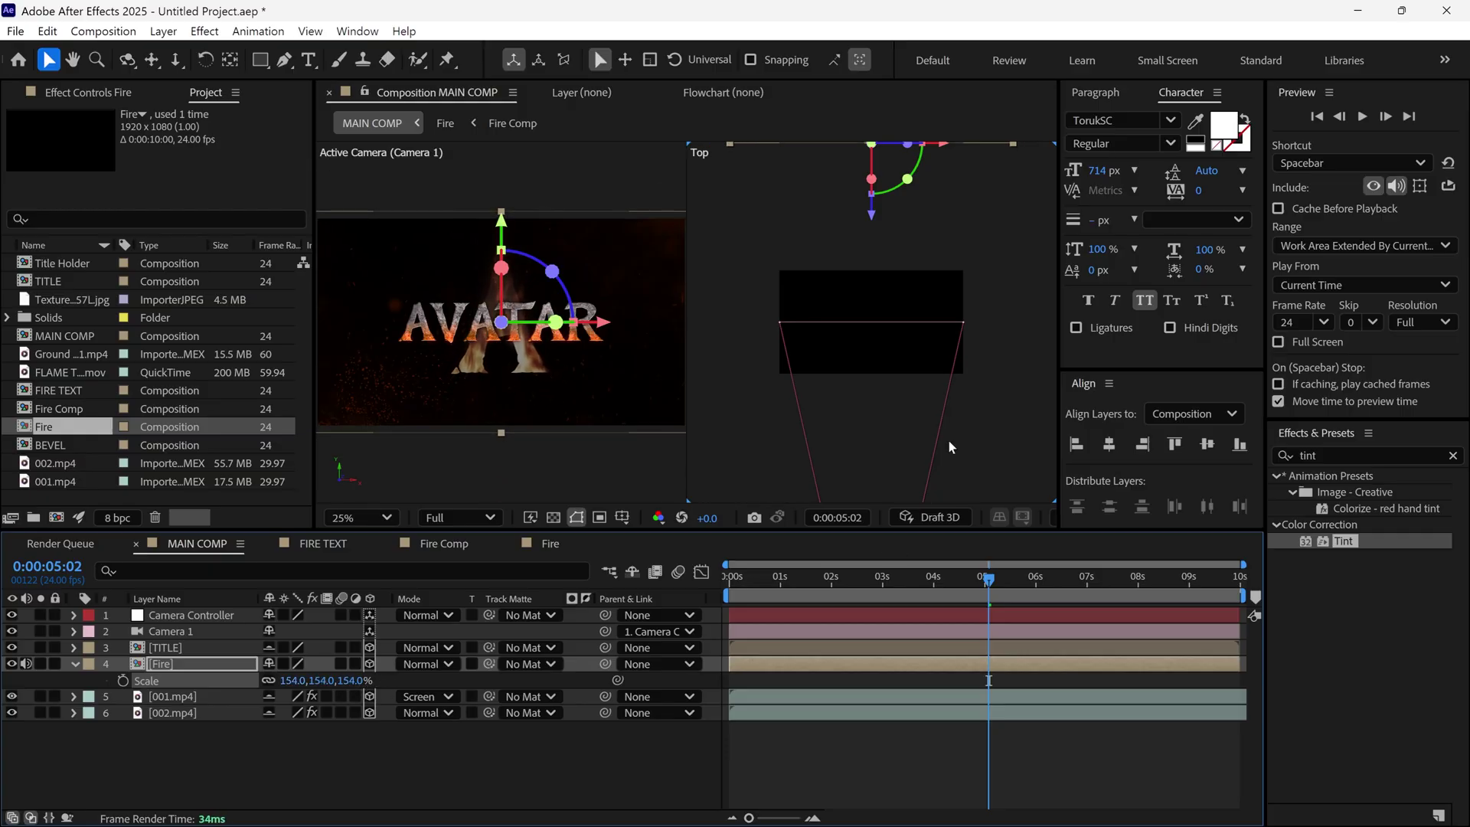
Push the 001.mp4 and 002.mp4 layers back in Z to about the Fire layer's depth and scale both to 152%.
left_click(193, 697)
left_click(189, 713, "shift")
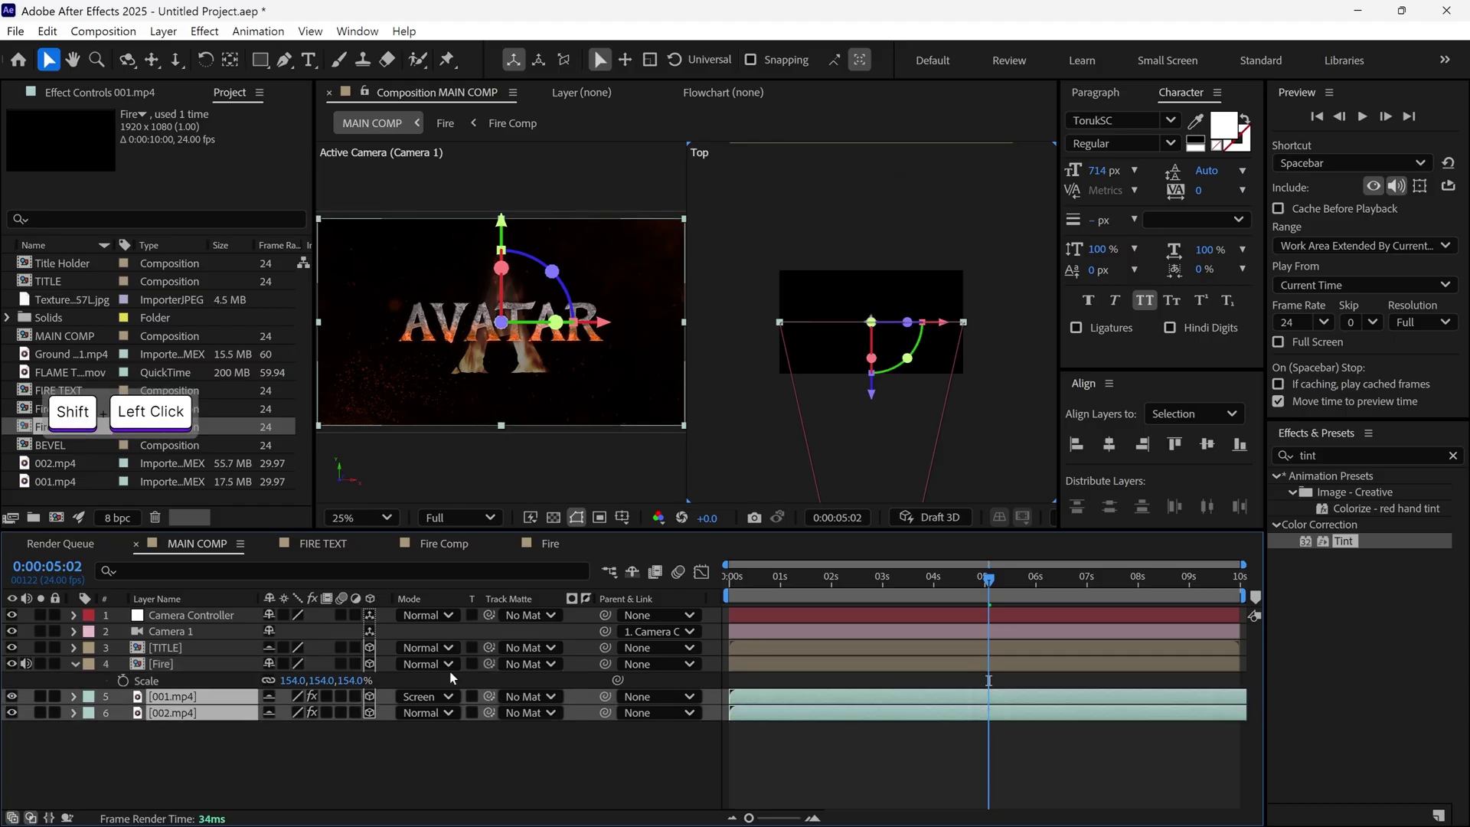
left_click_drag(867, 392, 864, 222)
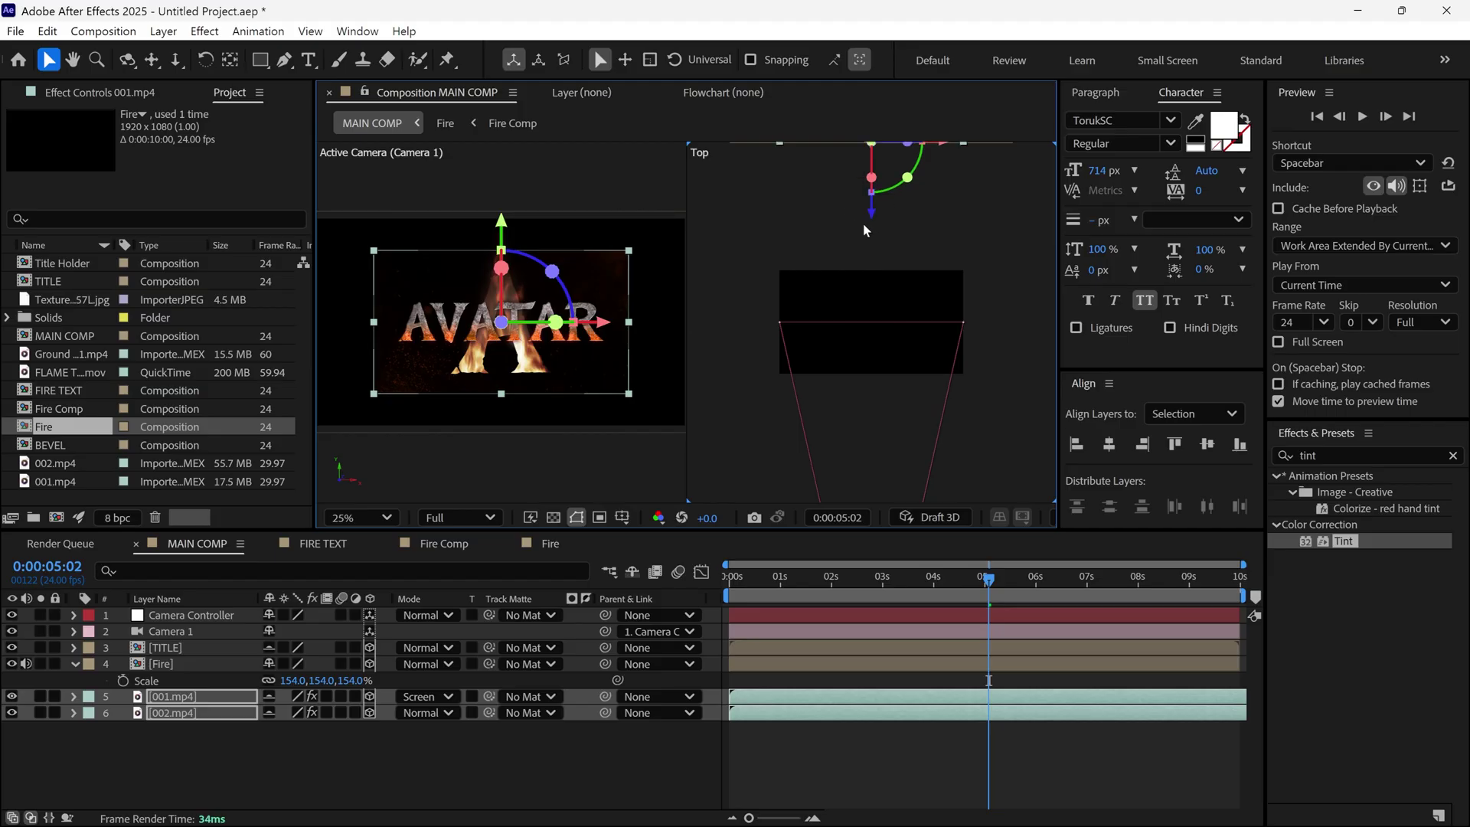
key("s")
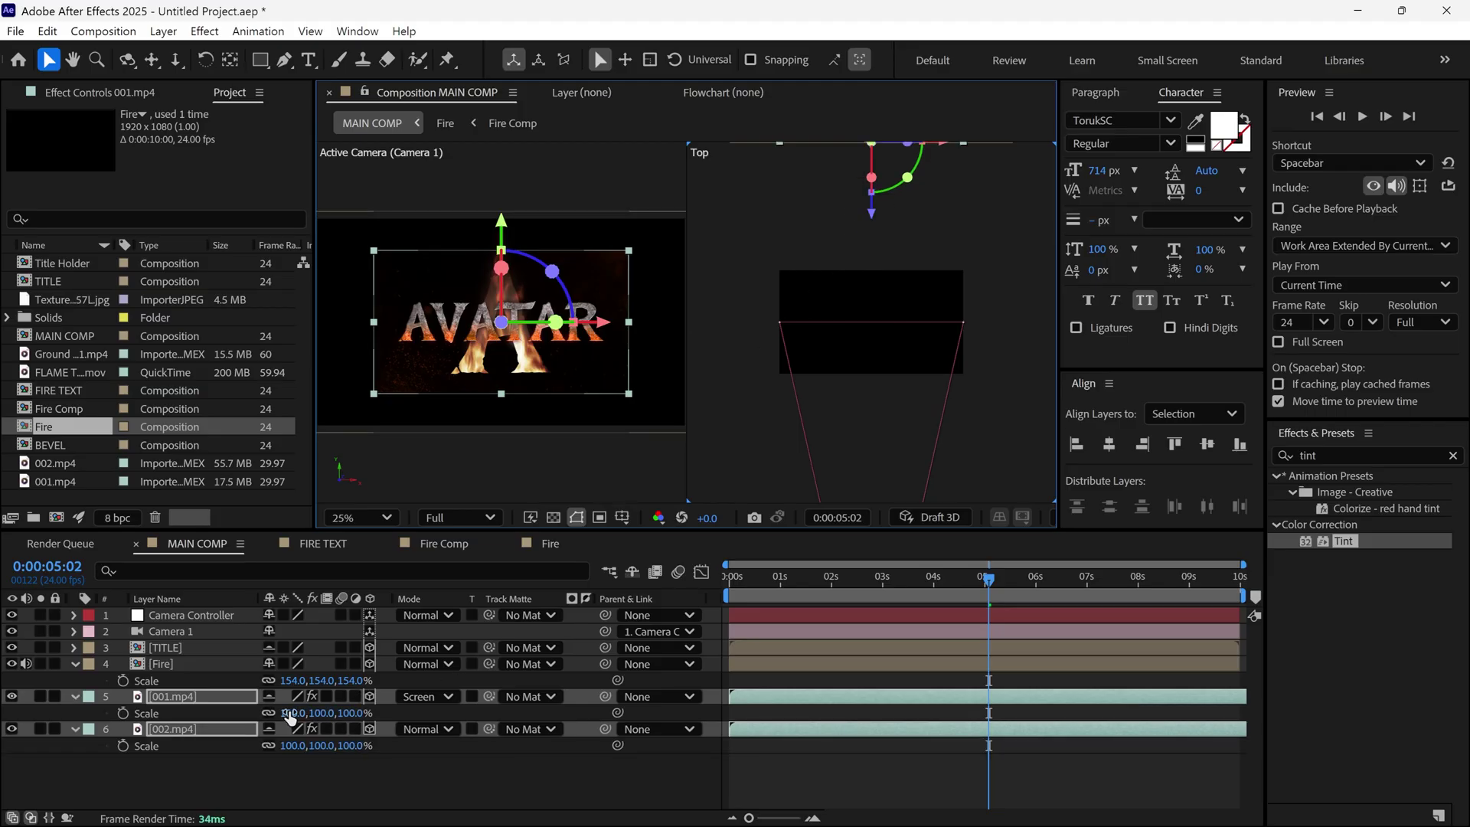
left_click_drag(293, 713, 331, 704)
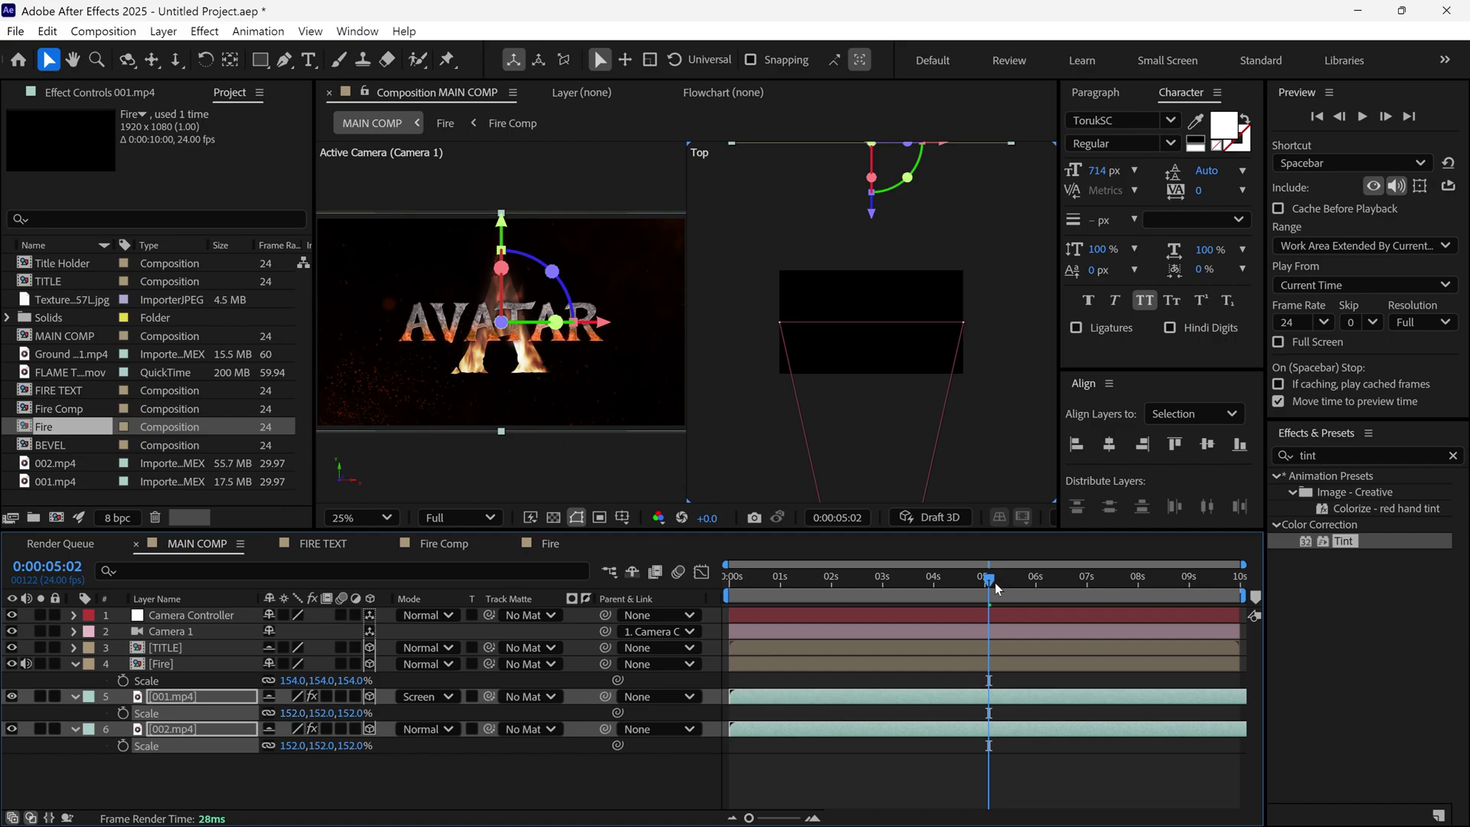
Add a Position keyframe to the Camera Controller at 0:00:08:01.
left_click_drag(997, 588, 1143, 610)
key("s")
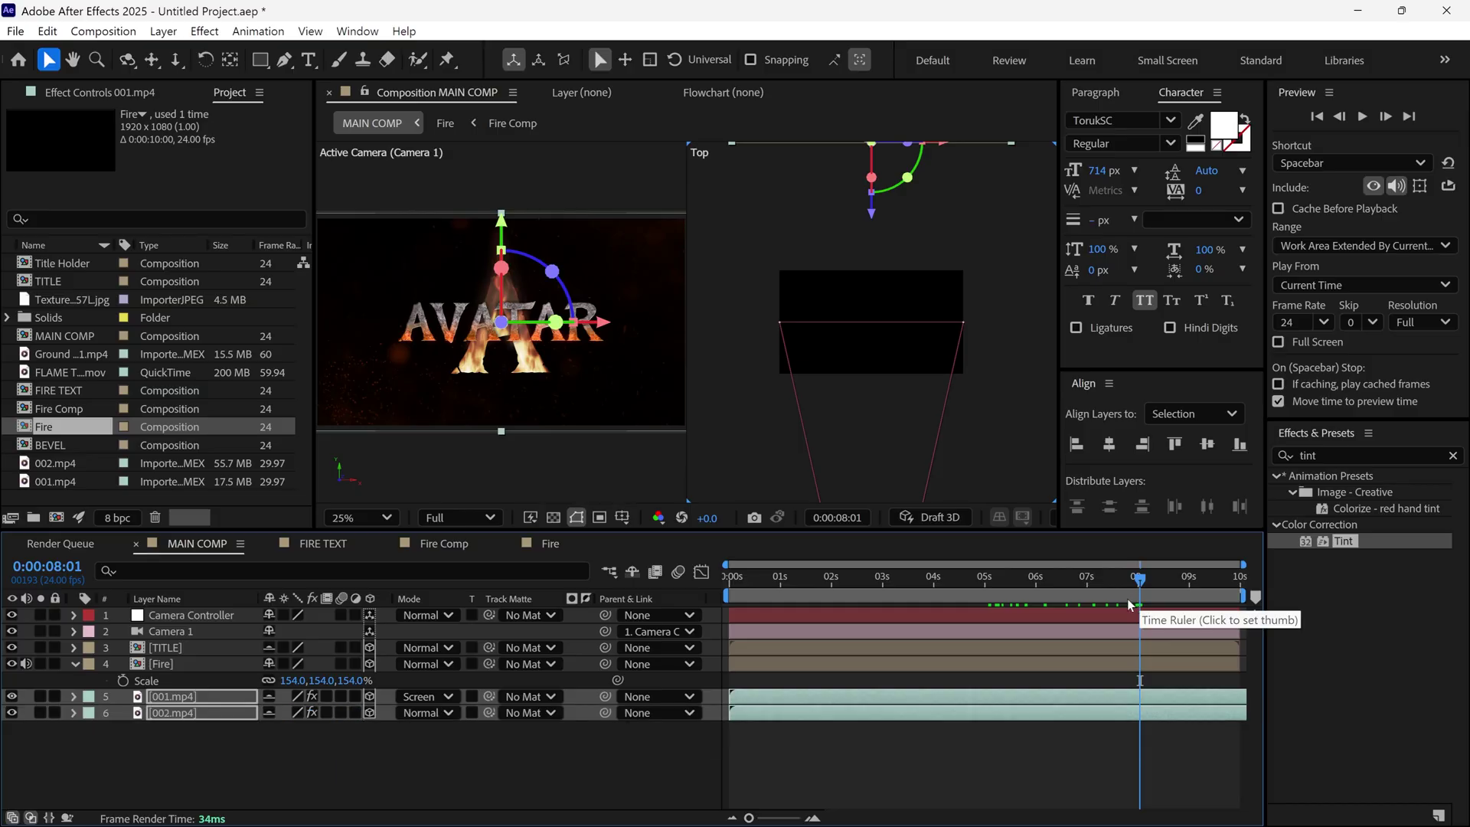
left_click(222, 619)
key("p")
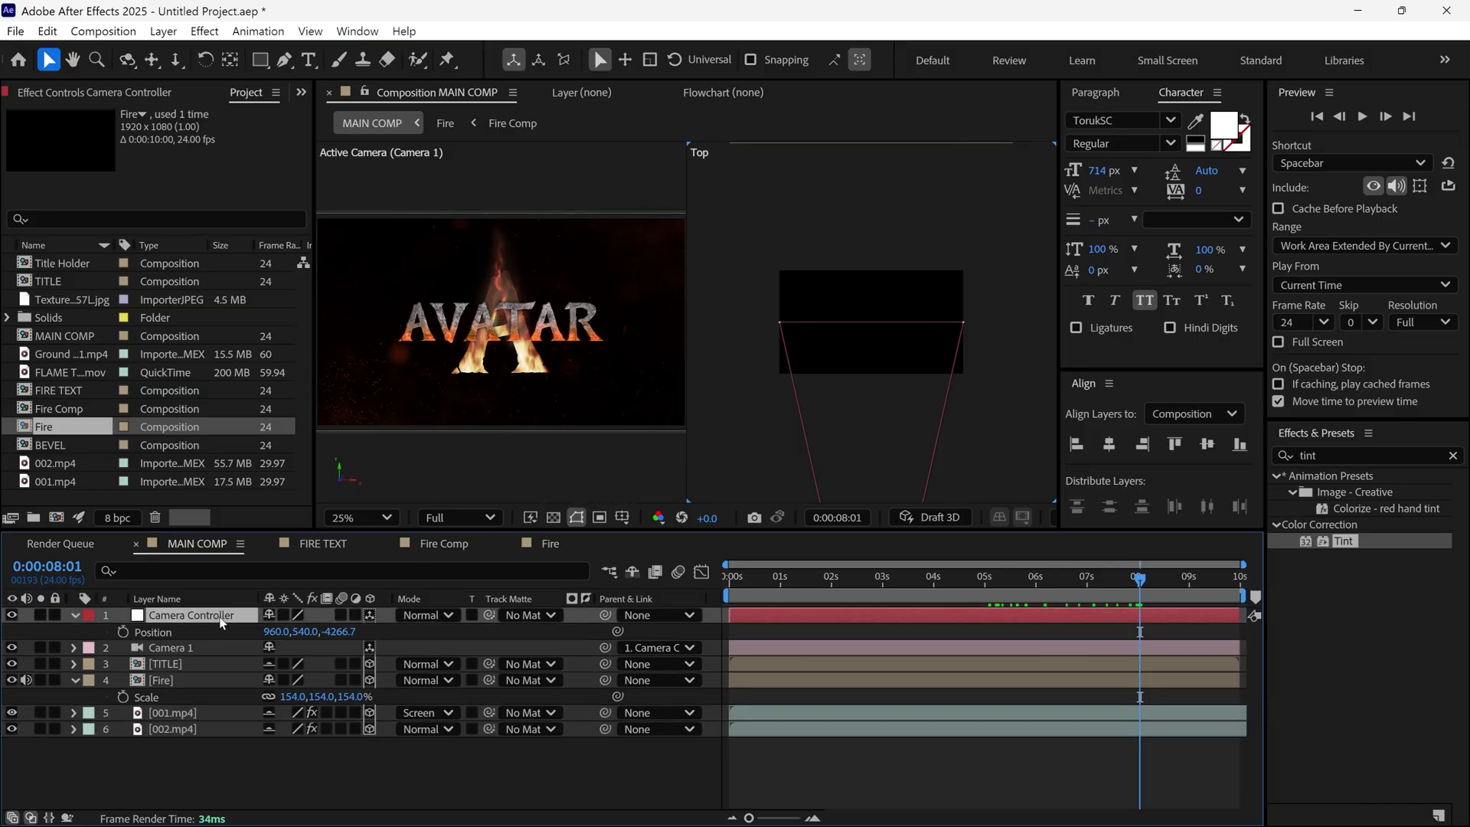
left_click(124, 632)
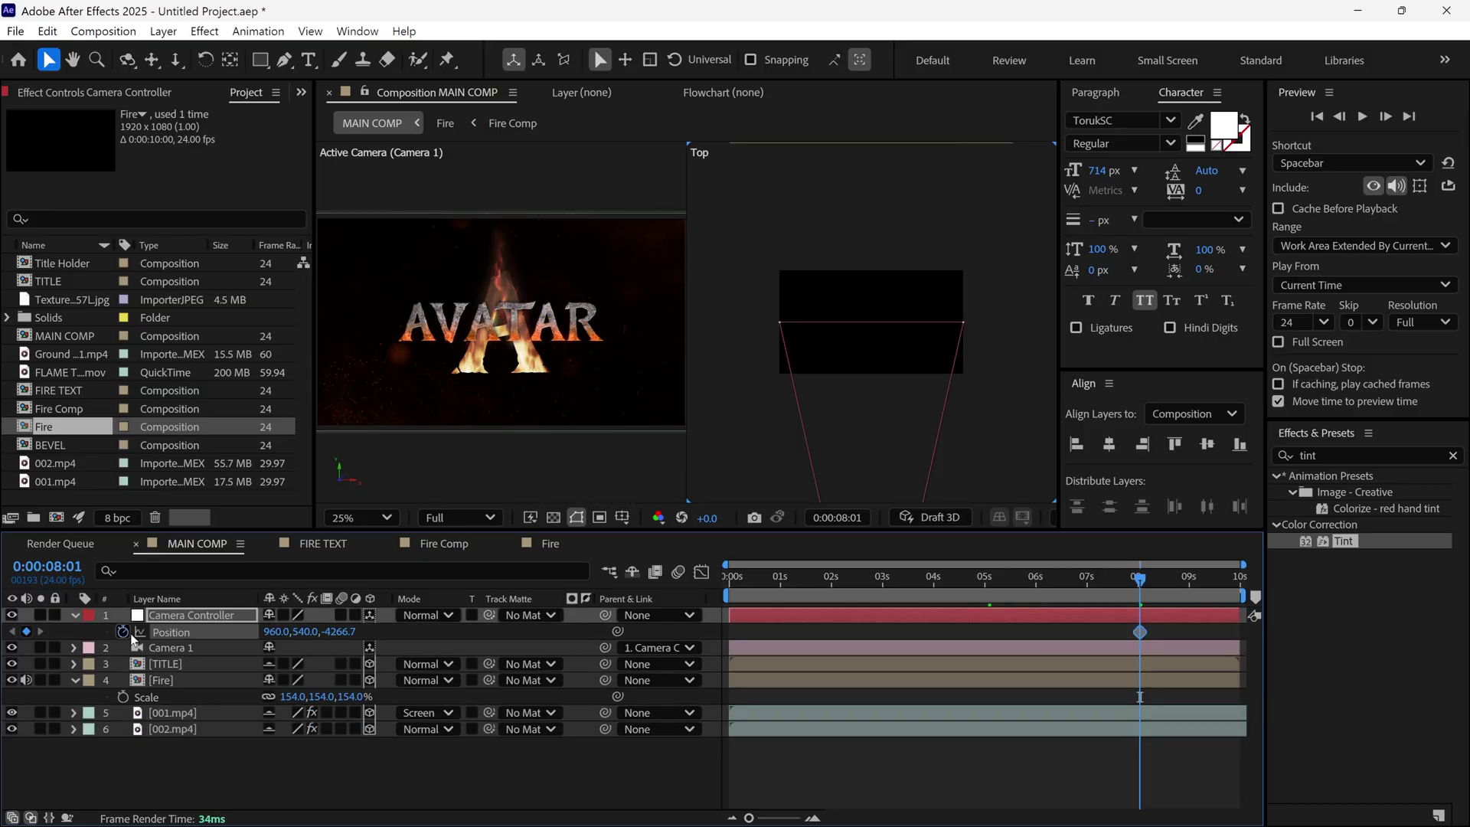
Set the Camera Controller's Z position to -5121.7 at 0:00:00:00 and preview the camera move in the maximized viewer.
left_click_drag(1139, 587, 700, 614)
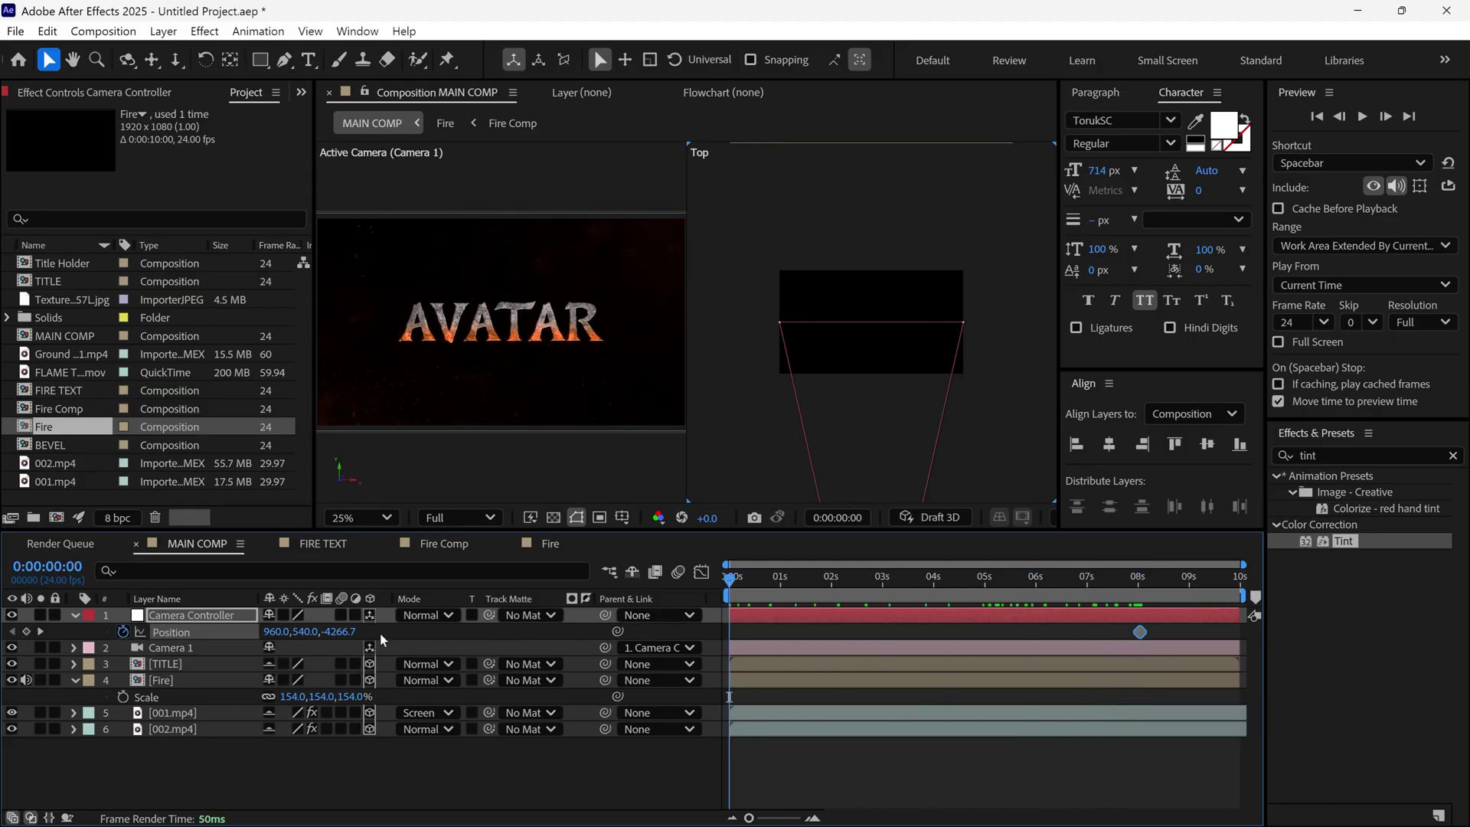
left_click_drag(341, 632, 297, 633)
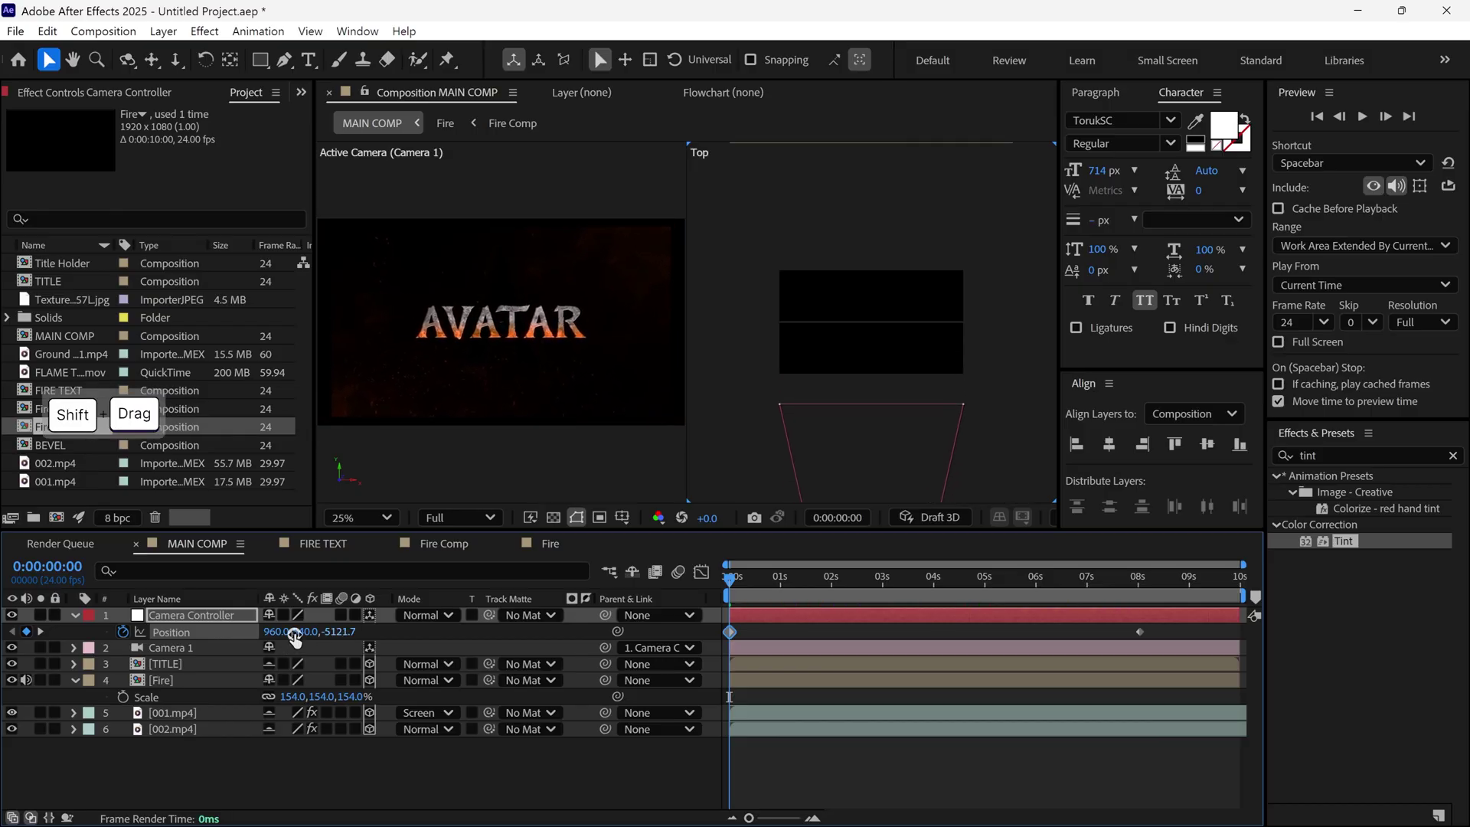
key("space")
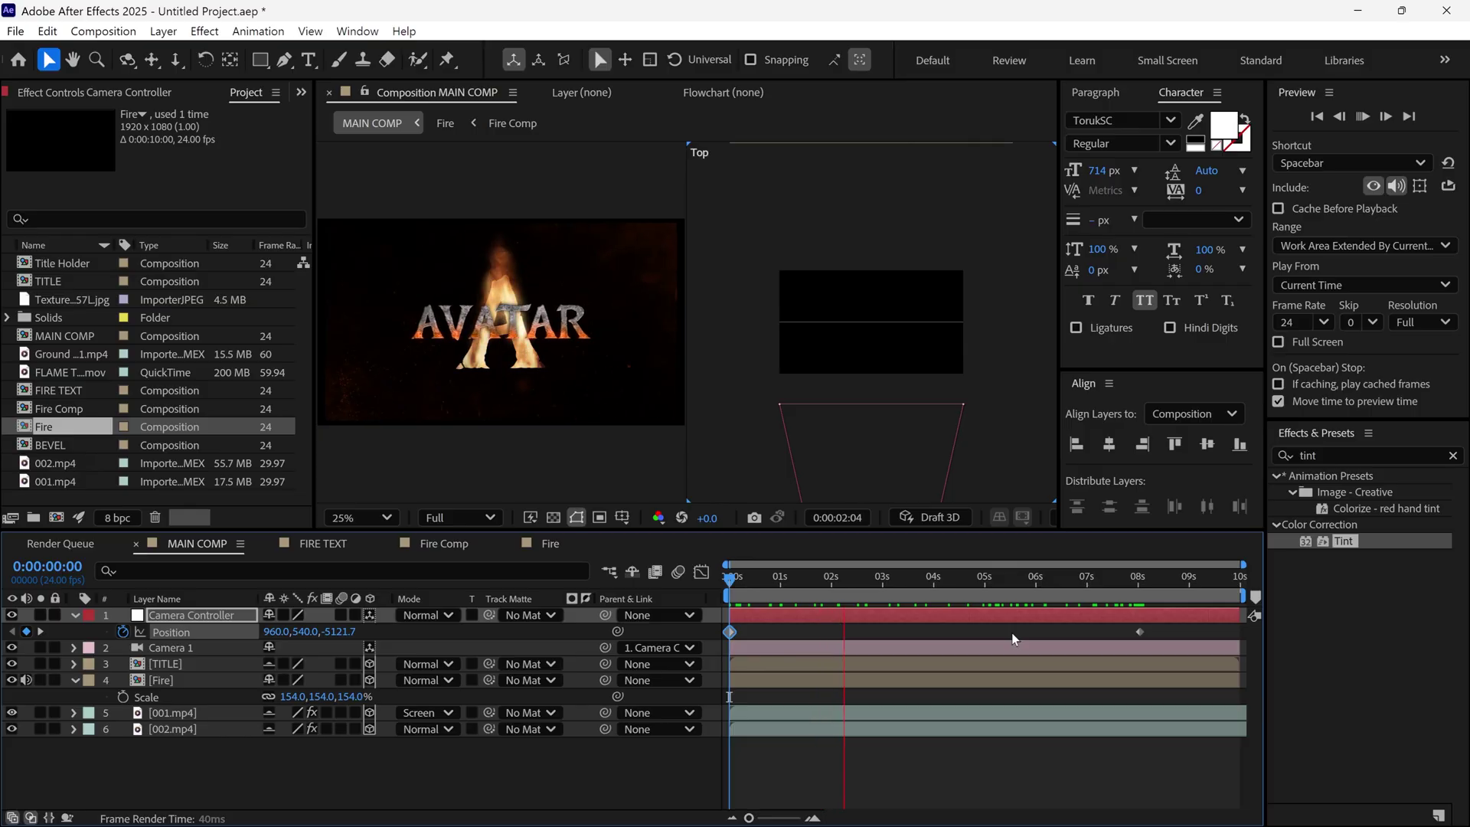
key("grave")
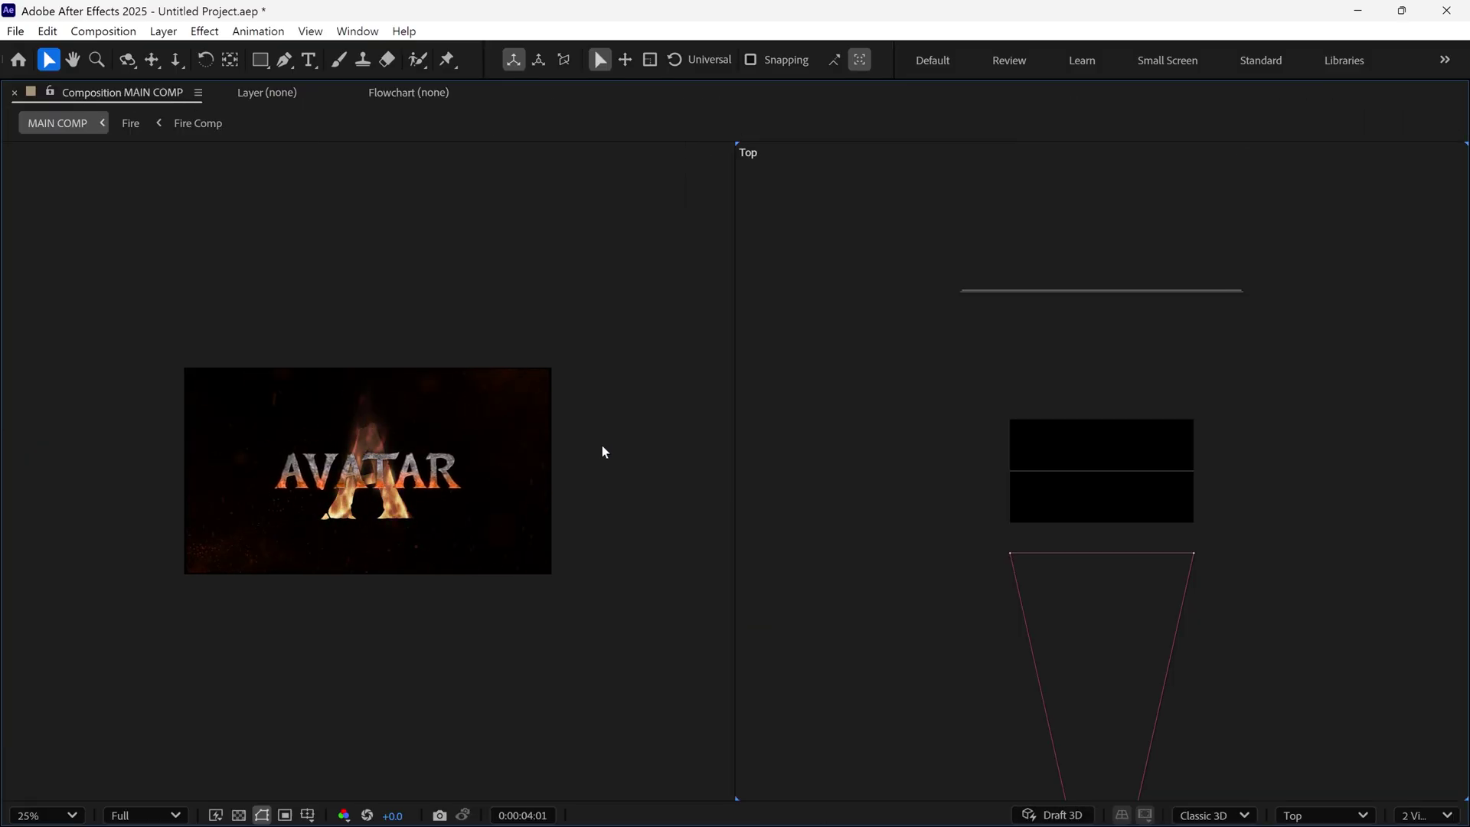
Scale both the 001.mp4 and 002.mp4 background layers up to 168%.
key("grave")
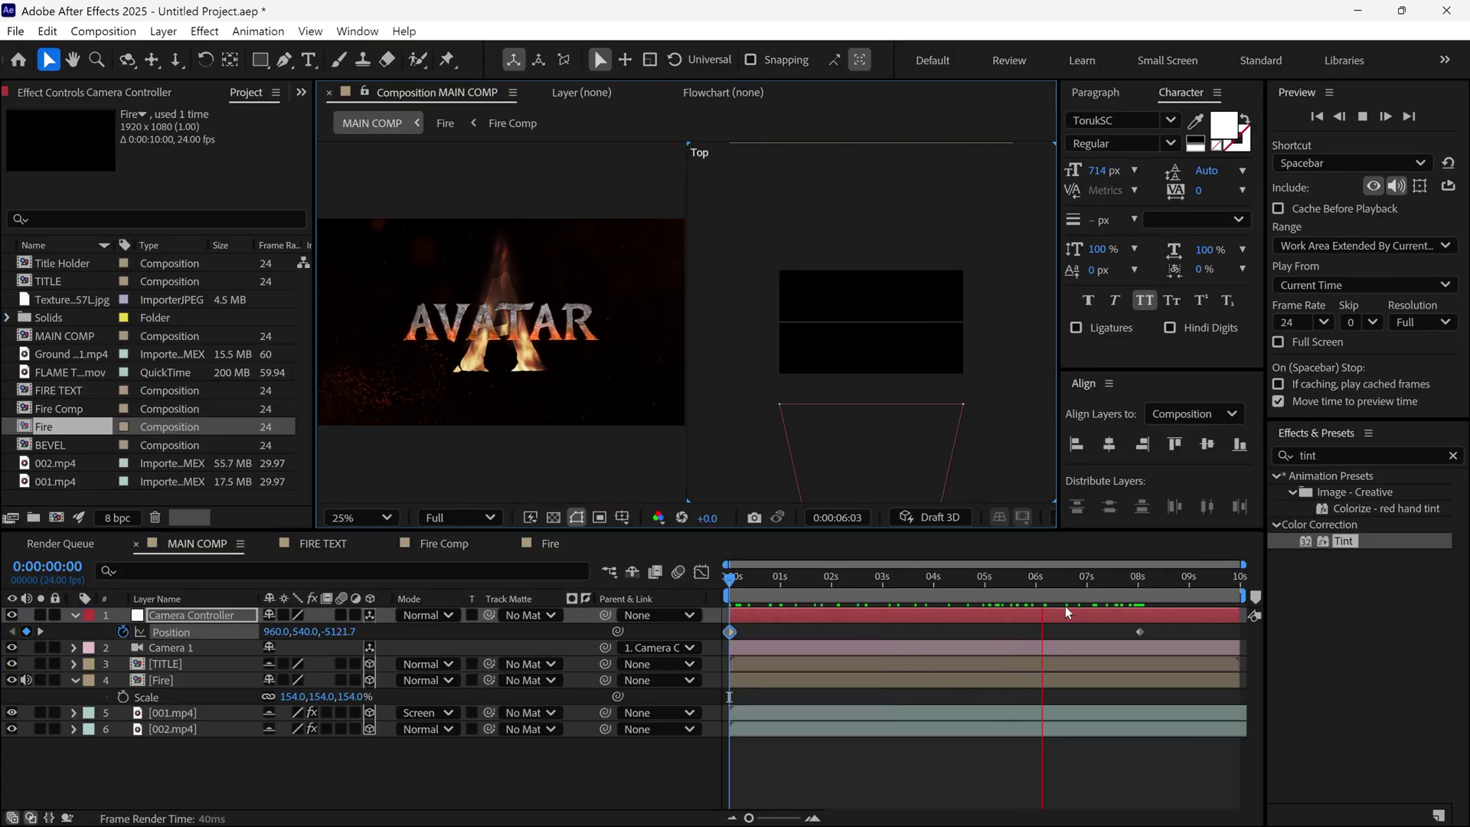
left_click(458, 391)
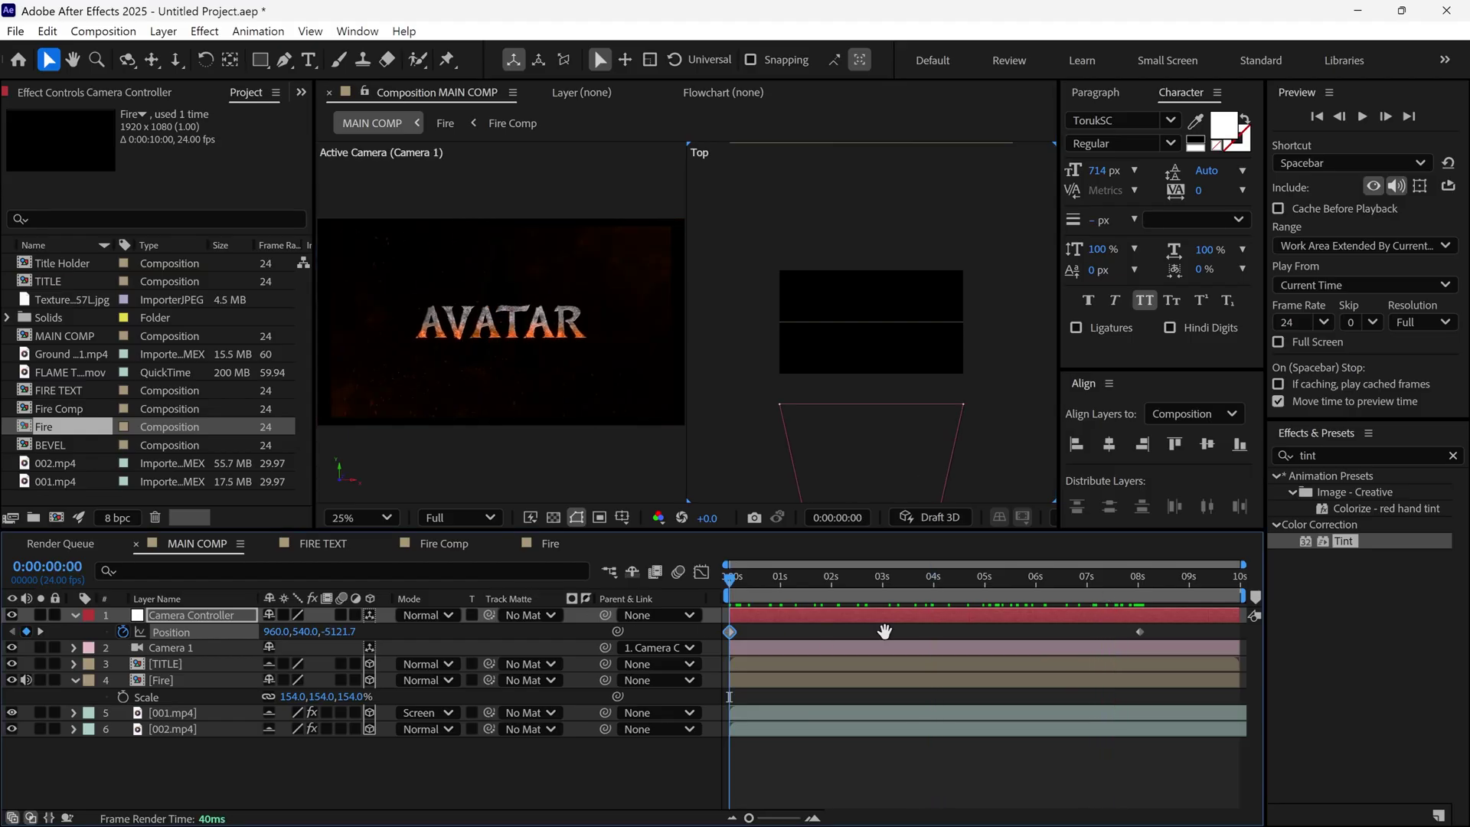
left_click(164, 703)
left_click(168, 709, "shift")
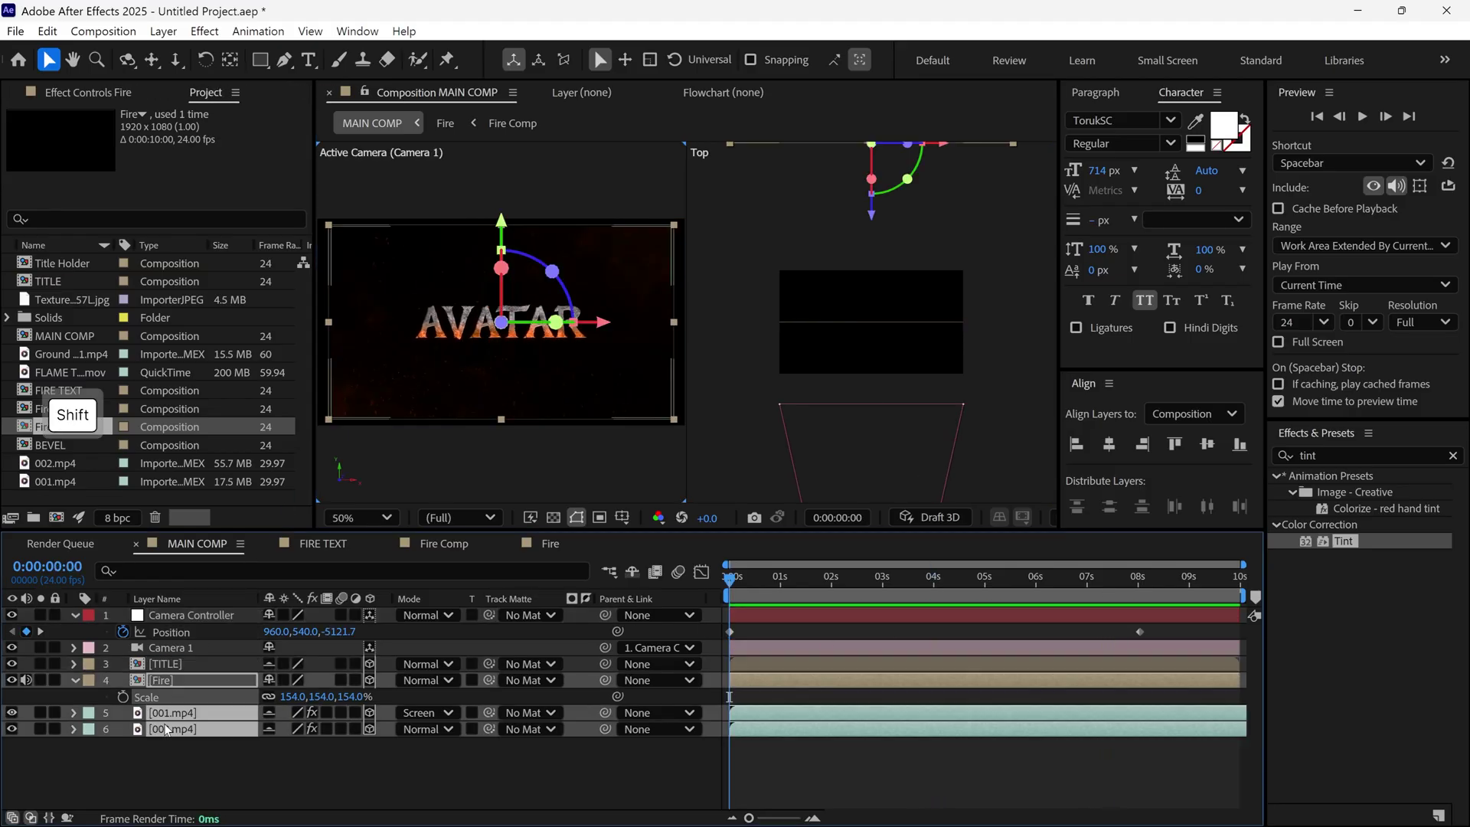
left_click(176, 678, "ctrl")
key("s")
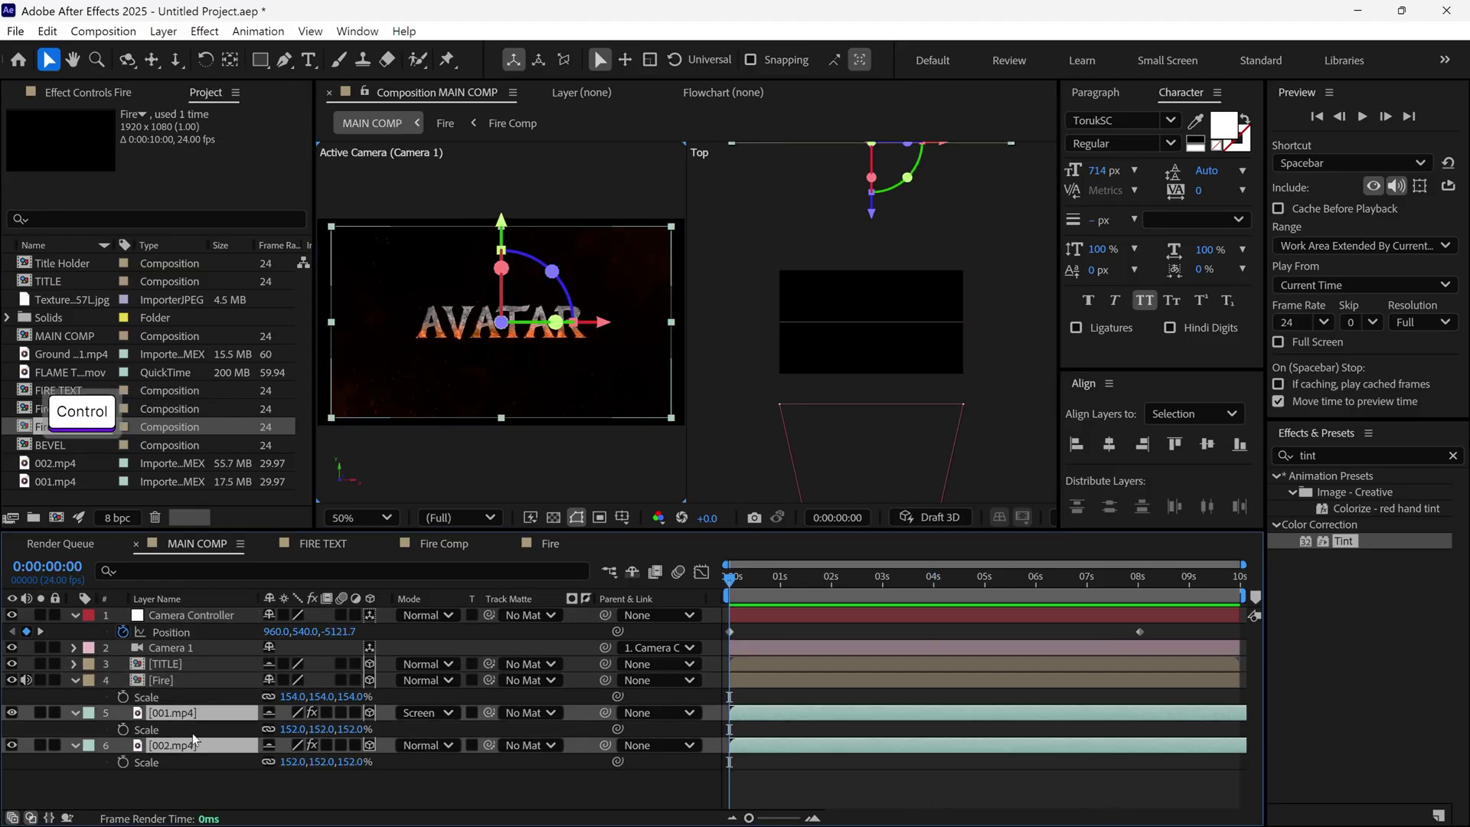
left_click_drag(296, 737, 313, 733)
left_click(305, 796)
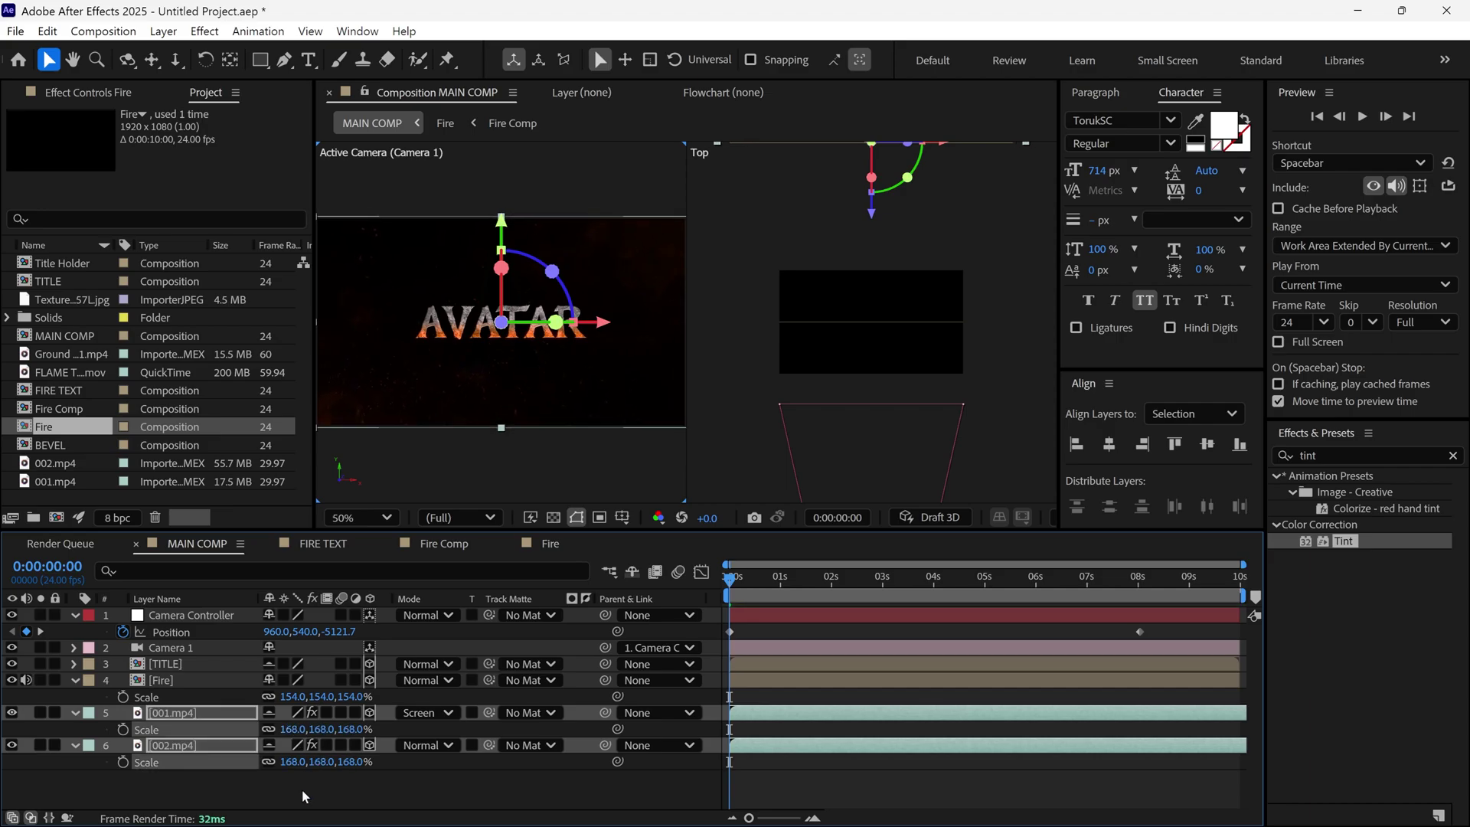
Collapse the open properties of the Fire, footage and Camera Controller layers and scrub the start of the animation.
left_click(75, 713)
left_click(75, 680)
left_click(75, 713)
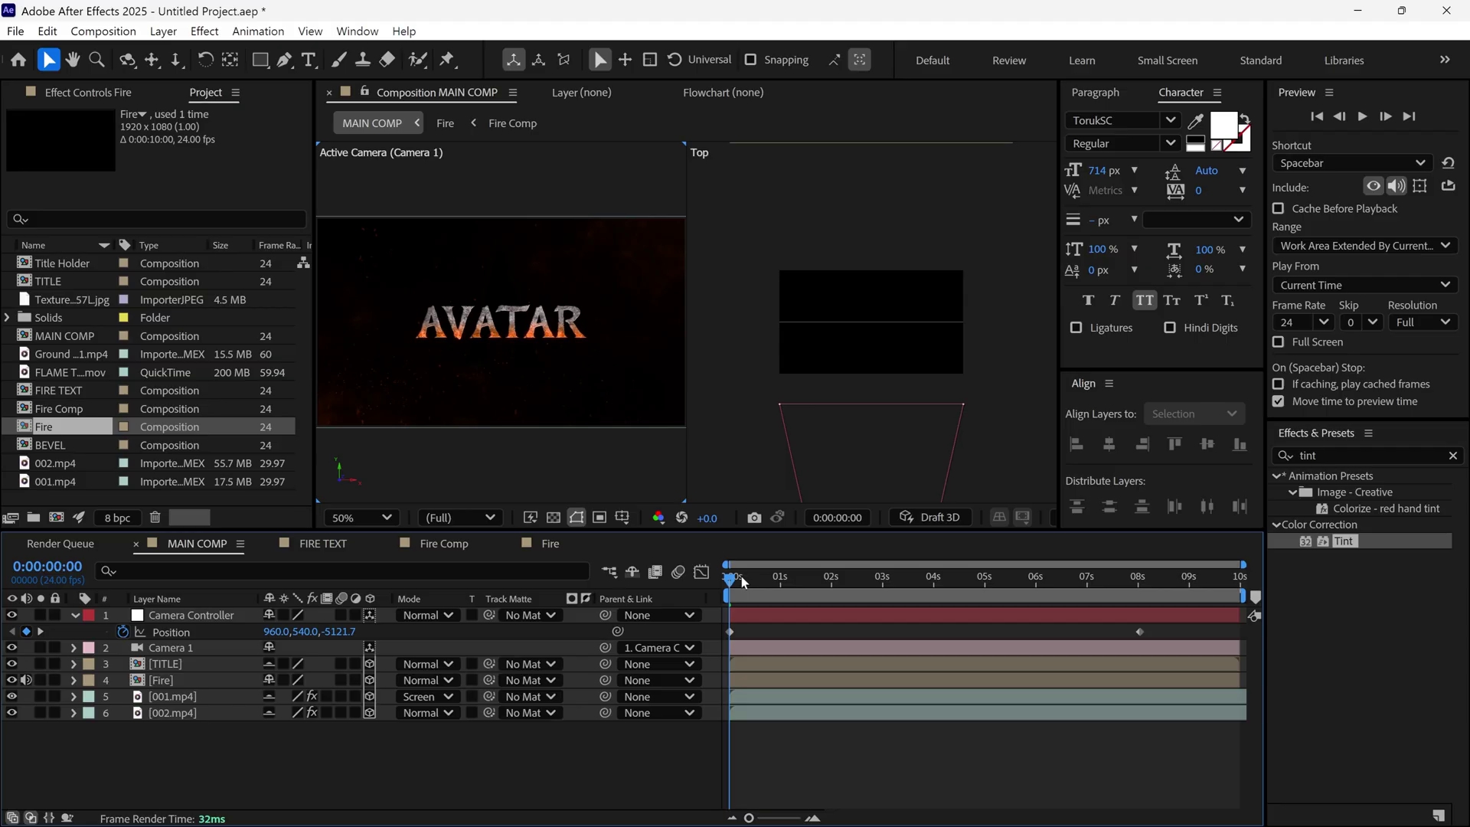
left_click_drag(742, 582, 719, 631)
left_click(75, 616)
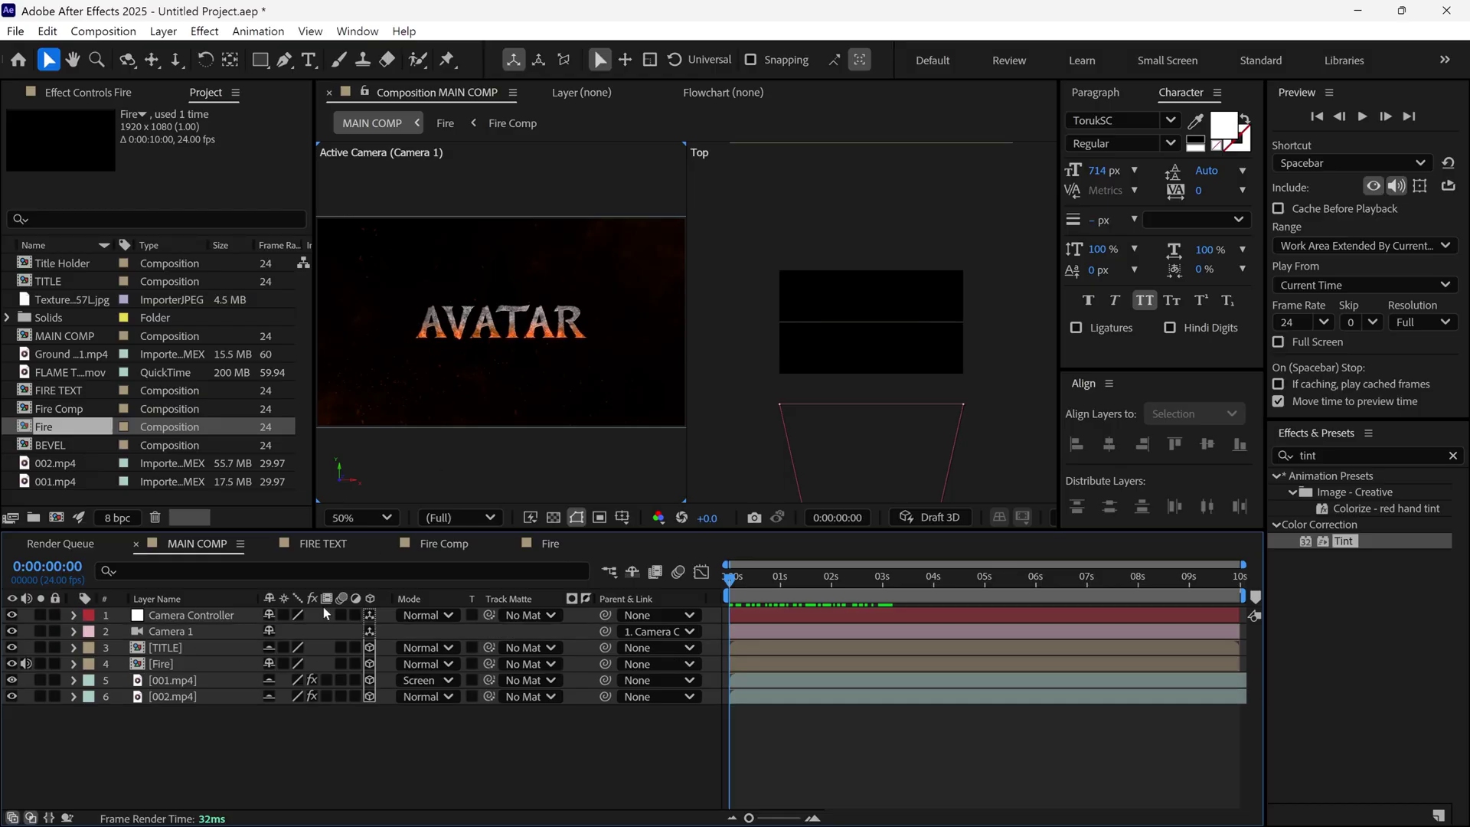
Turn on Depth of Field in Camera 1's camera options.
left_click(161, 632)
left_click(74, 631)
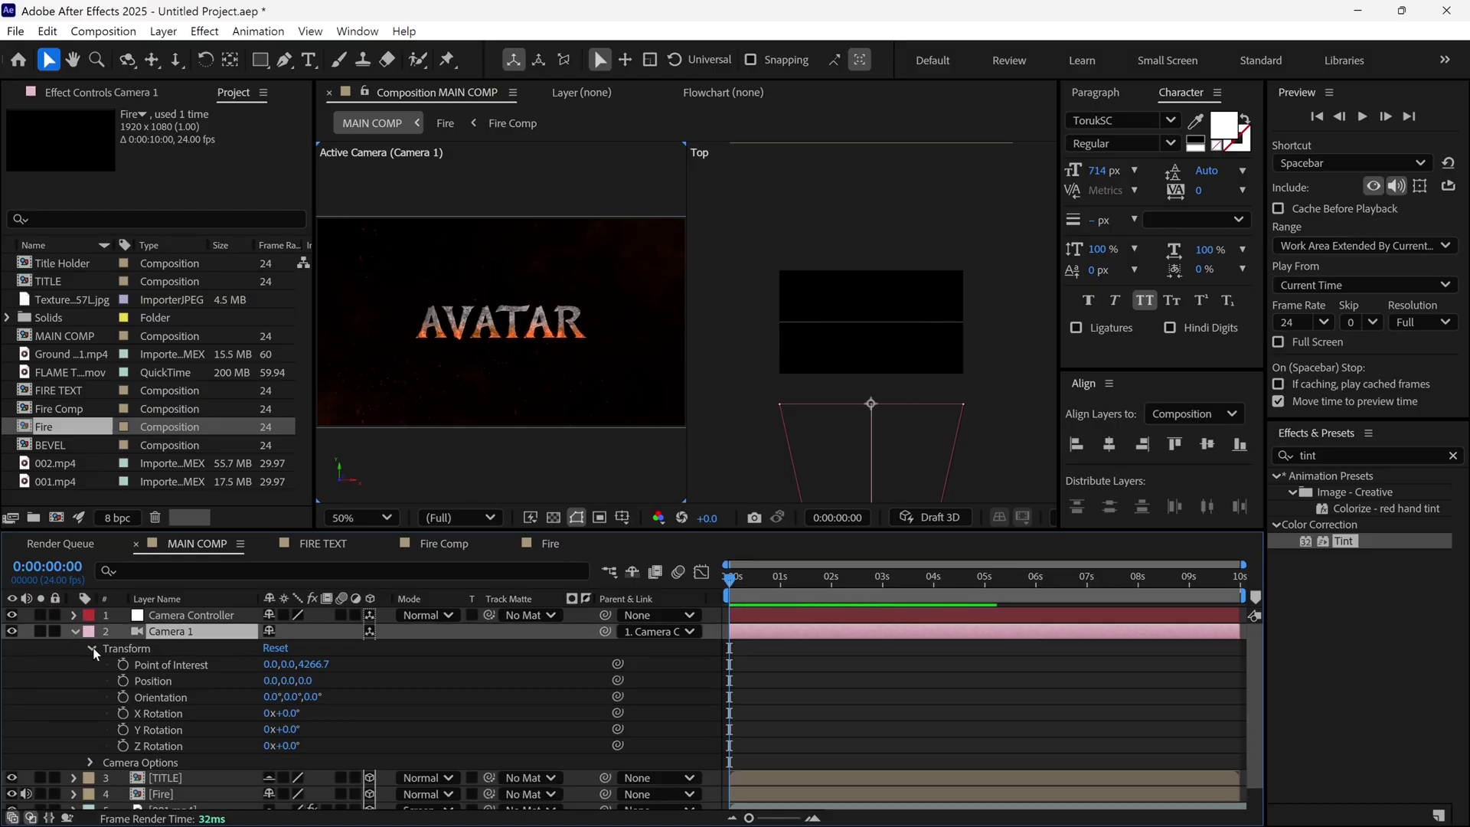
left_click(90, 648)
left_click(91, 666)
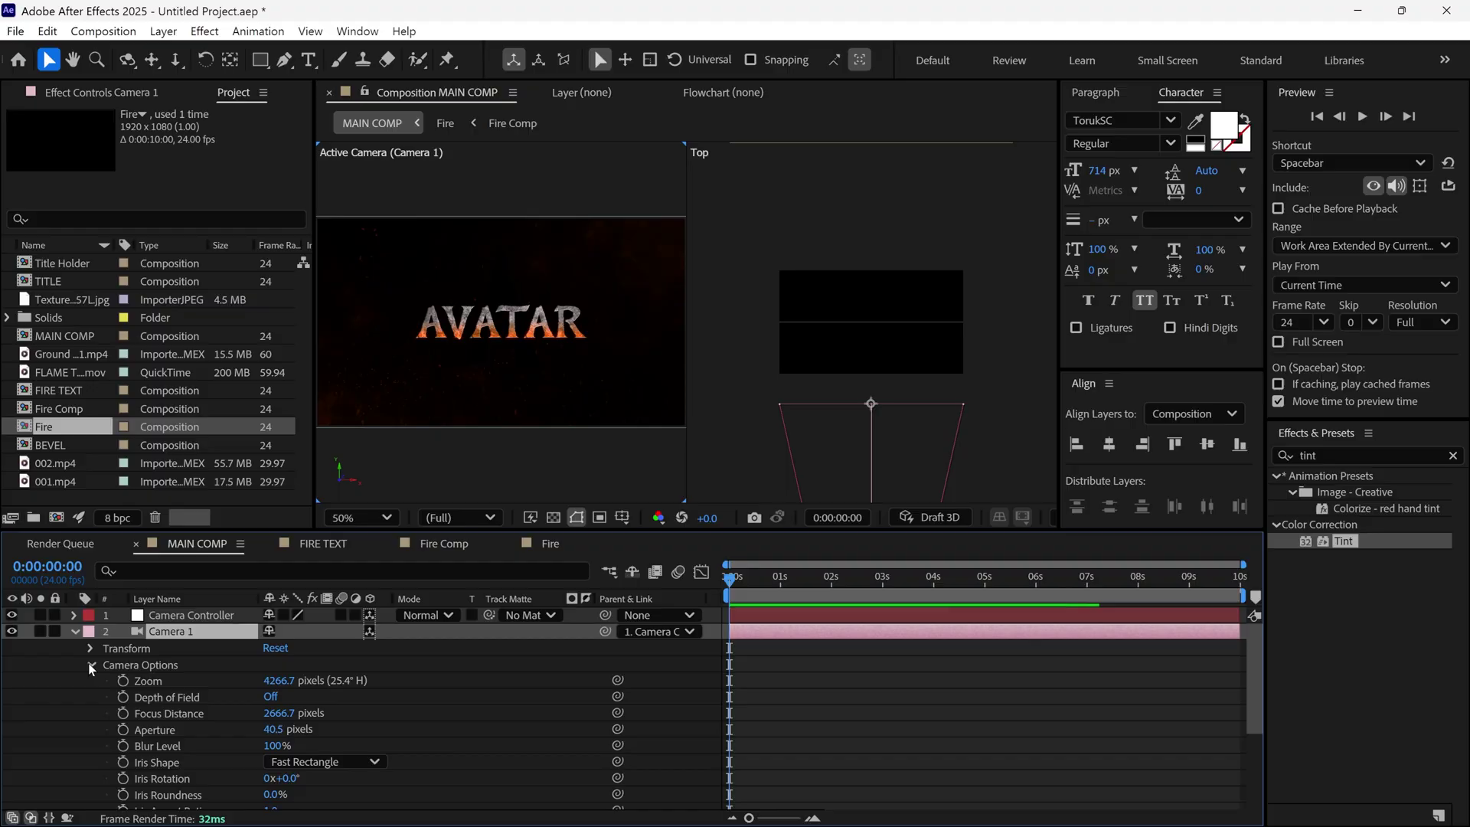
left_click(272, 697)
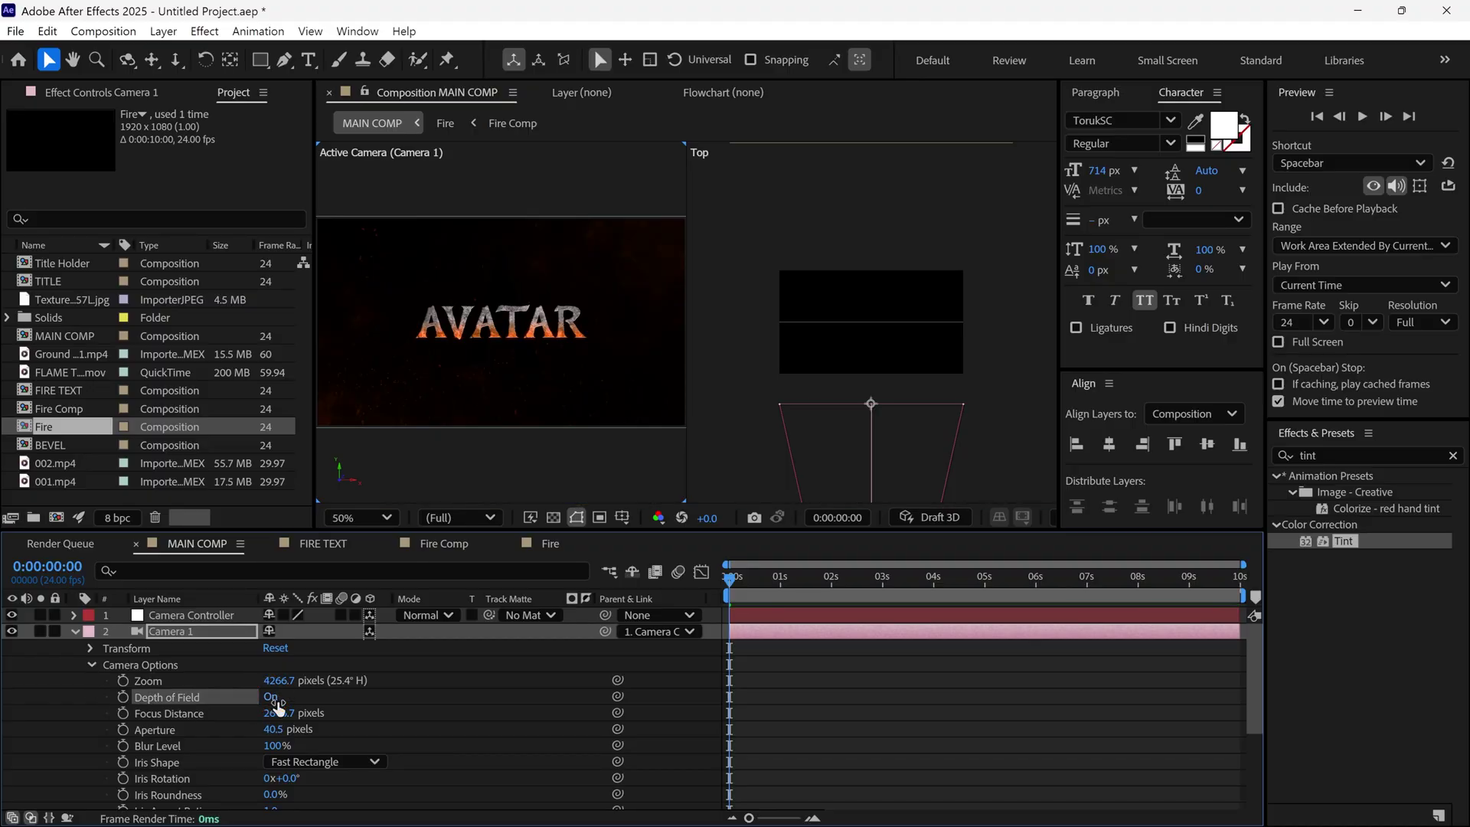
At 0:00:05:12, set Camera 1's Focus Distance to 4528.7 pixels and Aperture to 994.5 pixels, and inspect the blur enlarged.
left_click_drag(781, 582, 1011, 601)
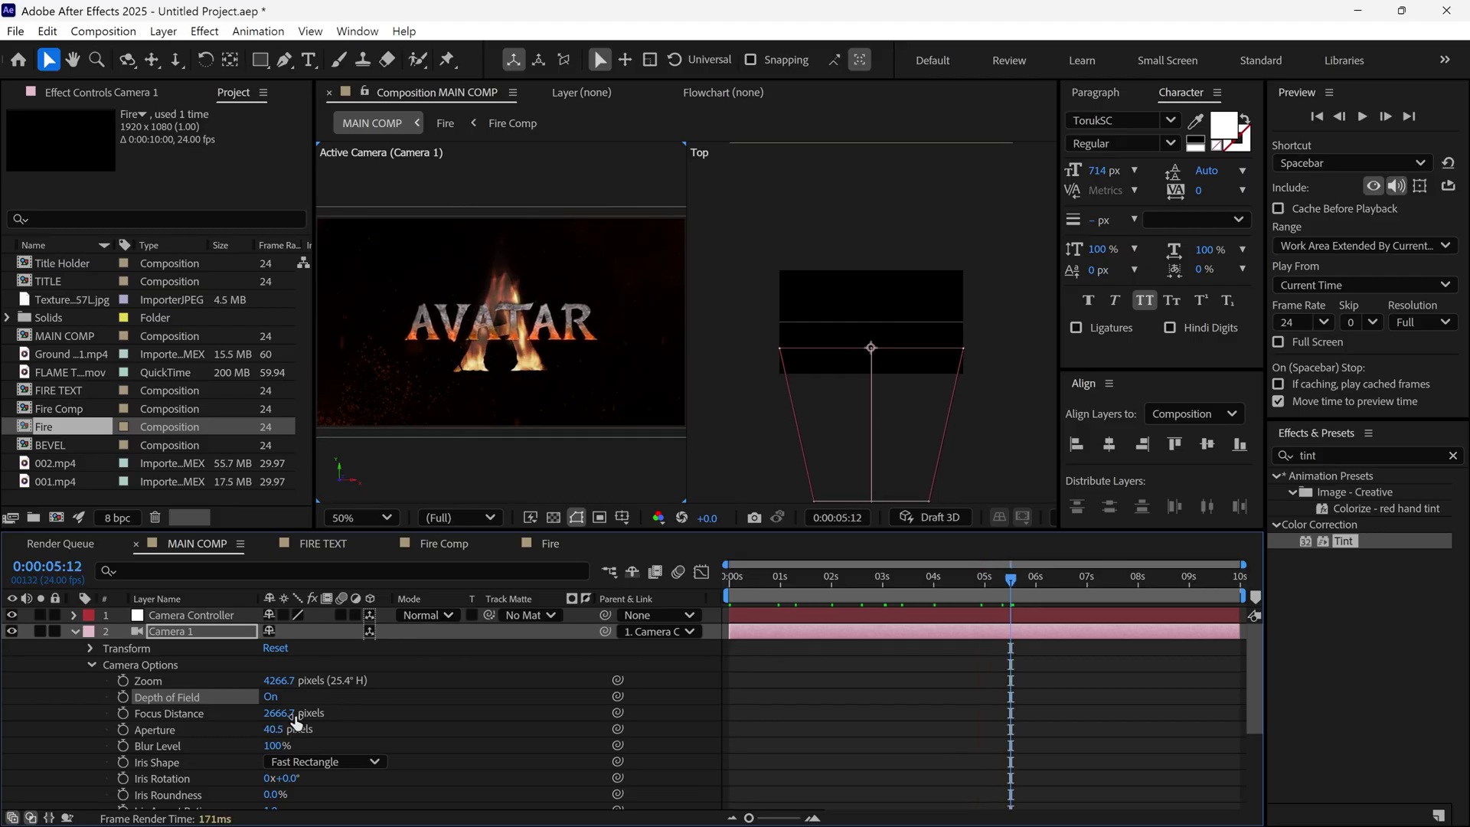
left_click_drag(280, 716, 1027, 719)
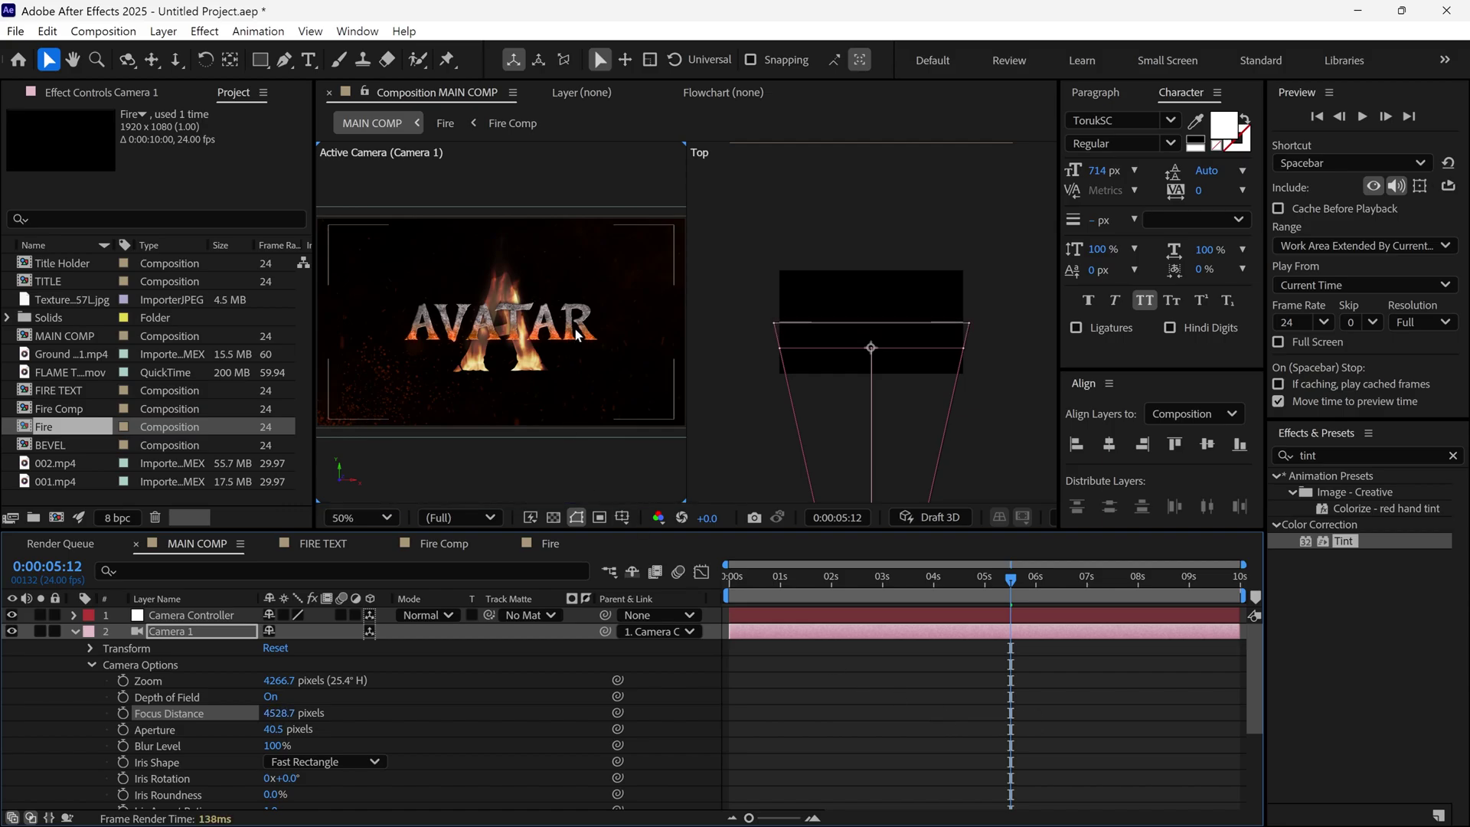
left_click_drag(273, 730, 310, 730)
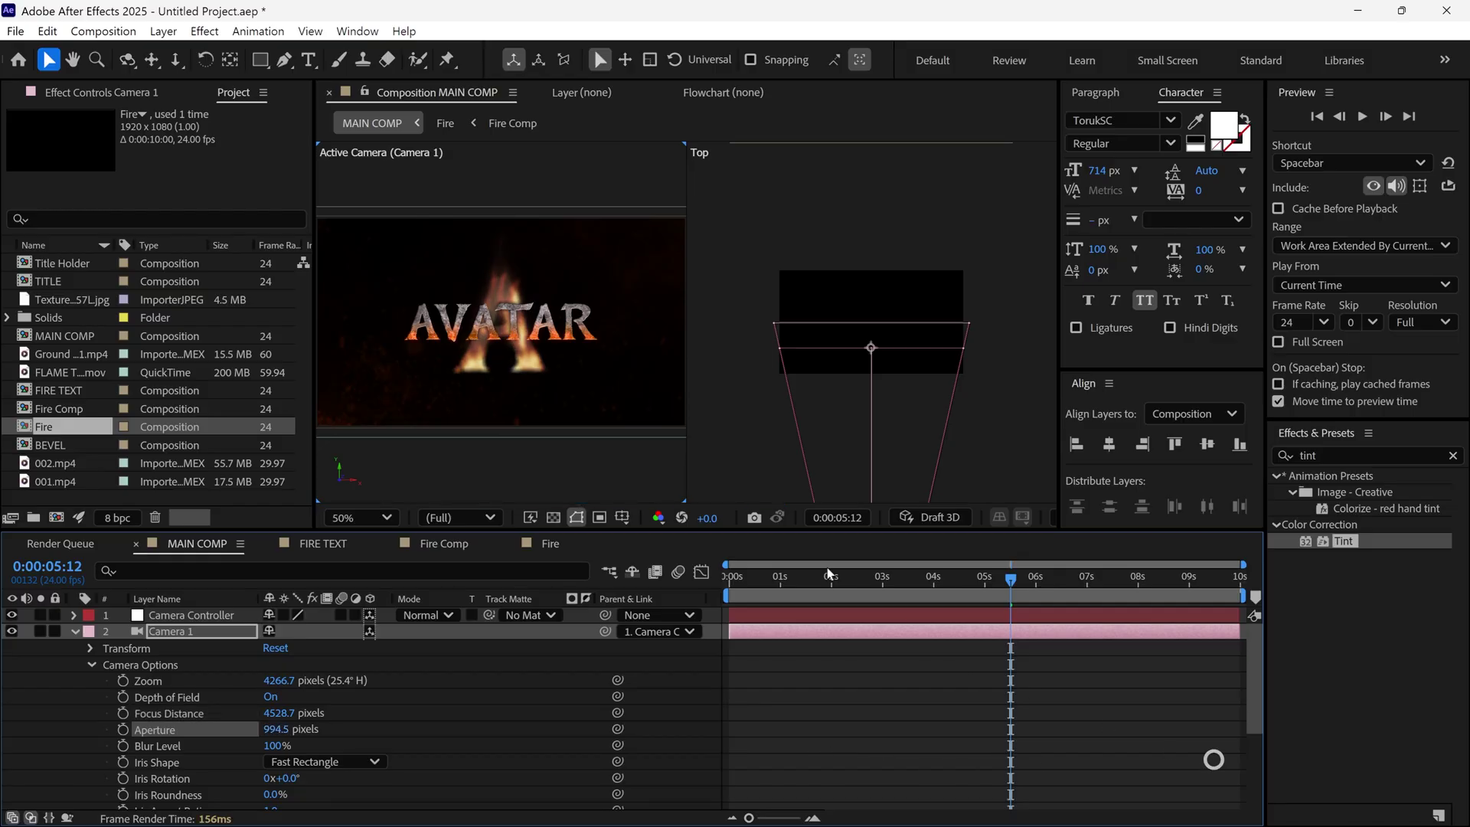
key("grave")
key("slash")
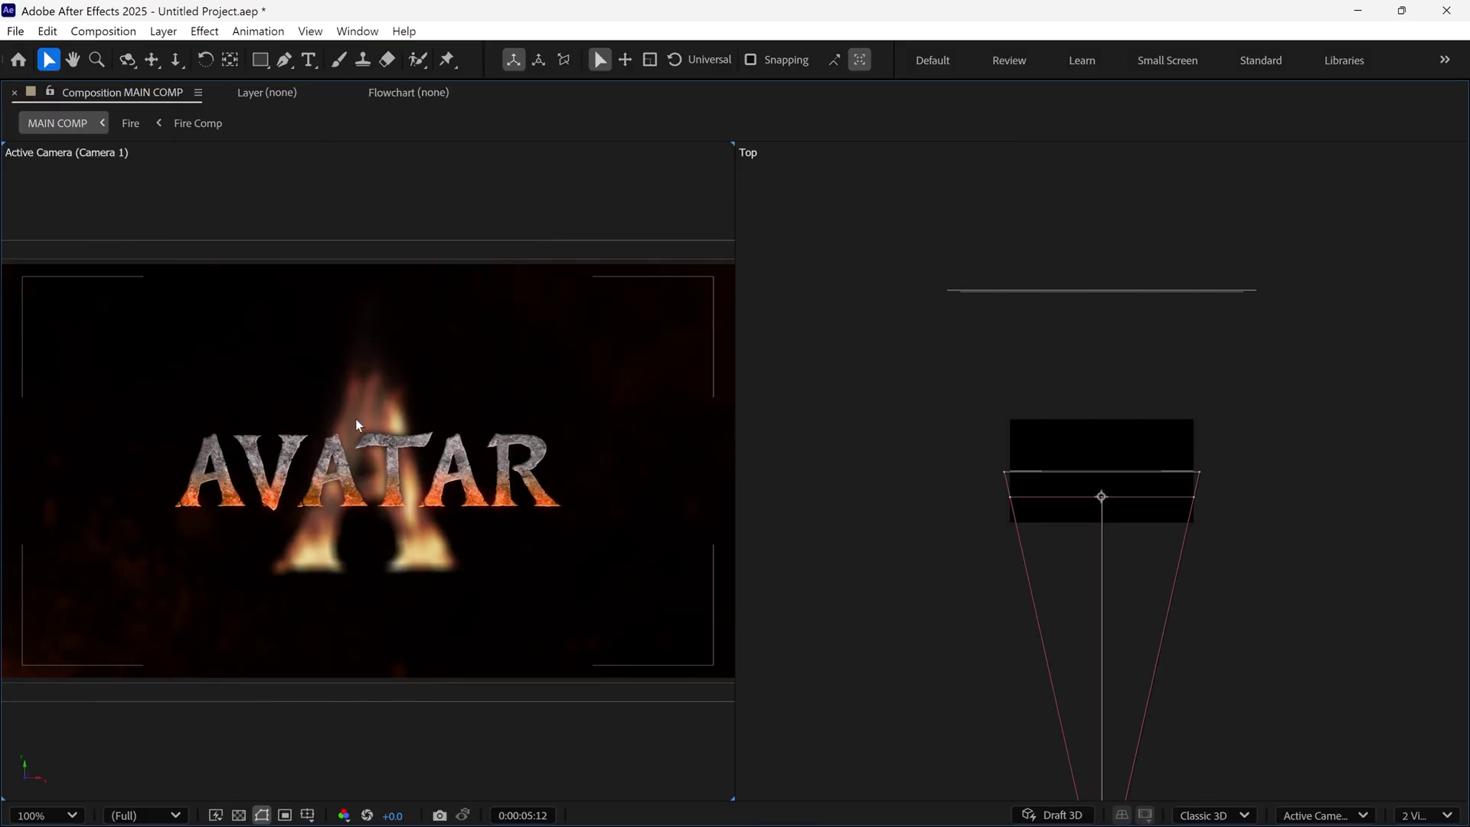
key("grave")
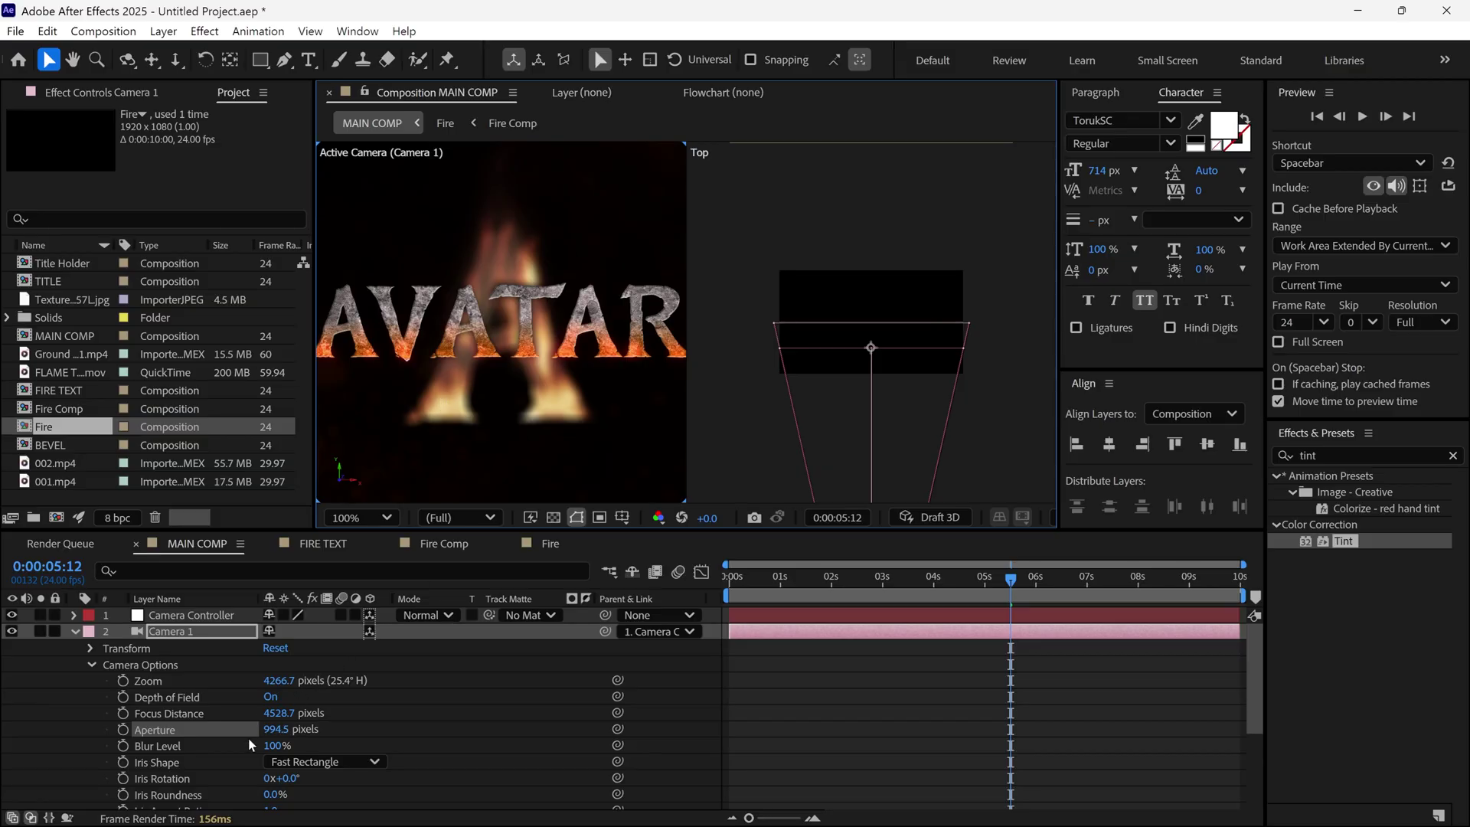
Focus Camera 1 on the background with a Focus Distance of 6987.7 pixels at 0:00:00:00 and keyframe it.
left_click_drag(279, 713, 414, 722)
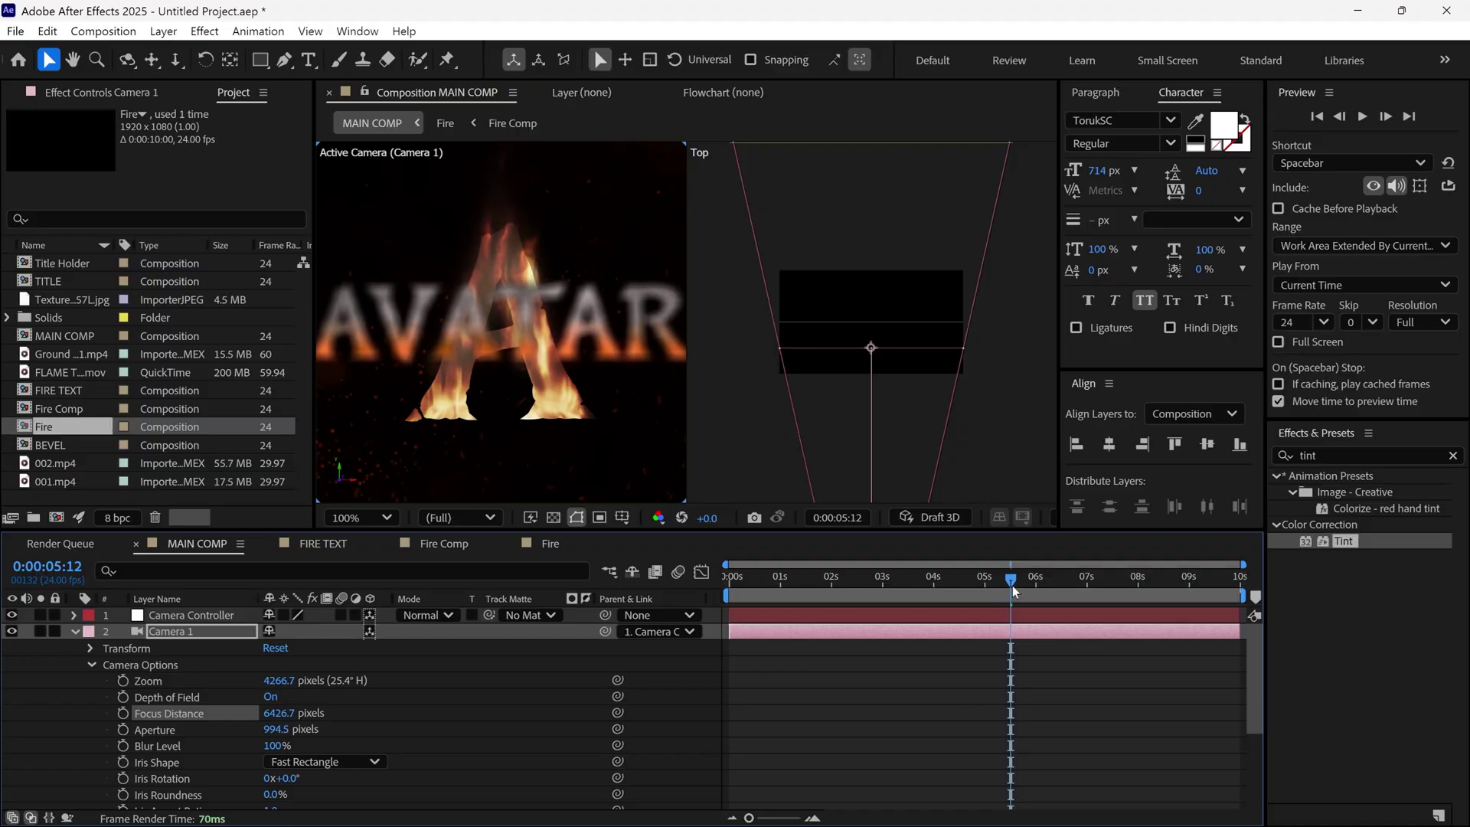
left_click_drag(1012, 591, 715, 593)
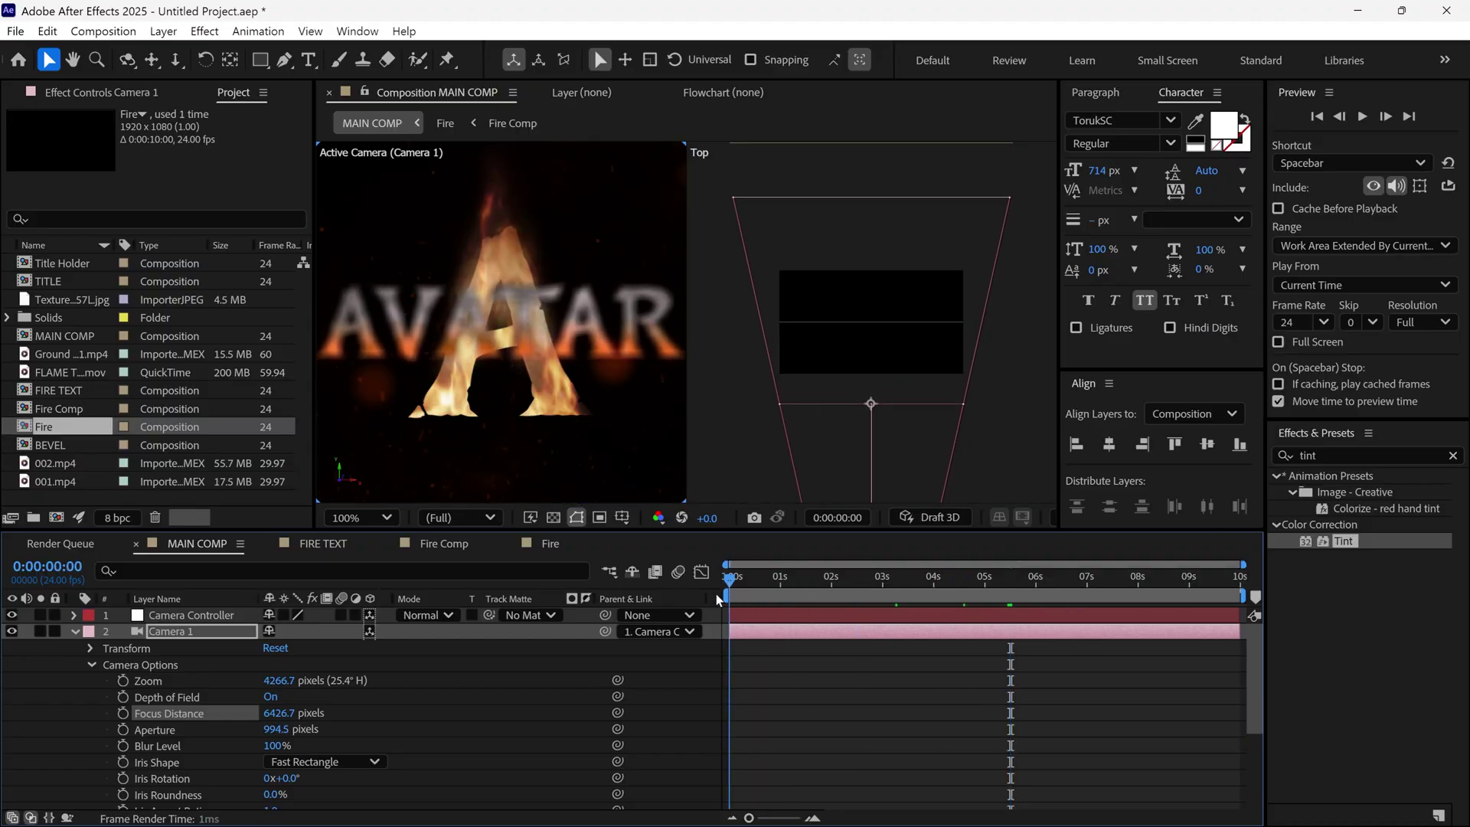
left_click_drag(278, 712, 795, 703)
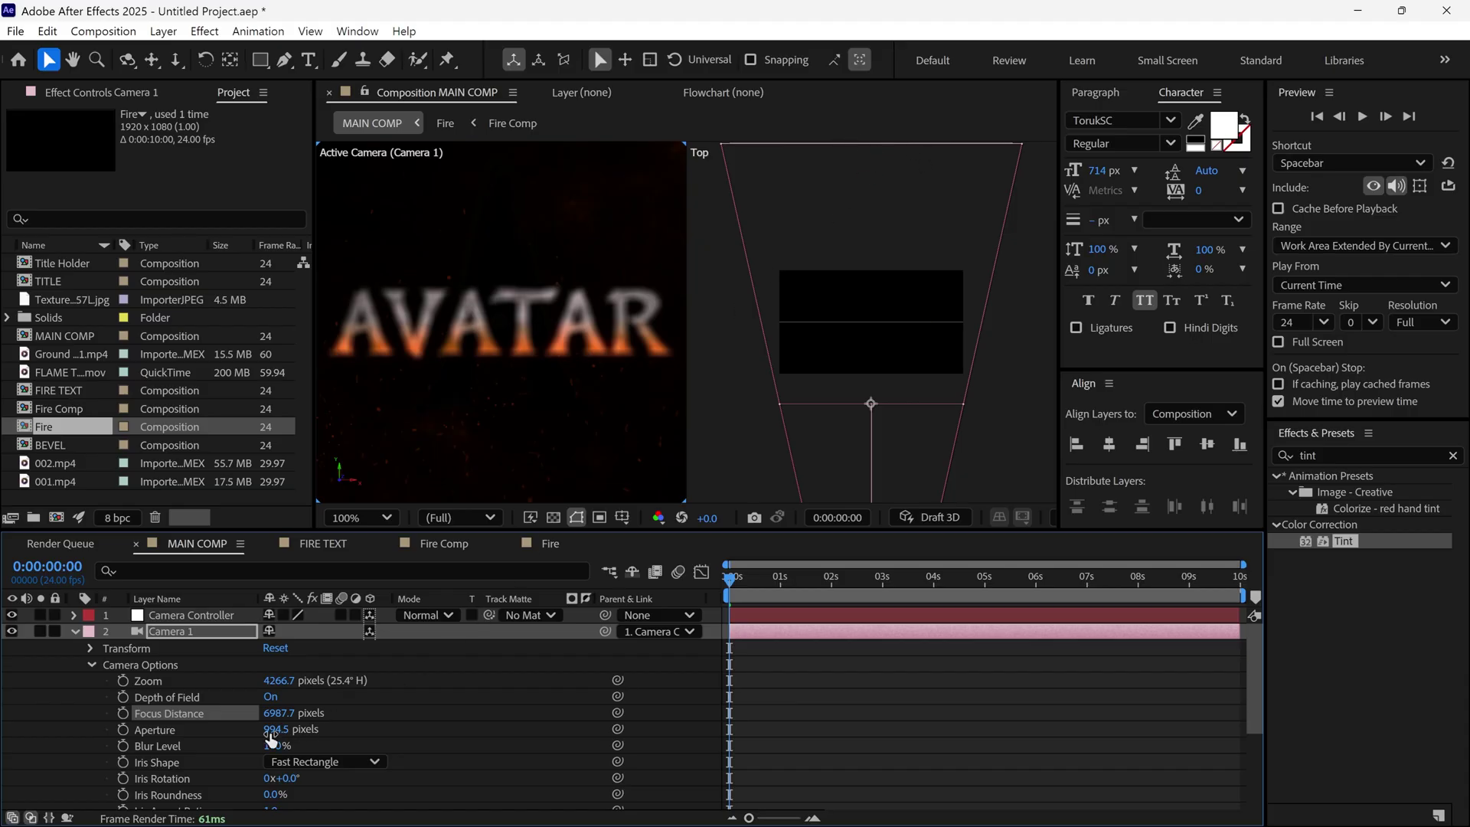
left_click(122, 713)
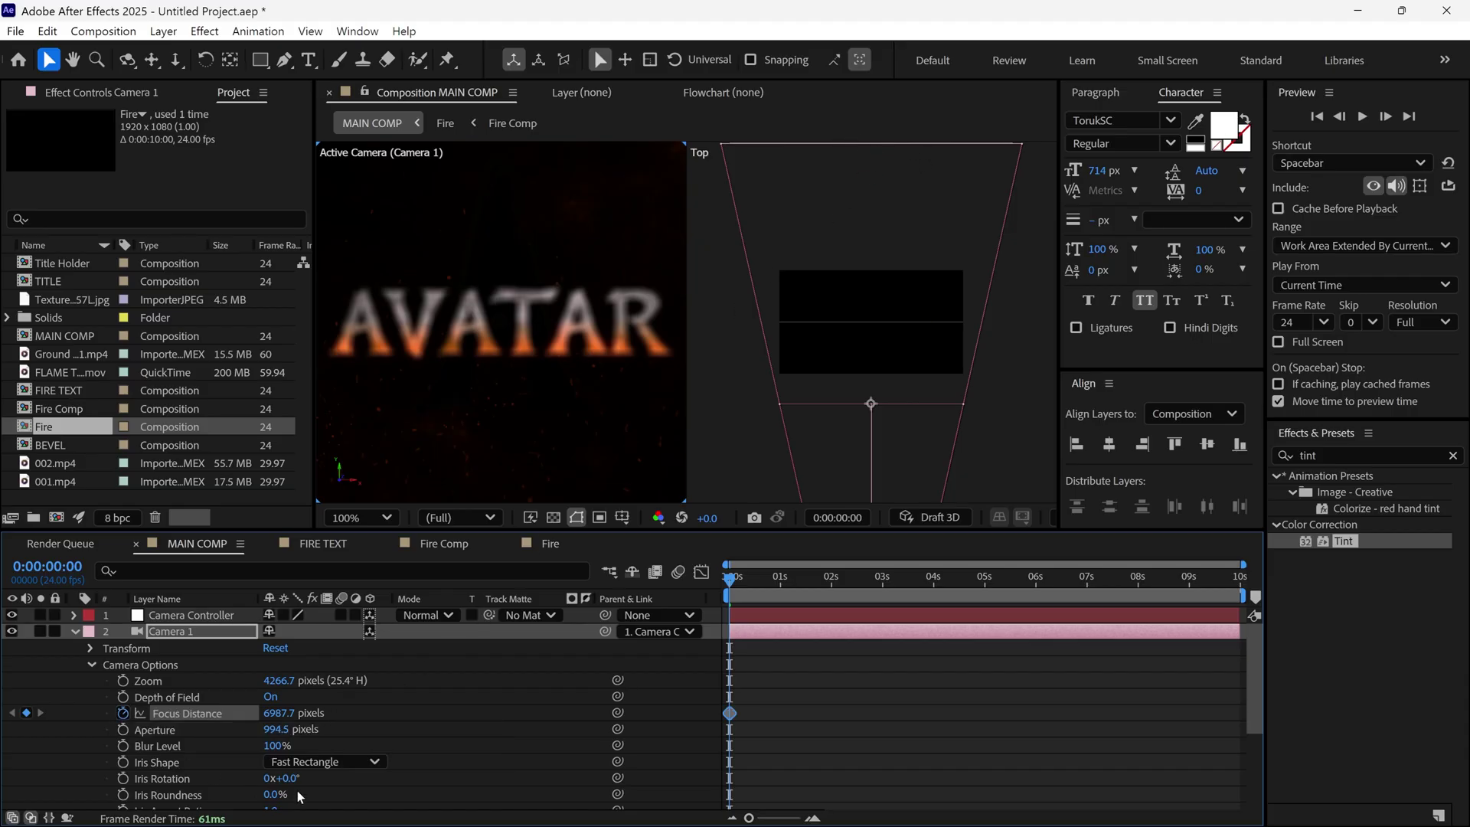
Keyframe Camera 1's Focus Distance at 4717.7 pixels at 0:00:03:21 and preview the focus shift to the title from the start.
left_click_drag(730, 587, 928, 626)
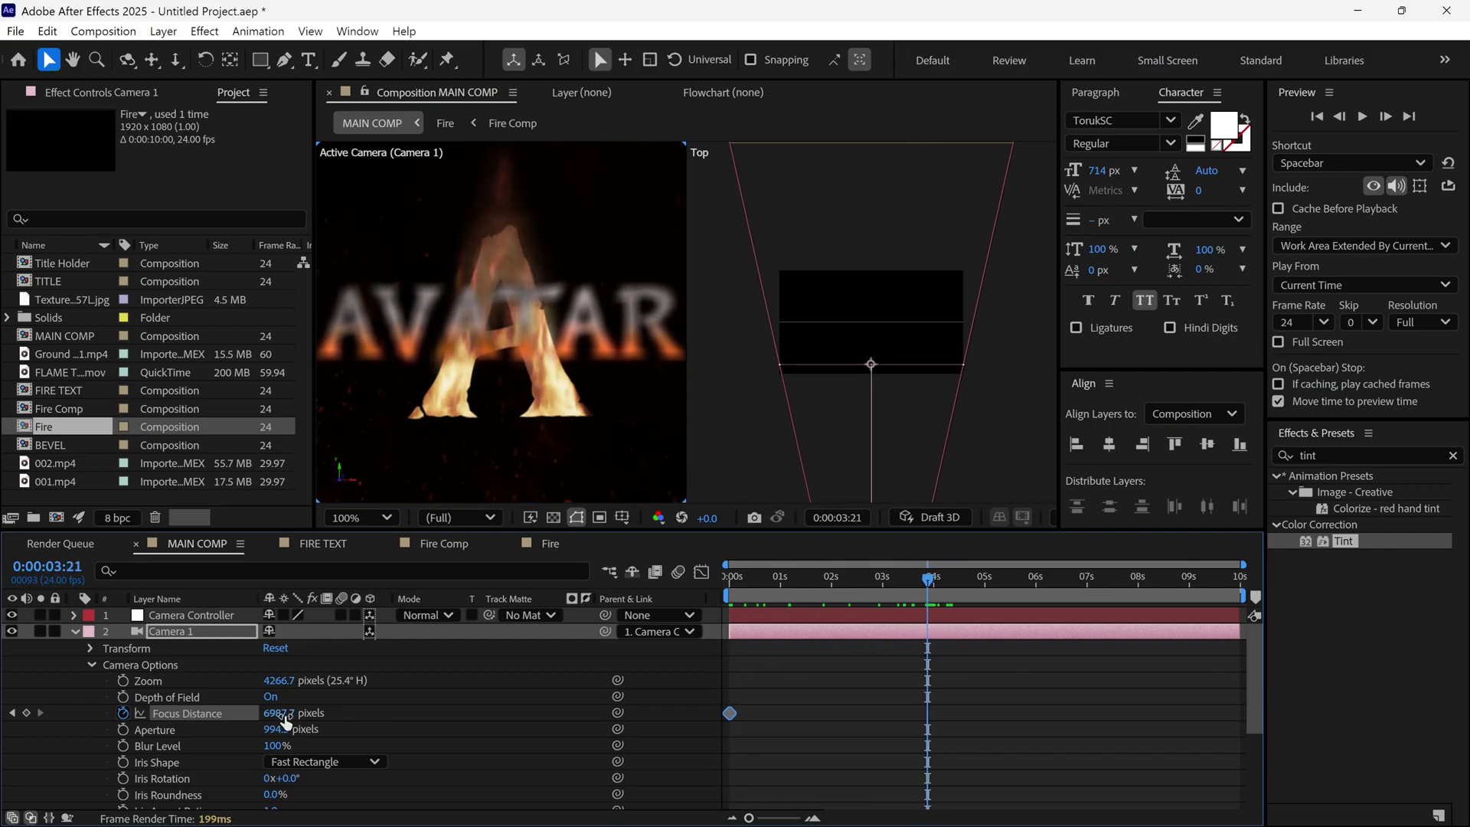
left_click_drag(252, 719, 92, 726)
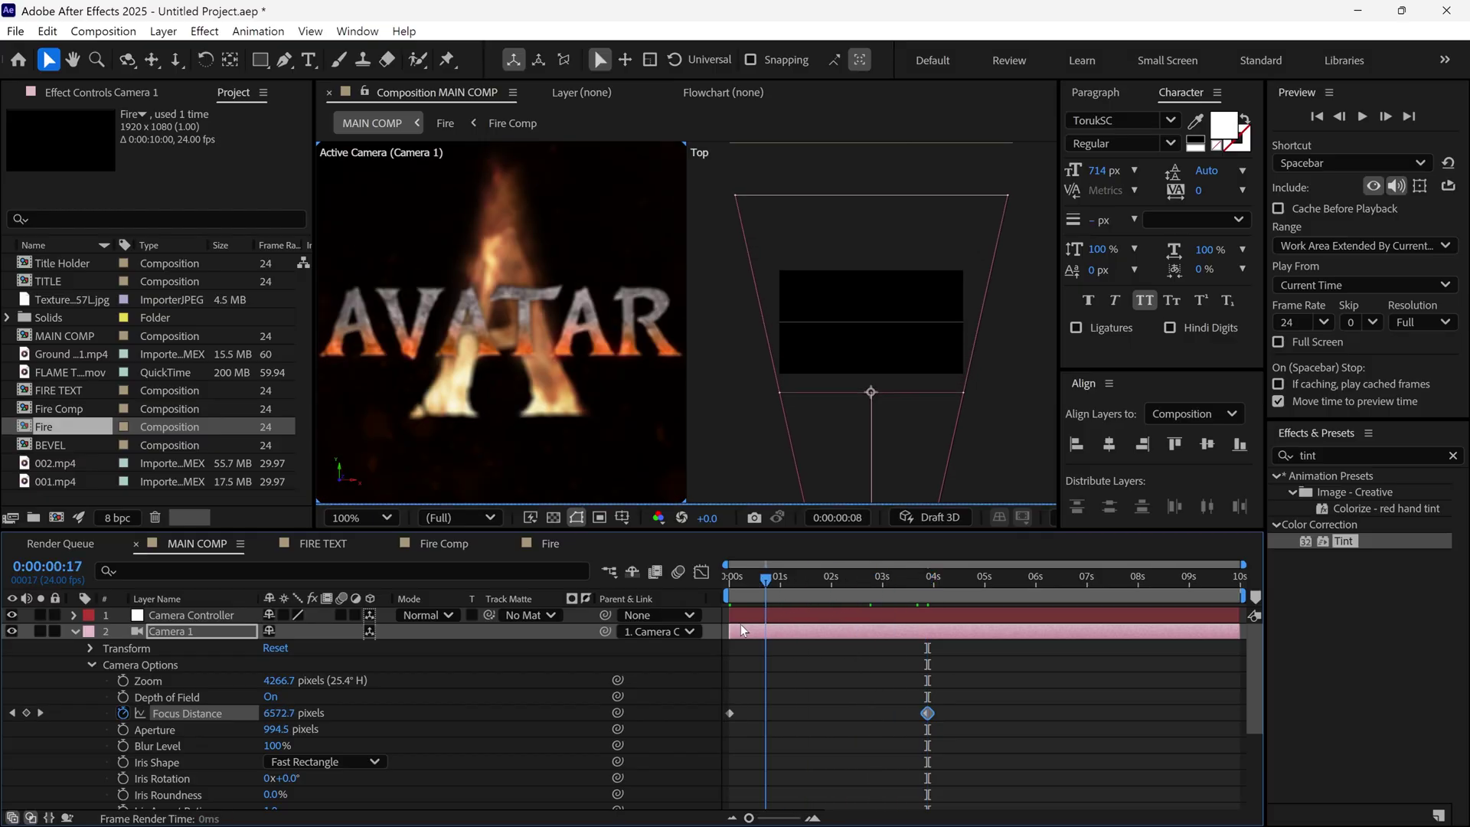
key("Home")
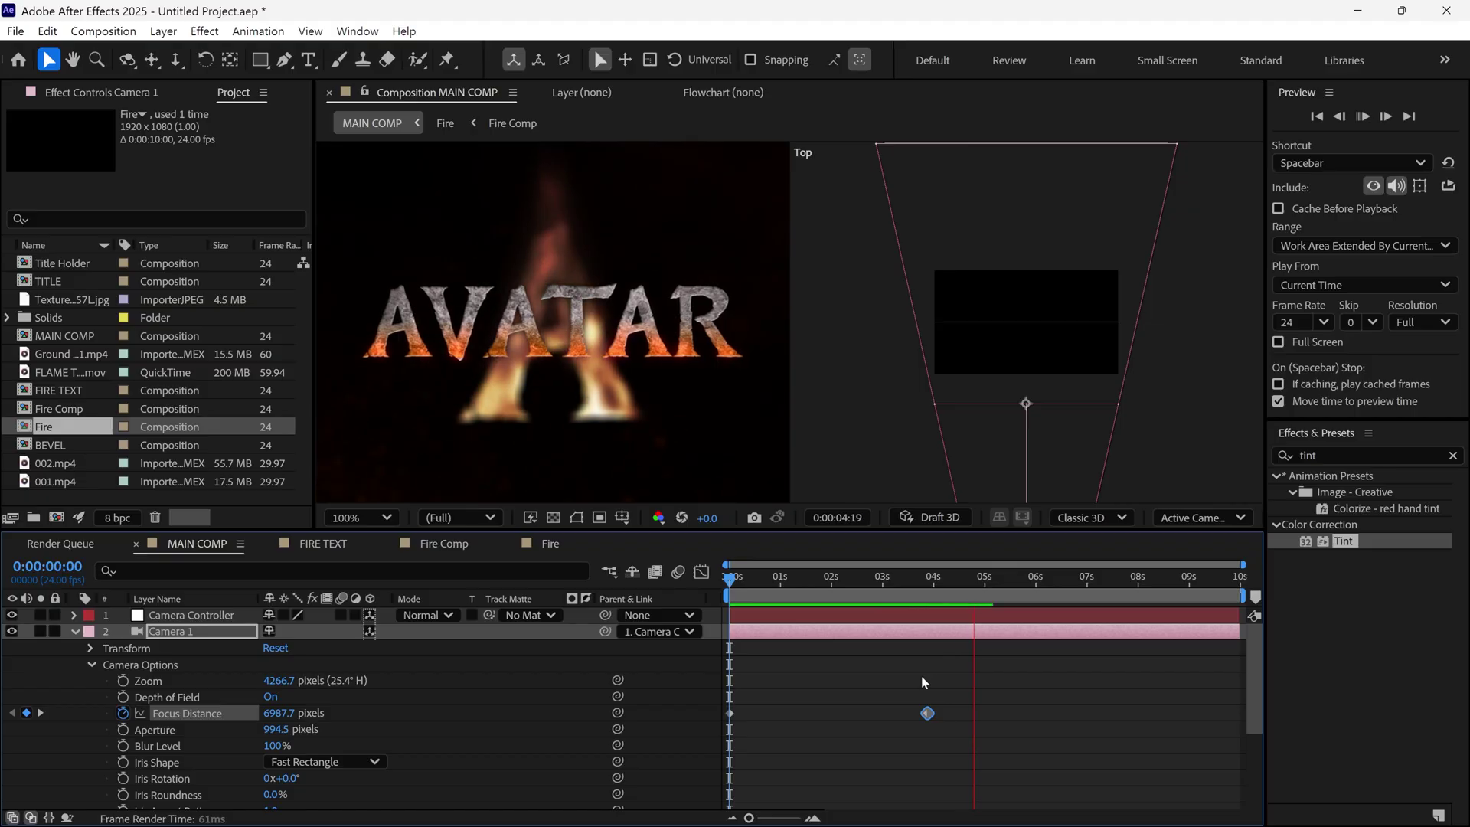
key("space")
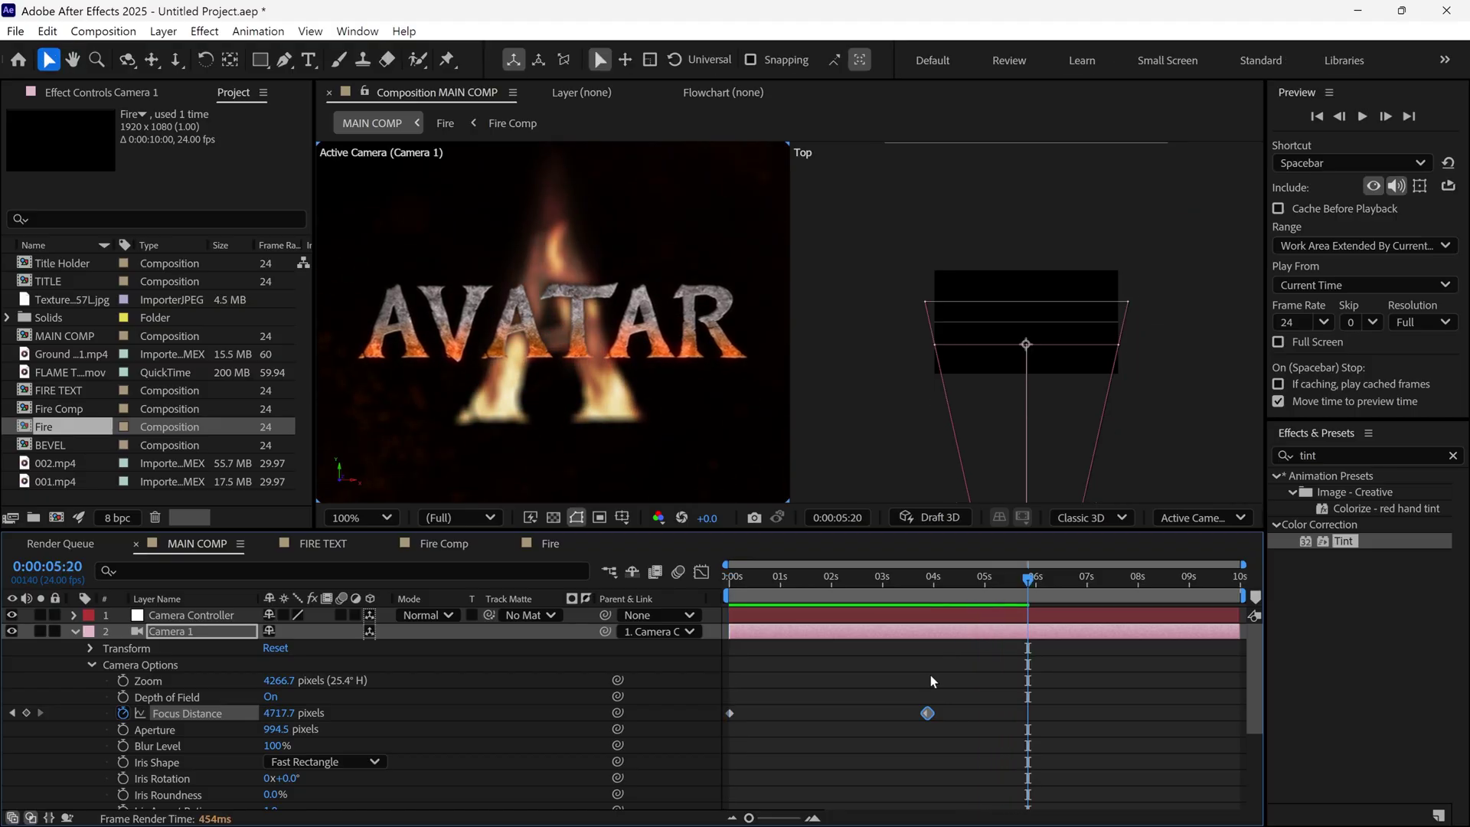
Apply the Inky Linear Wipe animation preset to the TITLE layer at around 0:00:02:17.
left_click_drag(1012, 585, 872, 645)
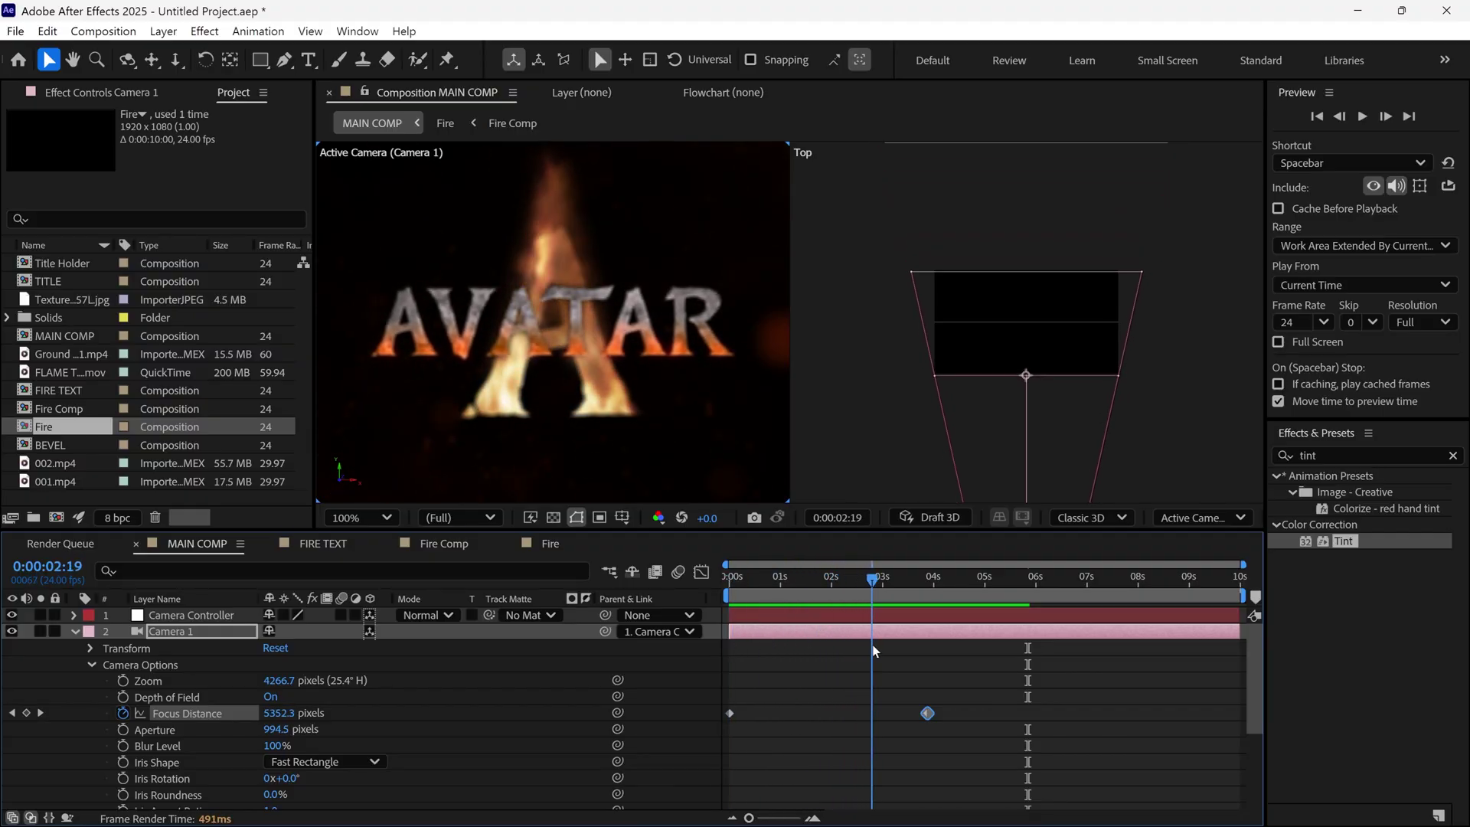
left_click(75, 632)
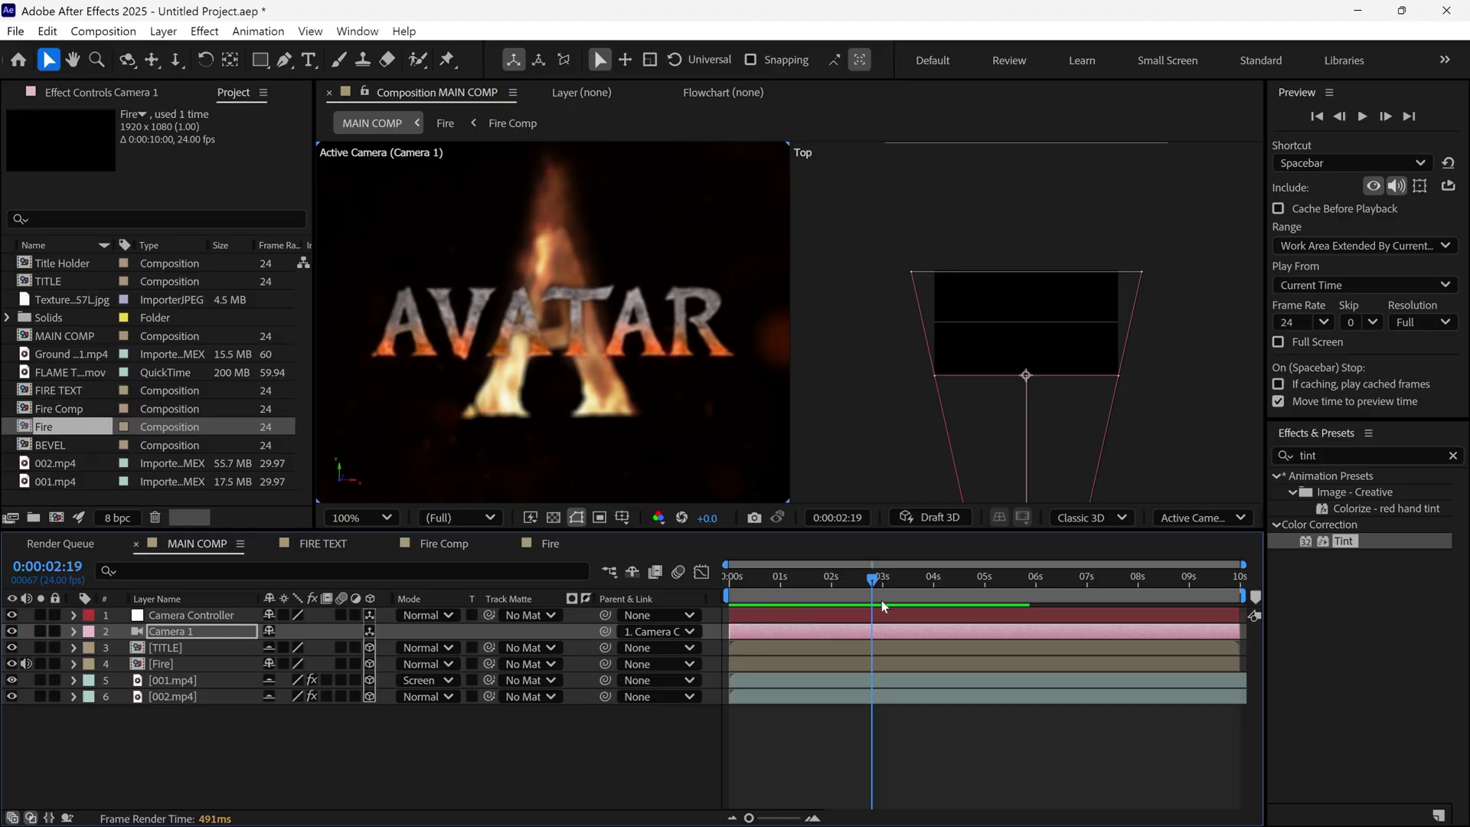
key("Page_Up")
key("Page_Up")
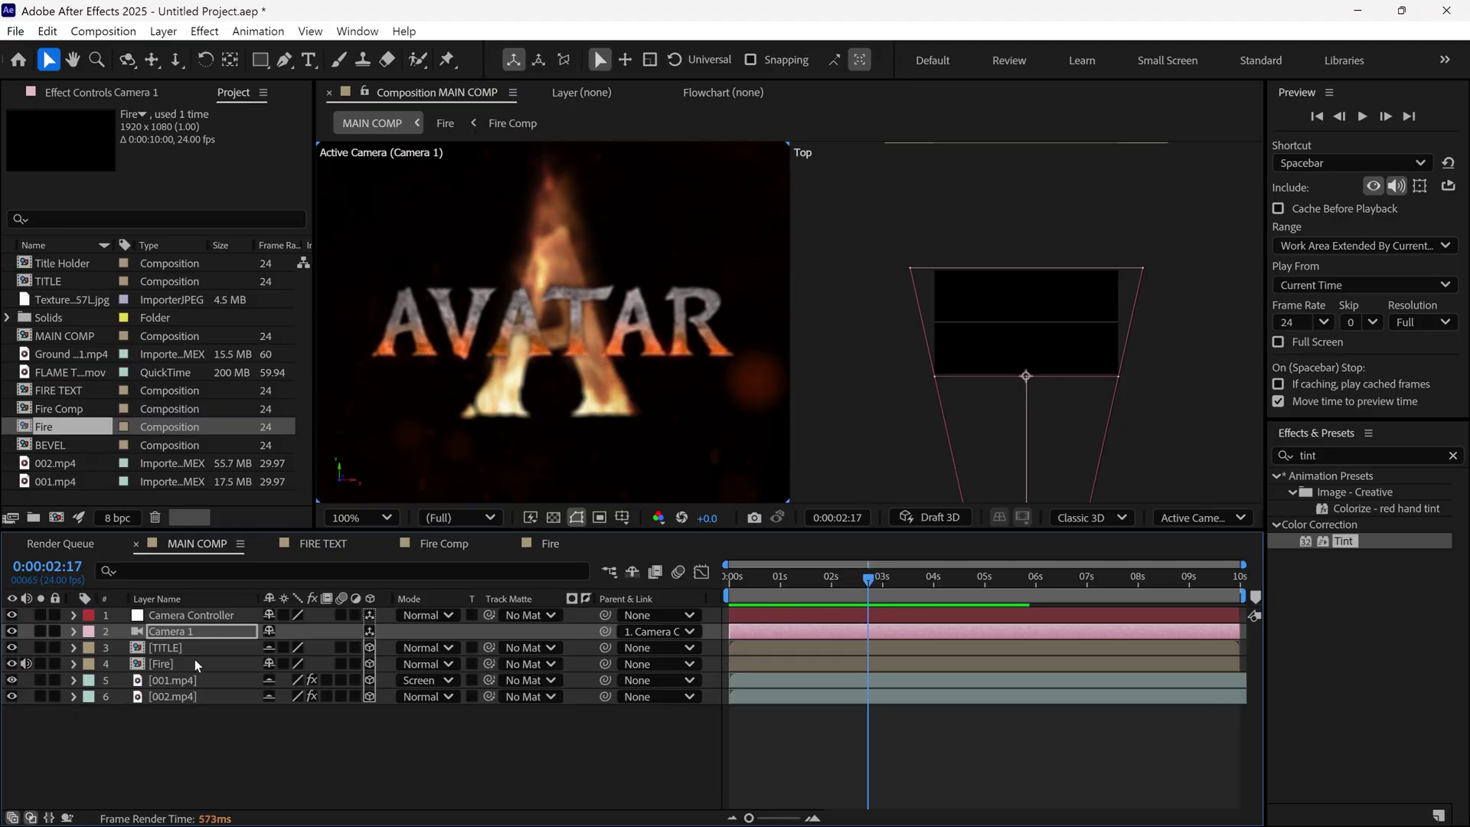
left_click(172, 650)
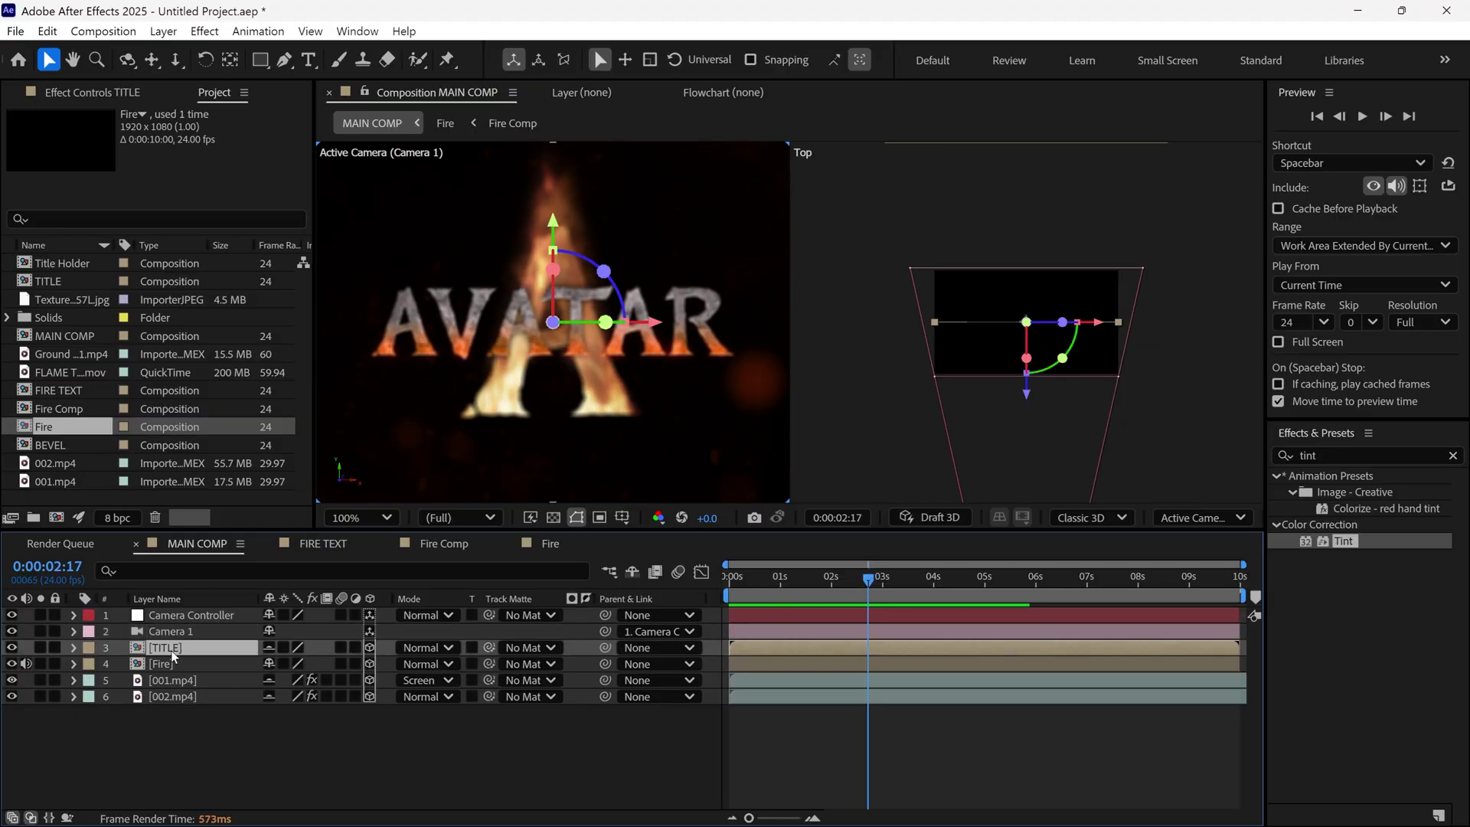
double_click(1309, 455)
type("inky")
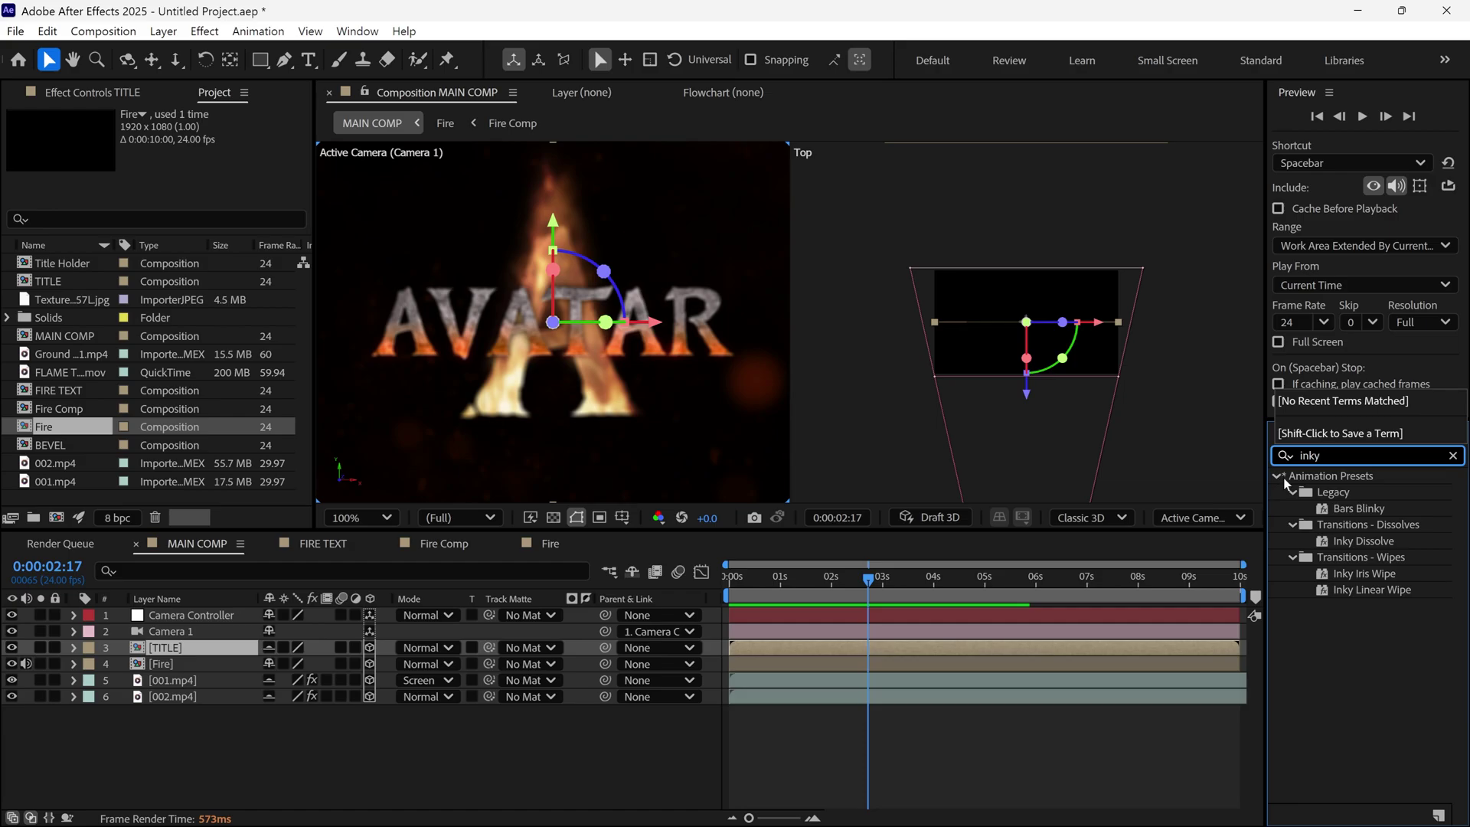
left_click_drag(1345, 588, 214, 650)
Shorten the title's wipe by moving its last Progress keyframe earlier to about 4.7 seconds, and scrub through the reveal.
left_click_drag(866, 588, 859, 680)
key("u")
left_click_drag(1038, 681, 968, 681)
left_click(970, 596)
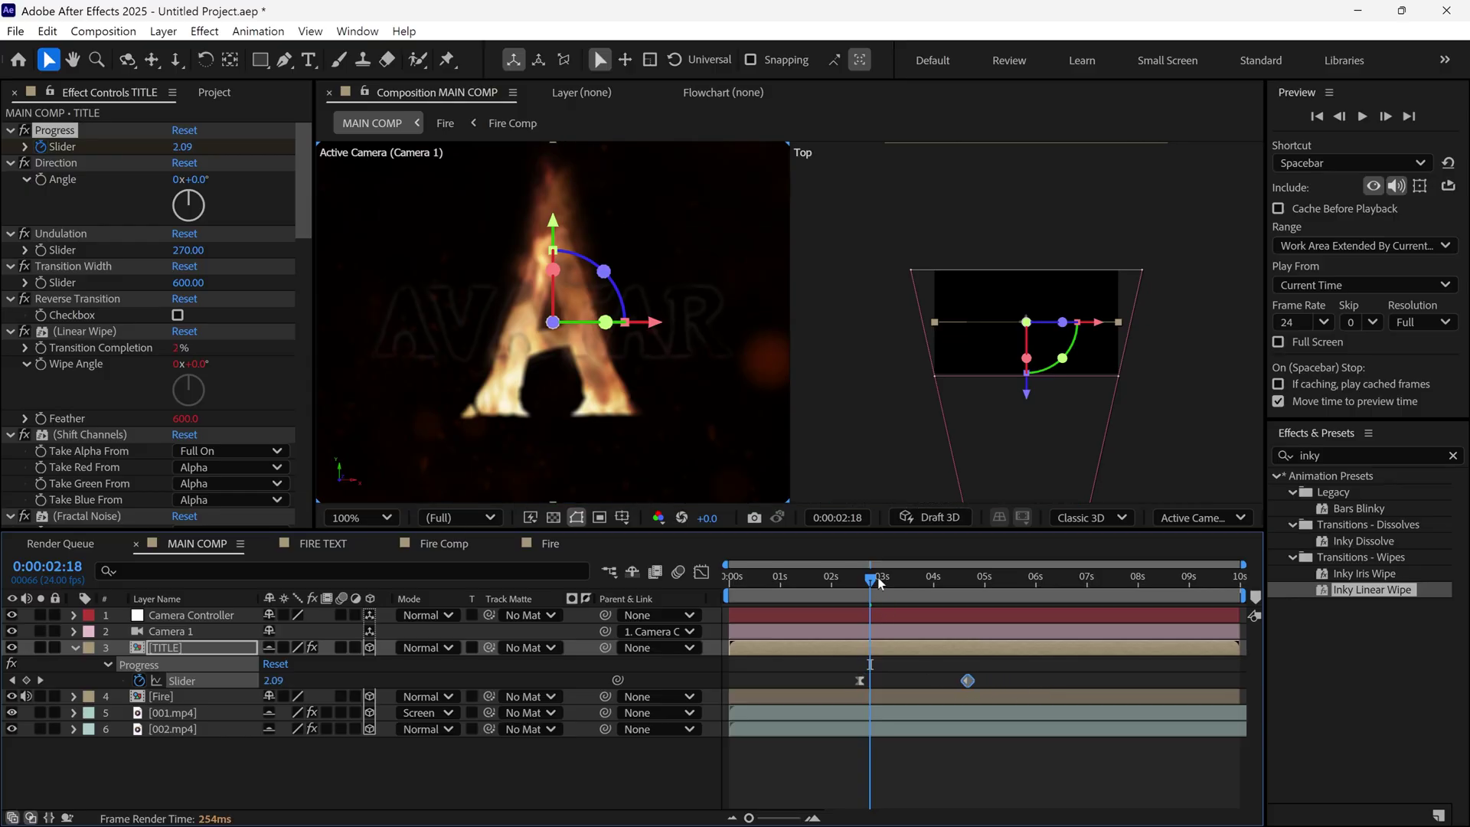
left_click_drag(964, 597, 846, 583)
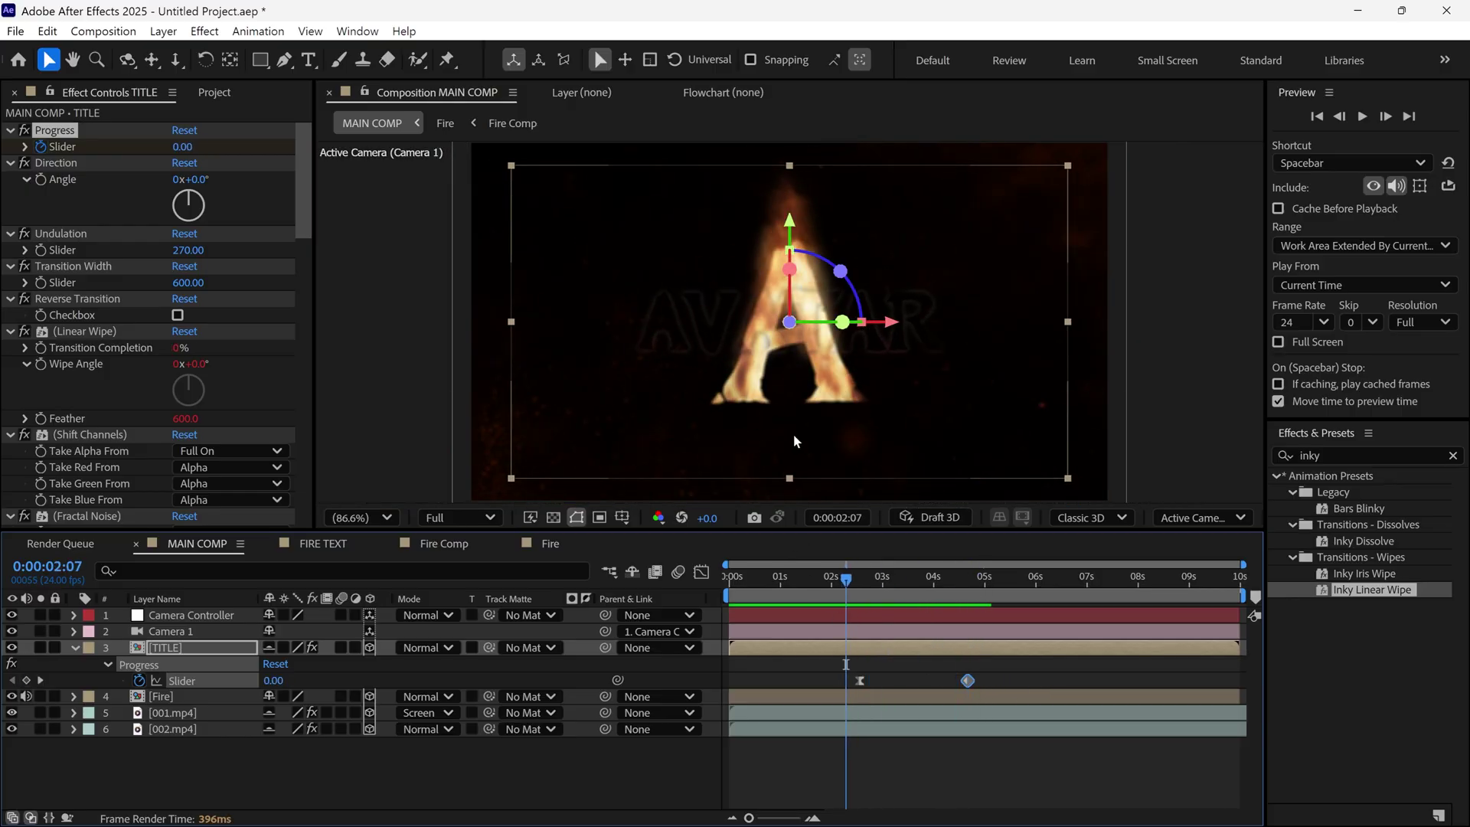
Add a 0% Opacity keyframe to the TITLE layer at its first wipe keyframe, 0:00:02:13.
left_click(856, 594, "shift")
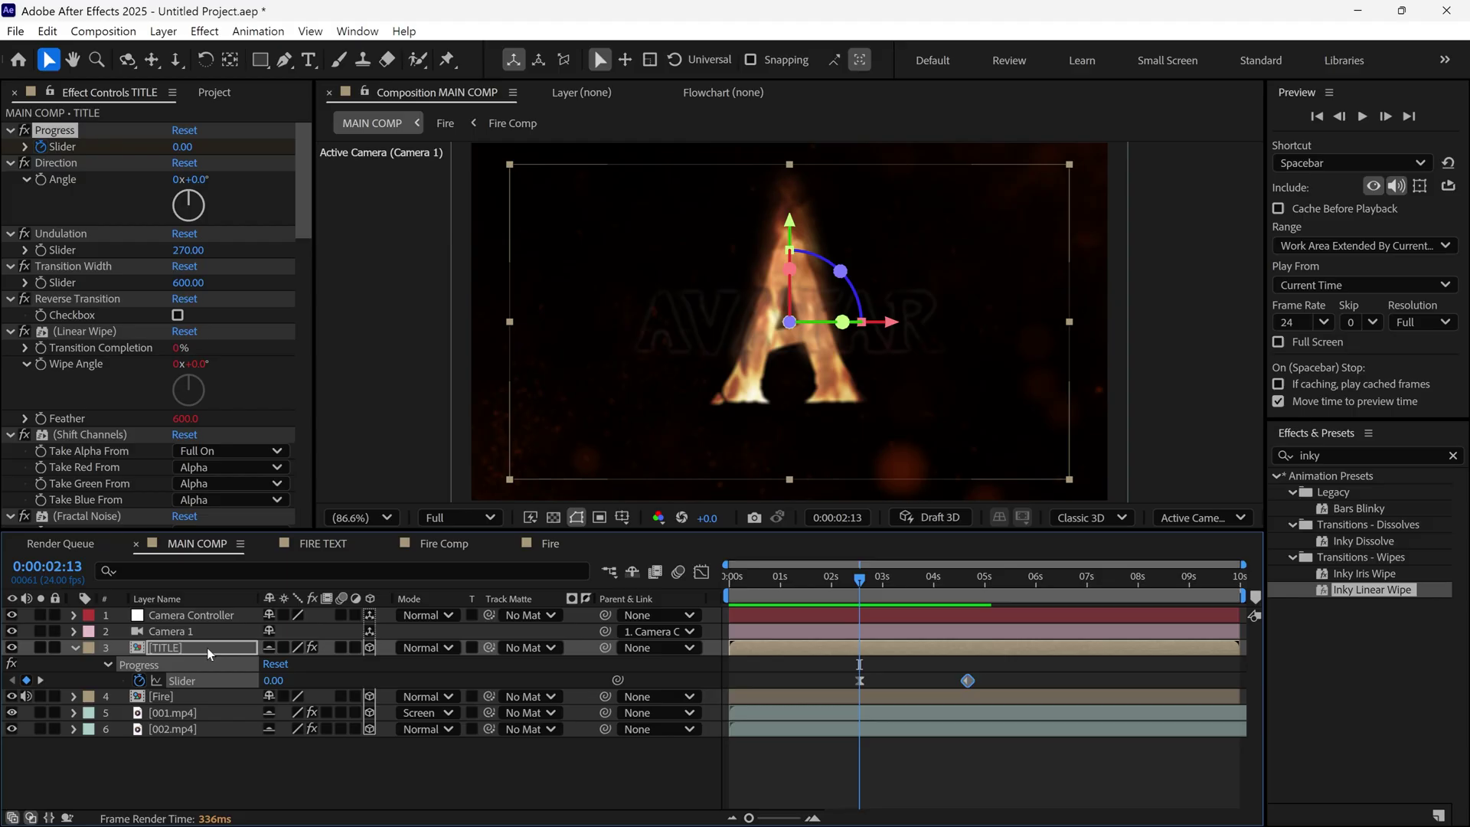
key("t")
left_click(122, 664)
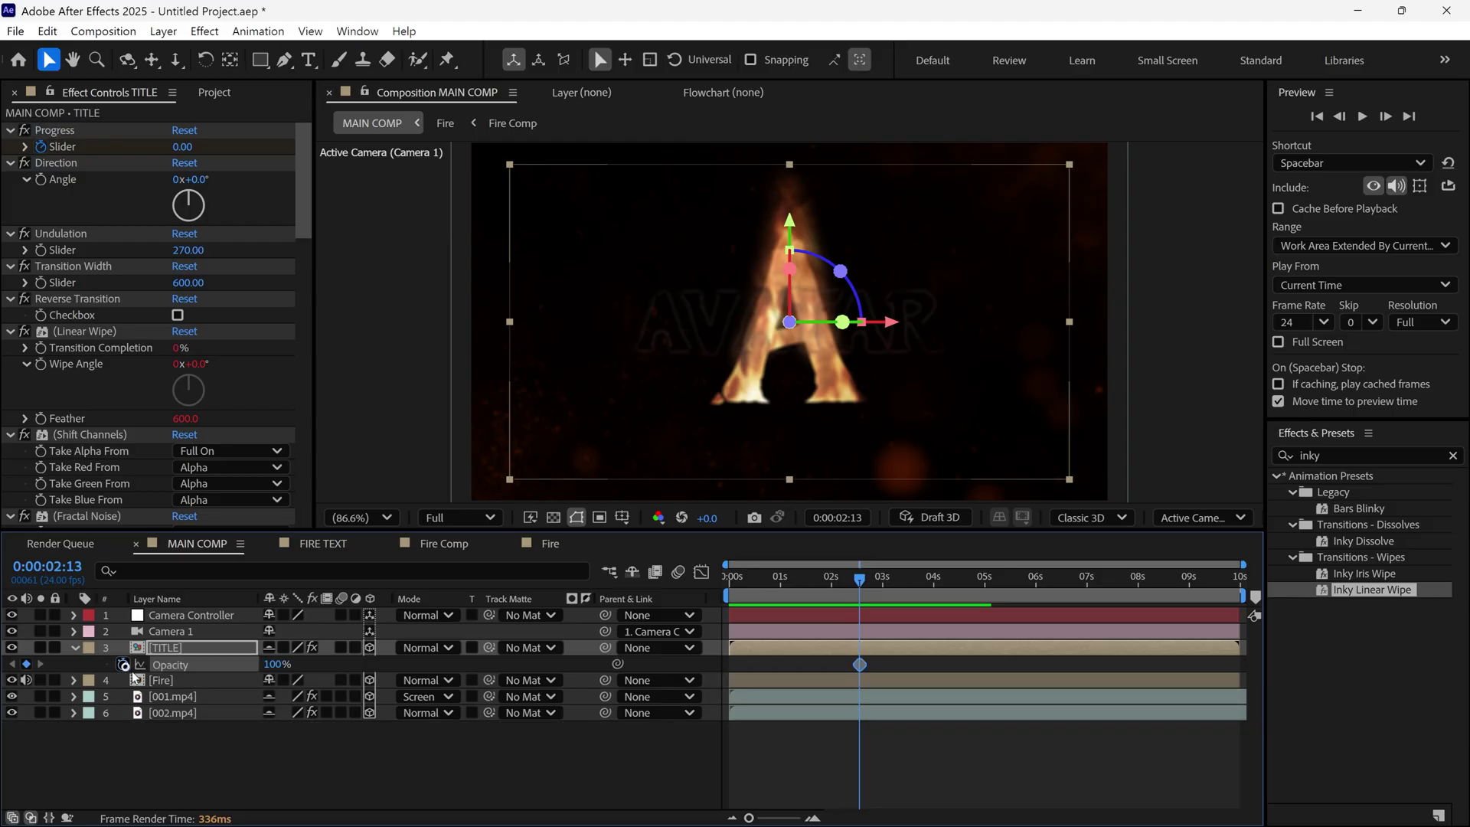
left_click(277, 665)
type("0")
key("Return")
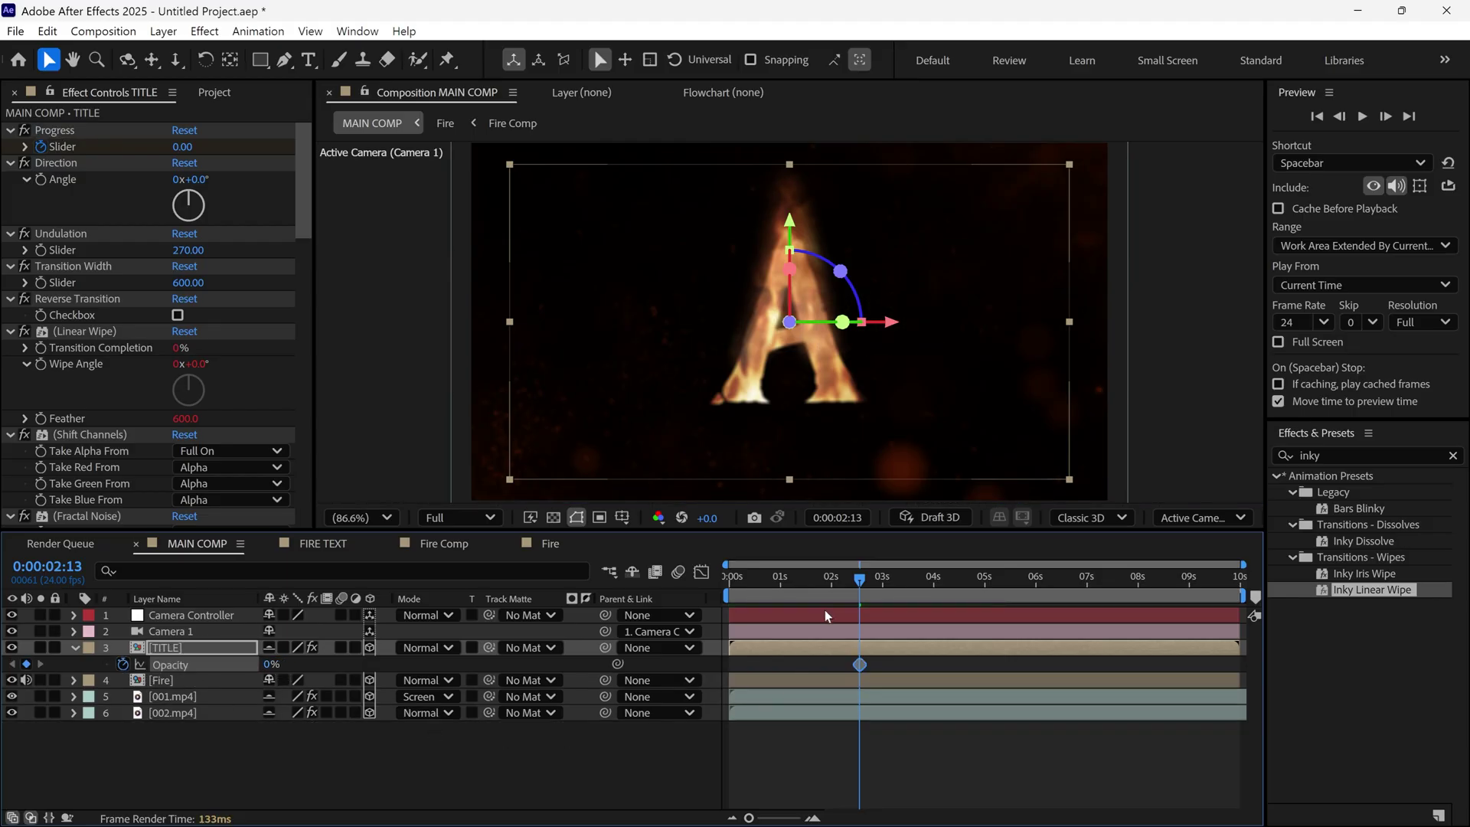
Add a 100% Opacity keyframe to the TITLE layer at 0:00:03:20 and preview the reveal from 0:00:02:13.
key("u")
left_click_drag(862, 588, 928, 597)
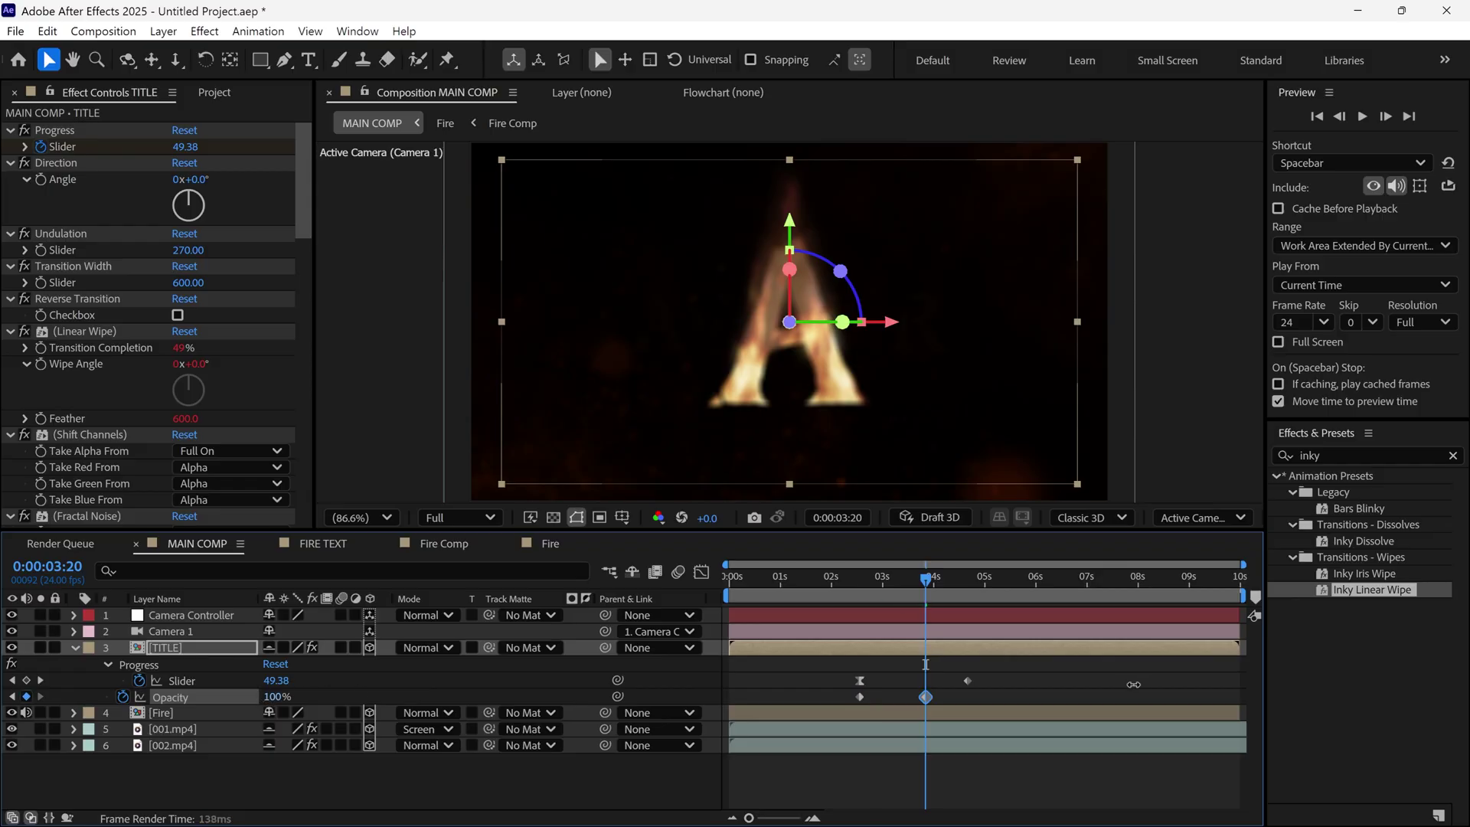
left_click(868, 600)
key("space")
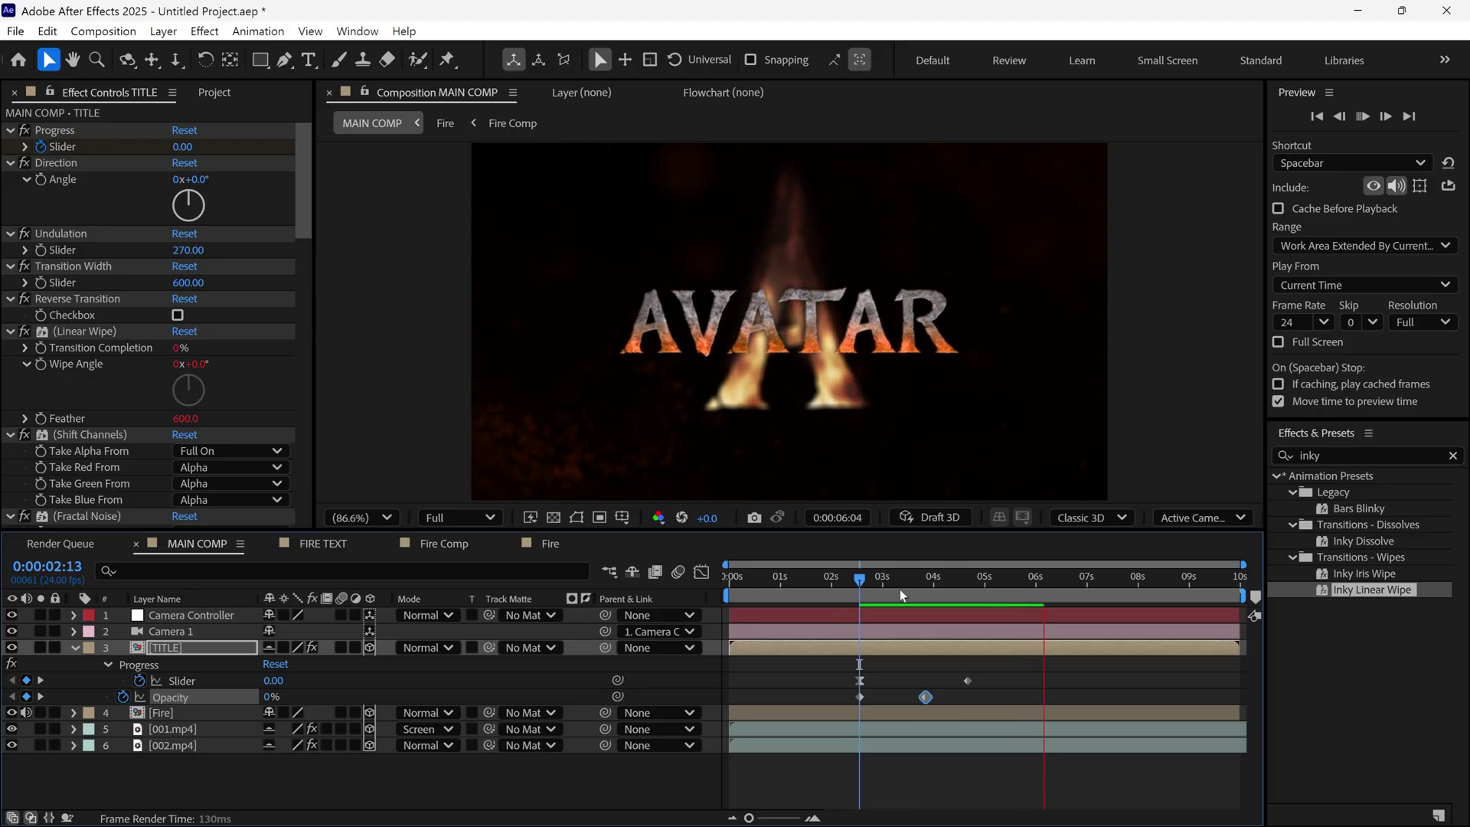
Fade the Fire layer's Opacity from 100% at 0:00:04:10 to 0% at 0:00:05:13 and preview the animation from the start.
key("space")
left_click(955, 579)
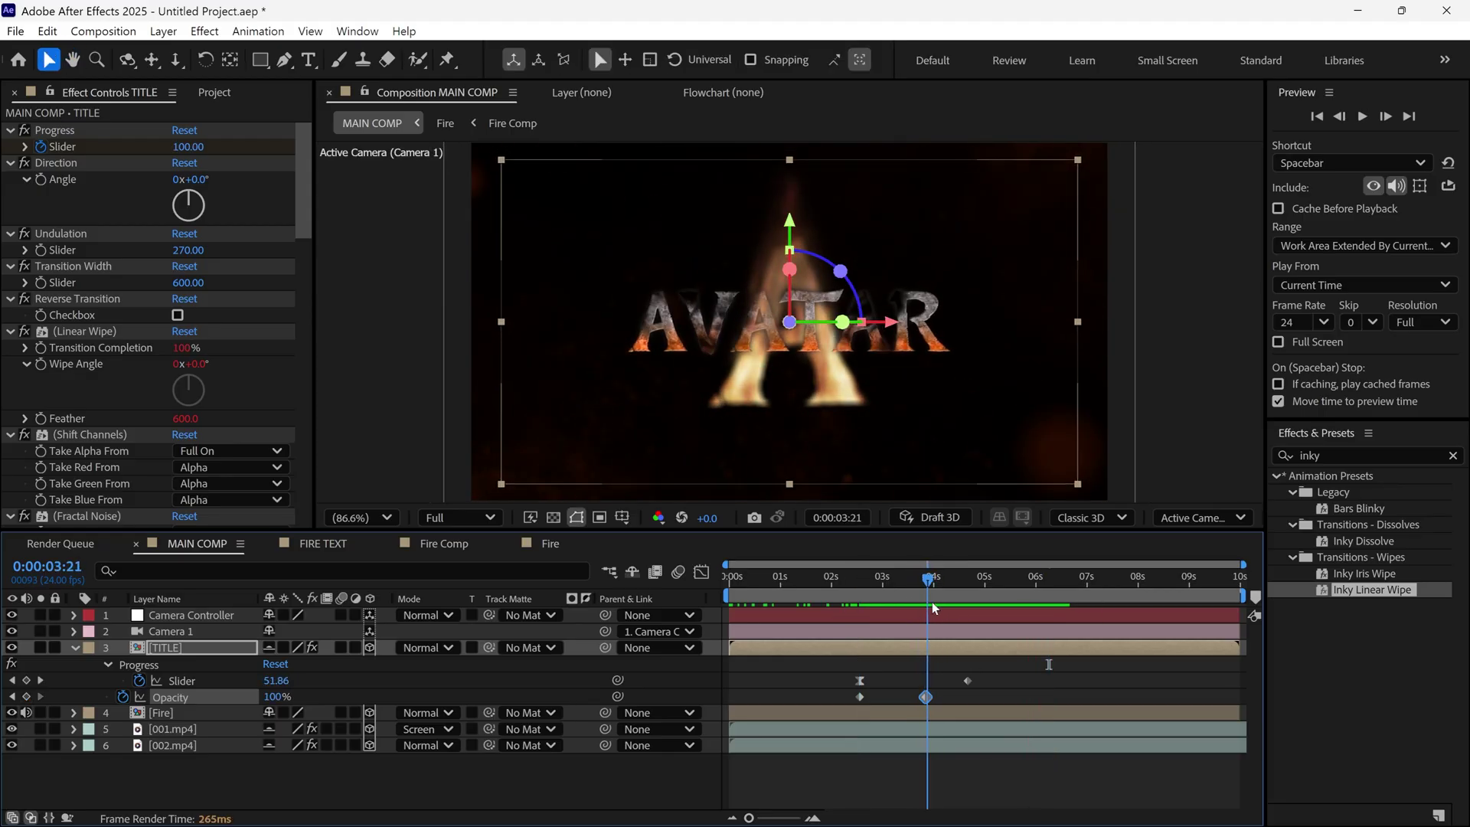
left_click(161, 712)
key("alt+shift+t")
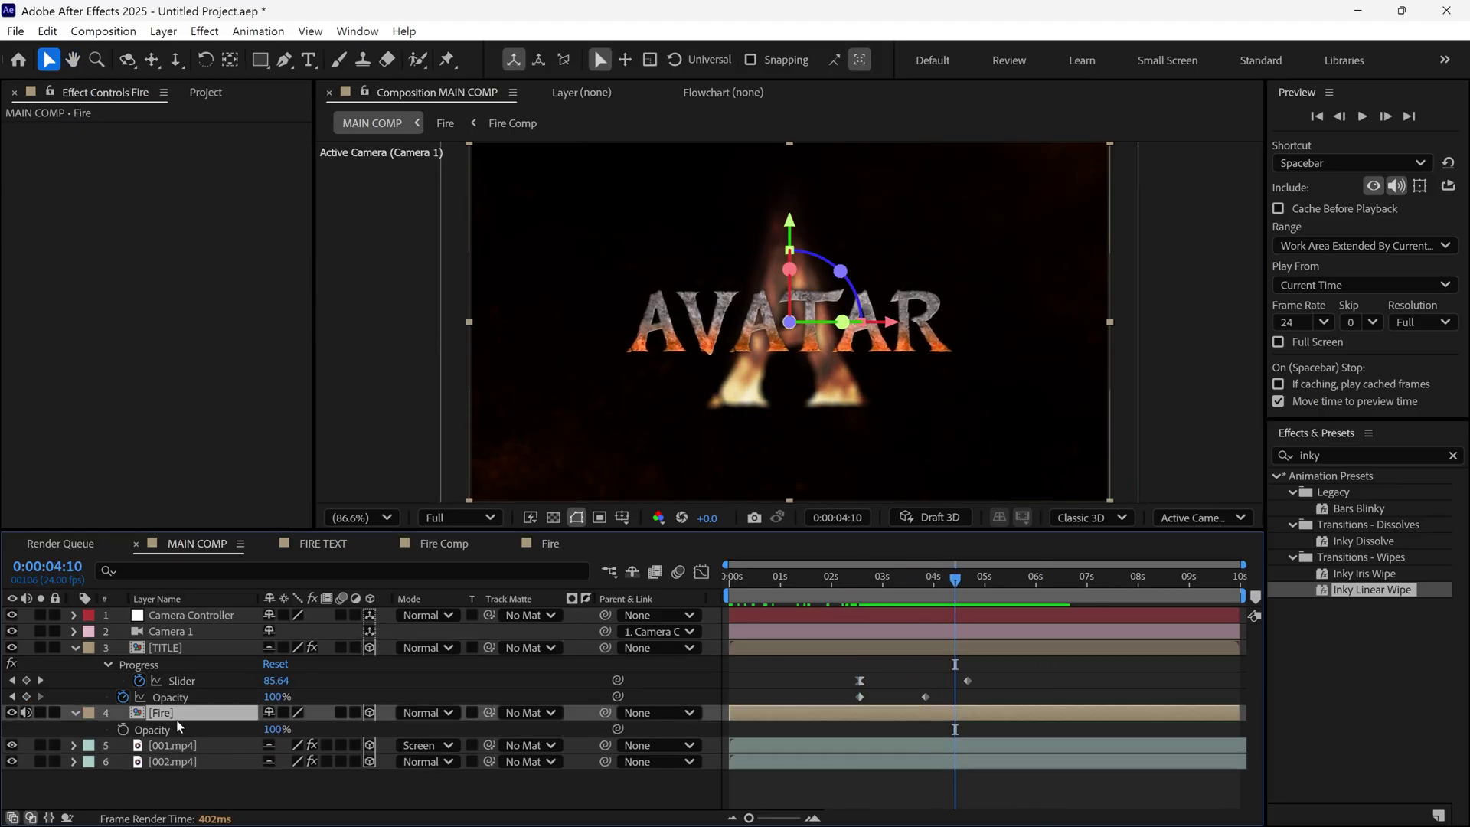
left_click(1013, 586)
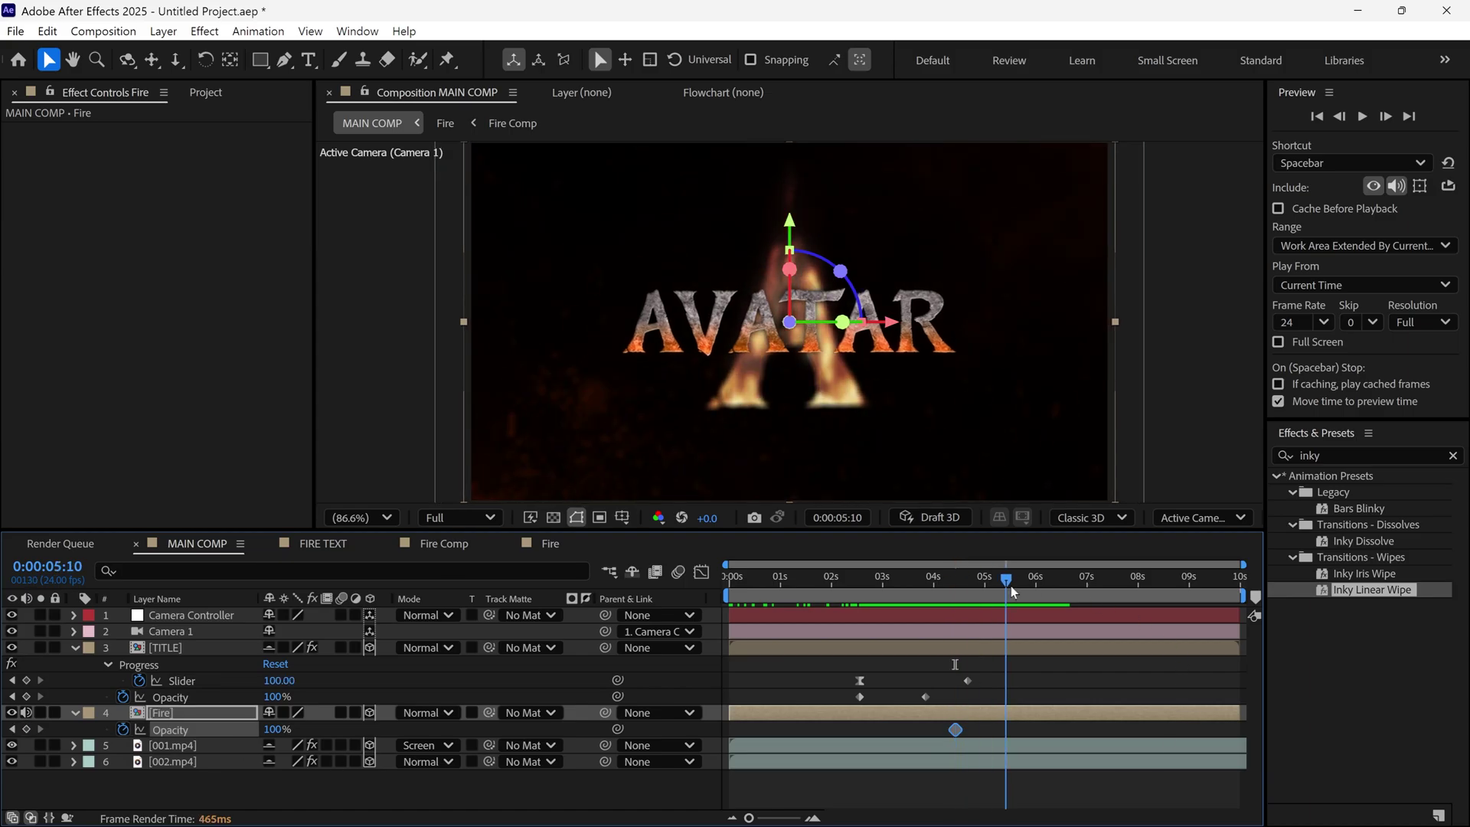
left_click_drag(269, 729, 45, 736)
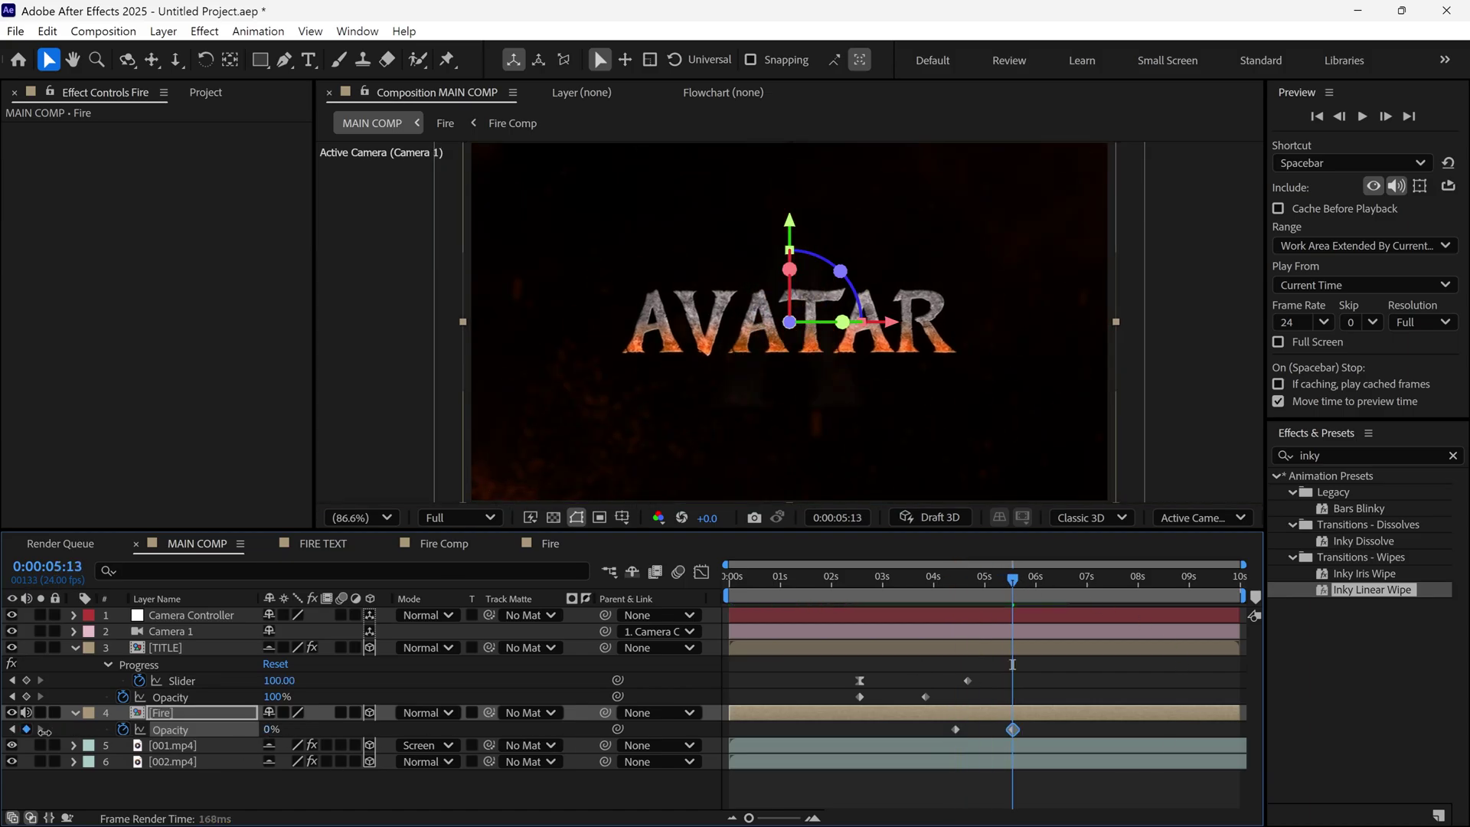
key("ctrl+shift+a")
key("u")
key("Home")
key("space")
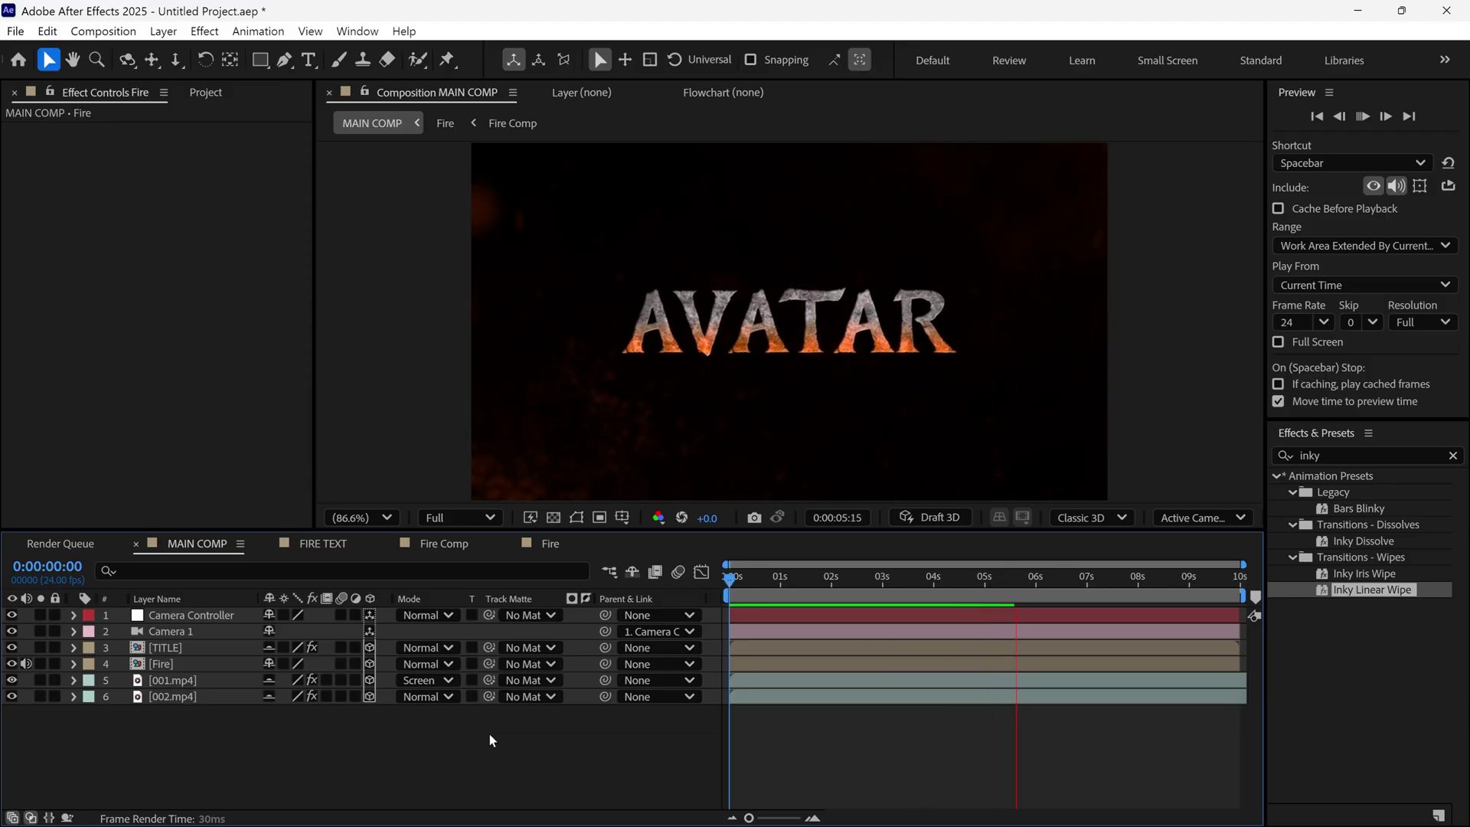
Pre-compose all six layers of MAIN COMP into a new composition named Final, moving all attributes into it.
left_click_drag(214, 735, 230, 617)
right_click(232, 625)
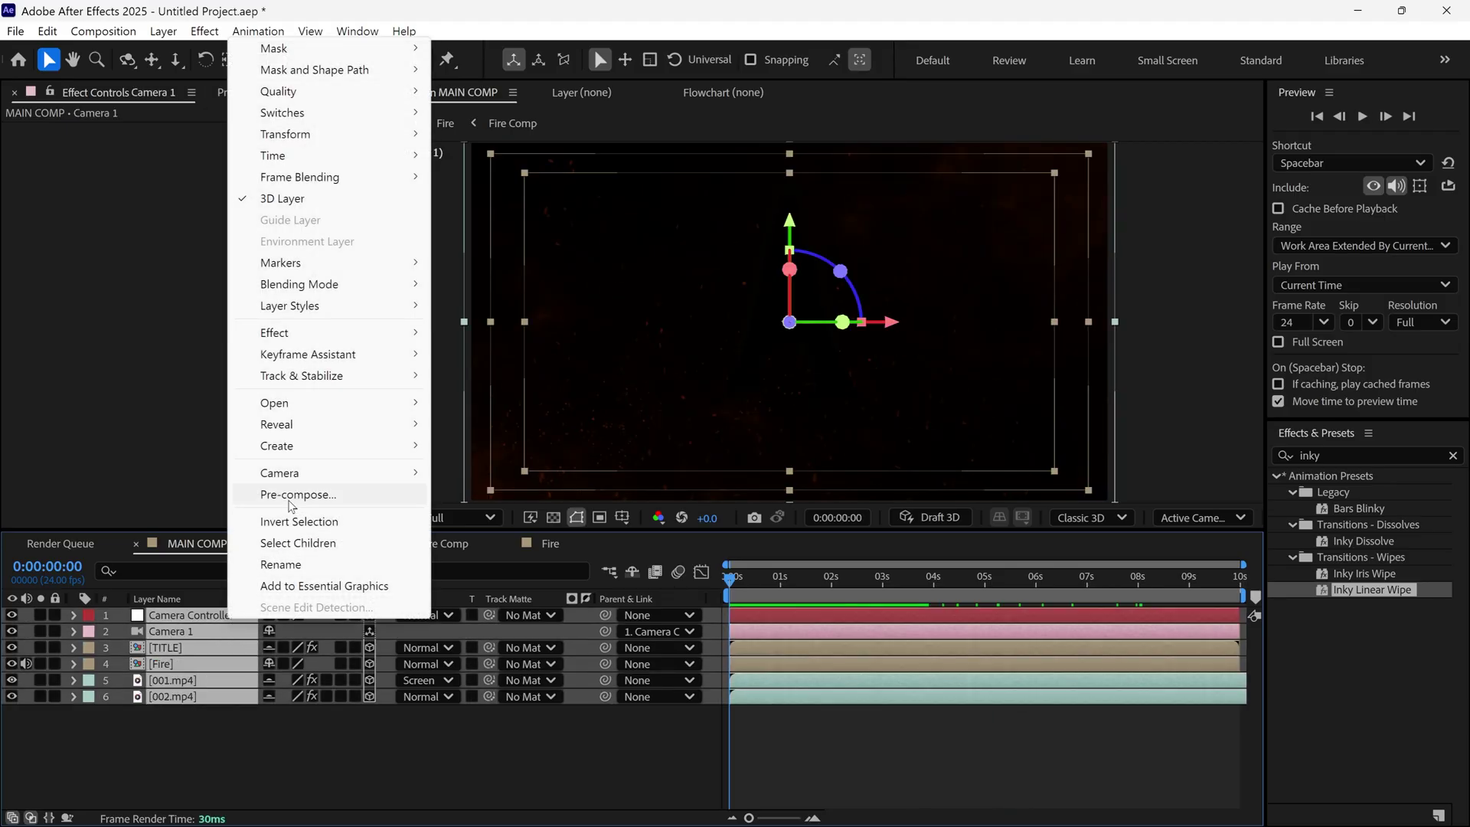
left_click(298, 495)
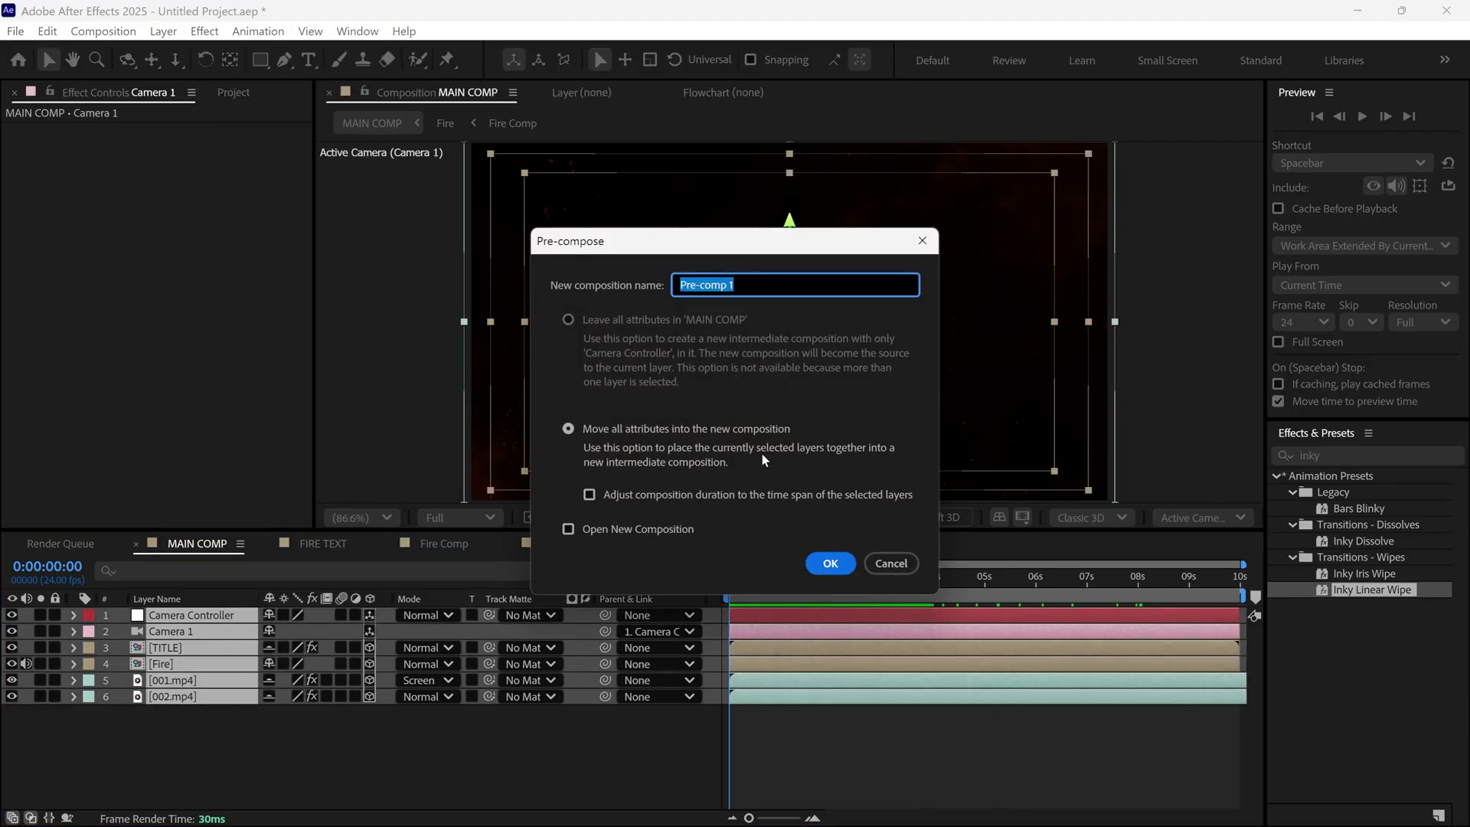
type("Final")
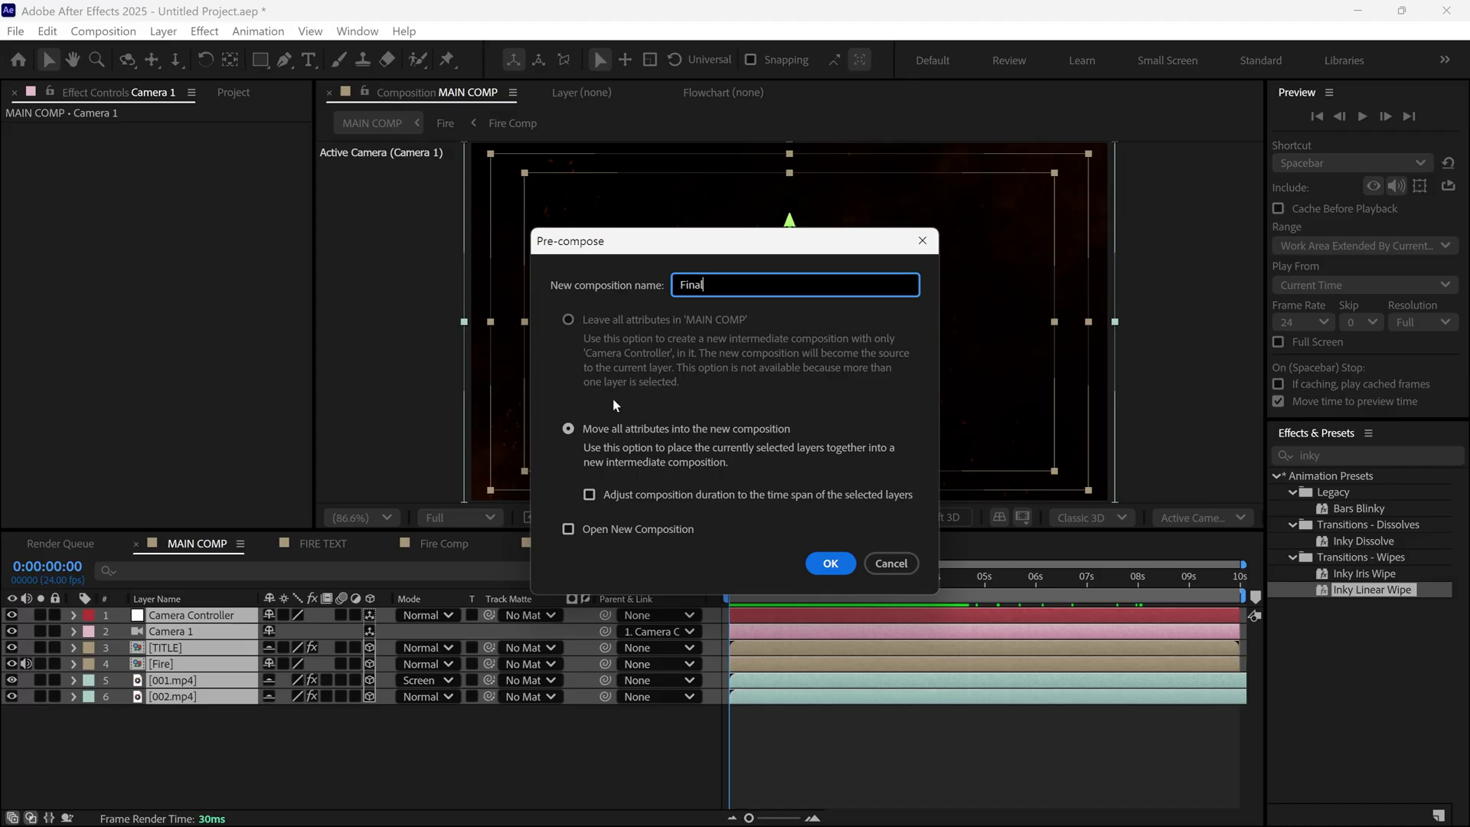
left_click(830, 562)
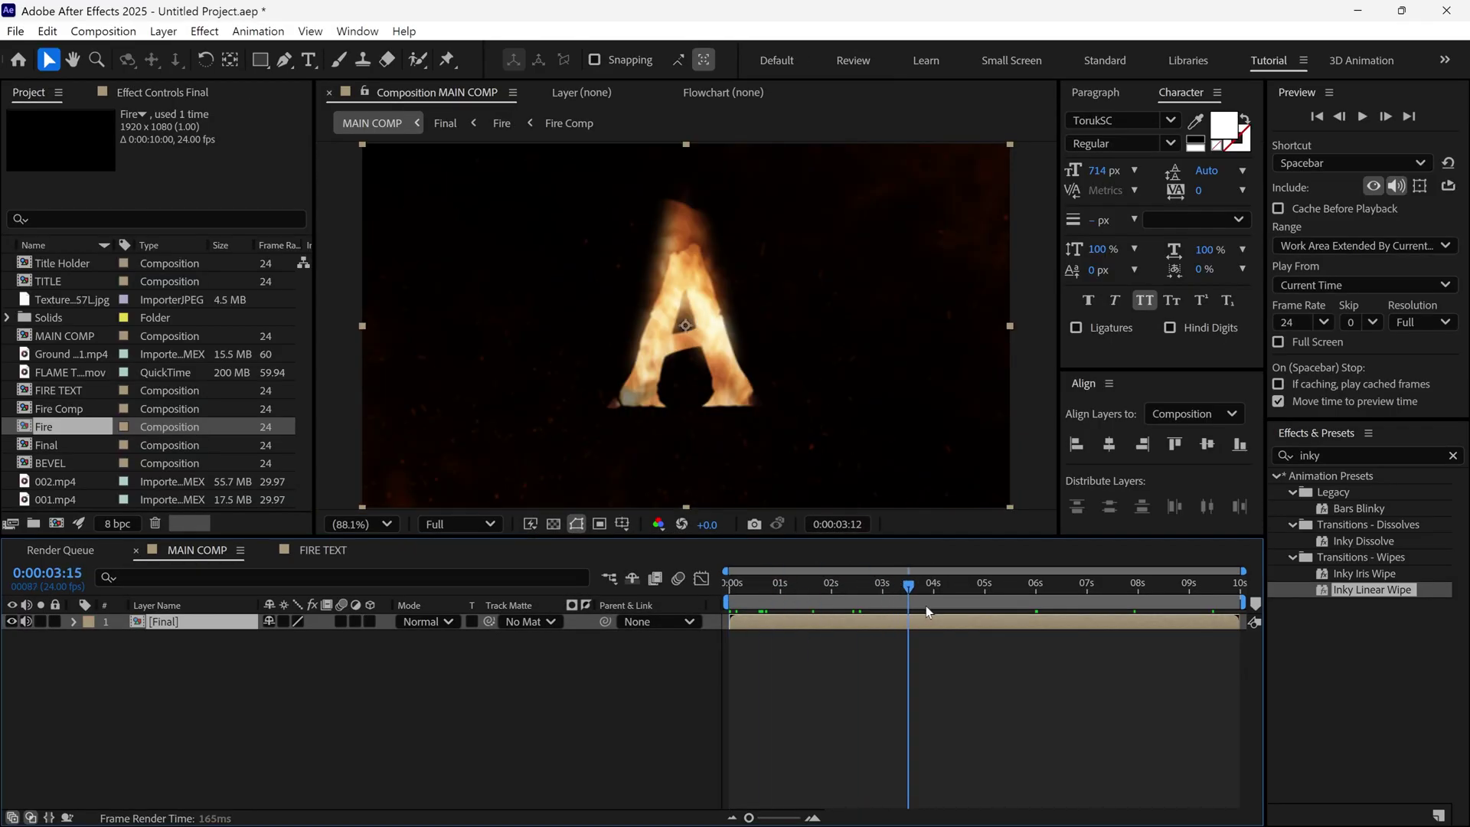
Apply the Stylize Glow effect to the Final layer, viewing the frame at 0:00:04:18.
left_click(971, 610)
left_click(1370, 458)
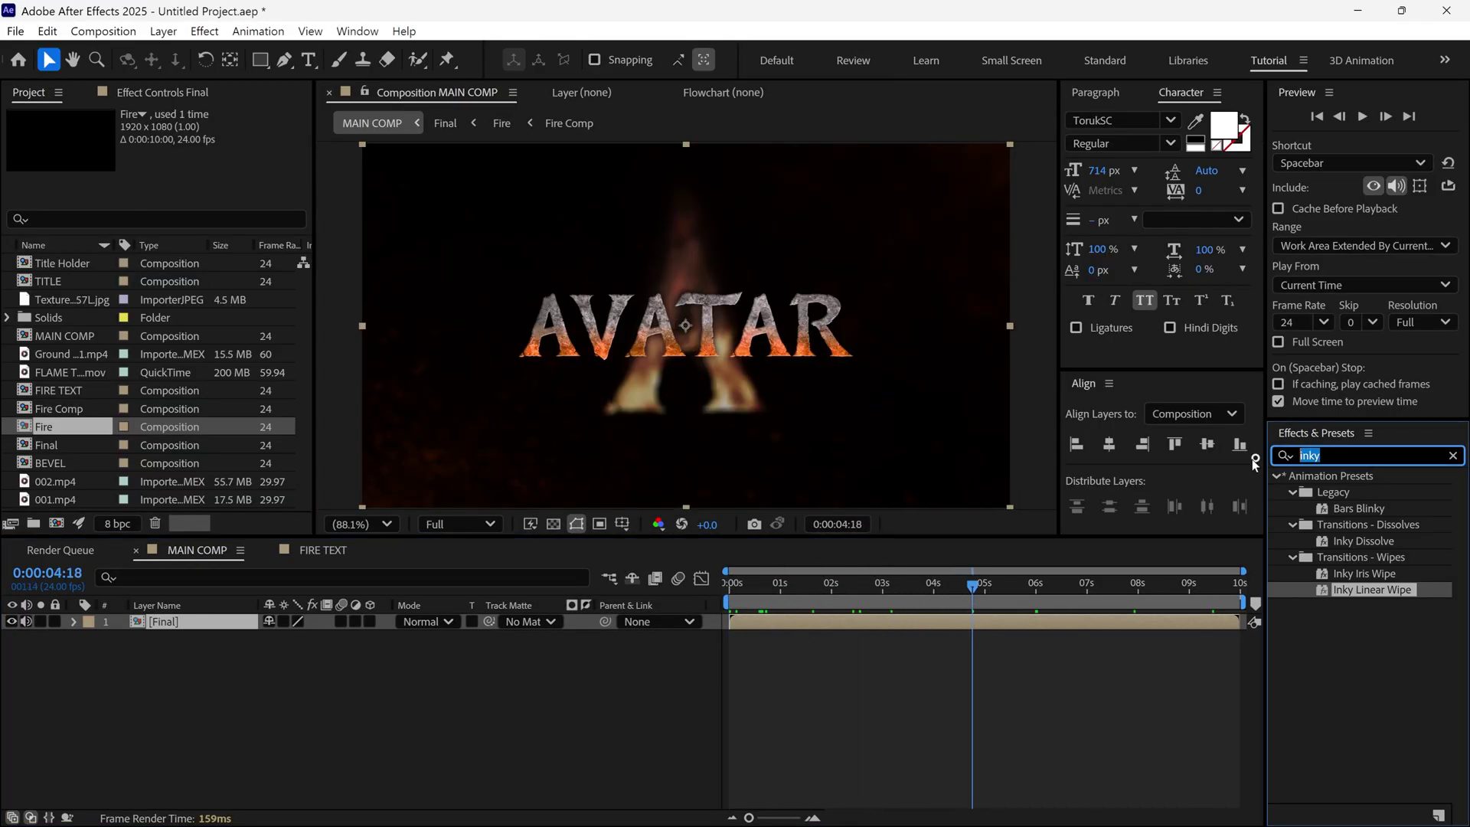
type("glow")
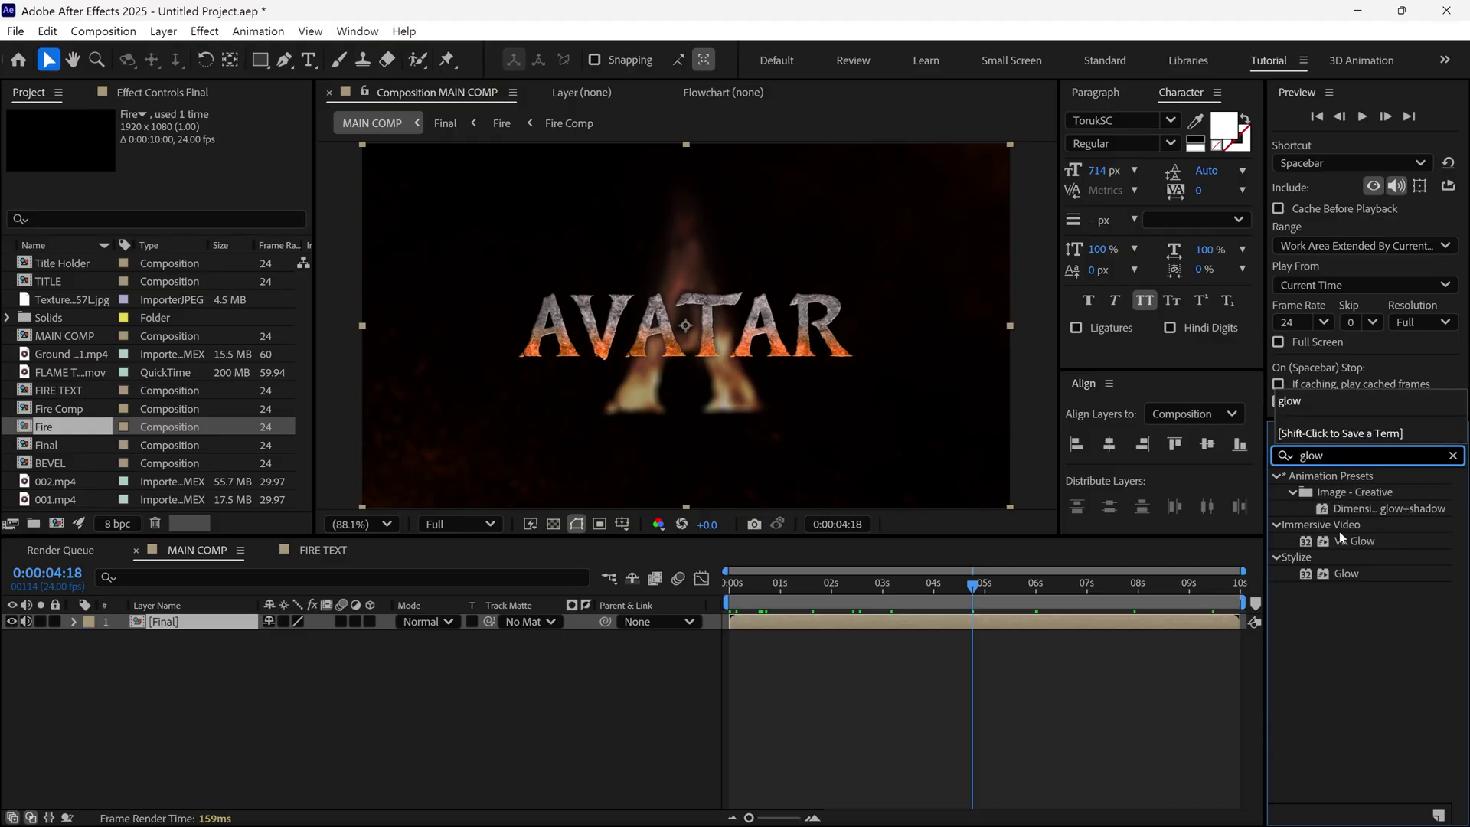
left_click_drag(1346, 574, 217, 631)
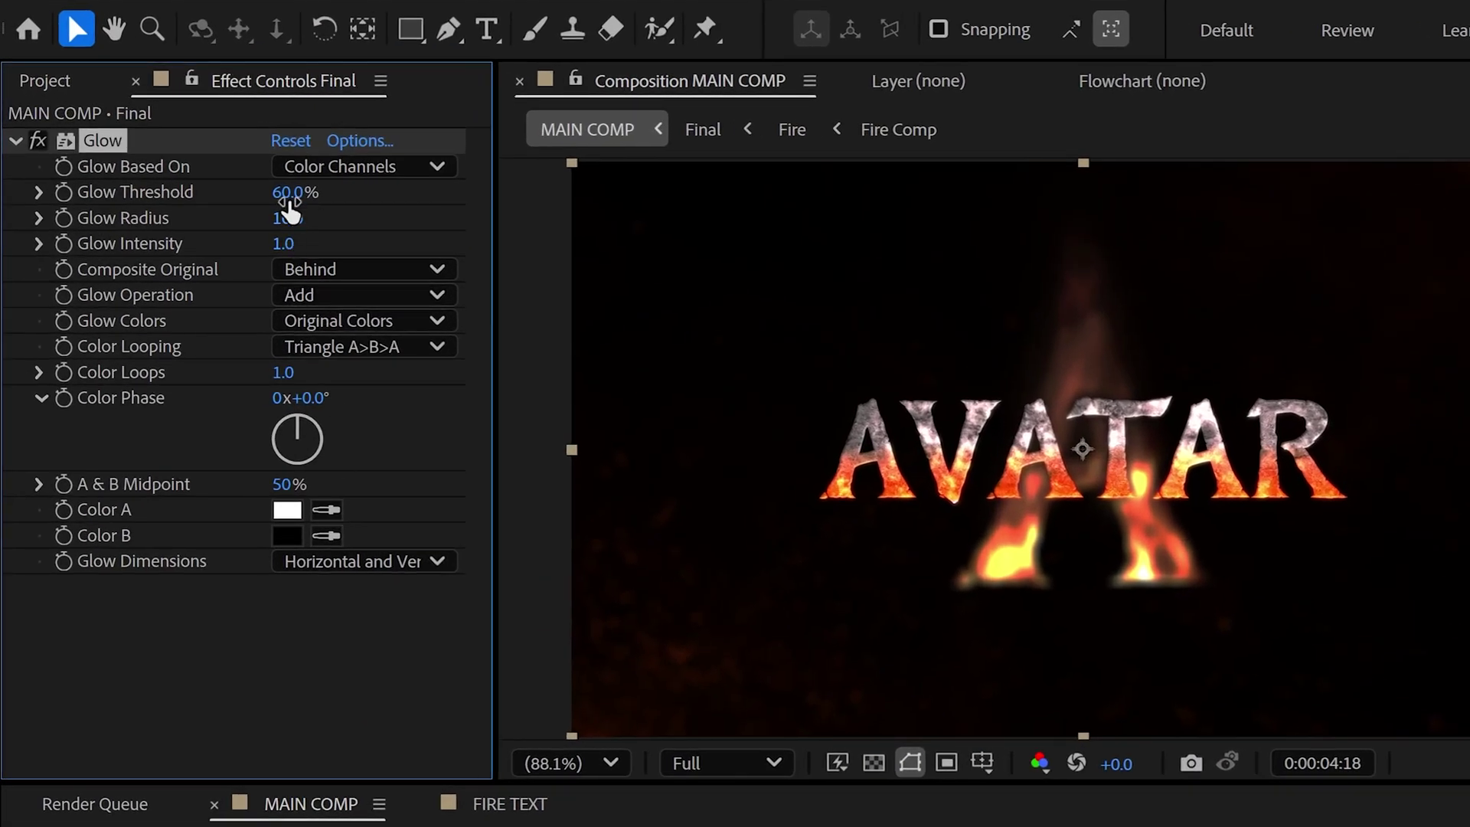
Set the Final layer's Glow Threshold to 99.2% and its Glow Radius to 8.
left_click(287, 195)
key("Return")
left_click(289, 219)
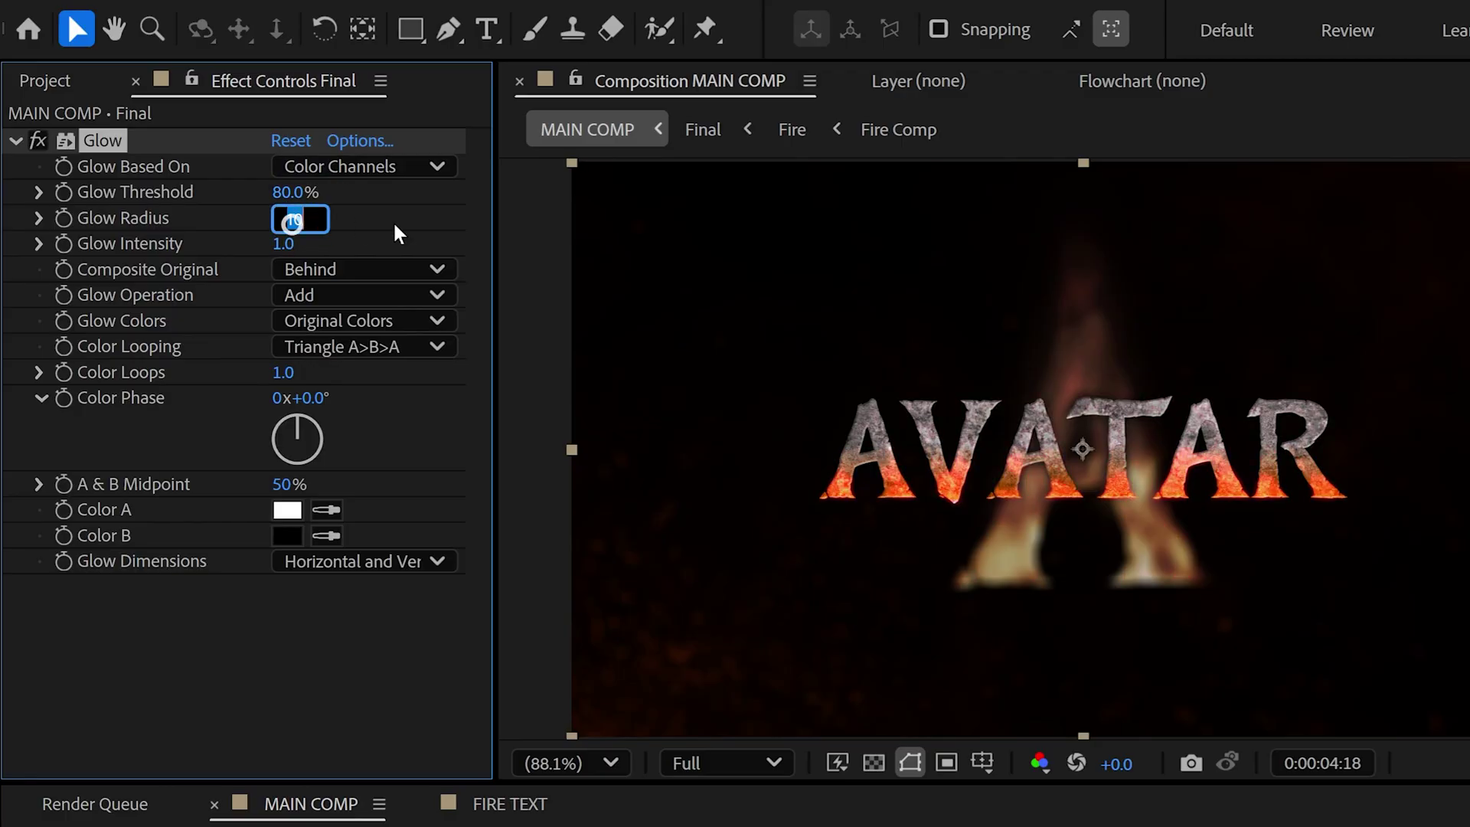
type("30")
key("Return")
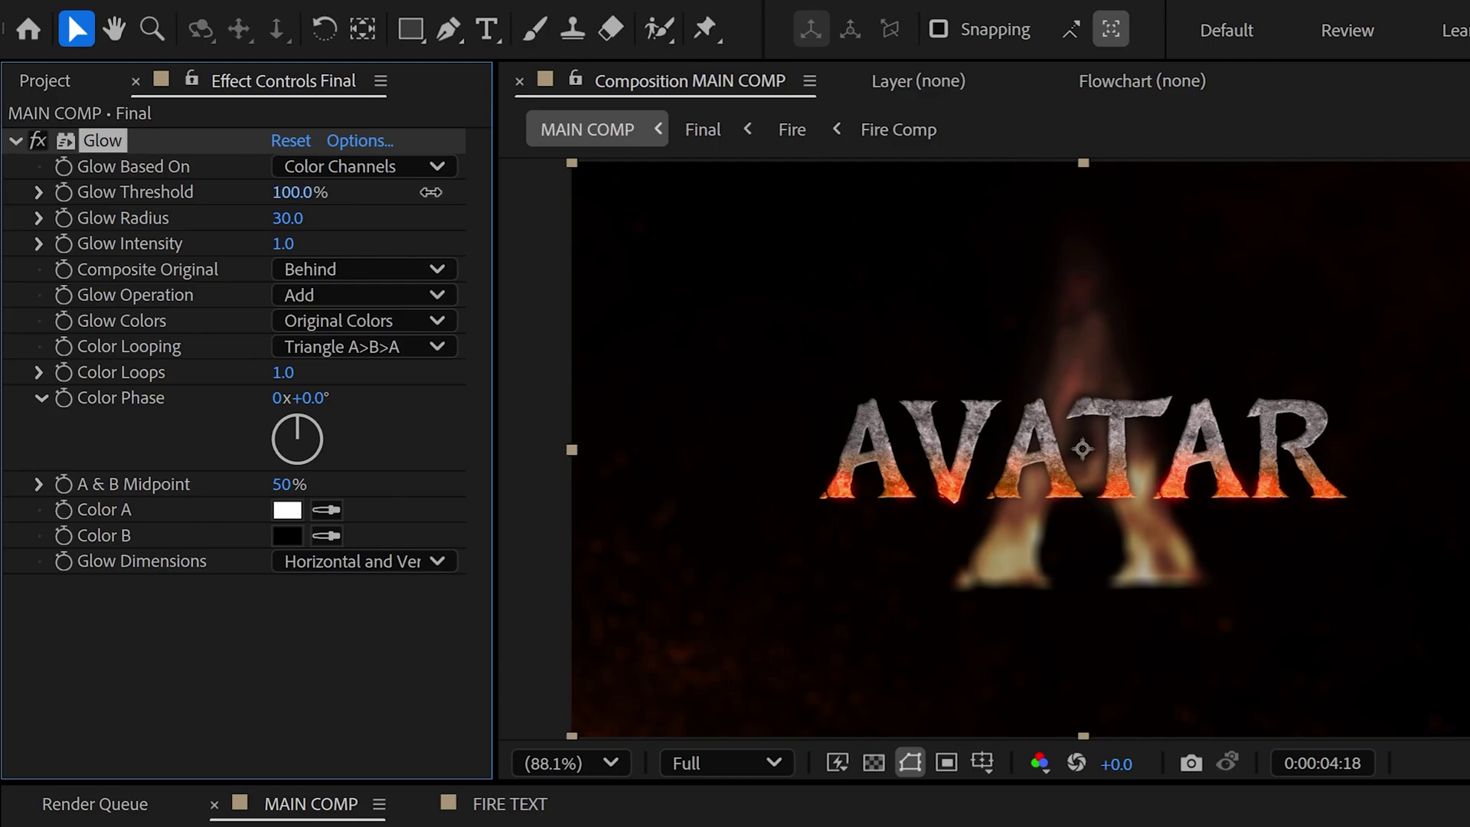
left_click_drag(463, 193, 470, 190)
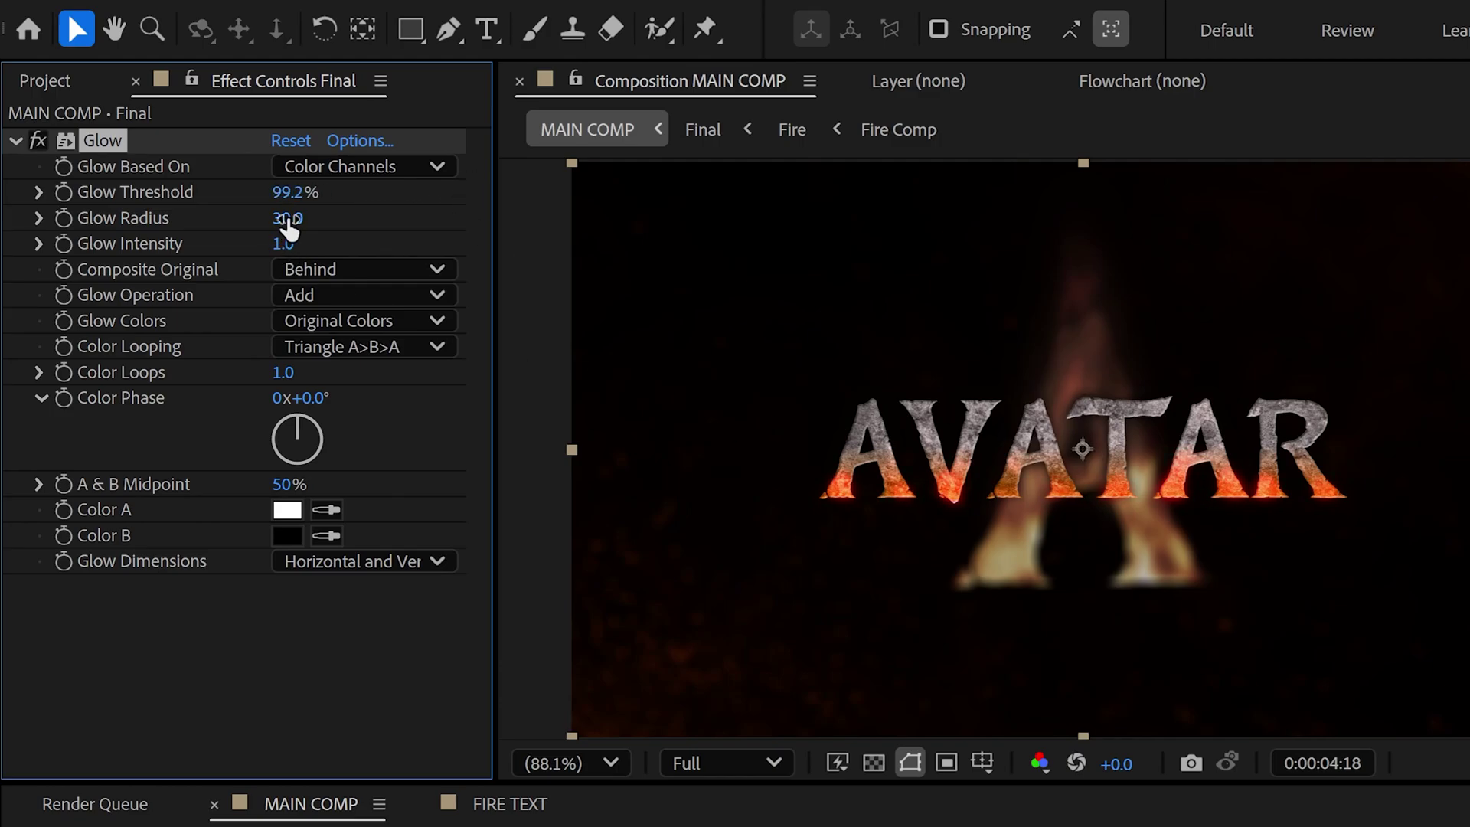
left_click_drag(286, 220, 236, 220)
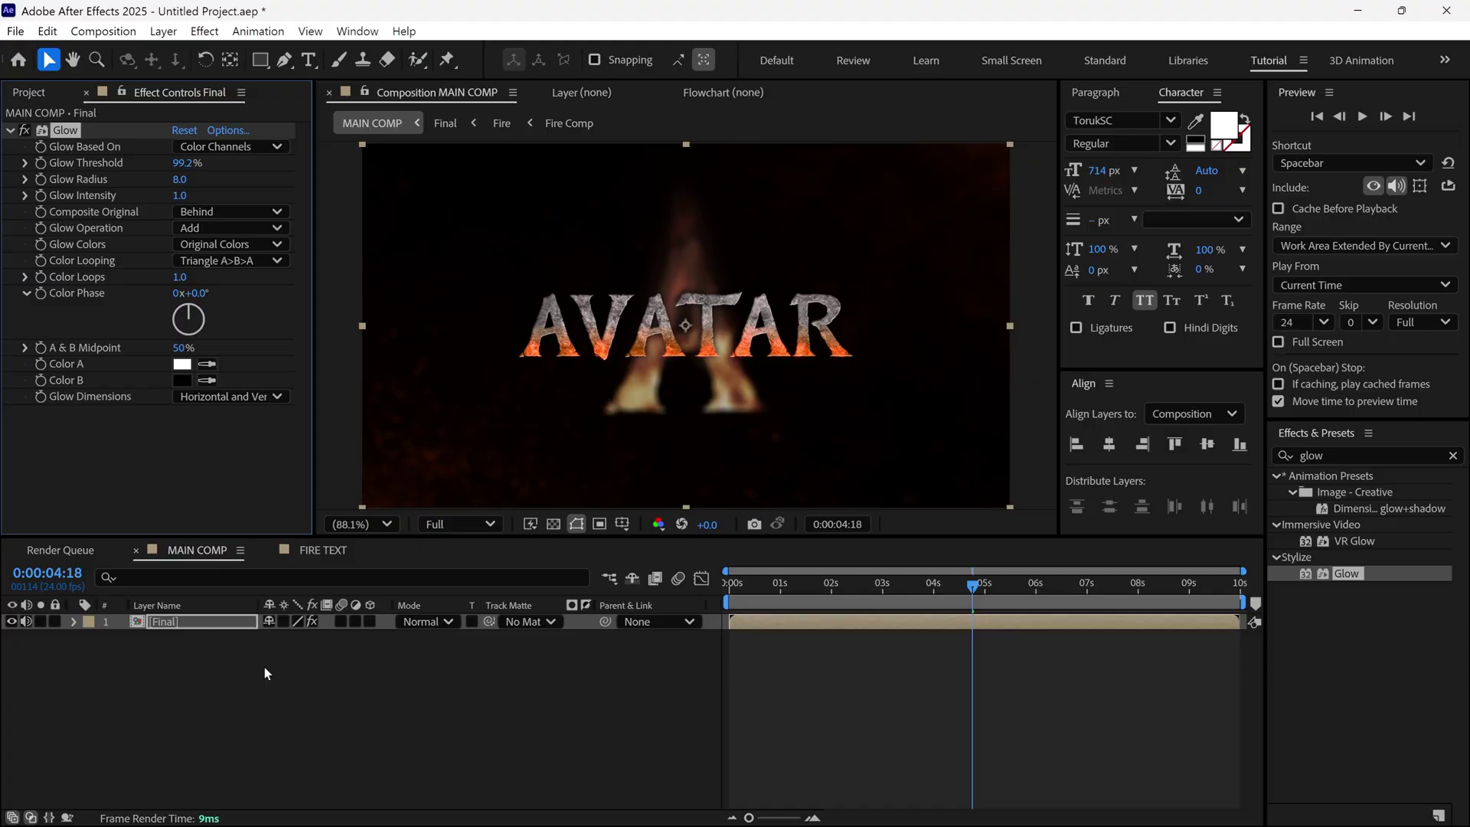
Add the Motion Tile effect to the Final layer.
left_click(206, 624)
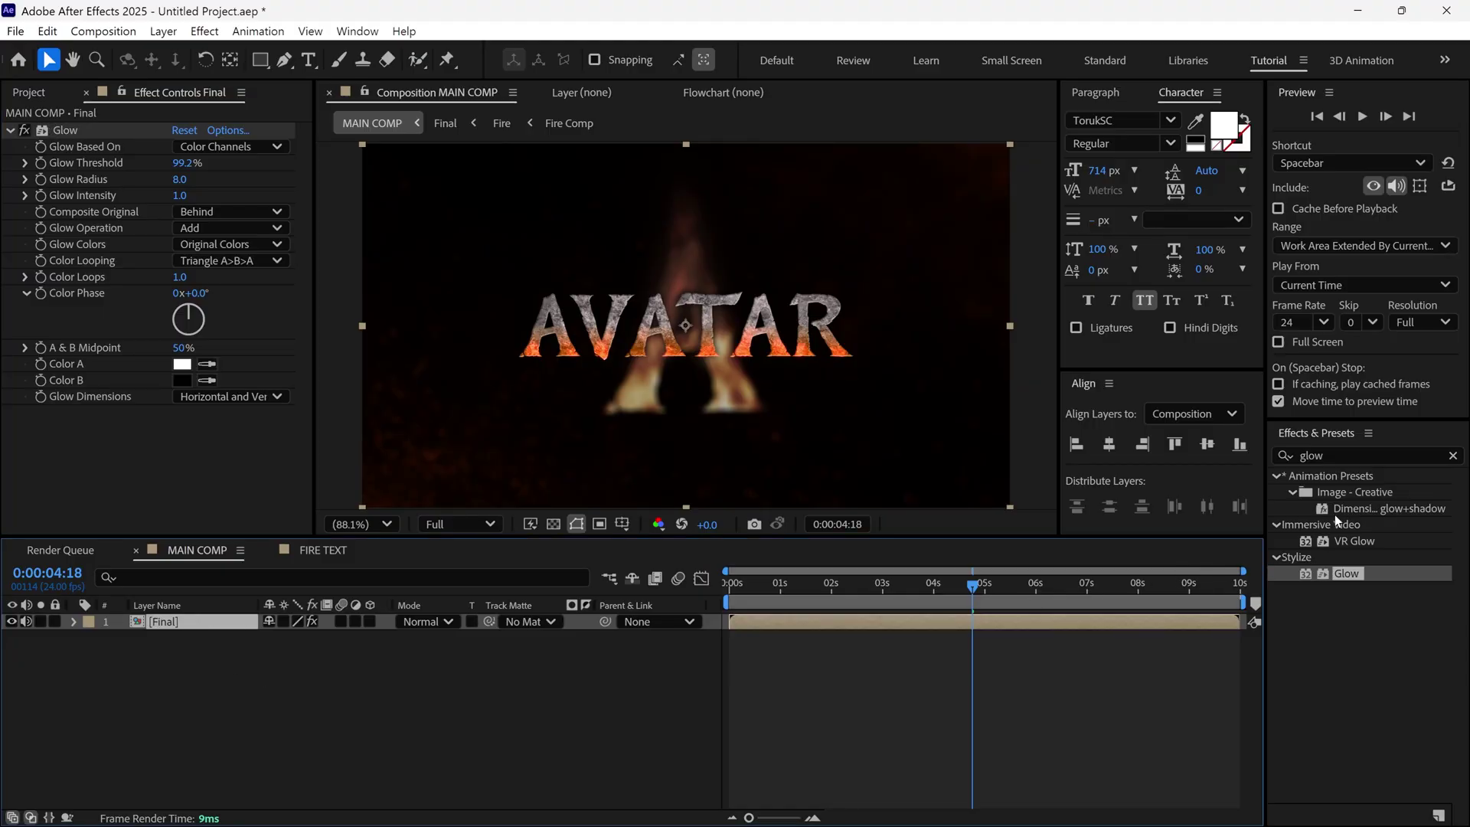
double_click(1312, 456)
type("motion til")
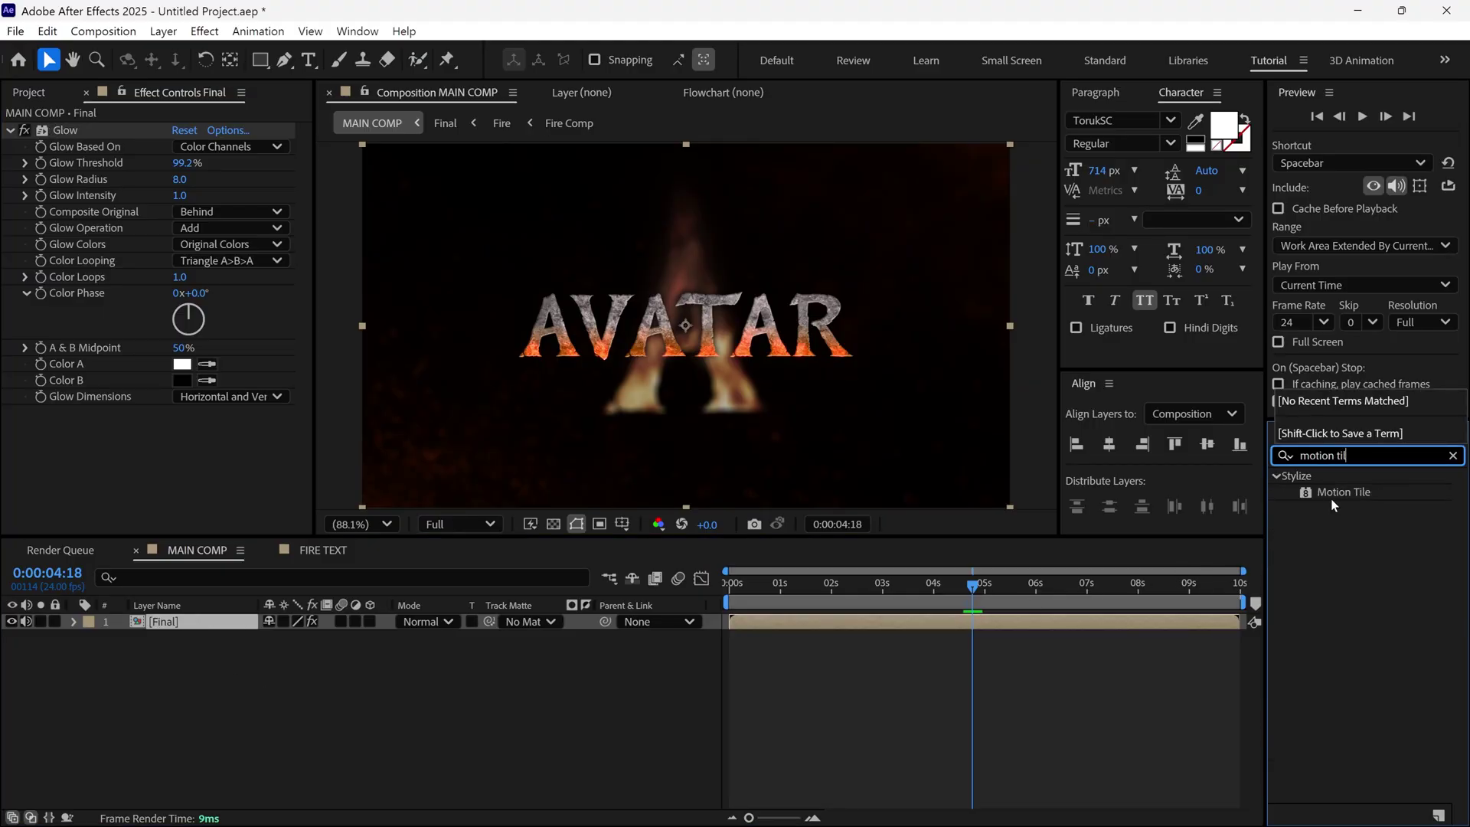
left_click_drag(1332, 502, 855, 546)
left_click_drag(237, 632, 238, 624)
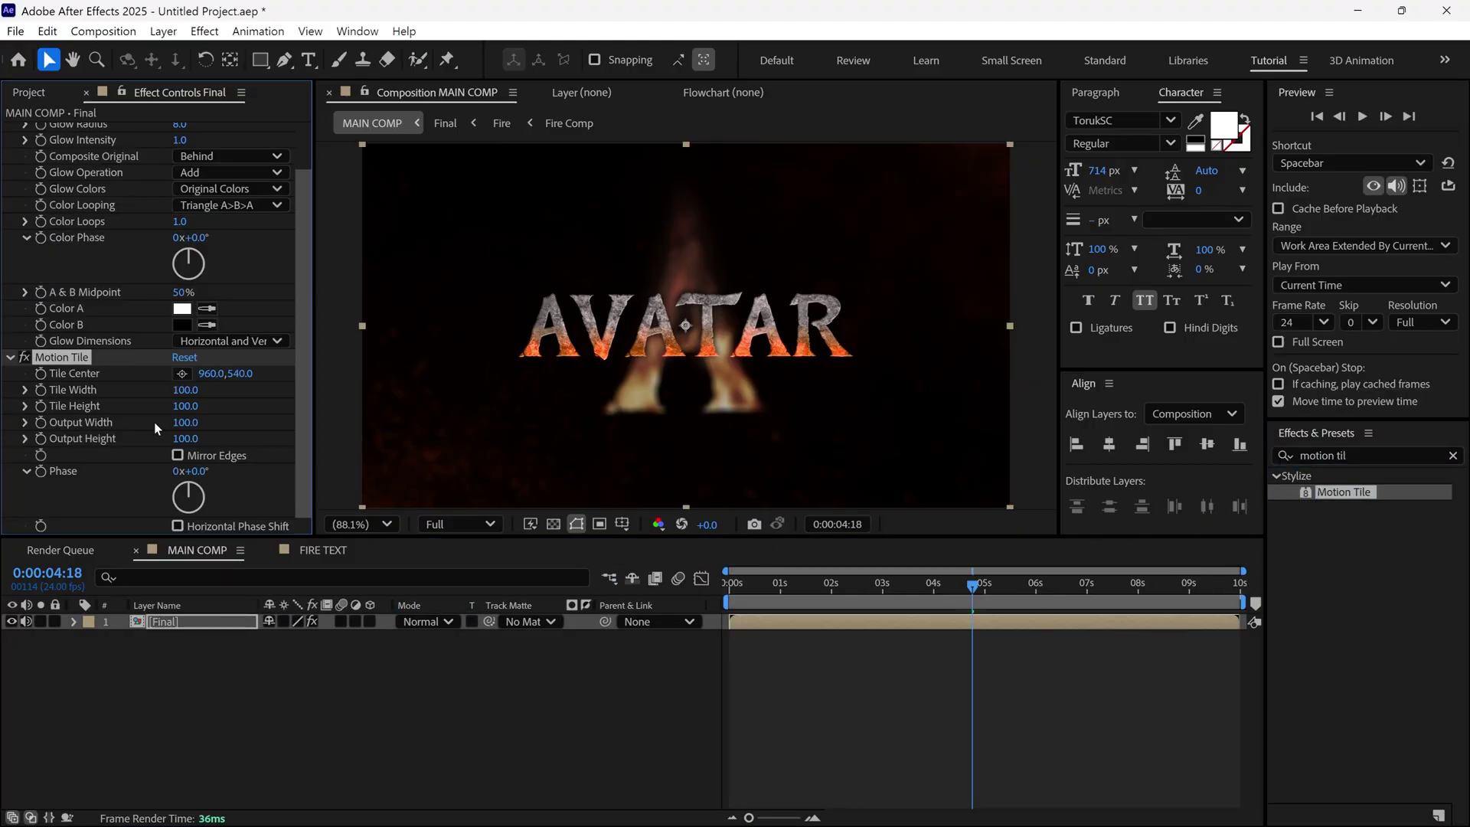
Set Motion Tile's Output Height to 73 for cinematic bars, check the frame's transparency and preview from the start.
left_click(185, 438)
type("73")
key("Return")
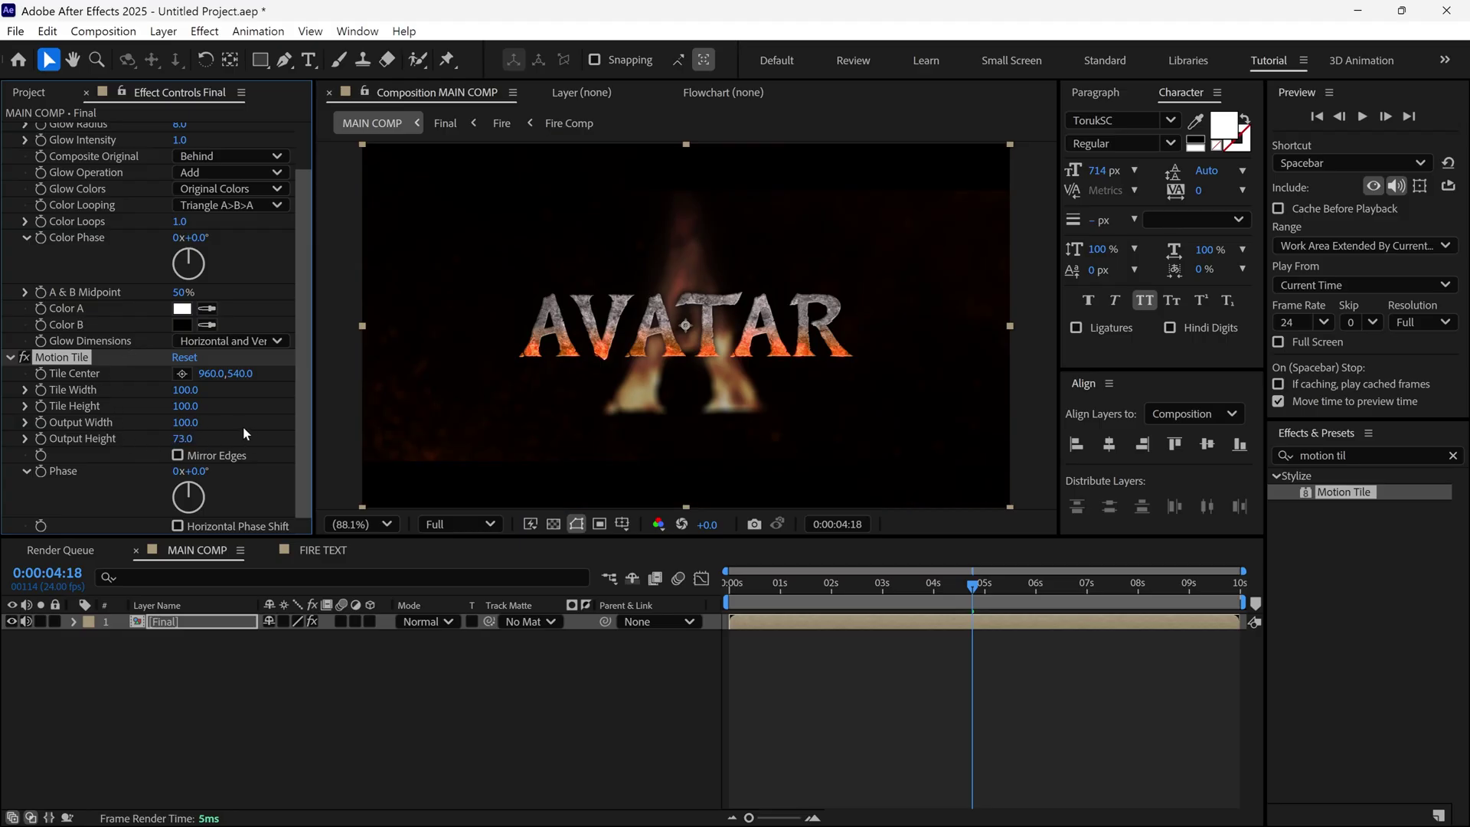
left_click(553, 525)
left_click(553, 525)
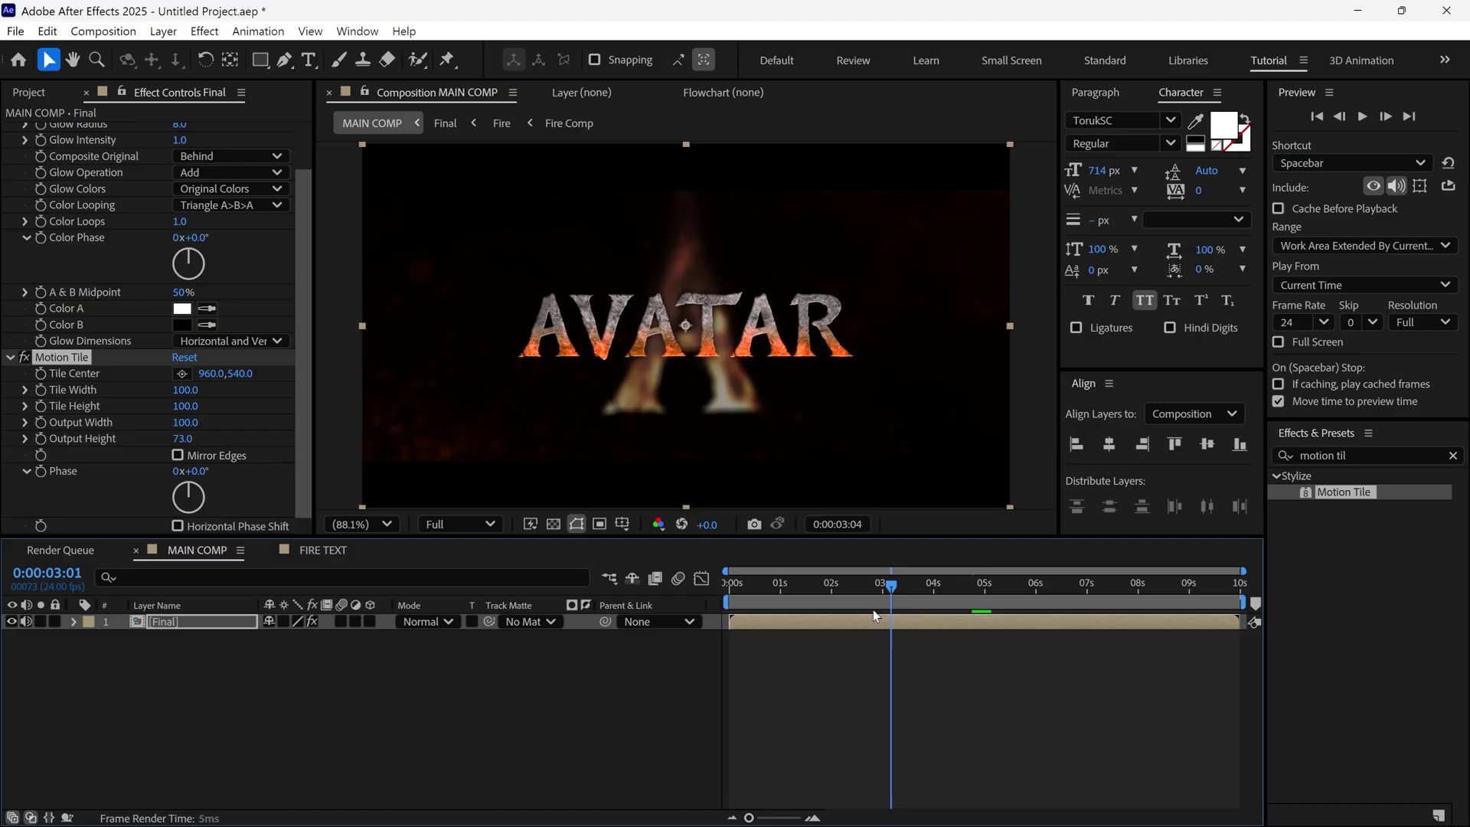
key("Home")
key("space")
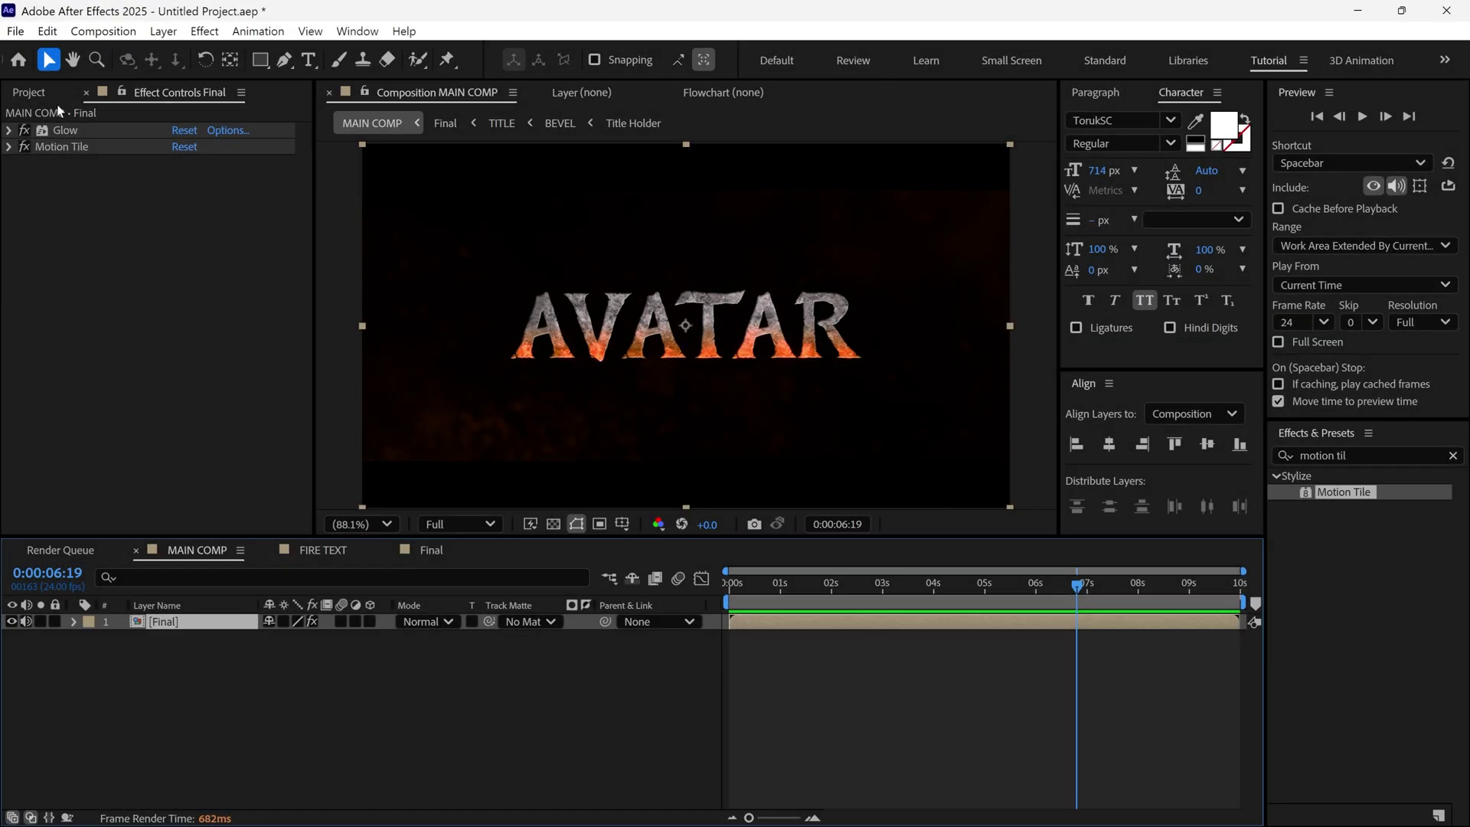
Replace the title text in the Title Holder composition with VENOM and check the result in MAIN COMP.
left_click(44, 94)
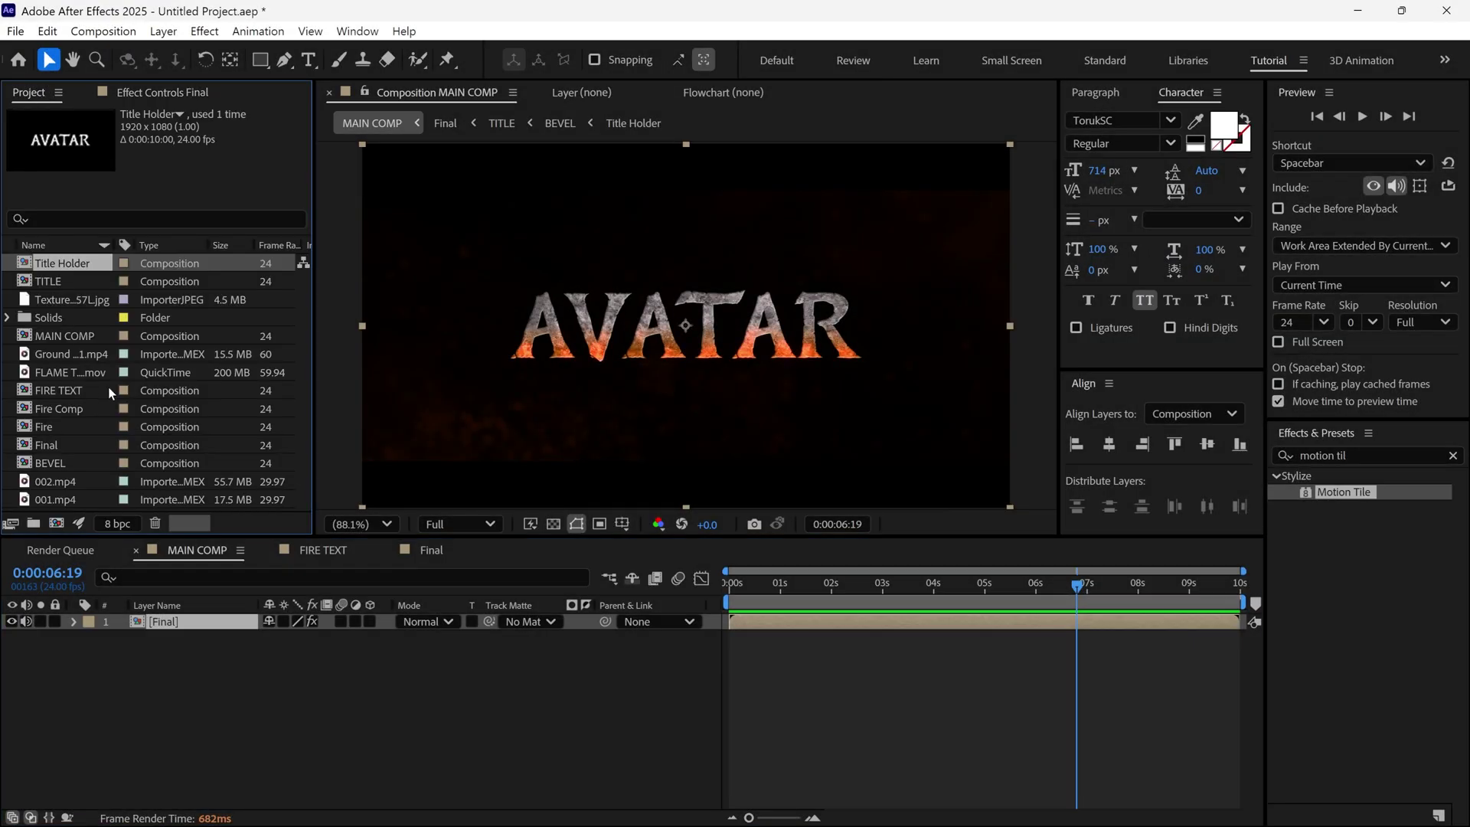
double_click(63, 264)
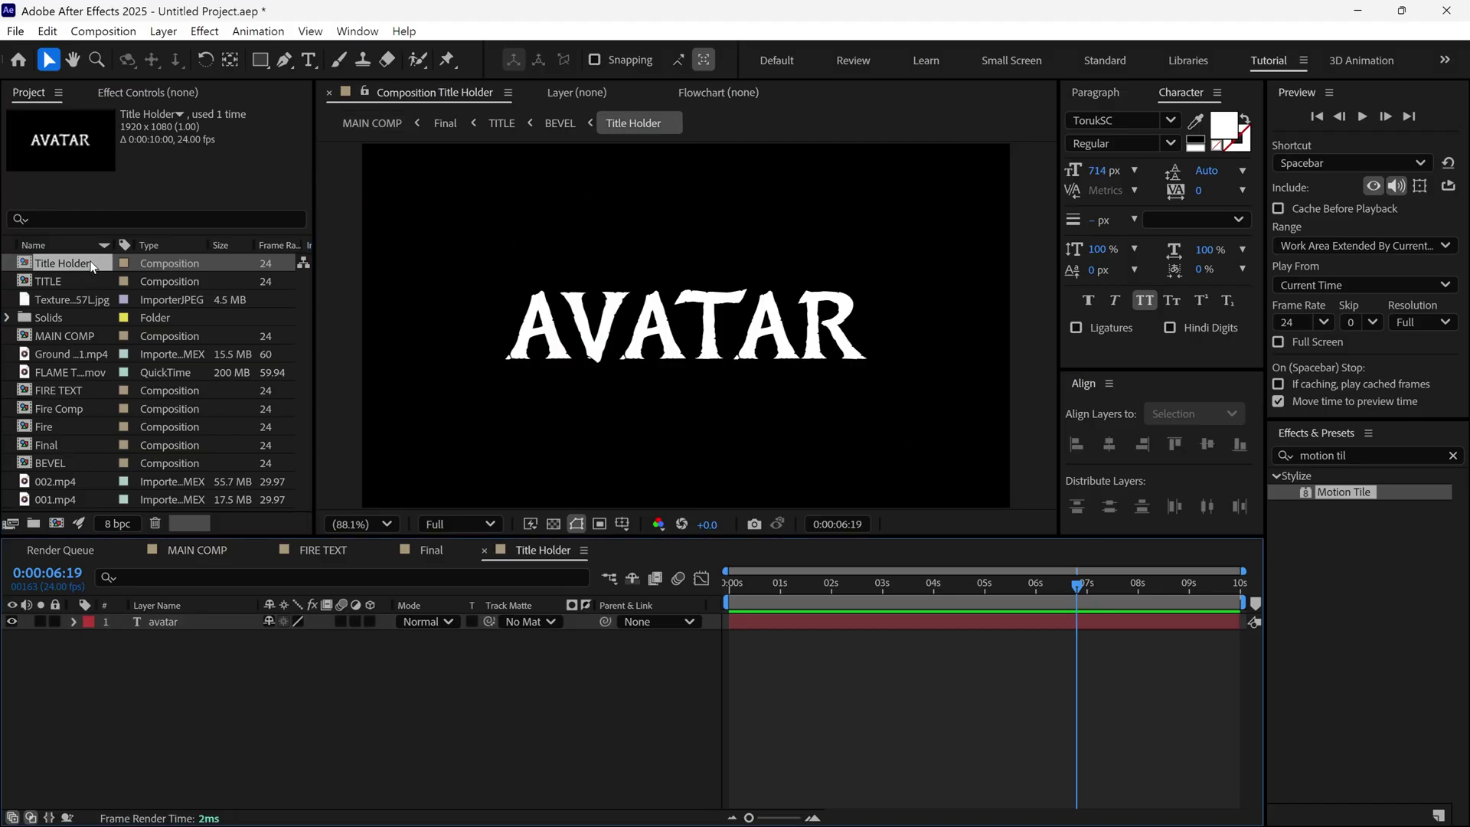
double_click(637, 359)
type("VENOM")
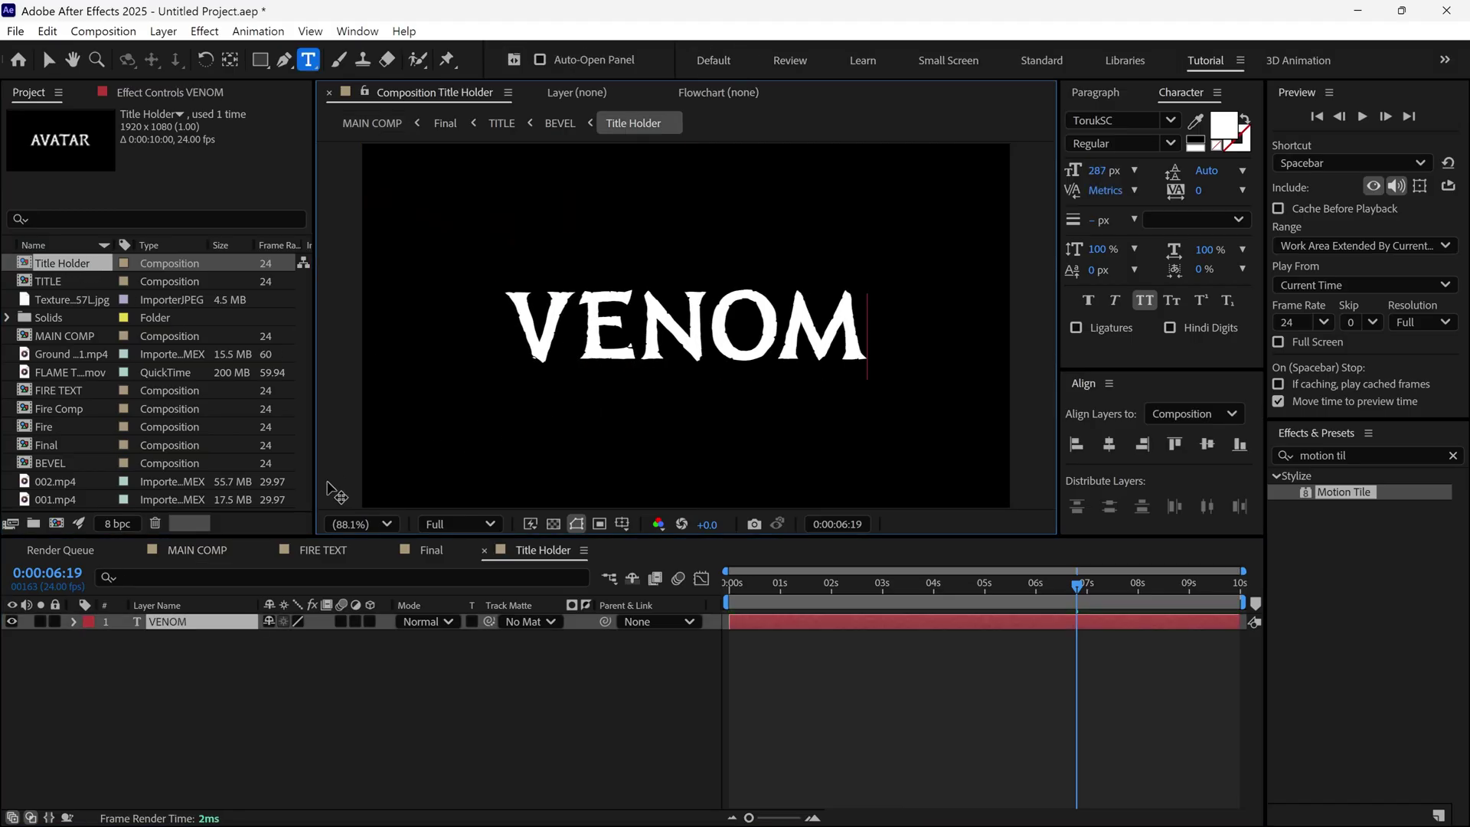
left_click(186, 552)
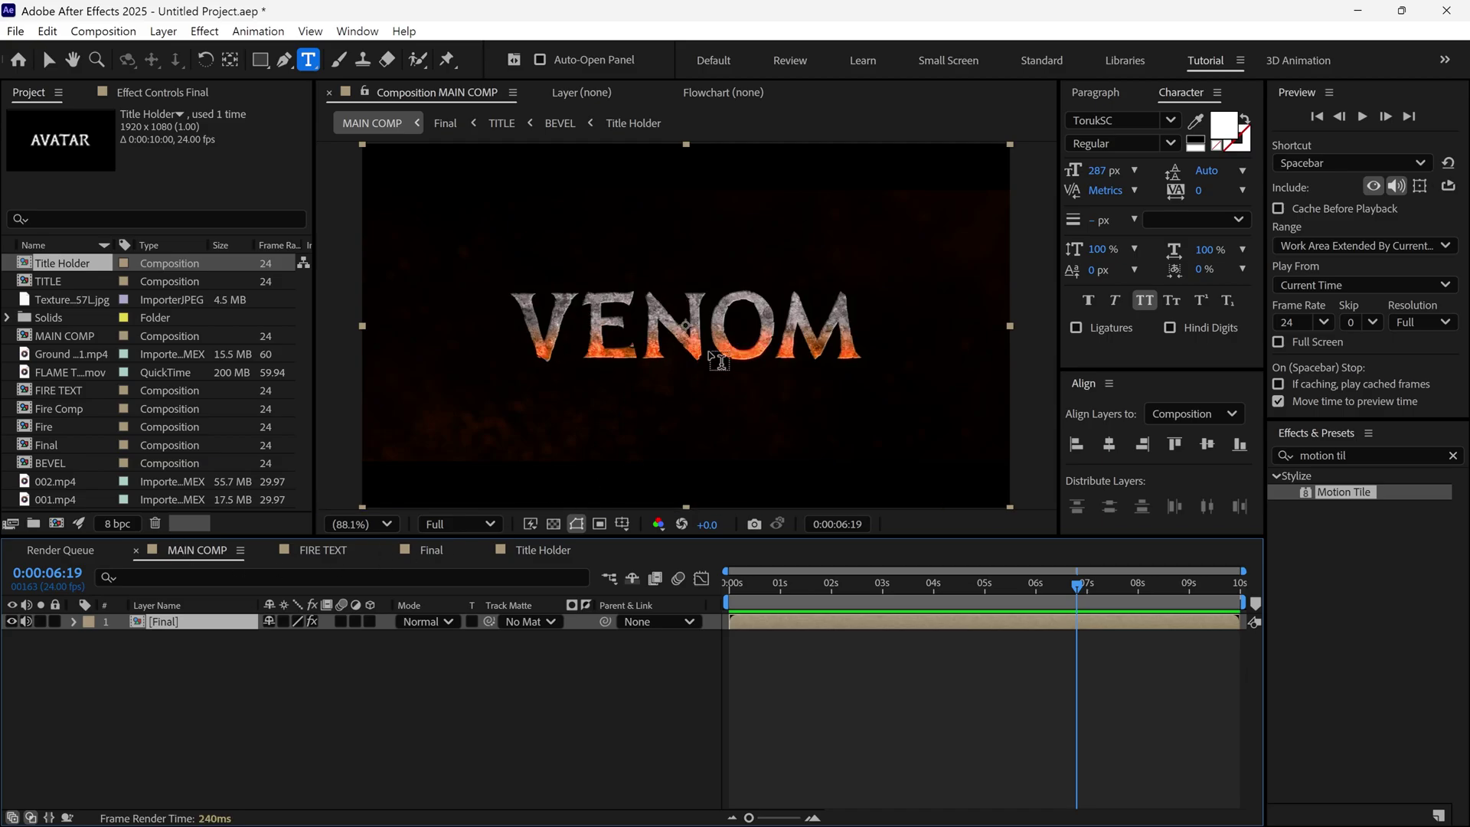
key("v")
left_click_drag(975, 583, 1063, 640)
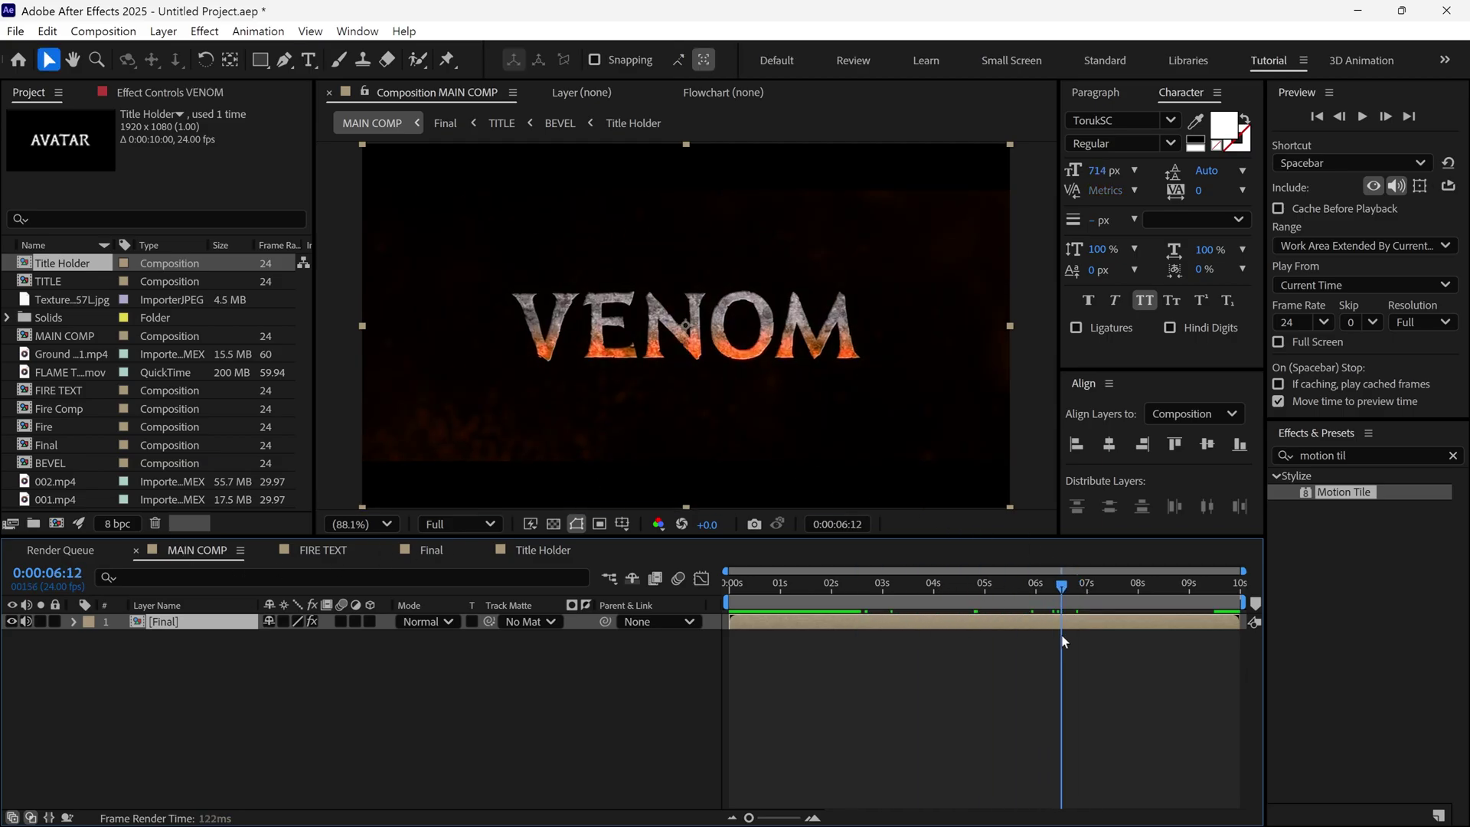
Change the letter in the FIRE TEXT composition to v and check the burning letter in MAIN COMP around 0:00:01:23.
left_click(358, 556)
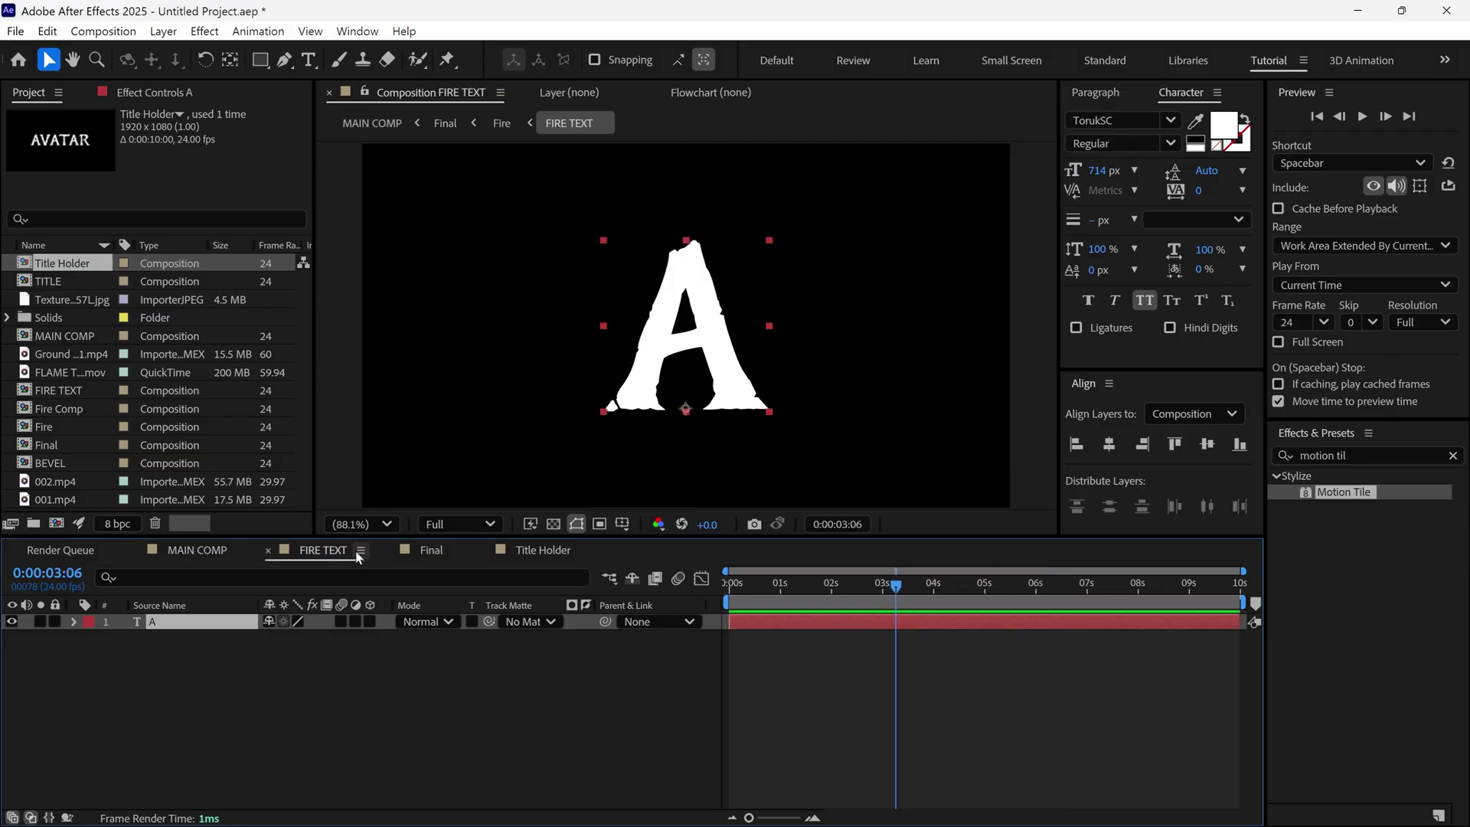
double_click(680, 393)
type("v")
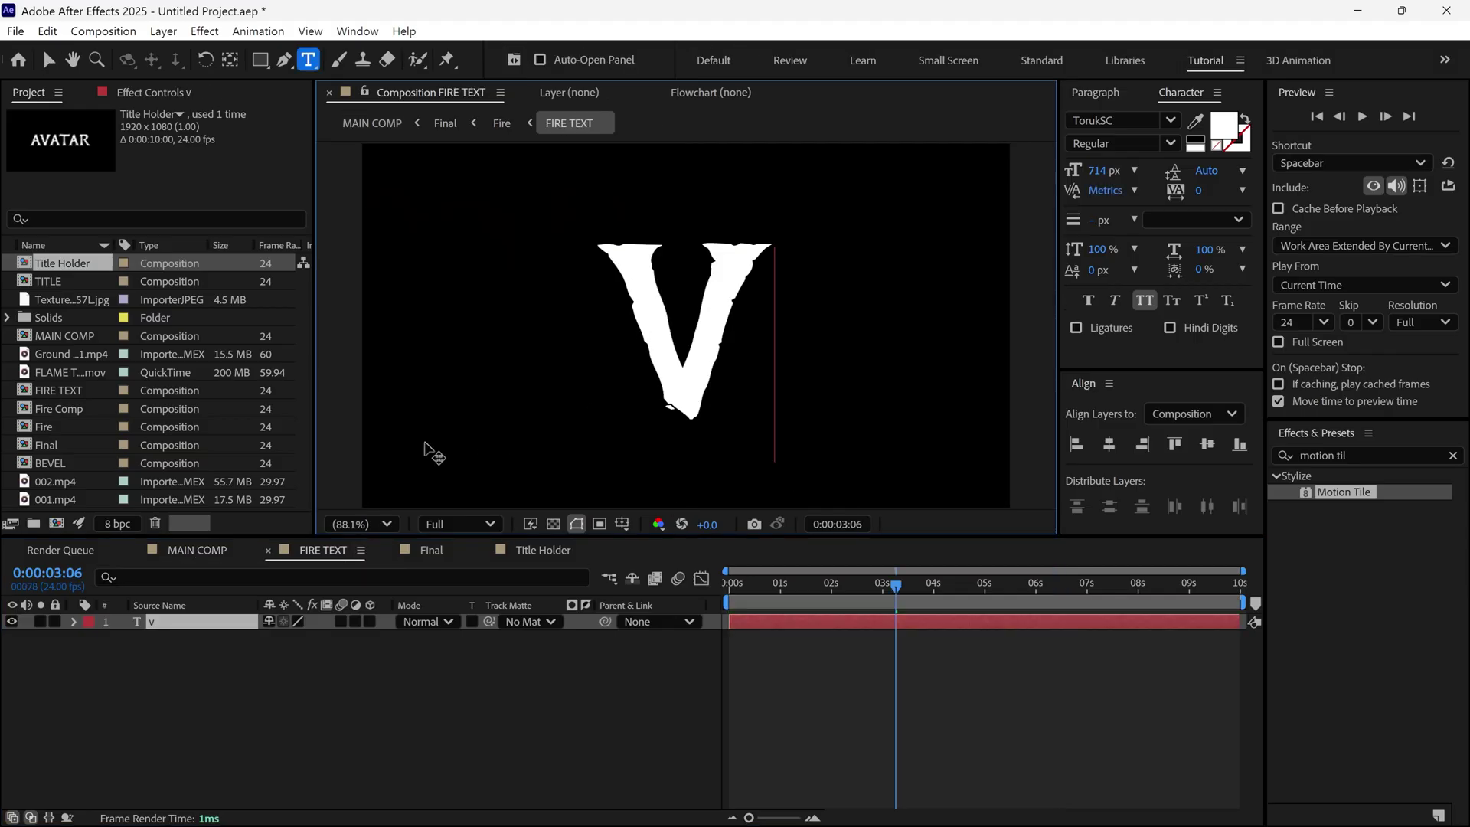
left_click(216, 636)
left_click(201, 550)
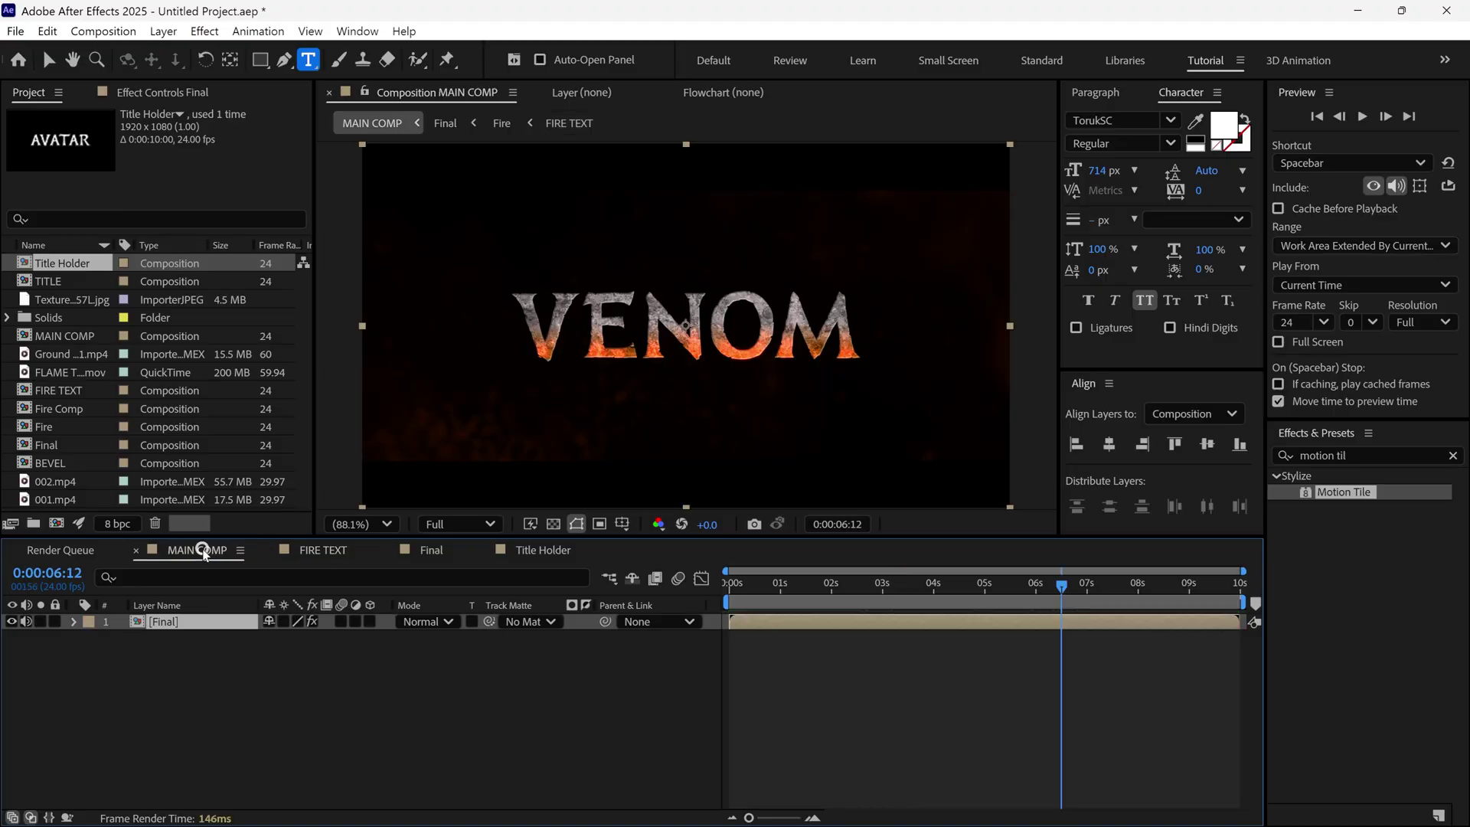
left_click_drag(799, 605, 829, 618)
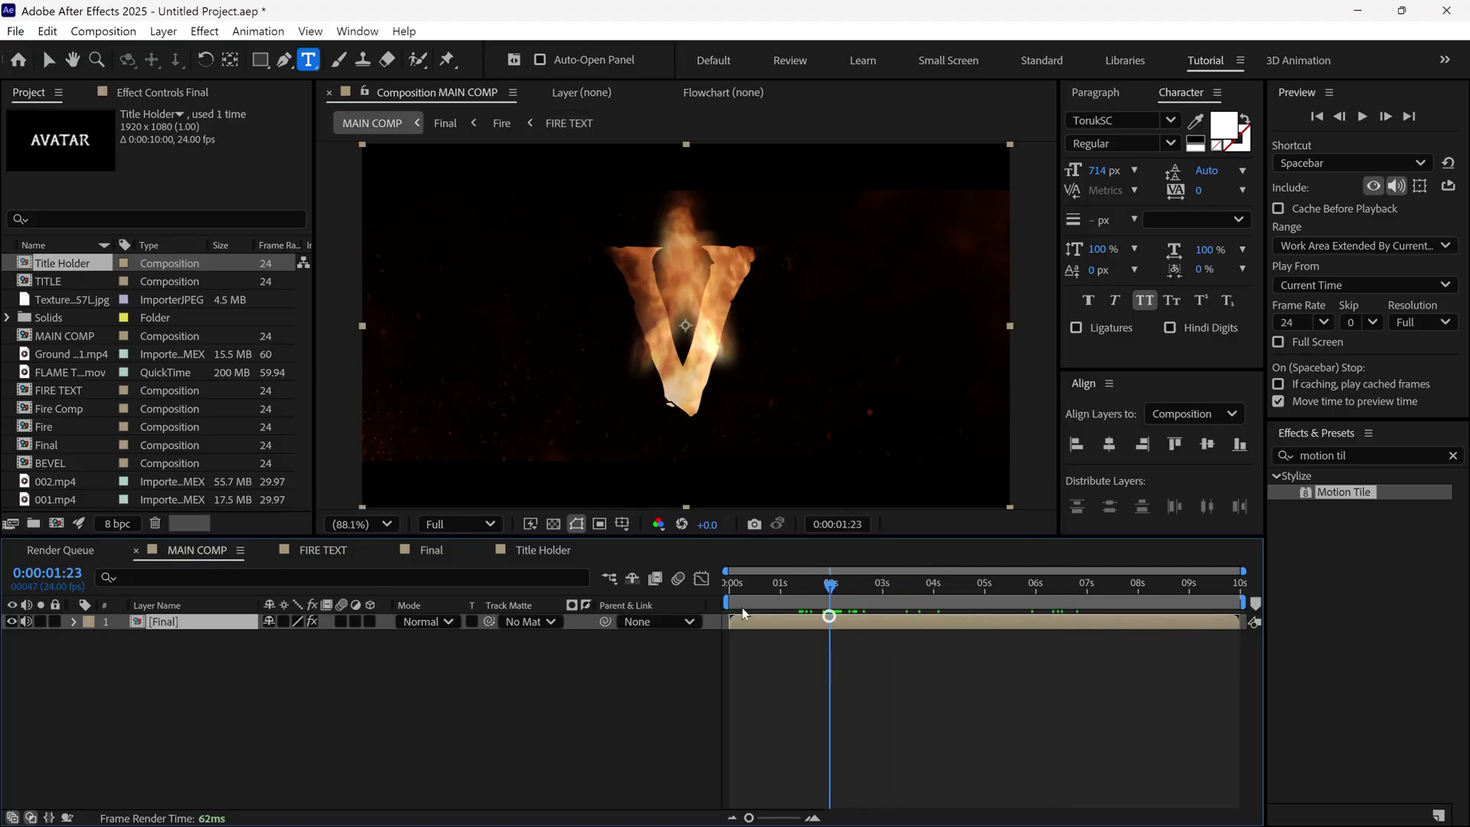
In the Fire composition nested inside Final, reshape the upper Fire Comp layer's mask to fit the flames around the V.
double_click(200, 621)
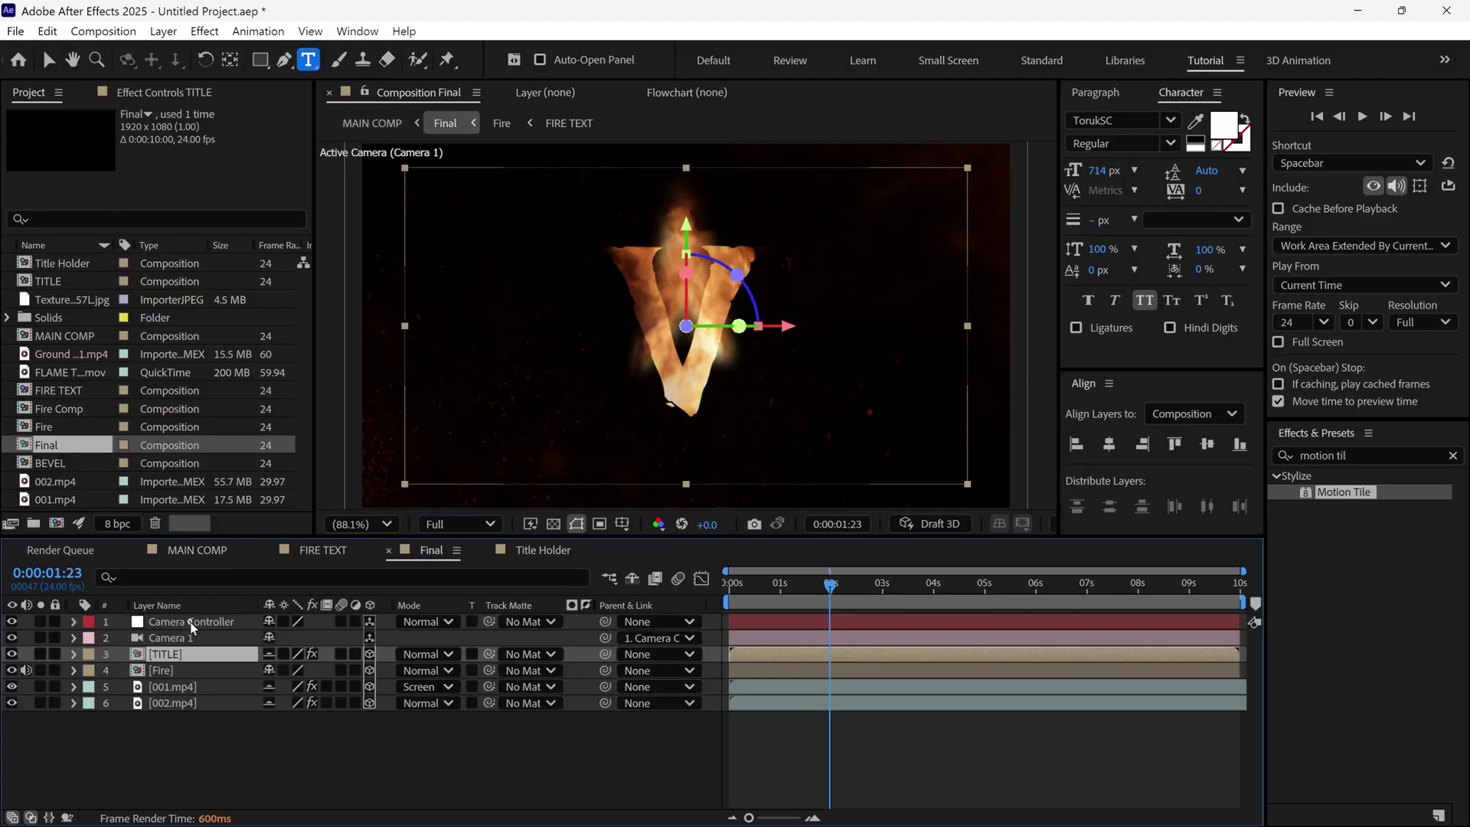
left_click(178, 671)
double_click(178, 671)
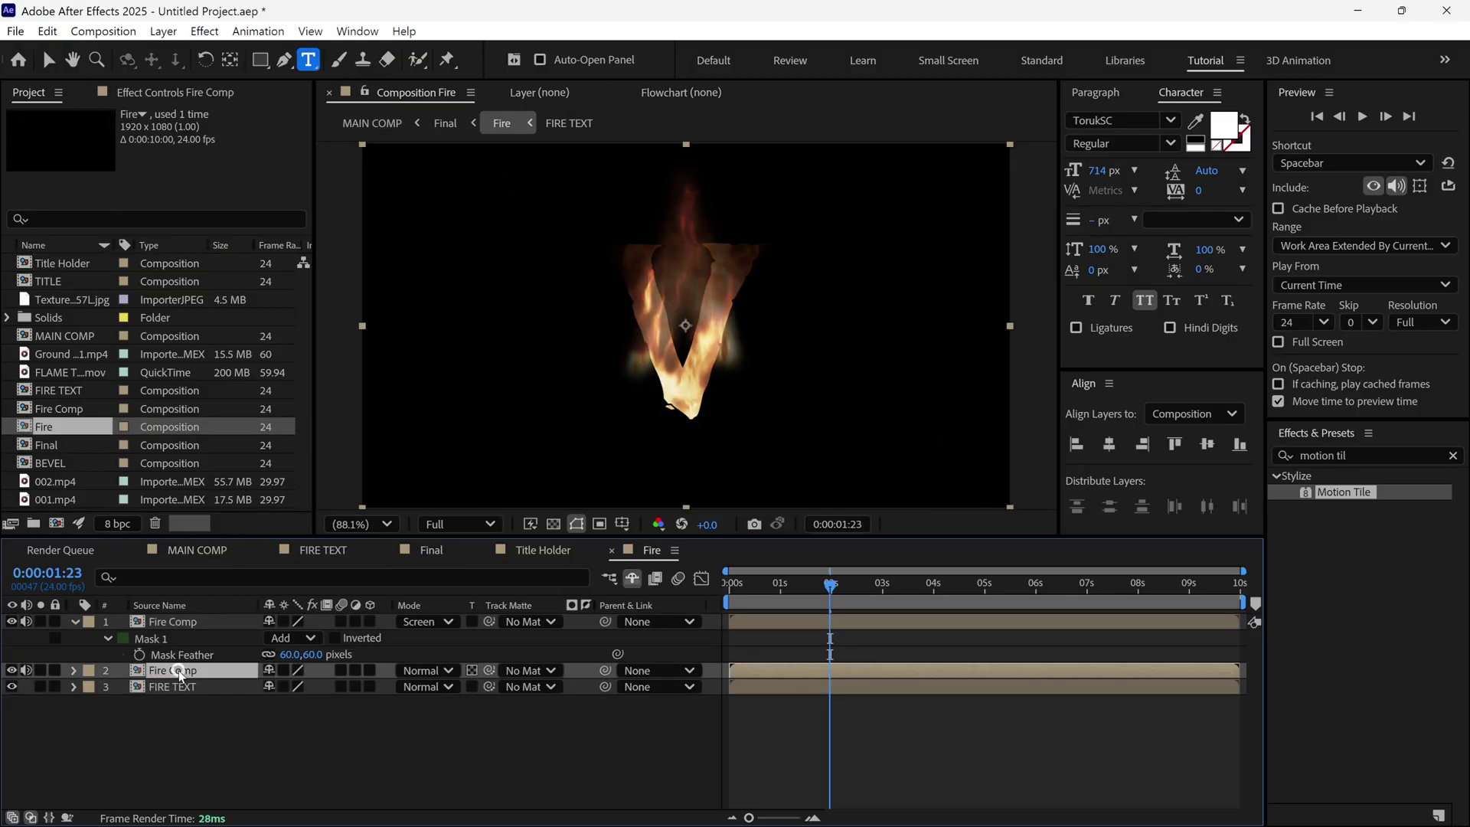
left_click(71, 621)
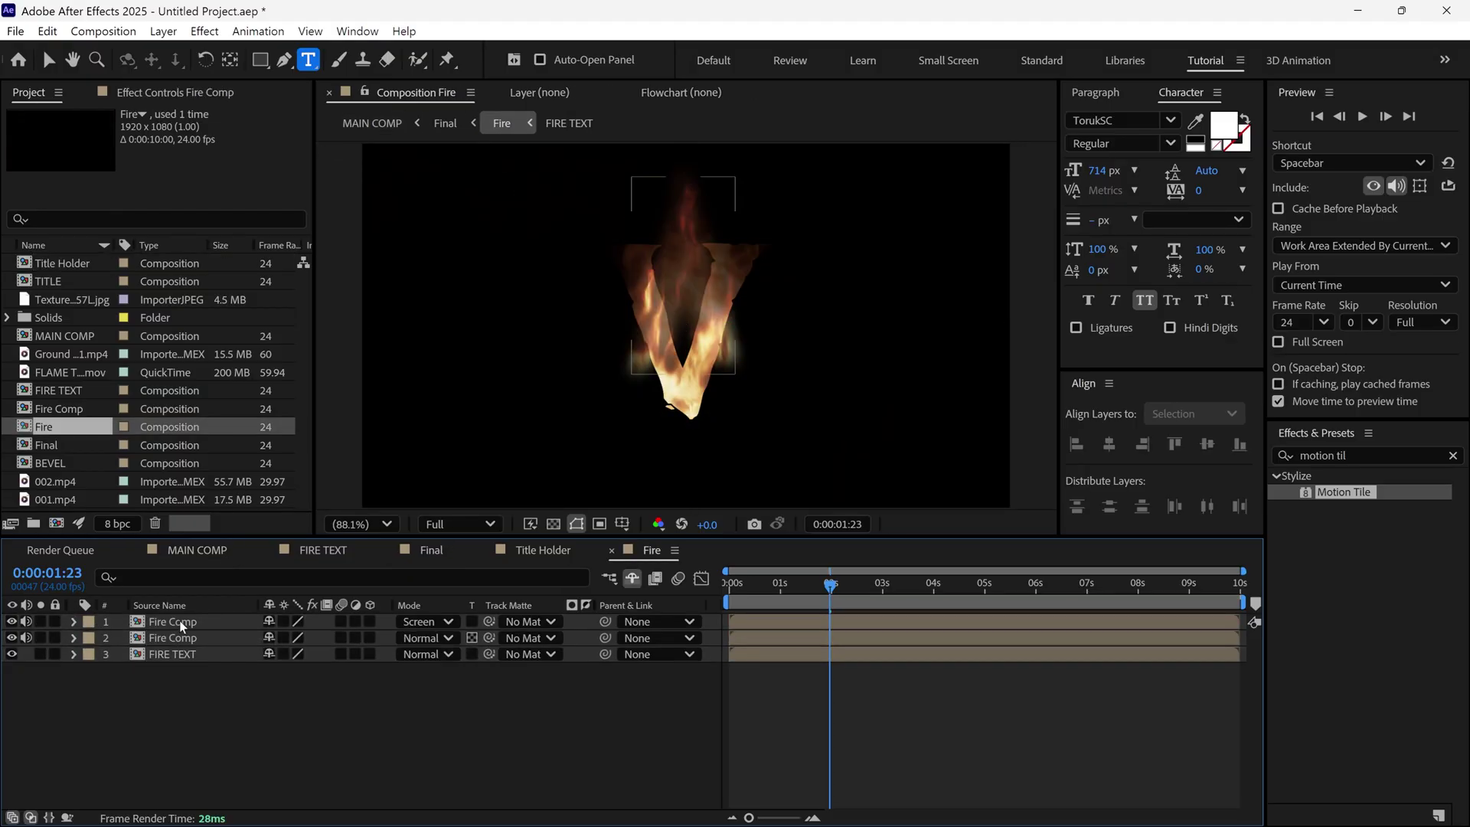
left_click(179, 620)
key("v")
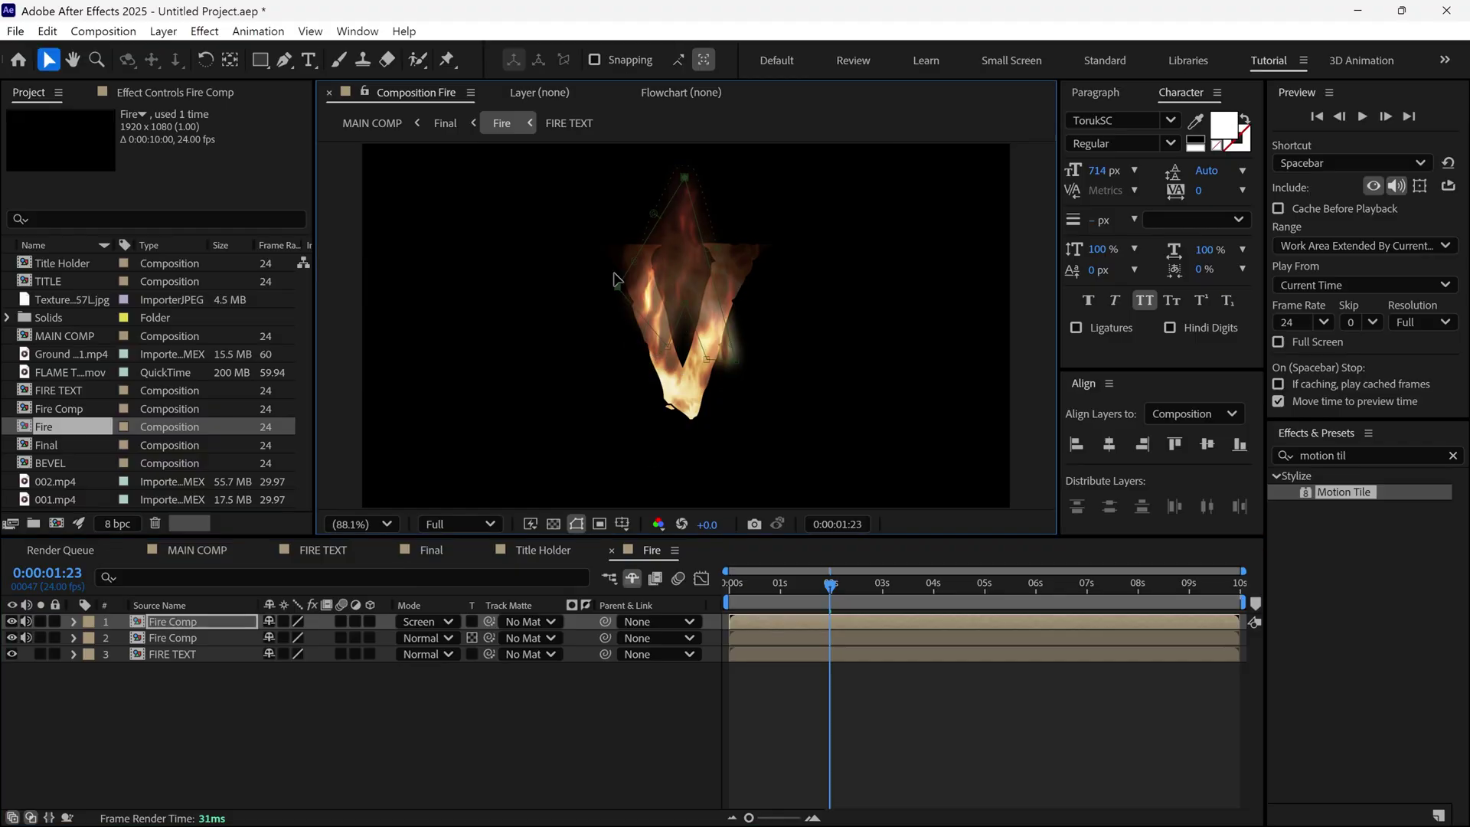
left_click(687, 330)
left_click_drag(687, 330, 678, 375)
key("space")
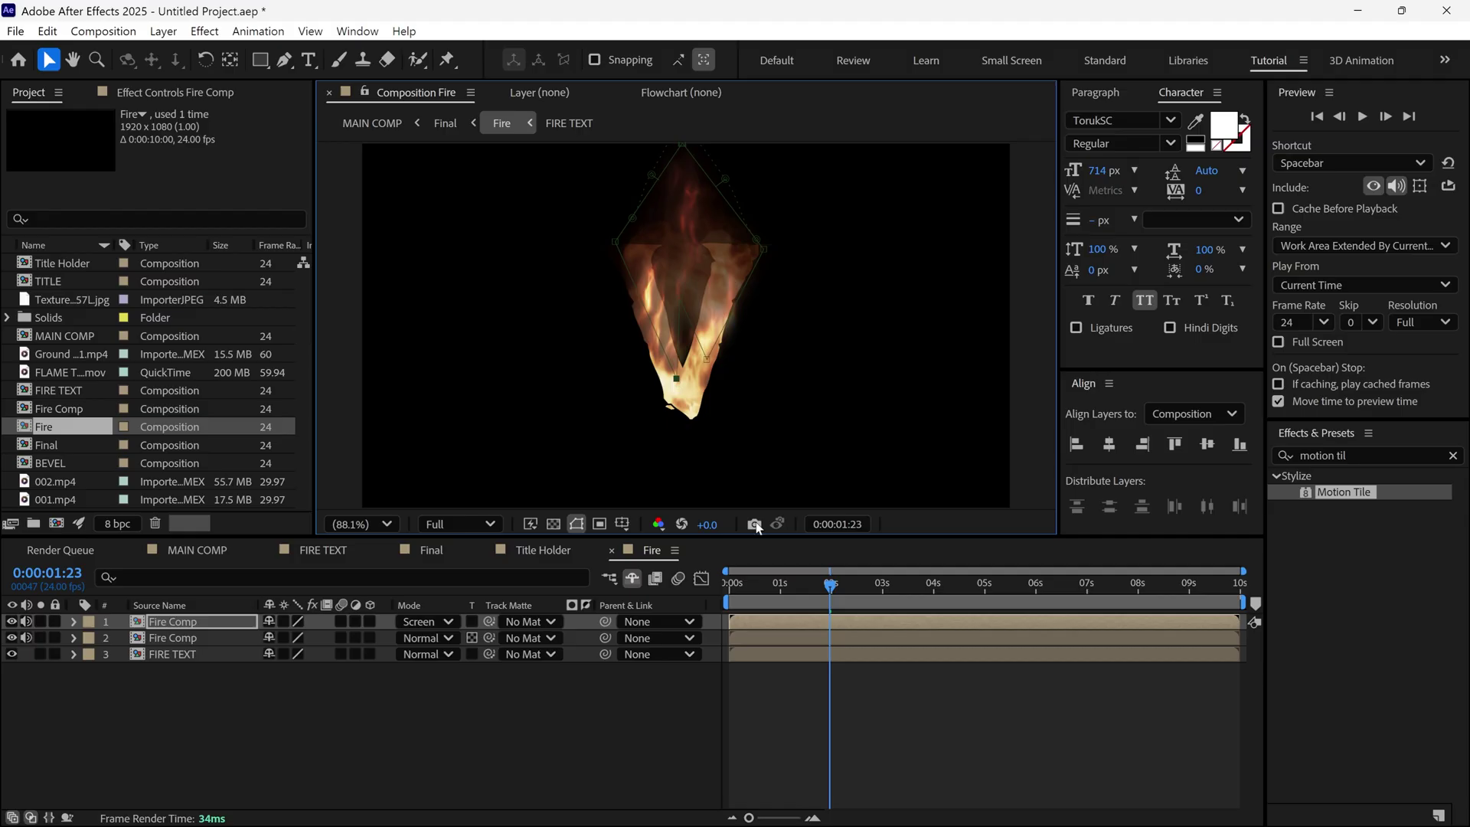
Preview MAIN COMP from the start, then scrub back to 0:00:05:22 to check the VENOM title.
left_click(200, 550)
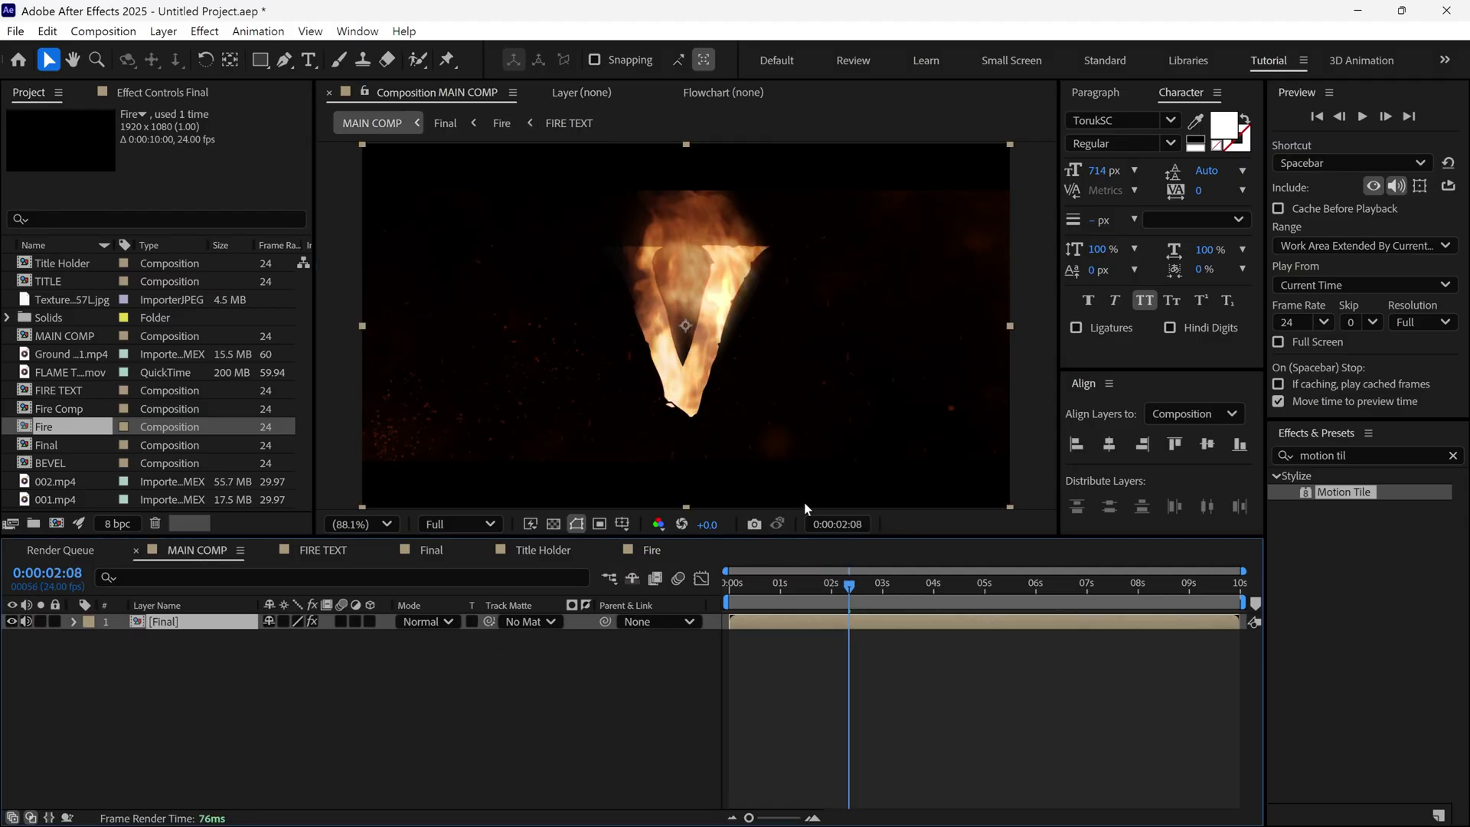
key("Home")
key("space")
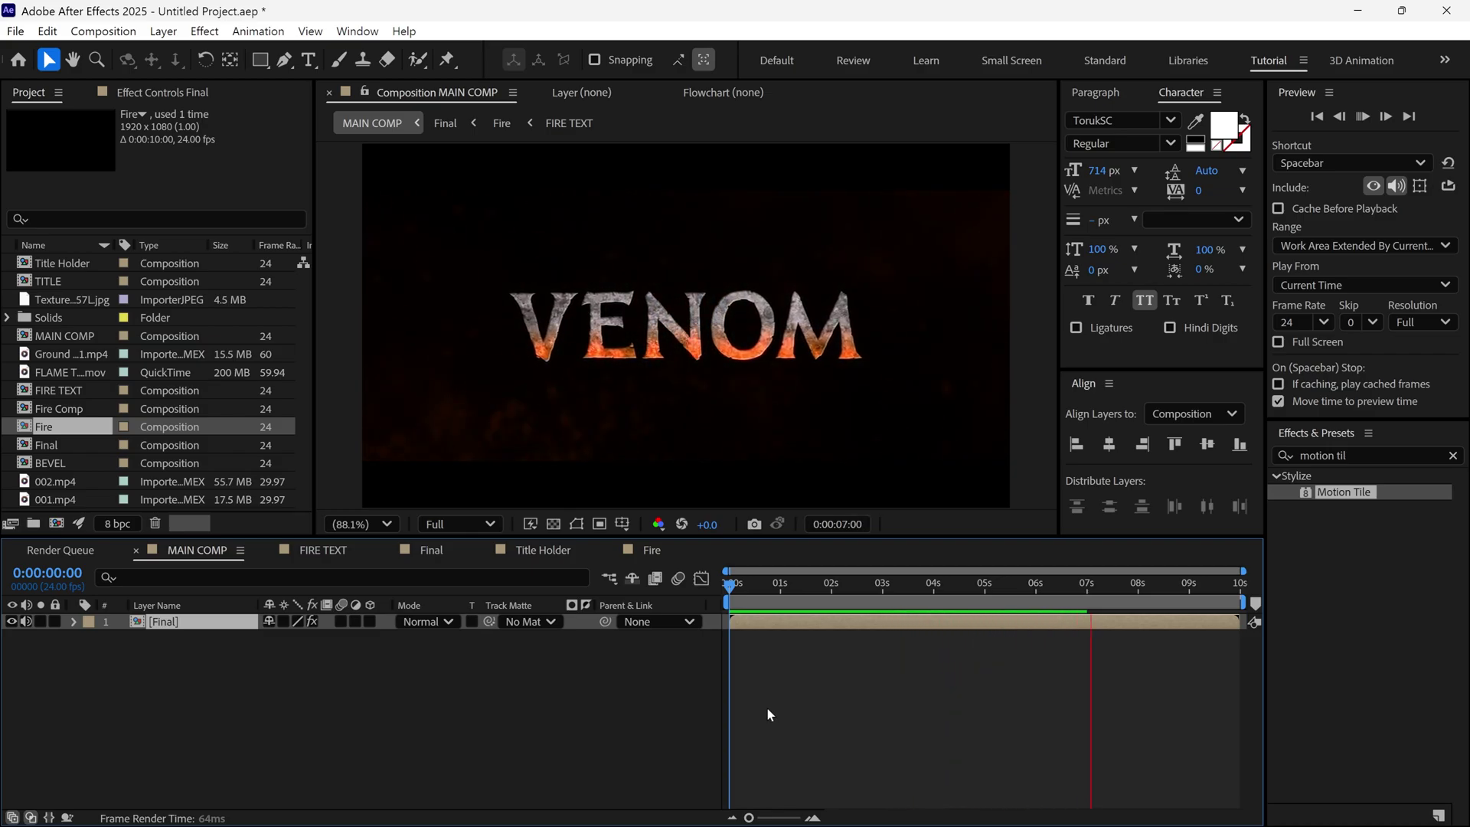
left_click(1128, 584)
left_click_drag(1116, 582, 1032, 631)
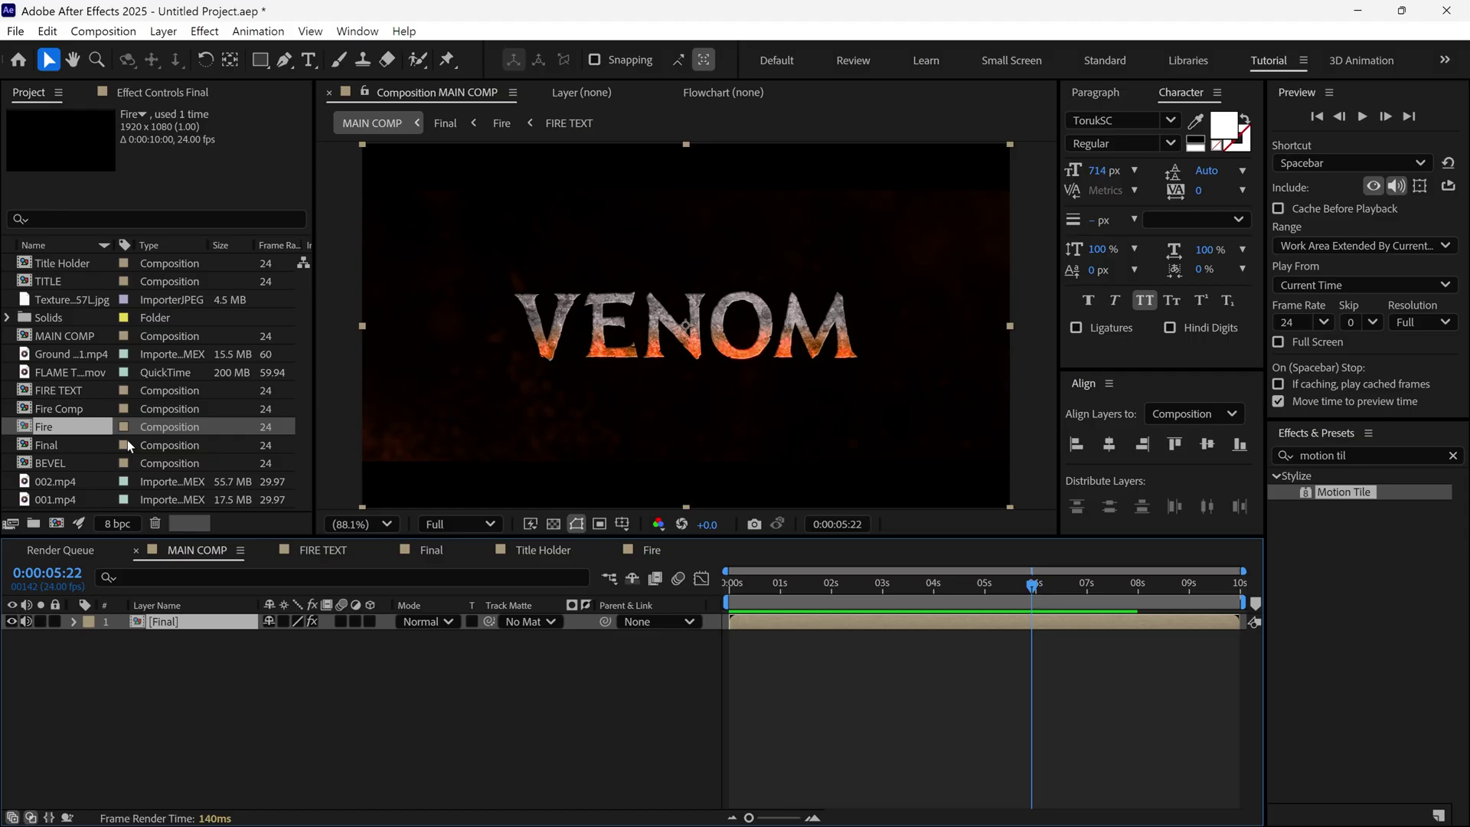
Run the File_Organizer.jsx script to organize the project's files and precomps into folders.
left_click(358, 30)
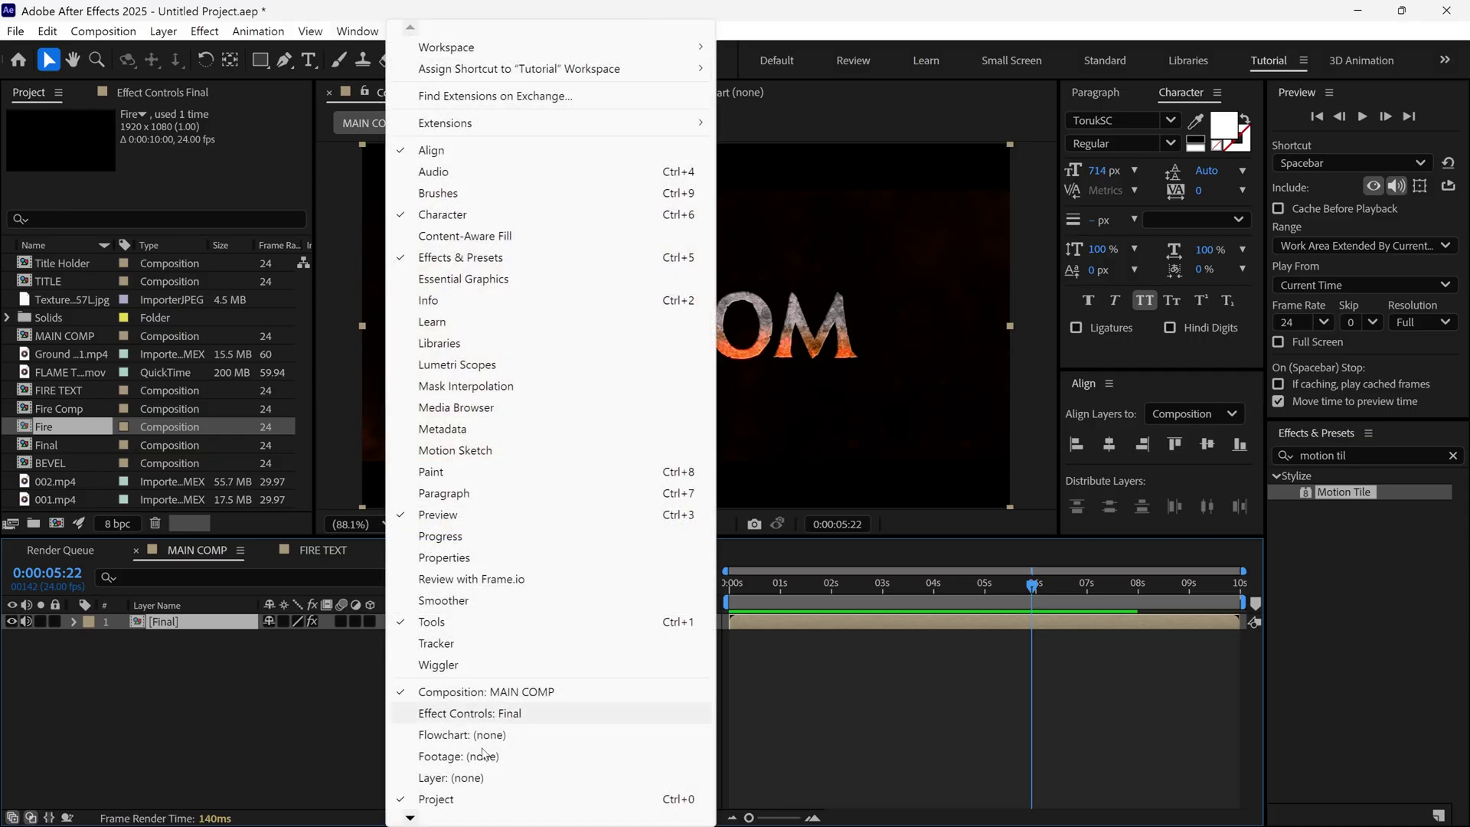
mouse_move(406, 820)
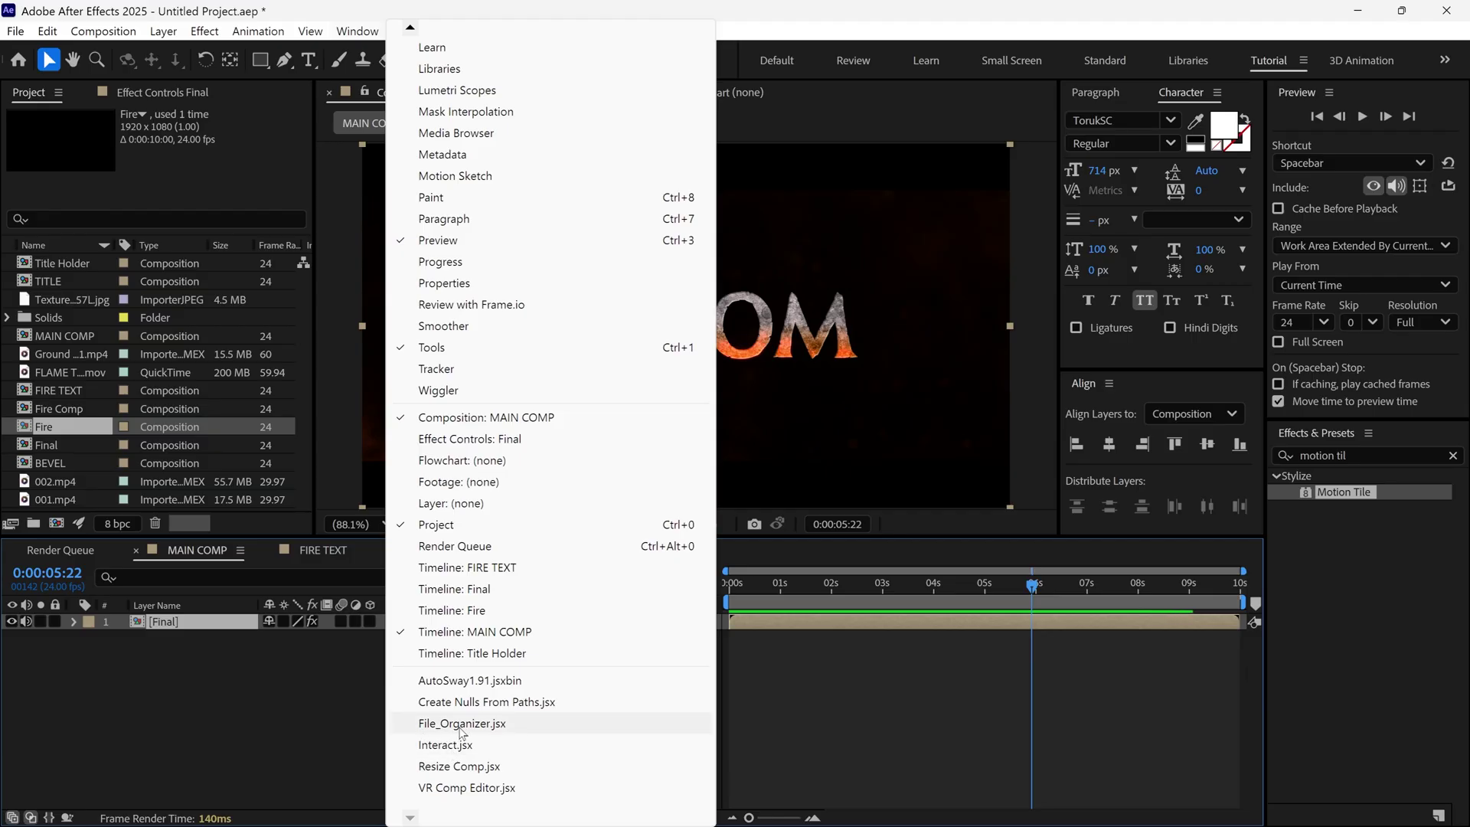
left_click(460, 726)
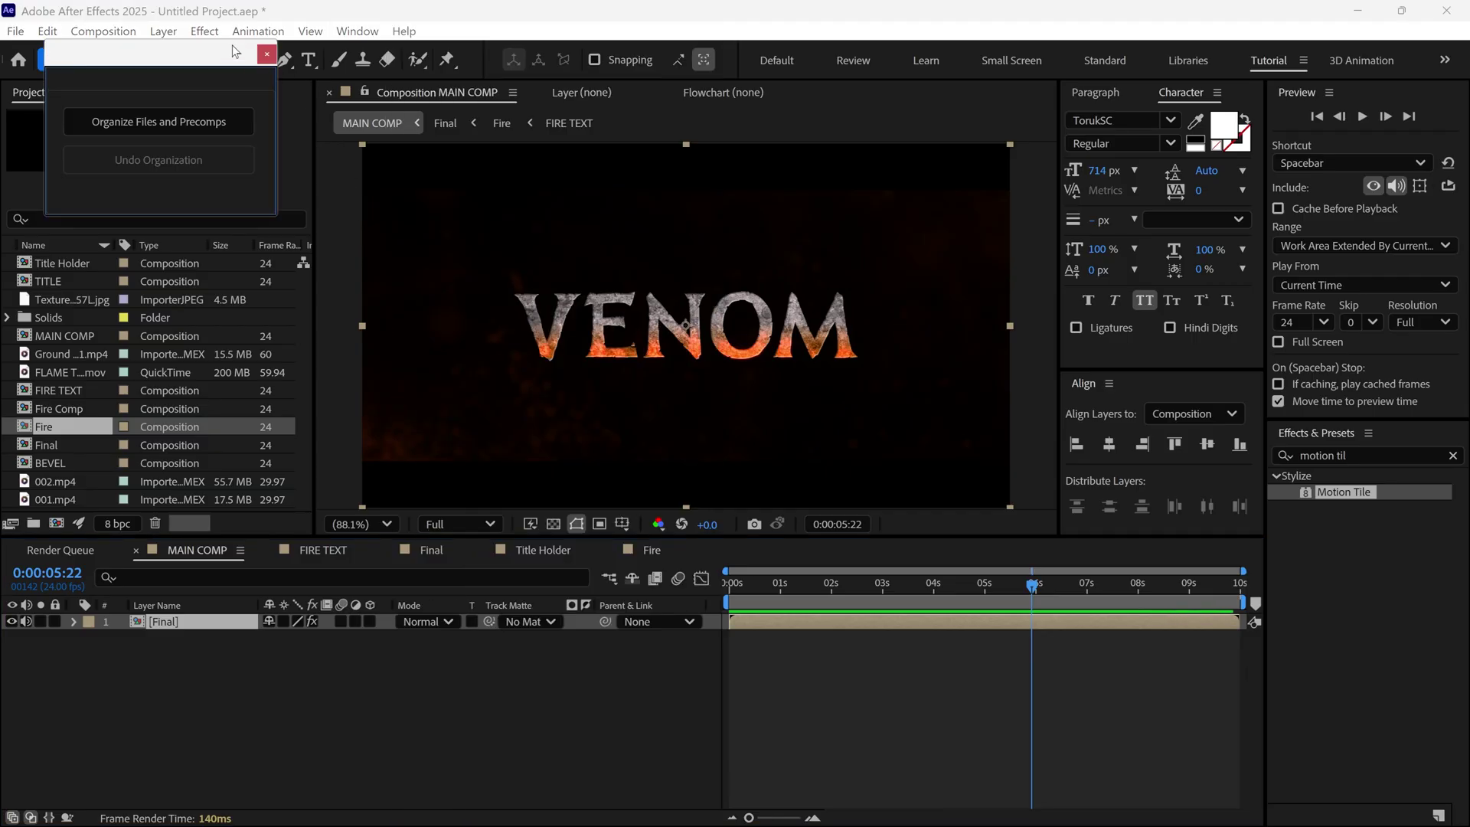
left_click_drag(235, 51, 558, 266)
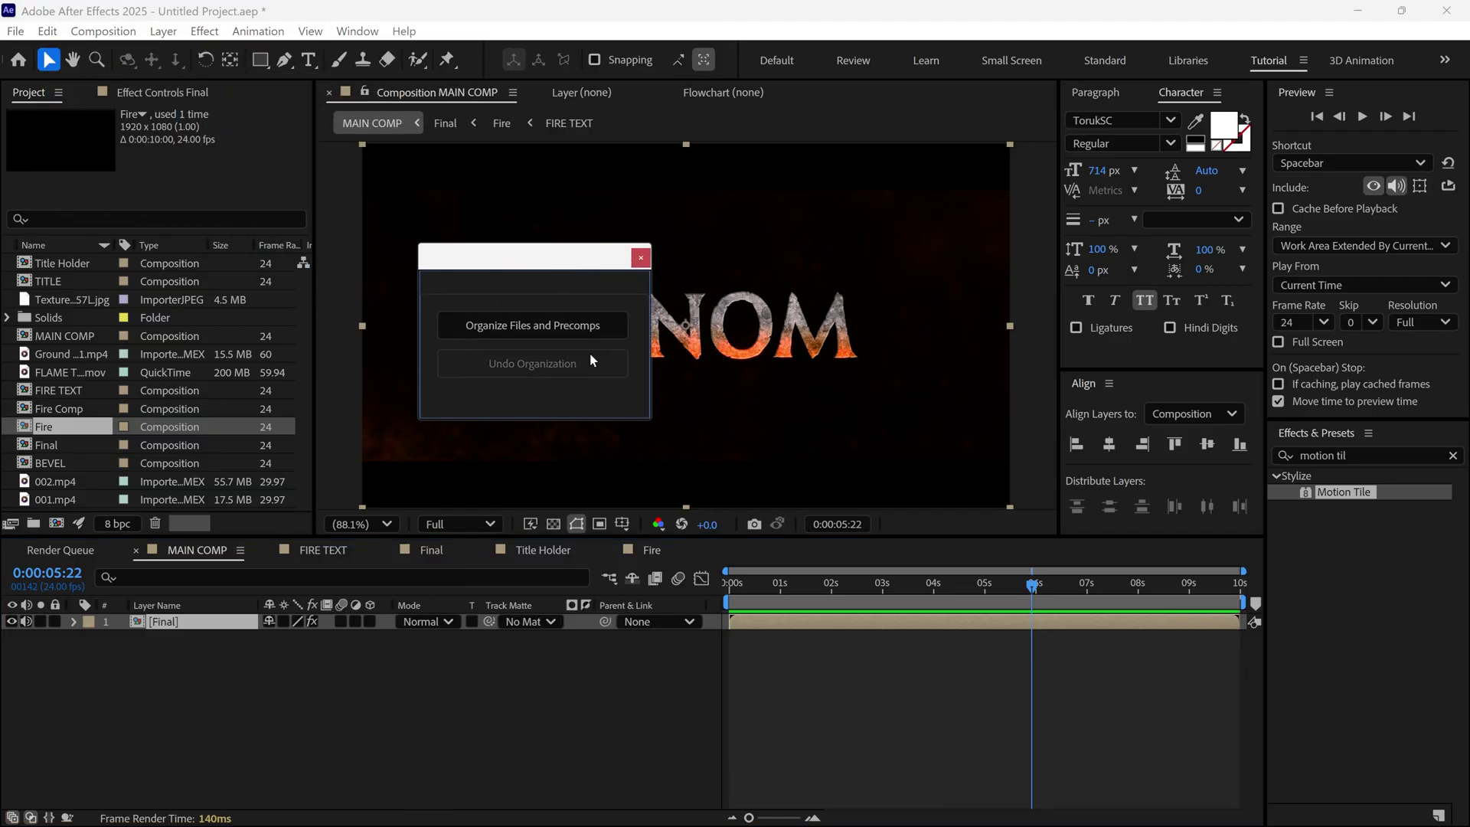
left_click(502, 324)
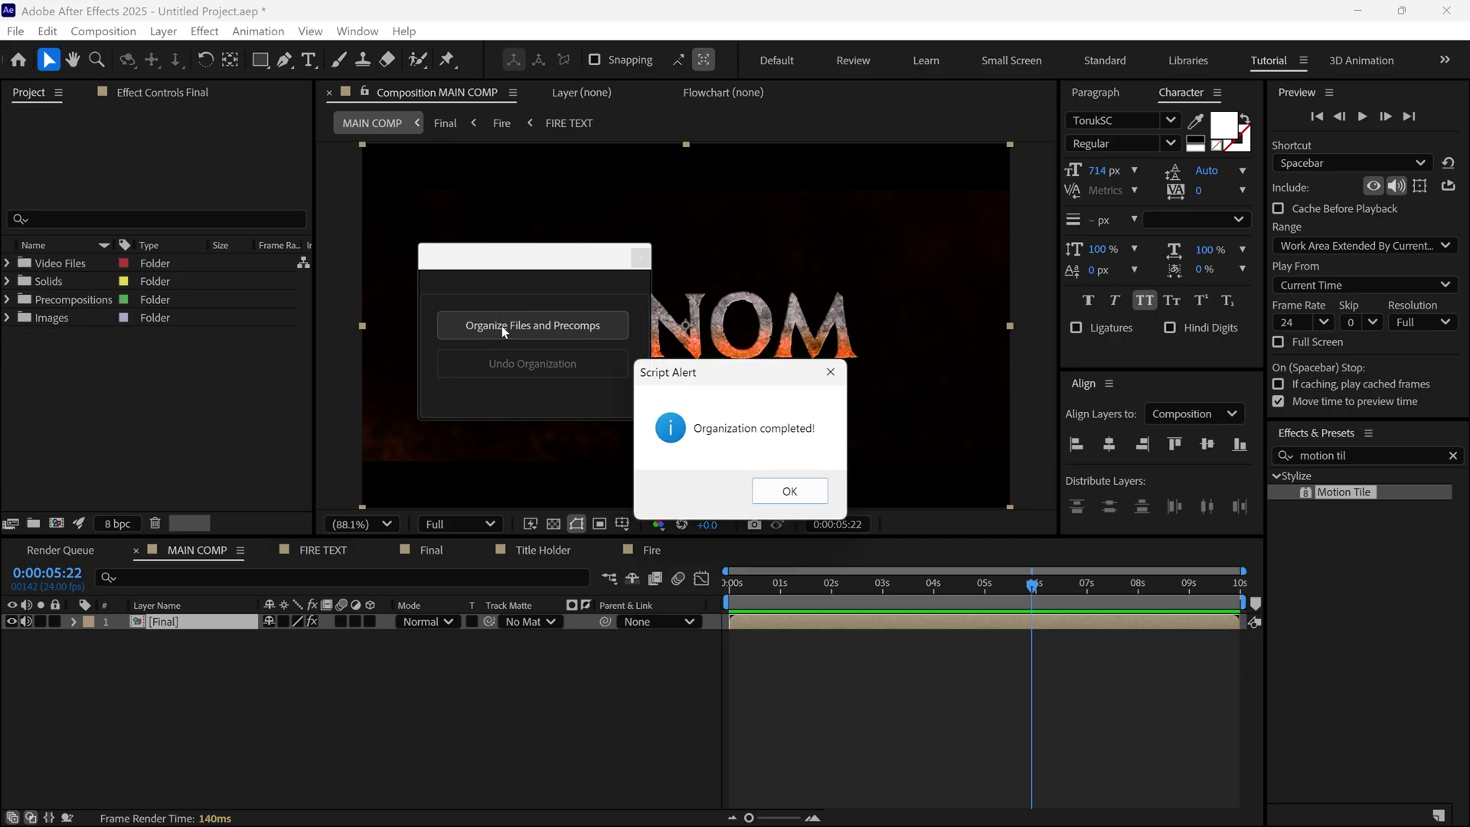
left_click(789, 491)
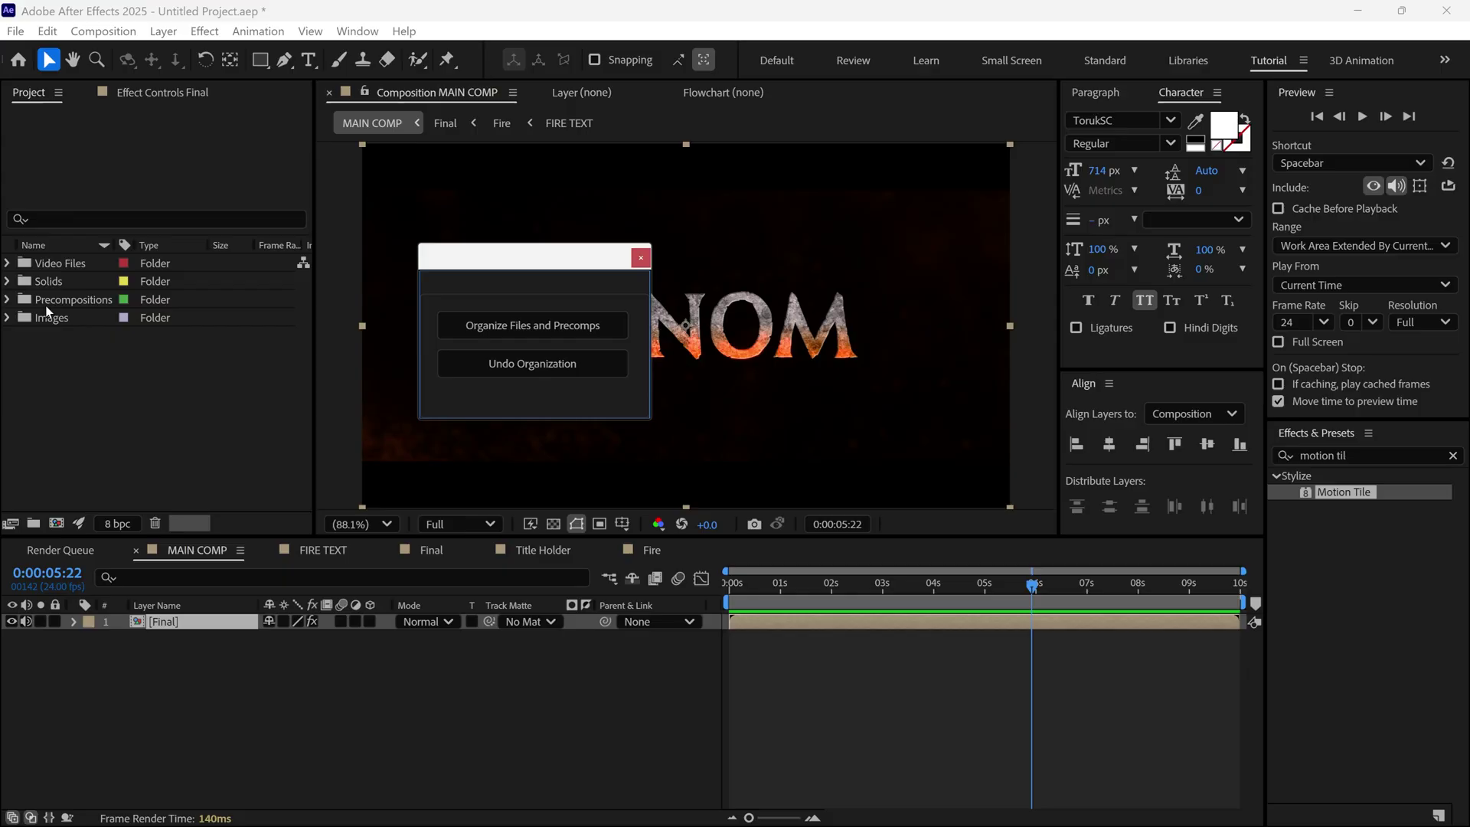
Examine the contents of the Video Files, Solids and Precompositions folders in the project.
left_click(7, 263)
left_click(8, 263)
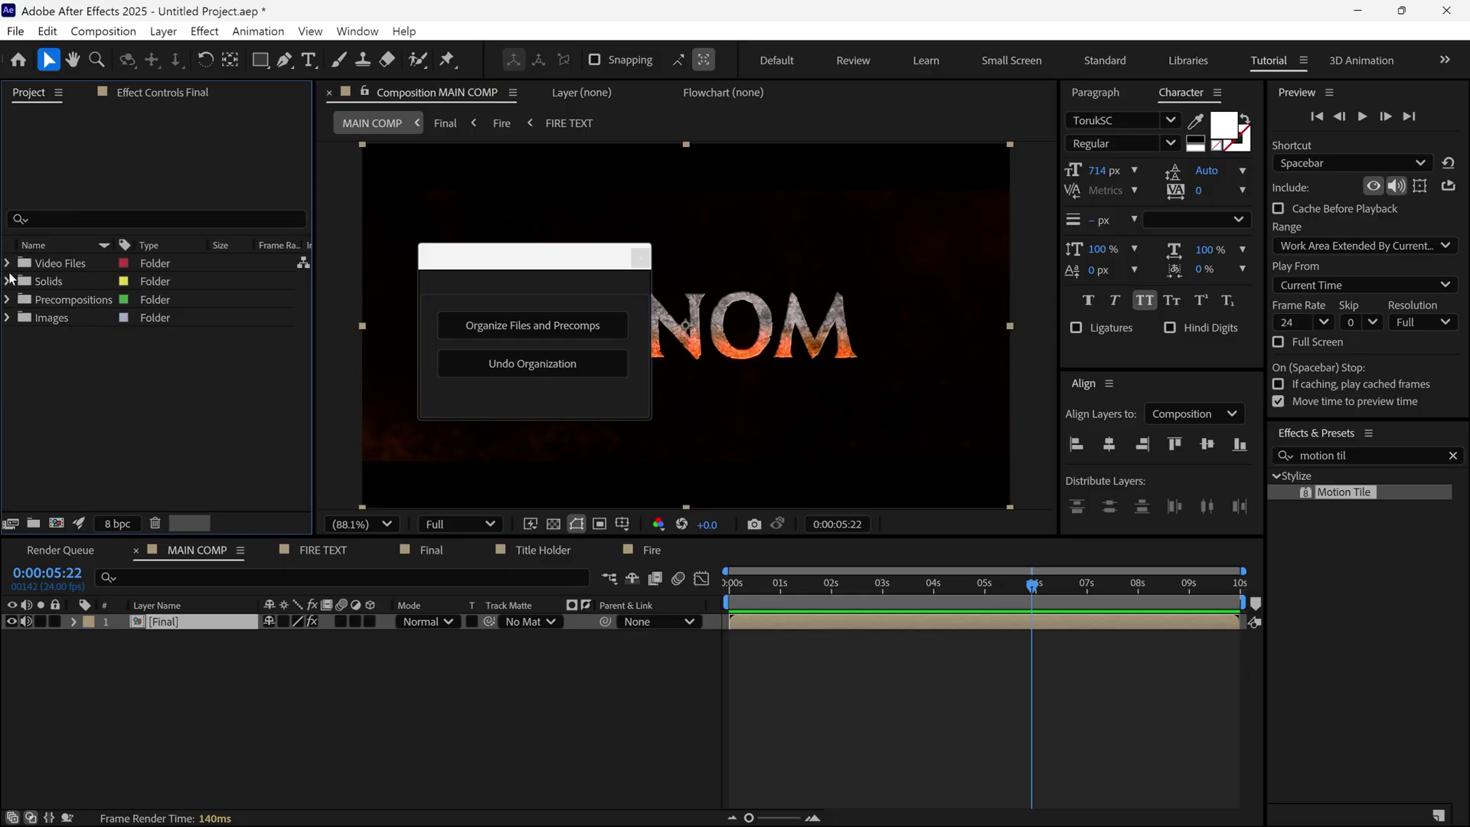
left_click(7, 281)
left_click(7, 281)
left_click(7, 299)
left_click(7, 299)
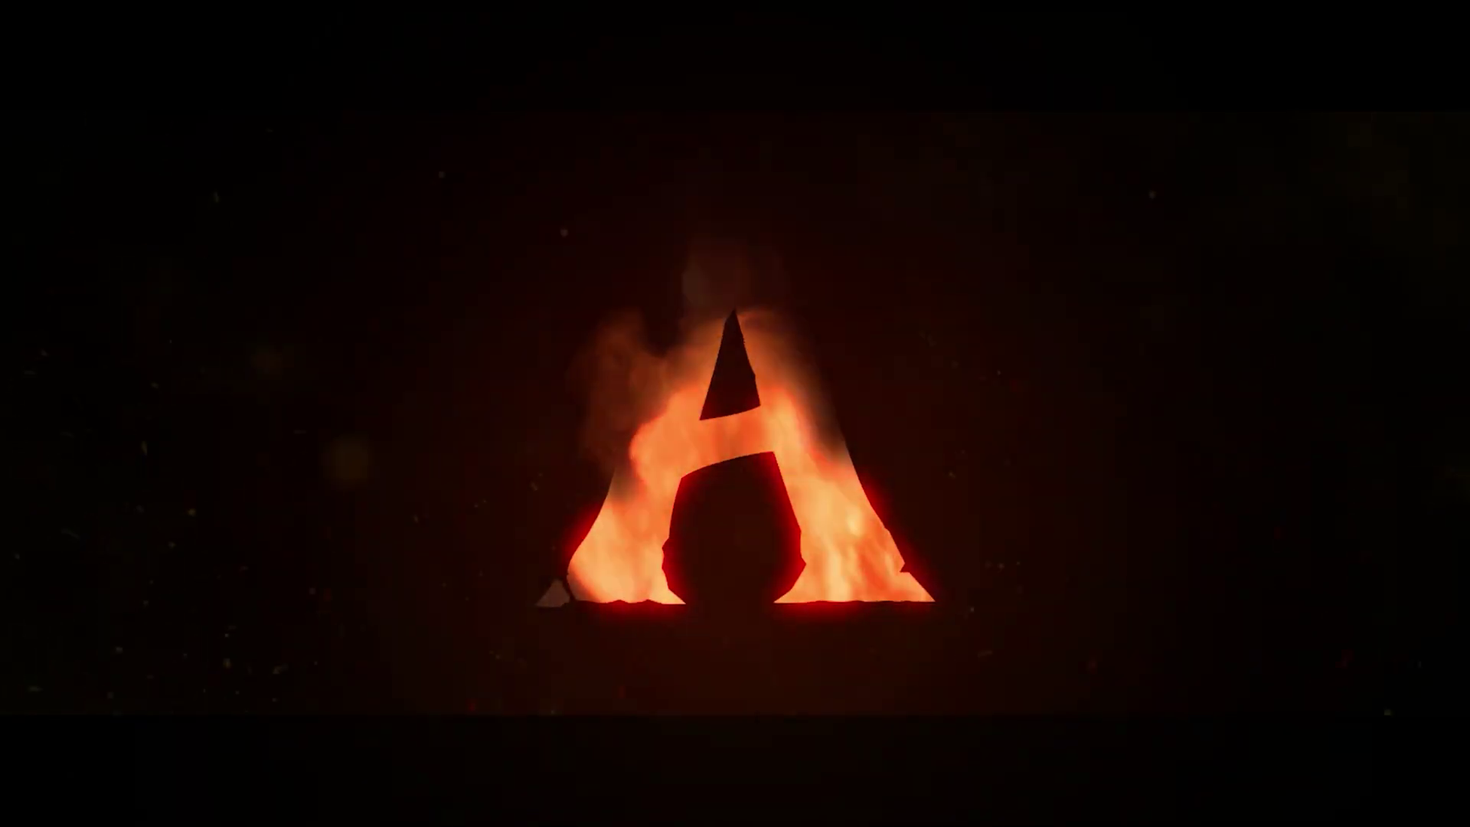